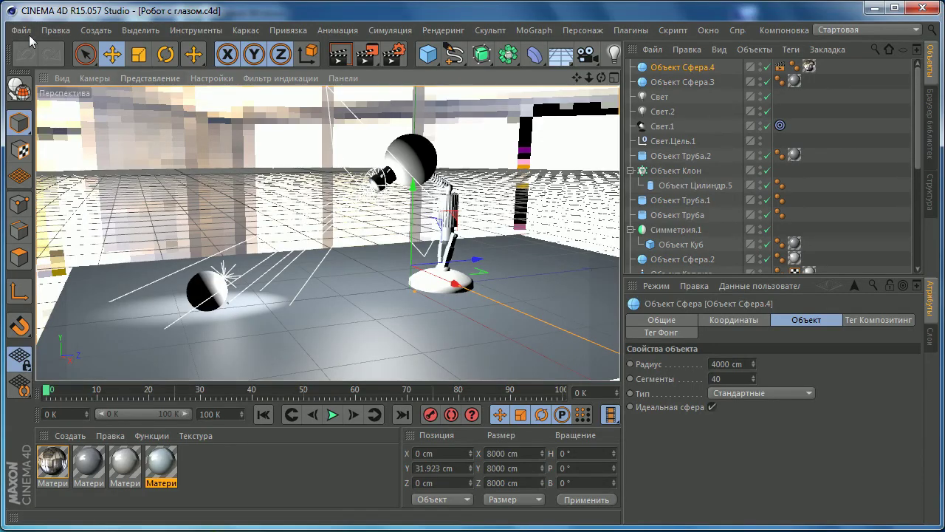
- Start a new empty scene from the File menu
{"action": "left_click", "coordinate": [21, 30]}
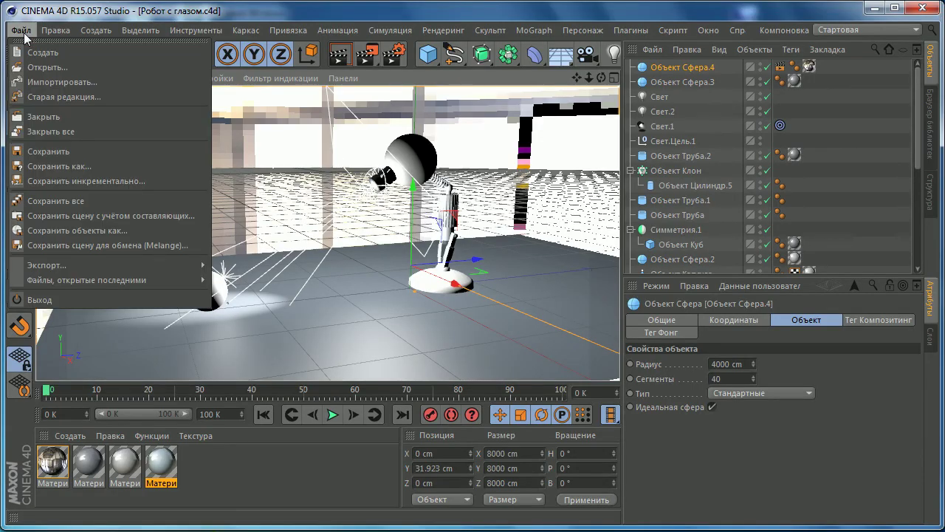
{"action": "left_click", "coordinate": [33, 52]}
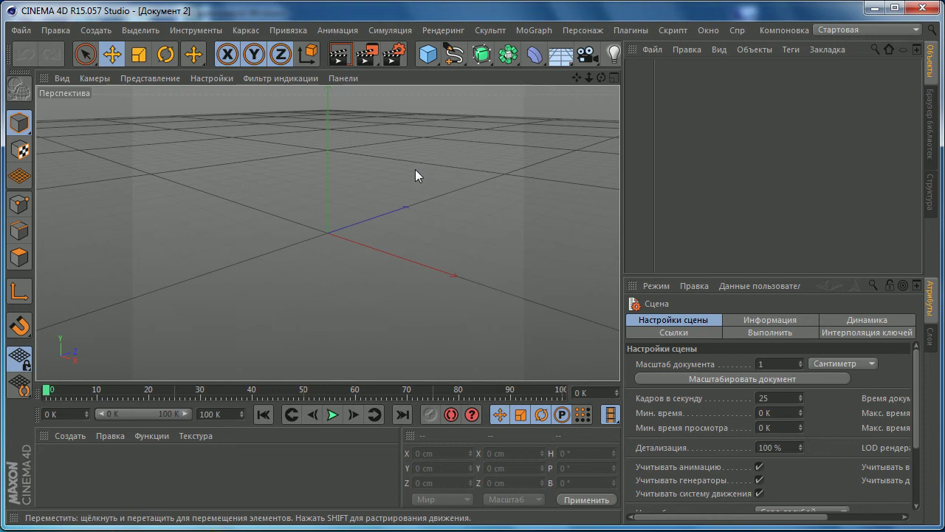
{"action": "left_click_drag", "start_coordinate": [386, 208], "coordinate": [374, 151], "text": "alt"}
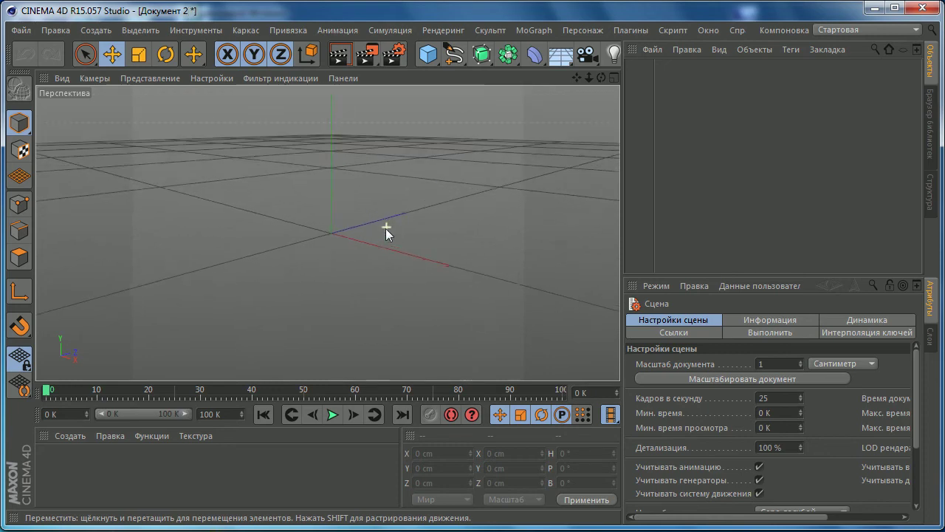
- Enter 1980 × 1080 as the render output size in Render Settings
{"action": "left_click", "coordinate": [394, 54]}
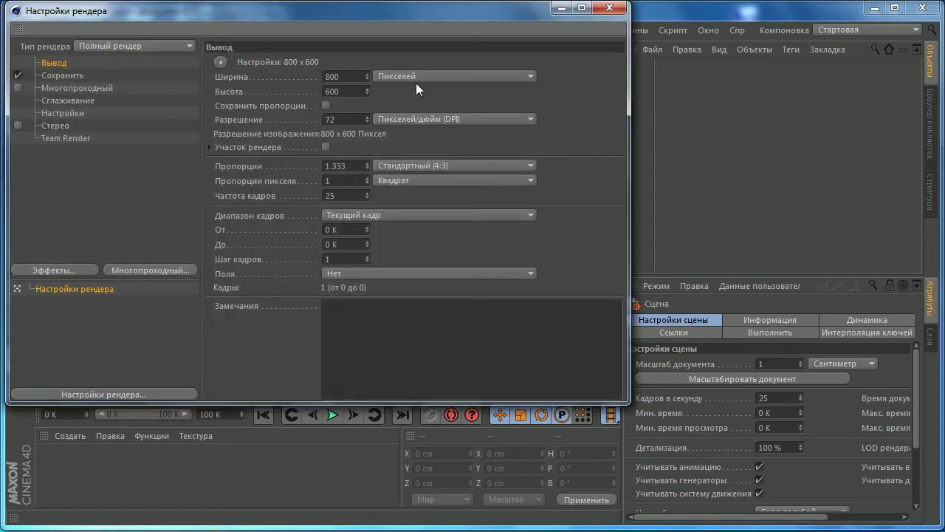
{"action": "double_click", "coordinate": [341, 76]}
{"action": "type", "text": "1980"}
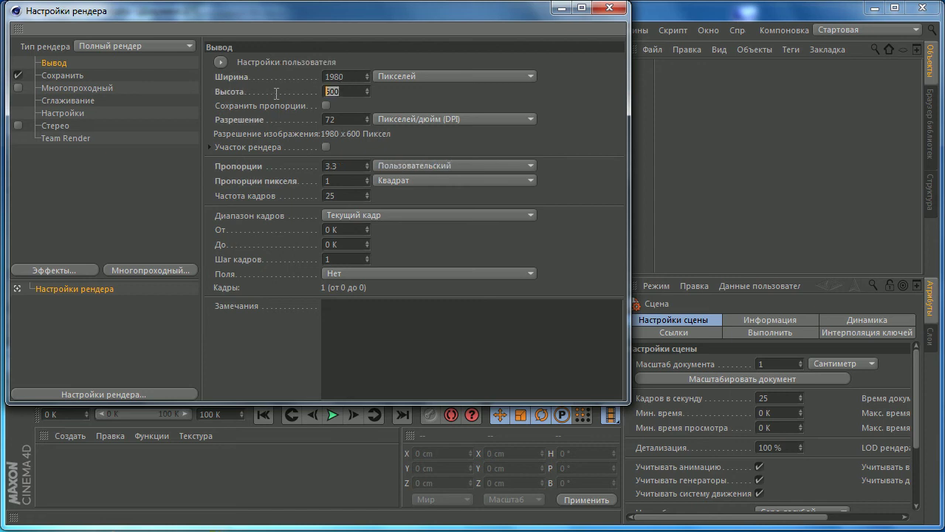
{"action": "key", "text": "Tab"}
{"action": "type", "text": "1080"}
{"action": "key", "text": "Return"}
- Correct the render output size to 1280 × 720 and verify it
{"action": "double_click", "coordinate": [361, 79]}
{"action": "type", "text": "128"}
{"action": "type", "text": "0"}
{"action": "key", "text": "Tab"}
{"action": "type", "text": "720"}
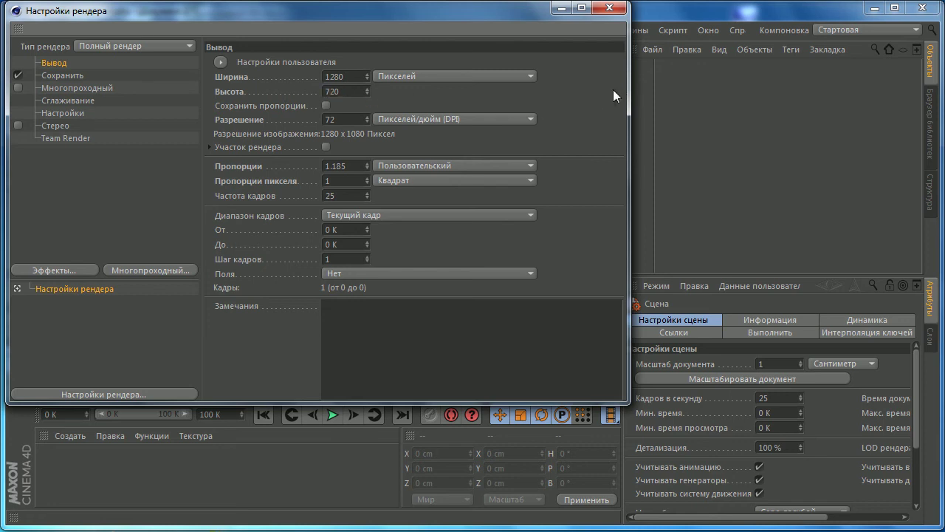
{"action": "key", "text": "Return"}
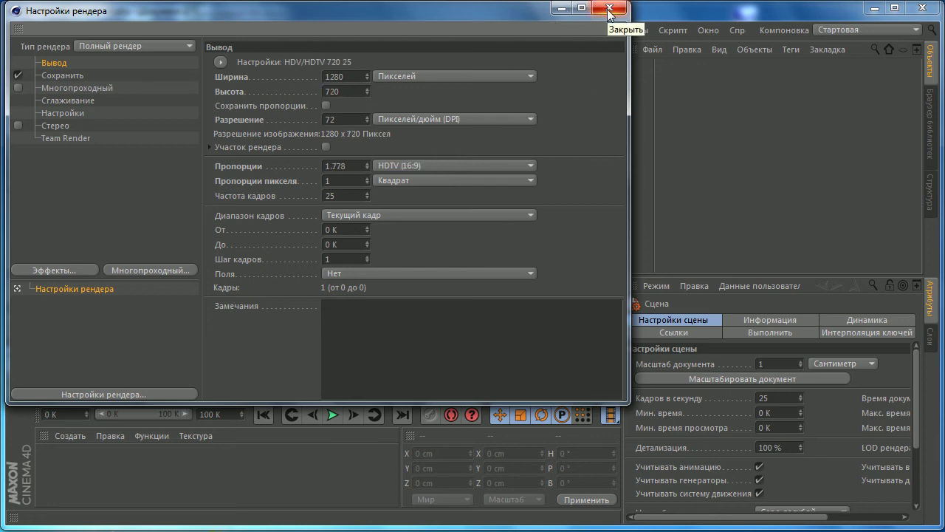
{"action": "left_click", "coordinate": [609, 9]}
{"action": "left_click", "coordinate": [404, 57]}
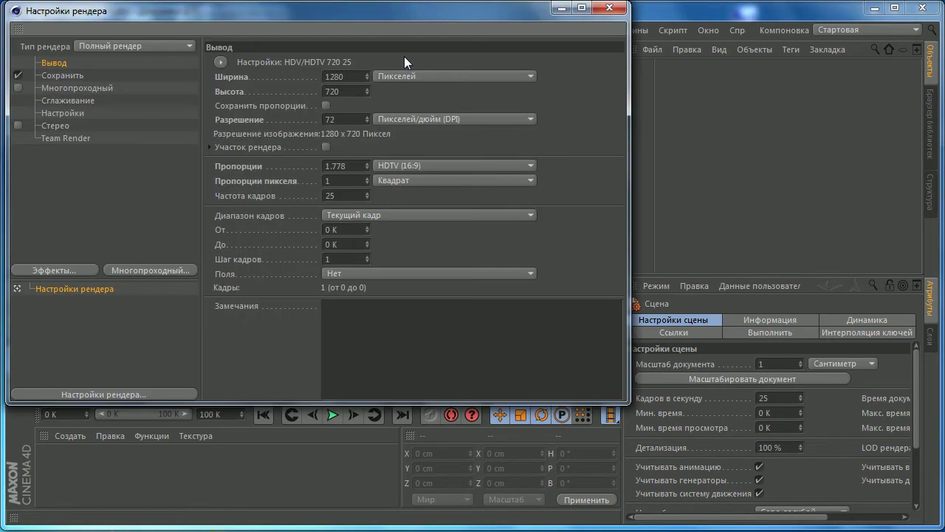
{"action": "left_click", "coordinate": [609, 9]}
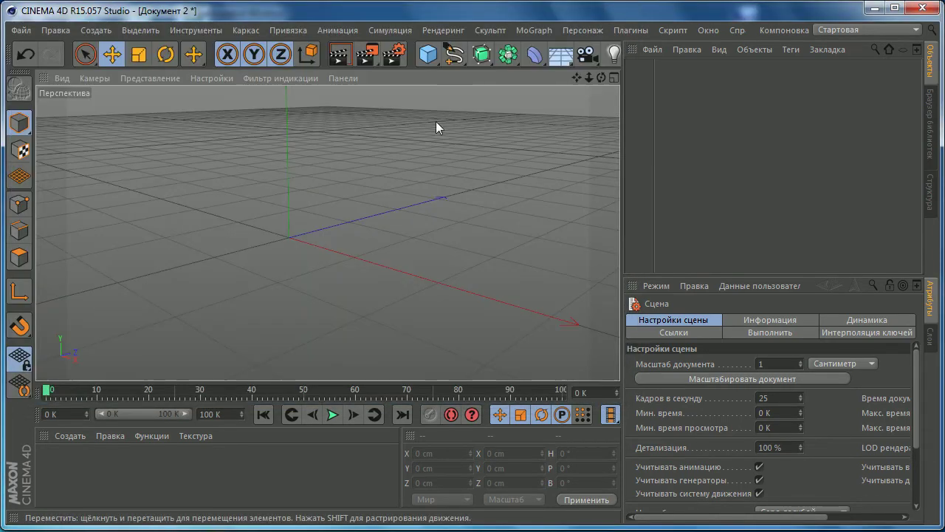
- Add a Plane object to the scene
{"action": "left_click", "coordinate": [434, 59]}
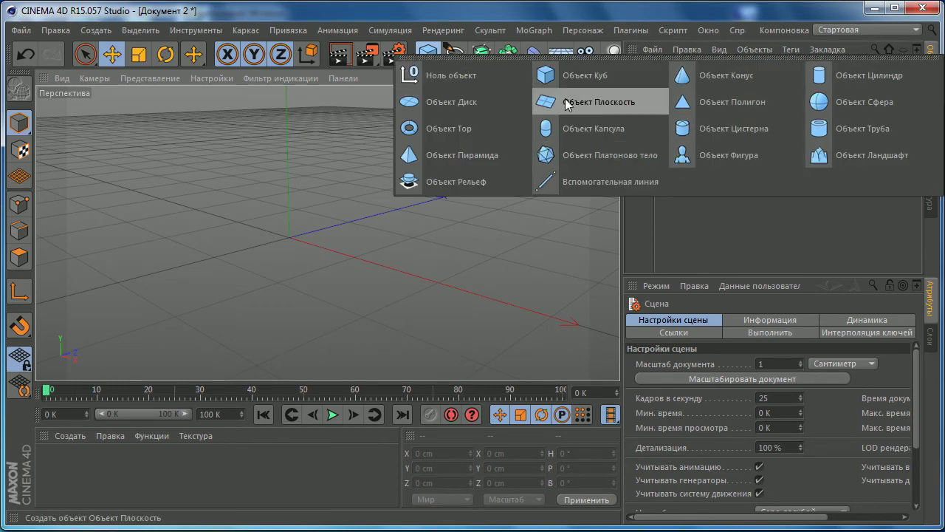
{"action": "left_click", "coordinate": [566, 99]}
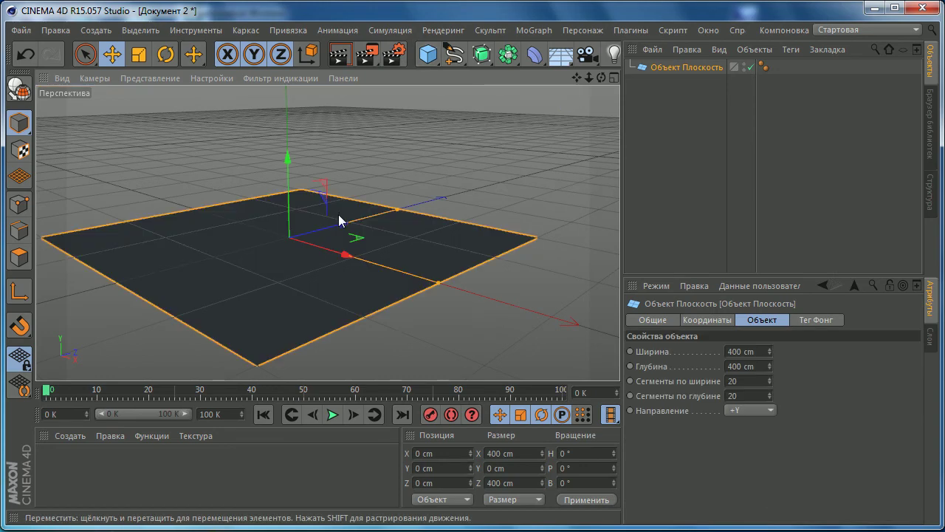
{"action": "scroll", "coordinate": [340, 216], "scroll_direction": "down", "scroll_amount": 2}
{"action": "left_click_drag", "start_coordinate": [341, 220], "coordinate": [293, 269], "text": "alt"}
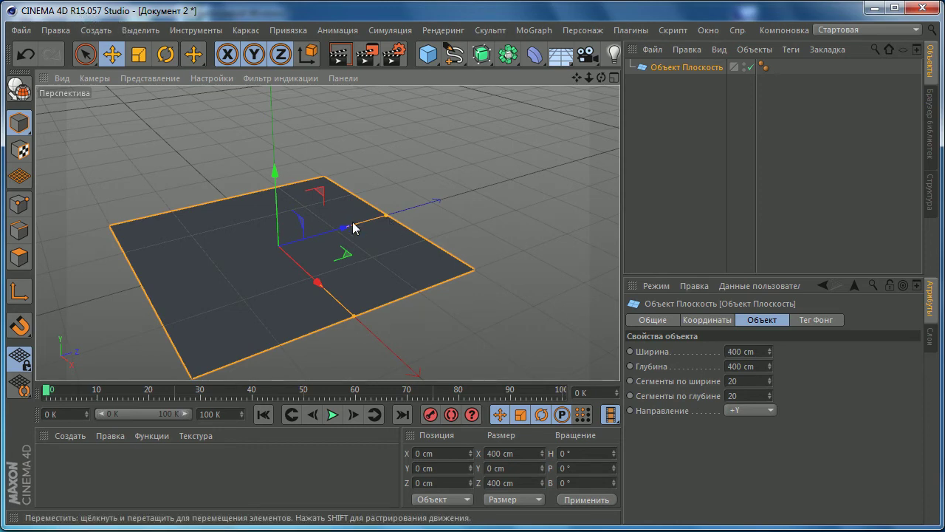
- Stretch the plane's depth outward to about 940 cm
{"action": "scroll", "coordinate": [371, 240], "scroll_direction": "down", "scroll_amount": 4}
{"action": "scroll", "coordinate": [371, 244], "scroll_direction": "down", "scroll_amount": 1}
{"action": "scroll", "coordinate": [382, 209], "scroll_direction": "down", "scroll_amount": 2}
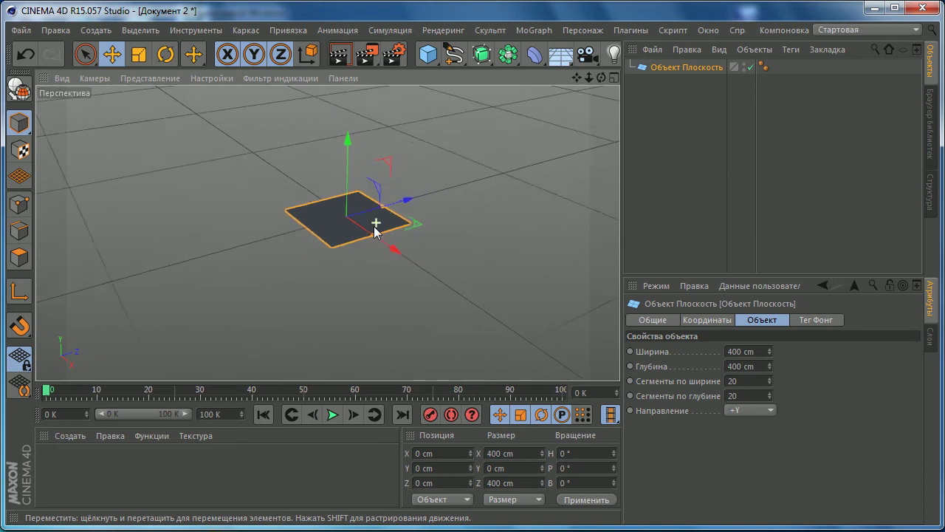
{"action": "scroll", "coordinate": [376, 223], "scroll_direction": "up", "scroll_amount": 2}
{"action": "scroll", "coordinate": [374, 219], "scroll_direction": "up", "scroll_amount": 2}
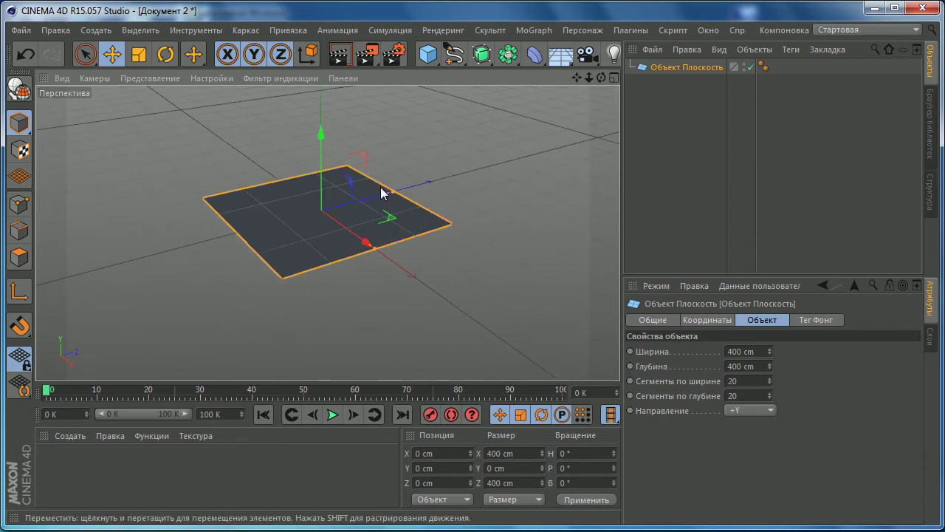
{"action": "scroll", "coordinate": [390, 191], "scroll_direction": "up", "scroll_amount": 1}
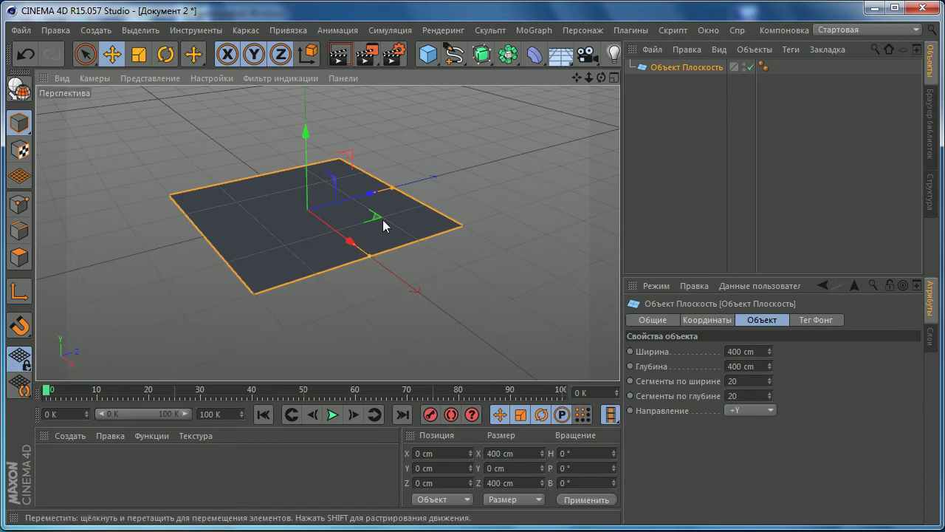
{"action": "left_click_drag", "start_coordinate": [391, 187], "coordinate": [486, 163]}
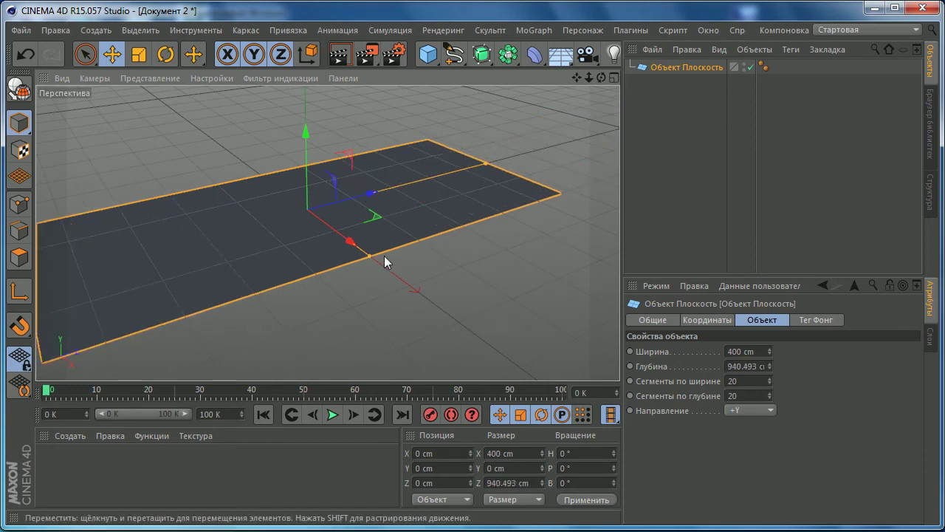
- Switch the viewport to Quick Shading (Lines) and widen the plane to about 958 cm
{"action": "left_click", "coordinate": [164, 77]}
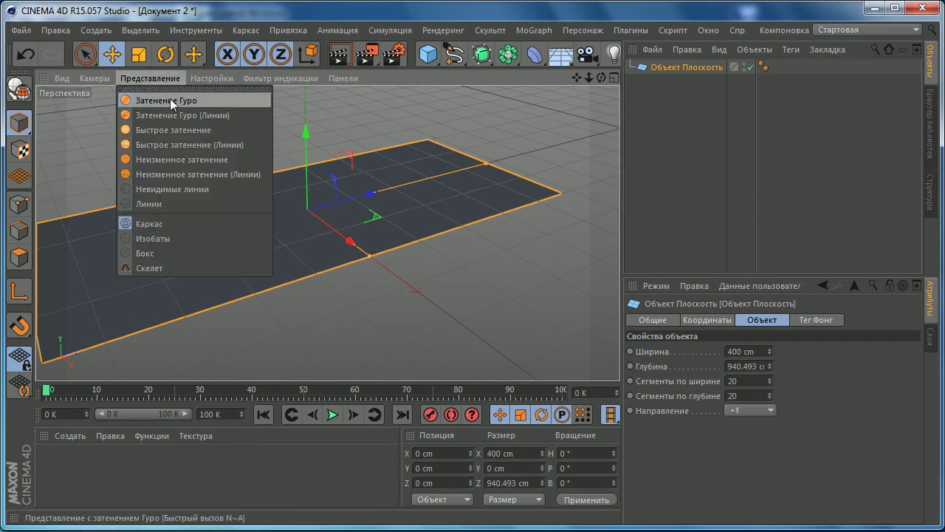
{"action": "left_click", "coordinate": [192, 146]}
{"action": "mouse_move", "coordinate": [371, 256]}
{"action": "left_mouse_down"}
{"action": "mouse_move", "coordinate": [500, 338]}
{"action": "mouse_move", "coordinate": [506, 357]}
{"action": "mouse_move", "coordinate": [423, 208]}
{"action": "mouse_move", "coordinate": [405, 220]}
{"action": "mouse_move", "coordinate": [406, 200]}
{"action": "mouse_move", "coordinate": [418, 236]}
{"action": "left_mouse_up"}
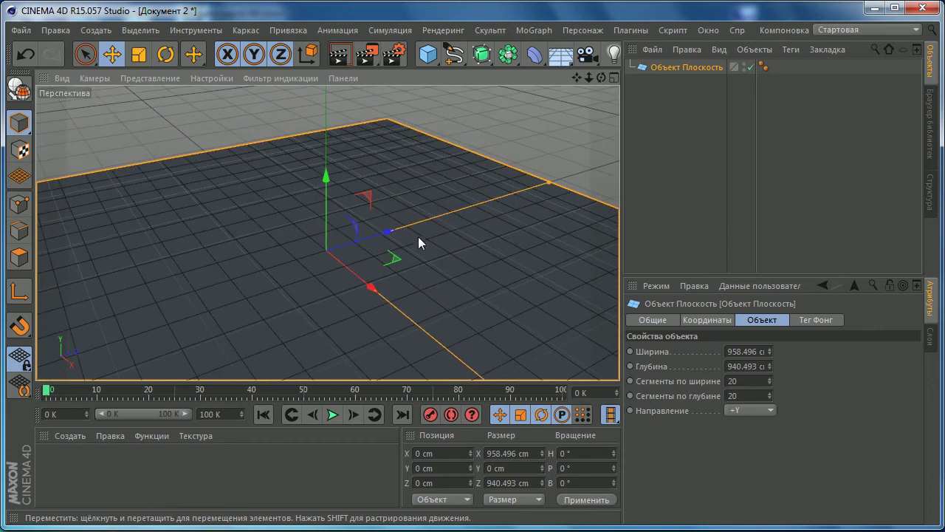
{"action": "mouse_move", "coordinate": [472, 150]}
{"action": "left_mouse_down", "text": "alt"}
{"action": "mouse_move", "coordinate": [373, 184]}
{"action": "mouse_move", "coordinate": [365, 161]}
{"action": "left_mouse_up", "text": "alt"}
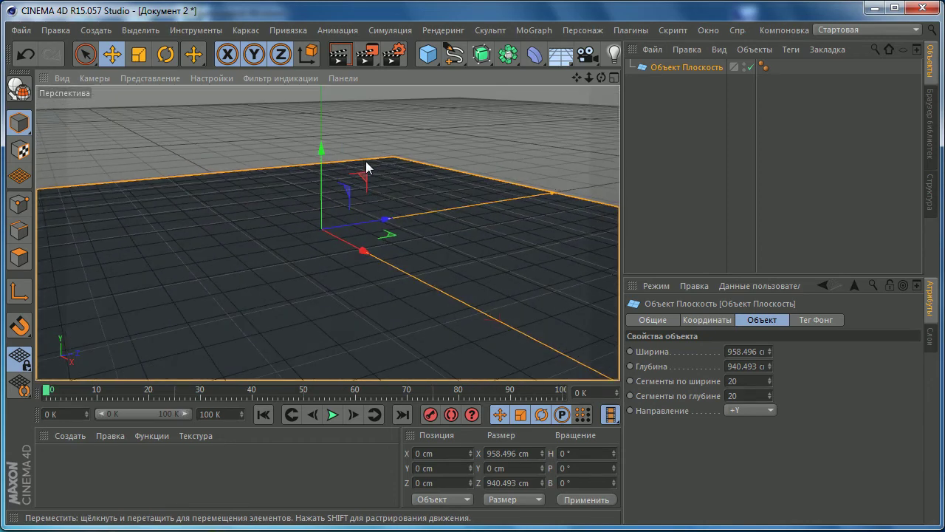
{"action": "left_click", "coordinate": [430, 55]}
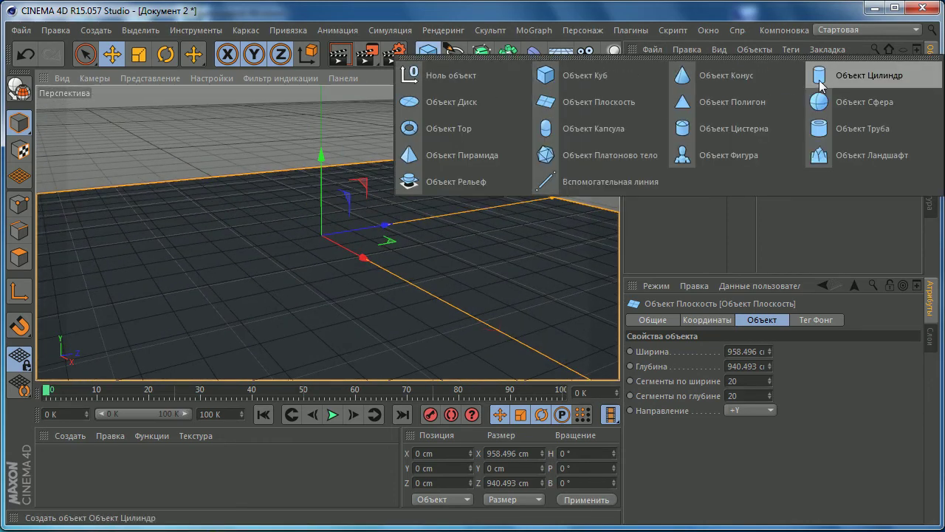
- Add a sphere with 35 segments
{"action": "left_click", "coordinate": [833, 104]}
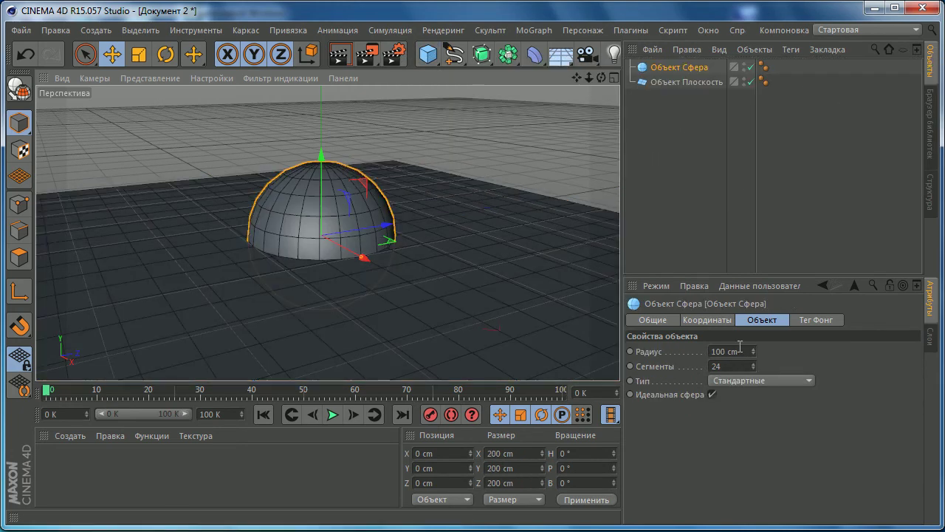
{"action": "left_click", "coordinate": [727, 366]}
{"action": "type", "text": "35"}
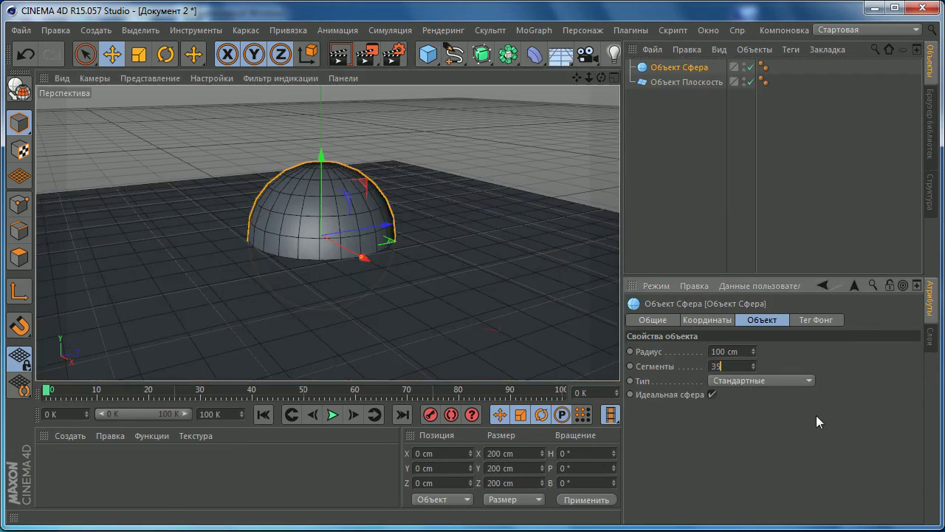
{"action": "key", "text": "Return"}
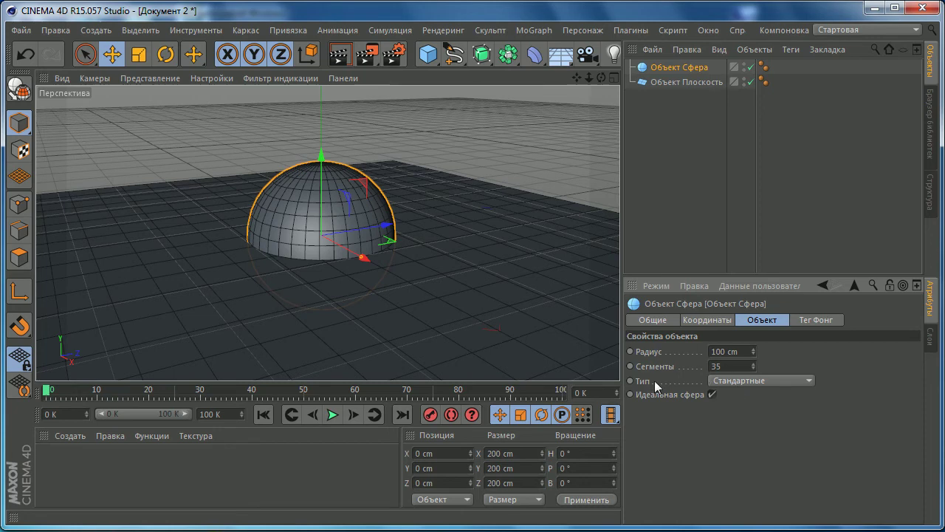
- Scale the sphere to about 73 cm across and place it at X 63.886, Y 74.7 cm
{"action": "left_click", "coordinate": [139, 57]}
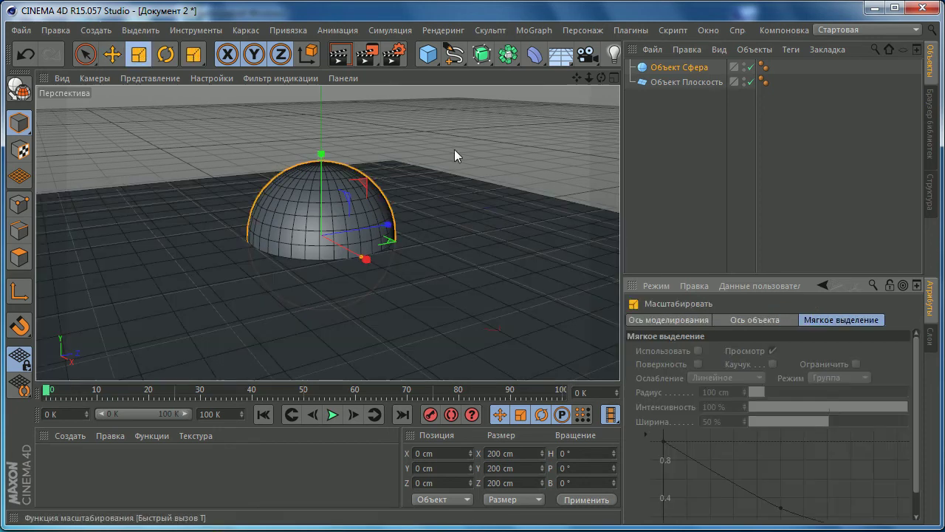
{"action": "left_click_drag", "start_coordinate": [454, 150], "coordinate": [74, 240]}
{"action": "left_click", "coordinate": [112, 58]}
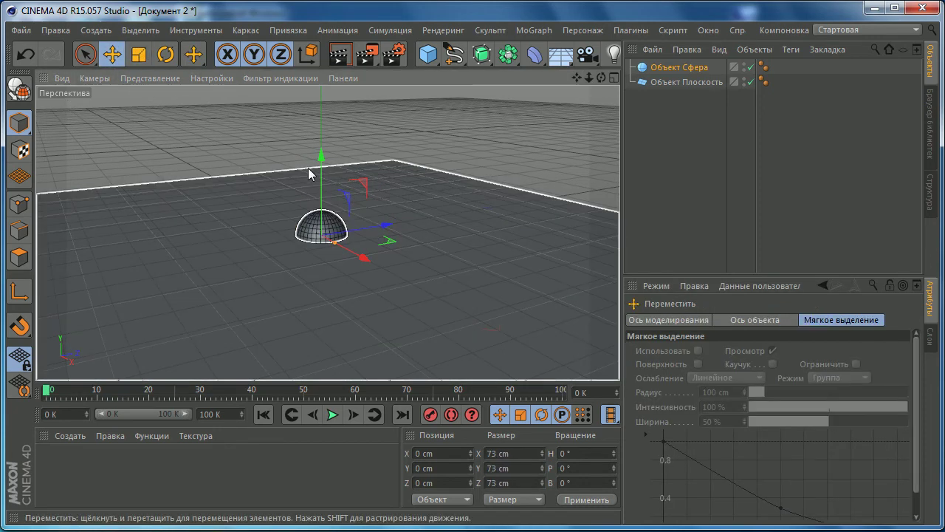
{"action": "mouse_move", "coordinate": [322, 303]}
{"action": "left_mouse_down"}
{"action": "mouse_move", "coordinate": [324, 231]}
{"action": "mouse_move", "coordinate": [314, 303]}
{"action": "left_mouse_up"}
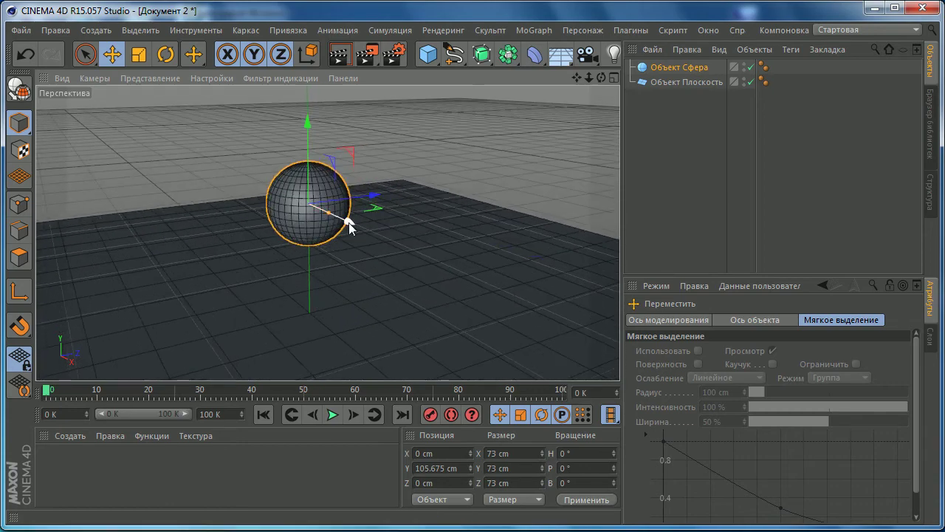
{"action": "left_click_drag", "start_coordinate": [349, 222], "coordinate": [412, 218]}
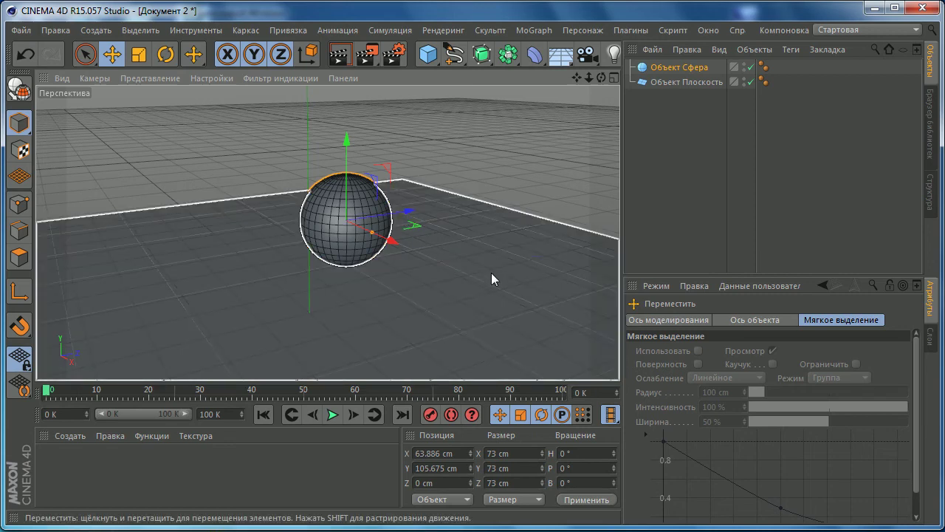
{"action": "left_click_drag", "start_coordinate": [345, 138], "coordinate": [349, 183]}
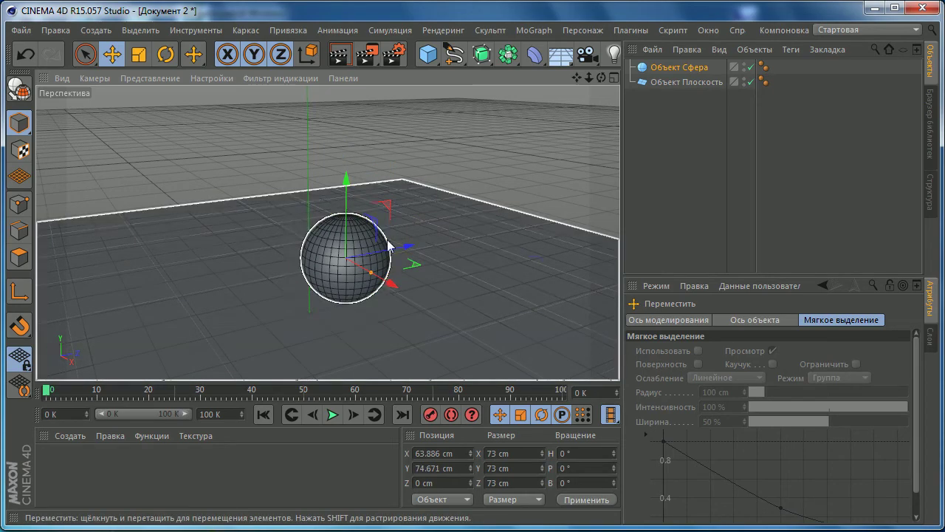
{"action": "mouse_move", "coordinate": [398, 220]}
{"action": "left_mouse_down", "text": "alt"}
{"action": "mouse_move", "coordinate": [374, 175]}
{"action": "mouse_move", "coordinate": [327, 195]}
{"action": "left_mouse_up", "text": "alt"}
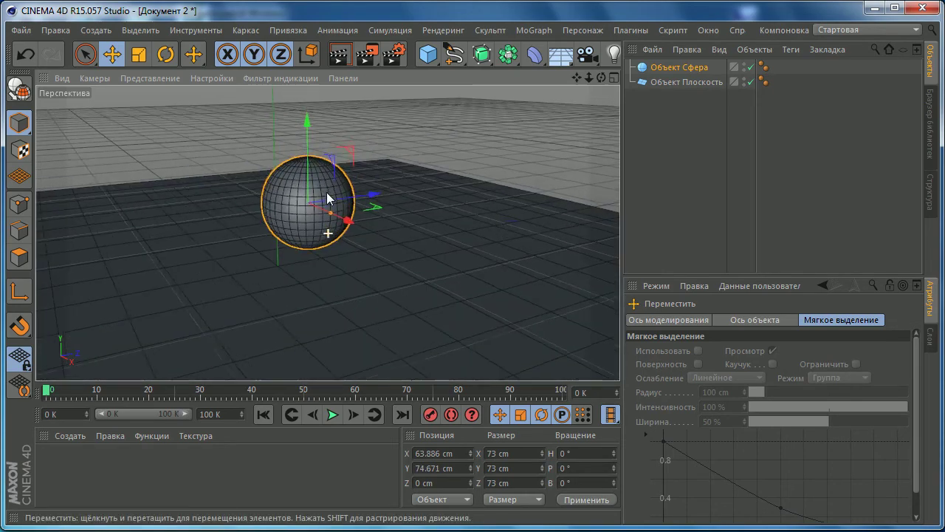
- In the Front view, lift the sphere to Y 196.945 cm, then return to Perspective
{"action": "middle_click", "coordinate": [414, 209]}
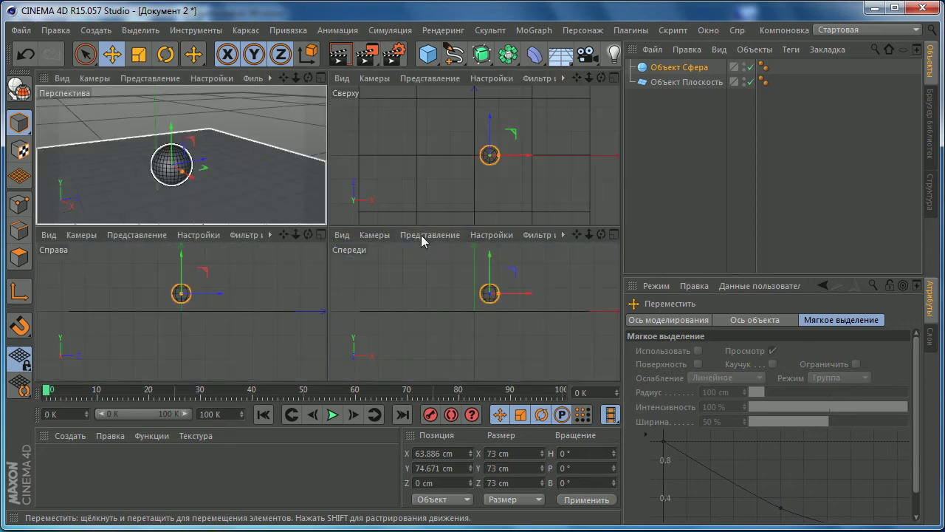
{"action": "middle_click", "coordinate": [438, 275]}
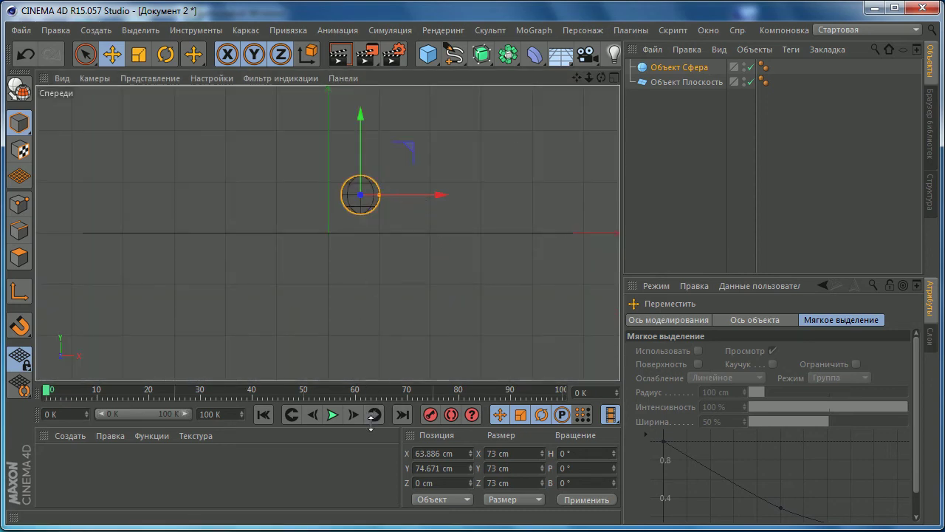
{"action": "left_click_drag", "start_coordinate": [358, 181], "coordinate": [366, 187]}
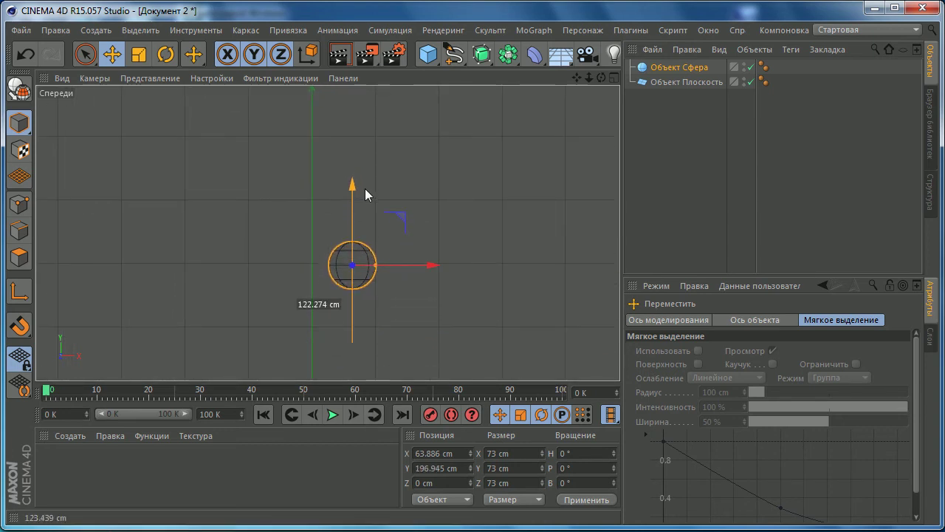
{"action": "left_click_drag", "start_coordinate": [366, 187], "coordinate": [364, 188]}
{"action": "middle_click", "coordinate": [405, 269]}
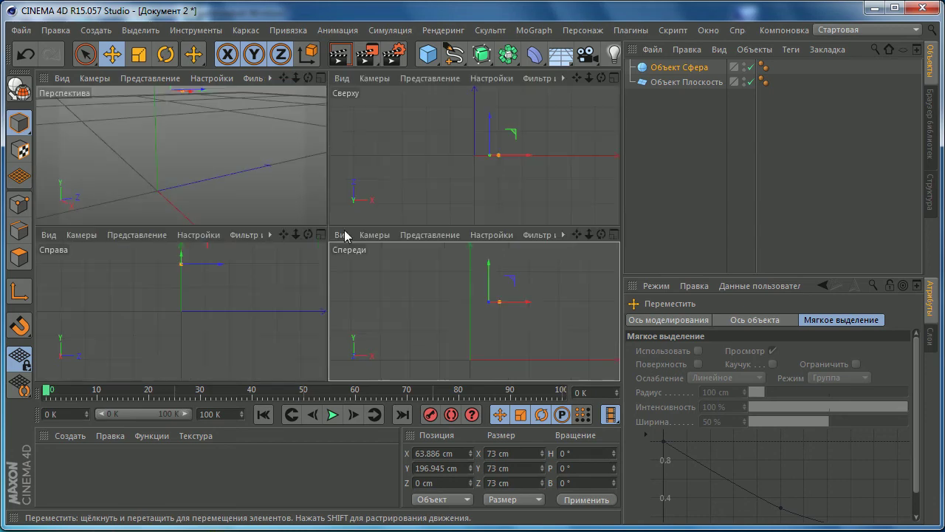
{"action": "middle_click", "coordinate": [298, 194]}
{"action": "mouse_move", "coordinate": [297, 194]}
{"action": "left_mouse_down", "text": "alt"}
{"action": "mouse_move", "coordinate": [306, 190]}
{"action": "mouse_move", "coordinate": [318, 223]}
{"action": "left_mouse_up", "text": "alt"}
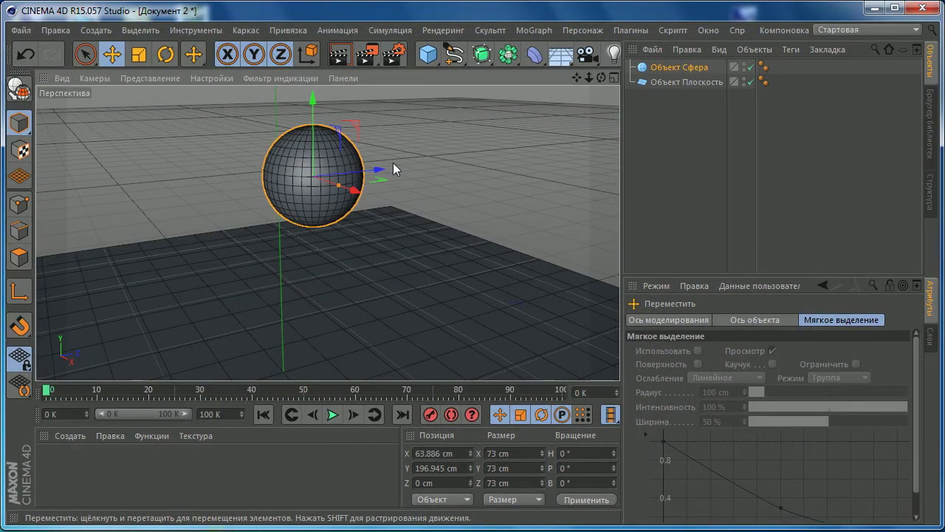
{"action": "left_click_drag", "start_coordinate": [359, 193], "coordinate": [340, 221], "text": "alt"}
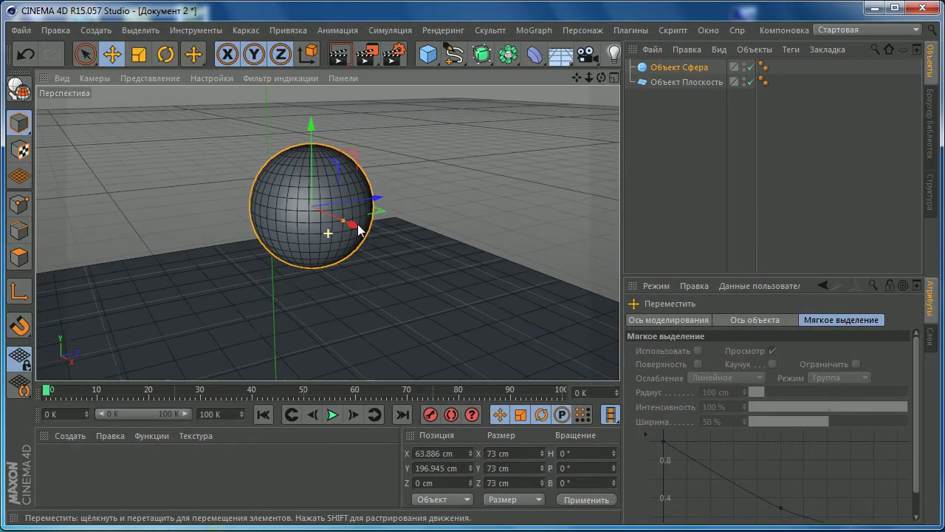
- Add a Tube object to the scene
{"action": "left_click", "coordinate": [436, 58]}
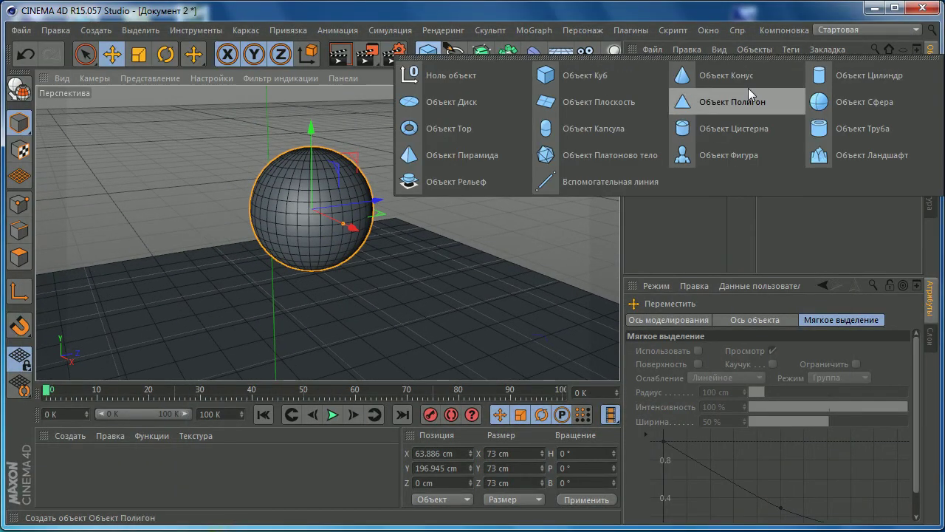
{"action": "left_click", "coordinate": [845, 123]}
{"action": "mouse_move", "coordinate": [340, 262]}
{"action": "left_mouse_down", "text": "alt"}
{"action": "mouse_move", "coordinate": [356, 169]}
{"action": "mouse_move", "coordinate": [355, 237]}
{"action": "mouse_move", "coordinate": [347, 221]}
{"action": "left_mouse_up", "text": "alt"}
- Scale the tube down to about 36.4 cm across and 20 cm tall
{"action": "left_click", "coordinate": [138, 54]}
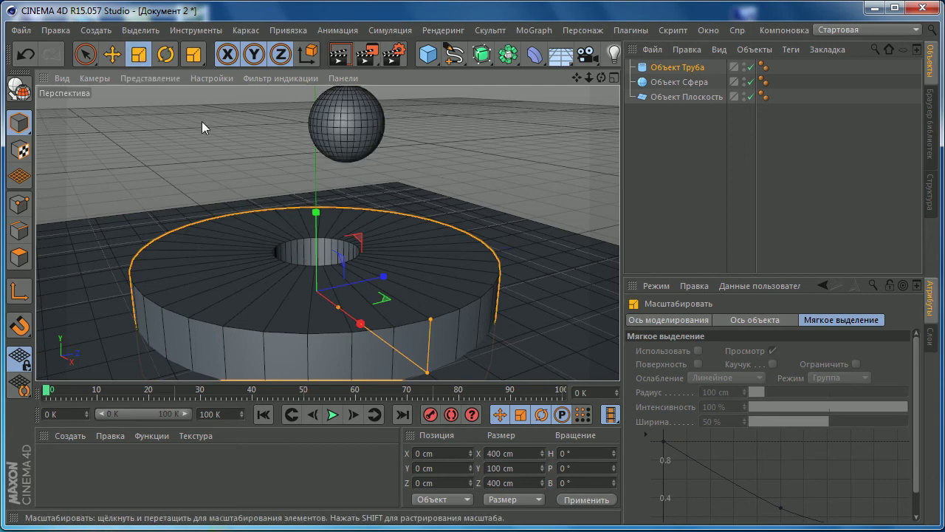
{"action": "mouse_move", "coordinate": [565, 120]}
{"action": "left_mouse_down"}
{"action": "mouse_move", "coordinate": [407, 166]}
{"action": "mouse_move", "coordinate": [88, 227]}
{"action": "left_mouse_up"}
{"action": "key", "text": "e"}
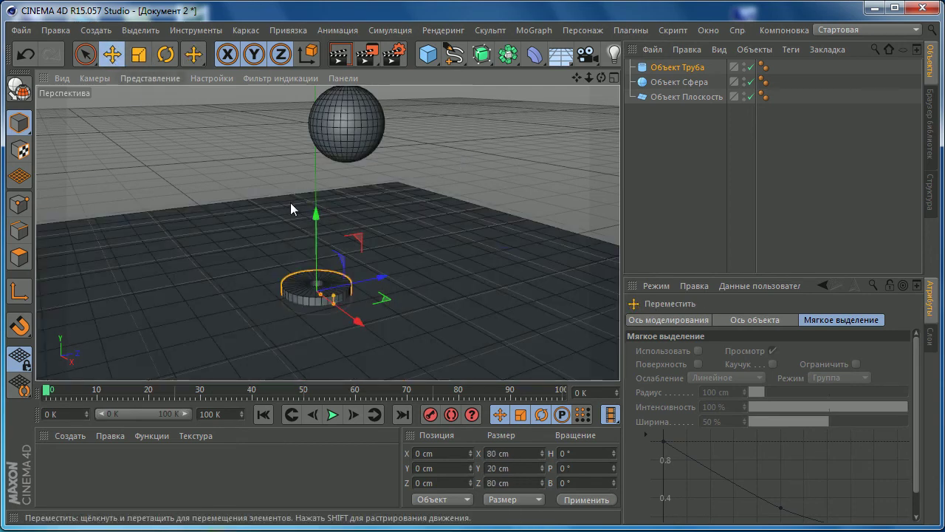
{"action": "mouse_move", "coordinate": [316, 216]}
{"action": "left_mouse_down"}
{"action": "mouse_move", "coordinate": [318, 125]}
{"action": "mouse_move", "coordinate": [325, 367]}
{"action": "mouse_move", "coordinate": [318, 209]}
{"action": "left_mouse_up"}
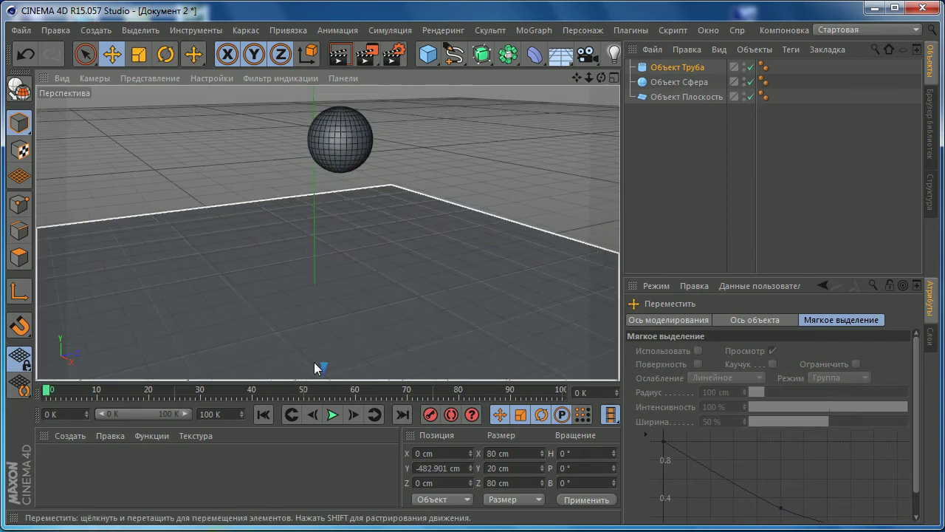
- Raise the tube up toward the sphere
{"action": "left_click_drag", "start_coordinate": [316, 368], "coordinate": [341, 306], "text": "alt"}
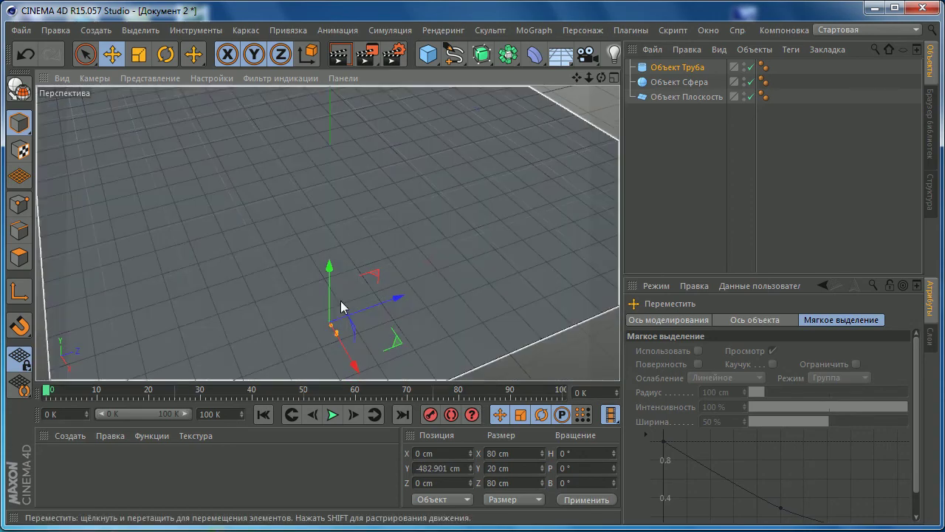
{"action": "mouse_move", "coordinate": [332, 270]}
{"action": "left_mouse_down"}
{"action": "mouse_move", "coordinate": [347, 140]}
{"action": "mouse_move", "coordinate": [333, 247]}
{"action": "mouse_move", "coordinate": [332, 98]}
{"action": "mouse_move", "coordinate": [304, 350]}
{"action": "mouse_move", "coordinate": [345, 291]}
{"action": "mouse_move", "coordinate": [253, 328]}
{"action": "mouse_move", "coordinate": [206, 220]}
{"action": "mouse_move", "coordinate": [196, 312]}
{"action": "mouse_move", "coordinate": [302, 257]}
{"action": "mouse_move", "coordinate": [285, 294]}
{"action": "mouse_move", "coordinate": [313, 263]}
{"action": "left_mouse_up"}
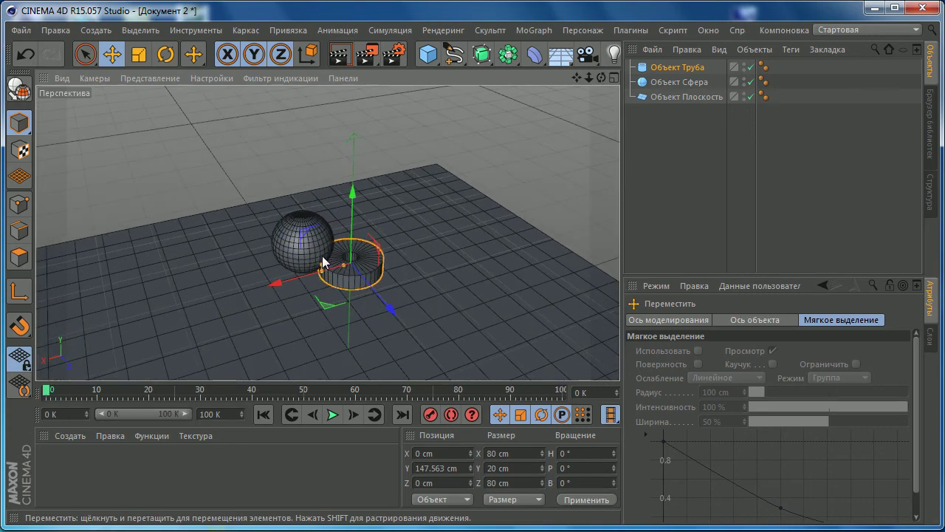
{"action": "right_click_drag", "start_coordinate": [314, 264], "coordinate": [144, 237], "text": "alt"}
{"action": "mouse_move", "coordinate": [143, 240]}
{"action": "left_mouse_down", "text": "alt"}
{"action": "mouse_move", "coordinate": [112, 248]}
{"action": "mouse_move", "coordinate": [106, 285]}
{"action": "mouse_move", "coordinate": [47, 270]}
{"action": "mouse_move", "coordinate": [282, 235]}
{"action": "mouse_move", "coordinate": [145, 196]}
{"action": "mouse_move", "coordinate": [253, 267]}
{"action": "mouse_move", "coordinate": [313, 285]}
{"action": "mouse_move", "coordinate": [302, 288]}
{"action": "left_mouse_up", "text": "alt"}
{"action": "scroll", "coordinate": [300, 289], "scroll_direction": "up", "scroll_amount": 2}
{"action": "scroll", "coordinate": [299, 284], "scroll_direction": "up", "scroll_amount": 2}
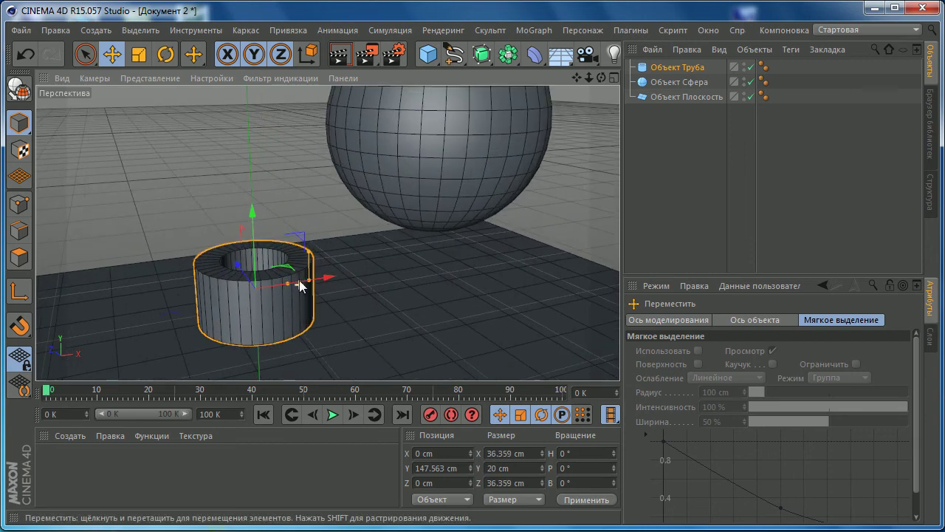
- Flatten the tube's height to about 10 cm, undoing a trial tilt
{"action": "left_click", "coordinate": [165, 55]}
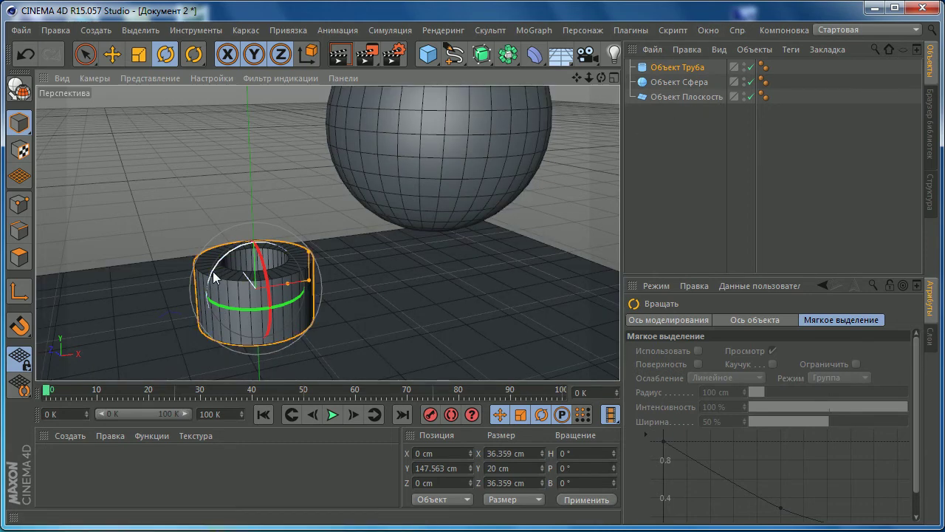
{"action": "left_click_drag", "start_coordinate": [214, 272], "coordinate": [287, 237]}
{"action": "key", "text": "ctrl+z"}
{"action": "mouse_move", "coordinate": [310, 254]}
{"action": "left_mouse_down"}
{"action": "mouse_move", "coordinate": [308, 282]}
{"action": "mouse_move", "coordinate": [278, 284]}
{"action": "mouse_move", "coordinate": [293, 283]}
{"action": "left_mouse_up"}
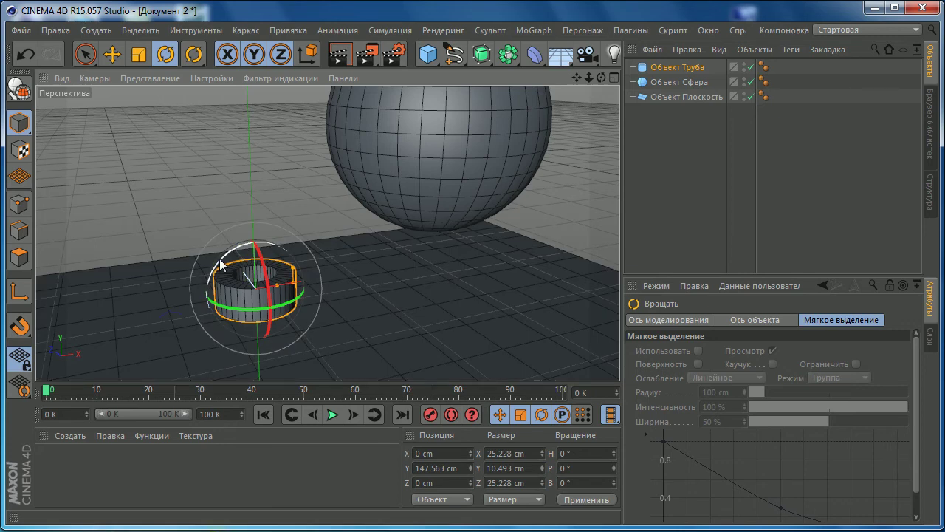
- Tilt the tube 70° on its bank axis
{"action": "mouse_move", "coordinate": [221, 266]}
{"action": "left_mouse_down"}
{"action": "mouse_move", "coordinate": [302, 243]}
{"action": "mouse_move", "coordinate": [265, 238]}
{"action": "mouse_move", "coordinate": [296, 232]}
{"action": "left_mouse_up"}
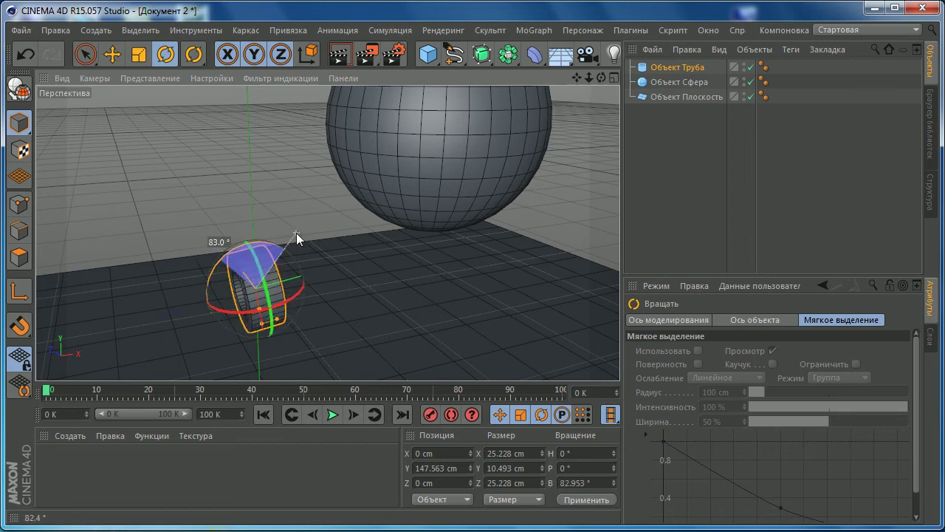
{"action": "key", "text": "ctrl+z"}
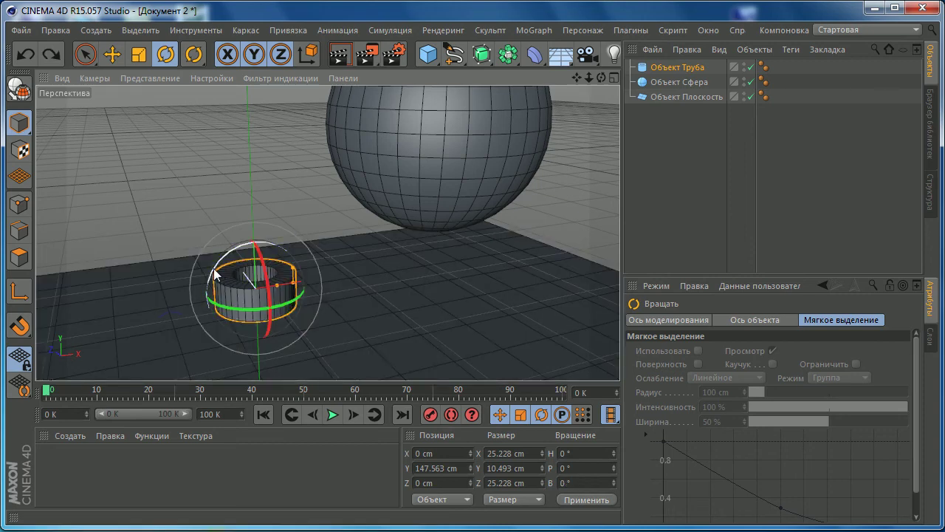
{"action": "left_click_drag", "start_coordinate": [215, 274], "coordinate": [260, 260]}
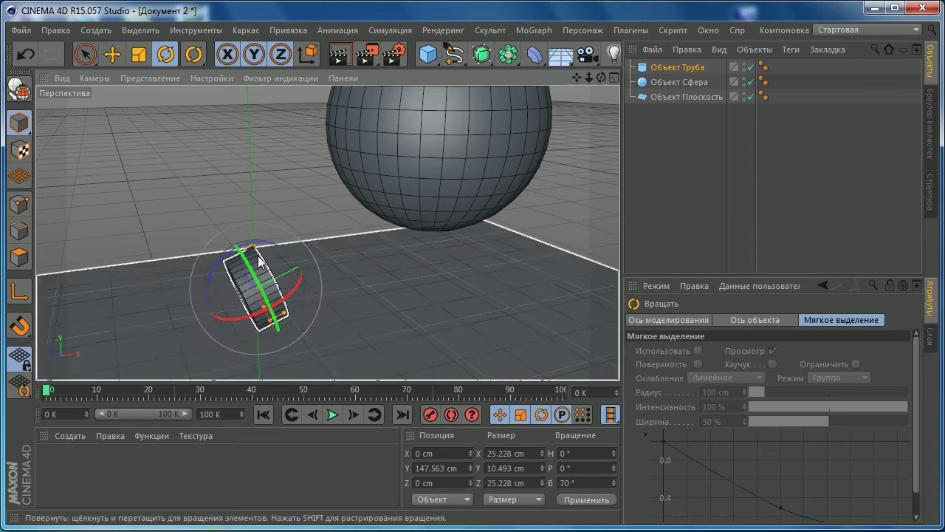
- Move the tube up against the sphere in the Right view
{"action": "key", "text": "e"}
{"action": "left_click_drag", "start_coordinate": [244, 266], "coordinate": [442, 162]}
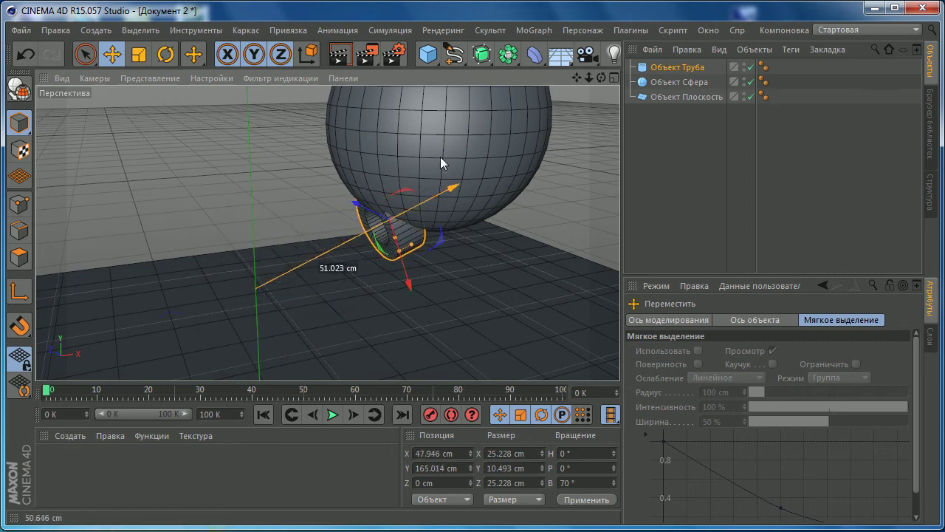
{"action": "middle_click", "coordinate": [262, 284]}
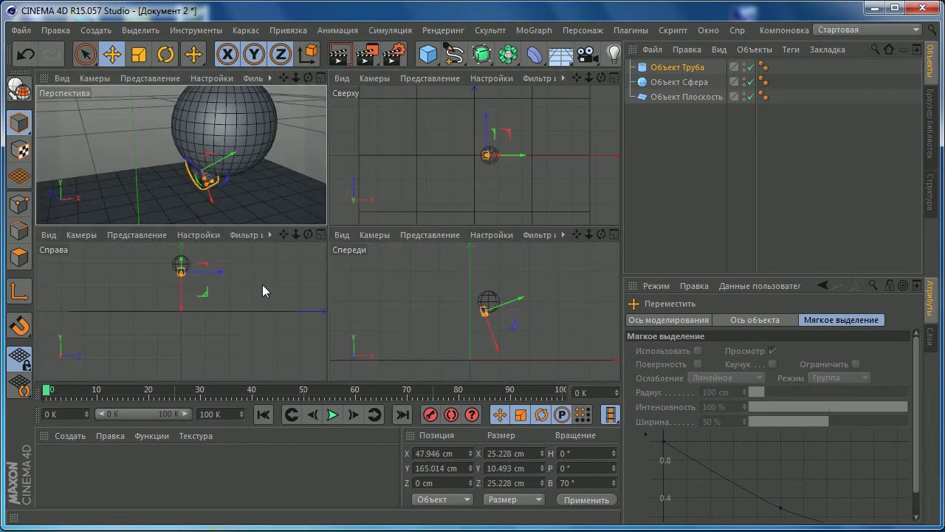
{"action": "middle_click", "coordinate": [265, 273]}
{"action": "scroll", "coordinate": [292, 169], "scroll_direction": "up", "scroll_amount": 3}
{"action": "scroll", "coordinate": [363, 147], "scroll_direction": "up", "scroll_amount": 2}
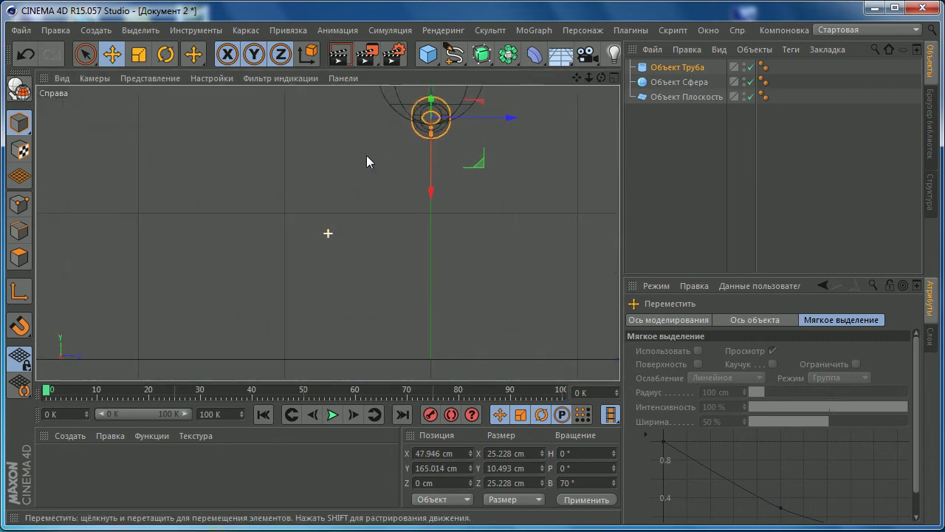
{"action": "middle_click_drag", "start_coordinate": [366, 155], "coordinate": [253, 334], "text": "alt"}
{"action": "scroll", "coordinate": [299, 316], "scroll_direction": "up", "scroll_amount": 3}
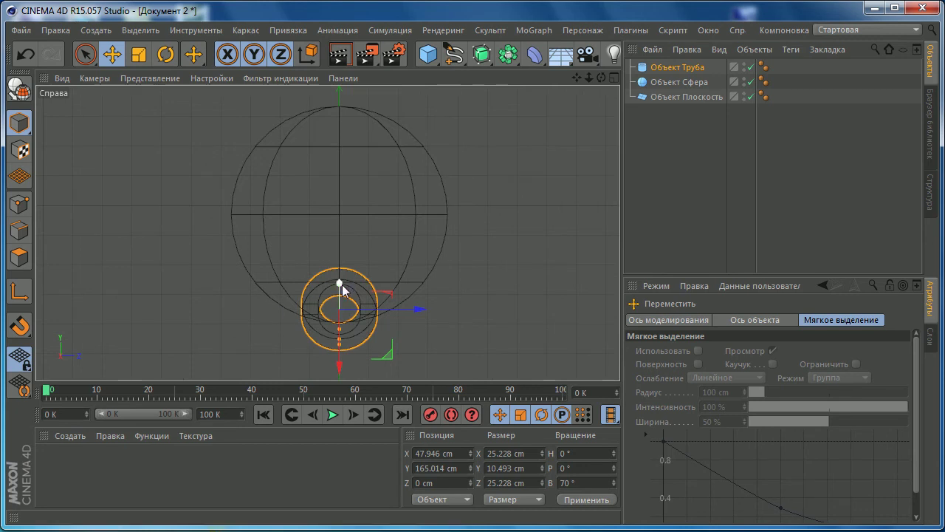
{"action": "left_click_drag", "start_coordinate": [344, 288], "coordinate": [365, 242]}
- Slide the tube onto the sphere surface at X 25.636, Y 186.588 cm via Front and Perspective views
{"action": "middle_click", "coordinate": [366, 242]}
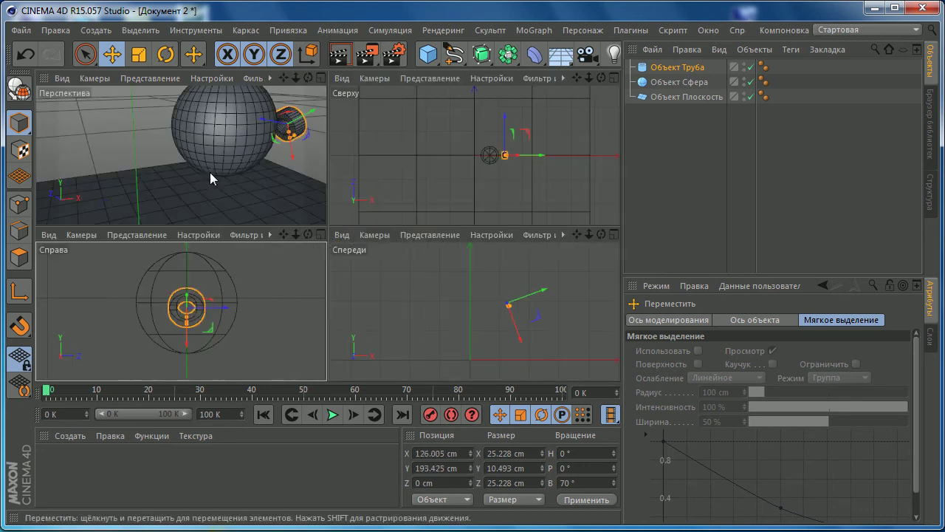
{"action": "middle_click", "coordinate": [418, 275]}
{"action": "left_click_drag", "start_coordinate": [480, 187], "coordinate": [442, 197]}
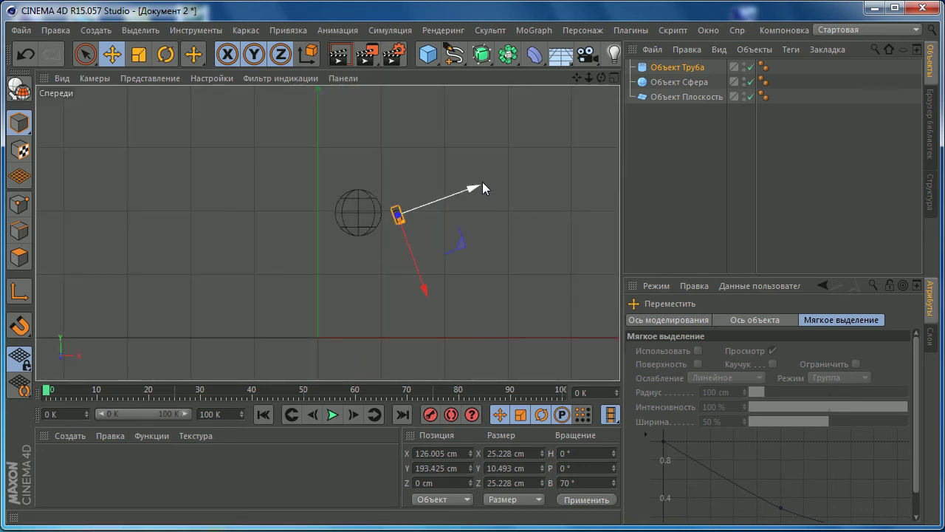
{"action": "middle_click", "coordinate": [407, 232]}
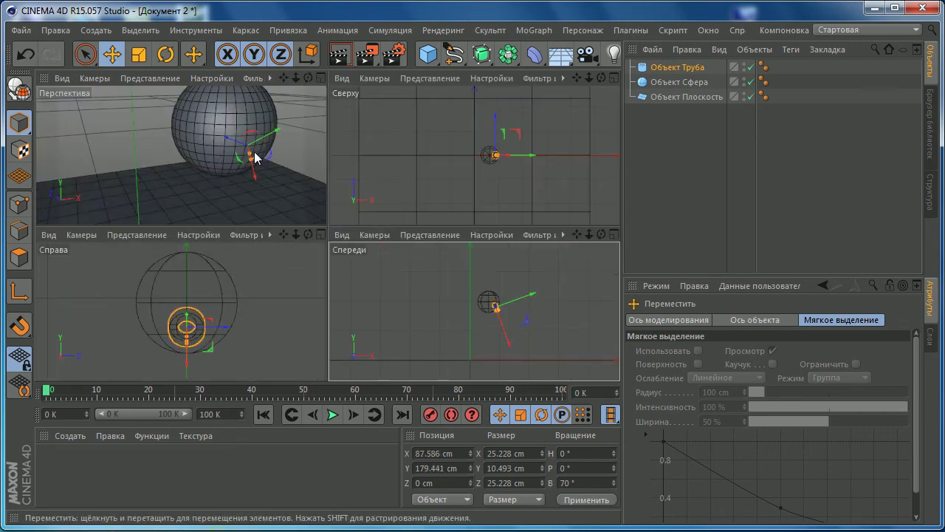
{"action": "middle_click", "coordinate": [254, 158]}
{"action": "left_click_drag", "start_coordinate": [387, 231], "coordinate": [365, 230], "text": "alt"}
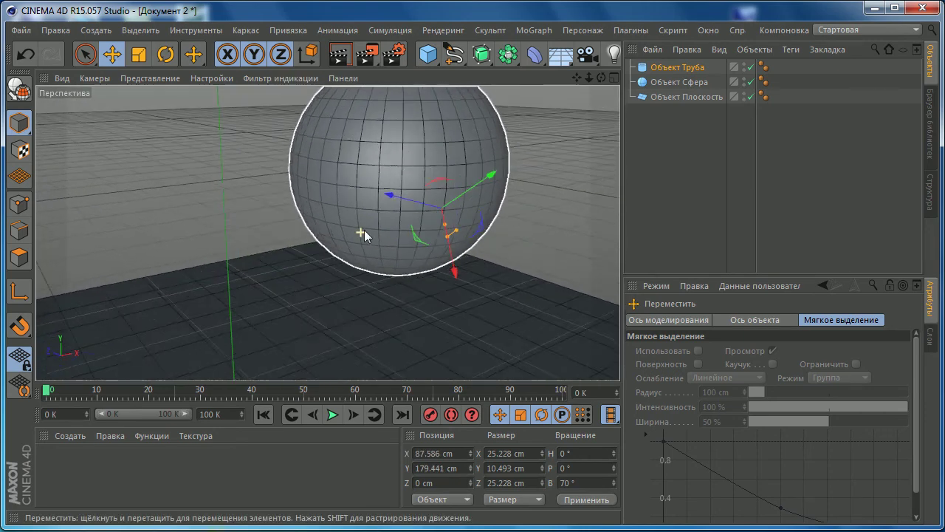
{"action": "mouse_move", "coordinate": [523, 192]}
{"action": "left_mouse_down"}
{"action": "mouse_move", "coordinate": [436, 239]}
{"action": "mouse_move", "coordinate": [429, 271]}
{"action": "left_mouse_up"}
{"action": "mouse_move", "coordinate": [354, 367]}
{"action": "left_mouse_down"}
{"action": "mouse_move", "coordinate": [332, 341]}
{"action": "mouse_move", "coordinate": [325, 279]}
{"action": "left_mouse_up"}
{"action": "middle_click", "coordinate": [389, 226]}
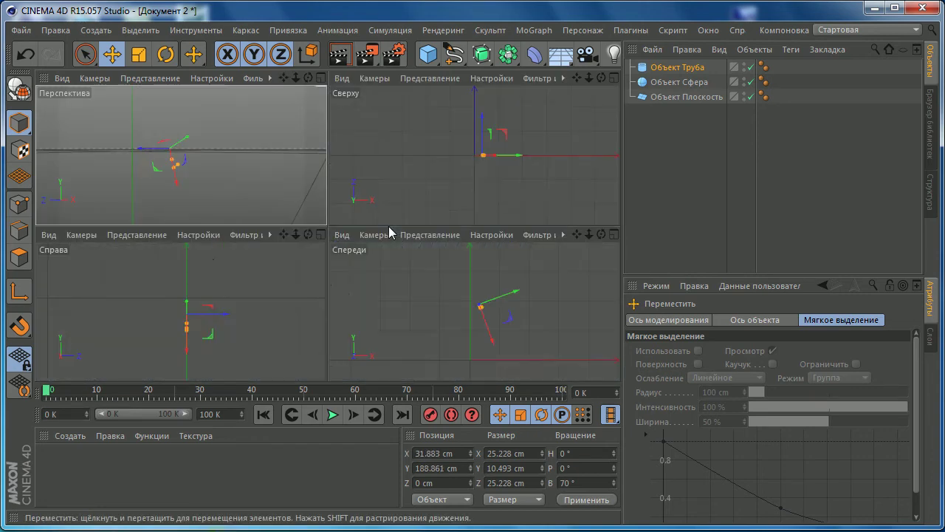
{"action": "middle_click", "coordinate": [269, 175]}
{"action": "mouse_move", "coordinate": [269, 175]}
{"action": "left_mouse_down", "text": "alt"}
{"action": "mouse_move", "coordinate": [402, 235]}
{"action": "mouse_move", "coordinate": [480, 228]}
{"action": "mouse_move", "coordinate": [281, 270]}
{"action": "mouse_move", "coordinate": [336, 193]}
{"action": "mouse_move", "coordinate": [328, 224]}
{"action": "mouse_move", "coordinate": [238, 254]}
{"action": "left_mouse_up", "text": "alt"}
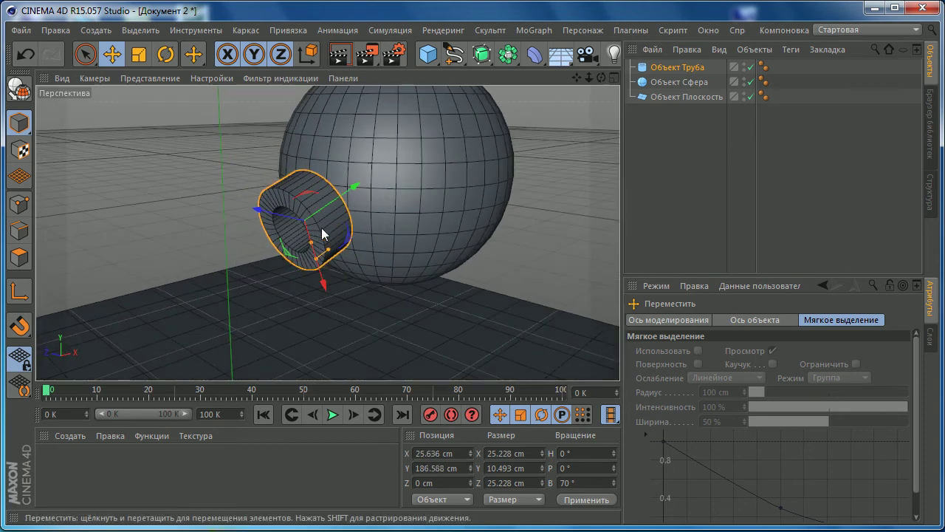
{"action": "scroll", "coordinate": [312, 268], "scroll_direction": "up", "scroll_amount": 3}
- Lengthen the tube and slim its radius to about 18.8 cm across
{"action": "mouse_move", "coordinate": [314, 264]}
{"action": "left_mouse_down"}
{"action": "mouse_move", "coordinate": [294, 272]}
{"action": "mouse_move", "coordinate": [293, 243]}
{"action": "mouse_move", "coordinate": [312, 210]}
{"action": "mouse_move", "coordinate": [200, 187]}
{"action": "left_mouse_up"}
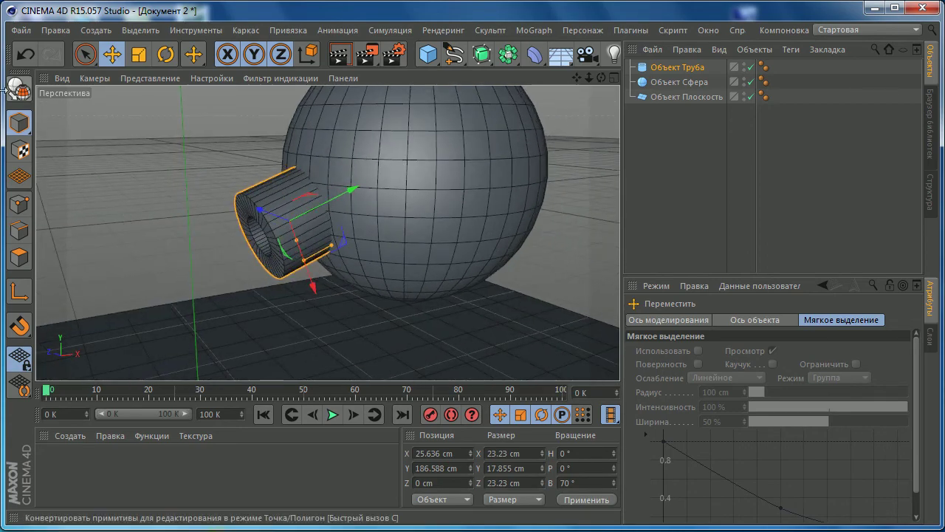
{"action": "mouse_move", "coordinate": [325, 207]}
{"action": "left_mouse_down", "text": "alt"}
{"action": "mouse_move", "coordinate": [336, 199]}
{"action": "mouse_move", "coordinate": [196, 235]}
{"action": "left_mouse_up", "text": "alt"}
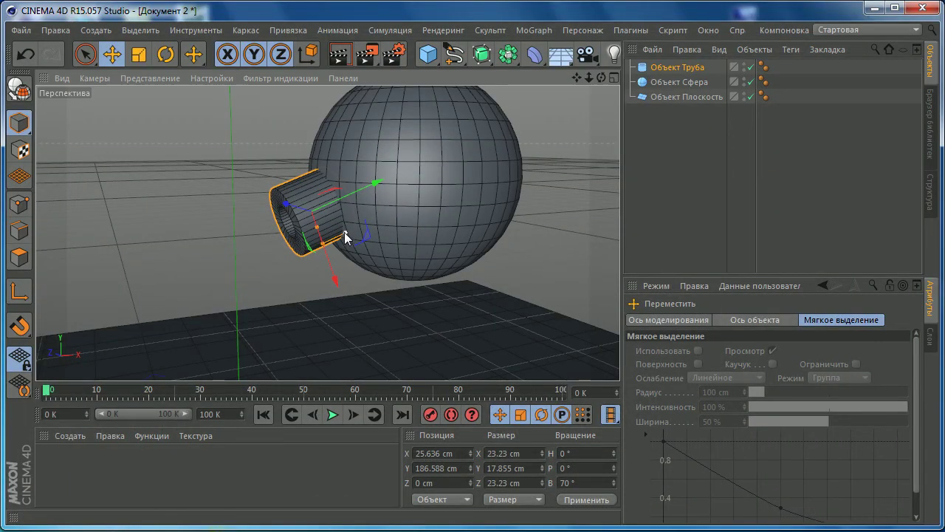
{"action": "left_click_drag", "start_coordinate": [344, 231], "coordinate": [364, 224]}
{"action": "right_click_drag", "start_coordinate": [365, 233], "coordinate": [364, 156], "text": "alt"}
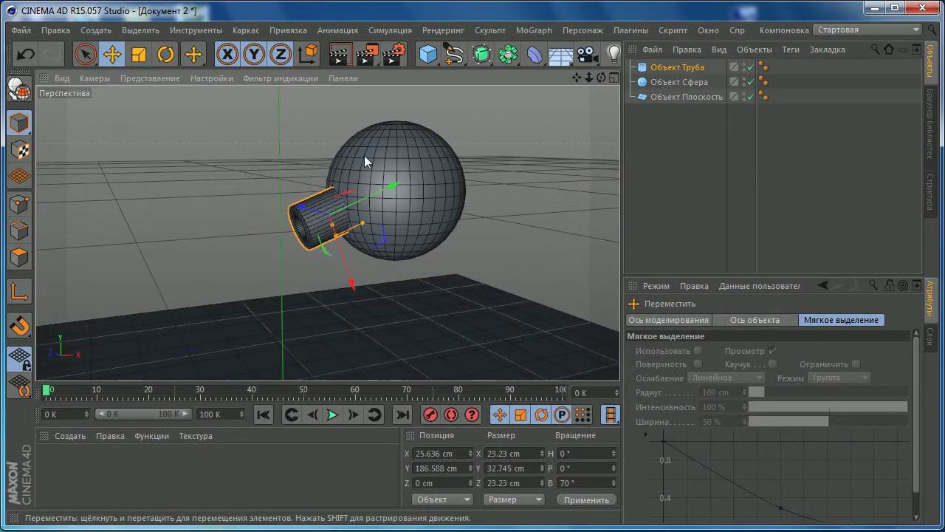
{"action": "right_click_drag", "start_coordinate": [355, 240], "coordinate": [325, 225], "text": "alt"}
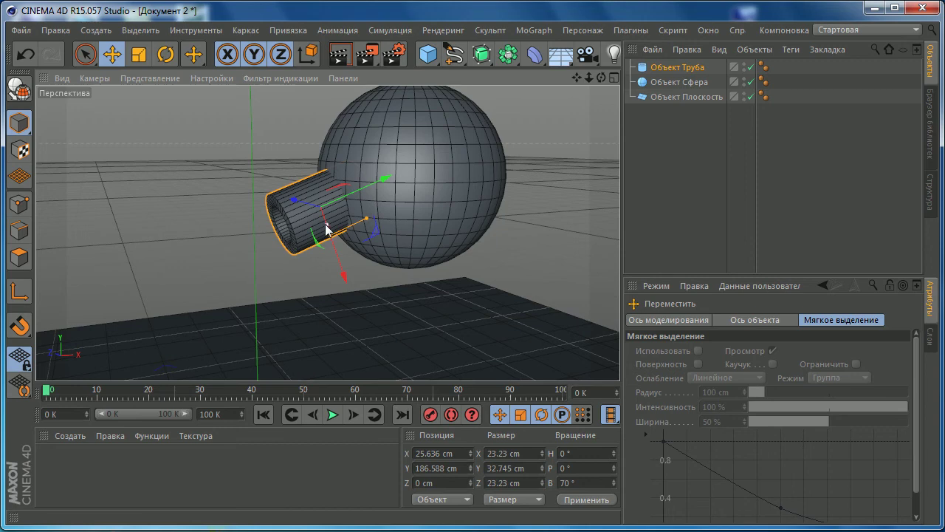
{"action": "left_click_drag", "start_coordinate": [331, 239], "coordinate": [328, 230]}
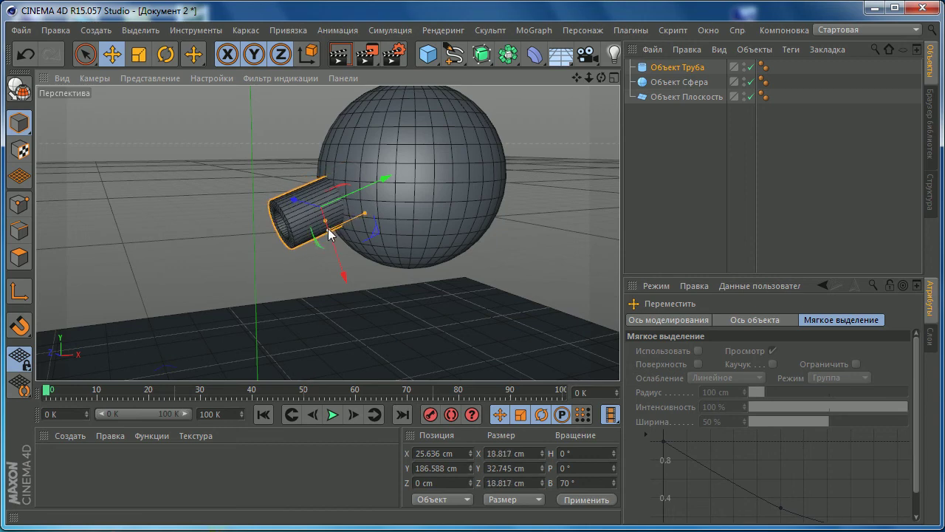
- Reposition the tube snugly against the sphere at X 20.196, Y 184.489 cm
{"action": "left_click_drag", "start_coordinate": [337, 270], "coordinate": [344, 285]}
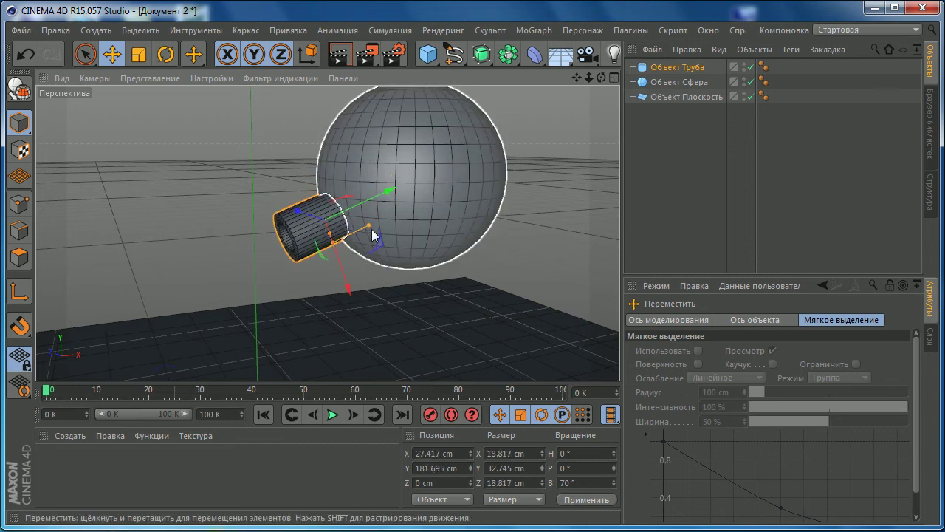
{"action": "left_click_drag", "start_coordinate": [390, 200], "coordinate": [373, 200]}
{"action": "left_click_drag", "start_coordinate": [359, 238], "coordinate": [303, 234], "text": "alt"}
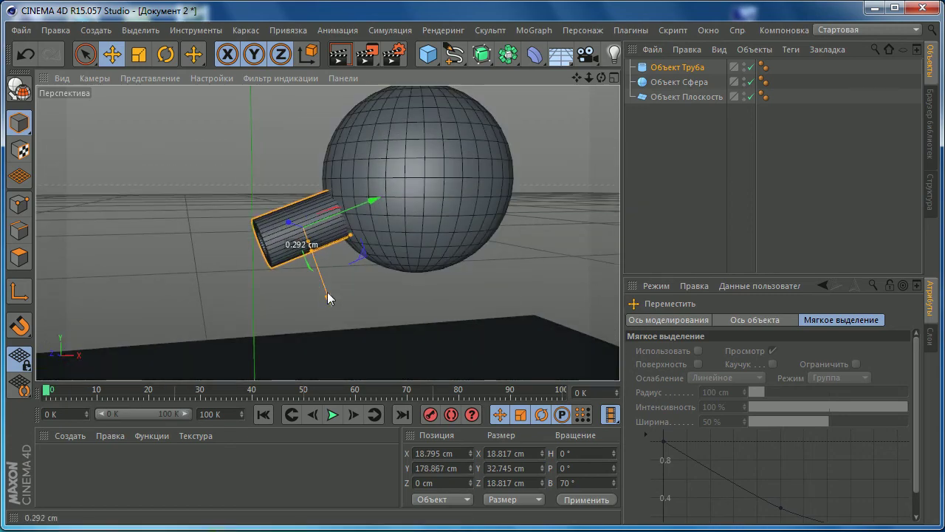
{"action": "mouse_move", "coordinate": [328, 292]}
{"action": "left_mouse_down"}
{"action": "mouse_move", "coordinate": [384, 209]}
{"action": "mouse_move", "coordinate": [373, 191]}
{"action": "left_mouse_up"}
{"action": "mouse_move", "coordinate": [373, 191]}
{"action": "left_mouse_down", "text": "alt"}
{"action": "mouse_move", "coordinate": [359, 244]}
{"action": "mouse_move", "coordinate": [334, 276]}
{"action": "left_mouse_up", "text": "alt"}
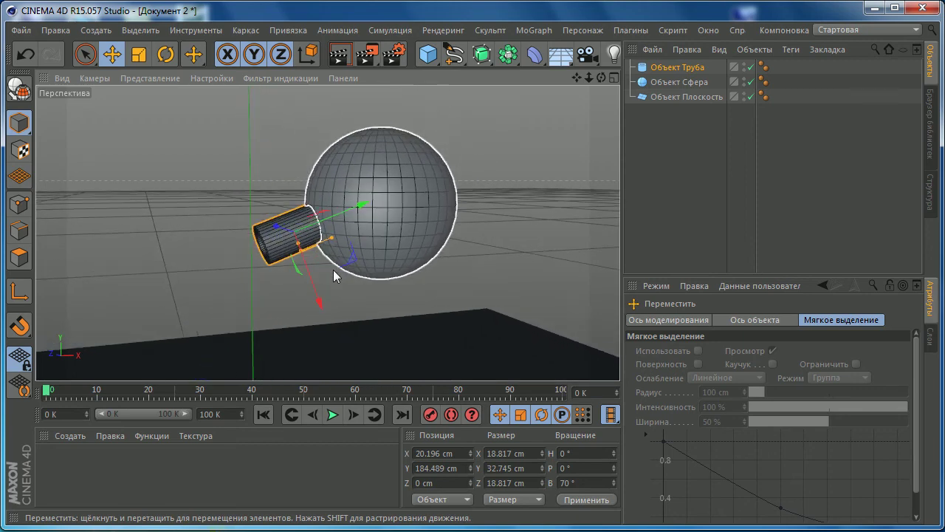
- Add a Spiral spline to the scene
{"action": "left_click", "coordinate": [453, 53]}
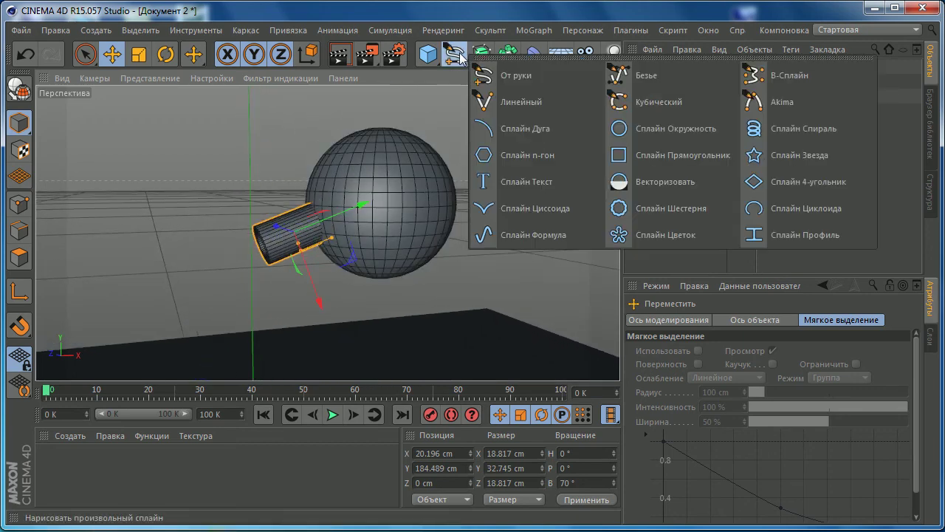
{"action": "left_click", "coordinate": [761, 136]}
{"action": "scroll", "coordinate": [390, 281], "scroll_direction": "down", "scroll_amount": 3}
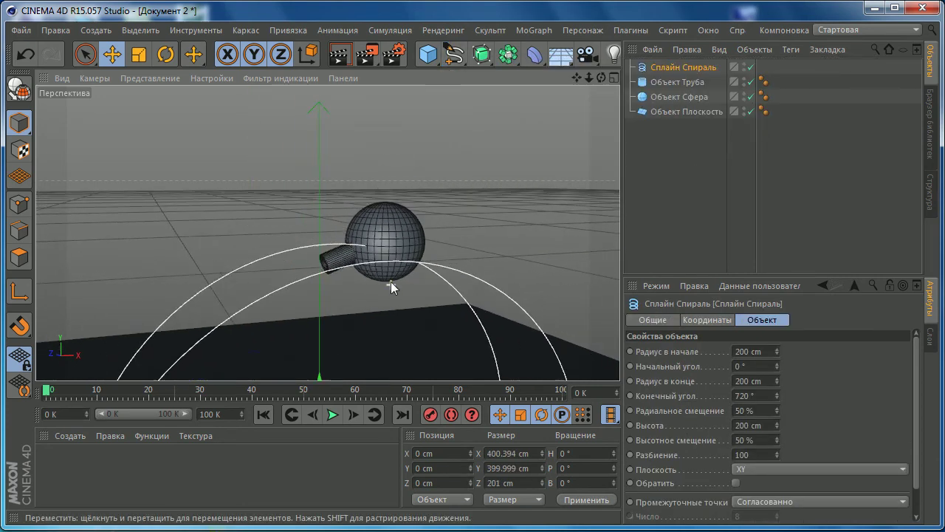
{"action": "left_click_drag", "start_coordinate": [392, 278], "coordinate": [383, 193], "text": "alt"}
{"action": "scroll", "coordinate": [383, 193], "scroll_direction": "up", "scroll_amount": 2}
- Shrink the spiral to about 66 cm across and place it under the sphere at X 70.458, Y 147.042 cm
{"action": "left_click", "coordinate": [138, 54]}
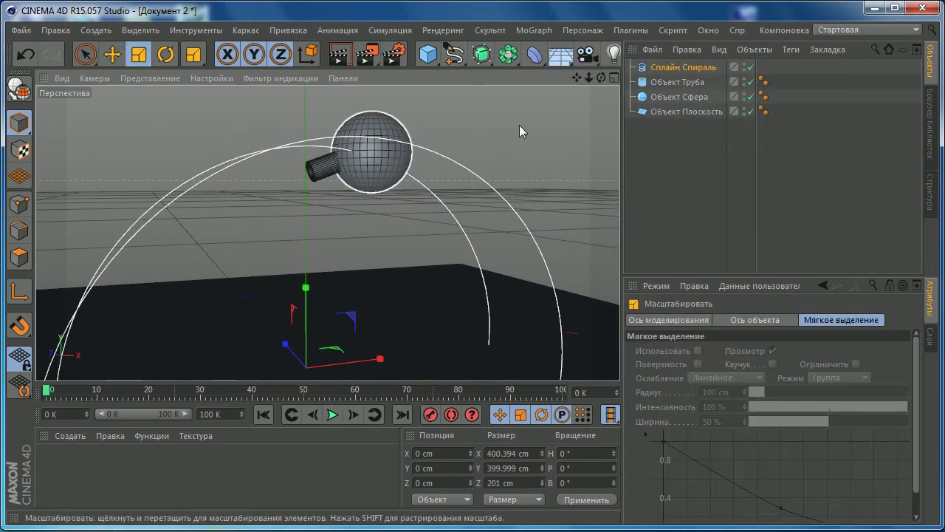
{"action": "left_click_drag", "start_coordinate": [519, 124], "coordinate": [148, 297]}
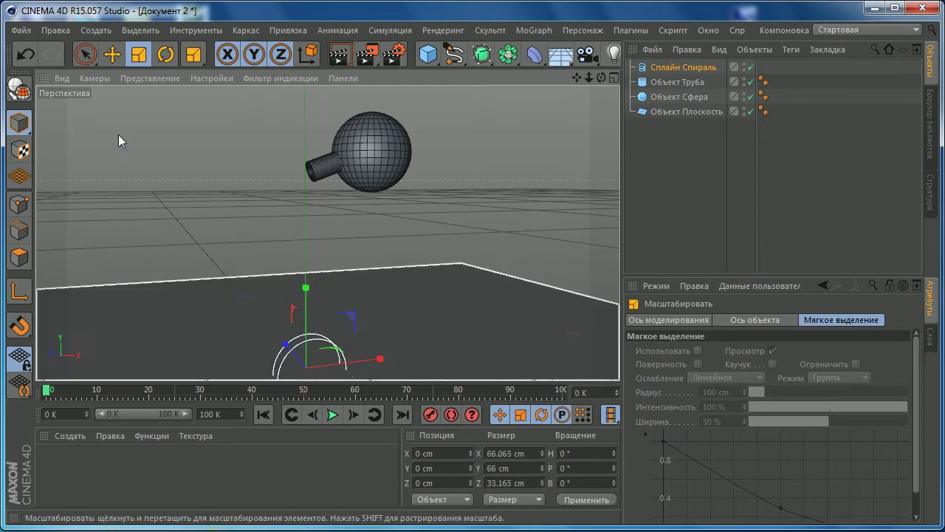
{"action": "key", "text": "e"}
{"action": "mouse_move", "coordinate": [316, 310]}
{"action": "left_mouse_down"}
{"action": "mouse_move", "coordinate": [500, 232]}
{"action": "mouse_move", "coordinate": [366, 211]}
{"action": "mouse_move", "coordinate": [329, 292]}
{"action": "left_mouse_up"}
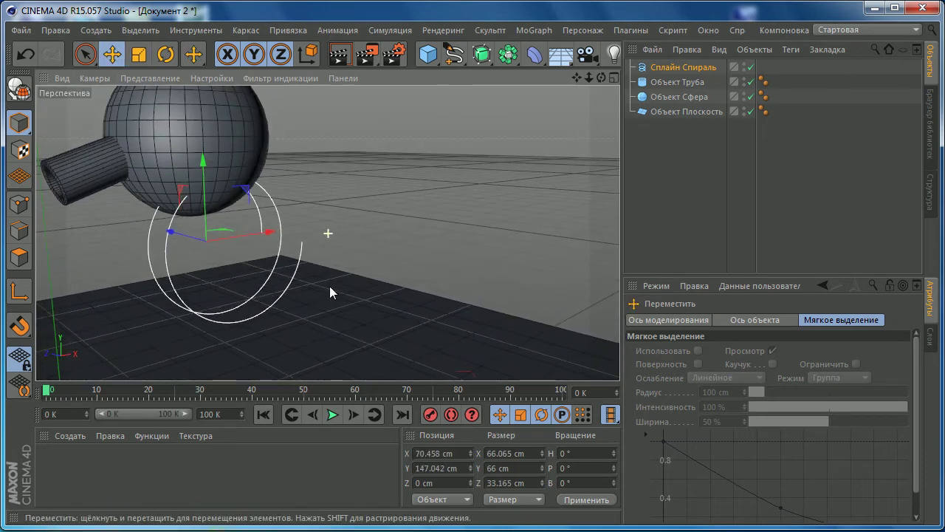
{"action": "mouse_move", "coordinate": [277, 195]}
{"action": "left_mouse_down", "text": "alt"}
{"action": "mouse_move", "coordinate": [256, 268]}
{"action": "mouse_move", "coordinate": [304, 270]}
{"action": "mouse_move", "coordinate": [253, 281]}
{"action": "left_mouse_up", "text": "alt"}
{"action": "mouse_move", "coordinate": [159, 257]}
{"action": "left_mouse_down", "text": "alt"}
{"action": "mouse_move", "coordinate": [189, 194]}
{"action": "mouse_move", "coordinate": [444, 87]}
{"action": "left_mouse_up", "text": "alt"}
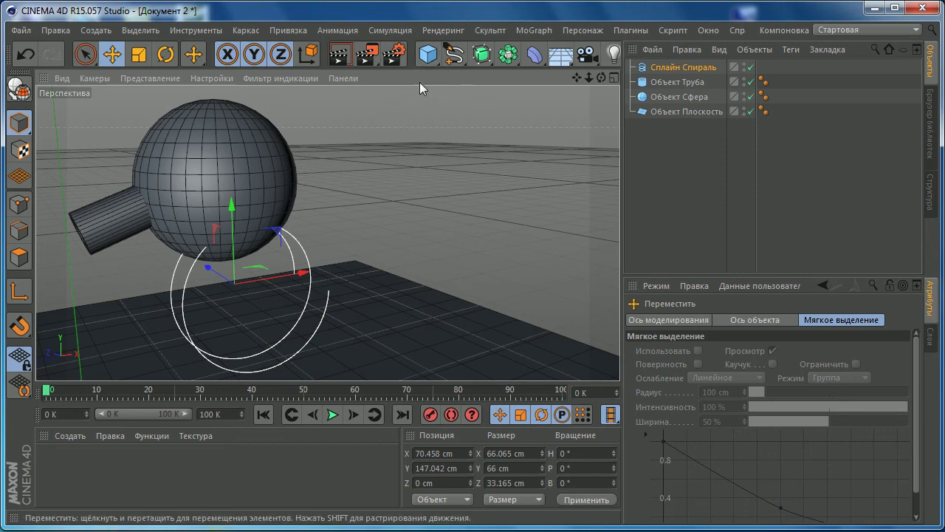
{"action": "left_click", "coordinate": [446, 63]}
{"action": "left_click", "coordinate": [481, 54]}
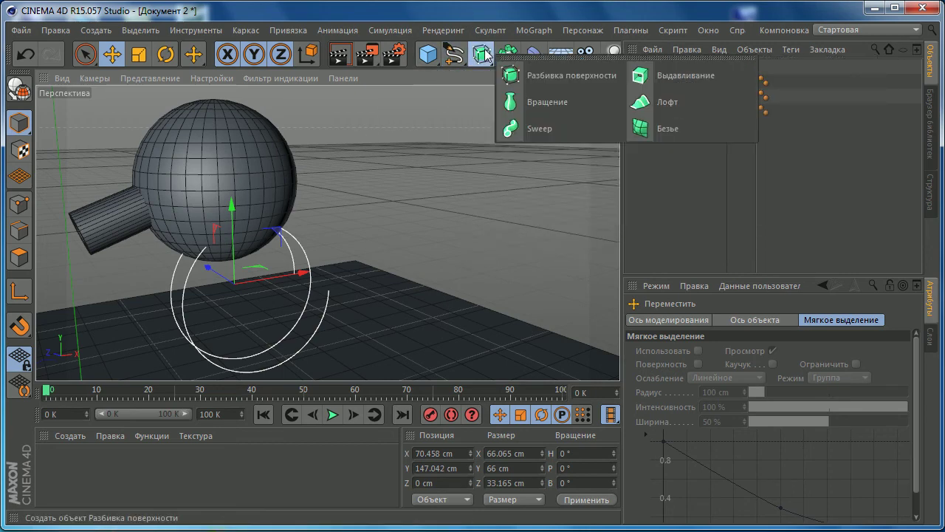
- Add a Sweep object and nest the spiral spline inside it
{"action": "left_click", "coordinate": [532, 134]}
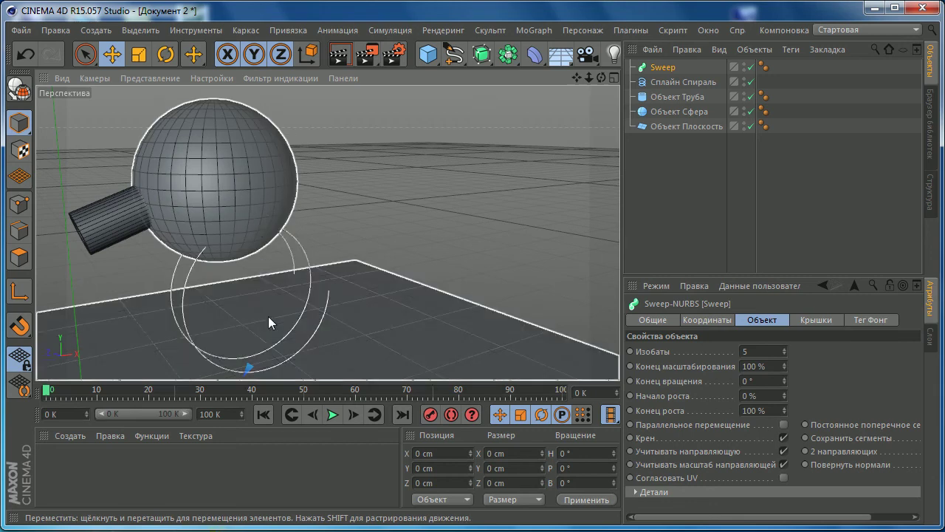
{"action": "left_click_drag", "start_coordinate": [657, 83], "coordinate": [667, 72]}
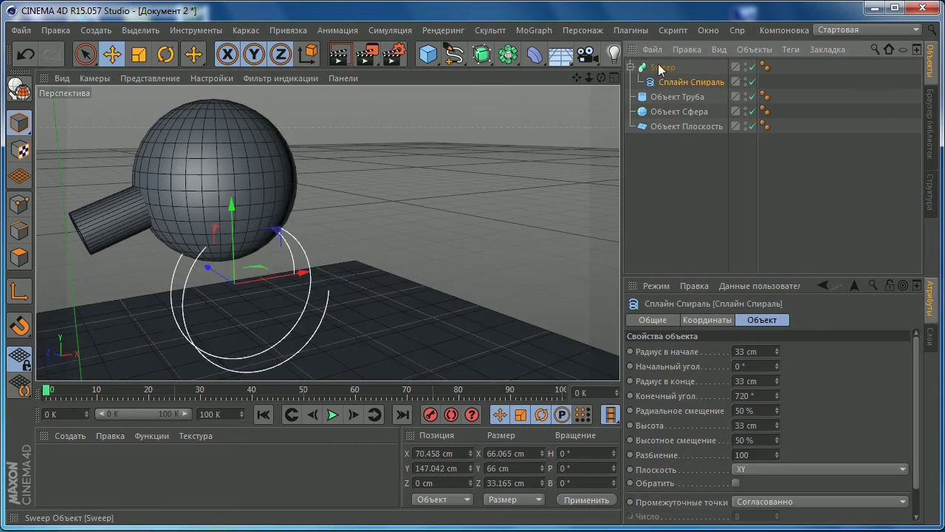
{"action": "mouse_move", "coordinate": [313, 273]}
{"action": "left_mouse_down"}
{"action": "mouse_move", "coordinate": [387, 185]}
{"action": "mouse_move", "coordinate": [302, 296]}
{"action": "mouse_move", "coordinate": [466, 210]}
{"action": "left_mouse_up"}
- Add a 400 × 400 cm Rectangle spline to the scene
{"action": "left_click", "coordinate": [663, 67]}
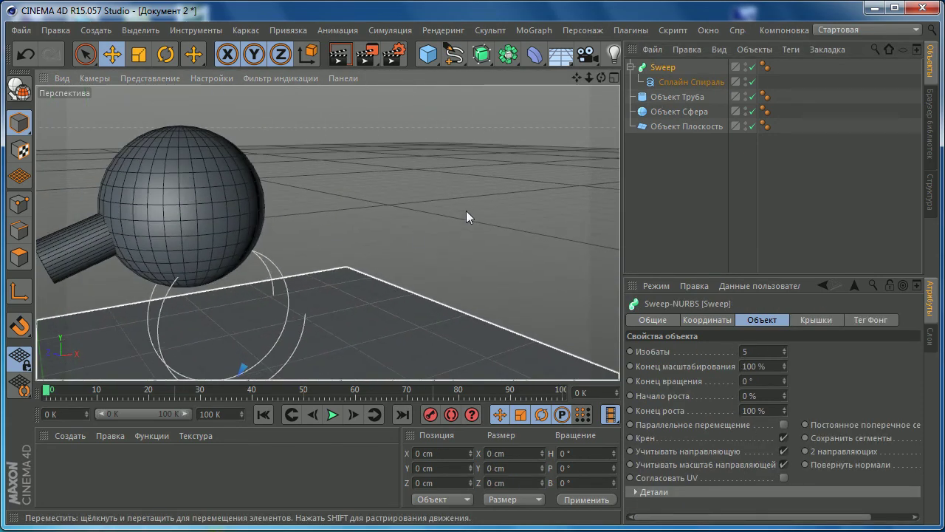
{"action": "left_click", "coordinate": [663, 82]}
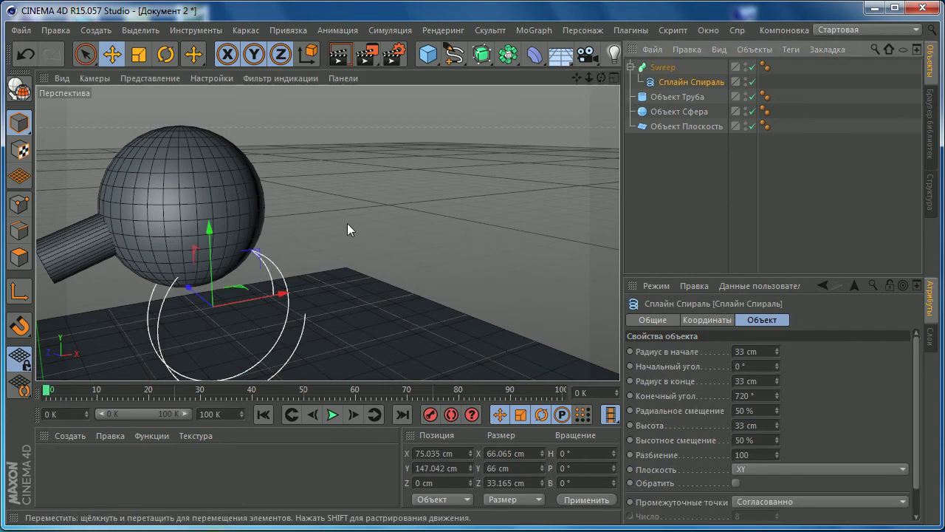
{"action": "left_click", "coordinate": [453, 58]}
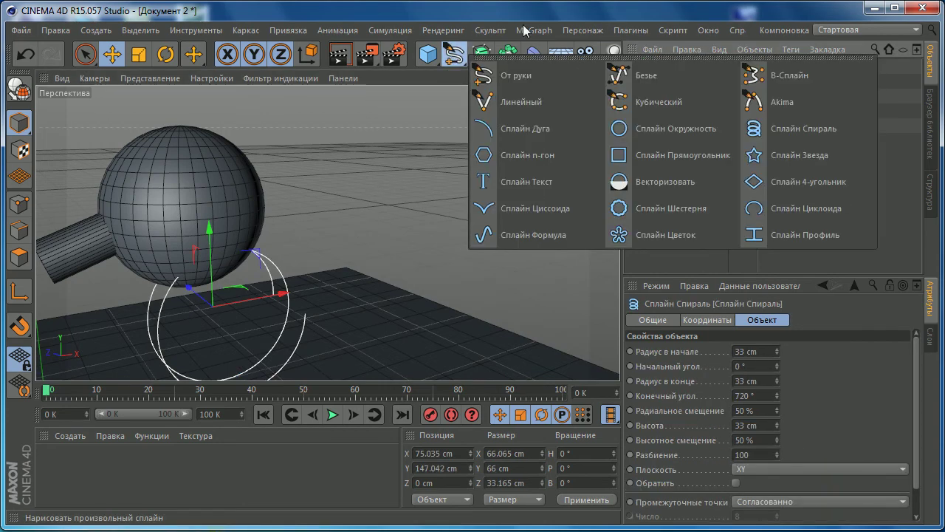
{"action": "left_click", "coordinate": [650, 155]}
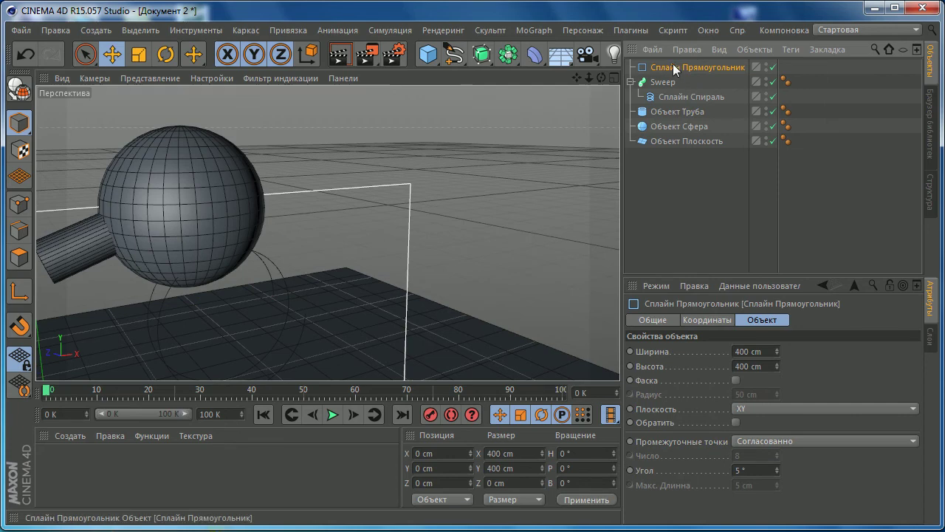
- Place the rectangle under the Sweep and shrink it to 6.75 × 6.75 cm
{"action": "mouse_move", "coordinate": [673, 65]}
{"action": "left_mouse_down"}
{"action": "mouse_move", "coordinate": [669, 95]}
{"action": "mouse_move", "coordinate": [666, 87]}
{"action": "left_mouse_up"}
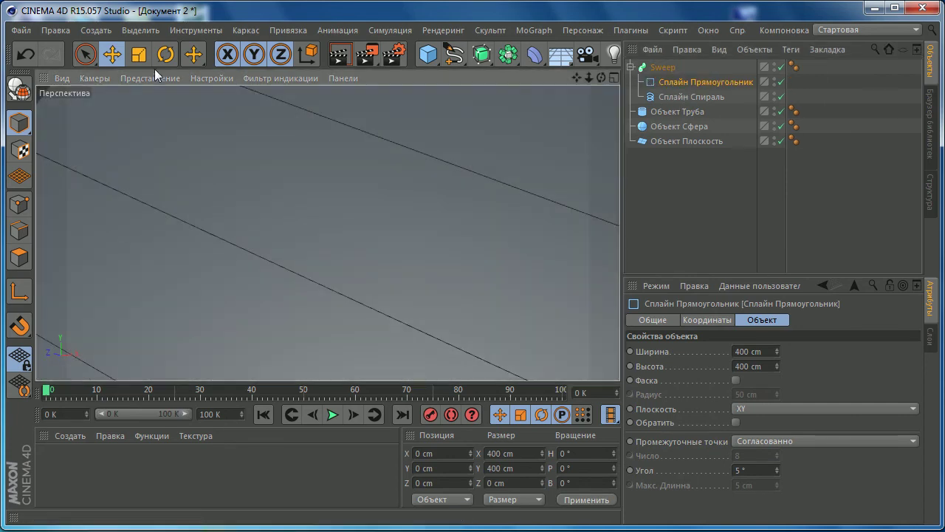
{"action": "left_click", "coordinate": [139, 55]}
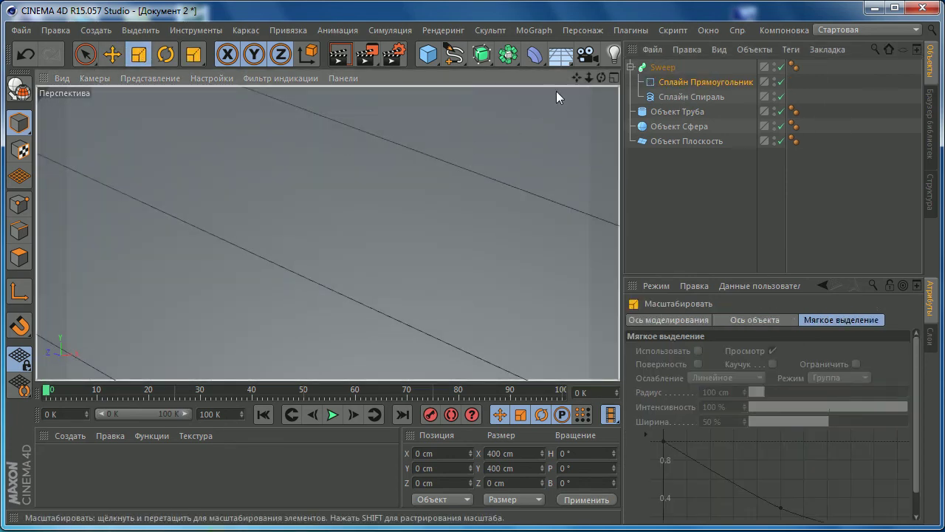
{"action": "left_click_drag", "start_coordinate": [557, 91], "coordinate": [229, 252]}
{"action": "left_click_drag", "start_coordinate": [390, 185], "coordinate": [206, 268]}
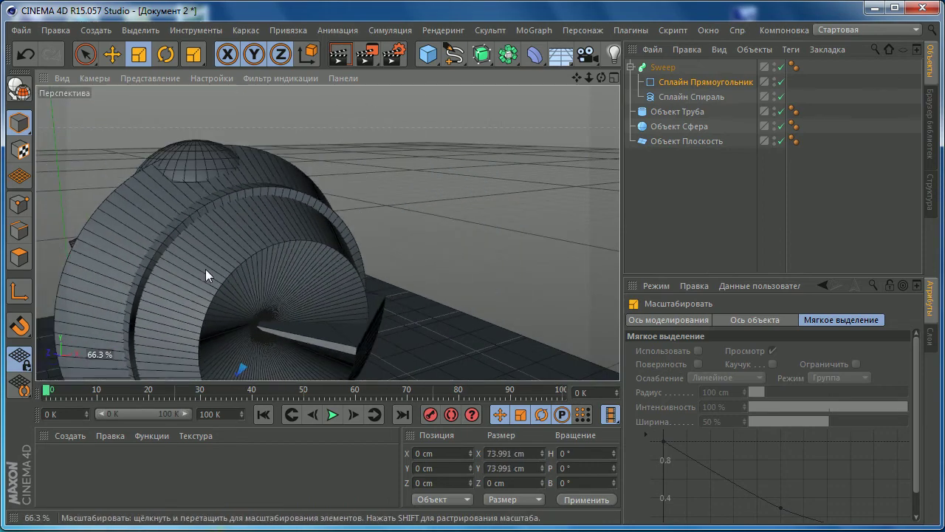
{"action": "mouse_move", "coordinate": [566, 95]}
{"action": "left_mouse_down"}
{"action": "mouse_move", "coordinate": [224, 236]}
{"action": "mouse_move", "coordinate": [86, 275]}
{"action": "left_mouse_up"}
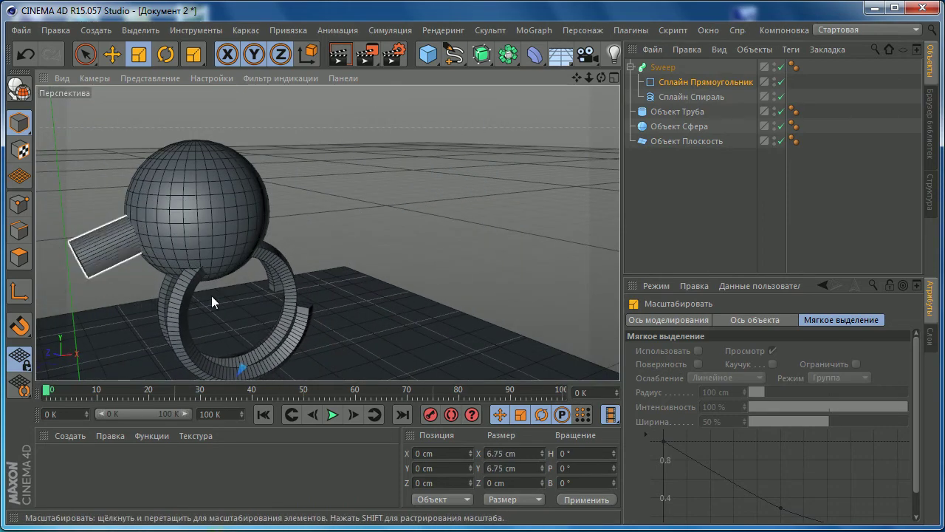
- Delete the rectangle profile from the Sweep
{"action": "scroll", "coordinate": [205, 279], "scroll_direction": "down", "scroll_amount": 3}
{"action": "scroll", "coordinate": [204, 279], "scroll_direction": "down", "scroll_amount": 3}
{"action": "scroll", "coordinate": [204, 277], "scroll_direction": "up", "scroll_amount": 5}
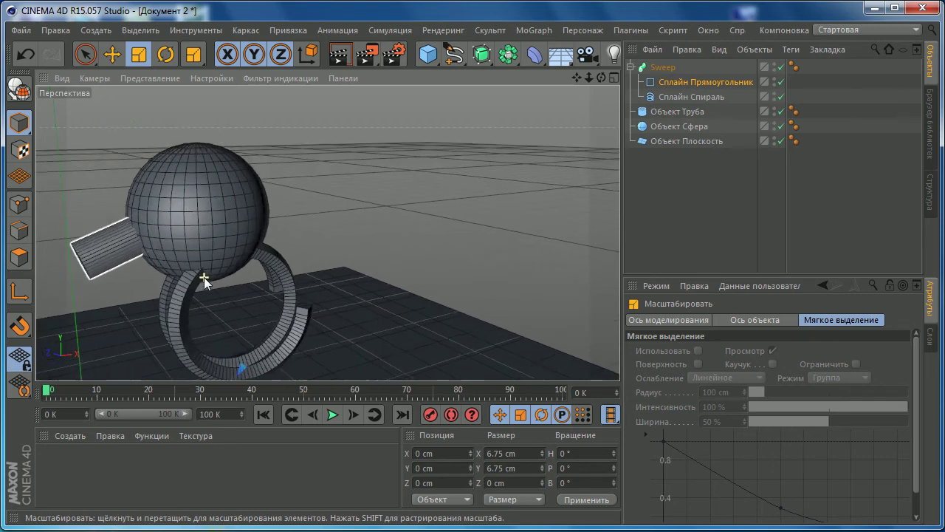
{"action": "scroll", "coordinate": [204, 278], "scroll_direction": "up", "scroll_amount": 2}
{"action": "left_click", "coordinate": [669, 86]}
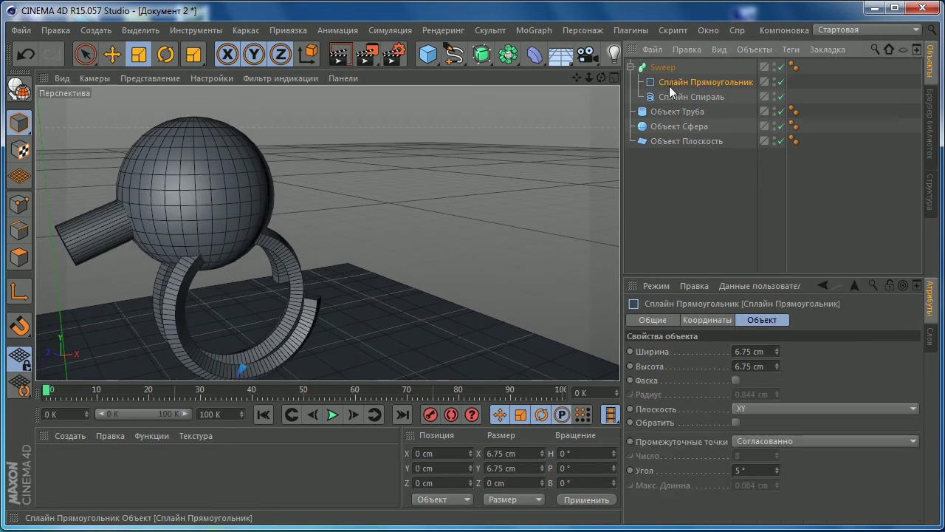
{"action": "key", "text": "Delete"}
{"action": "left_click_drag", "start_coordinate": [454, 57], "coordinate": [669, 124]}
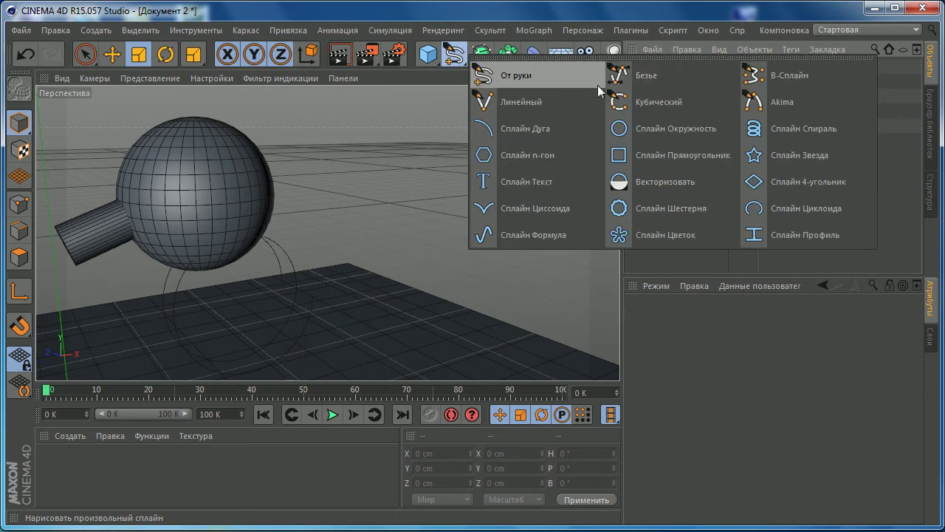
{"action": "left_click_drag", "start_coordinate": [666, 83], "coordinate": [667, 85]}
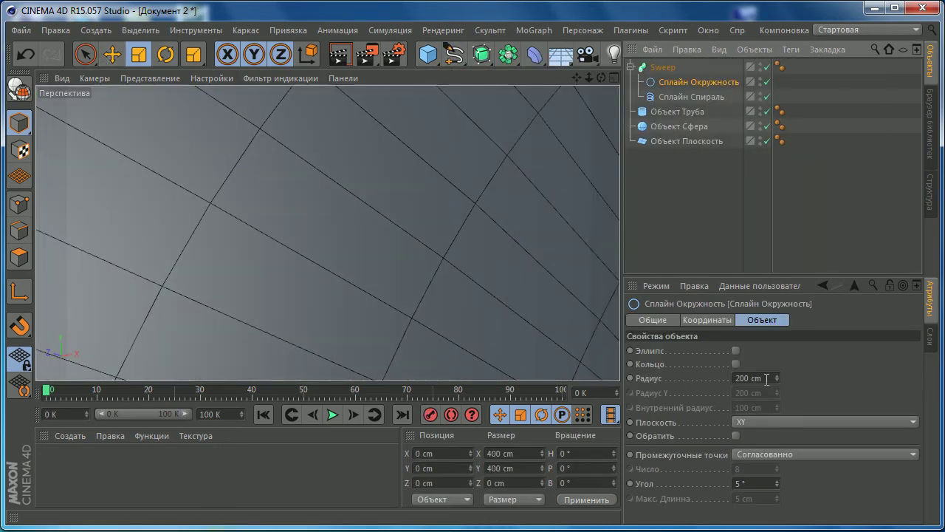
{"action": "double_click", "coordinate": [753, 378]}
{"action": "type", "text": "5"}
{"action": "key", "text": "Return"}
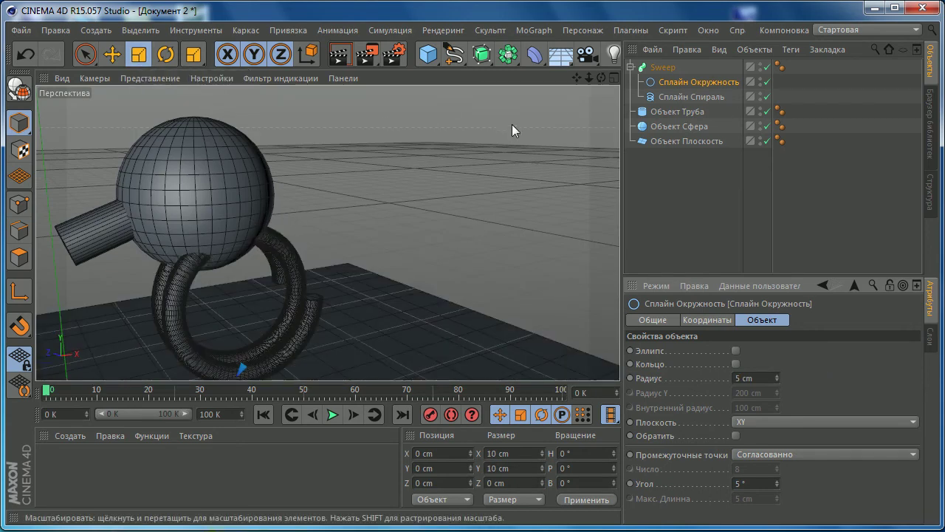
{"action": "left_click_drag", "start_coordinate": [512, 124], "coordinate": [285, 206]}
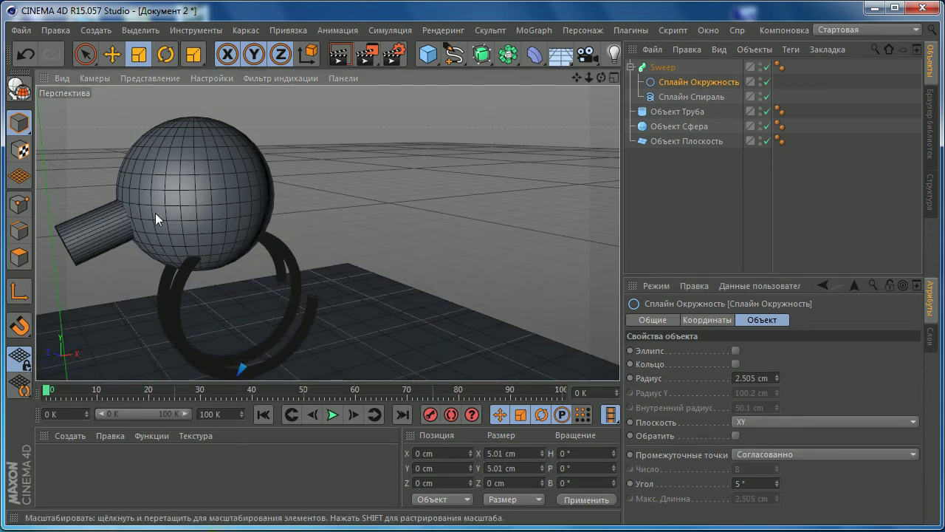
- Shrink the spiral to about 42% and disable the profile circle so only the spiral shows
{"action": "scroll", "coordinate": [192, 214], "scroll_direction": "up", "scroll_amount": 3}
{"action": "scroll", "coordinate": [158, 264], "scroll_direction": "up", "scroll_amount": 2}
{"action": "scroll", "coordinate": [158, 264], "scroll_direction": "down", "scroll_amount": 2}
{"action": "scroll", "coordinate": [185, 259], "scroll_direction": "up", "scroll_amount": 1}
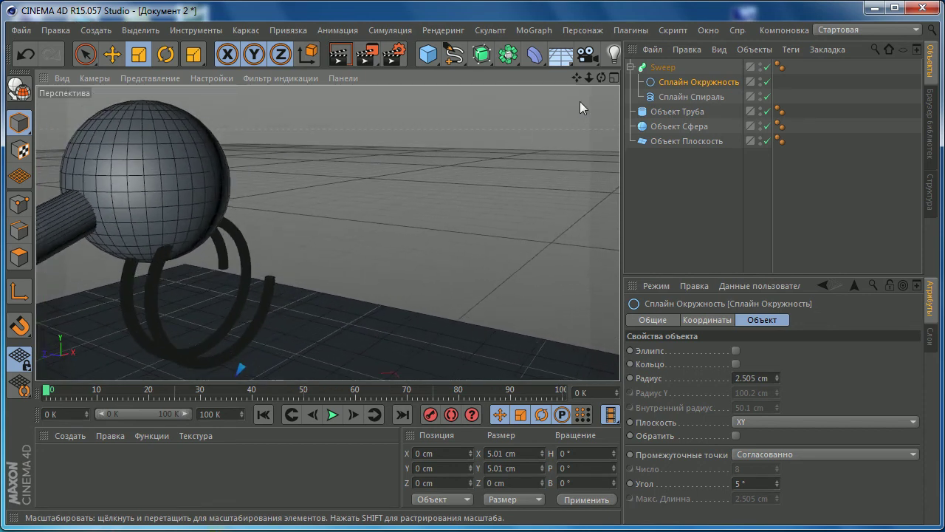
{"action": "left_click", "coordinate": [686, 97]}
{"action": "mouse_move", "coordinate": [434, 190]}
{"action": "left_mouse_down"}
{"action": "mouse_move", "coordinate": [252, 245]}
{"action": "mouse_move", "coordinate": [58, 283]}
{"action": "left_mouse_up"}
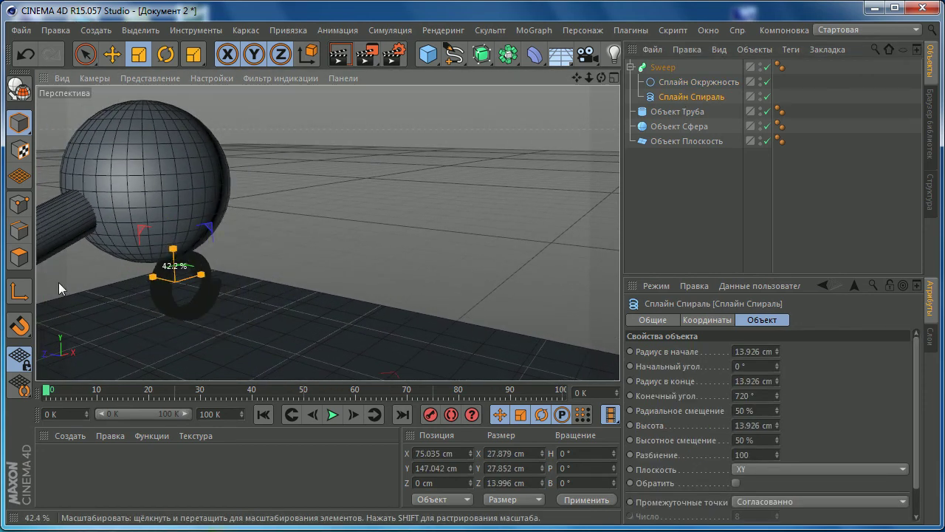
{"action": "mouse_move", "coordinate": [128, 258]}
{"action": "left_mouse_down", "text": "alt"}
{"action": "mouse_move", "coordinate": [124, 293]}
{"action": "mouse_move", "coordinate": [480, 258]}
{"action": "mouse_move", "coordinate": [262, 234]}
{"action": "mouse_move", "coordinate": [198, 261]}
{"action": "mouse_move", "coordinate": [230, 233]}
{"action": "left_mouse_up", "text": "alt"}
{"action": "scroll", "coordinate": [262, 232], "scroll_direction": "up", "scroll_amount": 2}
{"action": "scroll", "coordinate": [254, 274], "scroll_direction": "up", "scroll_amount": 2}
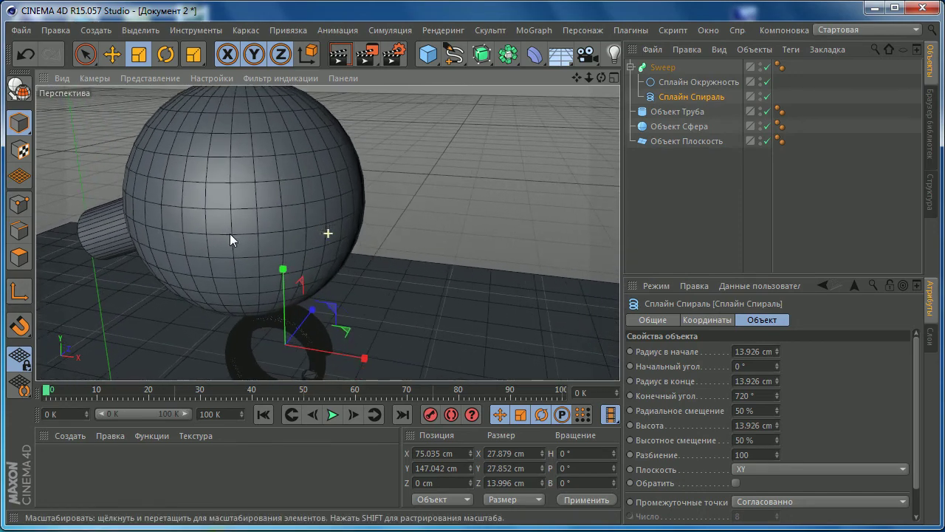
{"action": "left_click", "coordinate": [767, 82]}
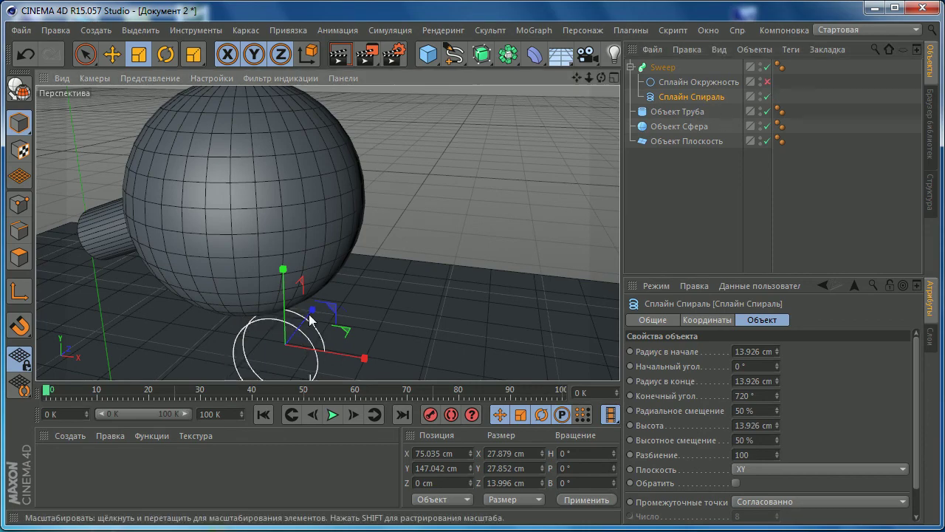
- Rotate the spiral 90° in heading and 30° in pitch
{"action": "mouse_move", "coordinate": [306, 317]}
{"action": "left_mouse_down", "text": "alt"}
{"action": "mouse_move", "coordinate": [260, 327]}
{"action": "mouse_move", "coordinate": [317, 288]}
{"action": "left_mouse_up", "text": "alt"}
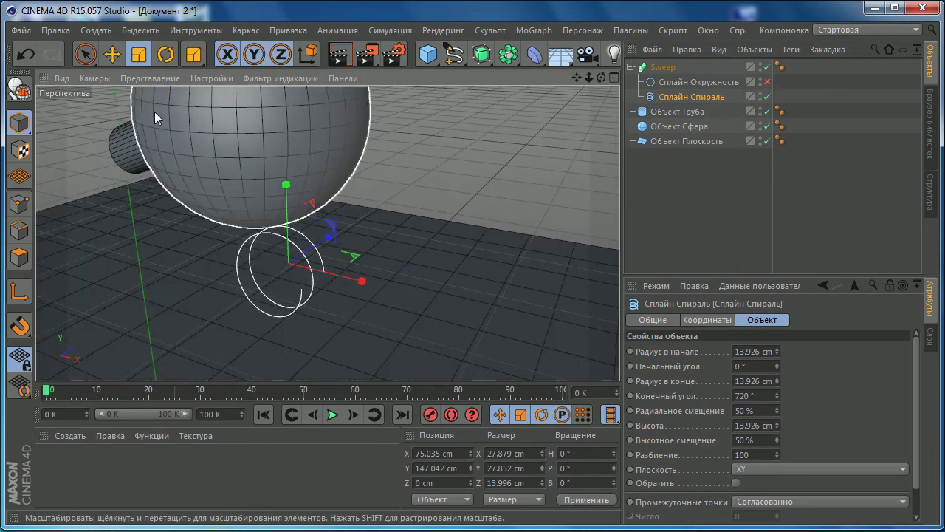
{"action": "key", "text": "r"}
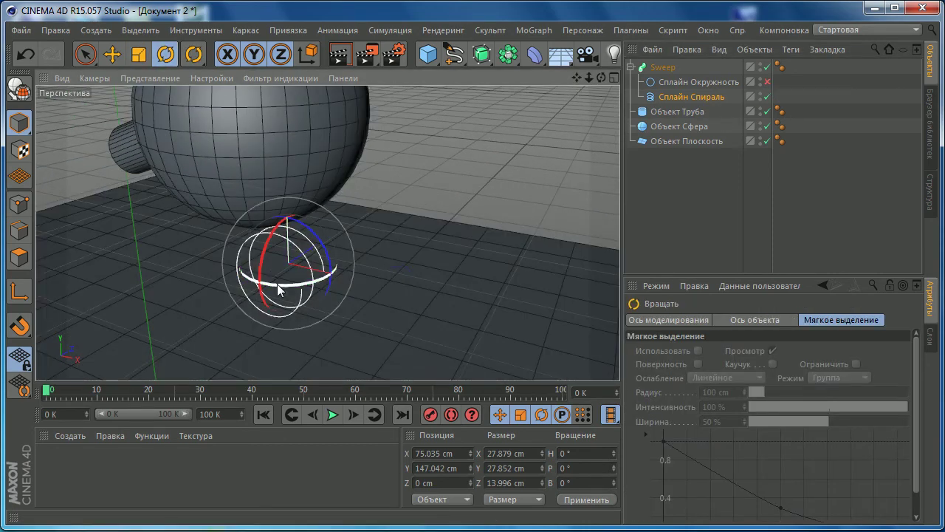
{"action": "left_click_drag", "start_coordinate": [278, 290], "coordinate": [382, 273]}
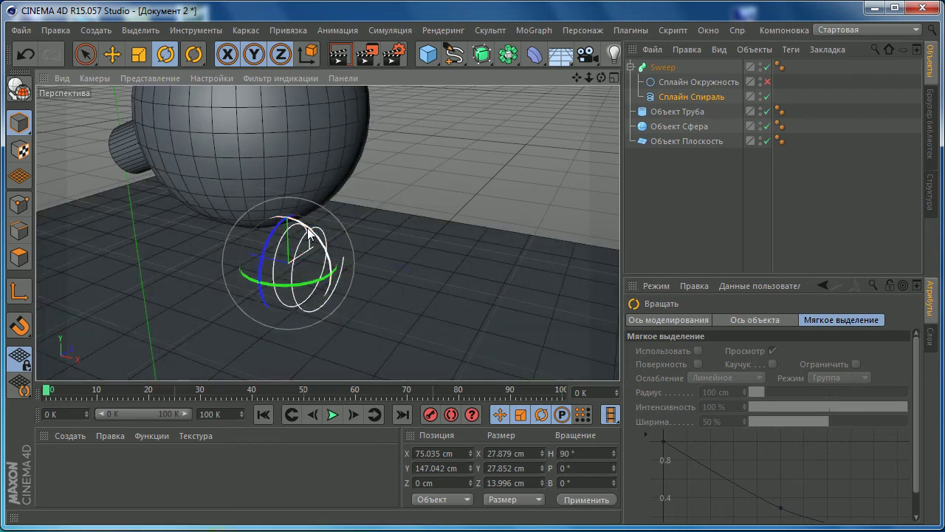
{"action": "mouse_move", "coordinate": [309, 235]}
{"action": "left_mouse_down"}
{"action": "mouse_move", "coordinate": [305, 213]}
{"action": "mouse_move", "coordinate": [381, 153]}
{"action": "mouse_move", "coordinate": [197, 137]}
{"action": "mouse_move", "coordinate": [397, 178]}
{"action": "mouse_move", "coordinate": [413, 215]}
{"action": "mouse_move", "coordinate": [328, 228]}
{"action": "left_mouse_up"}
{"action": "key", "text": "e"}
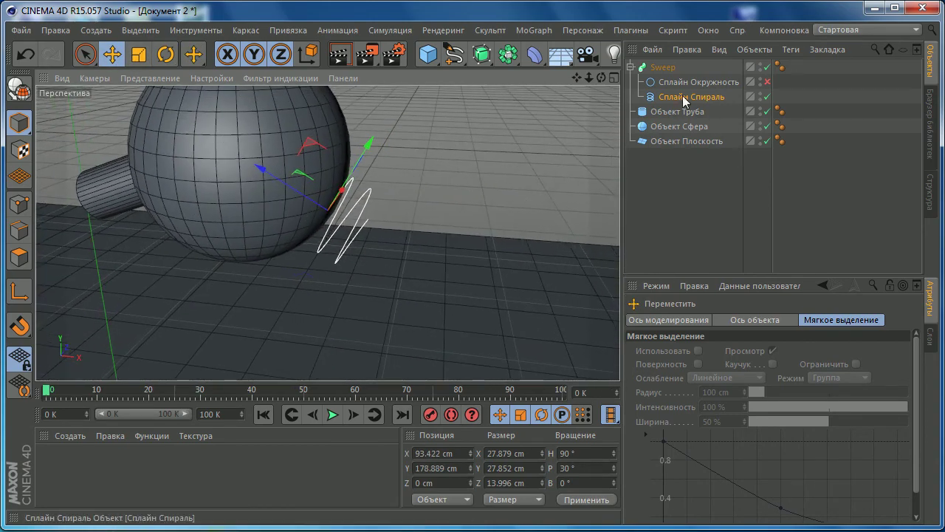
- Raise the spiral's start angle and its End Angle to 2061° for many more coils
{"action": "left_click", "coordinate": [691, 97]}
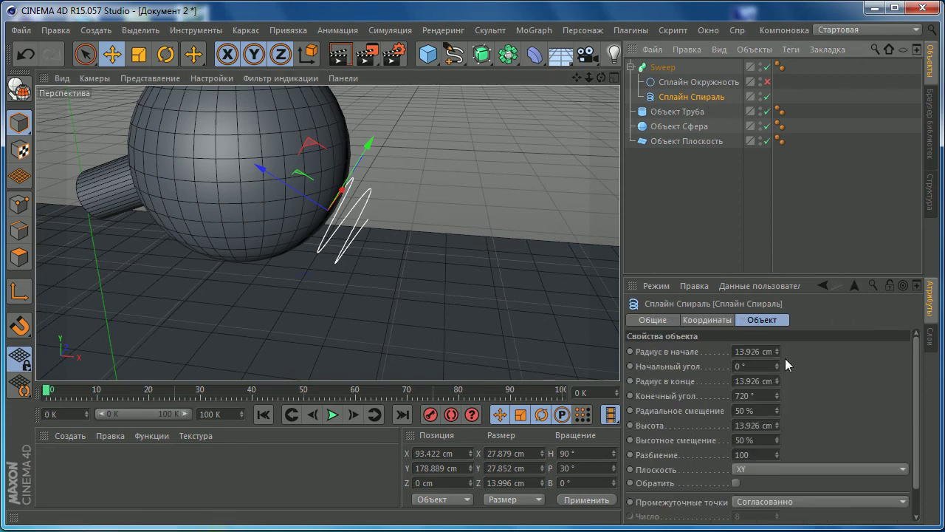
{"action": "left_click_drag", "start_coordinate": [777, 348], "coordinate": [777, 340]}
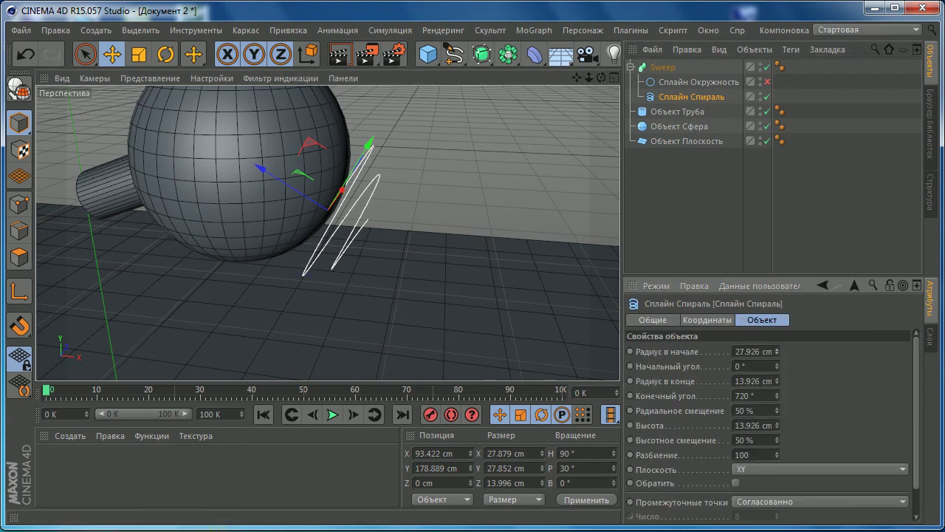
{"action": "key", "text": "ctrl+z"}
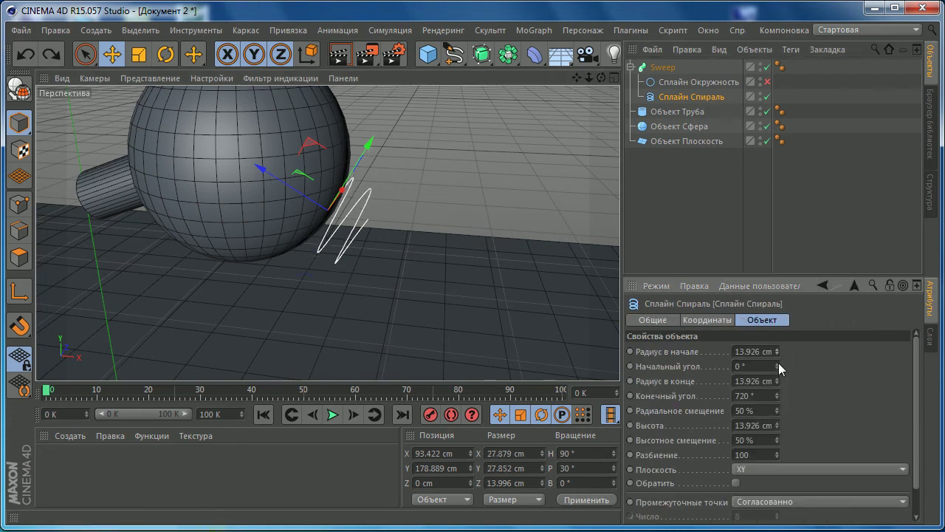
{"action": "left_click_drag", "start_coordinate": [778, 363], "coordinate": [778, 343]}
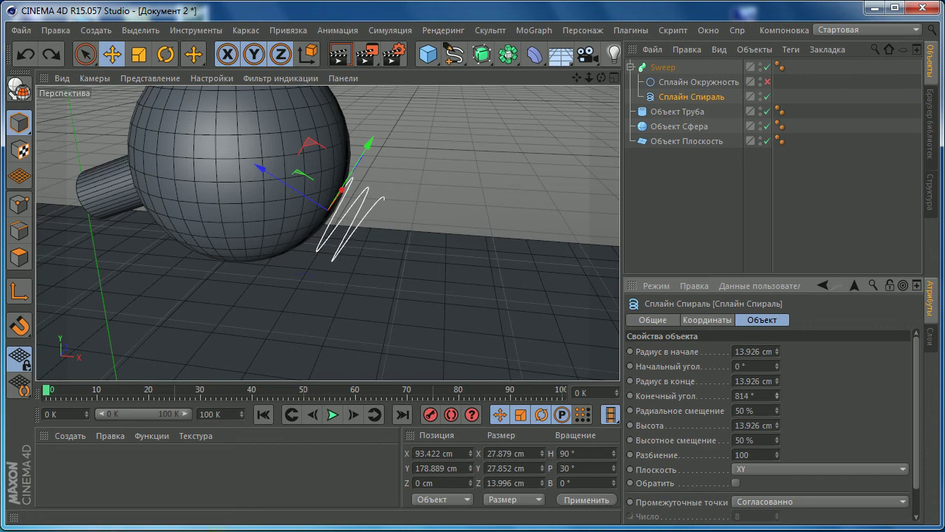
{"action": "left_click_drag", "start_coordinate": [777, 396], "coordinate": [777, 370]}
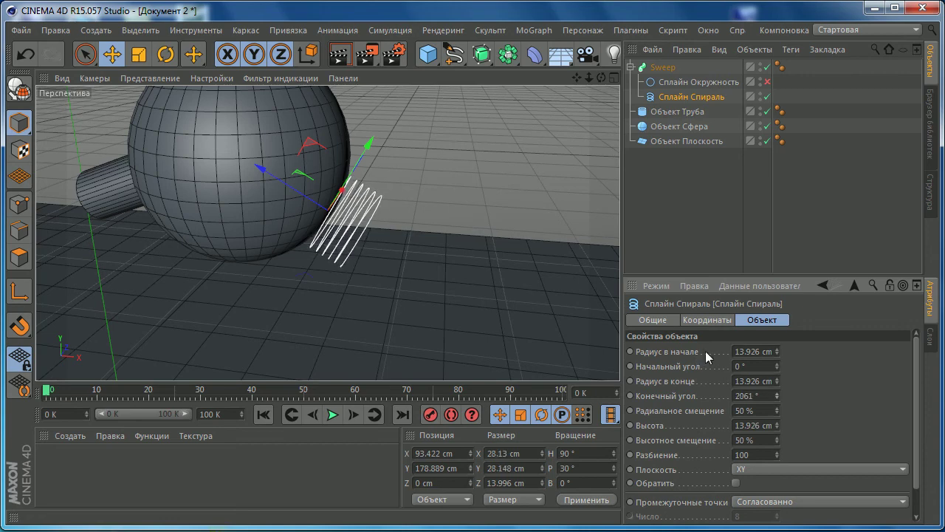
- Rescale the spiral to about 127% and raise its radial offset to 61%
{"action": "key", "text": "t"}
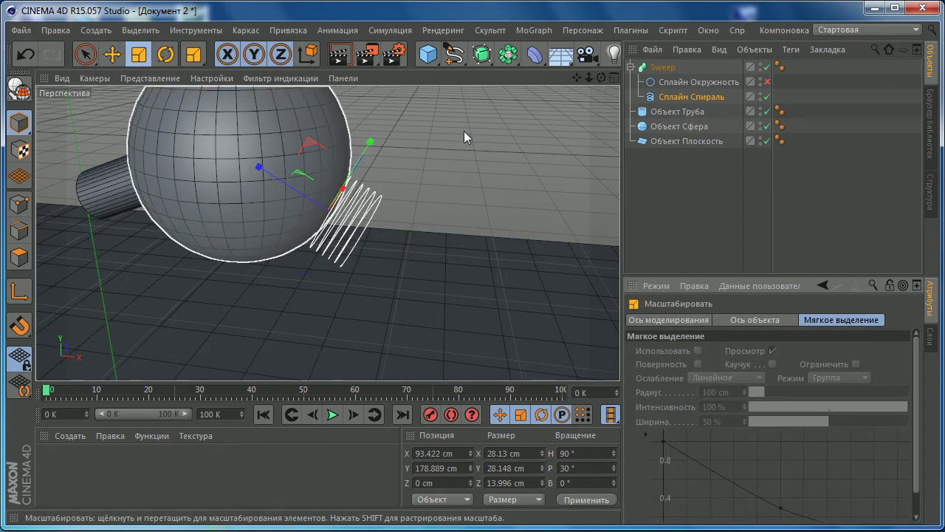
{"action": "left_click_drag", "start_coordinate": [464, 131], "coordinate": [384, 209]}
{"action": "left_click_drag", "start_coordinate": [232, 242], "coordinate": [126, 70]}
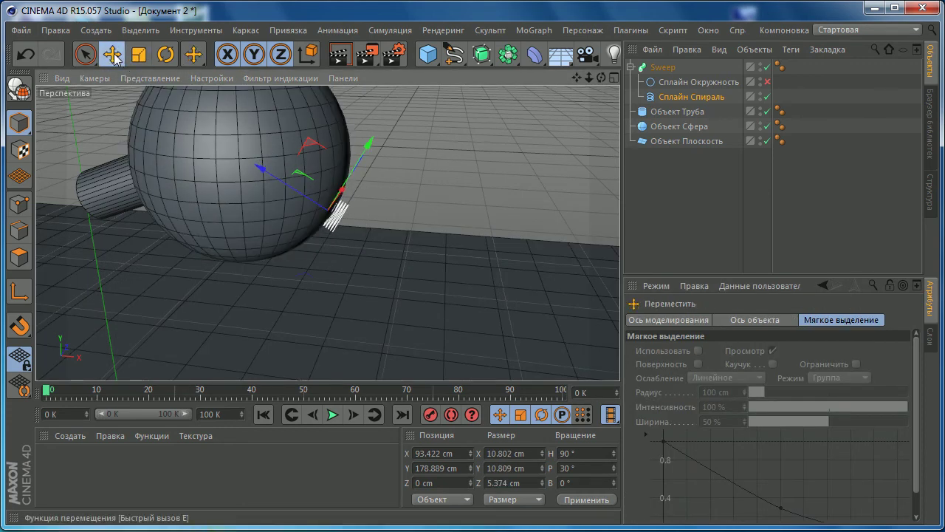
{"action": "left_click", "coordinate": [138, 54]}
{"action": "left_click_drag", "start_coordinate": [221, 186], "coordinate": [231, 186]}
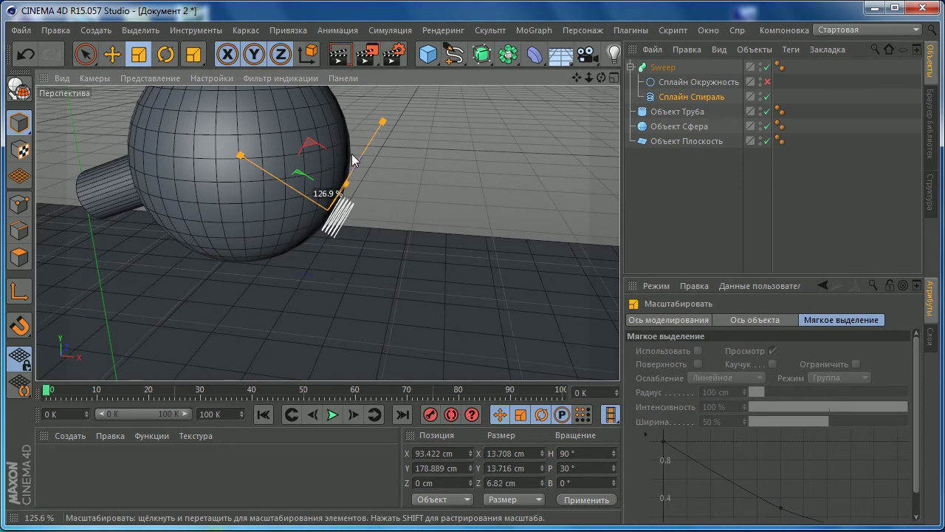
{"action": "left_click_drag", "start_coordinate": [353, 160], "coordinate": [121, 60]}
{"action": "left_click", "coordinate": [679, 96]}
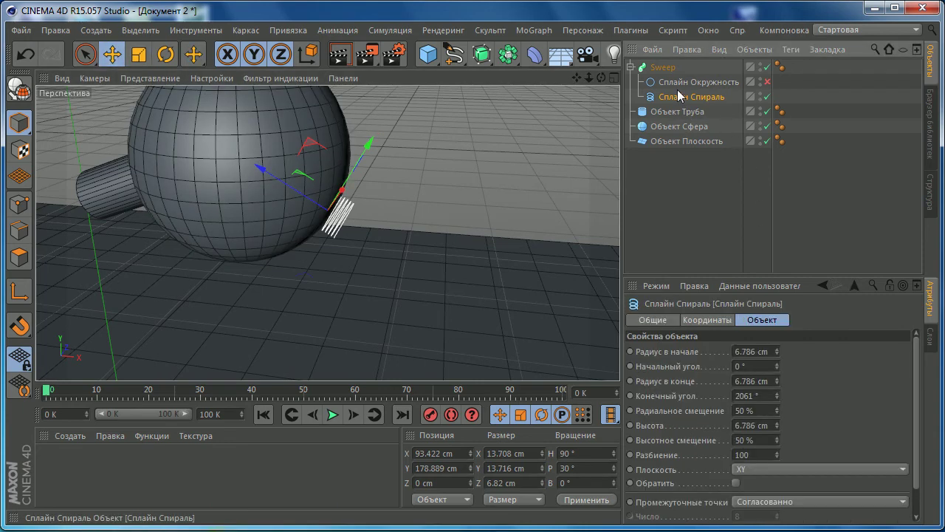
{"action": "left_click_drag", "start_coordinate": [777, 408], "coordinate": [785, 408]}
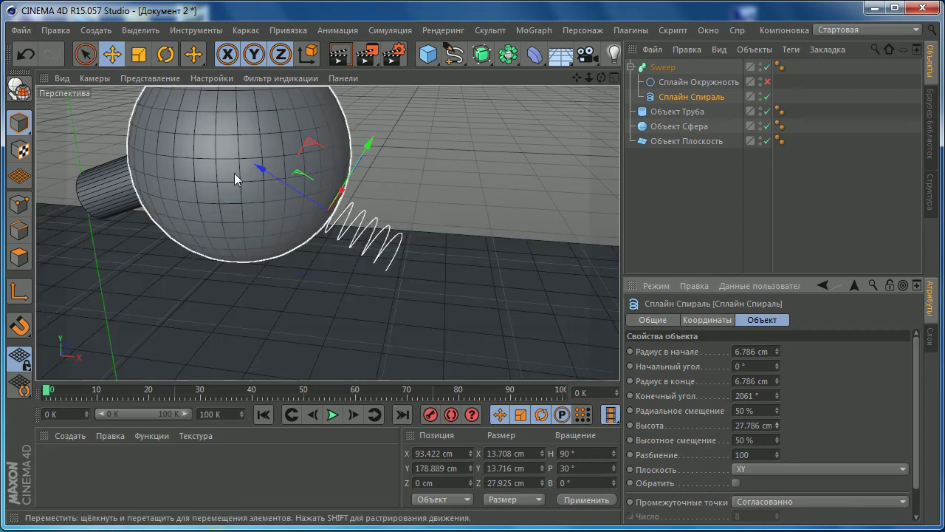
- Tilt the spiral to 40° pitch and slide it against the sphere
{"action": "left_click_drag", "start_coordinate": [254, 164], "coordinate": [243, 181]}
{"action": "mouse_move", "coordinate": [246, 217]}
{"action": "left_mouse_down", "text": "alt"}
{"action": "mouse_move", "coordinate": [130, 208]}
{"action": "mouse_move", "coordinate": [318, 232]}
{"action": "left_mouse_up", "text": "alt"}
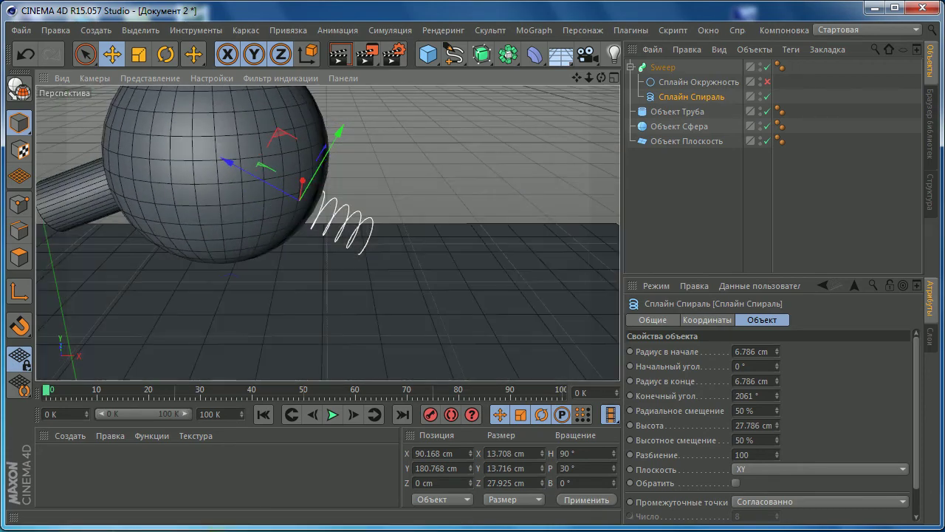
{"action": "left_click_drag", "start_coordinate": [299, 139], "coordinate": [261, 143], "text": "alt"}
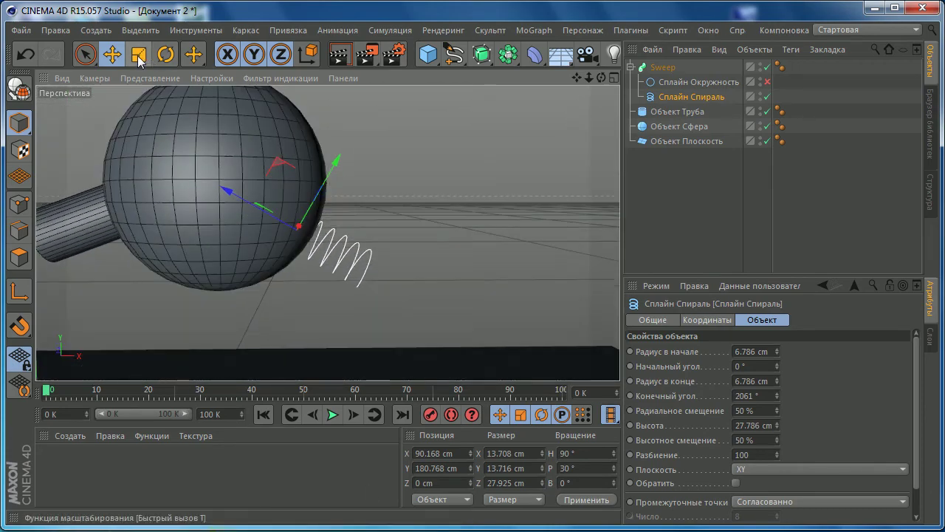
{"action": "left_click", "coordinate": [165, 54]}
{"action": "left_click_drag", "start_coordinate": [345, 233], "coordinate": [341, 244]}
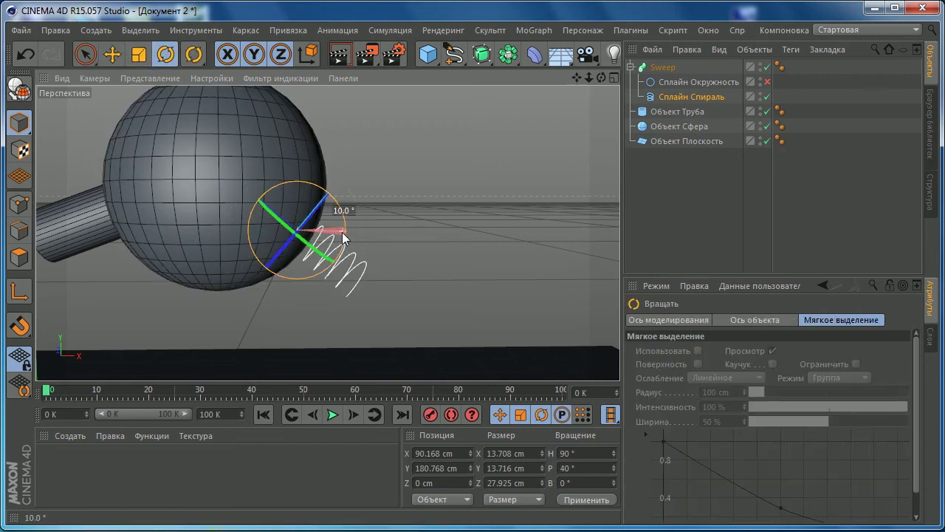
{"action": "key", "text": "e"}
{"action": "left_click_drag", "start_coordinate": [344, 169], "coordinate": [338, 178]}
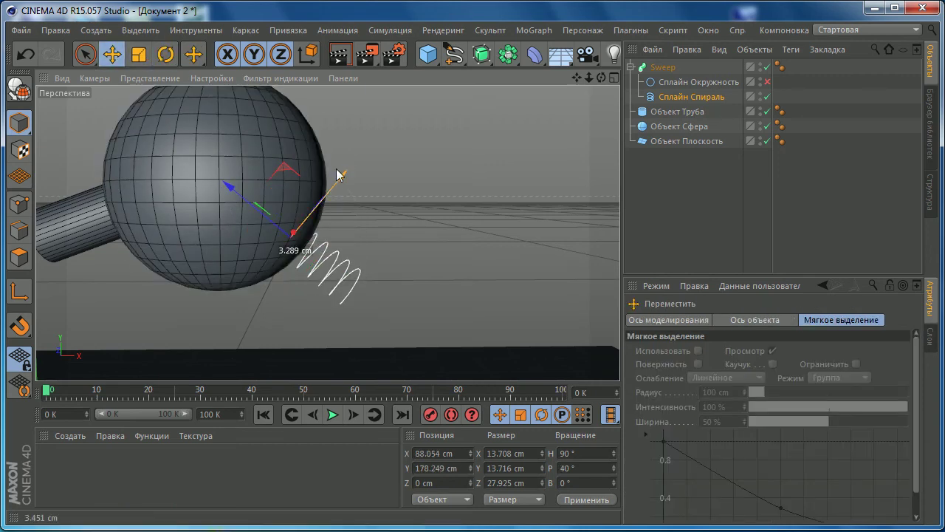
- Add more coils with a 2789° End Angle and increase the spiral's radial offset
{"action": "left_click", "coordinate": [650, 96]}
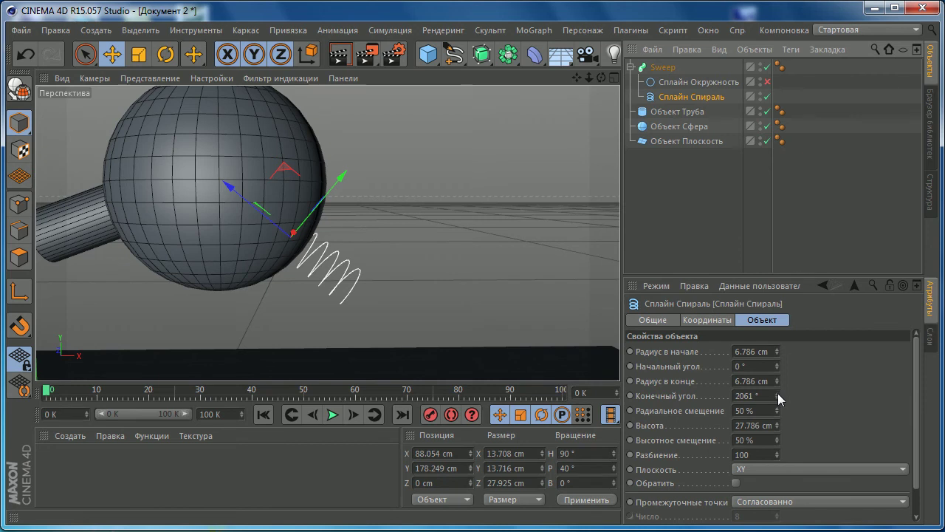
{"action": "left_click_drag", "start_coordinate": [778, 393], "coordinate": [784, 393]}
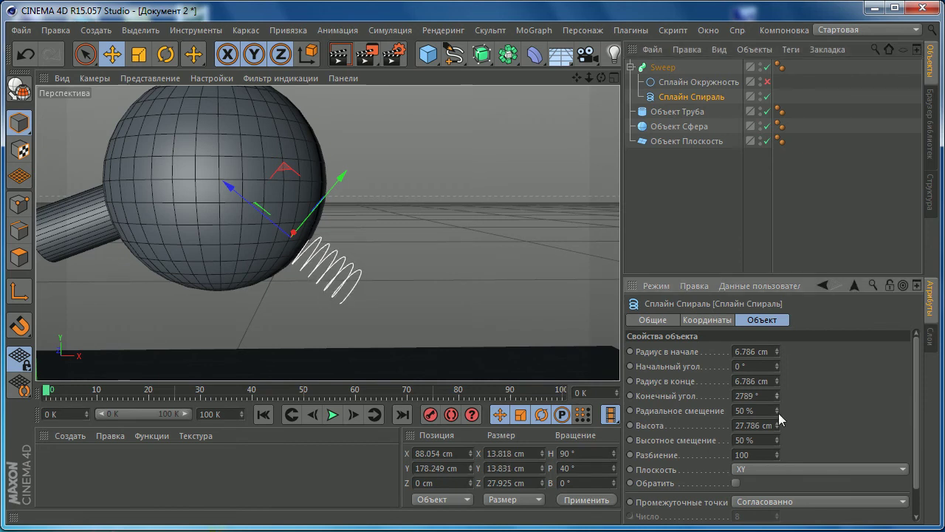
{"action": "left_click_drag", "start_coordinate": [777, 410], "coordinate": [801, 410]}
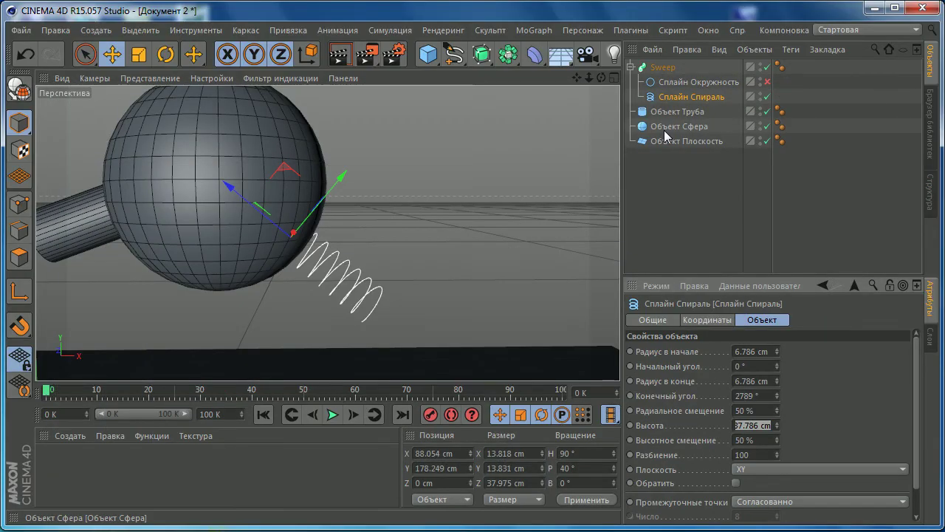
- Re-enable the profile circle and set its radius to 1 cm
{"action": "left_click", "coordinate": [767, 82]}
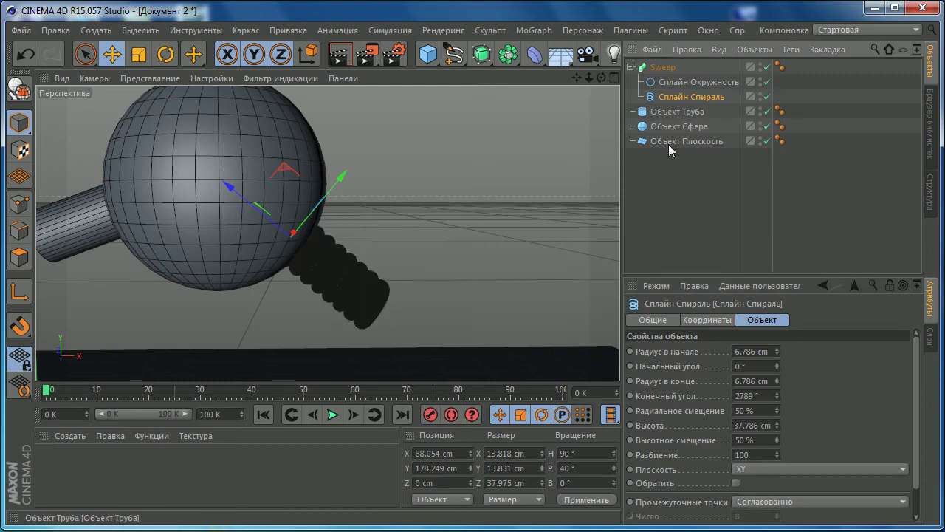
{"action": "left_click", "coordinate": [721, 82]}
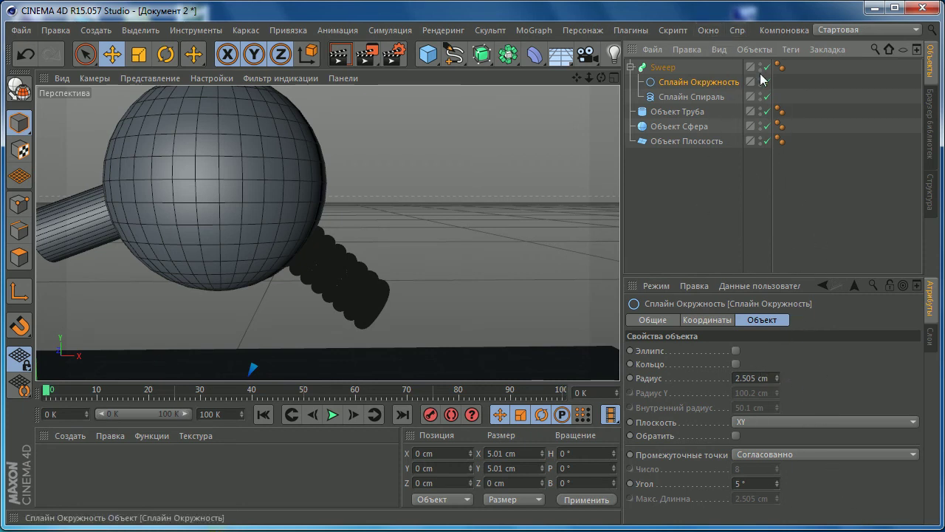
{"action": "double_click", "coordinate": [762, 376]}
{"action": "type", "text": "1"}
{"action": "key", "text": "Return"}
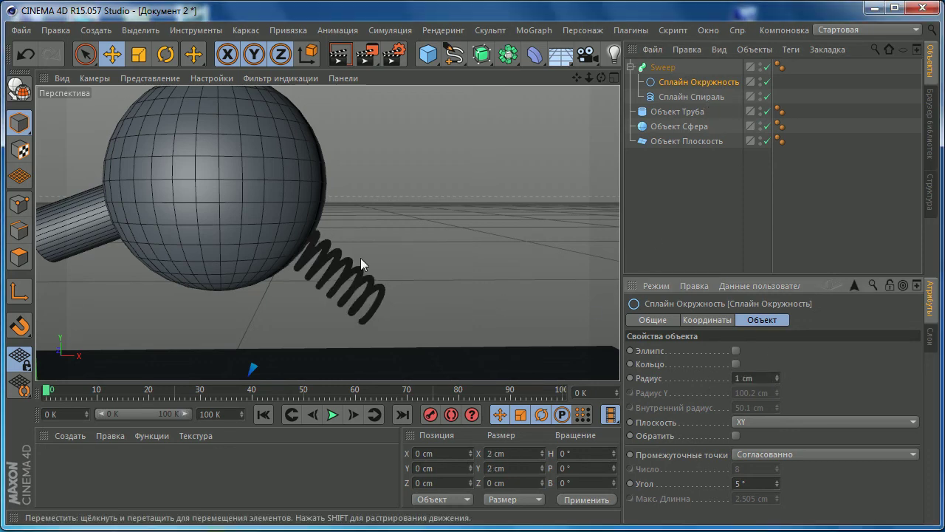
- Orbit and zoom in on the sphere and spring, then bring up the primitives palette
{"action": "mouse_move", "coordinate": [360, 258]}
{"action": "left_mouse_down", "text": "alt"}
{"action": "mouse_move", "coordinate": [246, 208]}
{"action": "mouse_move", "coordinate": [107, 191]}
{"action": "mouse_move", "coordinate": [279, 227]}
{"action": "mouse_move", "coordinate": [237, 220]}
{"action": "mouse_move", "coordinate": [253, 204]}
{"action": "mouse_move", "coordinate": [237, 201]}
{"action": "left_mouse_up", "text": "alt"}
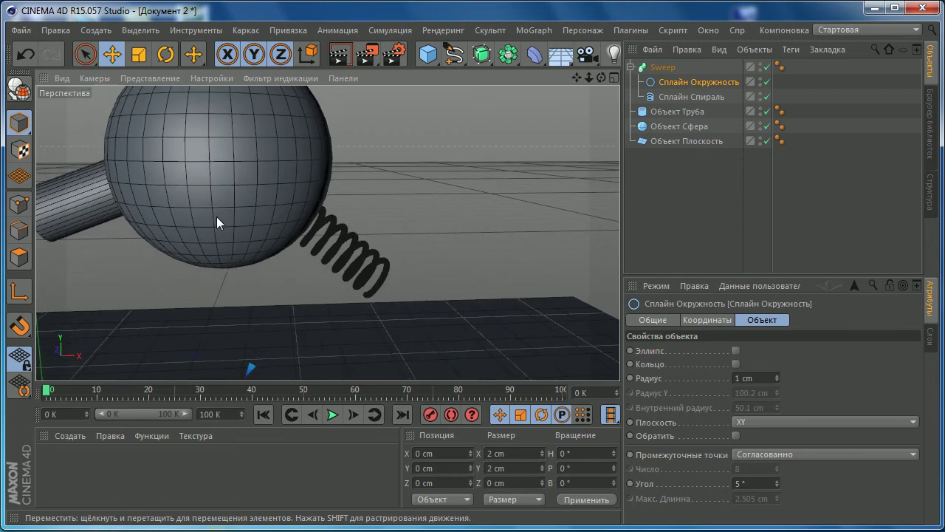
{"action": "mouse_move", "coordinate": [237, 240]}
{"action": "left_mouse_down", "text": "alt"}
{"action": "mouse_move", "coordinate": [210, 200]}
{"action": "mouse_move", "coordinate": [245, 207]}
{"action": "left_mouse_up", "text": "alt"}
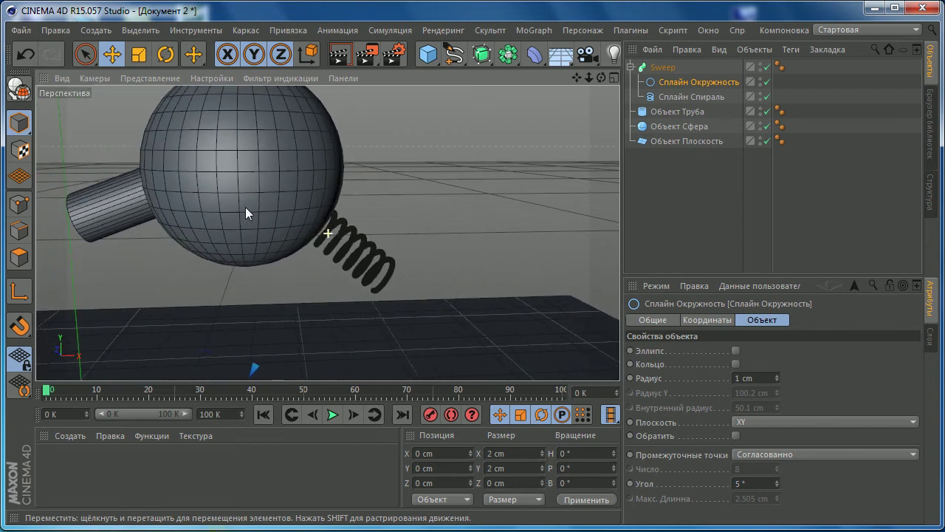
{"action": "mouse_move", "coordinate": [245, 206]}
{"action": "right_mouse_down", "text": "alt"}
{"action": "mouse_move", "coordinate": [275, 223]}
{"action": "mouse_move", "coordinate": [200, 213]}
{"action": "right_mouse_up", "text": "alt"}
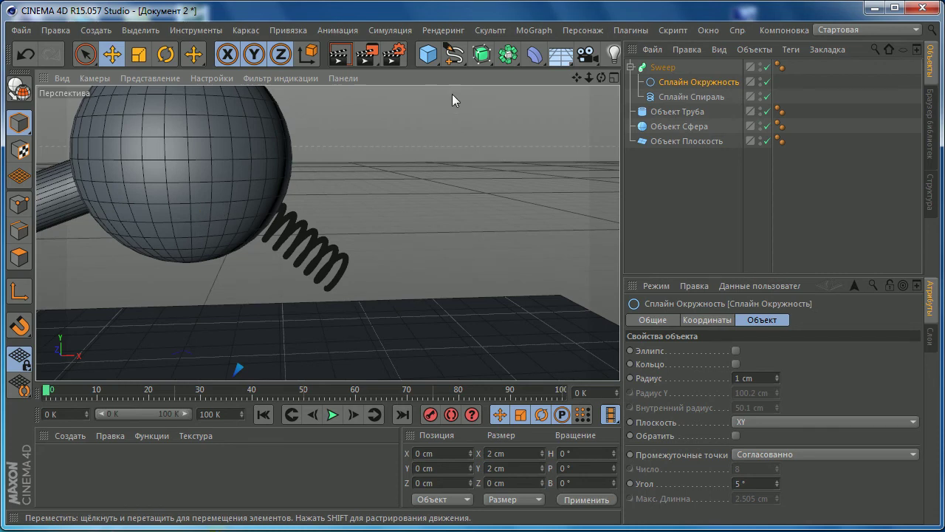
{"action": "left_click_drag", "start_coordinate": [428, 54], "coordinate": [830, 81]}
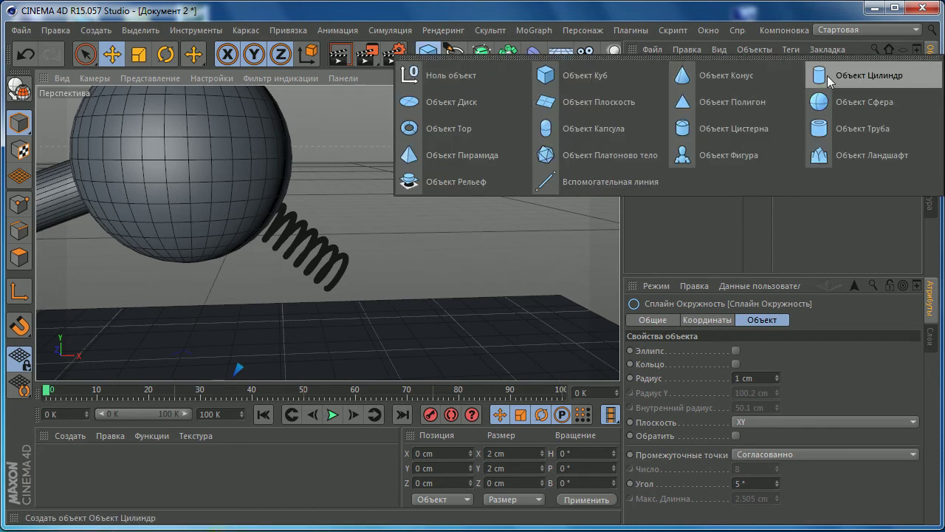
- Add a cylinder primitive and scale it down
{"action": "left_click", "coordinate": [830, 77]}
{"action": "left_click_drag", "start_coordinate": [170, 293], "coordinate": [284, 167], "text": "alt"}
{"action": "right_click_drag", "start_coordinate": [284, 168], "coordinate": [230, 315], "text": "alt"}
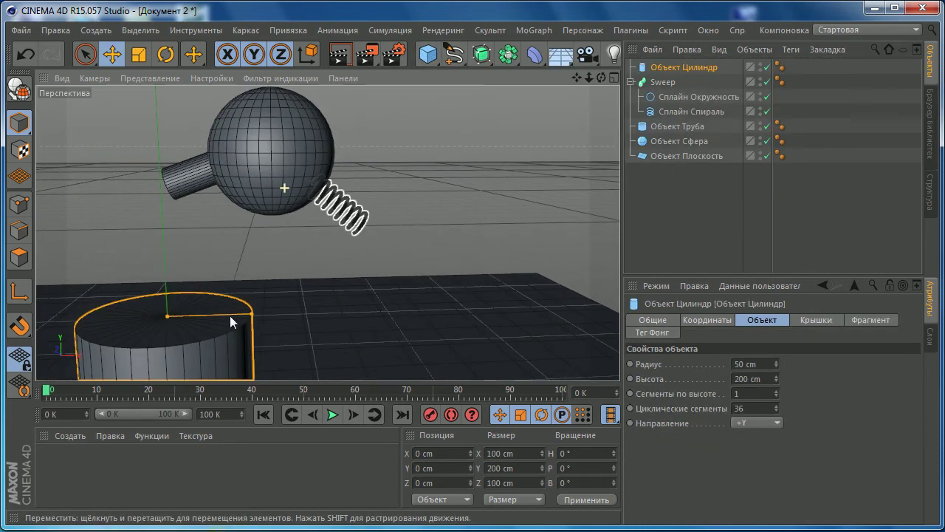
{"action": "middle_click_drag", "start_coordinate": [230, 315], "coordinate": [239, 285], "text": "alt"}
{"action": "key", "text": "t"}
{"action": "mouse_move", "coordinate": [551, 164]}
{"action": "left_mouse_down"}
{"action": "mouse_move", "coordinate": [212, 333]}
{"action": "mouse_move", "coordinate": [221, 235]}
{"action": "mouse_move", "coordinate": [282, 154]}
{"action": "mouse_move", "coordinate": [237, 278]}
{"action": "left_mouse_up"}
- Move the cylinder up to the sphere's height, in front of it near the spring
{"action": "left_click", "coordinate": [112, 54]}
{"action": "scroll", "coordinate": [222, 326], "scroll_direction": "down", "scroll_amount": 3}
{"action": "scroll", "coordinate": [245, 257], "scroll_direction": "up", "scroll_amount": 5}
{"action": "scroll", "coordinate": [237, 278], "scroll_direction": "down", "scroll_amount": 3}
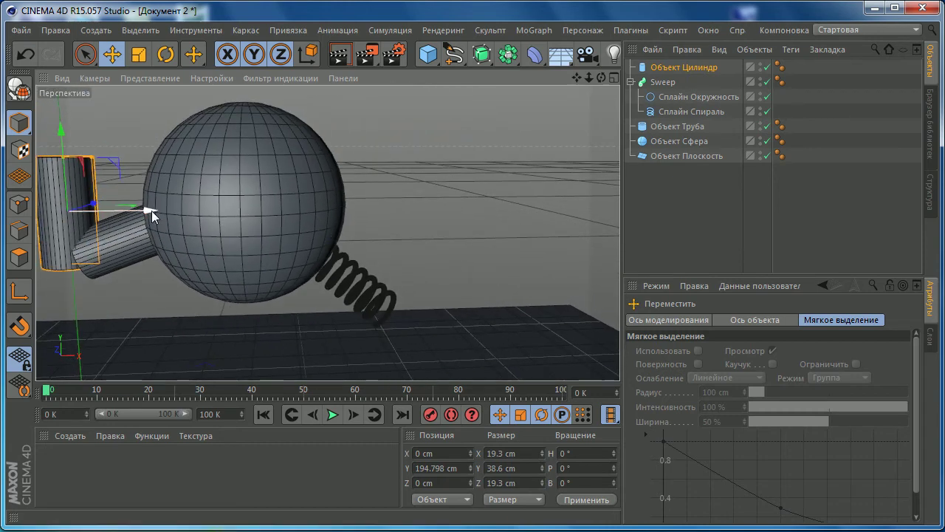
{"action": "mouse_move", "coordinate": [151, 211]}
{"action": "left_mouse_down"}
{"action": "mouse_move", "coordinate": [385, 226]}
{"action": "mouse_move", "coordinate": [260, 226]}
{"action": "left_mouse_up"}
{"action": "left_click_drag", "start_coordinate": [273, 107], "coordinate": [292, 157]}
{"action": "left_click_drag", "start_coordinate": [354, 247], "coordinate": [372, 302]}
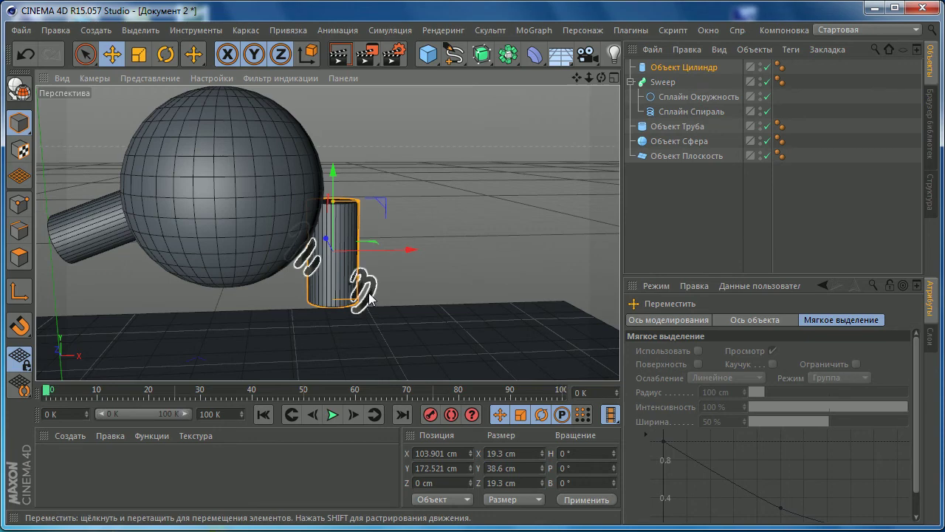
- Bank the cylinder to -50°, slide it toward the spring and shrink it to about 6.85 cm
{"action": "left_click", "coordinate": [165, 54]}
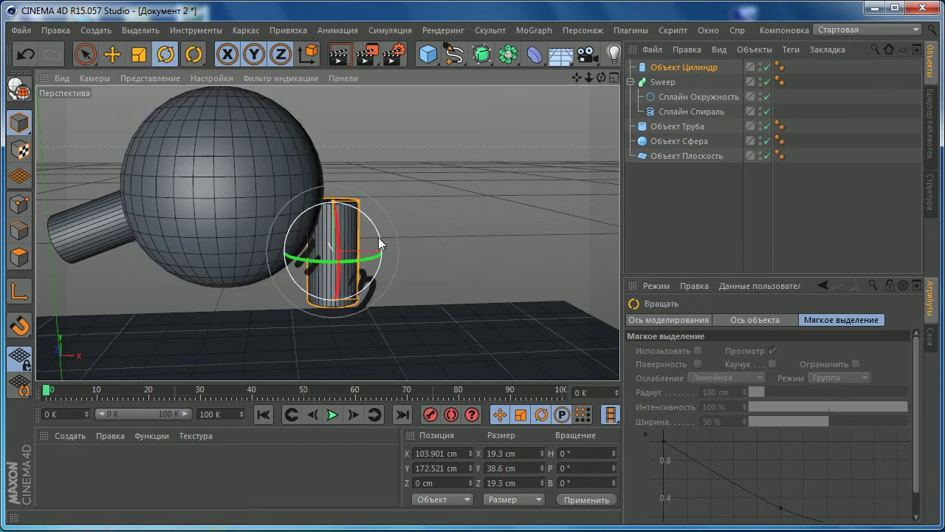
{"action": "mouse_move", "coordinate": [379, 243]}
{"action": "left_mouse_down"}
{"action": "mouse_move", "coordinate": [376, 217]}
{"action": "mouse_move", "coordinate": [350, 215]}
{"action": "left_mouse_up"}
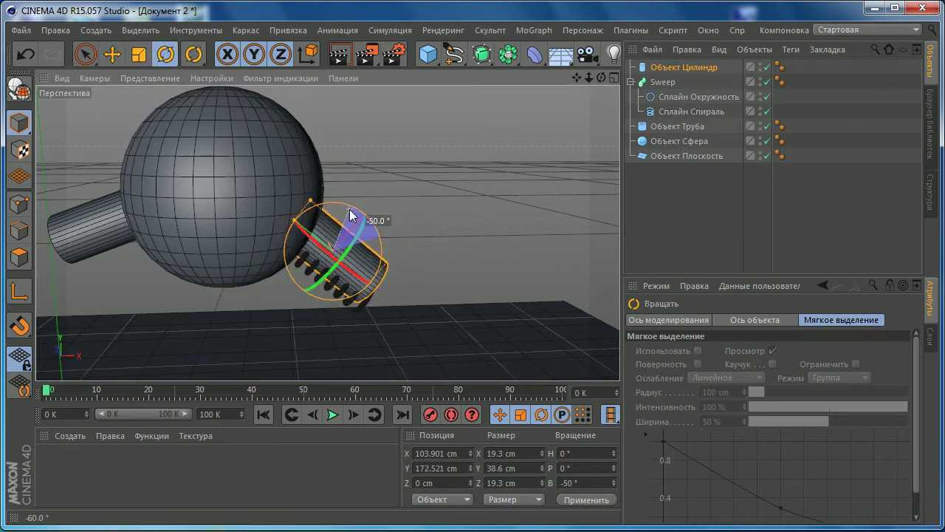
{"action": "left_click", "coordinate": [112, 54]}
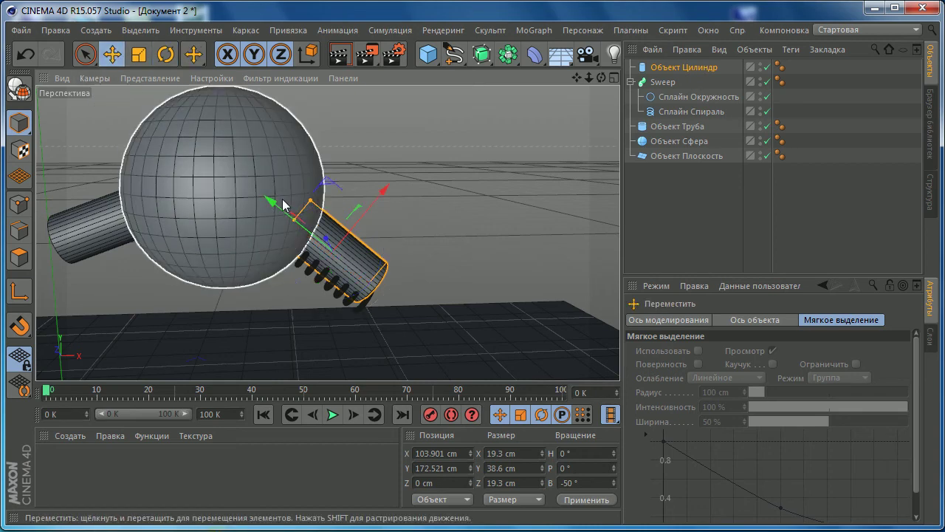
{"action": "mouse_move", "coordinate": [280, 206]}
{"action": "left_mouse_down"}
{"action": "mouse_move", "coordinate": [291, 238]}
{"action": "mouse_move", "coordinate": [116, 240]}
{"action": "mouse_move", "coordinate": [181, 81]}
{"action": "left_mouse_up"}
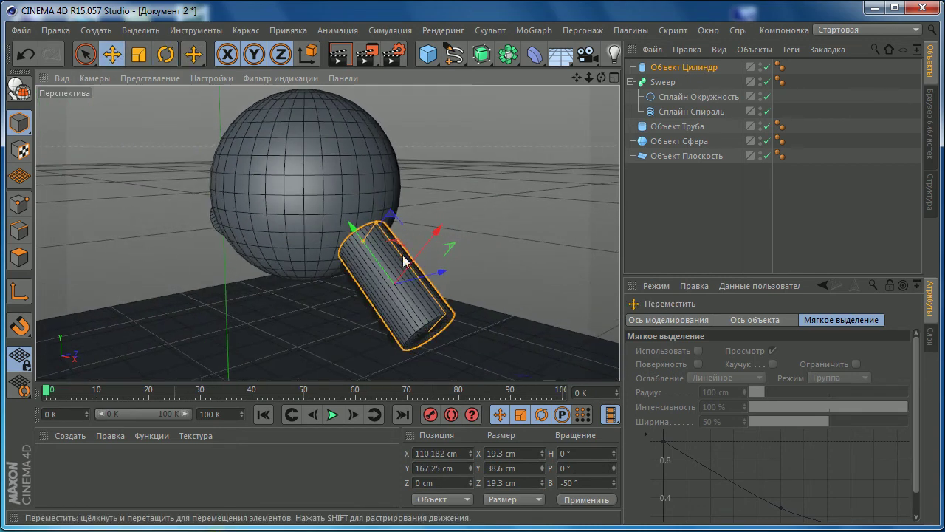
{"action": "key", "text": "t"}
{"action": "left_click_drag", "start_coordinate": [355, 173], "coordinate": [128, 274]}
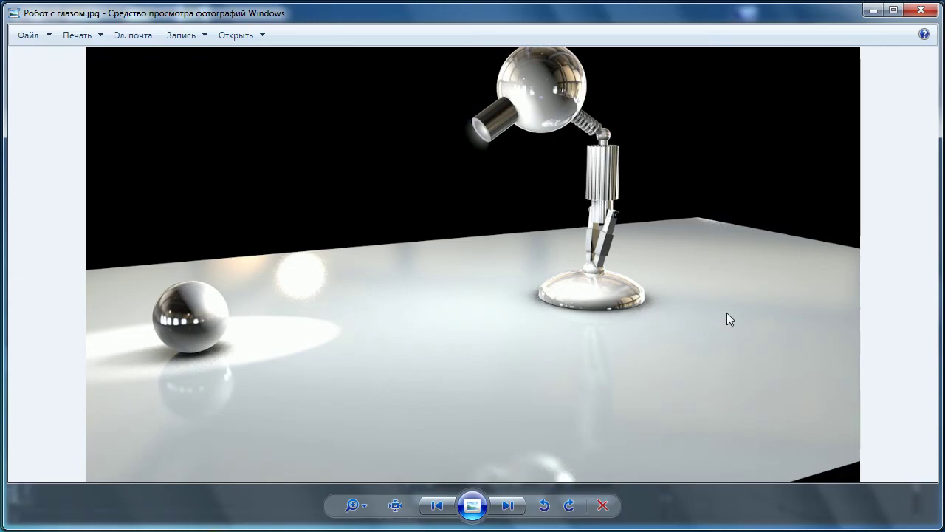
{"action": "scroll", "coordinate": [727, 313], "scroll_direction": "up", "scroll_amount": 3}
{"action": "left_click_drag", "start_coordinate": [692, 119], "coordinate": [531, 294]}
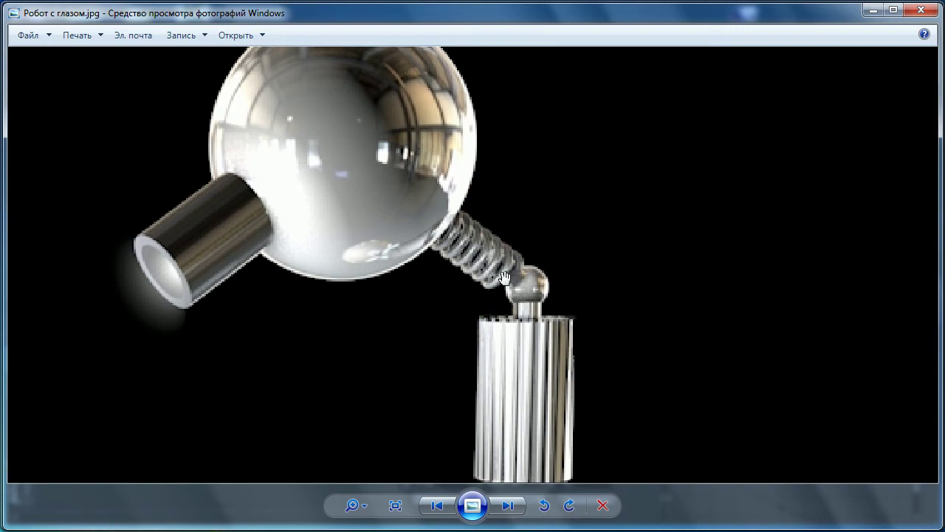
{"action": "scroll", "coordinate": [337, 355], "scroll_direction": "down", "scroll_amount": 3}
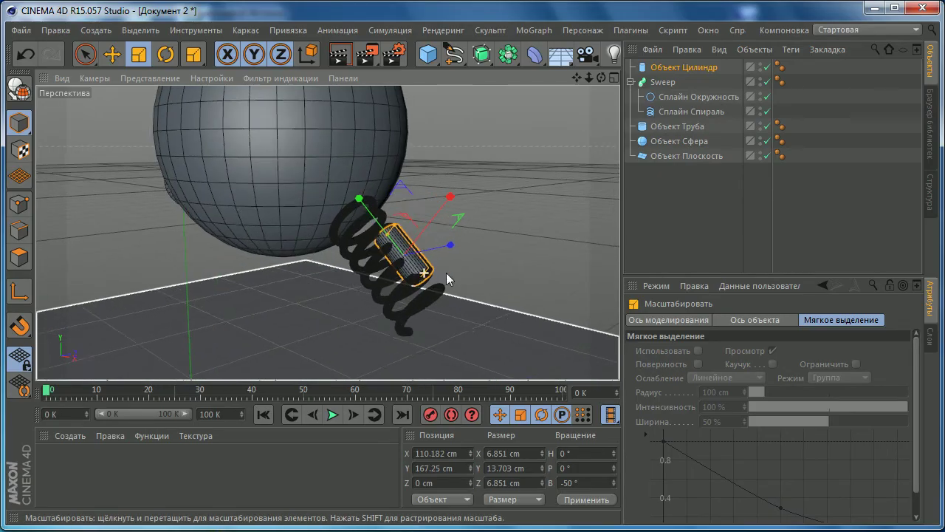
- Slide the cylinder along its length into the spring
{"action": "key", "text": "e"}
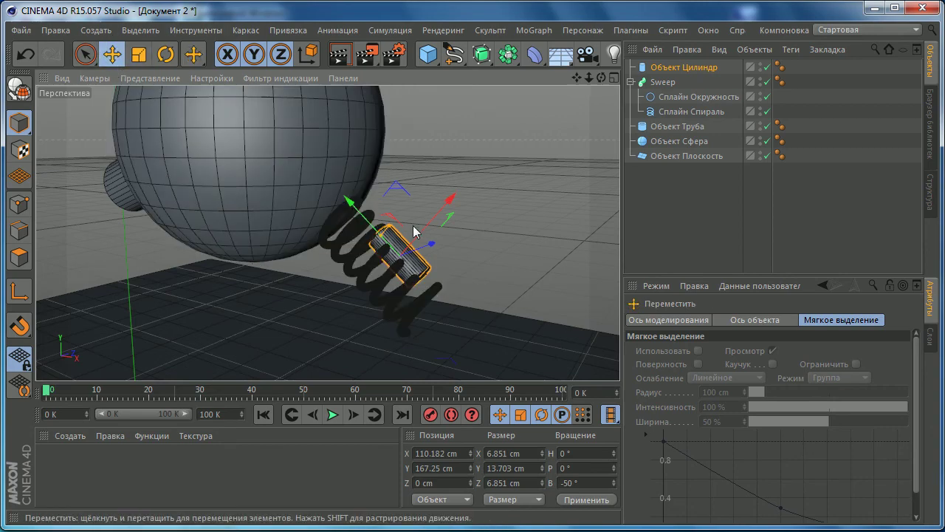
{"action": "mouse_move", "coordinate": [436, 245]}
{"action": "left_mouse_down"}
{"action": "mouse_move", "coordinate": [368, 277]}
{"action": "mouse_move", "coordinate": [317, 248]}
{"action": "left_mouse_up"}
{"action": "mouse_move", "coordinate": [427, 224]}
{"action": "left_mouse_down"}
{"action": "mouse_move", "coordinate": [403, 209]}
{"action": "mouse_move", "coordinate": [392, 225]}
{"action": "mouse_move", "coordinate": [501, 238]}
{"action": "mouse_move", "coordinate": [333, 218]}
{"action": "left_mouse_up"}
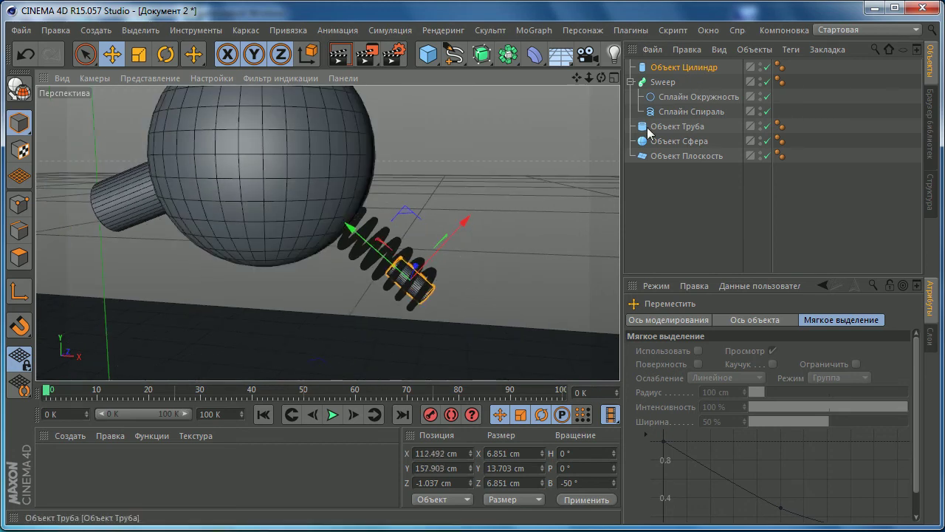
- Select the Spiral spline and scale it down to fit around the cylinder
{"action": "left_click", "coordinate": [683, 97]}
{"action": "left_click", "coordinate": [661, 110], "text": "ctrl"}
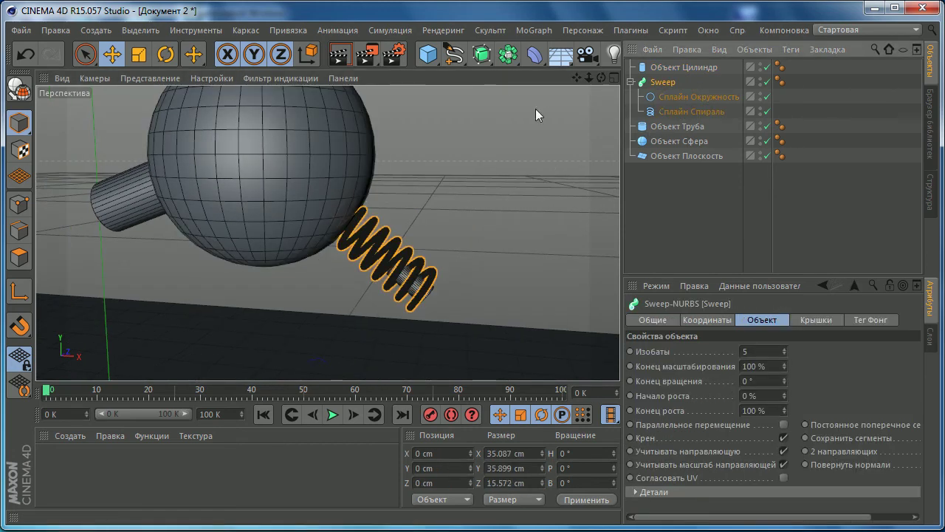
{"action": "key", "text": "t"}
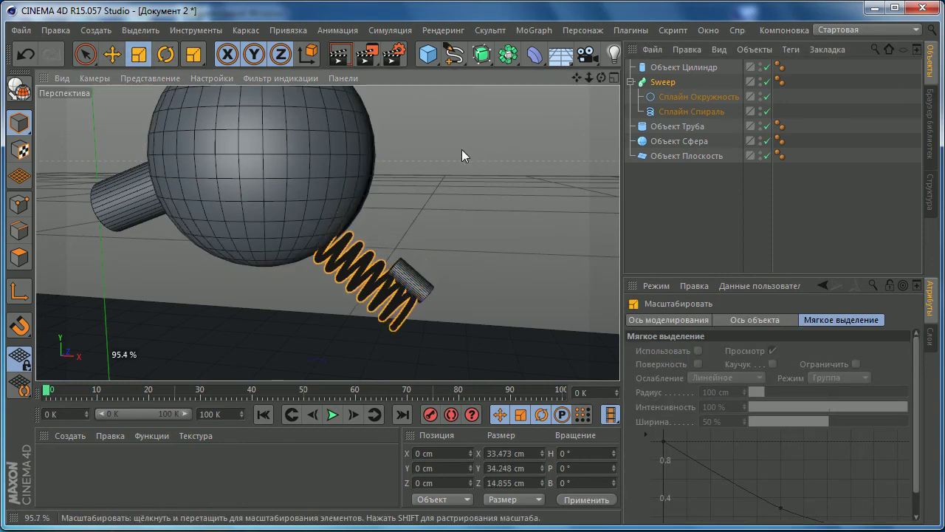
{"action": "left_click", "coordinate": [693, 111]}
{"action": "left_click_drag", "start_coordinate": [431, 148], "coordinate": [547, 174]}
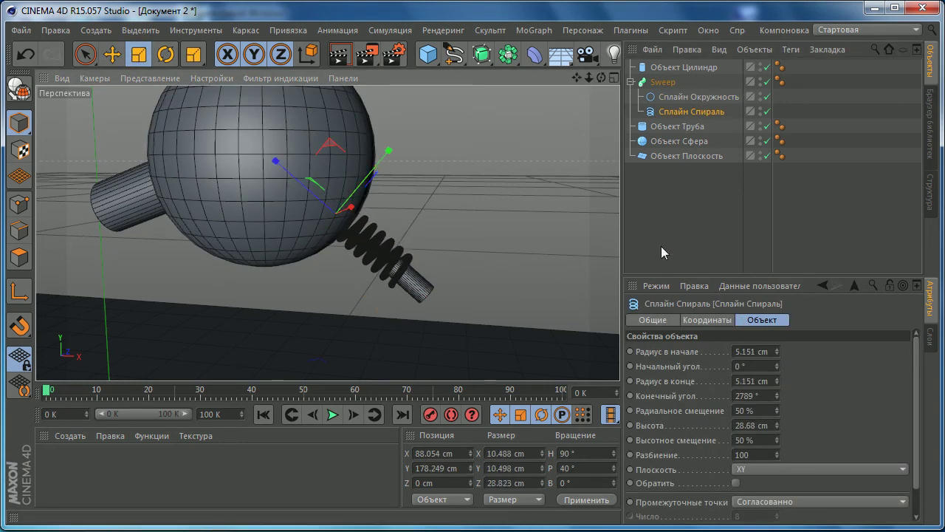
- Reposition the cylinder inside the spring at X 108.877, Y 160.936 cm
{"action": "left_click", "coordinate": [111, 53]}
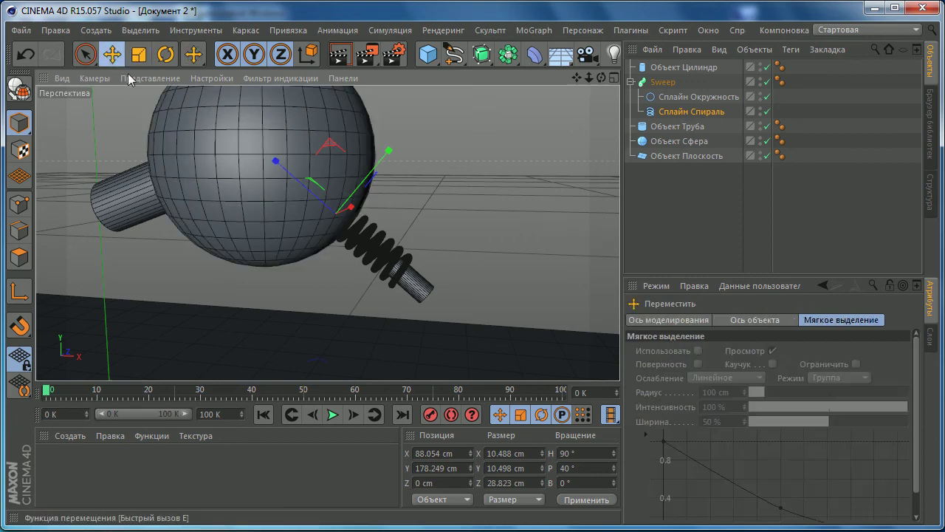
{"action": "left_click", "coordinate": [420, 284]}
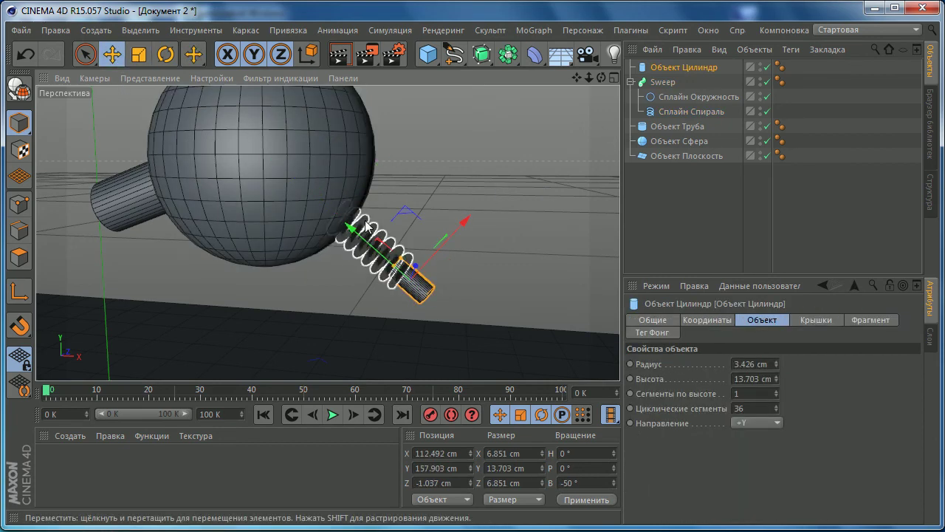
{"action": "mouse_move", "coordinate": [351, 231]}
{"action": "left_mouse_down"}
{"action": "mouse_move", "coordinate": [343, 223]}
{"action": "mouse_move", "coordinate": [441, 245]}
{"action": "left_mouse_up"}
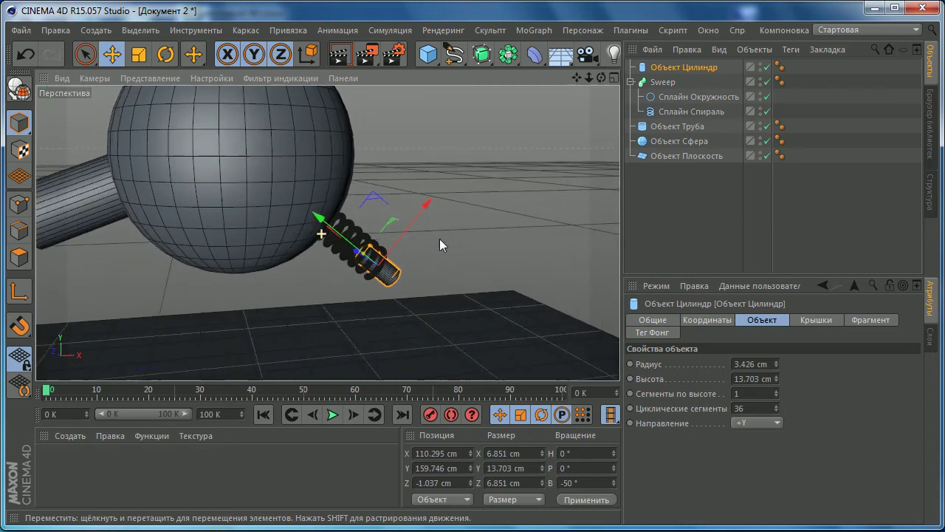
{"action": "left_click_drag", "start_coordinate": [362, 254], "coordinate": [356, 250]}
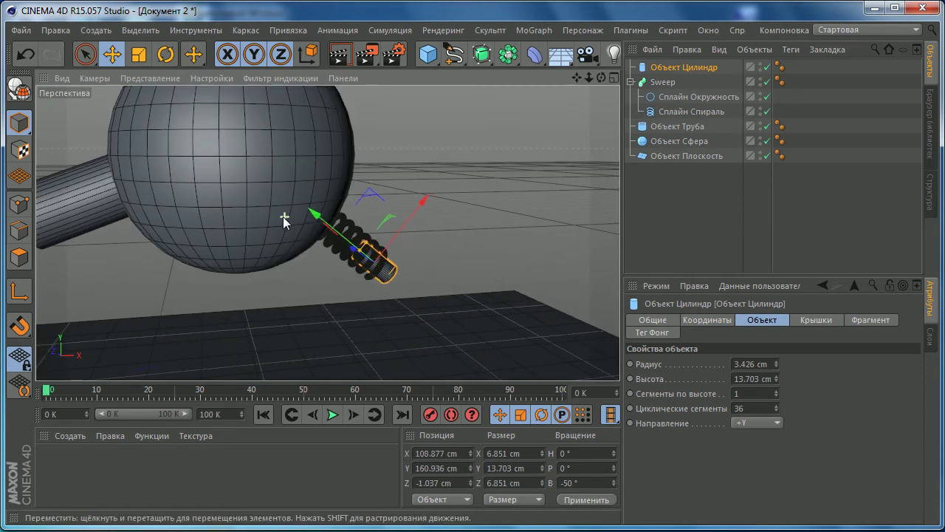
{"action": "left_click_drag", "start_coordinate": [282, 216], "coordinate": [248, 219], "text": "alt"}
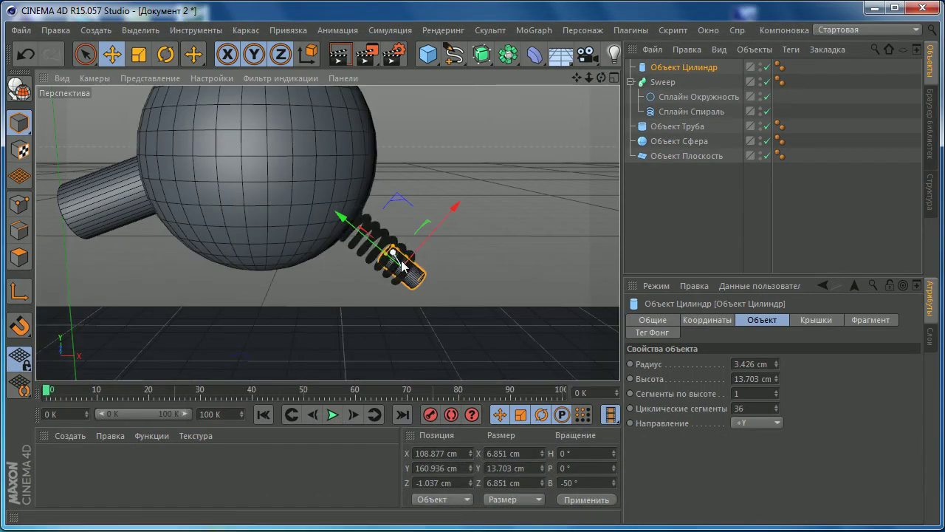
{"action": "scroll", "coordinate": [402, 266], "scroll_direction": "up", "scroll_amount": 3}
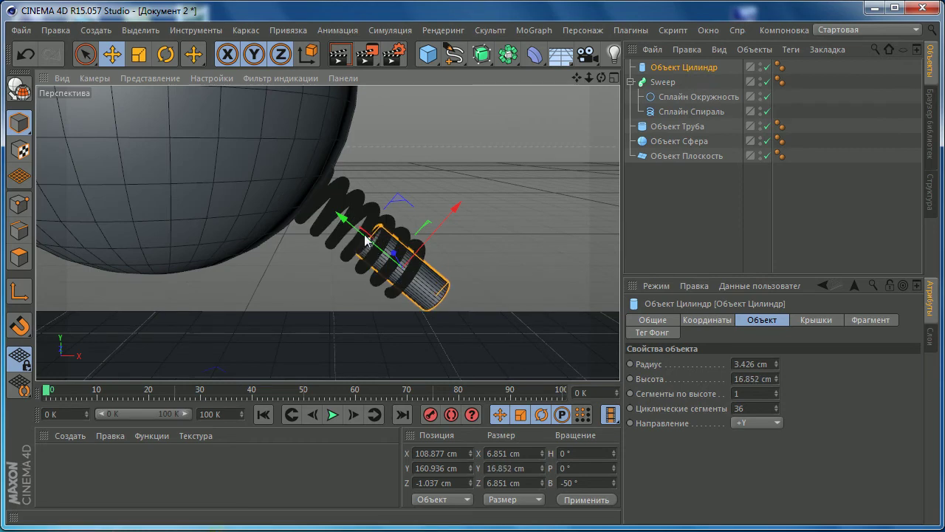
- Add a new sphere primitive and adjust its segment count
{"action": "left_click_drag", "start_coordinate": [366, 240], "coordinate": [347, 222], "text": "alt"}
{"action": "left_click", "coordinate": [429, 54]}
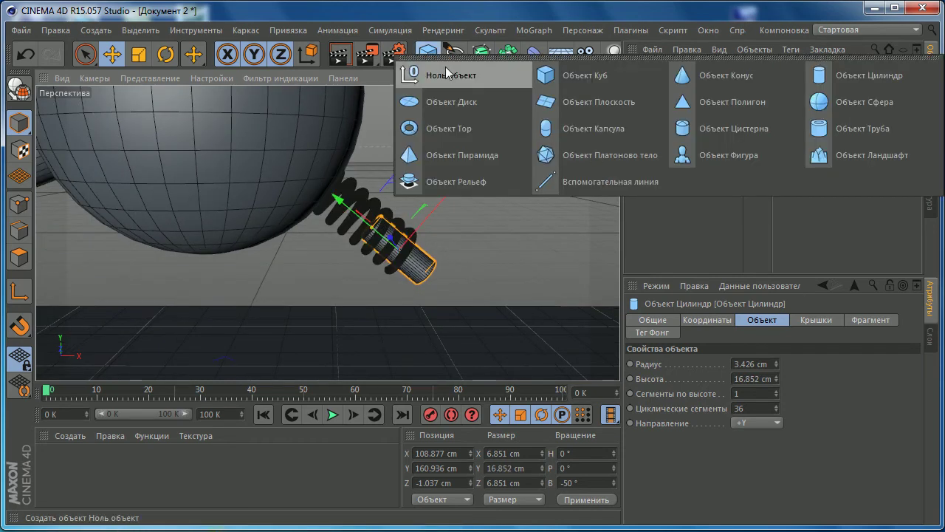
{"action": "left_click", "coordinate": [813, 102]}
{"action": "scroll", "coordinate": [430, 204], "scroll_direction": "down", "scroll_amount": 3}
{"action": "scroll", "coordinate": [430, 204], "scroll_direction": "down", "scroll_amount": 3}
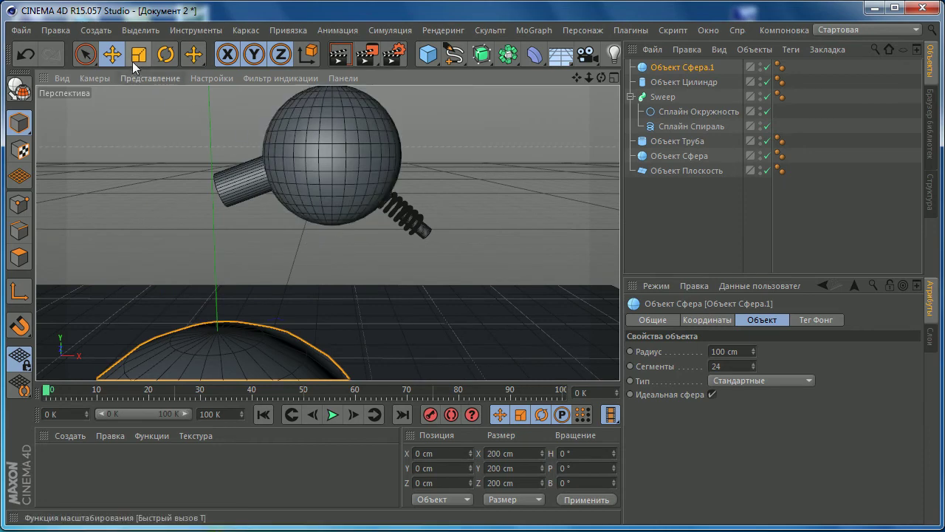
{"action": "left_click", "coordinate": [726, 365]}
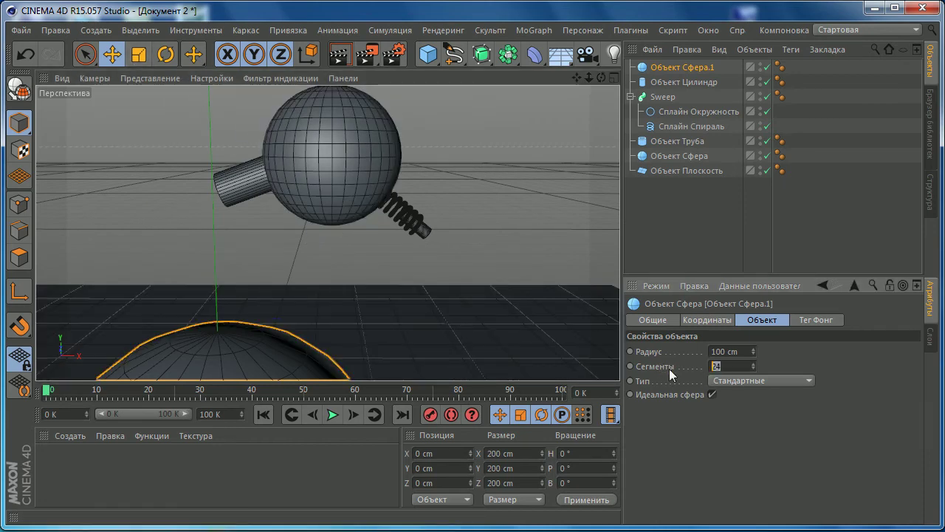
{"action": "type", "text": "35"}
- Shrink the new sphere from 200 cm to about 20 cm and raise it above the floor
{"action": "key", "text": "t"}
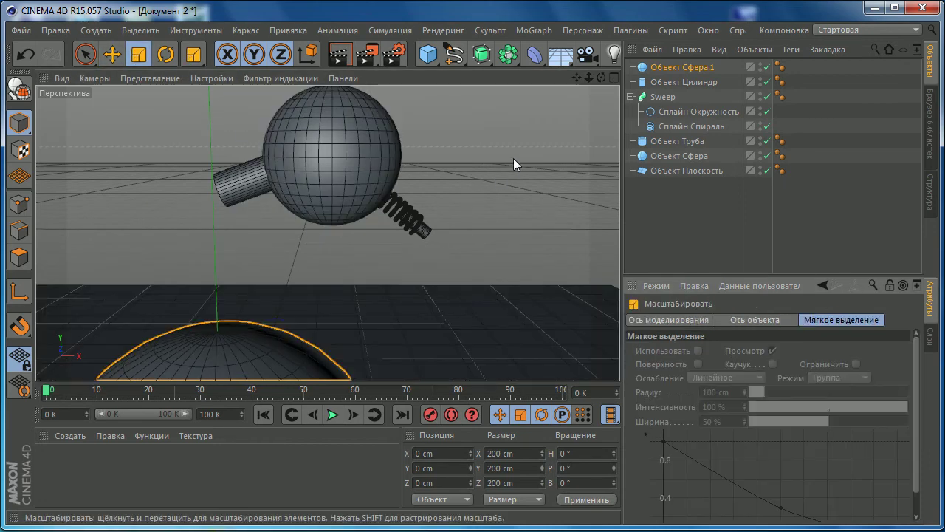
{"action": "left_click_drag", "start_coordinate": [513, 158], "coordinate": [267, 258]}
{"action": "mouse_move", "coordinate": [141, 306]}
{"action": "left_mouse_down", "text": "alt"}
{"action": "mouse_move", "coordinate": [218, 173]}
{"action": "mouse_move", "coordinate": [264, 218]}
{"action": "mouse_move", "coordinate": [213, 299]}
{"action": "mouse_move", "coordinate": [232, 245]}
{"action": "left_mouse_up", "text": "alt"}
{"action": "left_click", "coordinate": [102, 61]}
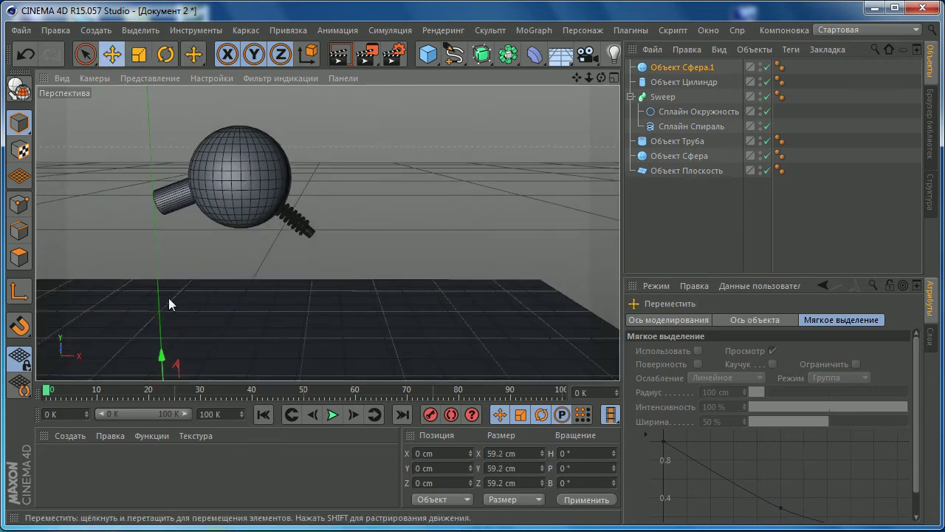
{"action": "mouse_move", "coordinate": [163, 356]}
{"action": "left_mouse_down"}
{"action": "mouse_move", "coordinate": [236, 248]}
{"action": "mouse_move", "coordinate": [356, 246]}
{"action": "left_mouse_up"}
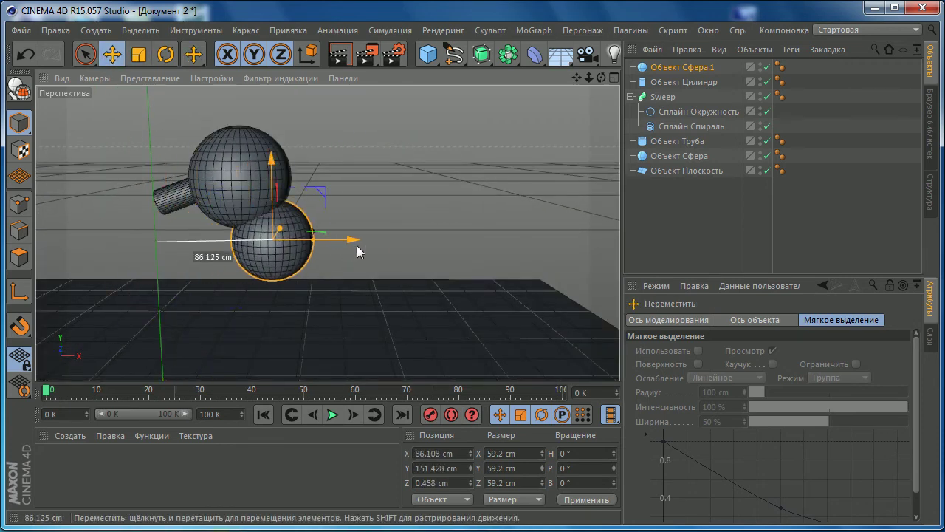
{"action": "scroll", "coordinate": [334, 243], "scroll_direction": "up", "scroll_amount": 5}
{"action": "left_click", "coordinate": [139, 54]}
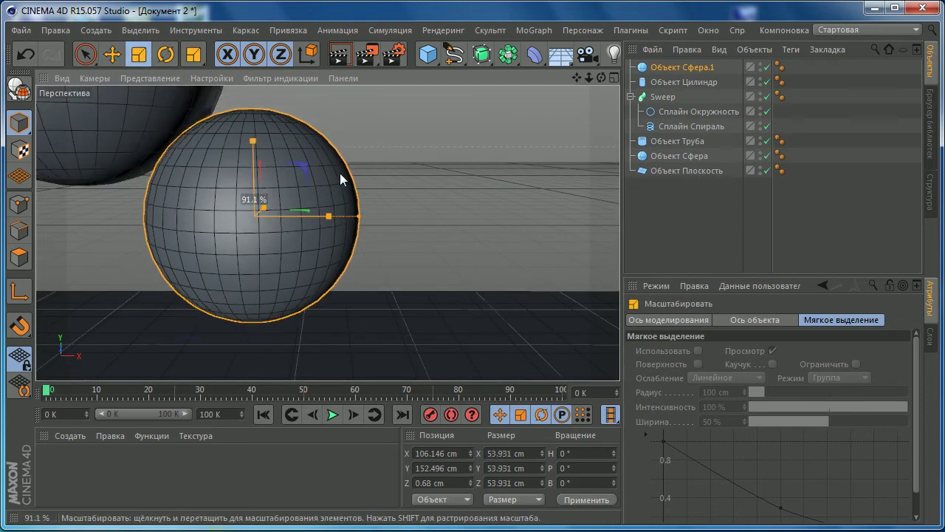
{"action": "left_click_drag", "start_coordinate": [340, 173], "coordinate": [74, 275]}
- Shrink the ball to about 15.5 cm and seat it at the spring's lower end (X 117.224, Y 154.754 cm)
{"action": "key", "text": "e"}
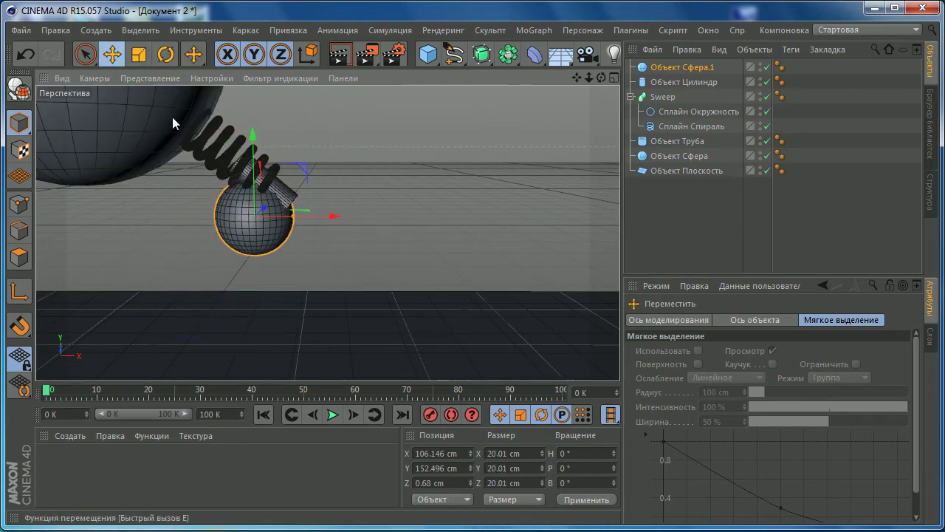
{"action": "left_click_drag", "start_coordinate": [326, 219], "coordinate": [364, 224]}
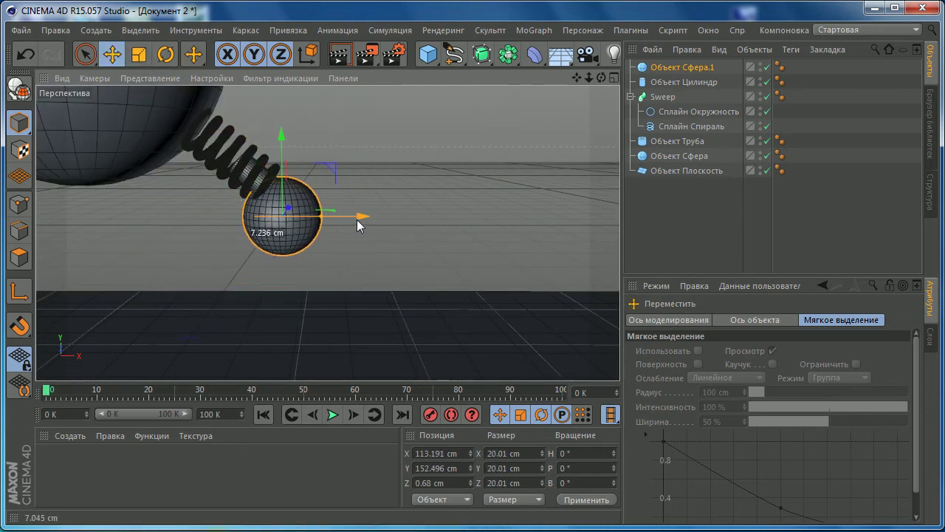
{"action": "left_click", "coordinate": [139, 54]}
{"action": "left_click_drag", "start_coordinate": [392, 176], "coordinate": [283, 162]}
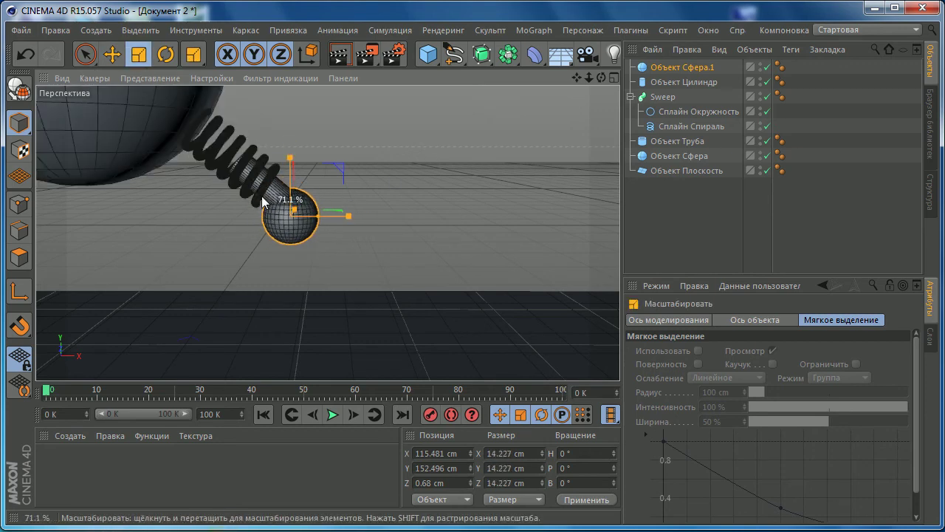
{"action": "mouse_move", "coordinate": [294, 130]}
{"action": "left_mouse_down"}
{"action": "mouse_move", "coordinate": [287, 138]}
{"action": "mouse_move", "coordinate": [322, 223]}
{"action": "mouse_move", "coordinate": [264, 245]}
{"action": "mouse_move", "coordinate": [252, 217]}
{"action": "mouse_move", "coordinate": [281, 219]}
{"action": "left_mouse_up"}
{"action": "left_click", "coordinate": [139, 54]}
{"action": "key", "text": "e"}
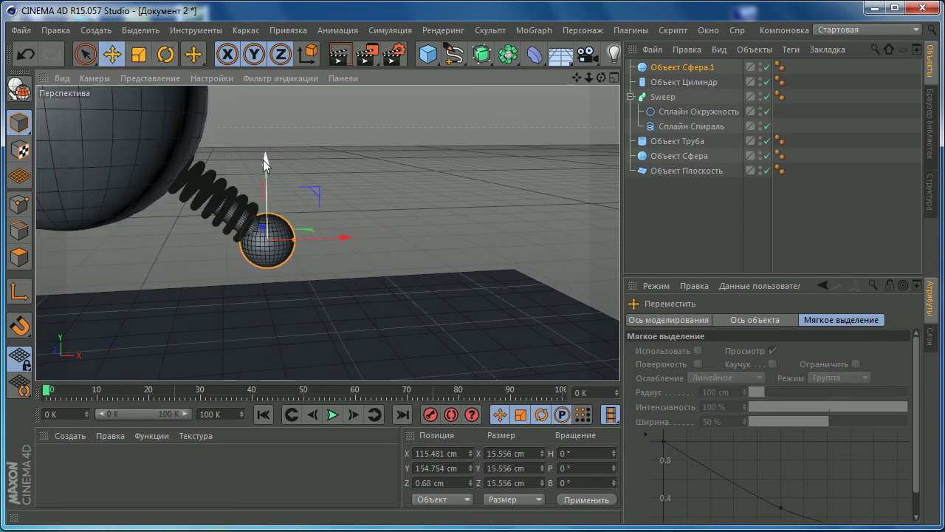
{"action": "left_click_drag", "start_coordinate": [347, 240], "coordinate": [355, 240]}
{"action": "mouse_move", "coordinate": [355, 240]}
{"action": "left_mouse_down", "text": "alt"}
{"action": "mouse_move", "coordinate": [225, 244]}
{"action": "mouse_move", "coordinate": [300, 251]}
{"action": "mouse_move", "coordinate": [296, 229]}
{"action": "mouse_move", "coordinate": [184, 218]}
{"action": "mouse_move", "coordinate": [337, 301]}
{"action": "left_mouse_up", "text": "alt"}
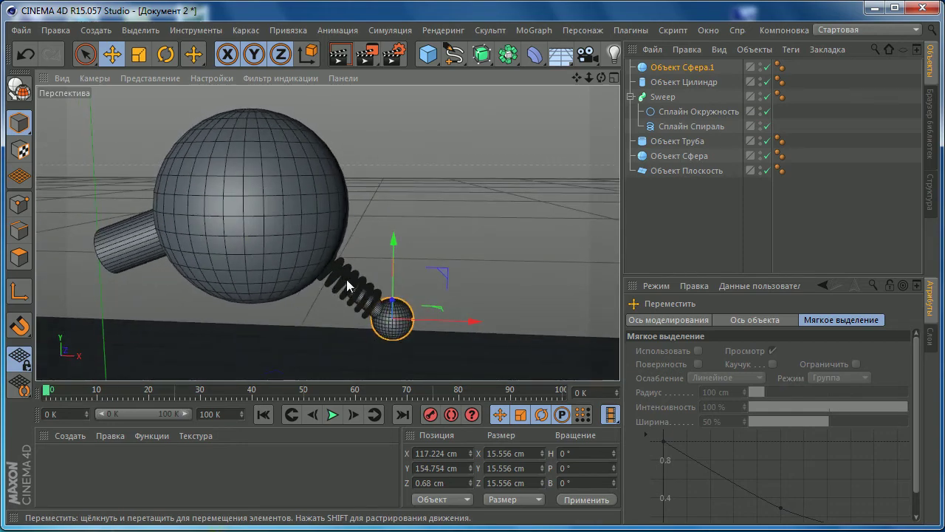
{"action": "mouse_move", "coordinate": [243, 219]}
{"action": "left_mouse_down", "text": "alt"}
{"action": "mouse_move", "coordinate": [355, 238]}
{"action": "mouse_move", "coordinate": [286, 238]}
{"action": "mouse_move", "coordinate": [249, 192]}
{"action": "mouse_move", "coordinate": [264, 235]}
{"action": "left_mouse_up", "text": "alt"}
{"action": "mouse_move", "coordinate": [264, 235]}
{"action": "right_mouse_down", "text": "alt"}
{"action": "mouse_move", "coordinate": [229, 233]}
{"action": "mouse_move", "coordinate": [292, 260]}
{"action": "right_mouse_up", "text": "alt"}
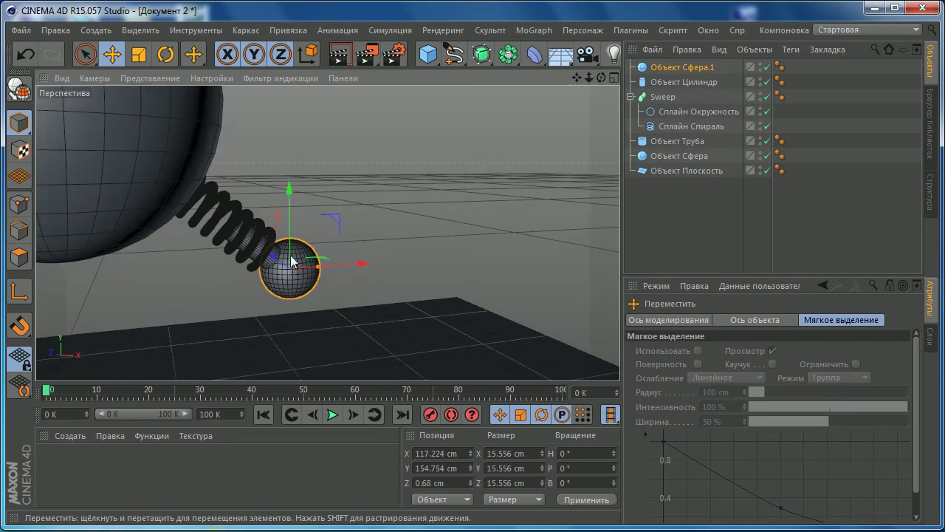
- Nudge the small sphere 2.2 cm along X, enlarge it to about 20.233 cm, and lower it slightly
{"action": "left_click", "coordinate": [263, 258]}
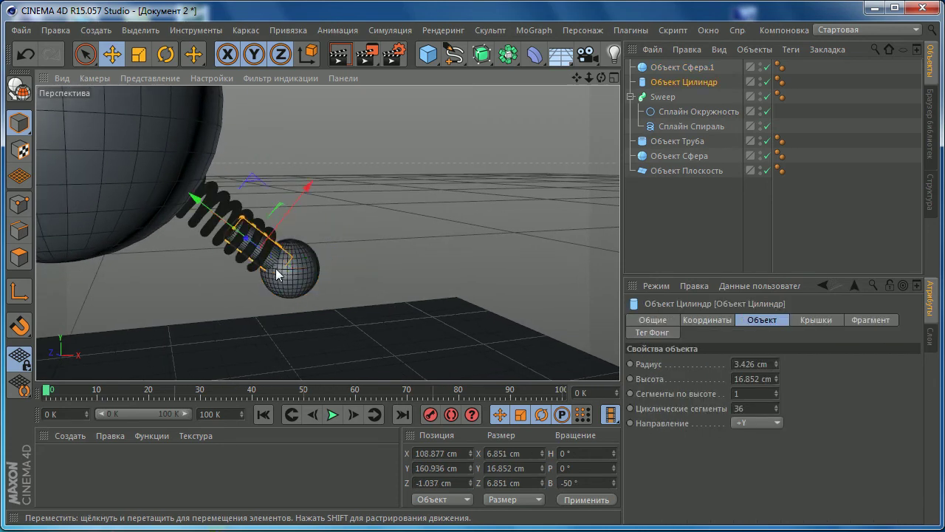
{"action": "scroll", "coordinate": [277, 268], "scroll_direction": "up", "scroll_amount": 3}
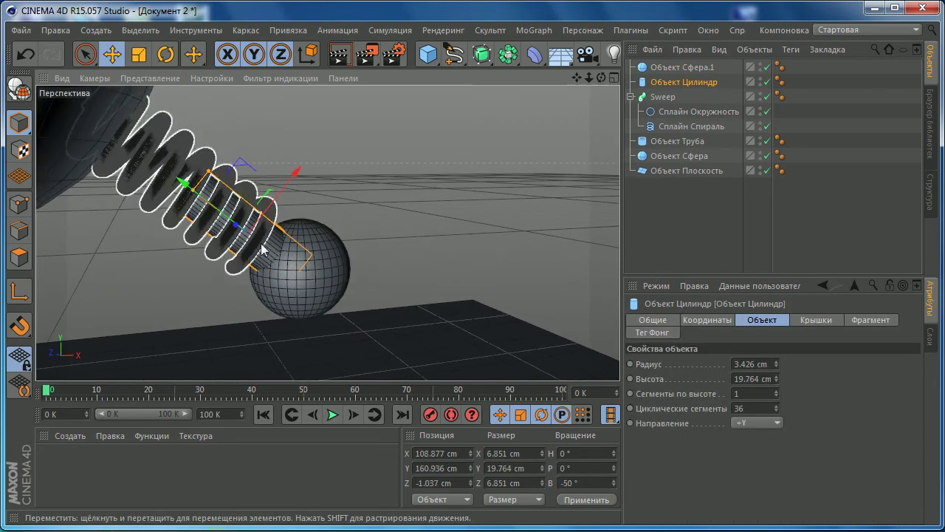
{"action": "left_click", "coordinate": [345, 283]}
{"action": "left_click_drag", "start_coordinate": [379, 266], "coordinate": [387, 266]}
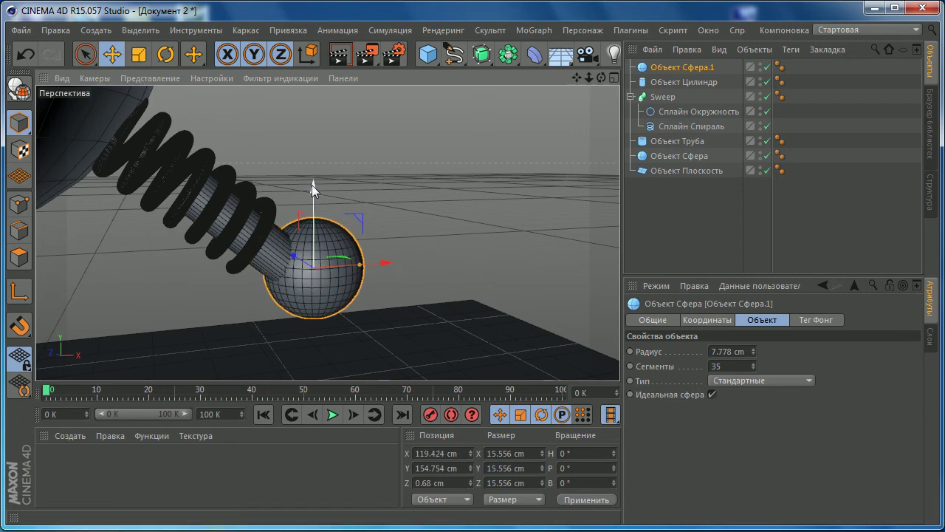
{"action": "left_click", "coordinate": [138, 54]}
{"action": "mouse_move", "coordinate": [234, 256]}
{"action": "left_mouse_down"}
{"action": "mouse_move", "coordinate": [248, 257]}
{"action": "mouse_move", "coordinate": [274, 222]}
{"action": "left_mouse_up"}
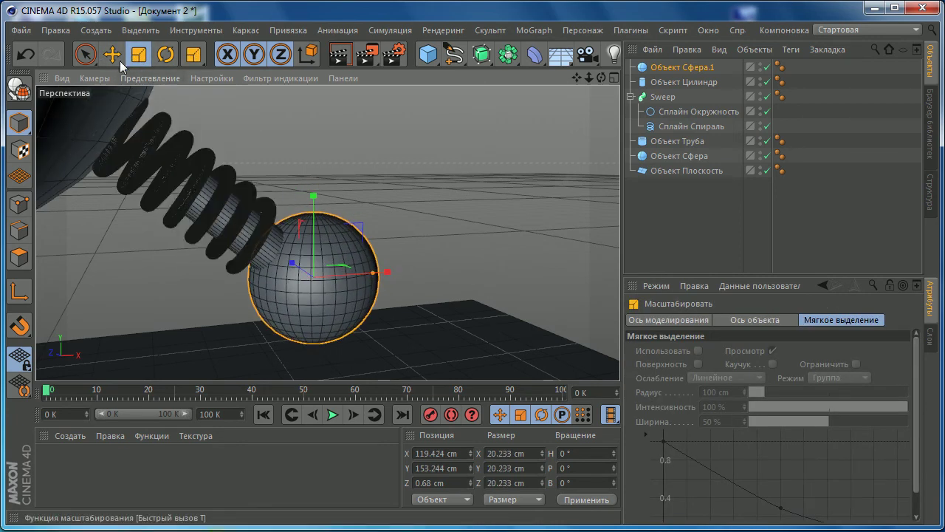
{"action": "left_click", "coordinate": [112, 53]}
{"action": "left_click_drag", "start_coordinate": [314, 198], "coordinate": [314, 201]}
{"action": "scroll", "coordinate": [317, 290], "scroll_direction": "down", "scroll_amount": 4}
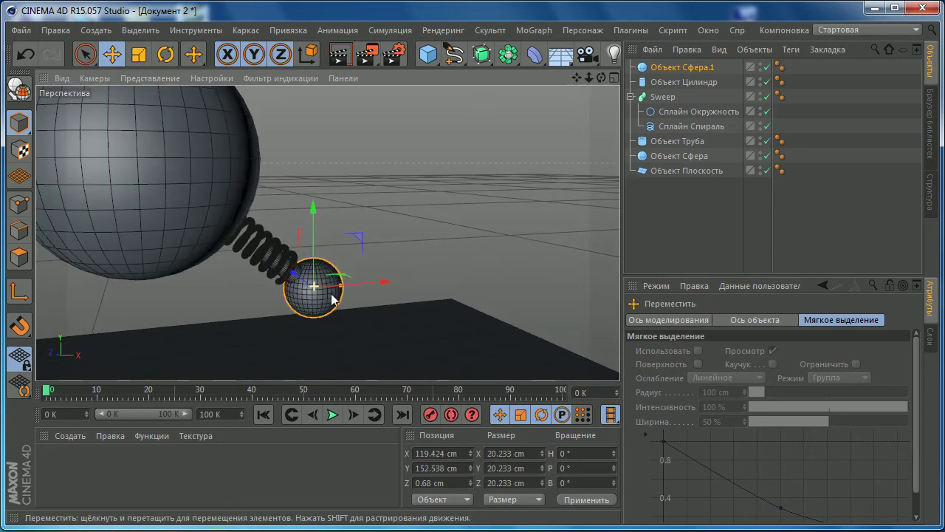
- Add a new 200 cm Cylinder primitive for the arm
{"action": "left_click", "coordinate": [265, 278]}
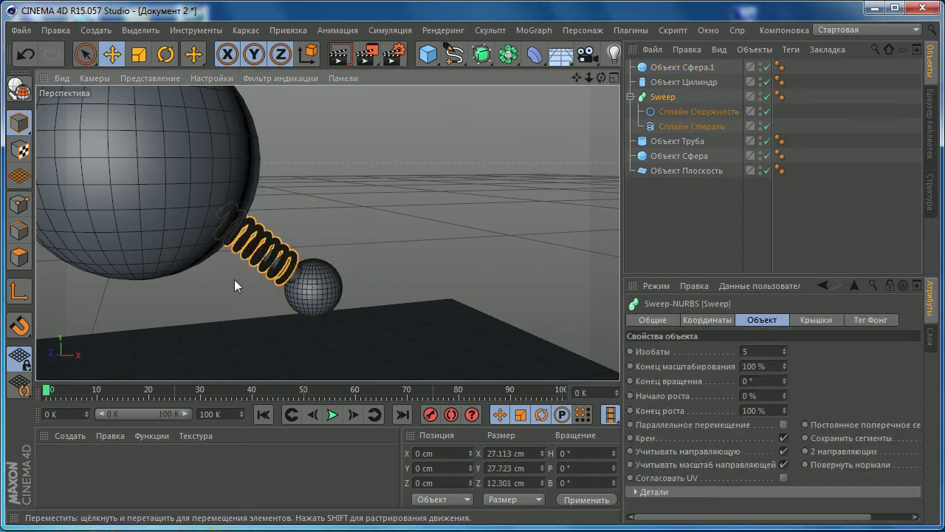
{"action": "mouse_move", "coordinate": [235, 276]}
{"action": "left_mouse_down", "text": "alt"}
{"action": "mouse_move", "coordinate": [253, 284]}
{"action": "mouse_move", "coordinate": [215, 274]}
{"action": "left_mouse_up", "text": "alt"}
{"action": "scroll", "coordinate": [190, 247], "scroll_direction": "up", "scroll_amount": 2}
{"action": "scroll", "coordinate": [192, 249], "scroll_direction": "up", "scroll_amount": 2}
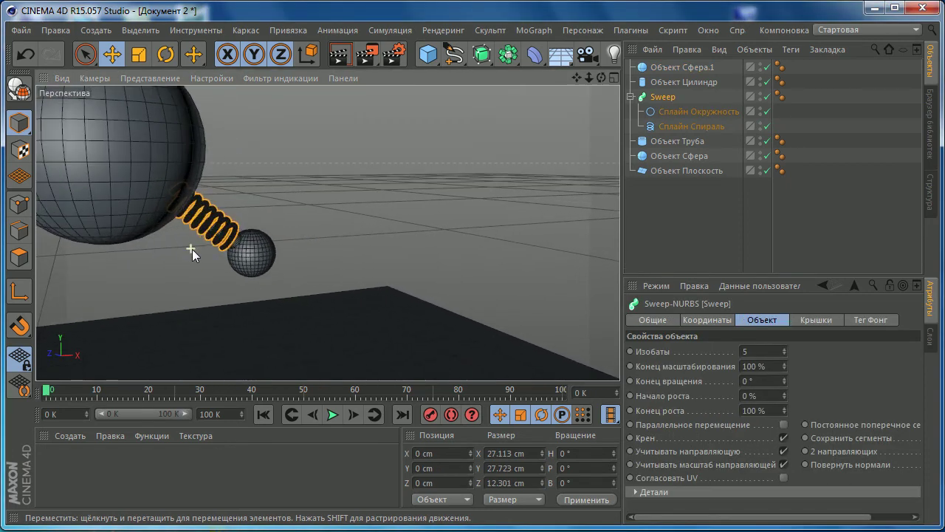
{"action": "left_click", "coordinate": [250, 252]}
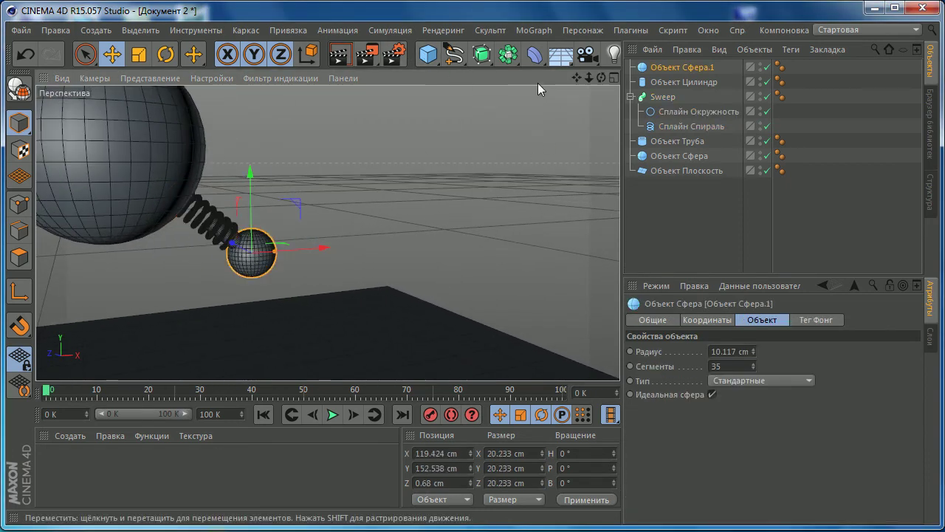
{"action": "left_click_drag", "start_coordinate": [433, 58], "coordinate": [849, 73], "text": "alt"}
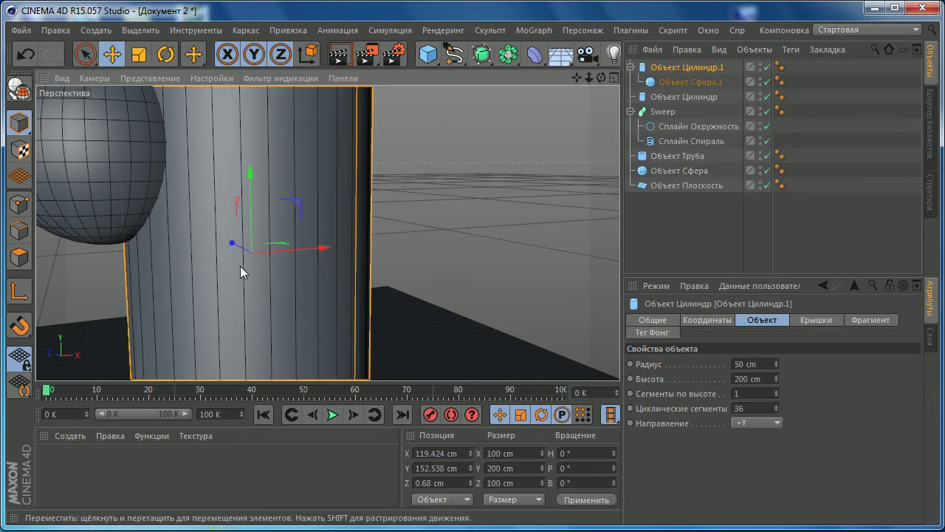
- Lower the small sphere Сфера.1 and drop the new cylinder Цилиндр.1 below it
{"action": "scroll", "coordinate": [251, 267], "scroll_direction": "down", "scroll_amount": 3}
{"action": "scroll", "coordinate": [260, 276], "scroll_direction": "down", "scroll_amount": 1}
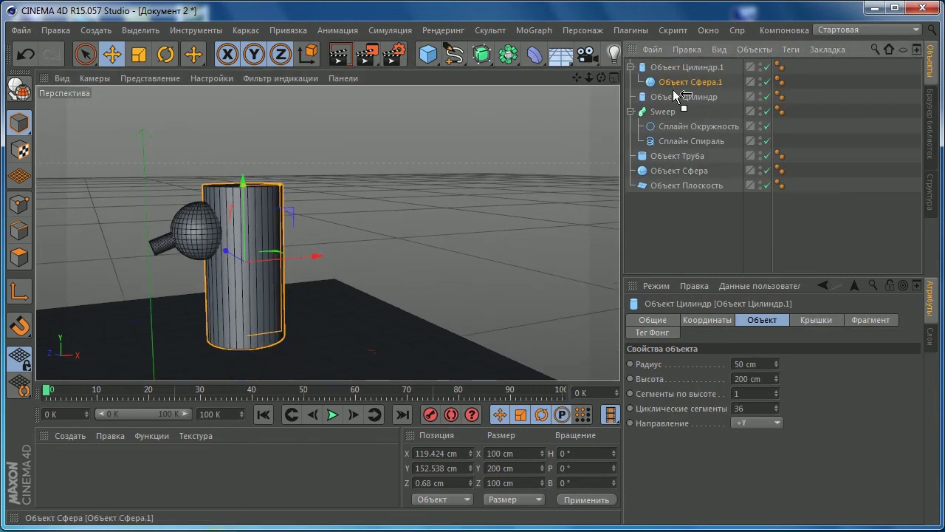
{"action": "left_click_drag", "start_coordinate": [674, 90], "coordinate": [672, 90]}
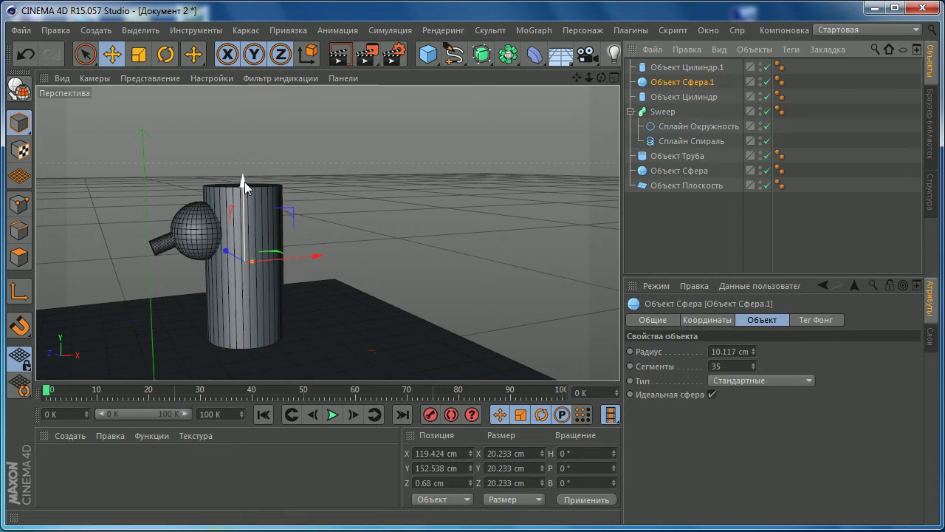
{"action": "left_click_drag", "start_coordinate": [245, 181], "coordinate": [242, 209]}
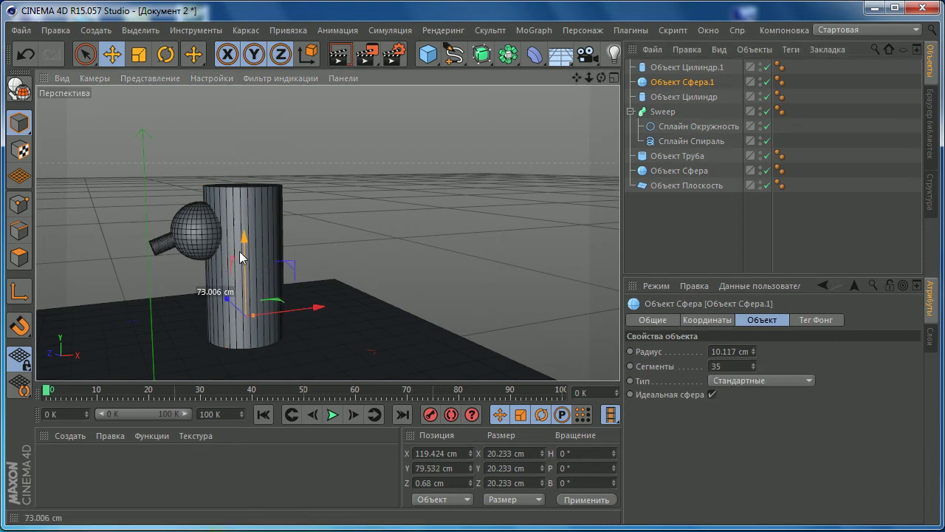
{"action": "left_click", "coordinate": [683, 67]}
{"action": "left_click_drag", "start_coordinate": [243, 181], "coordinate": [244, 260]}
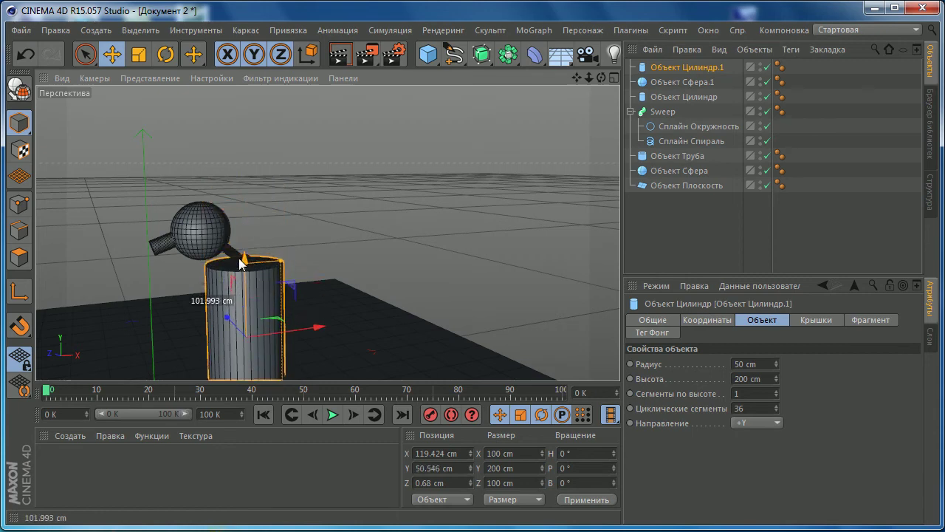
- Shrink Цилиндр.1 to about a quarter size and raise it up under the ball joint
{"action": "scroll", "coordinate": [234, 215], "scroll_direction": "up", "scroll_amount": 3}
{"action": "left_click", "coordinate": [140, 57]}
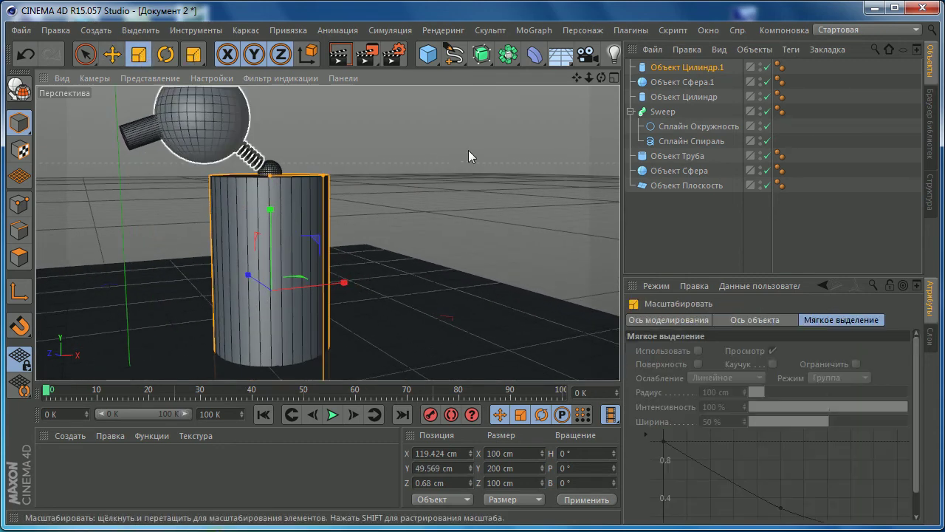
{"action": "left_click_drag", "start_coordinate": [466, 148], "coordinate": [42, 207]}
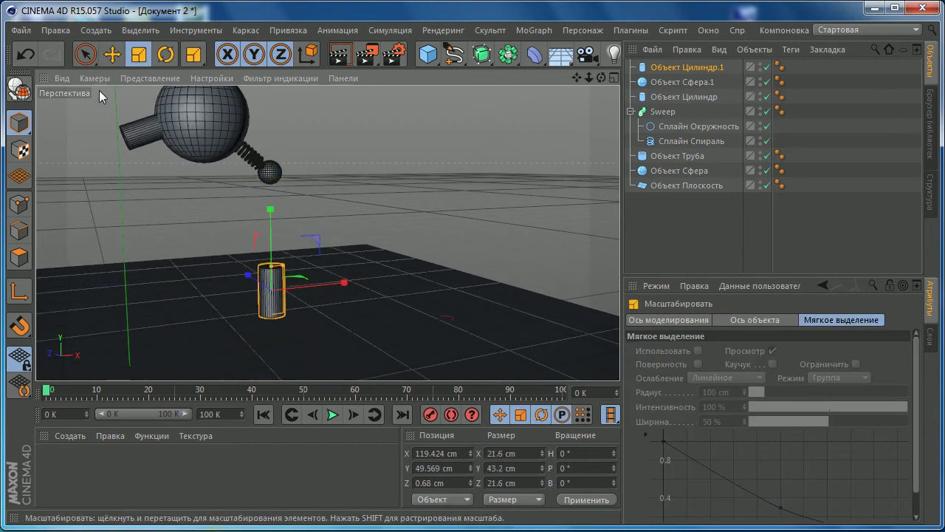
{"action": "left_click", "coordinate": [112, 54]}
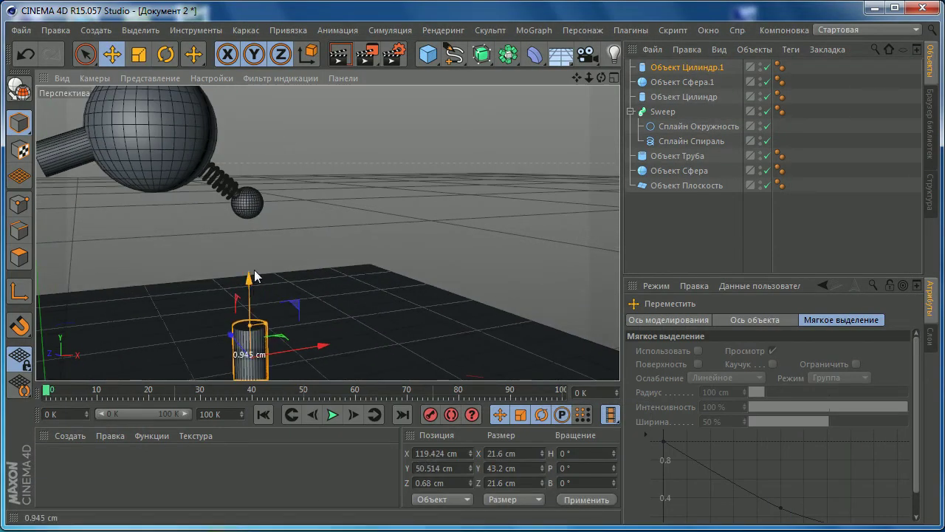
{"action": "left_click_drag", "start_coordinate": [254, 277], "coordinate": [245, 187]}
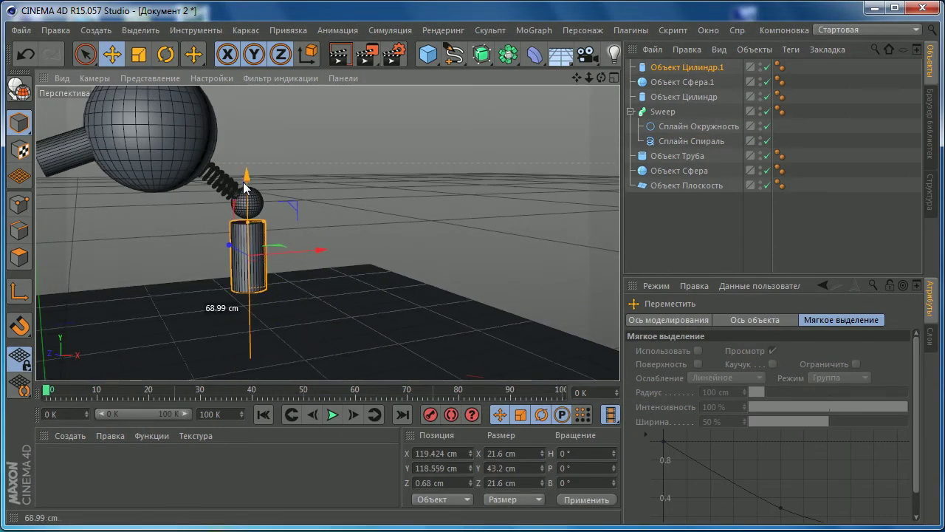
{"action": "scroll", "coordinate": [241, 190], "scroll_direction": "up", "scroll_amount": 5}
{"action": "left_click", "coordinate": [138, 54]}
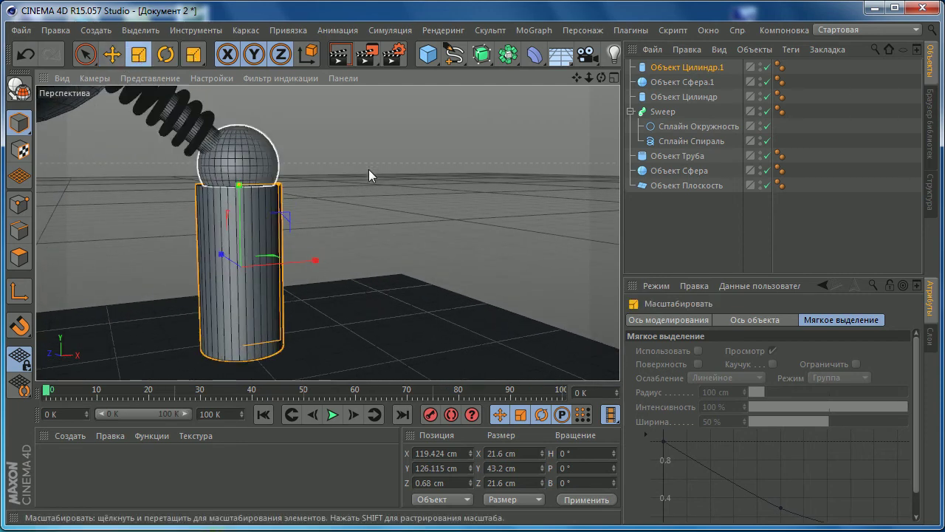
{"action": "left_click_drag", "start_coordinate": [368, 169], "coordinate": [236, 196]}
{"action": "left_click", "coordinate": [112, 54]}
{"action": "left_click_drag", "start_coordinate": [156, 93], "coordinate": [155, 78]}
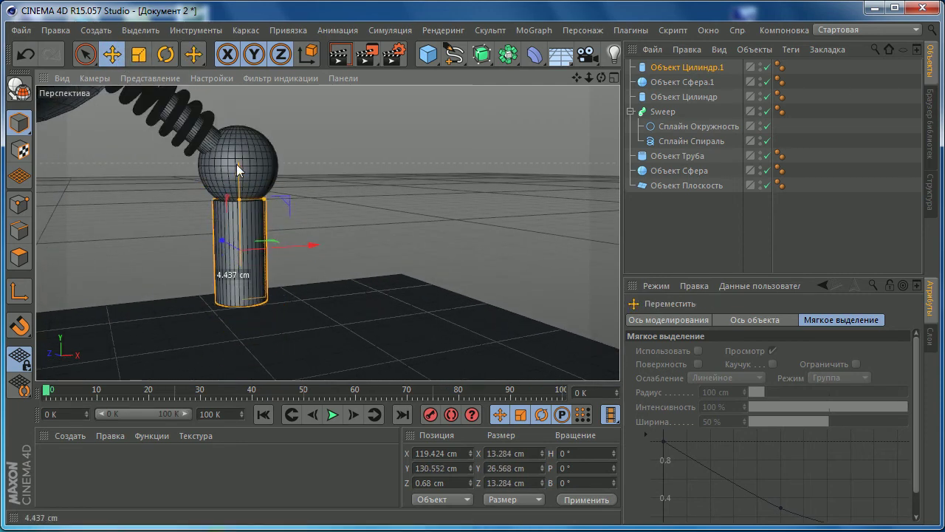
- Refine Цилиндр.1 to 9.877 × 71.97 cm, hanging just beneath the ball
{"action": "left_click", "coordinate": [138, 54]}
{"action": "left_click_drag", "start_coordinate": [359, 177], "coordinate": [266, 192]}
{"action": "left_click", "coordinate": [112, 54]}
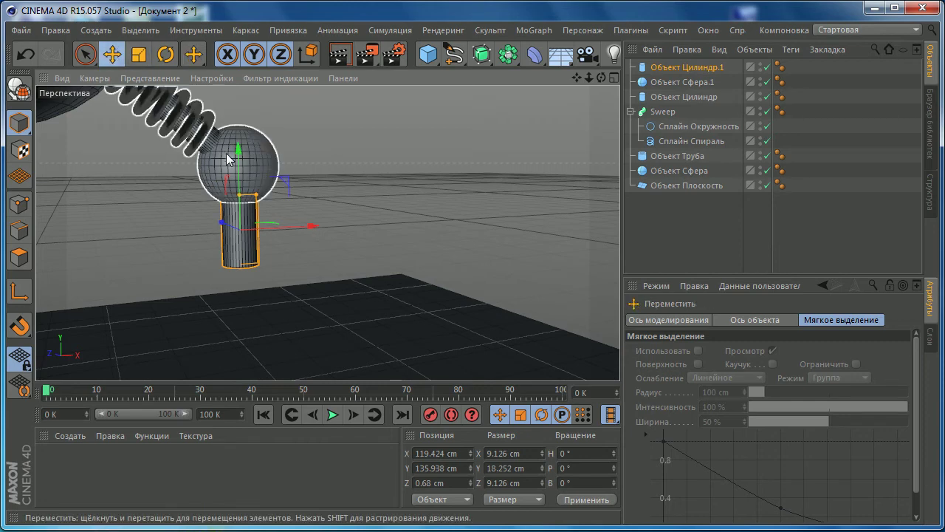
{"action": "left_click_drag", "start_coordinate": [238, 148], "coordinate": [239, 155]}
{"action": "left_click", "coordinate": [138, 54]}
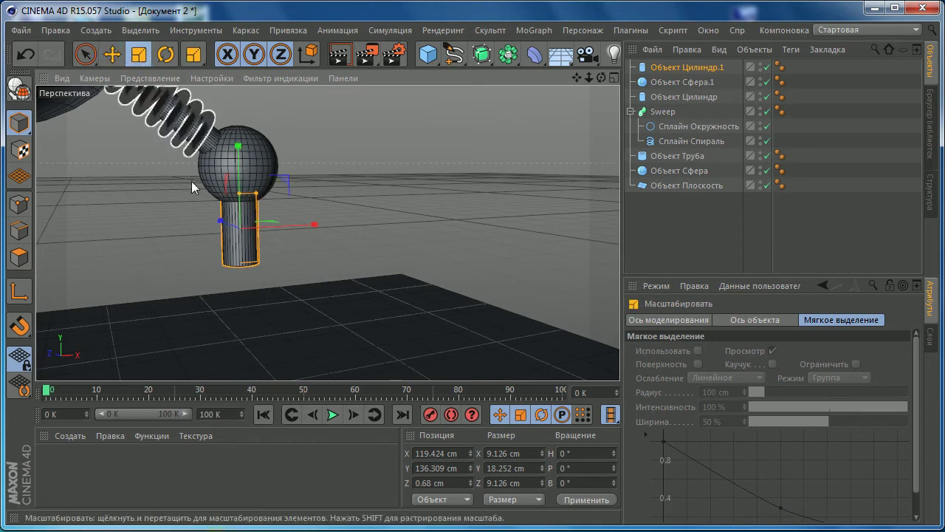
{"action": "left_click_drag", "start_coordinate": [191, 181], "coordinate": [210, 179]}
{"action": "key", "text": "e"}
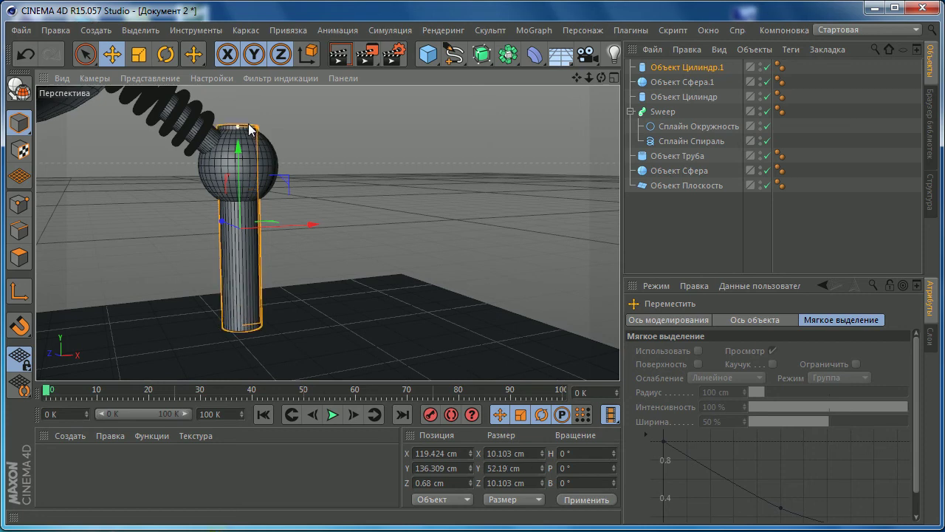
{"action": "left_click_drag", "start_coordinate": [237, 151], "coordinate": [237, 198]}
- Duplicate Цилиндр.1 in the Object Manager to create Цилиндр.2
{"action": "scroll", "coordinate": [238, 198], "scroll_direction": "down", "scroll_amount": 3}
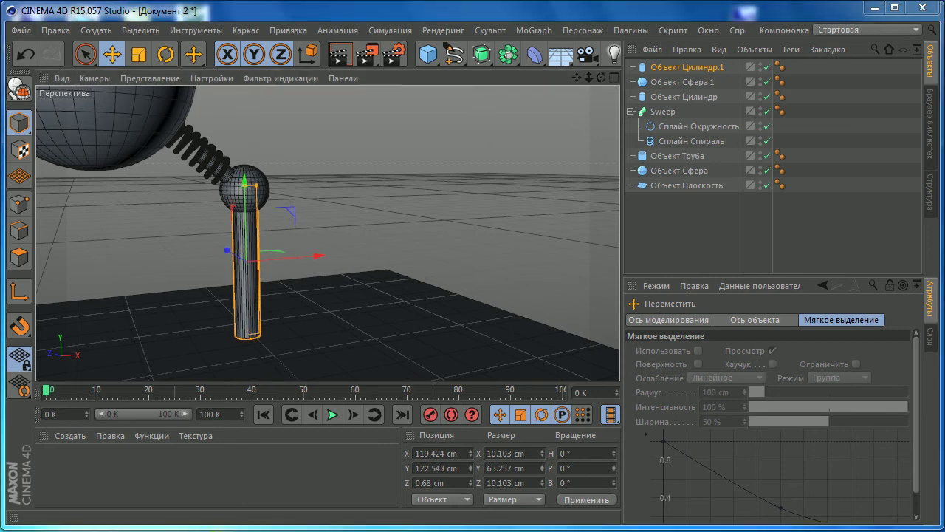
{"action": "mouse_move", "coordinate": [189, 302]}
{"action": "middle_mouse_down", "text": "alt"}
{"action": "mouse_move", "coordinate": [310, 293]}
{"action": "mouse_move", "coordinate": [382, 220]}
{"action": "mouse_move", "coordinate": [368, 240]}
{"action": "mouse_move", "coordinate": [385, 219]}
{"action": "mouse_move", "coordinate": [337, 140]}
{"action": "middle_mouse_up", "text": "alt"}
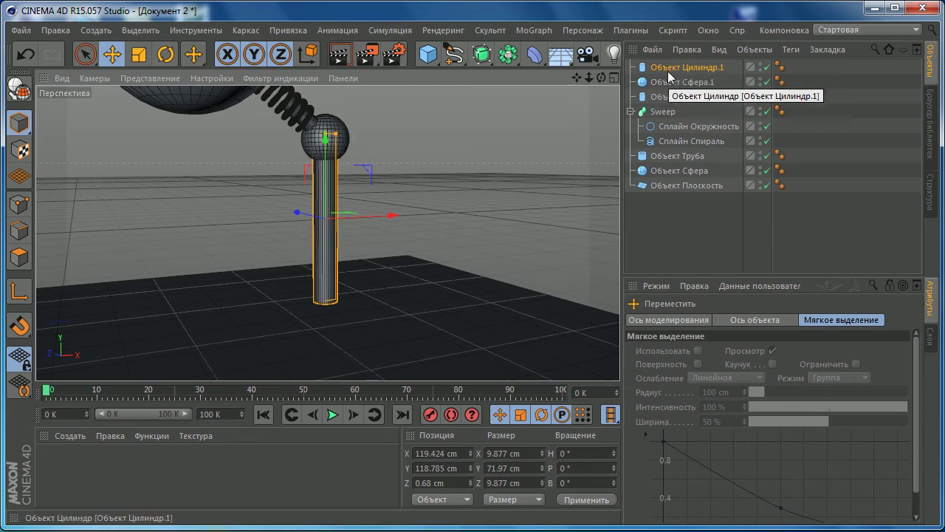
{"action": "left_click_drag", "start_coordinate": [665, 67], "coordinate": [667, 79]}
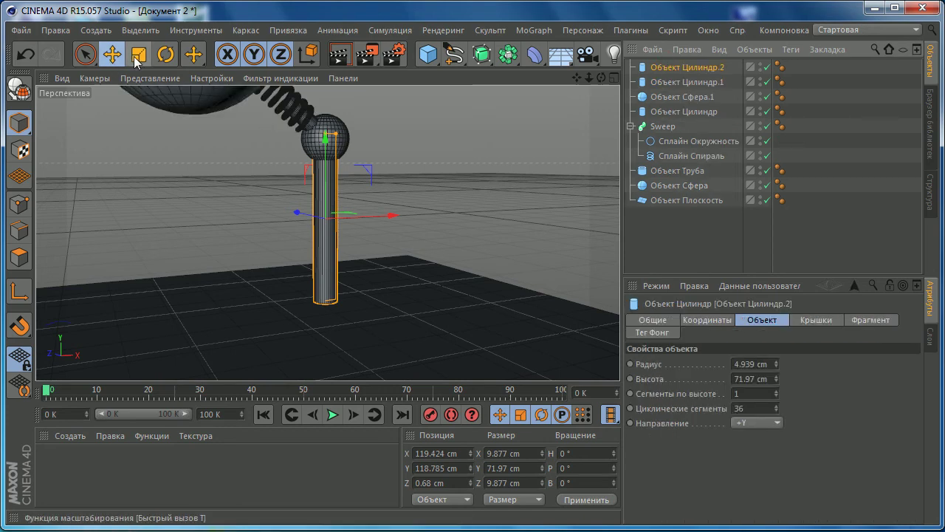
- Widen the copied cylinder Цилиндр.2 and move it down around the stem's lower end
{"action": "scroll", "coordinate": [343, 127], "scroll_direction": "up", "scroll_amount": 2}
{"action": "mouse_move", "coordinate": [343, 127]}
{"action": "left_mouse_down"}
{"action": "mouse_move", "coordinate": [281, 258]}
{"action": "mouse_move", "coordinate": [348, 194]}
{"action": "mouse_move", "coordinate": [330, 229]}
{"action": "mouse_move", "coordinate": [365, 161]}
{"action": "mouse_move", "coordinate": [350, 163]}
{"action": "left_mouse_up"}
{"action": "mouse_move", "coordinate": [334, 125]}
{"action": "left_mouse_down"}
{"action": "mouse_move", "coordinate": [347, 168]}
{"action": "mouse_move", "coordinate": [371, 175]}
{"action": "left_mouse_up"}
{"action": "scroll", "coordinate": [350, 175], "scroll_direction": "down", "scroll_amount": 3}
{"action": "scroll", "coordinate": [350, 175], "scroll_direction": "down", "scroll_amount": 3}
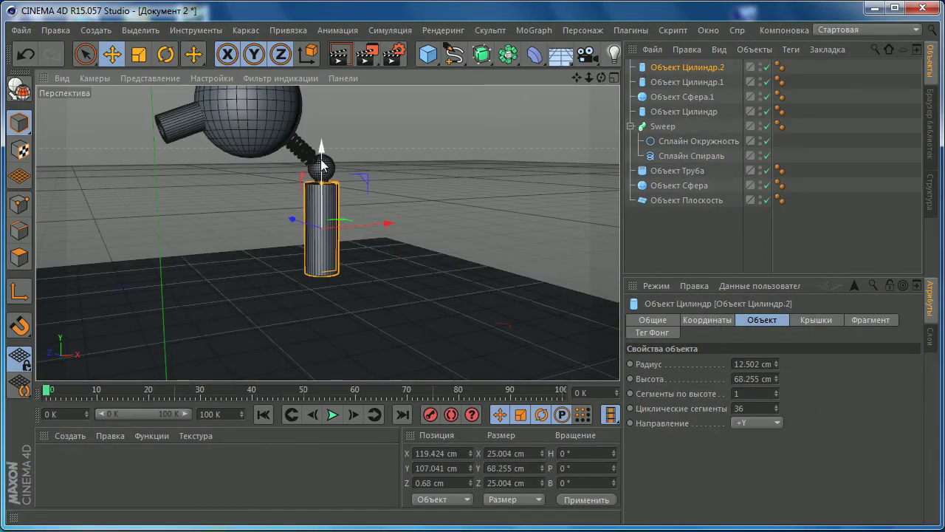
{"action": "left_click_drag", "start_coordinate": [322, 164], "coordinate": [324, 167]}
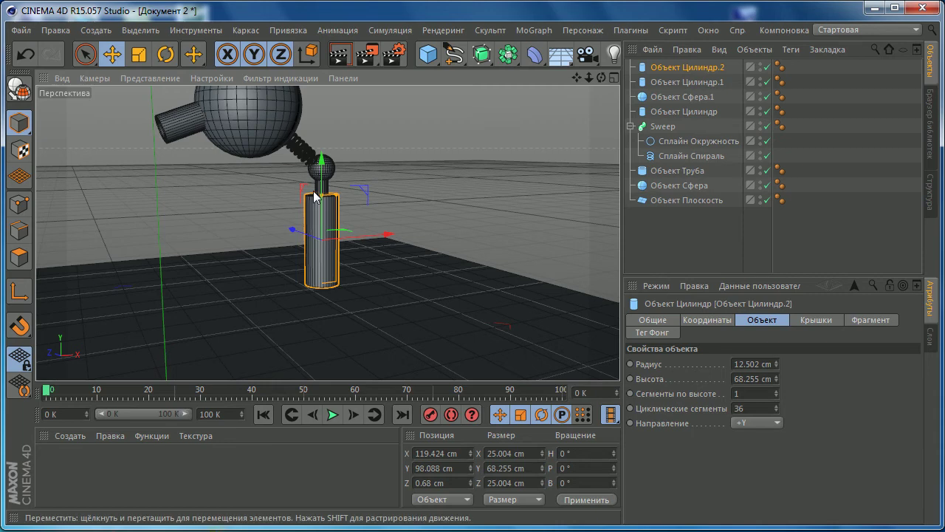
{"action": "mouse_move", "coordinate": [319, 210]}
{"action": "left_mouse_down", "text": "alt"}
{"action": "mouse_move", "coordinate": [323, 277]}
{"action": "mouse_move", "coordinate": [281, 253]}
{"action": "left_mouse_up", "text": "alt"}
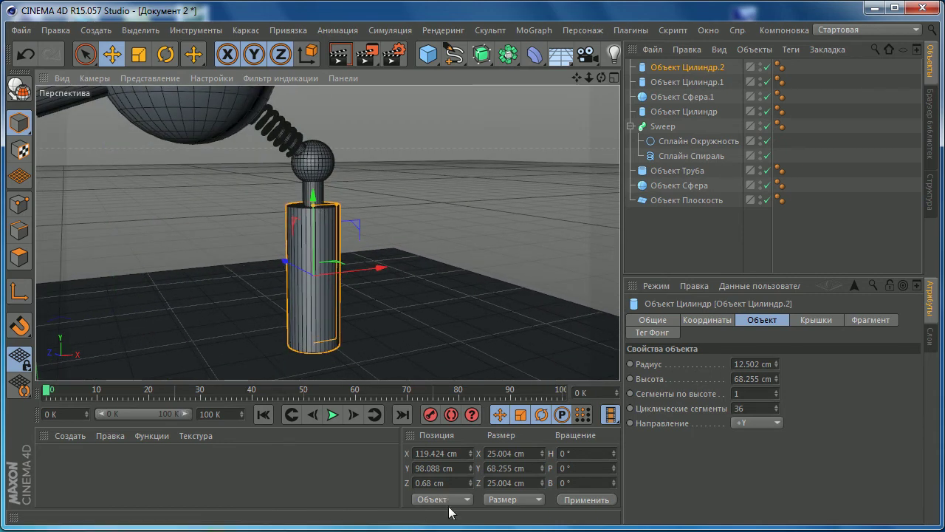
- Set the sleeve's height in the Attributes panel, correcting it to 42 cm
{"action": "left_click", "coordinate": [772, 380]}
{"action": "type", "text": "4m"}
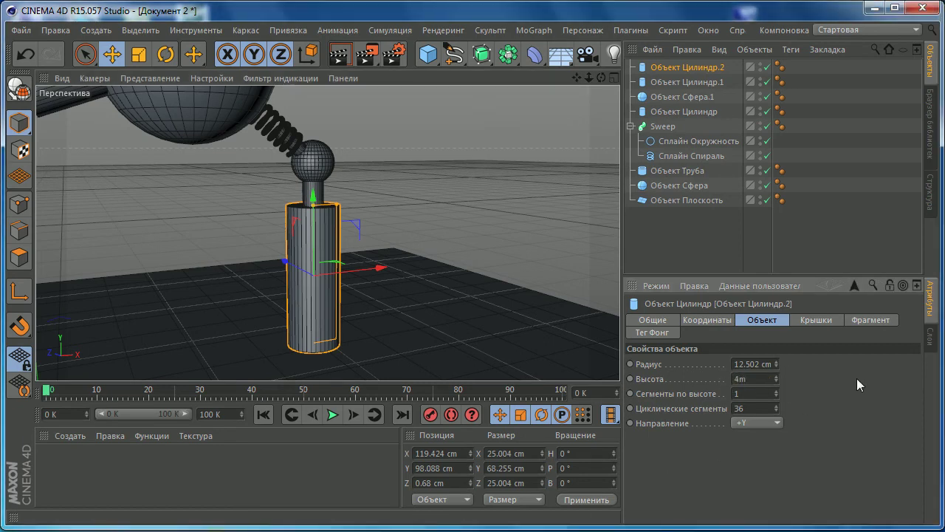
{"action": "key", "text": "Return"}
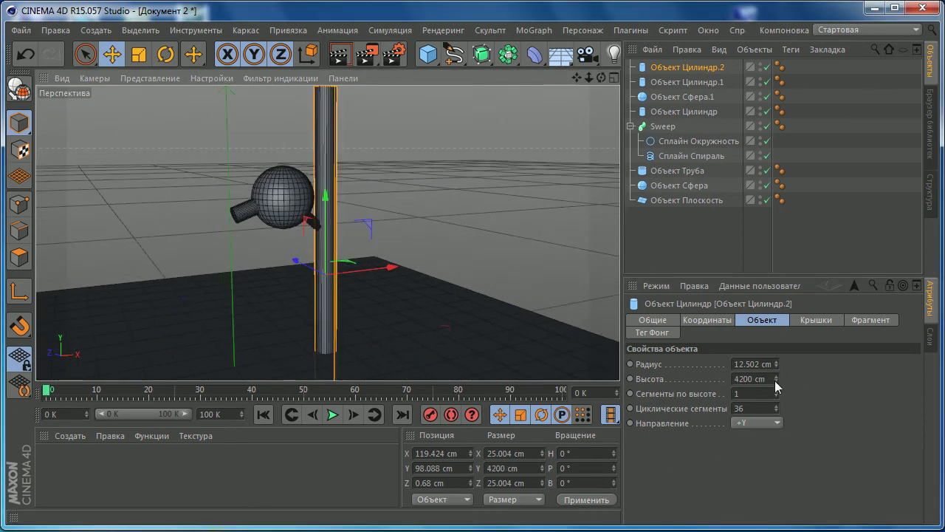
{"action": "left_click", "coordinate": [768, 379]}
{"action": "type", "text": "4"}
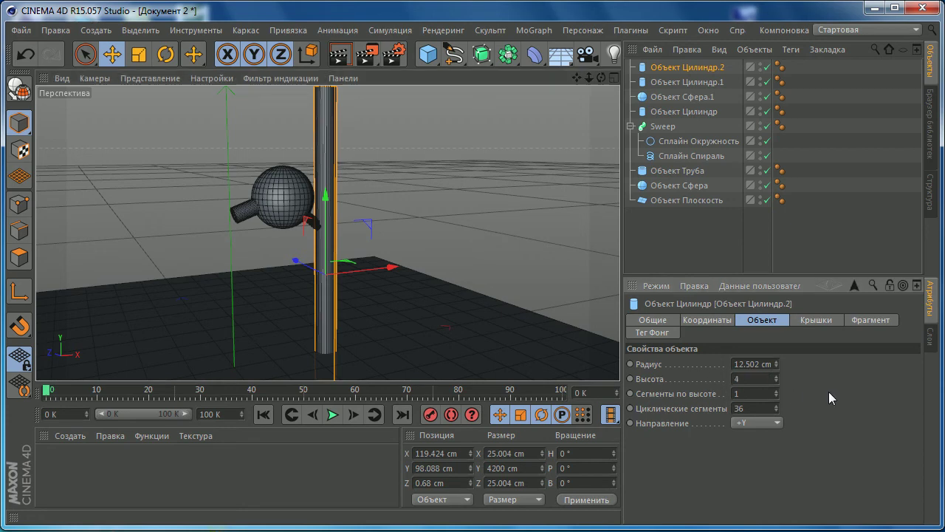
{"action": "type", "text": "2"}
{"action": "key", "text": "Return"}
{"action": "scroll", "coordinate": [325, 266], "scroll_direction": "up", "scroll_amount": 3}
{"action": "scroll", "coordinate": [318, 281], "scroll_direction": "up", "scroll_amount": 3}
{"action": "scroll", "coordinate": [336, 231], "scroll_direction": "up", "scroll_amount": 3}
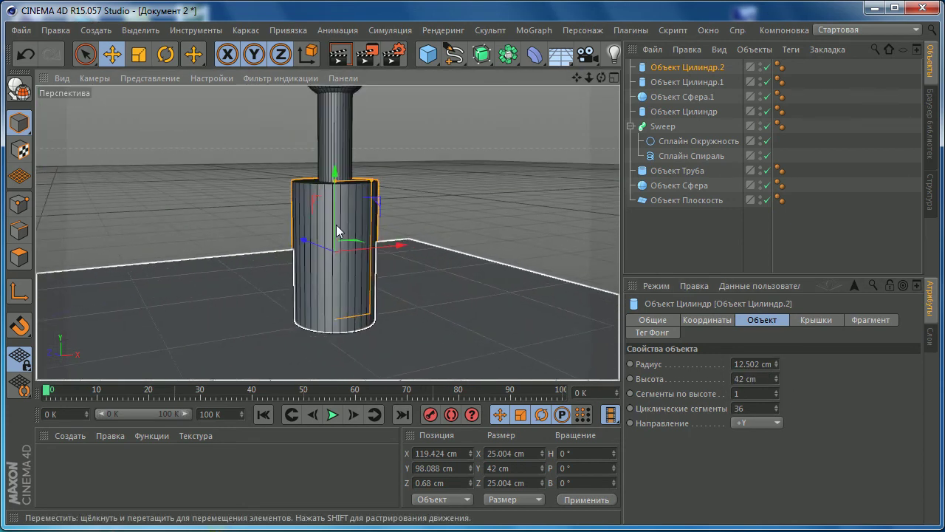
{"action": "scroll", "coordinate": [407, 200], "scroll_direction": "up", "scroll_amount": 2}
{"action": "scroll", "coordinate": [333, 237], "scroll_direction": "down", "scroll_amount": 6}
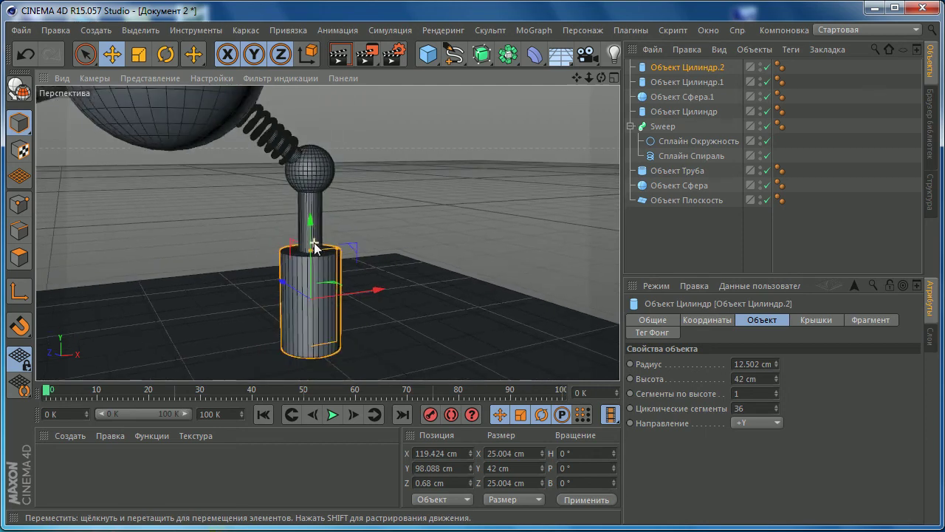
- Lengthen the sleeve to 45.502 cm and slim its radius to 10.192 cm
{"action": "left_click_drag", "start_coordinate": [313, 255], "coordinate": [311, 241]}
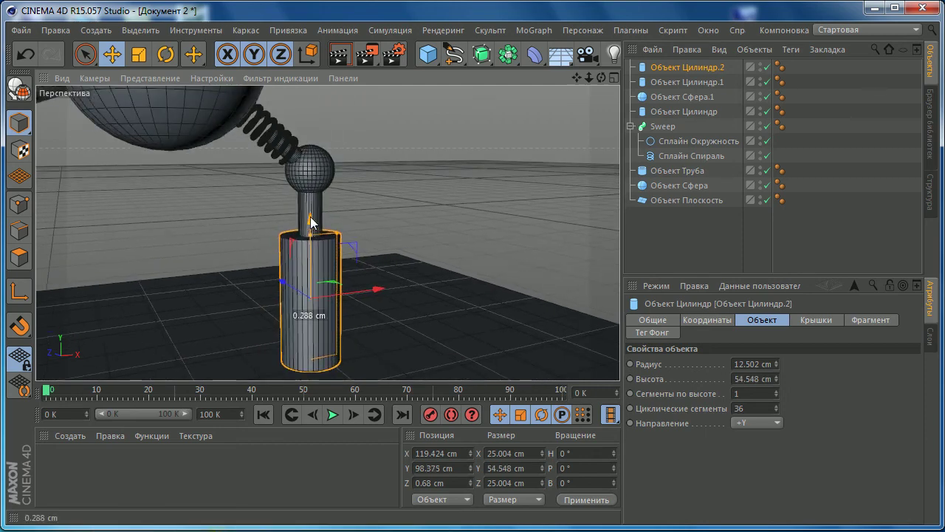
{"action": "scroll", "coordinate": [311, 219], "scroll_direction": "down", "scroll_amount": 1}
{"action": "scroll", "coordinate": [310, 212], "scroll_direction": "down", "scroll_amount": 1}
{"action": "scroll", "coordinate": [310, 205], "scroll_direction": "down", "scroll_amount": 1}
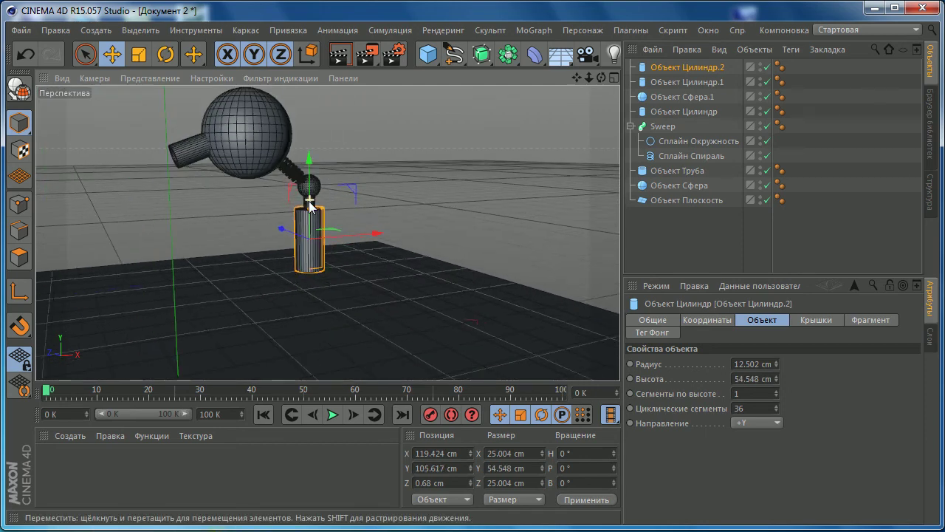
{"action": "scroll", "coordinate": [289, 243], "scroll_direction": "up", "scroll_amount": 3}
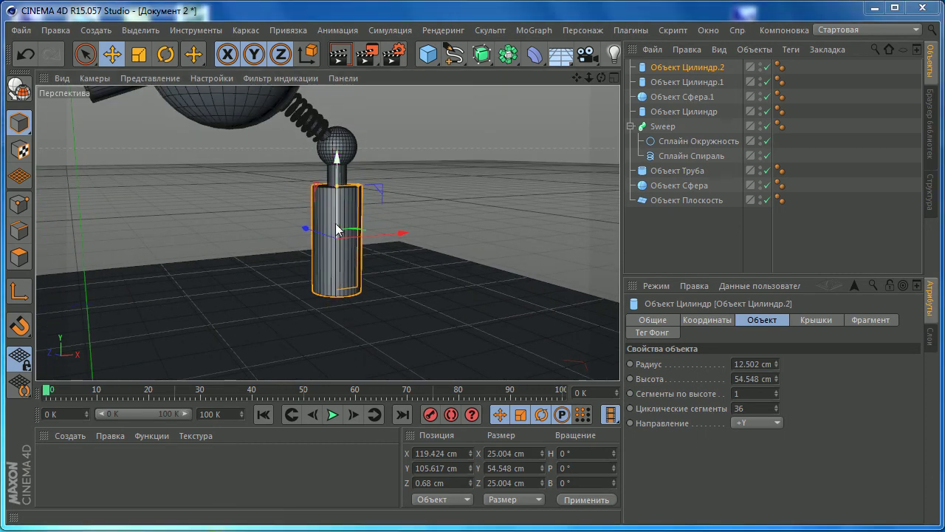
{"action": "scroll", "coordinate": [332, 235], "scroll_direction": "down", "scroll_amount": 2}
{"action": "scroll", "coordinate": [318, 247], "scroll_direction": "down", "scroll_amount": 2}
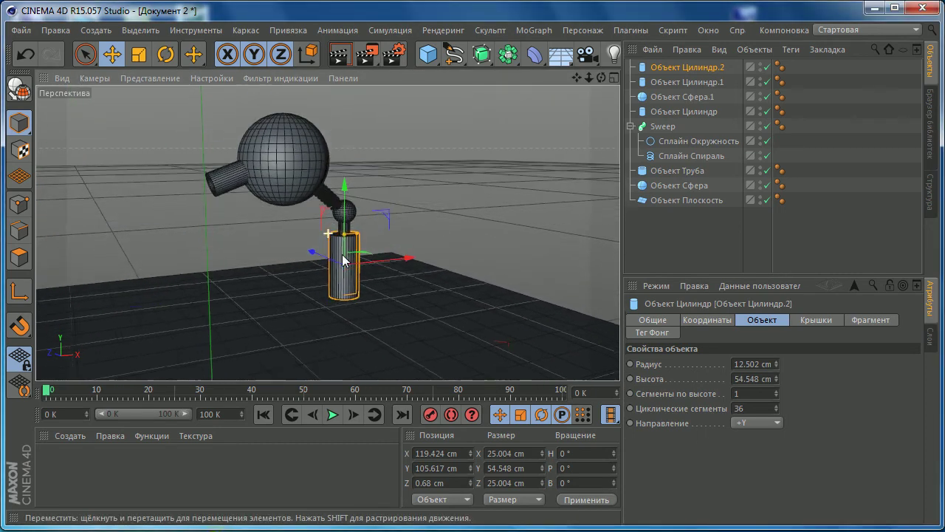
{"action": "scroll", "coordinate": [303, 260], "scroll_direction": "down", "scroll_amount": 2}
{"action": "scroll", "coordinate": [301, 264], "scroll_direction": "up", "scroll_amount": 2}
{"action": "scroll", "coordinate": [320, 253], "scroll_direction": "up", "scroll_amount": 2}
{"action": "scroll", "coordinate": [359, 251], "scroll_direction": "up", "scroll_amount": 2}
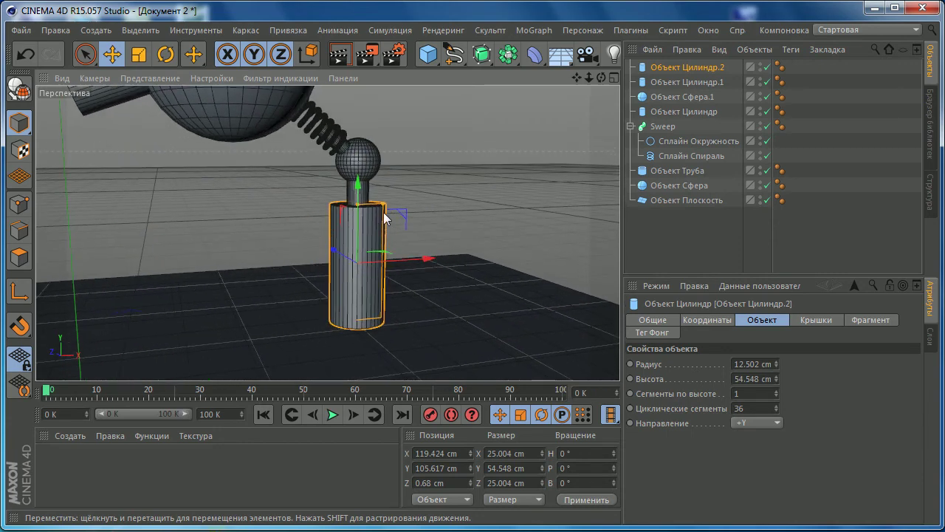
{"action": "mouse_move", "coordinate": [383, 210]}
{"action": "left_mouse_down"}
{"action": "mouse_move", "coordinate": [360, 212]}
{"action": "mouse_move", "coordinate": [379, 232]}
{"action": "left_mouse_up"}
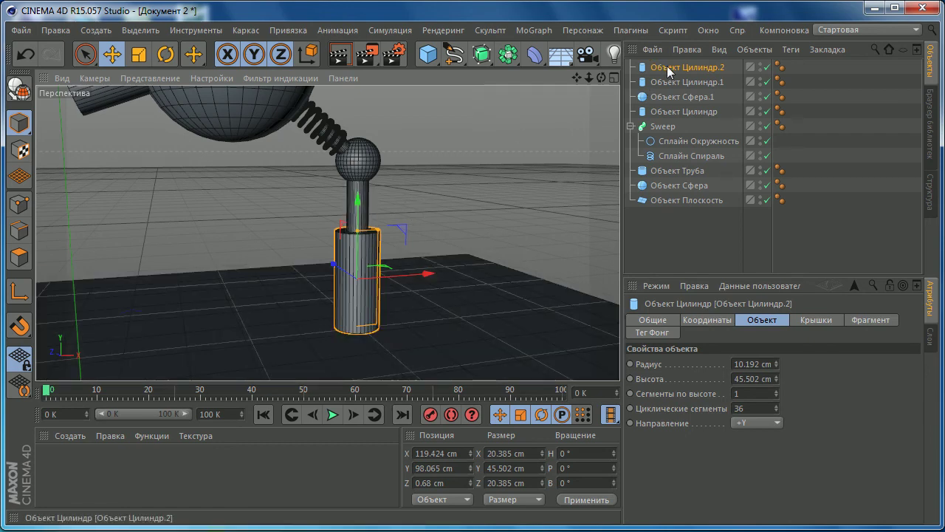
- Copy the sleeve as Цилиндр.3, widen it to 13.4 cm radius and raise it to Y 109.704 cm
{"action": "left_click_drag", "start_coordinate": [671, 67], "coordinate": [672, 68], "text": "ctrl"}
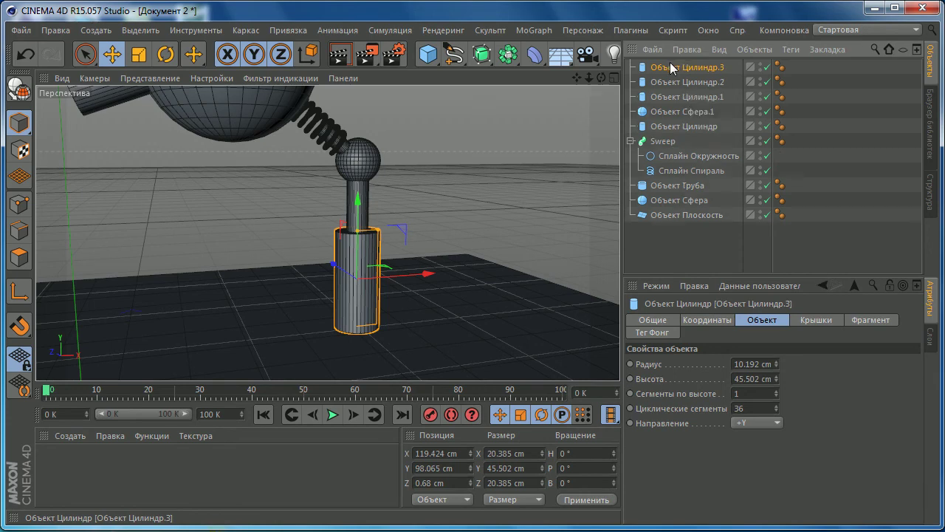
{"action": "left_click_drag", "start_coordinate": [384, 236], "coordinate": [386, 238]}
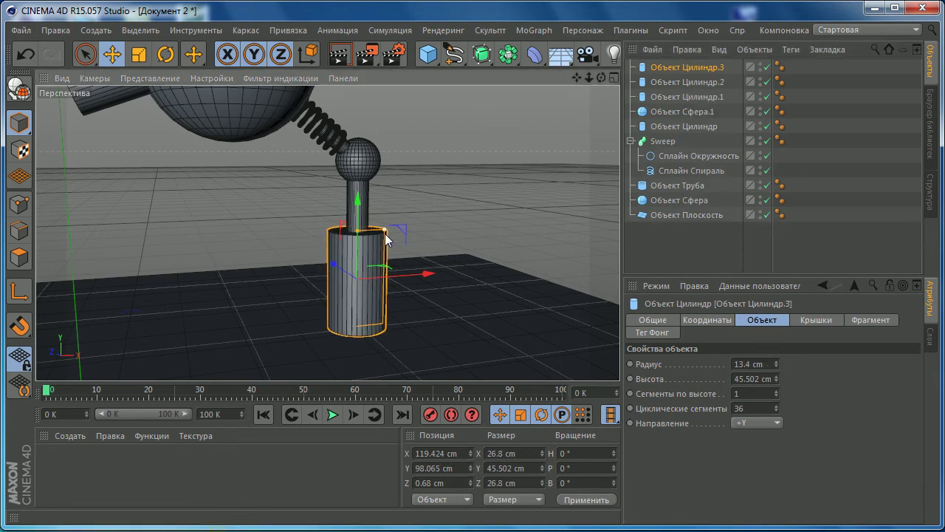
{"action": "mouse_move", "coordinate": [360, 208]}
{"action": "left_mouse_down"}
{"action": "mouse_move", "coordinate": [354, 157]}
{"action": "mouse_move", "coordinate": [361, 185]}
{"action": "left_mouse_up"}
{"action": "scroll", "coordinate": [355, 207], "scroll_direction": "down", "scroll_amount": 3}
{"action": "scroll", "coordinate": [356, 192], "scroll_direction": "down", "scroll_amount": 1}
{"action": "scroll", "coordinate": [355, 177], "scroll_direction": "up", "scroll_amount": 1}
{"action": "left_click", "coordinate": [359, 291]}
{"action": "scroll", "coordinate": [363, 274], "scroll_direction": "up", "scroll_amount": 2}
{"action": "scroll", "coordinate": [361, 214], "scroll_direction": "up", "scroll_amount": 1}
{"action": "left_click", "coordinate": [361, 185]}
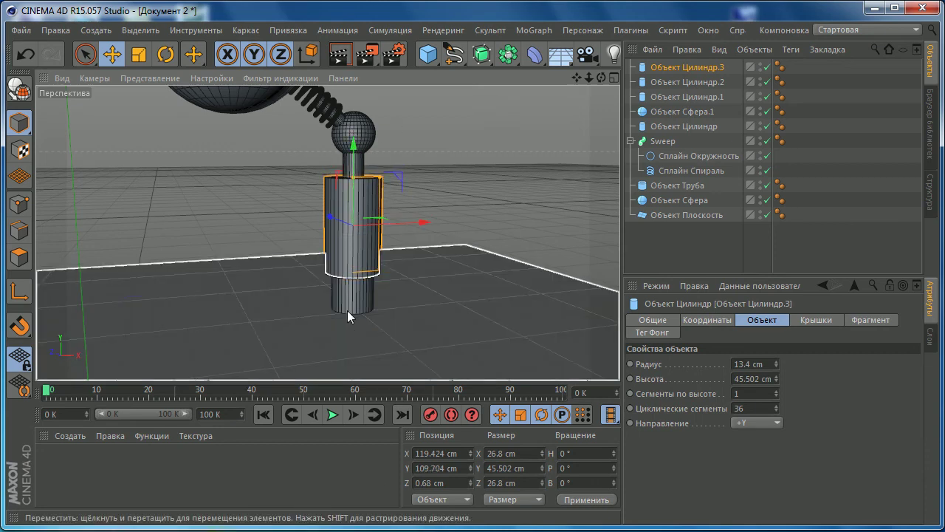
{"action": "mouse_move", "coordinate": [333, 247]}
{"action": "right_mouse_down", "text": "alt"}
{"action": "mouse_move", "coordinate": [433, 165]}
{"action": "mouse_move", "coordinate": [338, 240]}
{"action": "mouse_move", "coordinate": [364, 219]}
{"action": "mouse_move", "coordinate": [362, 185]}
{"action": "right_mouse_up", "text": "alt"}
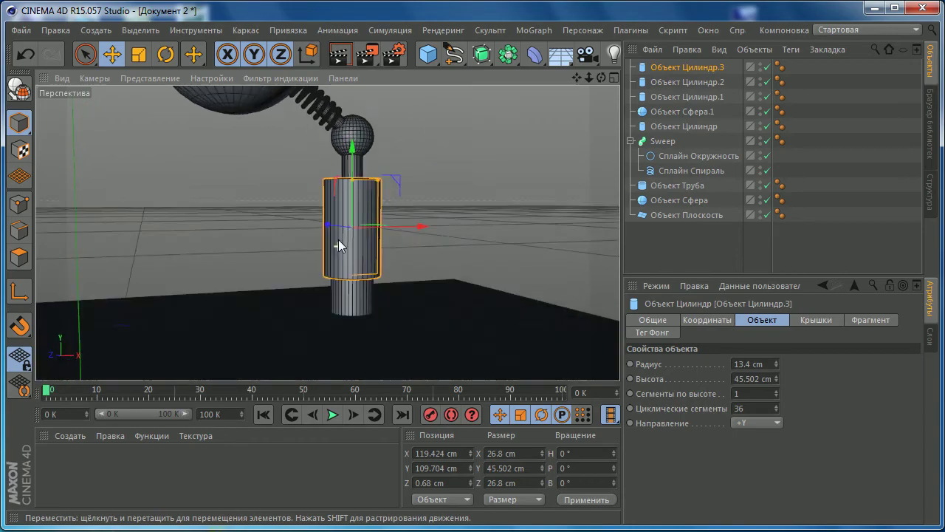
{"action": "left_click_drag", "start_coordinate": [362, 186], "coordinate": [361, 179], "text": "alt"}
{"action": "right_click_drag", "start_coordinate": [361, 179], "coordinate": [331, 267], "text": "alt"}
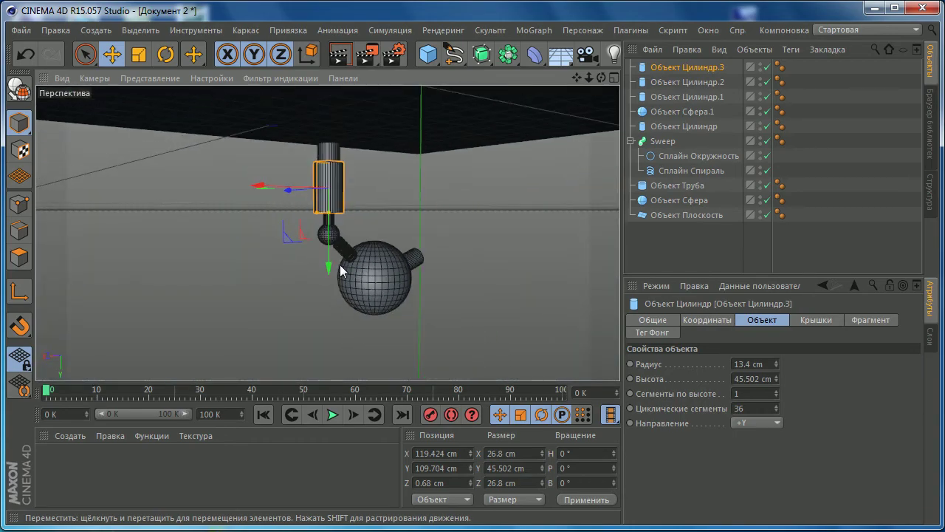
{"action": "mouse_move", "coordinate": [331, 267]}
{"action": "left_mouse_down", "text": "alt"}
{"action": "mouse_move", "coordinate": [342, 265]}
{"action": "mouse_move", "coordinate": [401, 336]}
{"action": "mouse_move", "coordinate": [335, 270]}
{"action": "mouse_move", "coordinate": [330, 167]}
{"action": "mouse_move", "coordinate": [310, 256]}
{"action": "mouse_move", "coordinate": [274, 293]}
{"action": "mouse_move", "coordinate": [310, 127]}
{"action": "mouse_move", "coordinate": [323, 179]}
{"action": "mouse_move", "coordinate": [258, 207]}
{"action": "mouse_move", "coordinate": [258, 226]}
{"action": "mouse_move", "coordinate": [323, 219]}
{"action": "mouse_move", "coordinate": [323, 206]}
{"action": "mouse_move", "coordinate": [362, 203]}
{"action": "mouse_move", "coordinate": [329, 184]}
{"action": "mouse_move", "coordinate": [141, 158]}
{"action": "mouse_move", "coordinate": [269, 138]}
{"action": "mouse_move", "coordinate": [211, 250]}
{"action": "mouse_move", "coordinate": [240, 230]}
{"action": "left_mouse_up", "text": "alt"}
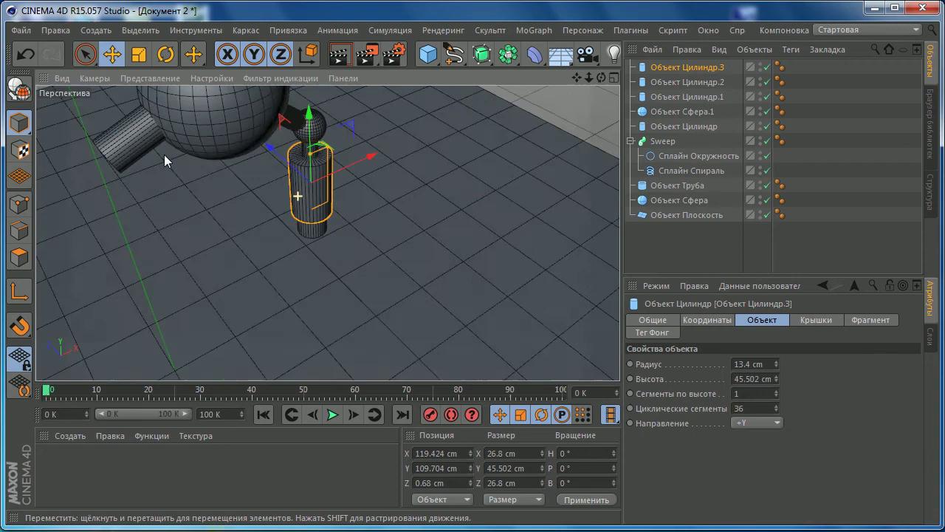
- Disable the floor plane Объект Плоскость and reframe the whole lamp
{"action": "scroll", "coordinate": [208, 129], "scroll_direction": "down", "scroll_amount": 3}
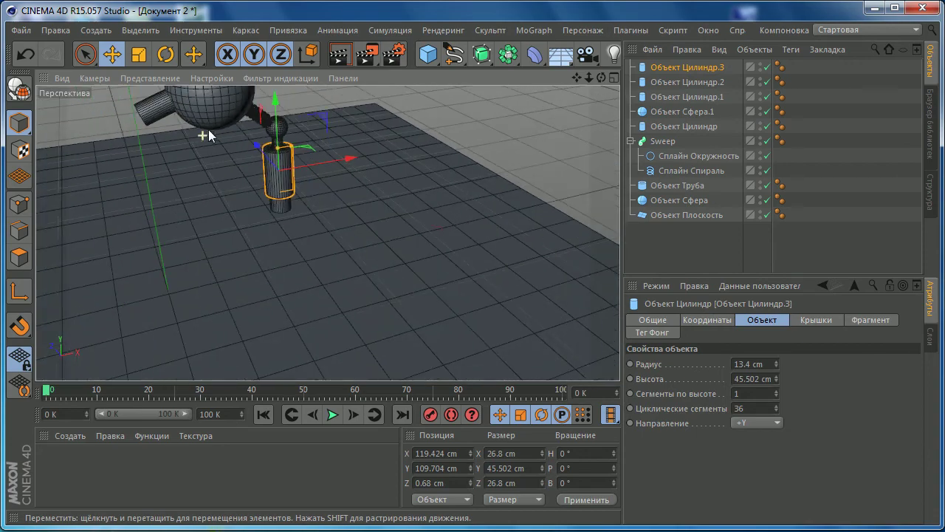
{"action": "scroll", "coordinate": [249, 188], "scroll_direction": "up", "scroll_amount": 3}
{"action": "scroll", "coordinate": [229, 207], "scroll_direction": "up", "scroll_amount": 3}
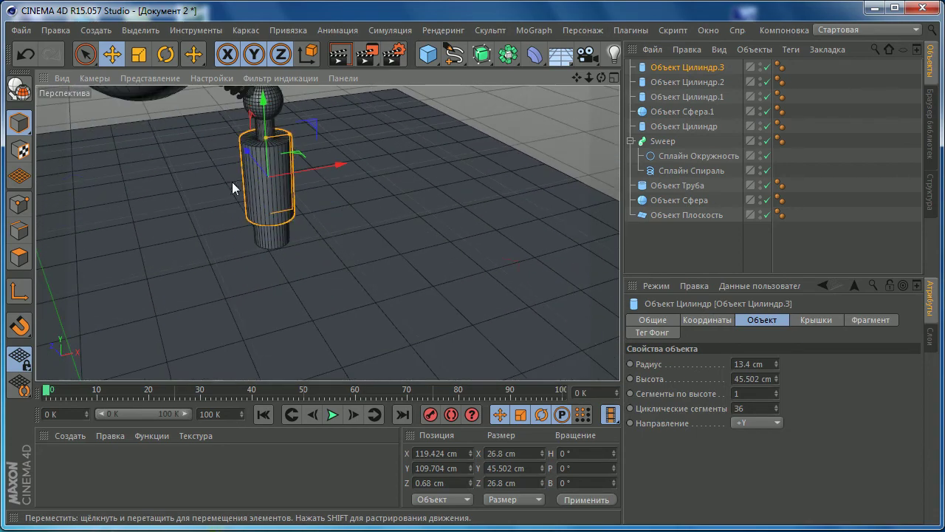
{"action": "scroll", "coordinate": [244, 193], "scroll_direction": "up", "scroll_amount": 3}
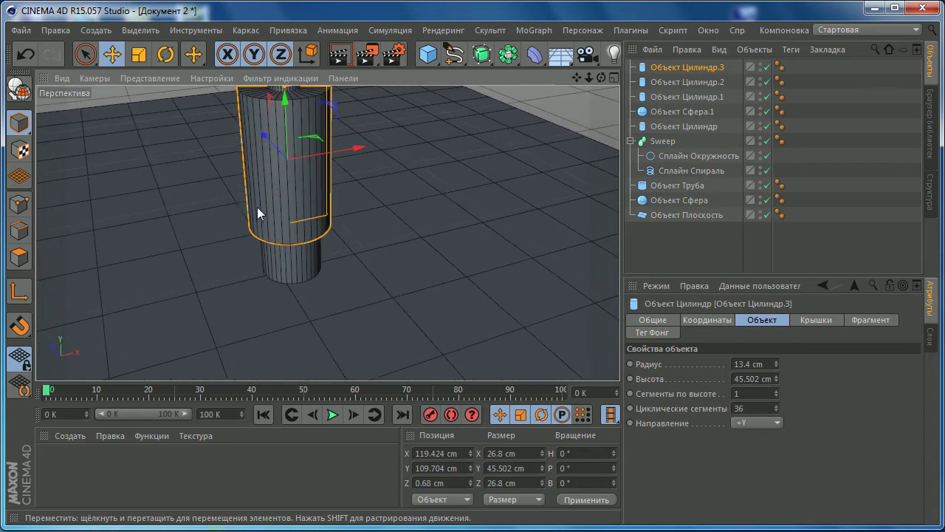
{"action": "scroll", "coordinate": [291, 208], "scroll_direction": "up", "scroll_amount": 2}
{"action": "scroll", "coordinate": [284, 243], "scroll_direction": "down", "scroll_amount": 1}
{"action": "scroll", "coordinate": [282, 237], "scroll_direction": "up", "scroll_amount": 2}
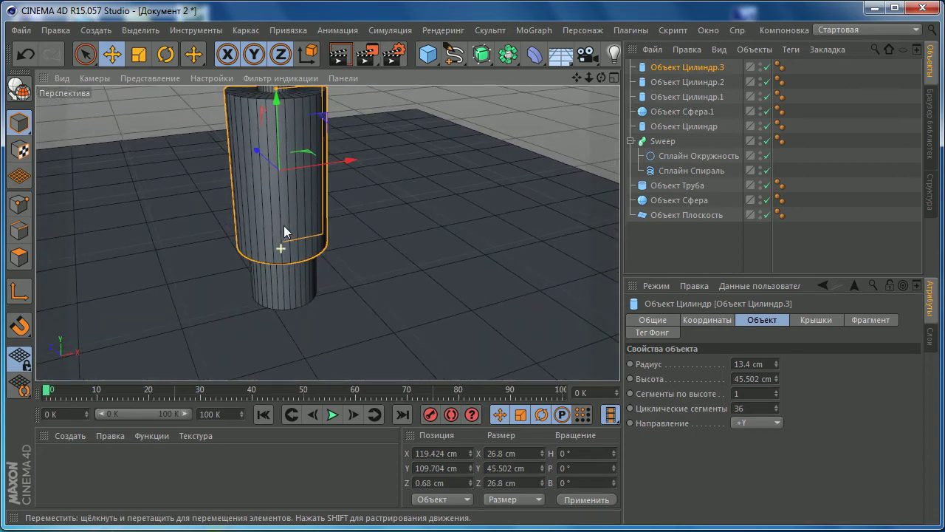
{"action": "left_click", "coordinate": [766, 215]}
{"action": "mouse_move", "coordinate": [474, 236]}
{"action": "left_mouse_down", "text": "alt"}
{"action": "mouse_move", "coordinate": [403, 231]}
{"action": "mouse_move", "coordinate": [375, 203]}
{"action": "left_mouse_up", "text": "alt"}
{"action": "scroll", "coordinate": [361, 224], "scroll_direction": "down", "scroll_amount": 2}
{"action": "scroll", "coordinate": [390, 229], "scroll_direction": "down", "scroll_amount": 2}
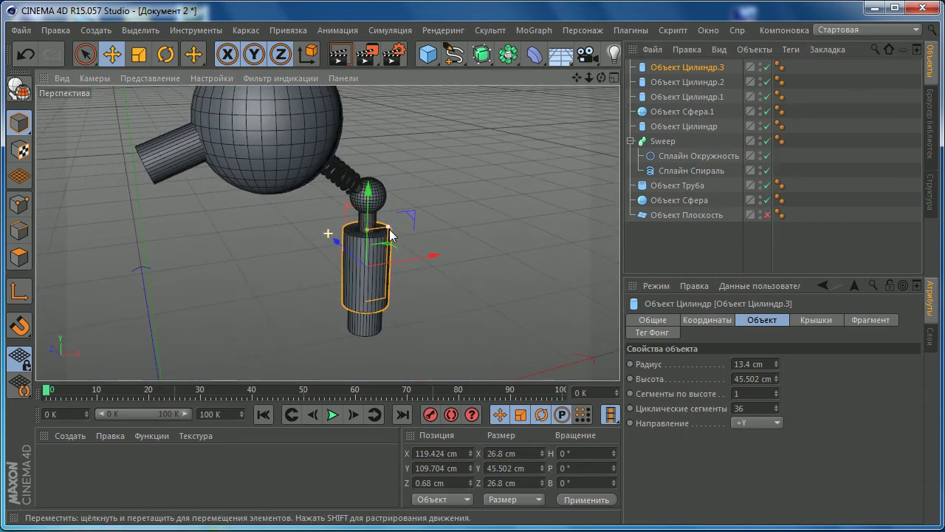
{"action": "scroll", "coordinate": [389, 229], "scroll_direction": "down", "scroll_amount": 1}
{"action": "scroll", "coordinate": [330, 199], "scroll_direction": "down", "scroll_amount": 1}
{"action": "mouse_move", "coordinate": [330, 200]}
{"action": "left_mouse_down", "text": "alt"}
{"action": "mouse_move", "coordinate": [361, 164]}
{"action": "mouse_move", "coordinate": [330, 190]}
{"action": "left_mouse_up", "text": "alt"}
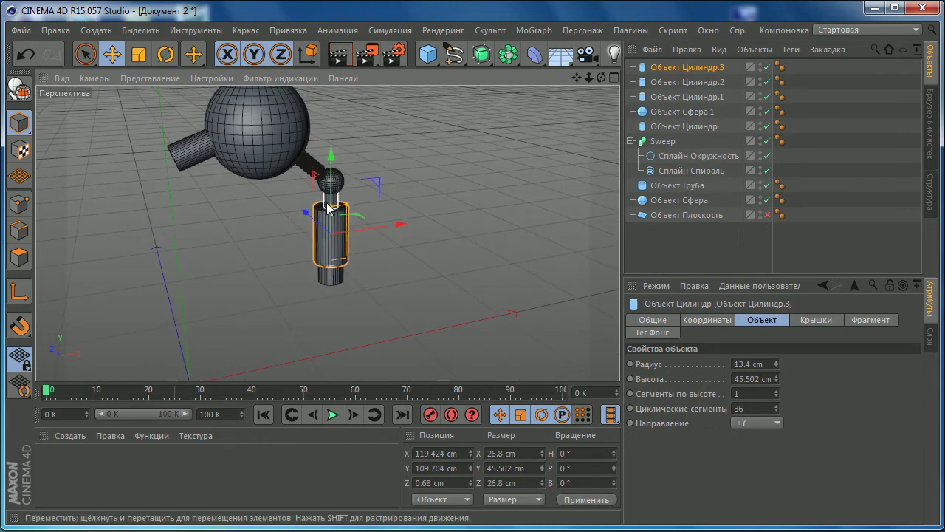
- Select all three arm cylinders Цилиндр.1–3 together
{"action": "left_click", "coordinate": [330, 201]}
{"action": "left_click", "coordinate": [338, 286], "text": "shift"}
{"action": "left_click", "coordinate": [331, 238], "text": "shift"}
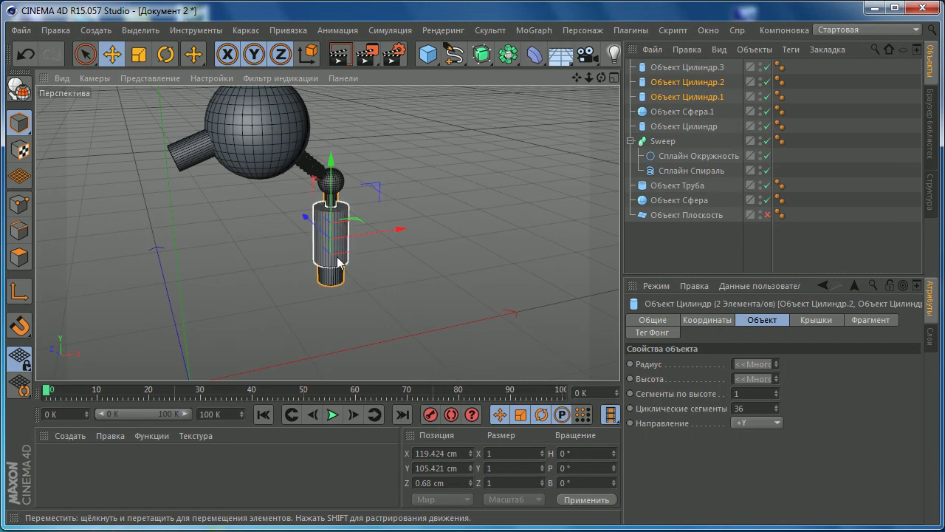
{"action": "left_click", "coordinate": [666, 97]}
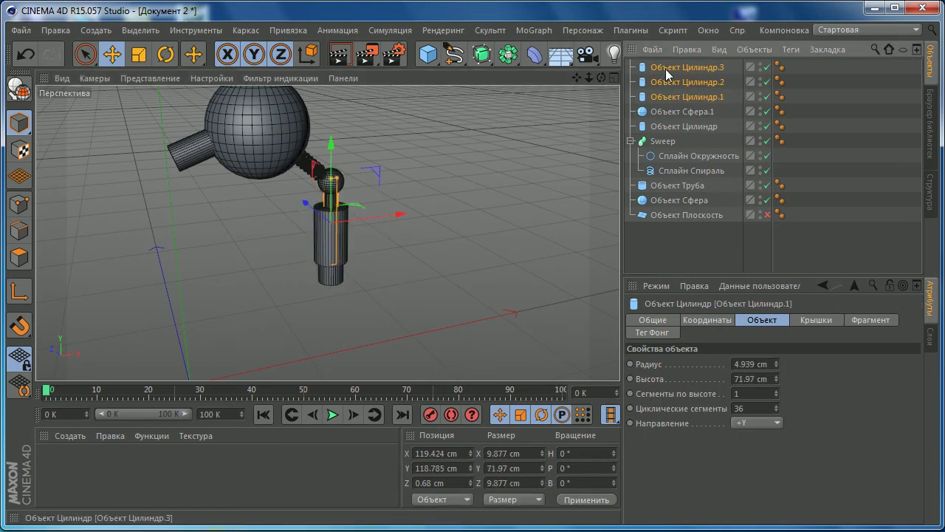
{"action": "left_click", "coordinate": [665, 69], "text": "shift"}
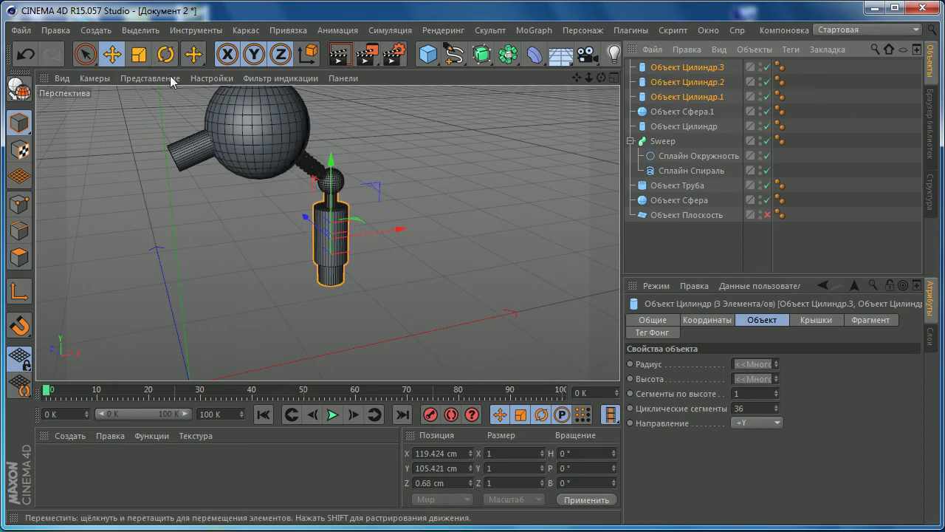
- Enlarge the three cylinders by about 3.5%, leaving the column at Y 99.975 cm
{"action": "key", "text": "t"}
{"action": "mouse_move", "coordinate": [243, 164]}
{"action": "left_mouse_down"}
{"action": "mouse_move", "coordinate": [281, 155]}
{"action": "mouse_move", "coordinate": [334, 172]}
{"action": "left_mouse_up"}
{"action": "key", "text": "e"}
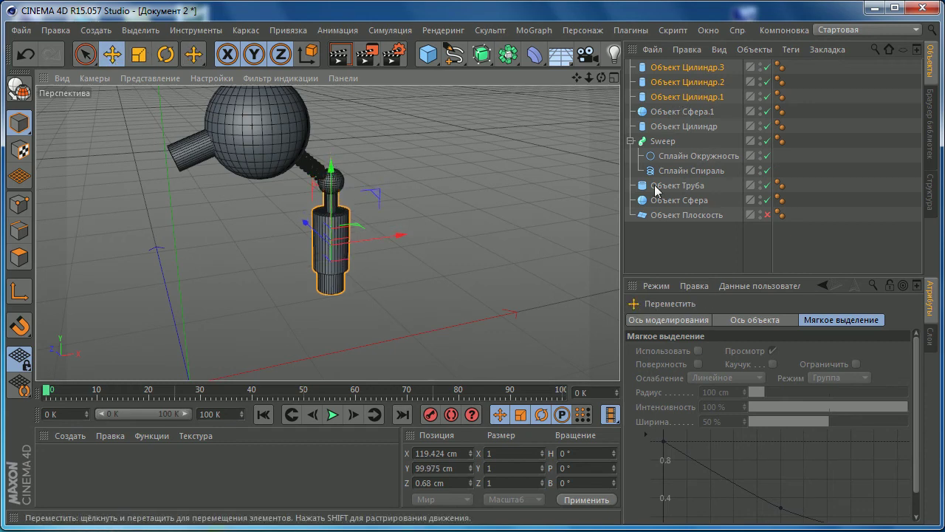
{"action": "left_click", "coordinate": [378, 237]}
{"action": "left_click_drag", "start_coordinate": [378, 237], "coordinate": [368, 245], "text": "alt"}
{"action": "scroll", "coordinate": [308, 280], "scroll_direction": "up", "scroll_amount": 5}
{"action": "scroll", "coordinate": [308, 280], "scroll_direction": "down", "scroll_amount": 5}
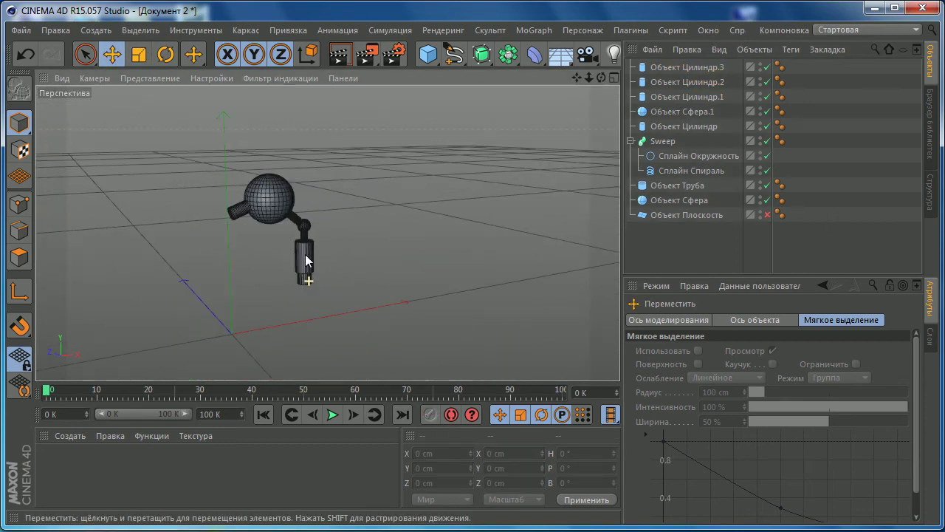
{"action": "scroll", "coordinate": [305, 273], "scroll_direction": "up", "scroll_amount": 3}
{"action": "scroll", "coordinate": [304, 296], "scroll_direction": "up", "scroll_amount": 2}
{"action": "scroll", "coordinate": [293, 276], "scroll_direction": "up", "scroll_amount": 2}
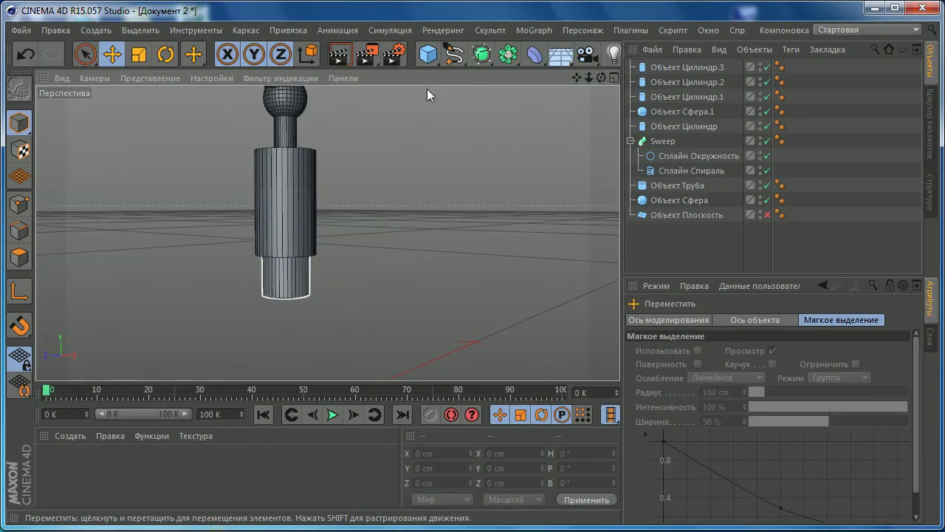
- Create a Cube and scale it down to a slim 10.655 × 48 × 6.221 cm block
{"action": "left_click_drag", "start_coordinate": [429, 55], "coordinate": [557, 68]}
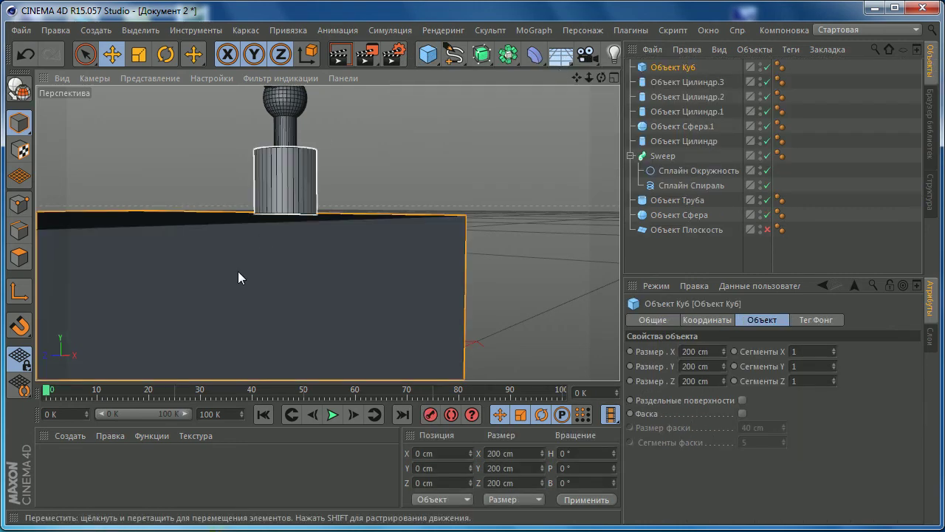
{"action": "scroll", "coordinate": [240, 279], "scroll_direction": "down", "scroll_amount": 3}
{"action": "scroll", "coordinate": [242, 287], "scroll_direction": "down", "scroll_amount": 2}
{"action": "mouse_move", "coordinate": [233, 300]}
{"action": "left_mouse_down", "text": "alt"}
{"action": "mouse_move", "coordinate": [327, 249]}
{"action": "mouse_move", "coordinate": [274, 253]}
{"action": "mouse_move", "coordinate": [236, 240]}
{"action": "mouse_move", "coordinate": [258, 268]}
{"action": "mouse_move", "coordinate": [185, 281]}
{"action": "left_mouse_up", "text": "alt"}
{"action": "left_click", "coordinate": [139, 54]}
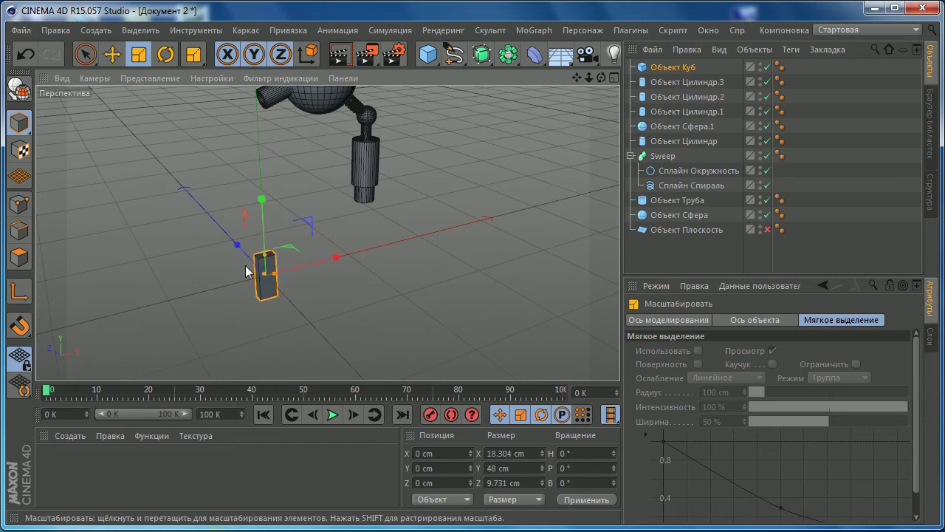
{"action": "scroll", "coordinate": [188, 187], "scroll_direction": "up", "scroll_amount": 2}
{"action": "left_click", "coordinate": [112, 54]}
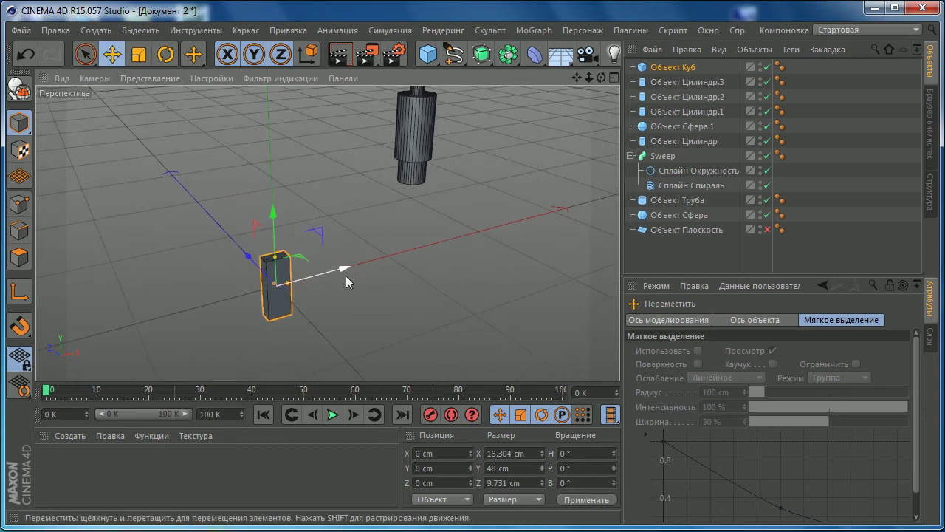
- Move the cube along X, Y and Z to stand beside the bottom of the arm cylinders
{"action": "left_click_drag", "start_coordinate": [346, 275], "coordinate": [426, 253]}
{"action": "scroll", "coordinate": [389, 235], "scroll_direction": "up", "scroll_amount": 2}
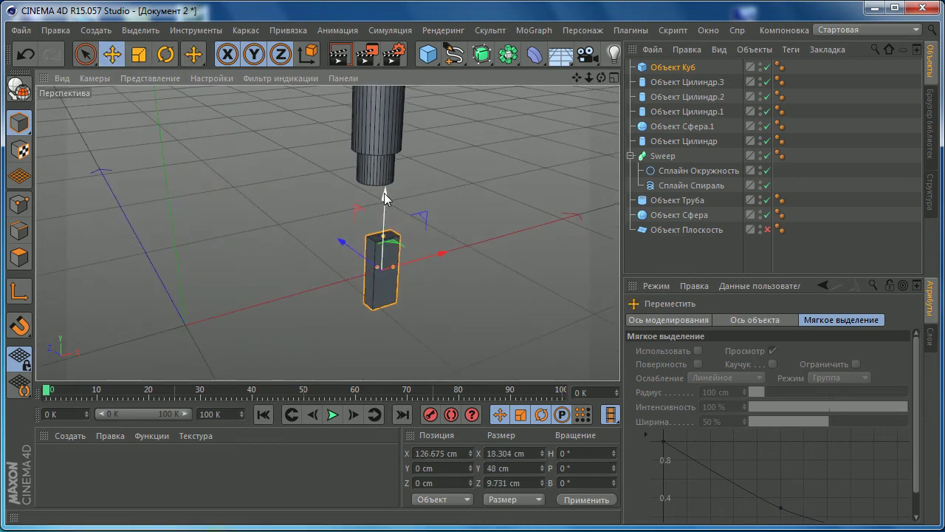
{"action": "left_click_drag", "start_coordinate": [388, 194], "coordinate": [388, 137]}
{"action": "scroll", "coordinate": [471, 154], "scroll_direction": "up", "scroll_amount": 2}
{"action": "scroll", "coordinate": [419, 187], "scroll_direction": "up", "scroll_amount": 2}
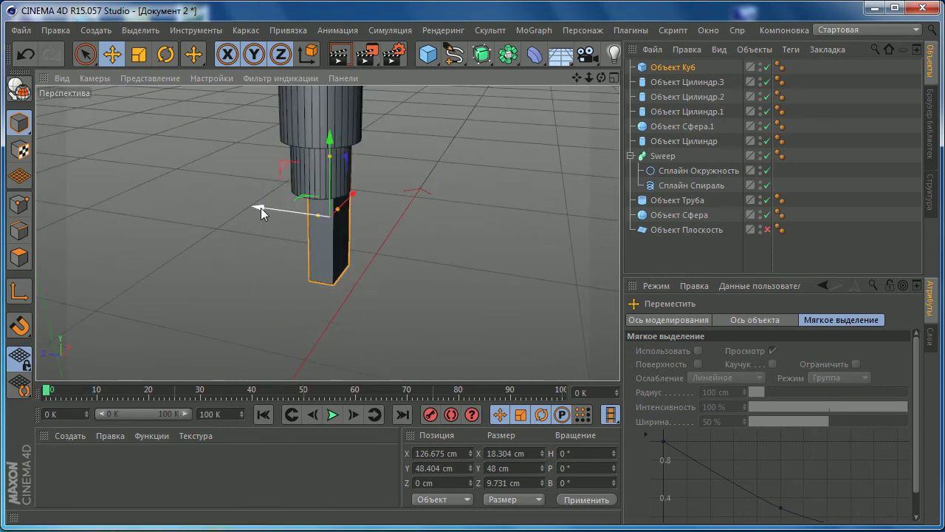
{"action": "mouse_move", "coordinate": [259, 208]}
{"action": "left_mouse_down"}
{"action": "mouse_move", "coordinate": [369, 181]}
{"action": "mouse_move", "coordinate": [372, 210]}
{"action": "mouse_move", "coordinate": [321, 226]}
{"action": "mouse_move", "coordinate": [369, 223]}
{"action": "mouse_move", "coordinate": [343, 223]}
{"action": "mouse_move", "coordinate": [518, 175]}
{"action": "mouse_move", "coordinate": [311, 209]}
{"action": "mouse_move", "coordinate": [327, 158]}
{"action": "mouse_move", "coordinate": [323, 228]}
{"action": "left_mouse_up"}
{"action": "scroll", "coordinate": [327, 222], "scroll_direction": "up", "scroll_amount": 3}
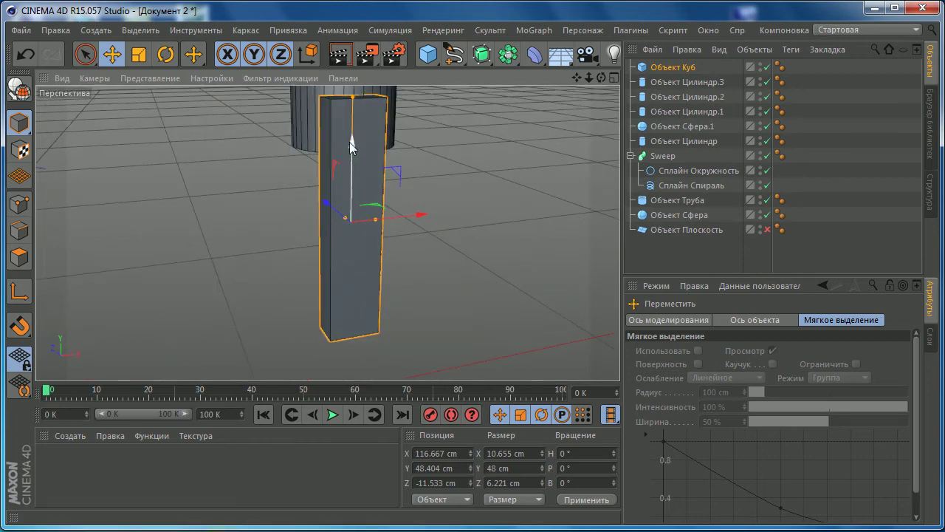
{"action": "mouse_move", "coordinate": [350, 144]}
{"action": "left_mouse_down"}
{"action": "mouse_move", "coordinate": [332, 205]}
{"action": "mouse_move", "coordinate": [418, 238]}
{"action": "left_mouse_up"}
{"action": "left_click_drag", "start_coordinate": [390, 209], "coordinate": [362, 213]}
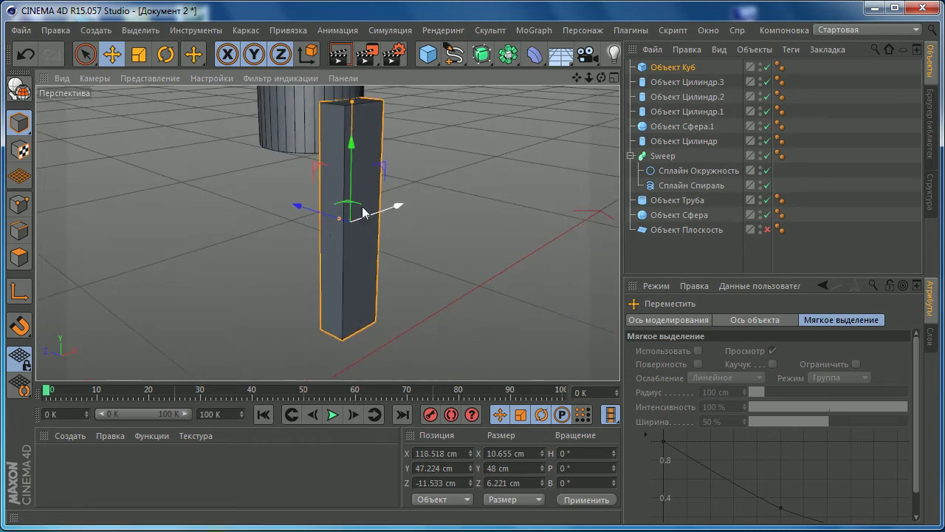
{"action": "left_click_drag", "start_coordinate": [299, 208], "coordinate": [300, 226]}
- Switch to four views and maximise the Right viewport, framed on the cube
{"action": "key", "text": "F5"}
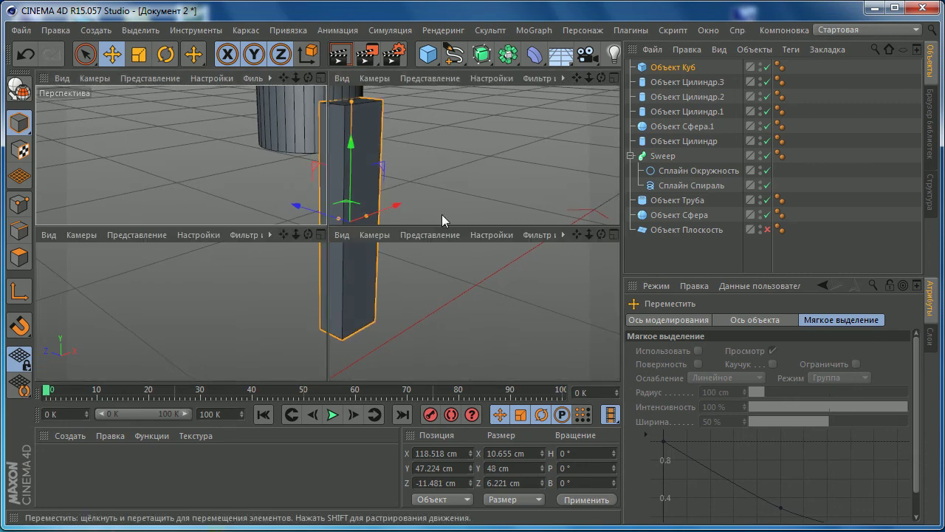
{"action": "middle_click", "coordinate": [275, 294]}
{"action": "scroll", "coordinate": [276, 294], "scroll_direction": "down", "scroll_amount": 3}
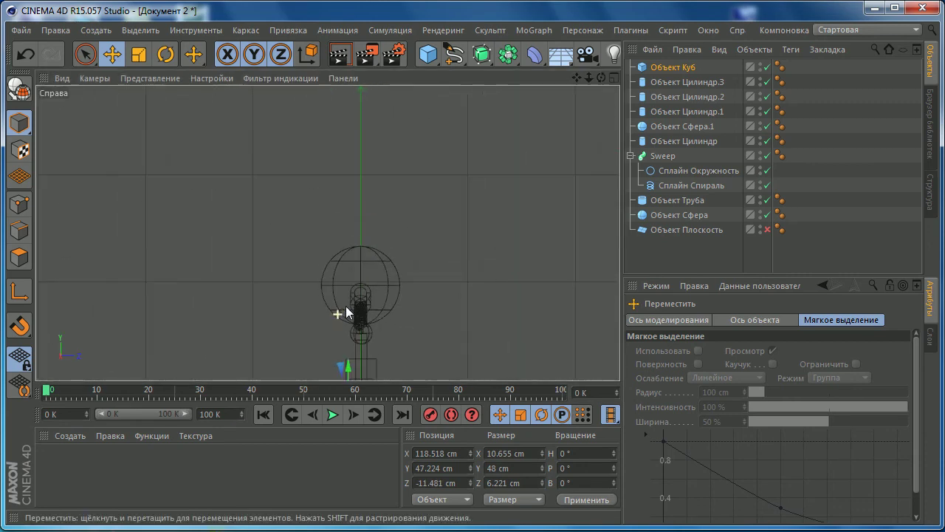
{"action": "scroll", "coordinate": [339, 196], "scroll_direction": "up", "scroll_amount": 1}
{"action": "scroll", "coordinate": [339, 196], "scroll_direction": "up", "scroll_amount": 3}
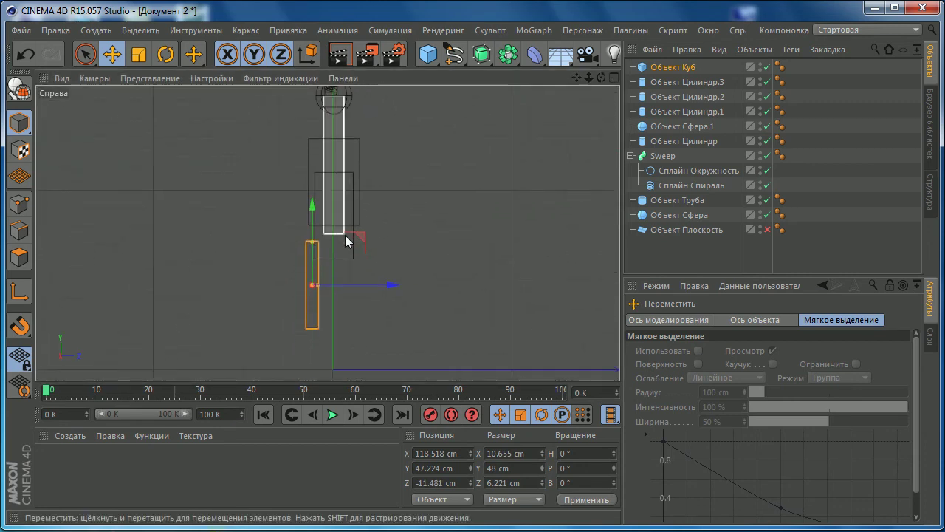
{"action": "scroll", "coordinate": [345, 238], "scroll_direction": "down", "scroll_amount": 3}
{"action": "scroll", "coordinate": [336, 254], "scroll_direction": "up", "scroll_amount": 2}
{"action": "scroll", "coordinate": [340, 229], "scroll_direction": "up", "scroll_amount": 2}
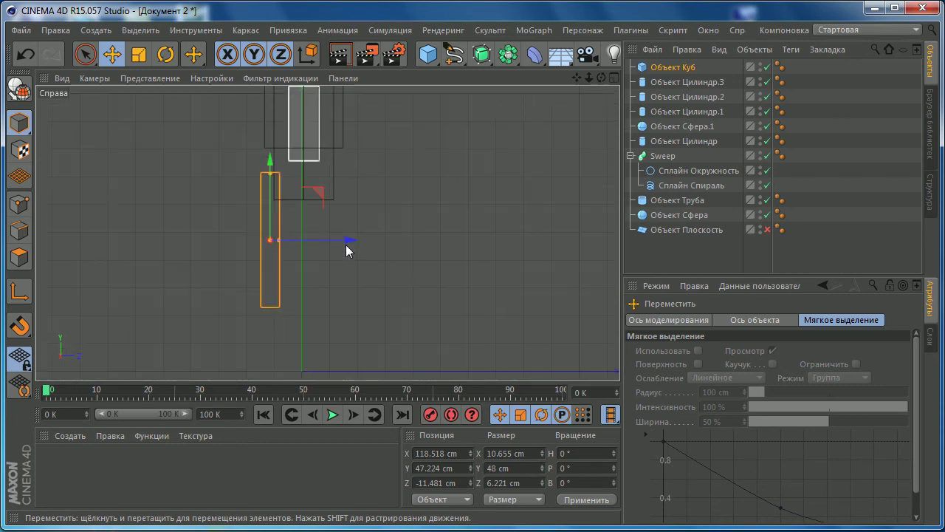
{"action": "scroll", "coordinate": [348, 249], "scroll_direction": "down", "scroll_amount": 3}
{"action": "scroll", "coordinate": [348, 222], "scroll_direction": "down", "scroll_amount": 2}
{"action": "middle_click", "coordinate": [362, 258]}
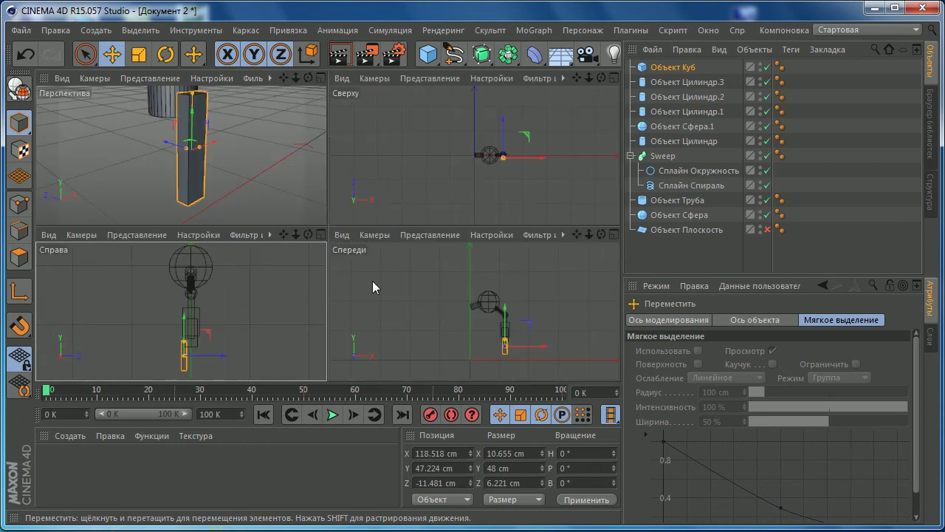
{"action": "middle_click", "coordinate": [237, 285]}
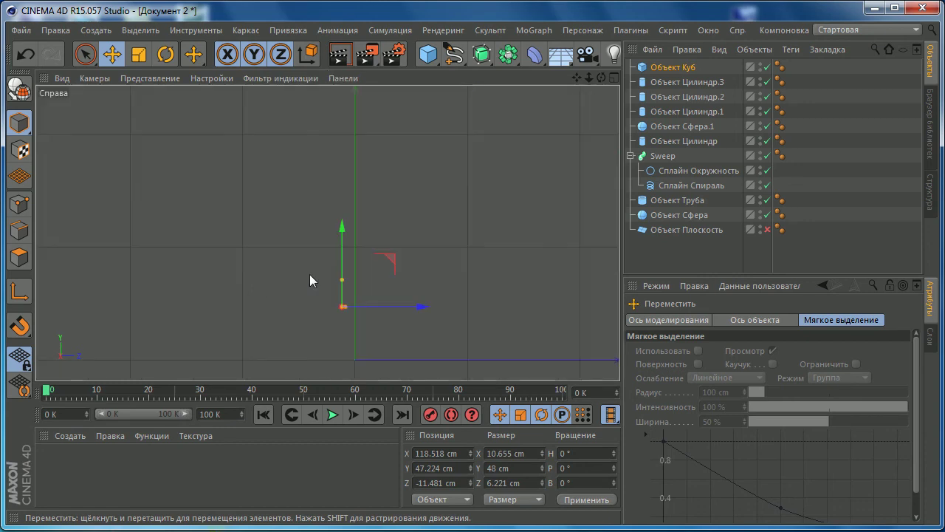
{"action": "scroll", "coordinate": [369, 282], "scroll_direction": "up", "scroll_amount": 2}
{"action": "scroll", "coordinate": [354, 303], "scroll_direction": "up", "scroll_amount": 1}
{"action": "scroll", "coordinate": [351, 266], "scroll_direction": "up", "scroll_amount": 2}
{"action": "scroll", "coordinate": [351, 229], "scroll_direction": "up", "scroll_amount": 1}
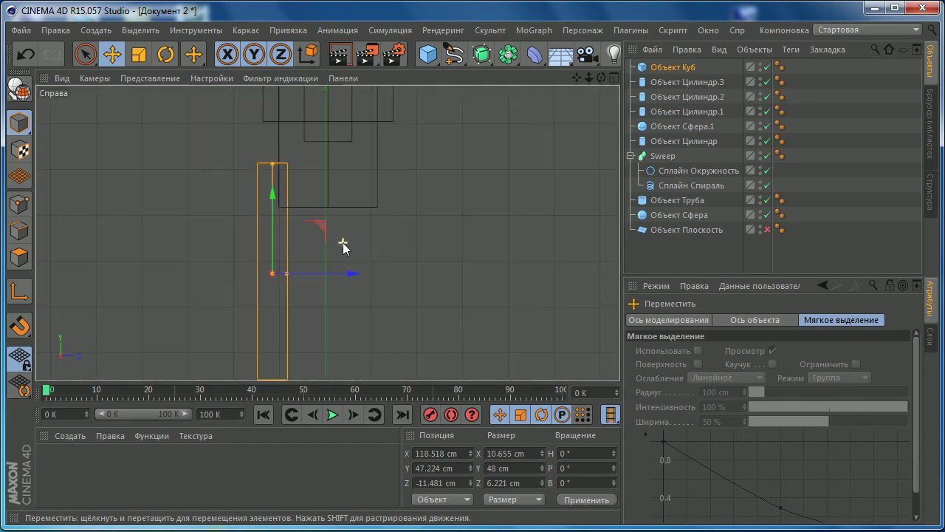
{"action": "middle_click_drag", "start_coordinate": [299, 251], "coordinate": [257, 181]}
- Pitch the cube strut 10° and slide it to Y 44.726, Z -9.18 cm
{"action": "left_click", "coordinate": [166, 59]}
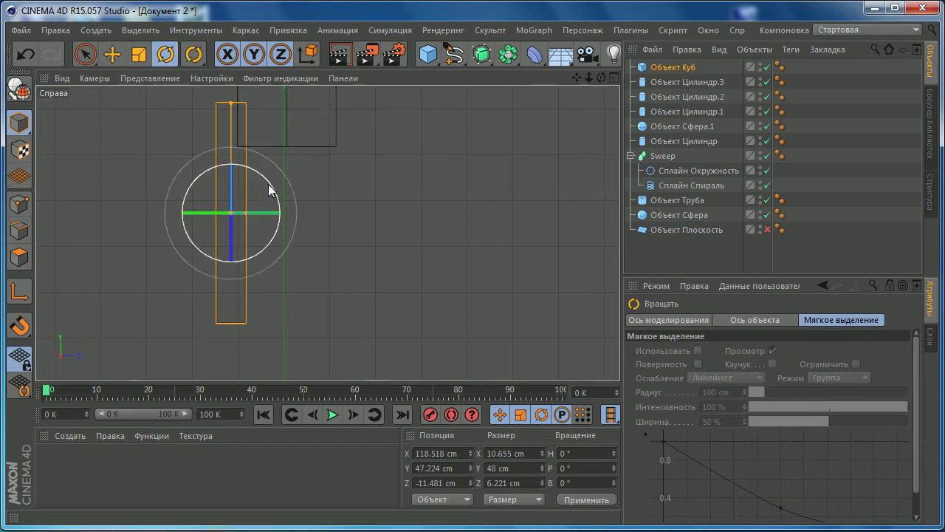
{"action": "left_click_drag", "start_coordinate": [268, 191], "coordinate": [260, 184]}
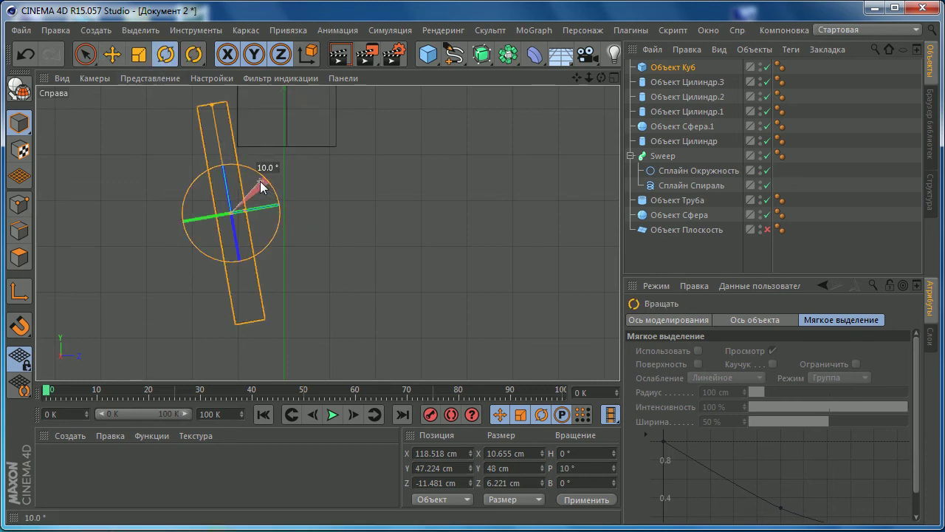
{"action": "left_click", "coordinate": [112, 54]}
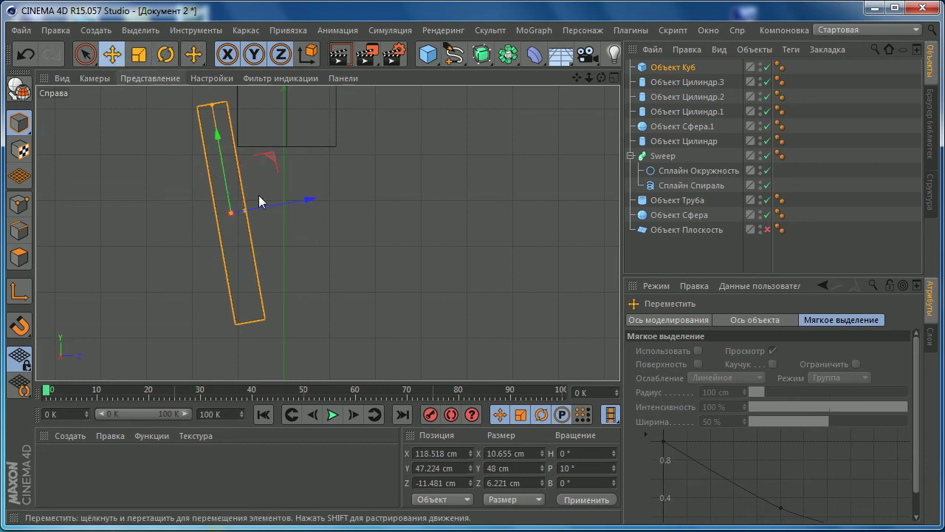
{"action": "left_click_drag", "start_coordinate": [314, 200], "coordinate": [321, 198]}
{"action": "left_click_drag", "start_coordinate": [225, 133], "coordinate": [231, 150]}
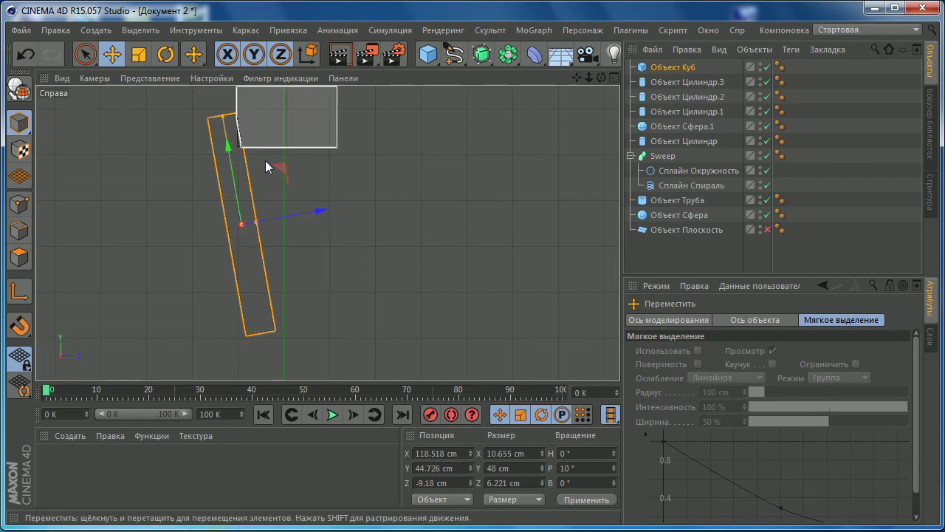
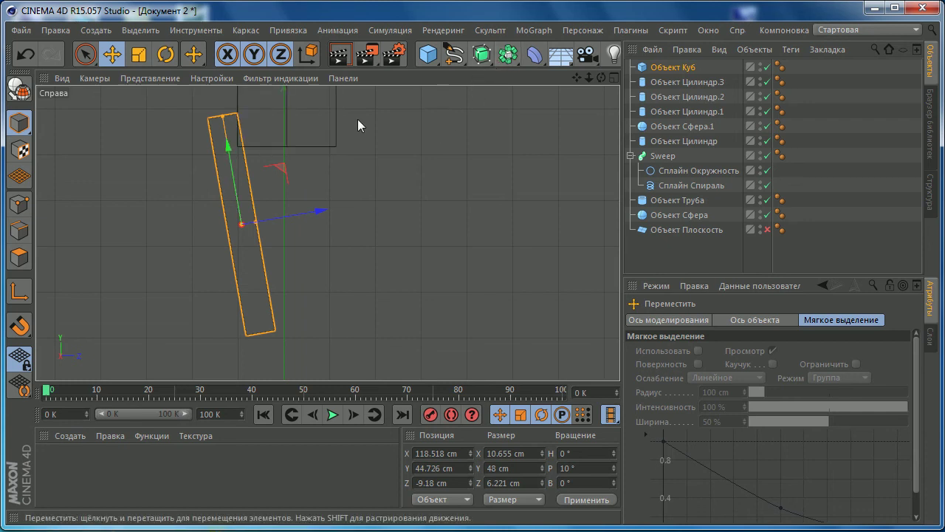
- Wrap the slanted leg box in a Symmetry object
{"action": "left_click", "coordinate": [487, 57]}
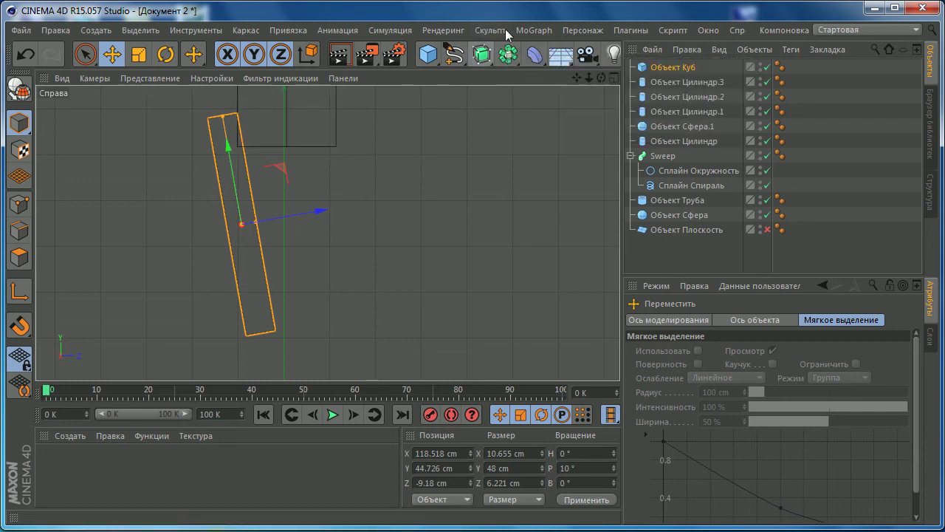
{"action": "left_click", "coordinate": [508, 54]}
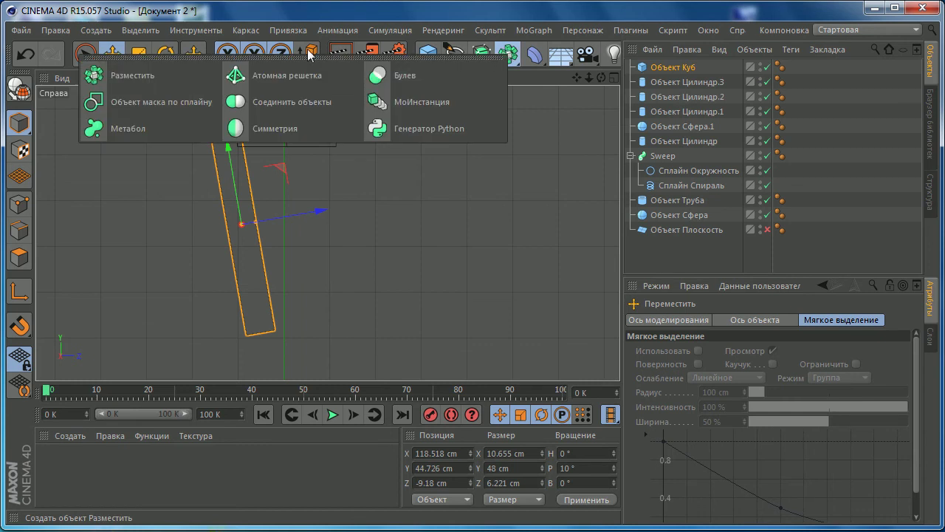
{"action": "left_click", "coordinate": [281, 127]}
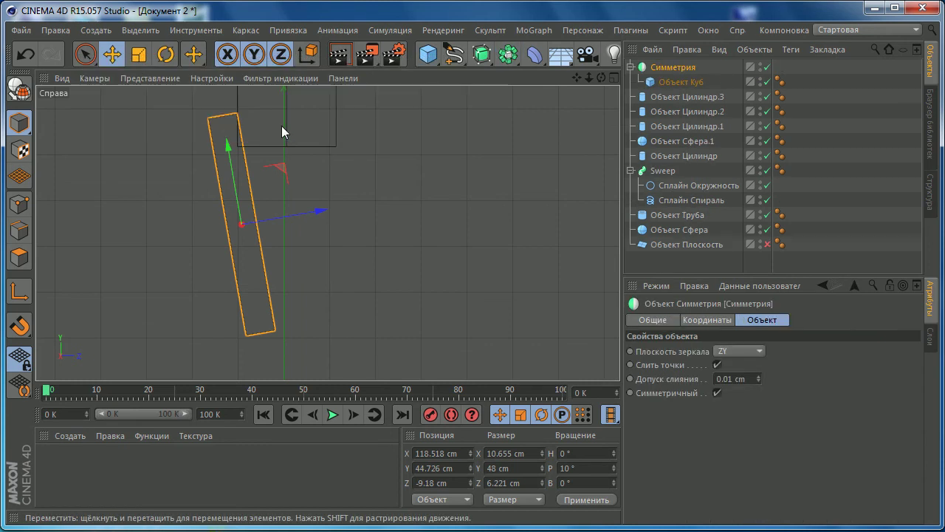
{"action": "middle_click", "coordinate": [450, 166]}
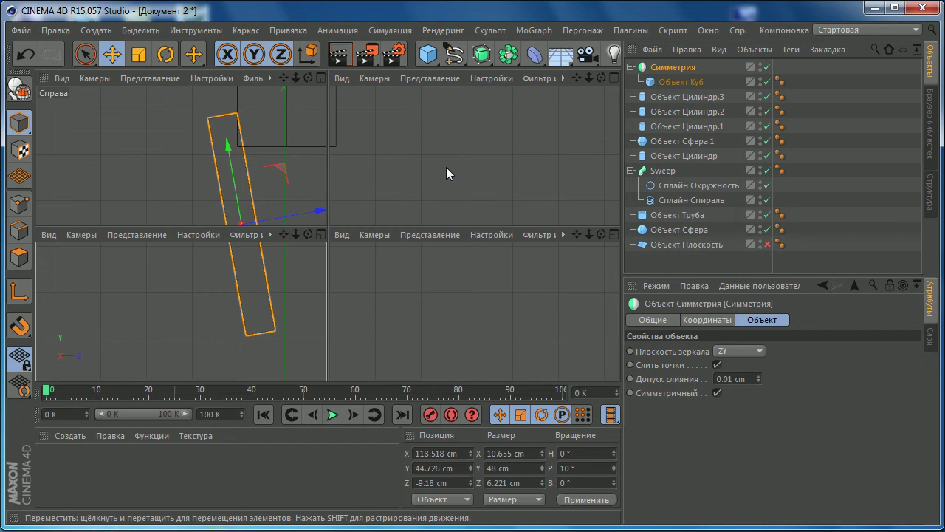
{"action": "middle_click", "coordinate": [267, 161]}
{"action": "left_click_drag", "start_coordinate": [298, 168], "coordinate": [468, 154], "text": "alt"}
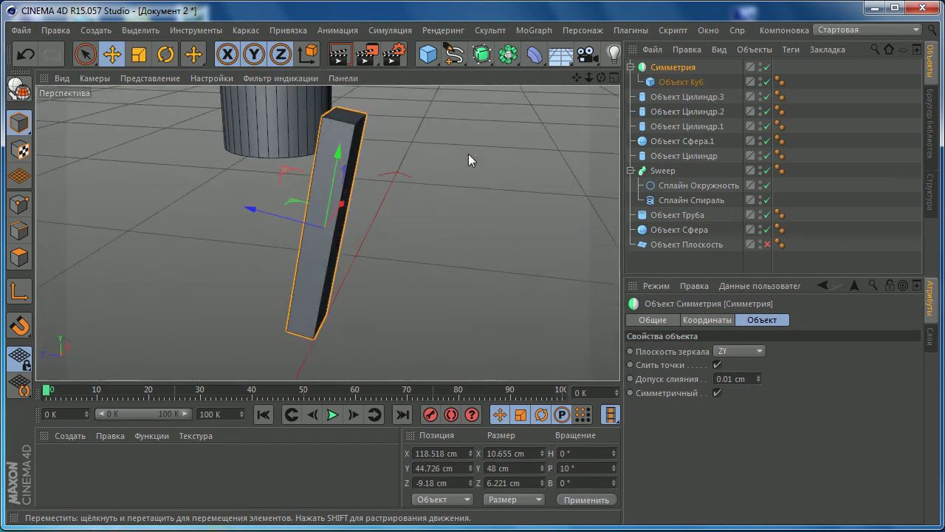
{"action": "left_click", "coordinate": [681, 82]}
{"action": "left_click", "coordinate": [19, 88]}
{"action": "key", "text": "ctrl+z"}
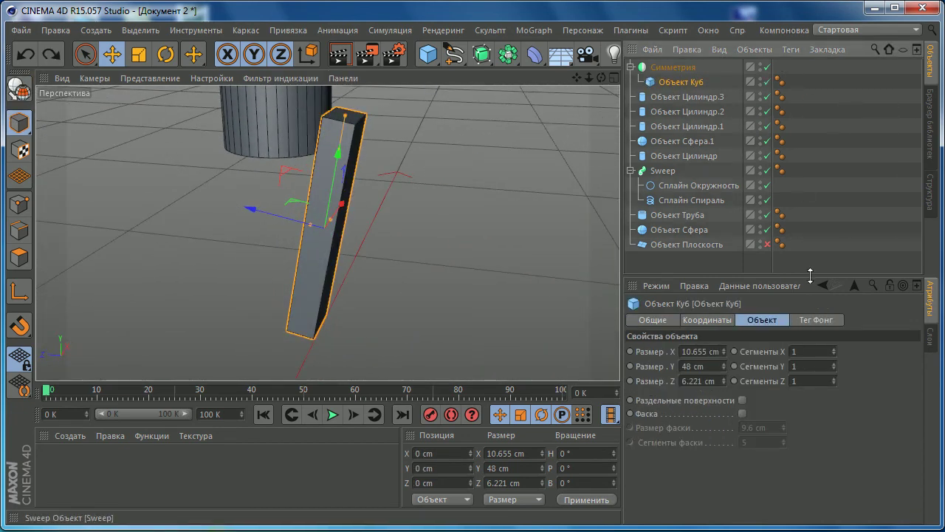
- Change the Symmetry mirror plane from ZY to XZ, then XY, and view the whole figure
{"action": "left_click", "coordinate": [686, 68]}
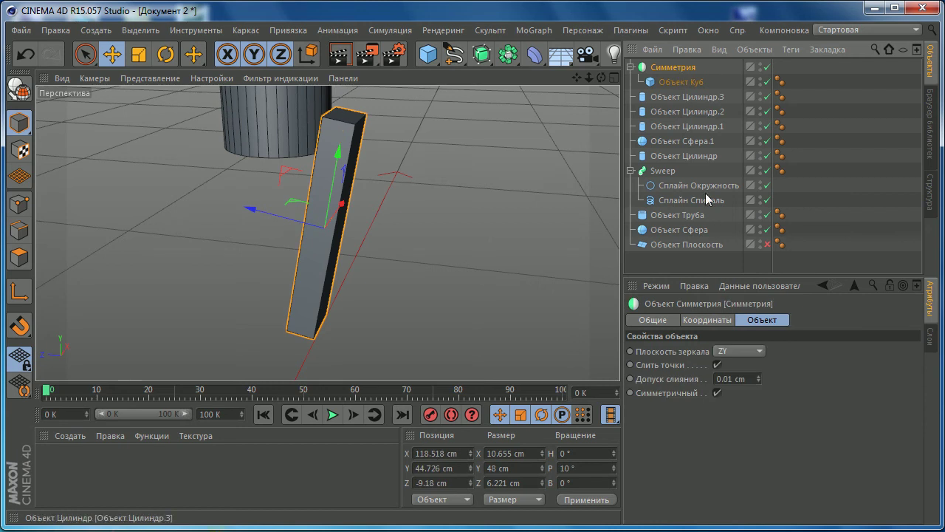
{"action": "left_click", "coordinate": [756, 352]}
{"action": "left_click", "coordinate": [756, 352]}
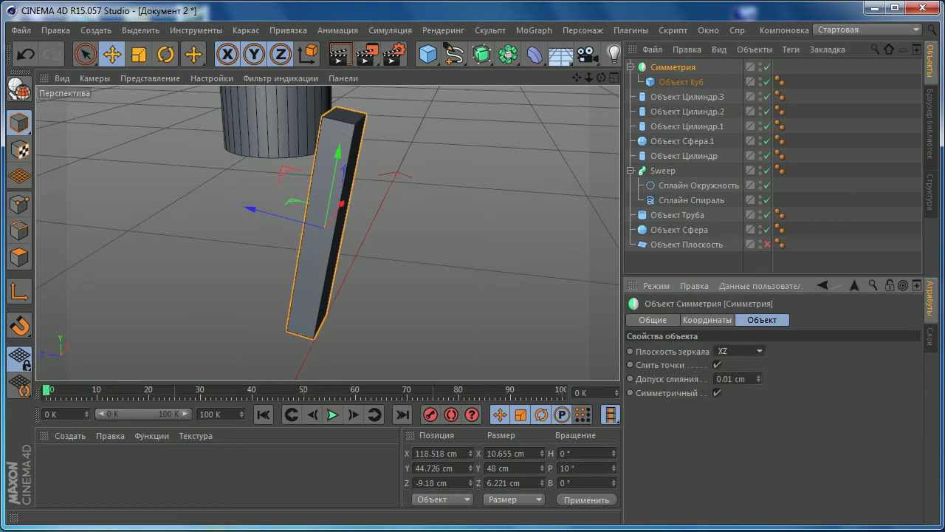
{"action": "left_click_drag", "start_coordinate": [447, 218], "coordinate": [321, 254], "text": "alt"}
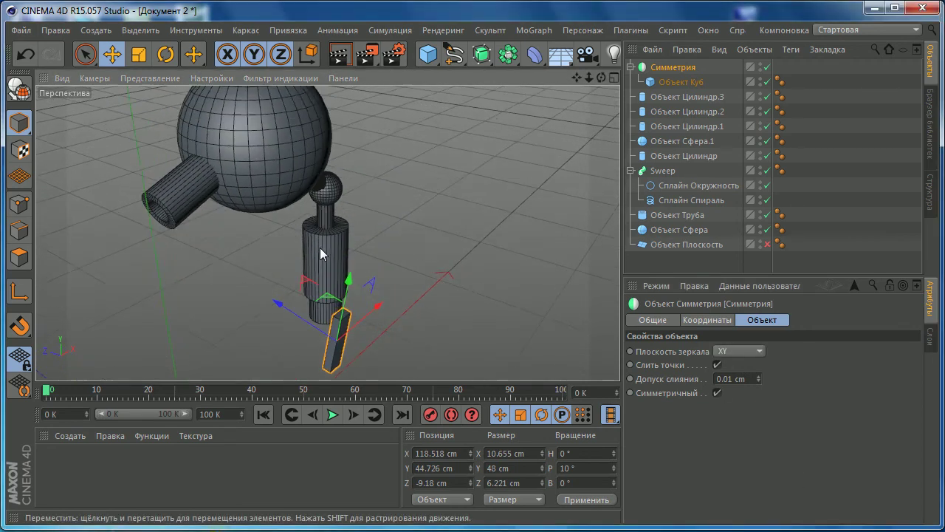
{"action": "scroll", "coordinate": [321, 254], "scroll_direction": "down", "scroll_amount": 2}
{"action": "scroll", "coordinate": [385, 220], "scroll_direction": "down", "scroll_amount": 1}
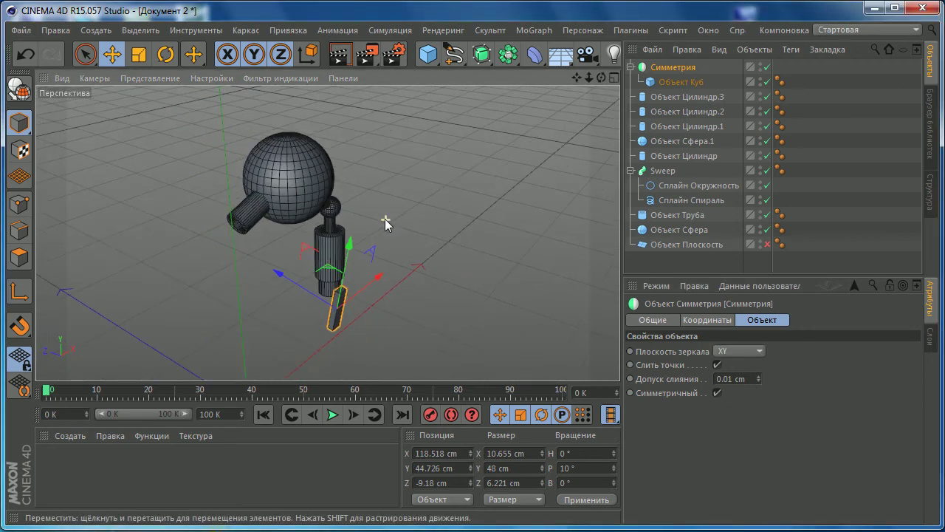
{"action": "left_click_drag", "start_coordinate": [385, 219], "coordinate": [384, 185], "text": "alt"}
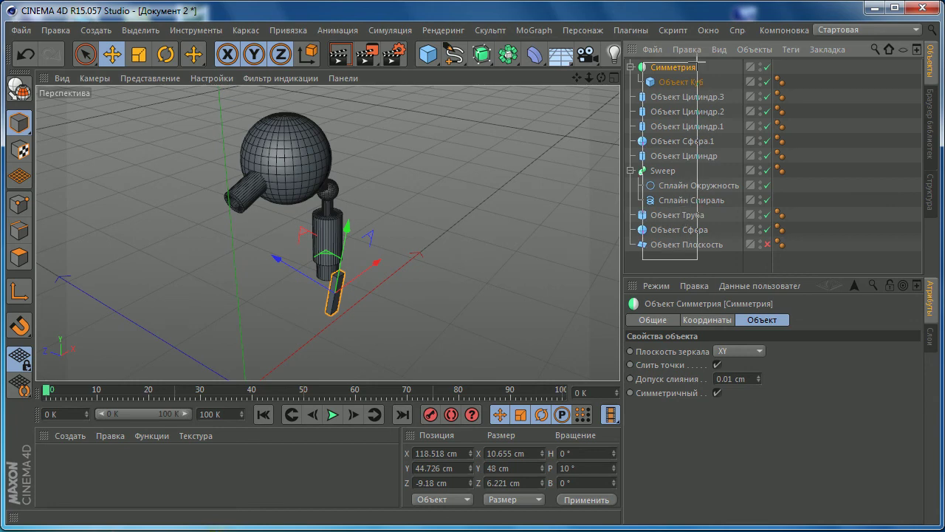
{"action": "left_click_drag", "start_coordinate": [697, 63], "coordinate": [697, 63]}
- Rotate the whole lamp figure to heading H = 90° in the Right view
{"action": "left_click", "coordinate": [166, 54]}
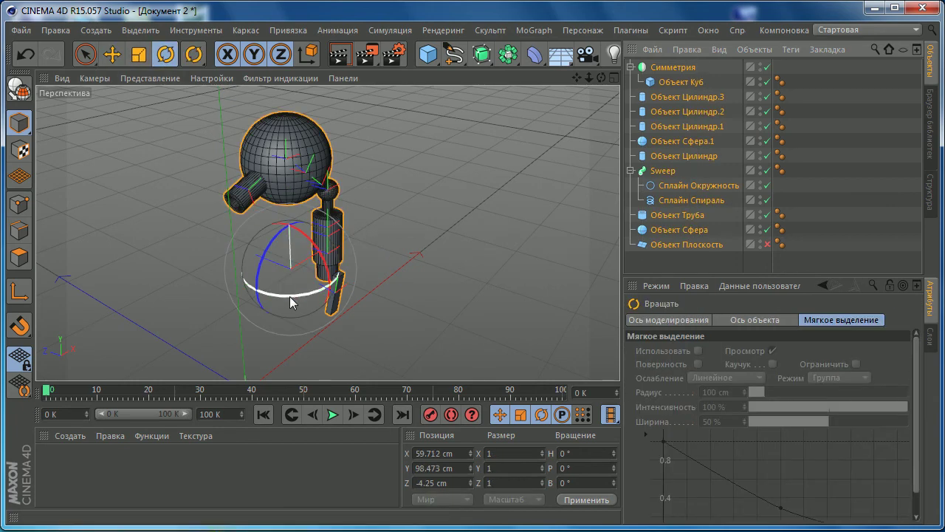
{"action": "middle_click", "coordinate": [430, 238]}
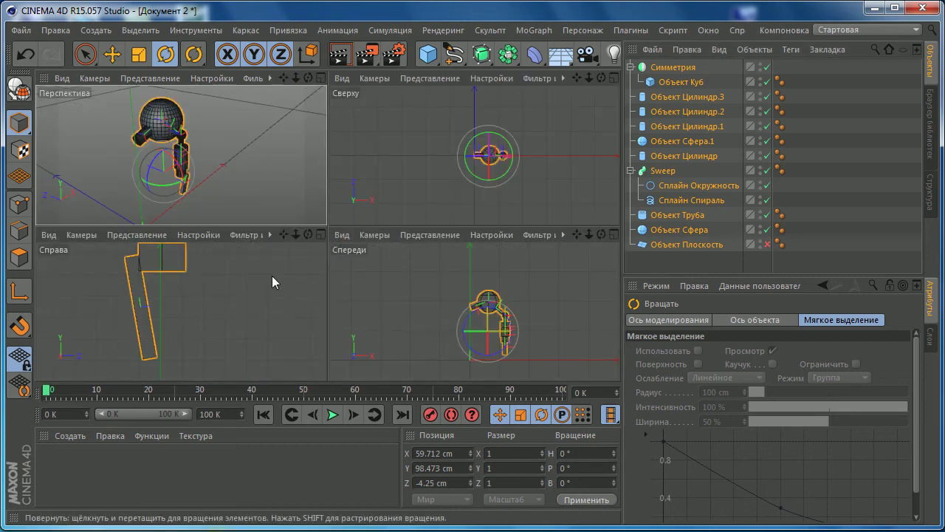
{"action": "middle_click", "coordinate": [272, 276]}
{"action": "mouse_move", "coordinate": [278, 271]}
{"action": "middle_mouse_down", "text": "alt"}
{"action": "mouse_move", "coordinate": [351, 154]}
{"action": "mouse_move", "coordinate": [352, 245]}
{"action": "mouse_move", "coordinate": [343, 226]}
{"action": "middle_mouse_up", "text": "alt"}
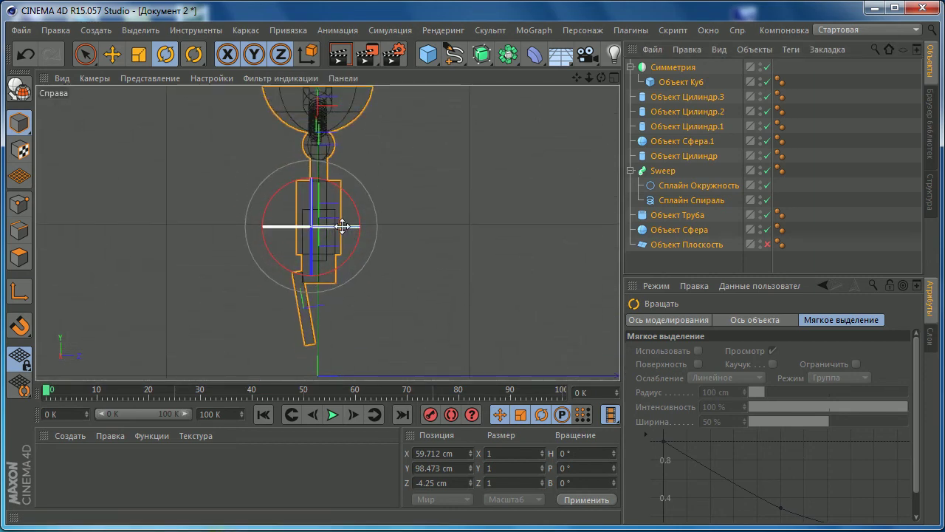
{"action": "mouse_move", "coordinate": [342, 226]}
{"action": "left_mouse_down"}
{"action": "mouse_move", "coordinate": [272, 222]}
{"action": "mouse_move", "coordinate": [503, 233]}
{"action": "left_mouse_up"}
- Inspect the turned figure in perspective and return to the Move tool
{"action": "middle_click", "coordinate": [422, 204]}
{"action": "middle_click", "coordinate": [278, 183]}
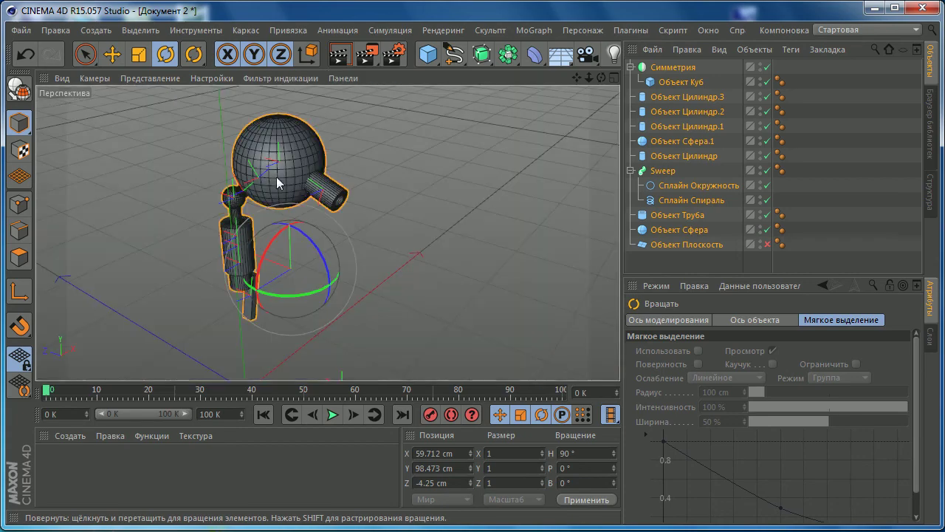
{"action": "mouse_move", "coordinate": [316, 198]}
{"action": "left_mouse_down", "text": "alt"}
{"action": "mouse_move", "coordinate": [127, 205]}
{"action": "mouse_move", "coordinate": [360, 209]}
{"action": "left_mouse_up", "text": "alt"}
{"action": "scroll", "coordinate": [361, 208], "scroll_direction": "down", "scroll_amount": 3}
{"action": "left_click", "coordinate": [113, 54]}
{"action": "scroll", "coordinate": [246, 222], "scroll_direction": "down", "scroll_amount": 2}
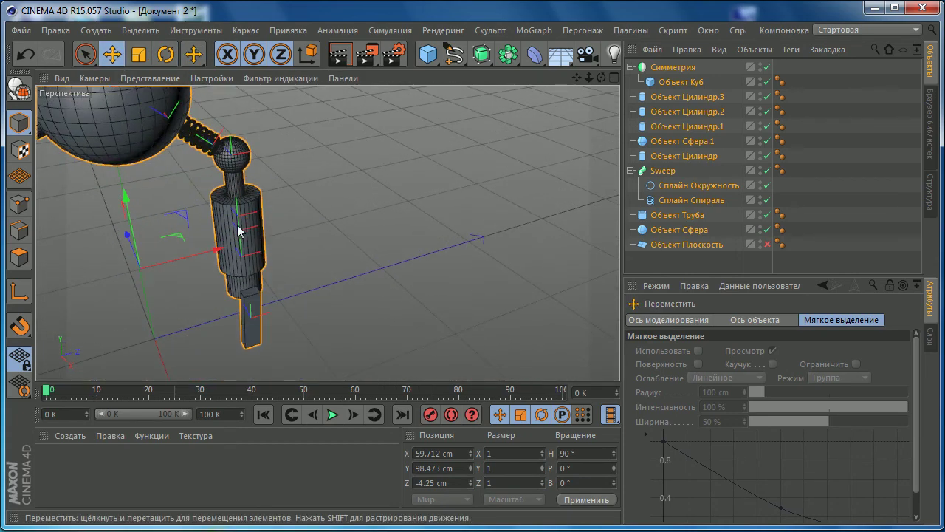
{"action": "scroll", "coordinate": [246, 260], "scroll_direction": "down", "scroll_amount": 2}
{"action": "scroll", "coordinate": [245, 260], "scroll_direction": "down", "scroll_amount": 2}
{"action": "scroll", "coordinate": [268, 196], "scroll_direction": "down", "scroll_amount": 2}
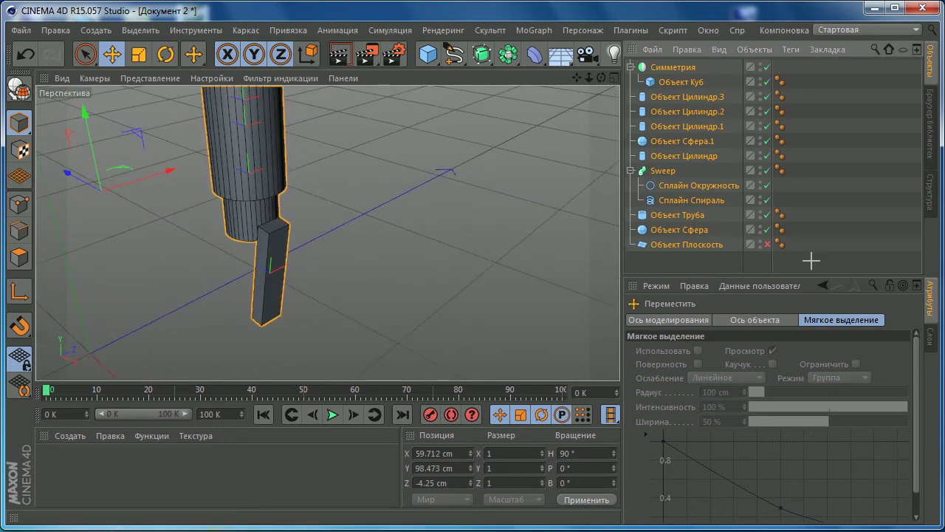
- Set the Symmetry object's mirror plane back to ZY
{"action": "left_click", "coordinate": [808, 259]}
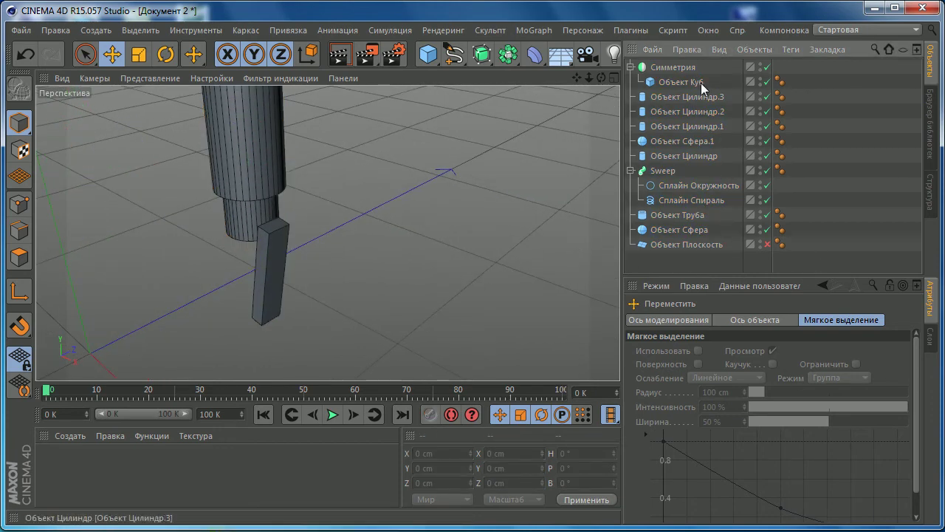
{"action": "left_click", "coordinate": [673, 81]}
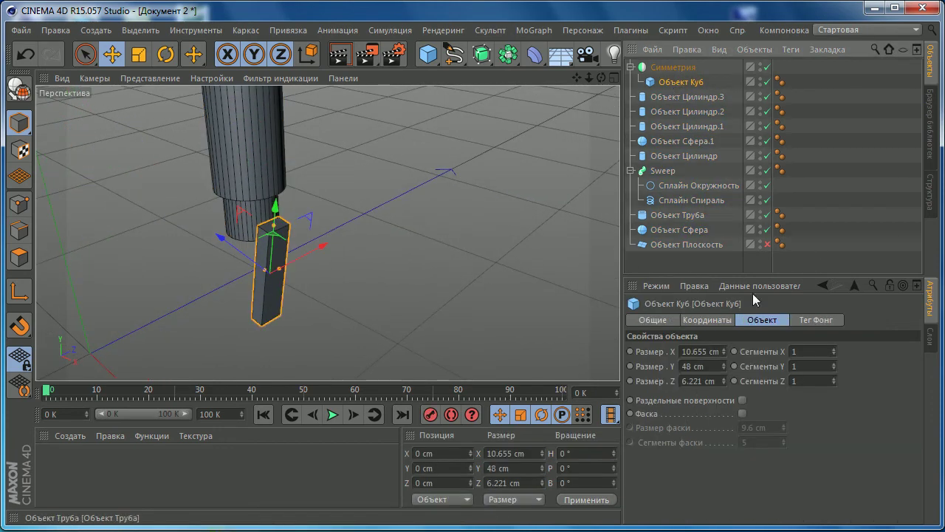
{"action": "left_click", "coordinate": [684, 67]}
{"action": "left_click", "coordinate": [751, 350]}
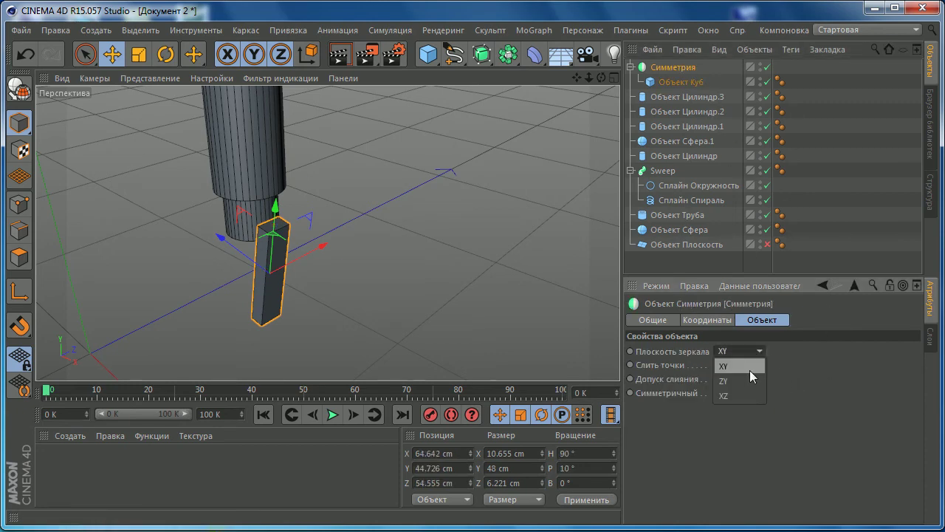
{"action": "left_click_drag", "start_coordinate": [394, 226], "coordinate": [573, 359], "text": "alt"}
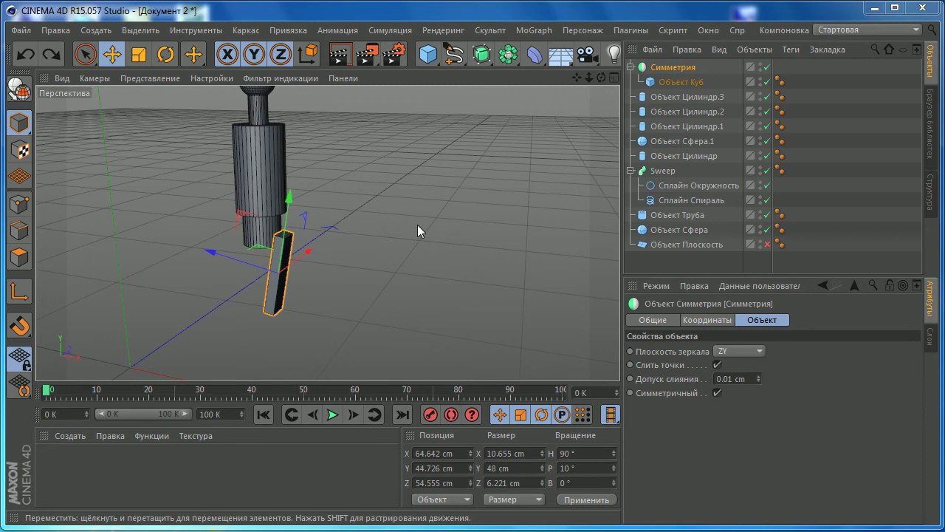
{"action": "right_click_drag", "start_coordinate": [417, 207], "coordinate": [322, 234], "text": "alt"}
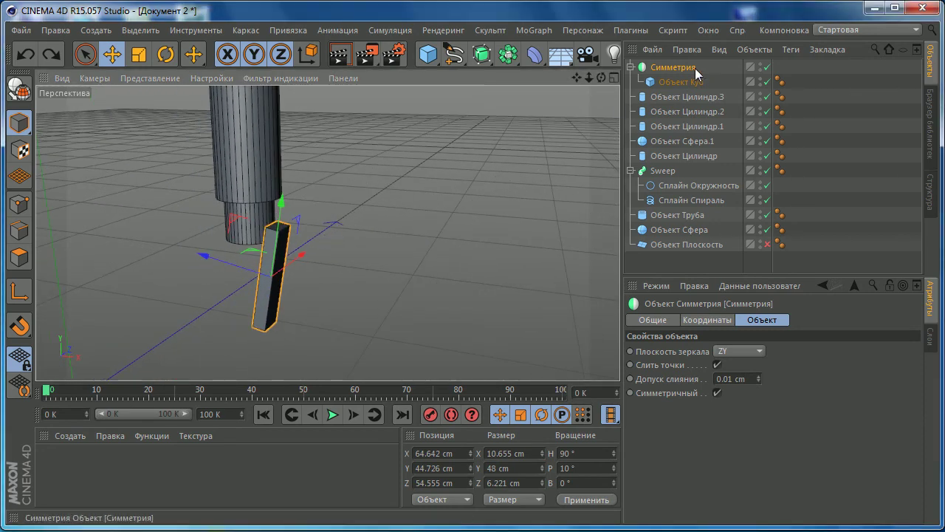
- Pull the leg box out of the Symmetry object and delete the empty Symmetry
{"action": "left_click", "coordinate": [677, 82]}
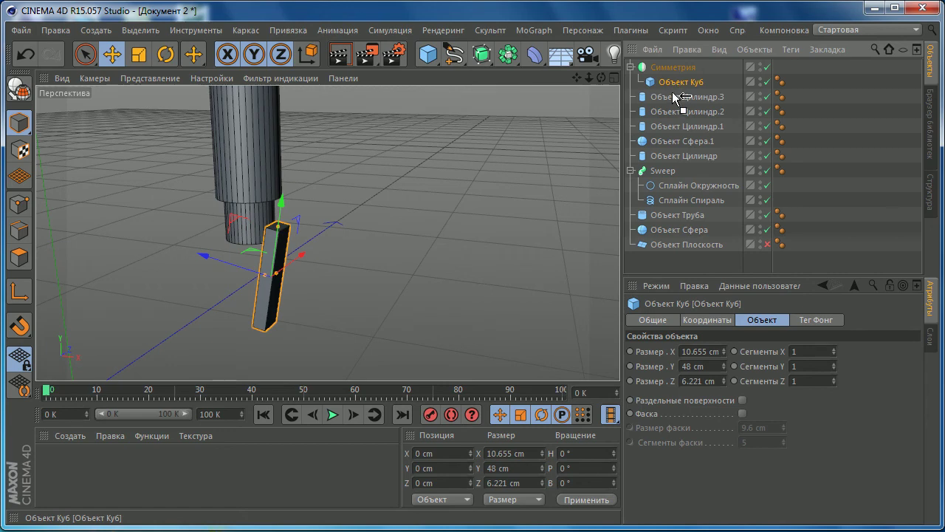
{"action": "left_click_drag", "start_coordinate": [672, 92], "coordinate": [672, 92]}
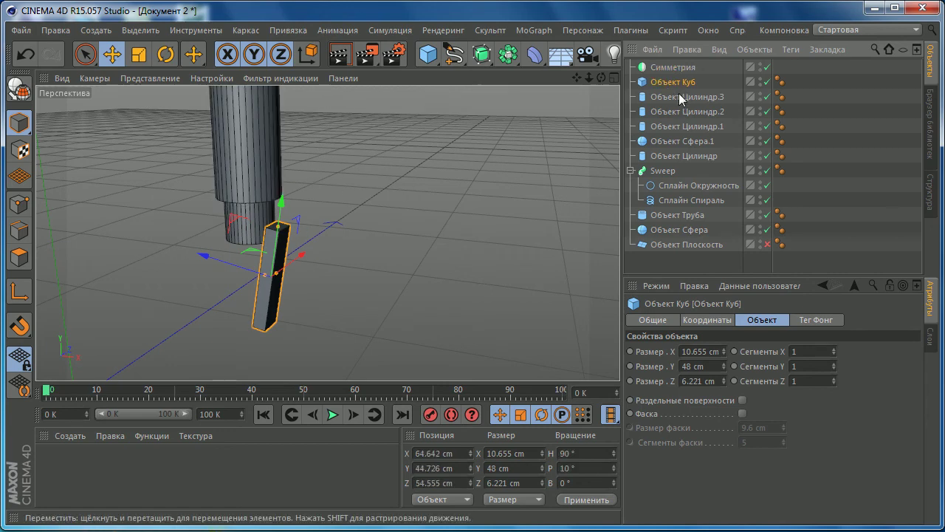
{"action": "middle_click", "coordinate": [340, 196]}
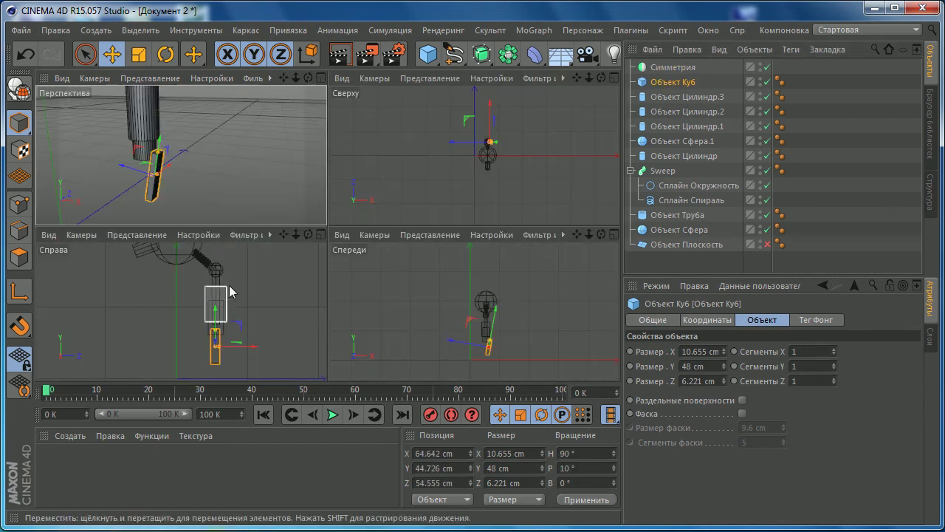
{"action": "middle_click", "coordinate": [246, 194]}
{"action": "left_click", "coordinate": [663, 68]}
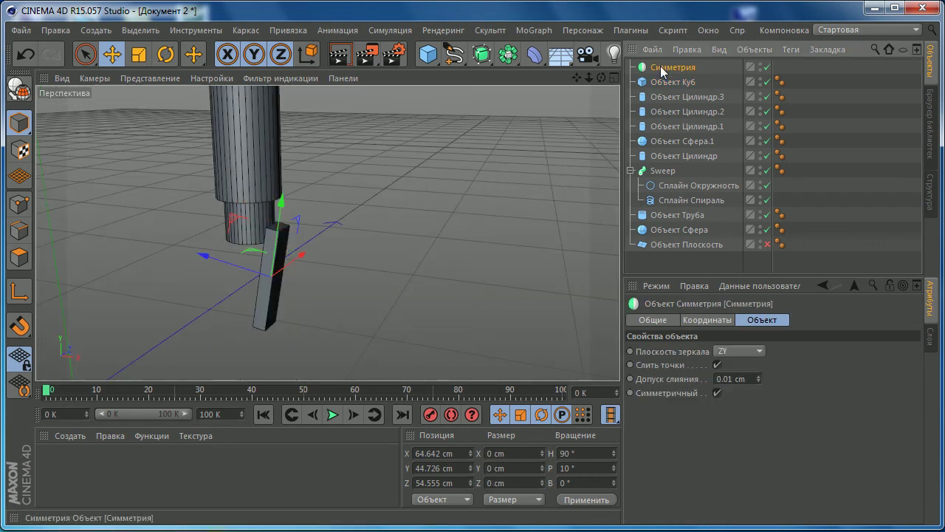
{"action": "key", "text": "Delete"}
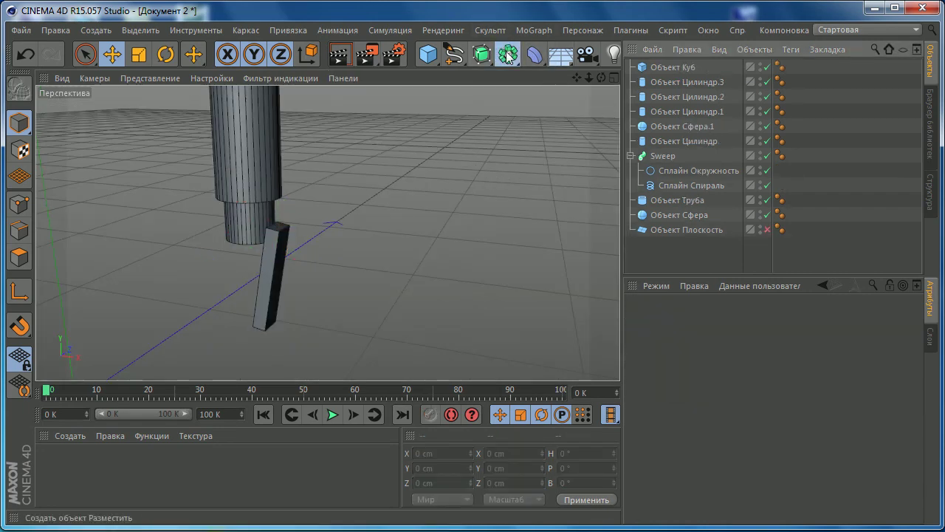
- Add a new Symmetry object holding the tilted leg bar, slid toward the mirror plane
{"action": "left_click", "coordinate": [484, 54]}
{"action": "left_click", "coordinate": [325, 118]}
{"action": "left_click_drag", "start_coordinate": [246, 189], "coordinate": [284, 169], "text": "alt"}
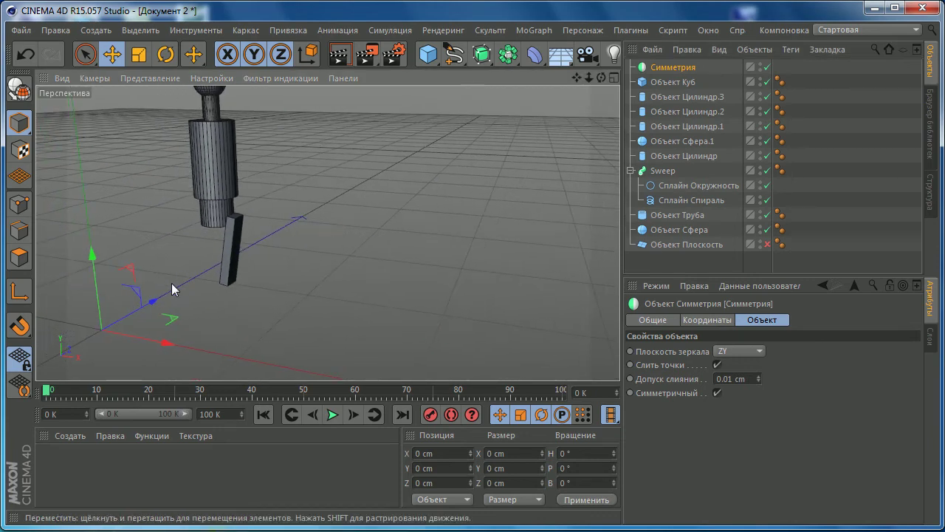
{"action": "left_click_drag", "start_coordinate": [671, 81], "coordinate": [672, 68]}
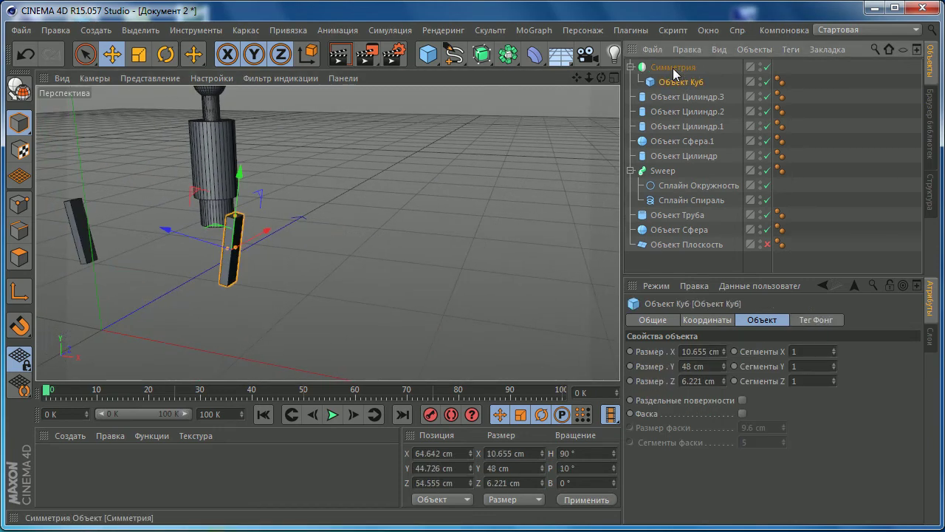
{"action": "left_click_drag", "start_coordinate": [306, 180], "coordinate": [240, 214], "text": "alt"}
{"action": "middle_click_drag", "start_coordinate": [240, 214], "coordinate": [193, 229], "text": "alt"}
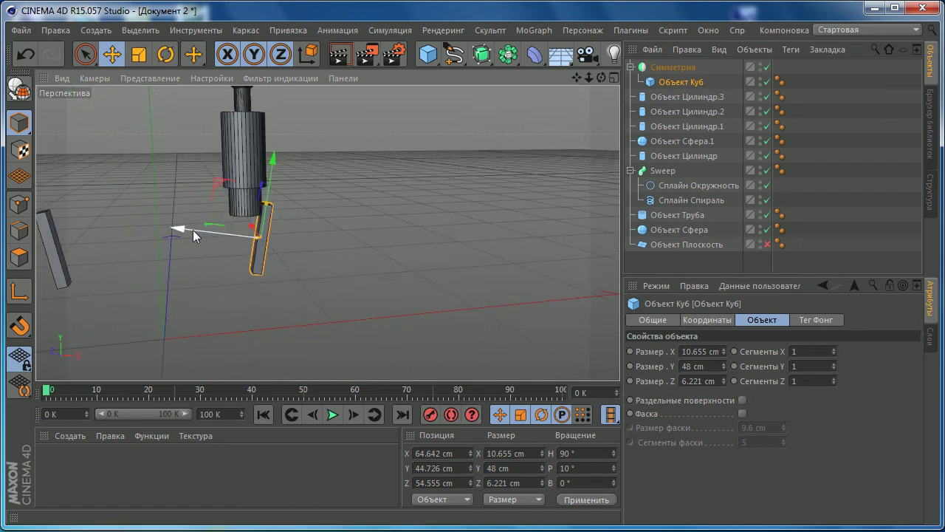
{"action": "left_click_drag", "start_coordinate": [192, 230], "coordinate": [99, 218]}
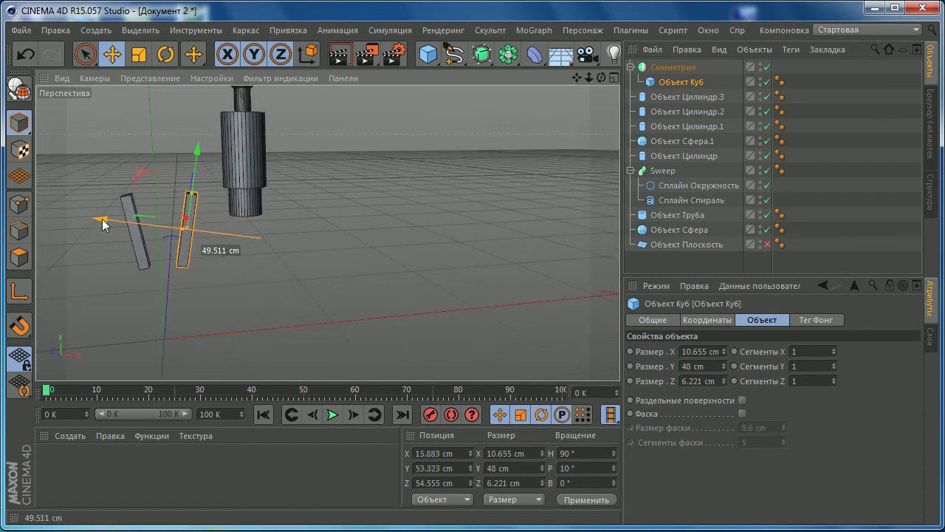
- Lower the mirrored leg pair about 9 cm in the Front view
{"action": "left_click", "coordinate": [673, 67]}
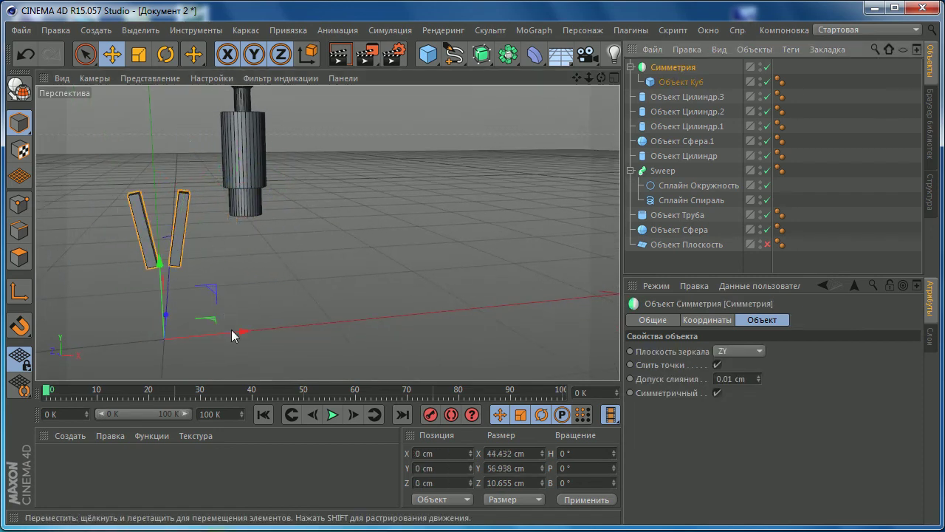
{"action": "mouse_move", "coordinate": [231, 330]}
{"action": "left_mouse_down"}
{"action": "mouse_move", "coordinate": [285, 328]}
{"action": "mouse_move", "coordinate": [349, 285]}
{"action": "left_mouse_up"}
{"action": "key", "text": "ctrl+z"}
{"action": "key", "text": "F5"}
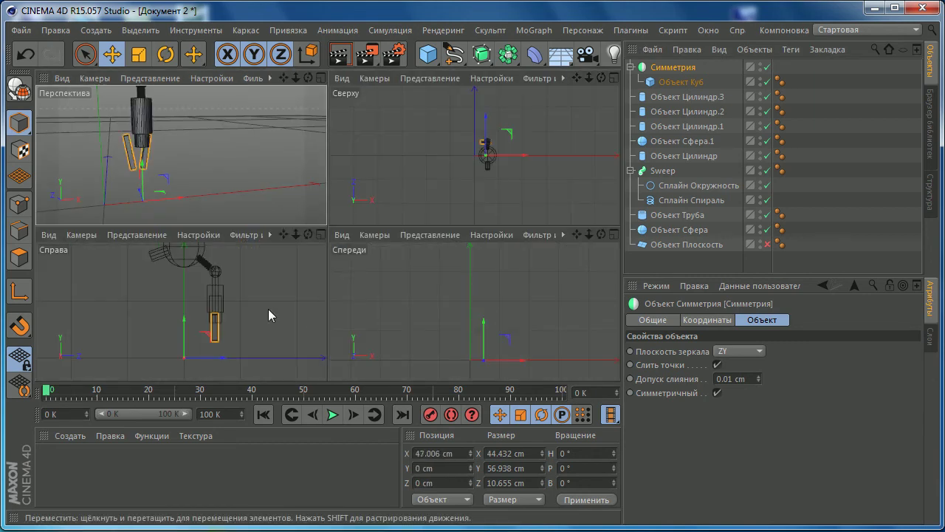
{"action": "key", "text": "F4"}
{"action": "scroll", "coordinate": [344, 344], "scroll_direction": "up", "scroll_amount": 3}
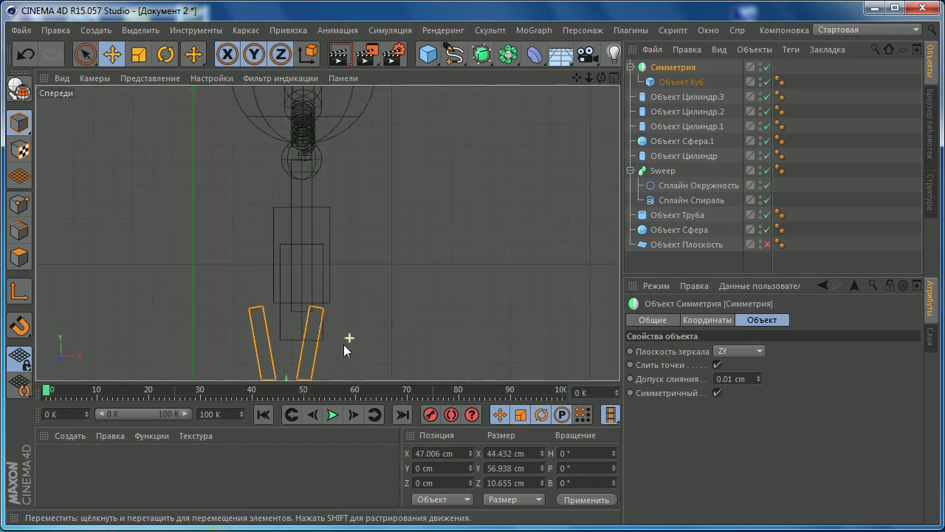
{"action": "middle_click_drag", "start_coordinate": [333, 256], "coordinate": [313, 207], "text": "alt"}
{"action": "left_click_drag", "start_coordinate": [336, 356], "coordinate": [351, 350]}
{"action": "key", "text": "ctrl+z"}
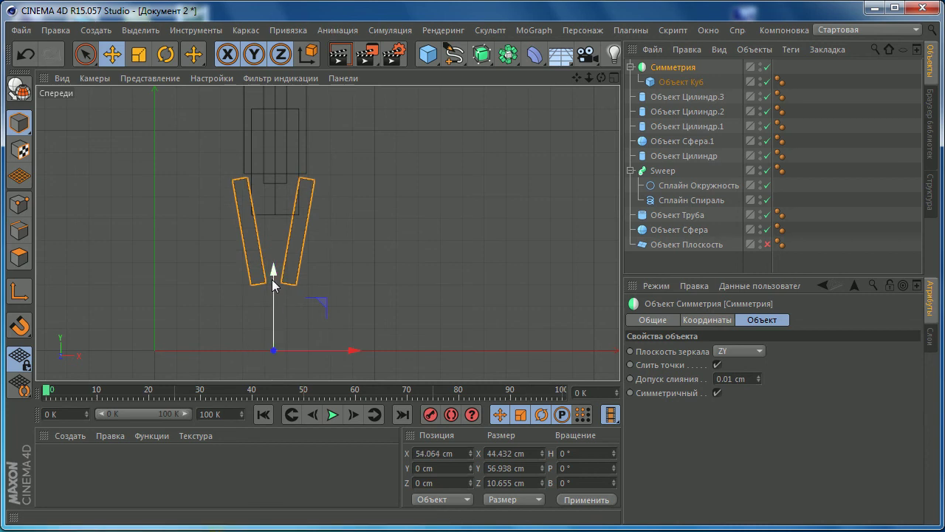
{"action": "left_click_drag", "start_coordinate": [273, 266], "coordinate": [273, 294]}
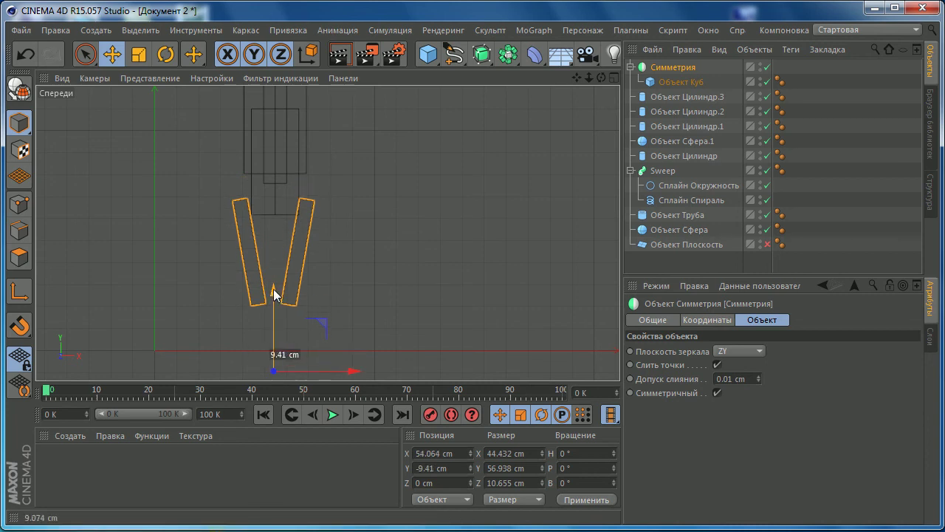
- Nudge the original leg bar inward so the legs form a V below the body
{"action": "left_click", "coordinate": [675, 82]}
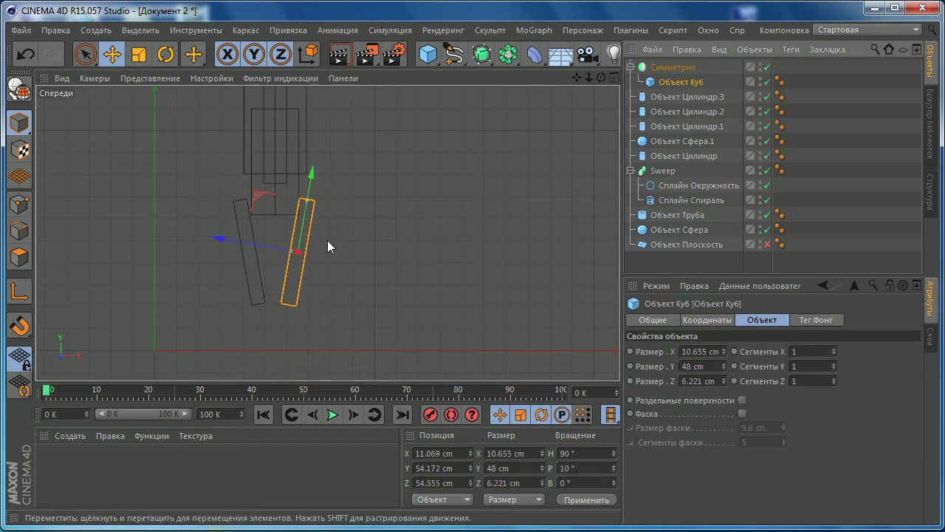
{"action": "left_click_drag", "start_coordinate": [224, 238], "coordinate": [220, 236]}
{"action": "middle_click", "coordinate": [421, 249]}
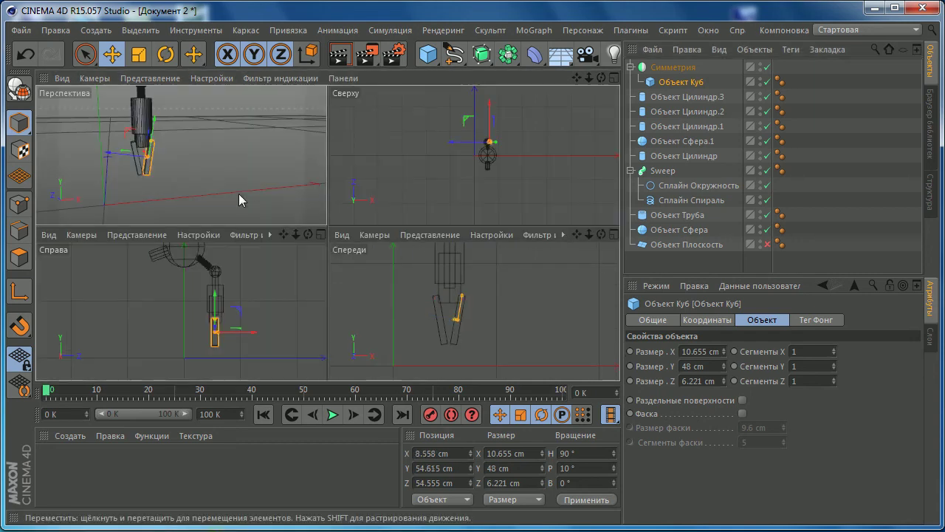
{"action": "middle_click", "coordinate": [239, 194]}
{"action": "mouse_move", "coordinate": [322, 250]}
{"action": "left_mouse_down", "text": "alt"}
{"action": "mouse_move", "coordinate": [100, 257]}
{"action": "mouse_move", "coordinate": [175, 247]}
{"action": "left_mouse_up", "text": "alt"}
{"action": "scroll", "coordinate": [237, 264], "scroll_direction": "up", "scroll_amount": 5}
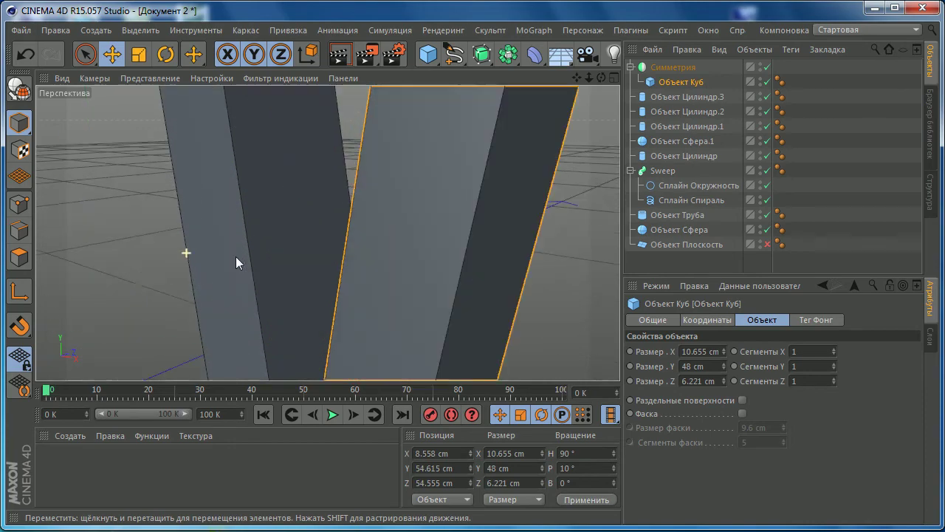
{"action": "scroll", "coordinate": [263, 269], "scroll_direction": "down", "scroll_amount": 1}
{"action": "scroll", "coordinate": [264, 265], "scroll_direction": "down", "scroll_amount": 3}
{"action": "mouse_move", "coordinate": [306, 238]}
{"action": "left_mouse_down"}
{"action": "mouse_move", "coordinate": [323, 246]}
{"action": "mouse_move", "coordinate": [243, 282]}
{"action": "mouse_move", "coordinate": [250, 270]}
{"action": "mouse_move", "coordinate": [285, 265]}
{"action": "mouse_move", "coordinate": [260, 262]}
{"action": "mouse_move", "coordinate": [278, 263]}
{"action": "mouse_move", "coordinate": [253, 282]}
{"action": "left_mouse_up"}
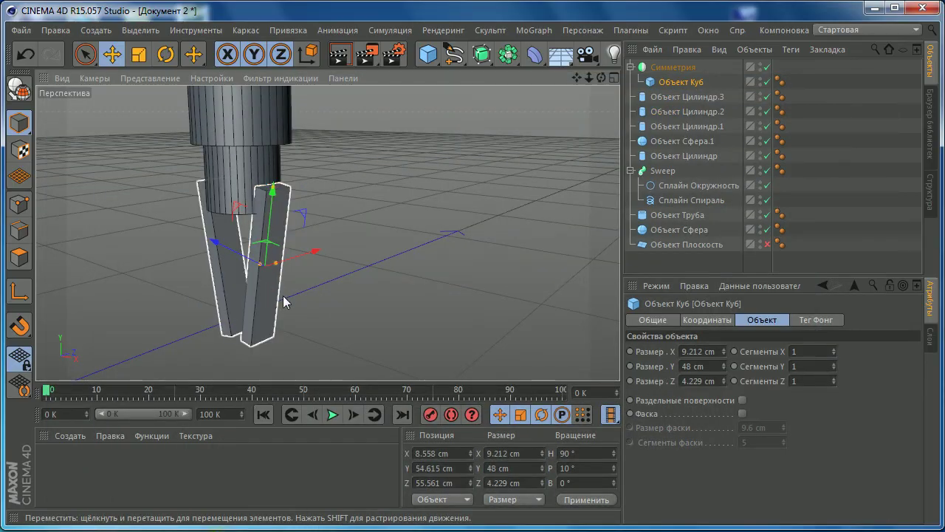
{"action": "mouse_move", "coordinate": [283, 295]}
{"action": "left_mouse_down", "text": "alt"}
{"action": "mouse_move", "coordinate": [256, 262]}
{"action": "mouse_move", "coordinate": [381, 269]}
{"action": "mouse_move", "coordinate": [164, 281]}
{"action": "mouse_move", "coordinate": [290, 314]}
{"action": "left_mouse_up", "text": "alt"}
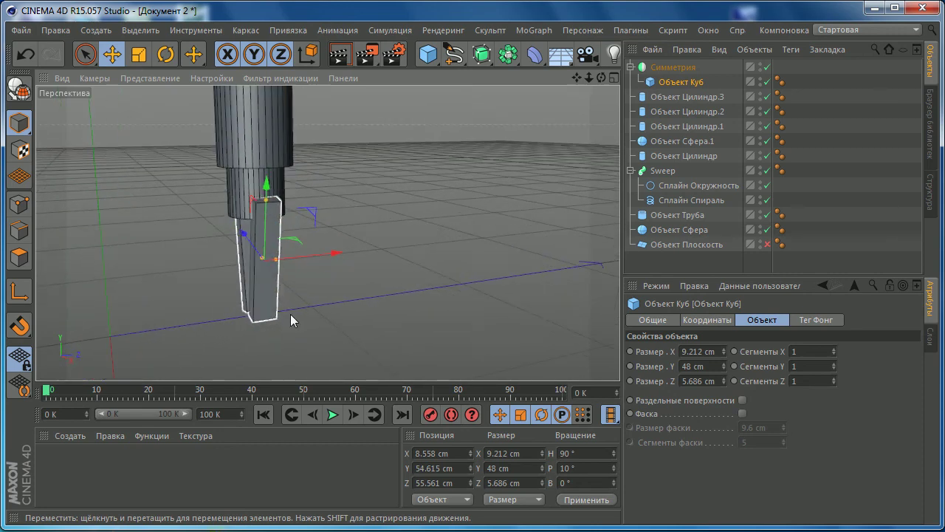
- Make a copy of the leg cube outside the Symmetry group
{"action": "left_click", "coordinate": [631, 67]}
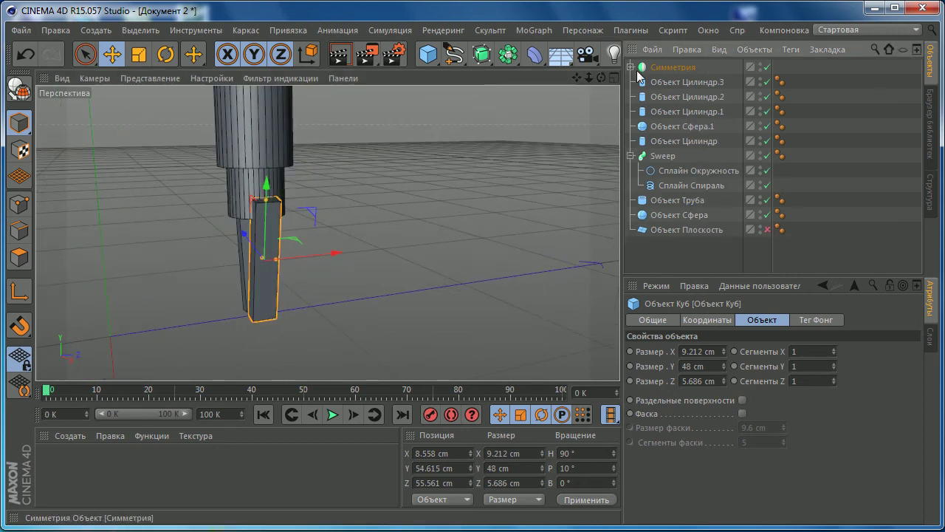
{"action": "left_click", "coordinate": [645, 67]}
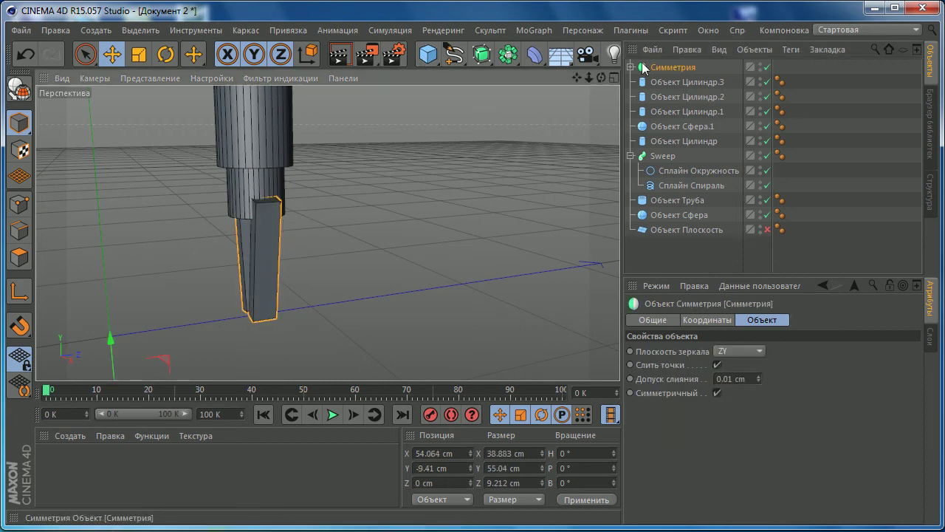
{"action": "left_click", "coordinate": [630, 67]}
{"action": "left_click", "coordinate": [662, 84]}
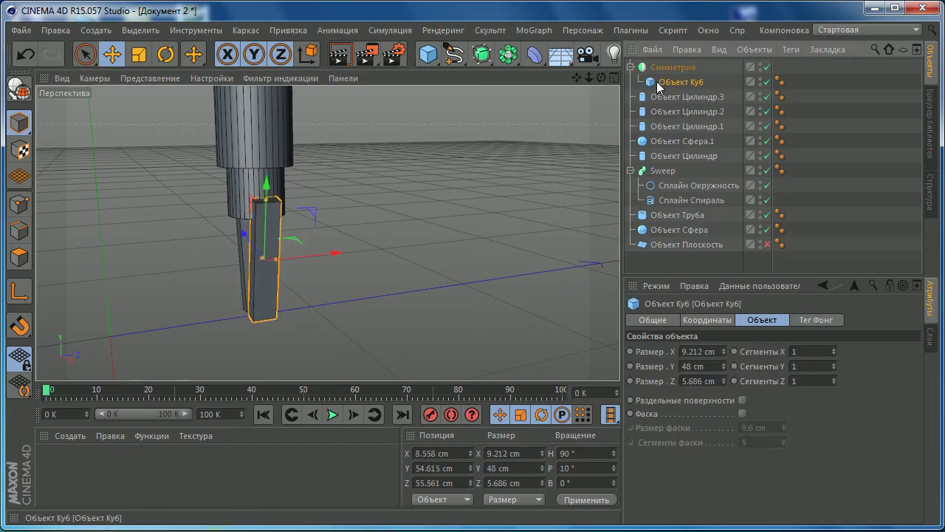
{"action": "left_click_drag", "start_coordinate": [681, 68], "coordinate": [679, 65], "text": "ctrl"}
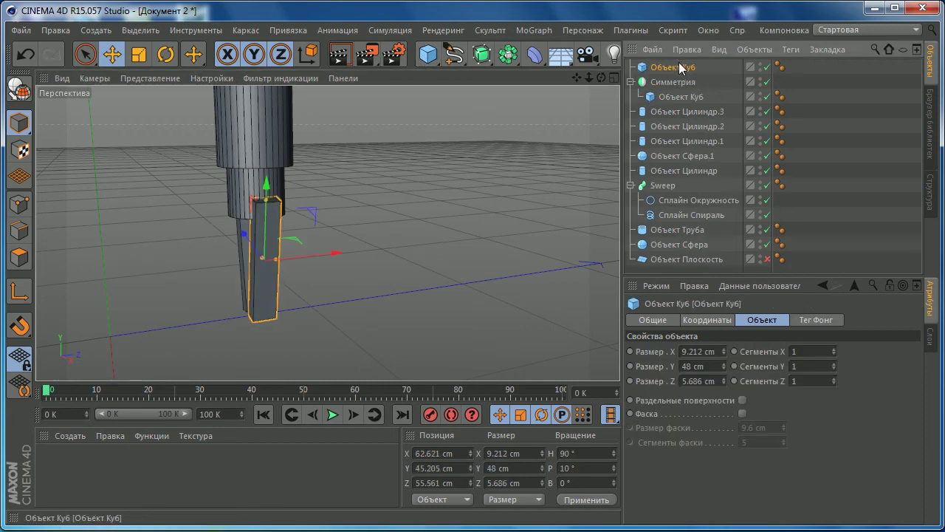
{"action": "left_click", "coordinate": [631, 82]}
{"action": "scroll", "coordinate": [382, 251], "scroll_direction": "up", "scroll_amount": 5}
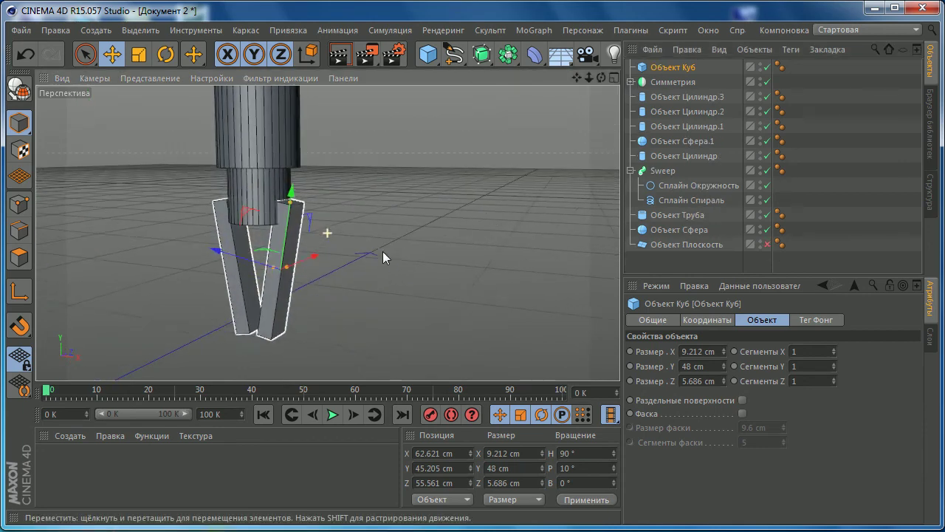
{"action": "scroll", "coordinate": [250, 140], "scroll_direction": "up", "scroll_amount": 3}
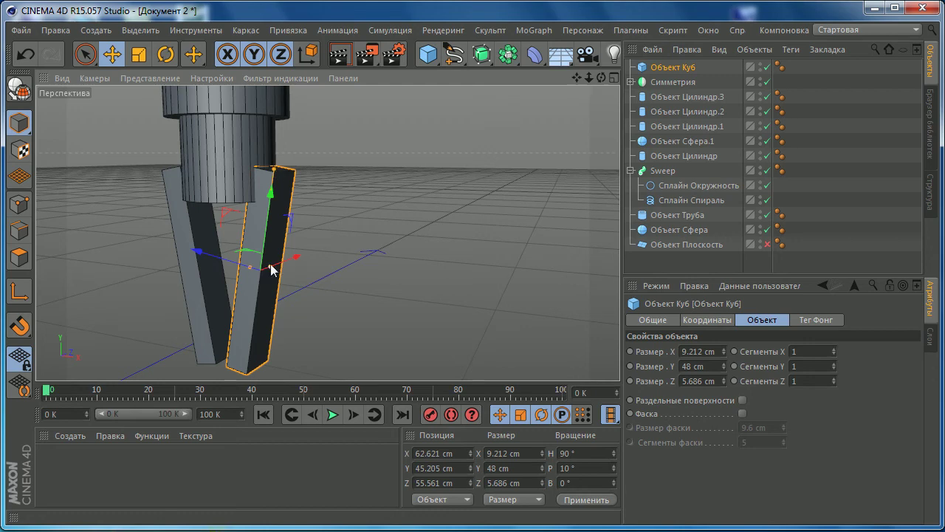
{"action": "key", "text": "ctrl+z"}
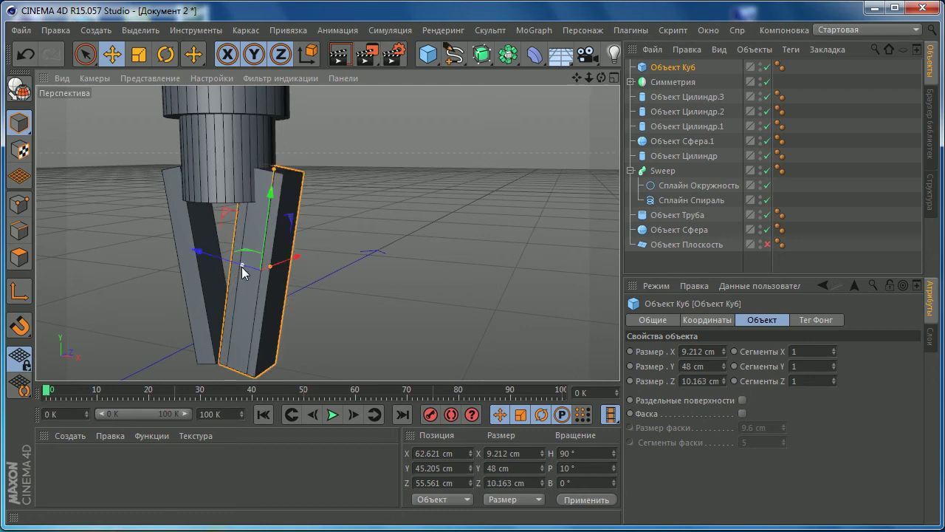
- Scale the copied leg piece shorter and thicker, to about 11.95 × 26.56 × 7.38 cm
{"action": "key", "text": "t"}
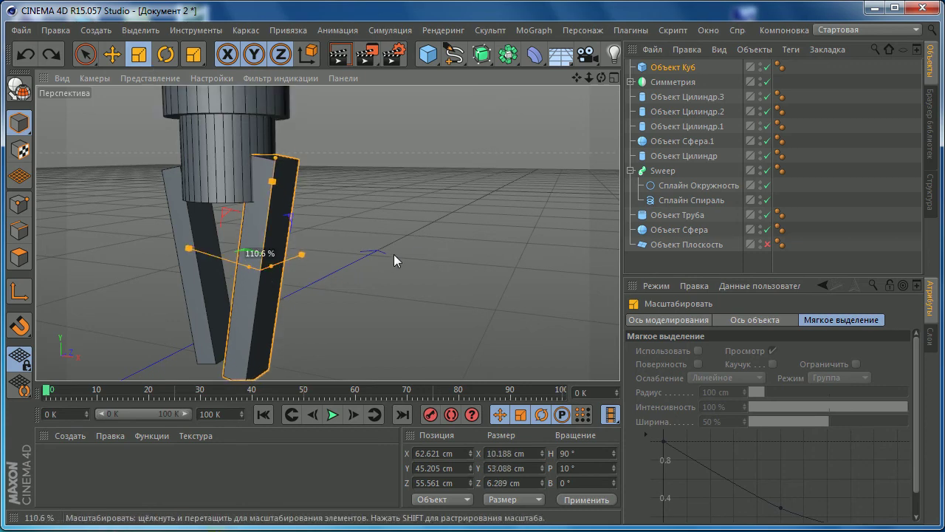
{"action": "left_click_drag", "start_coordinate": [330, 278], "coordinate": [365, 203]}
{"action": "mouse_move", "coordinate": [277, 161]}
{"action": "left_mouse_down"}
{"action": "mouse_move", "coordinate": [258, 220]}
{"action": "mouse_move", "coordinate": [137, 247]}
{"action": "left_mouse_up"}
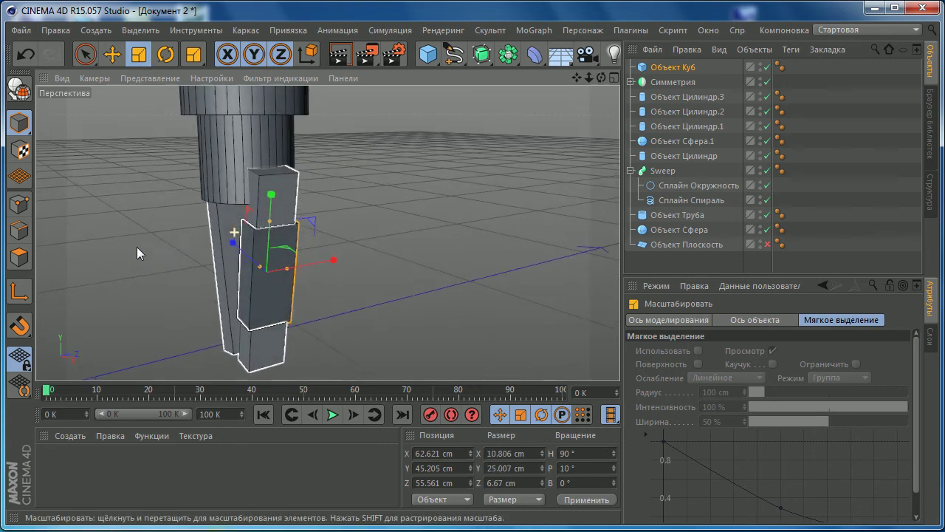
{"action": "left_click_drag", "start_coordinate": [315, 282], "coordinate": [379, 281]}
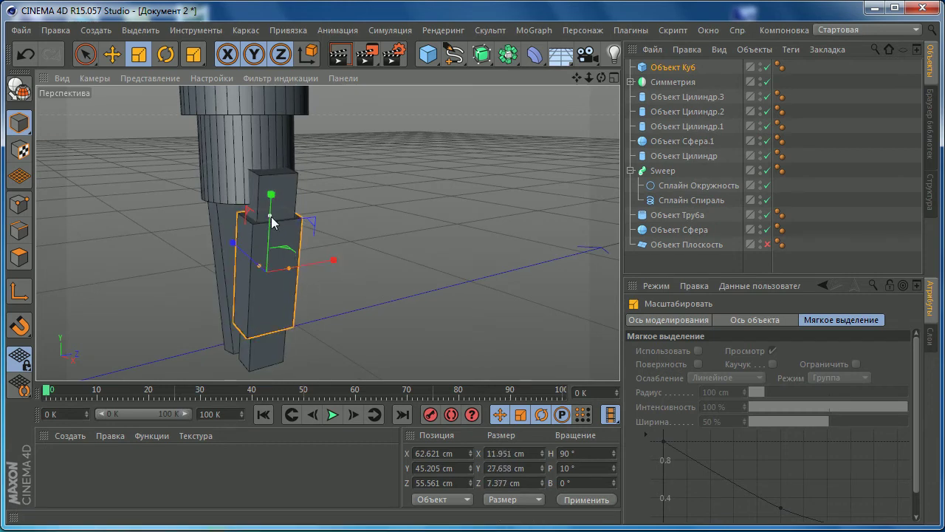
{"action": "mouse_move", "coordinate": [254, 270]}
{"action": "right_mouse_down", "text": "alt"}
{"action": "mouse_move", "coordinate": [264, 289]}
{"action": "mouse_move", "coordinate": [261, 259]}
{"action": "right_mouse_up", "text": "alt"}
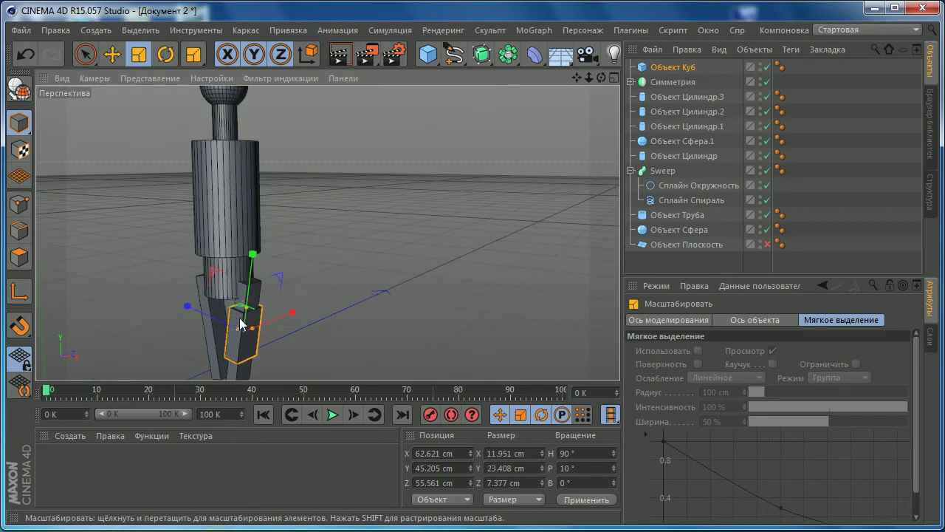
{"action": "left_click_drag", "start_coordinate": [261, 236], "coordinate": [257, 235]}
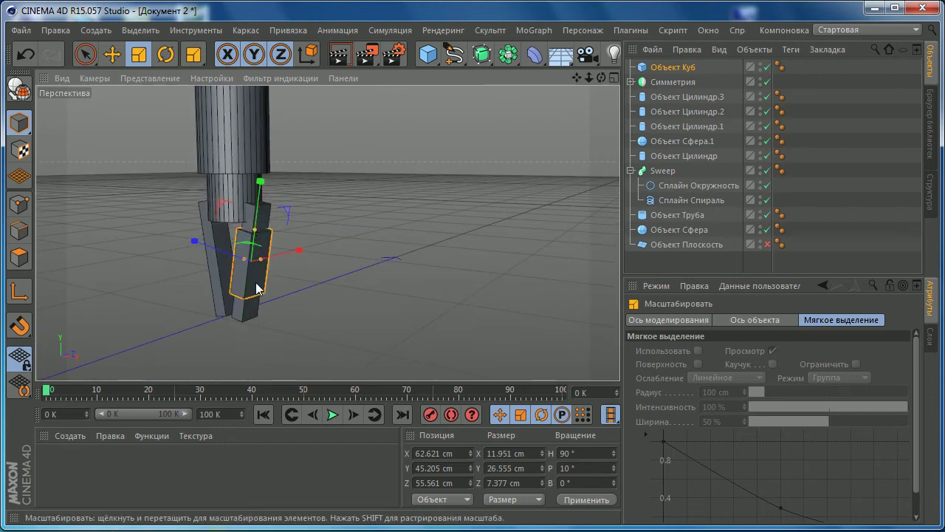
{"action": "left_click", "coordinate": [249, 308]}
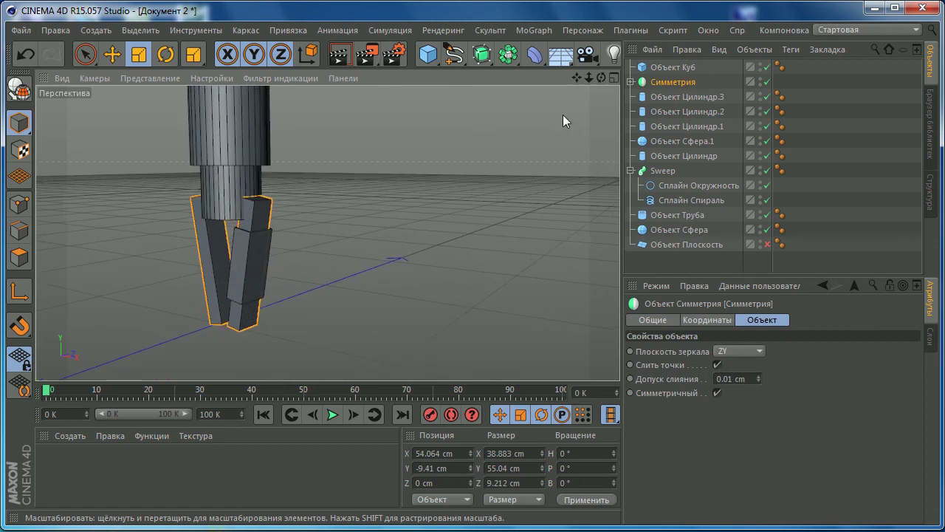
- Shrink the upper leg cube to about 9.82 × 22.33 × 7.44 cm
{"action": "key", "text": "ctrl+z"}
{"action": "key", "text": "ctrl+y"}
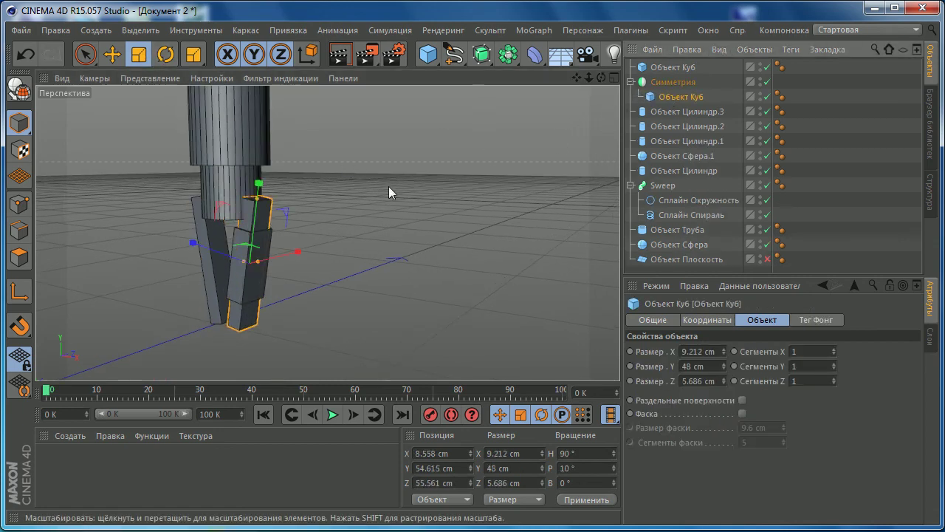
{"action": "left_click_drag", "start_coordinate": [402, 182], "coordinate": [342, 193]}
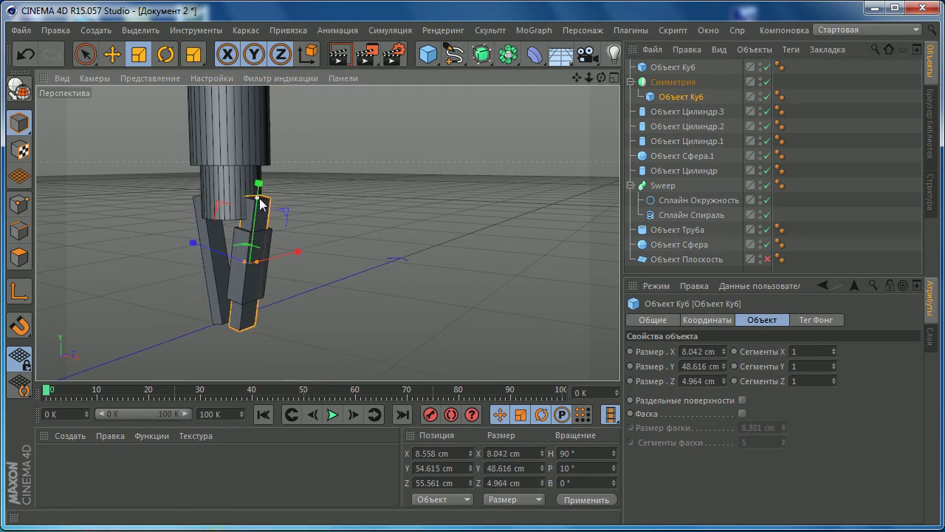
{"action": "mouse_move", "coordinate": [259, 203]}
{"action": "left_mouse_down", "text": "alt"}
{"action": "mouse_move", "coordinate": [421, 213]}
{"action": "mouse_move", "coordinate": [223, 215]}
{"action": "left_mouse_up", "text": "alt"}
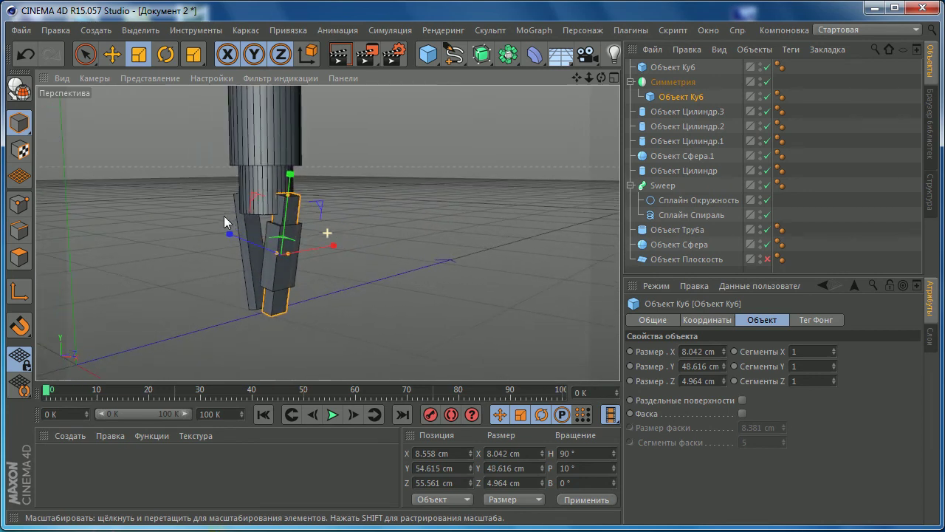
{"action": "right_click_drag", "start_coordinate": [224, 216], "coordinate": [296, 237], "text": "alt"}
{"action": "left_click", "coordinate": [632, 82]}
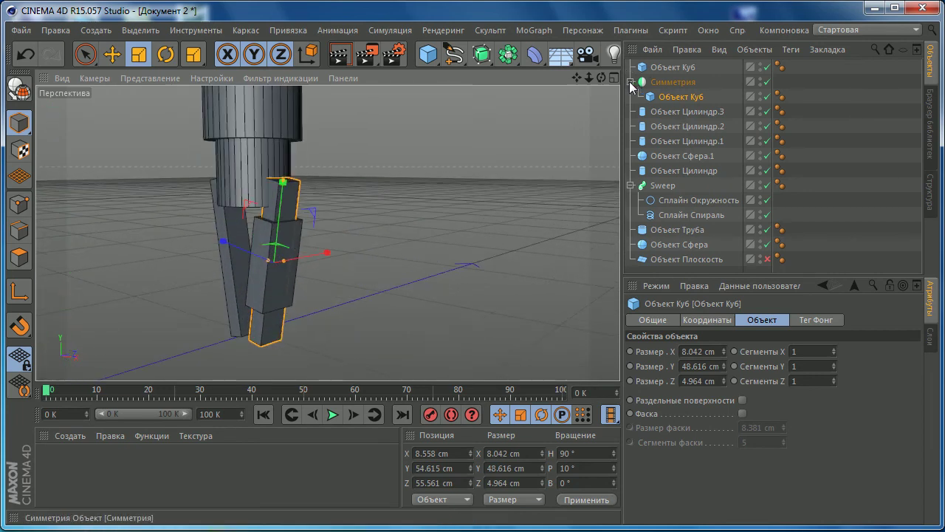
{"action": "left_click", "coordinate": [672, 67]}
{"action": "scroll", "coordinate": [283, 239], "scroll_direction": "up", "scroll_amount": 2}
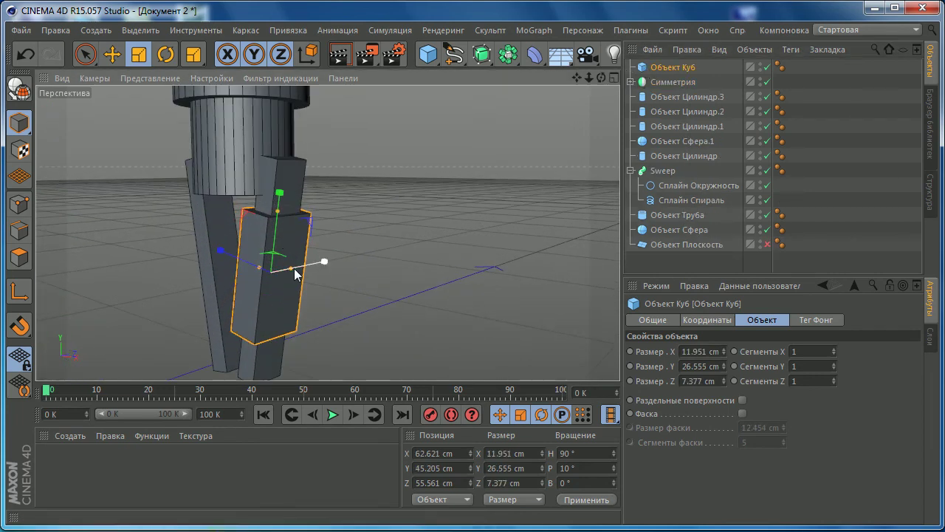
{"action": "mouse_move", "coordinate": [281, 271]}
{"action": "left_mouse_down", "text": "alt"}
{"action": "mouse_move", "coordinate": [282, 254]}
{"action": "mouse_move", "coordinate": [266, 296]}
{"action": "left_mouse_up", "text": "alt"}
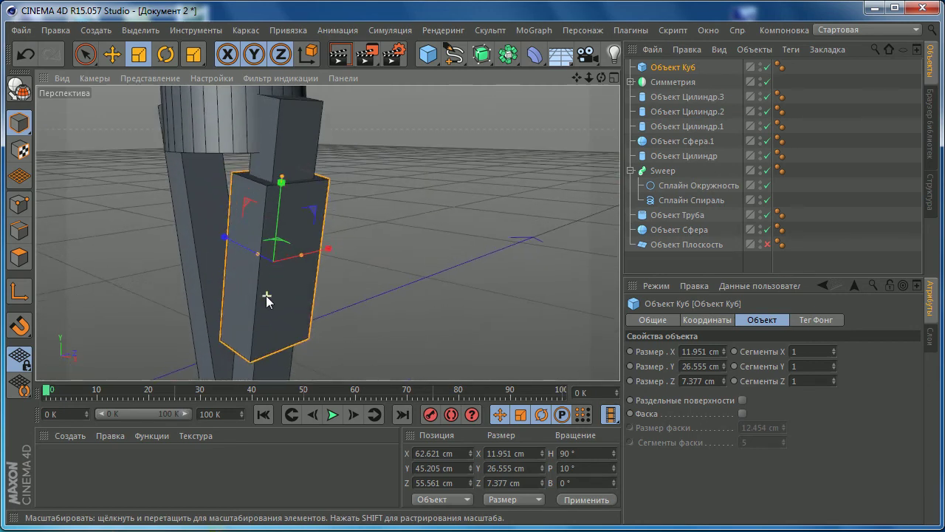
{"action": "mouse_move", "coordinate": [253, 257]}
{"action": "left_mouse_down"}
{"action": "mouse_move", "coordinate": [285, 251]}
{"action": "mouse_move", "coordinate": [256, 226]}
{"action": "mouse_move", "coordinate": [369, 299]}
{"action": "mouse_move", "coordinate": [277, 273]}
{"action": "mouse_move", "coordinate": [270, 259]}
{"action": "mouse_move", "coordinate": [294, 221]}
{"action": "mouse_move", "coordinate": [273, 215]}
{"action": "mouse_move", "coordinate": [399, 225]}
{"action": "mouse_move", "coordinate": [444, 203]}
{"action": "left_mouse_up"}
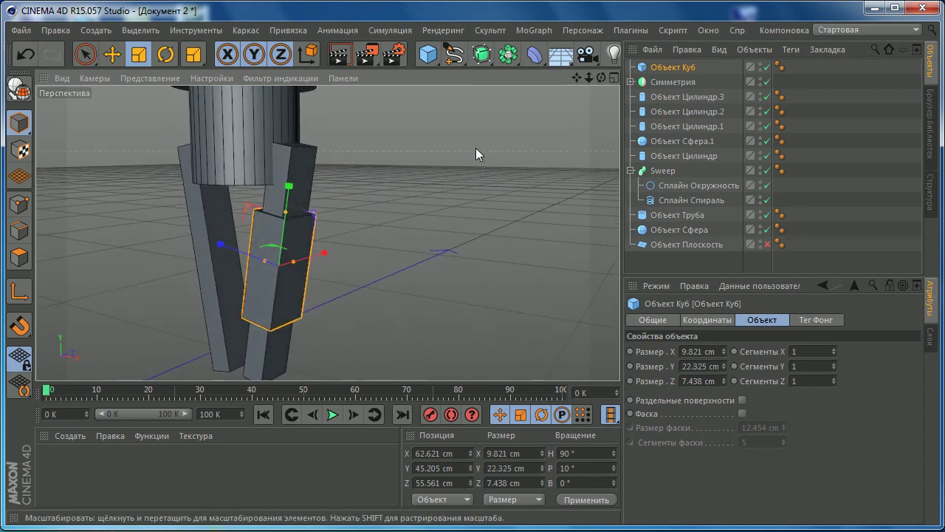
{"action": "left_click_drag", "start_coordinate": [508, 54], "coordinate": [267, 111]}
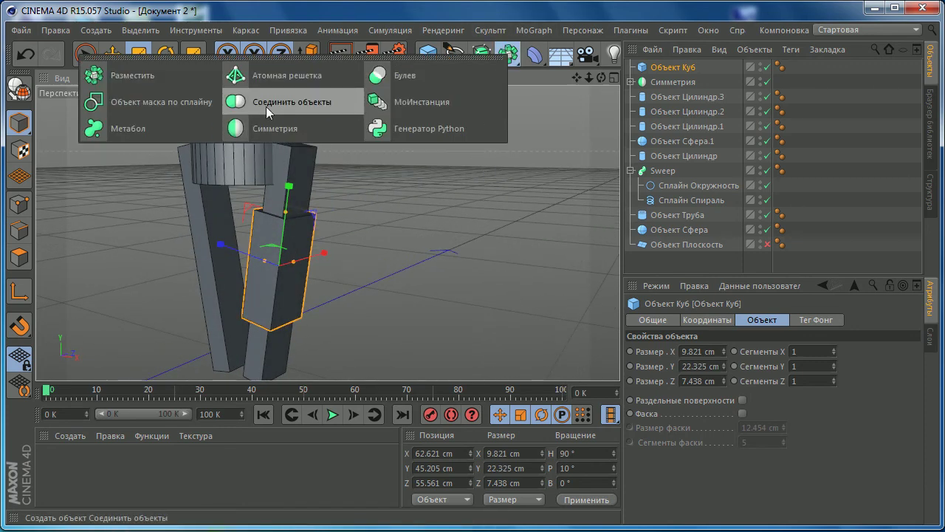
- Add a Симметрия.1 object, test mirroring the leg cube in it, then undo the nesting
{"action": "left_click", "coordinate": [255, 128]}
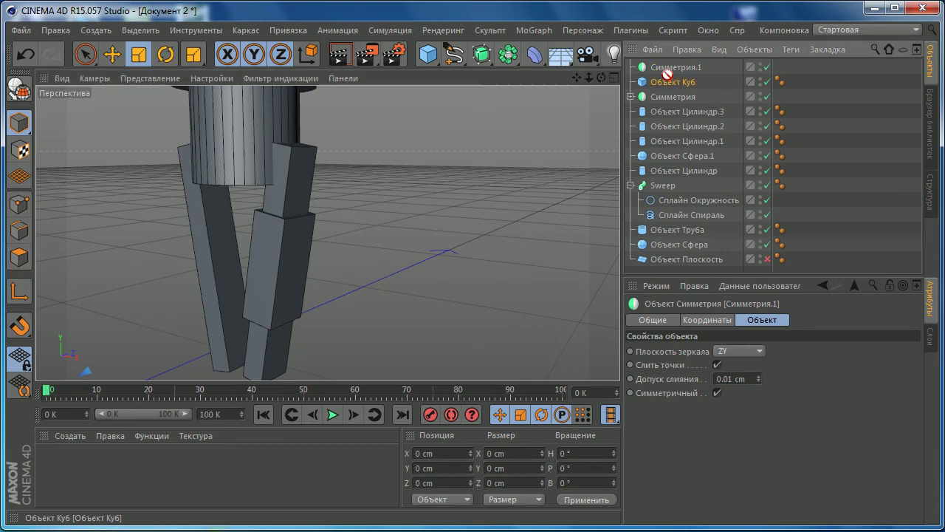
{"action": "left_click_drag", "start_coordinate": [657, 83], "coordinate": [661, 68]}
{"action": "mouse_move", "coordinate": [306, 173]}
{"action": "left_mouse_down", "text": "alt"}
{"action": "mouse_move", "coordinate": [336, 214]}
{"action": "mouse_move", "coordinate": [362, 210]}
{"action": "left_mouse_up", "text": "alt"}
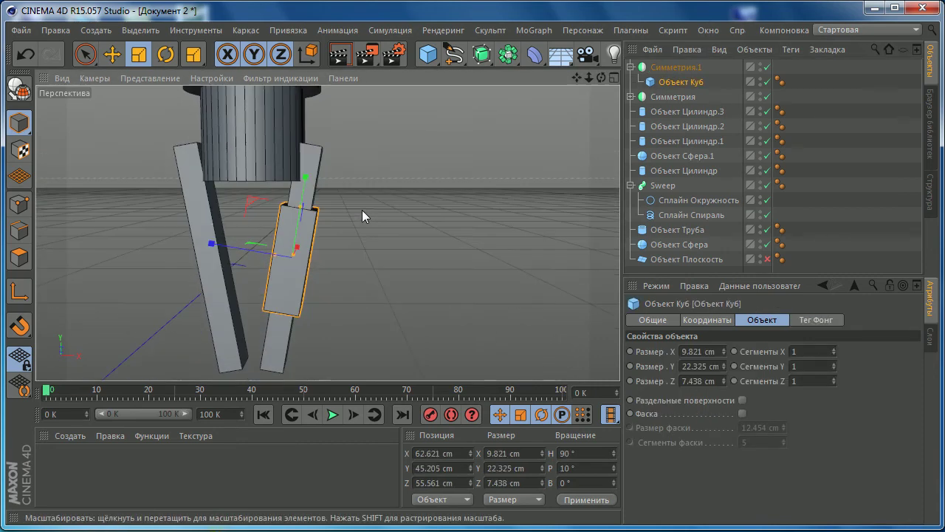
{"action": "left_click", "coordinate": [673, 67]}
{"action": "scroll", "coordinate": [296, 272], "scroll_direction": "down", "scroll_amount": 5}
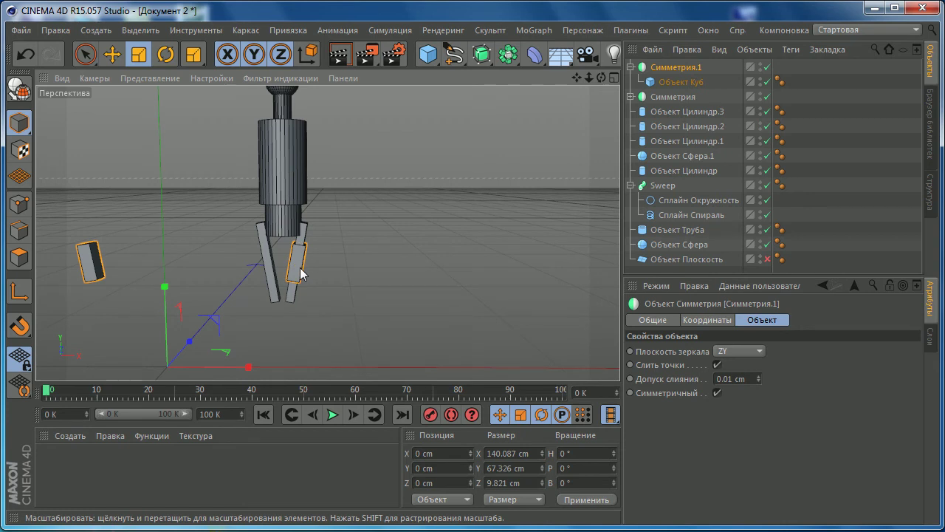
{"action": "mouse_move", "coordinate": [301, 274]}
{"action": "left_mouse_down", "text": "alt"}
{"action": "mouse_move", "coordinate": [288, 271]}
{"action": "mouse_move", "coordinate": [319, 269]}
{"action": "left_mouse_up", "text": "alt"}
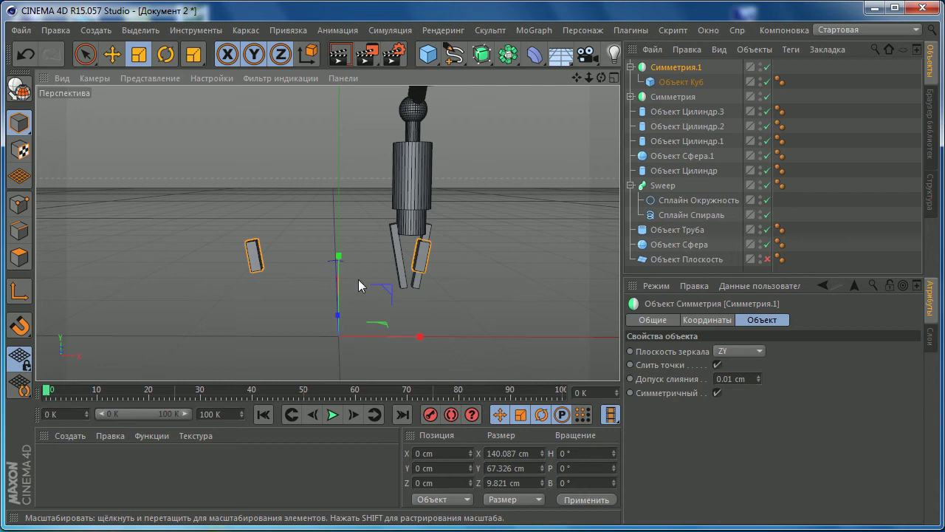
{"action": "key", "text": "ctrl+z"}
{"action": "key", "text": "ctrl+z"}
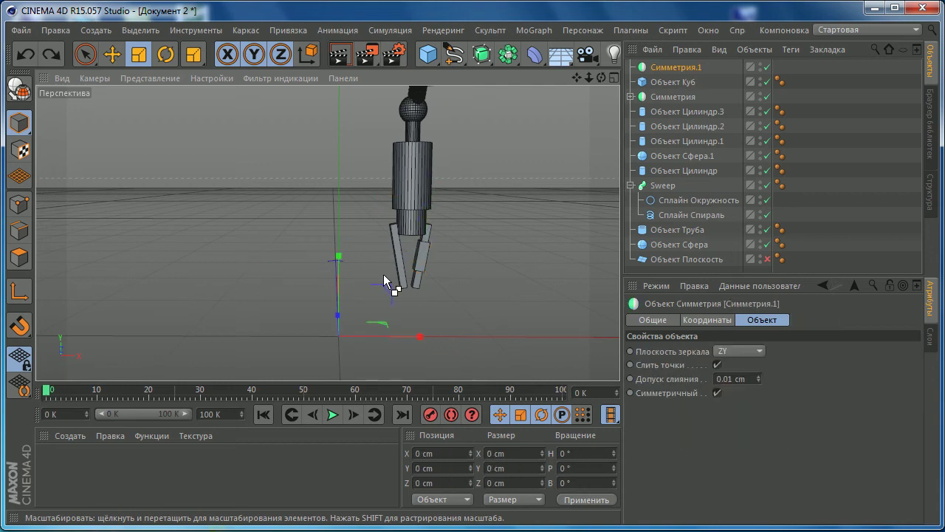
{"action": "scroll", "coordinate": [365, 309], "scroll_direction": "up", "scroll_amount": 2}
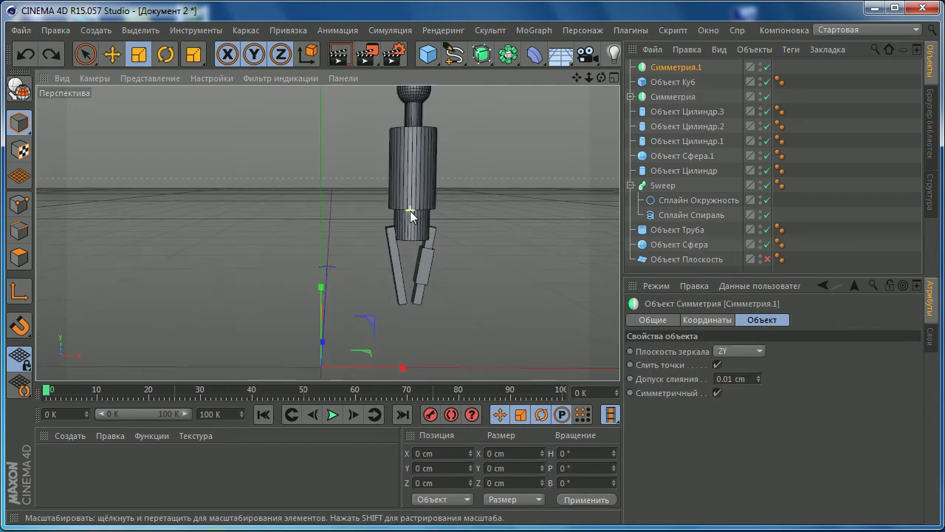
{"action": "scroll", "coordinate": [365, 308], "scroll_direction": "up", "scroll_amount": 3}
{"action": "mouse_move", "coordinate": [366, 309]}
{"action": "left_mouse_down", "text": "alt"}
{"action": "mouse_move", "coordinate": [279, 317]}
{"action": "mouse_move", "coordinate": [156, 236]}
{"action": "left_mouse_up", "text": "alt"}
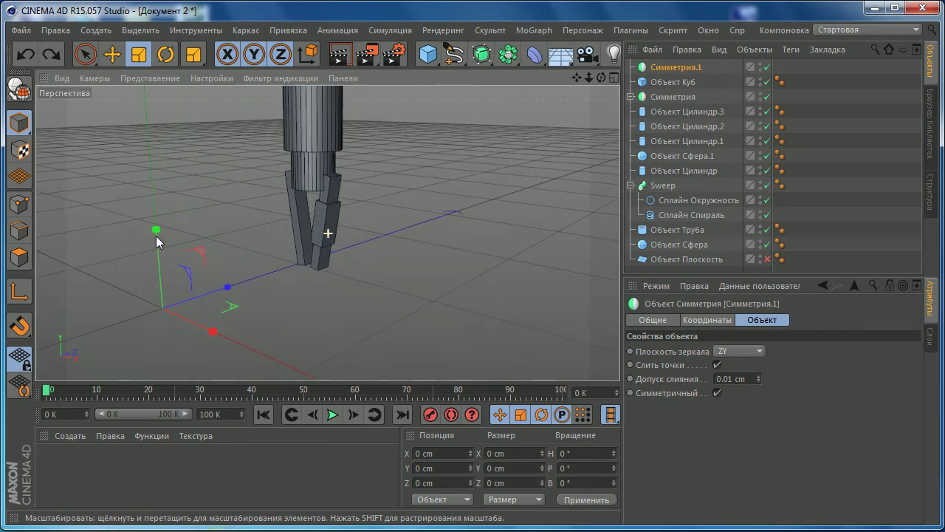
- Move Симметрия.1 forward, sideways to centre, and up to the legs' height
{"action": "left_click", "coordinate": [118, 61]}
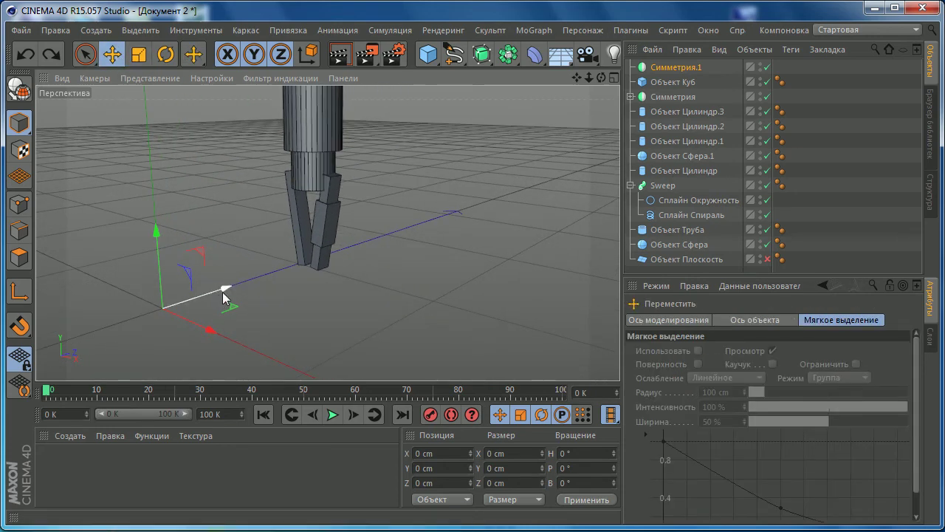
{"action": "left_click_drag", "start_coordinate": [226, 294], "coordinate": [248, 285]}
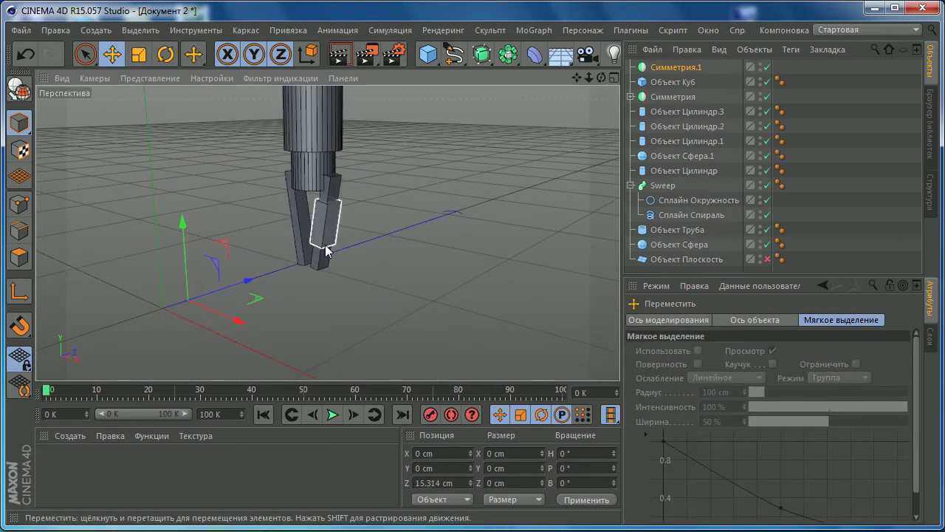
{"action": "middle_click", "coordinate": [417, 275]}
{"action": "middle_click", "coordinate": [395, 288]}
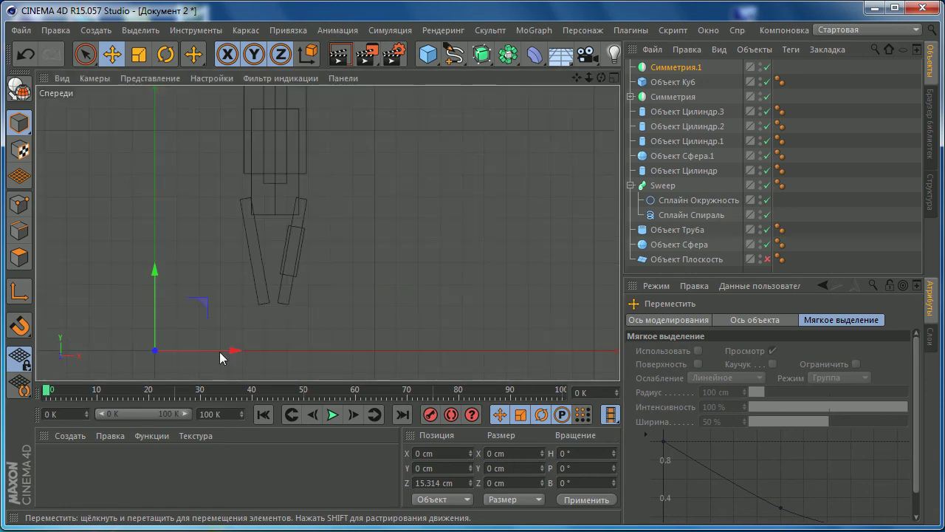
{"action": "left_click_drag", "start_coordinate": [219, 352], "coordinate": [350, 343]}
{"action": "scroll", "coordinate": [272, 282], "scroll_direction": "up", "scroll_amount": 2}
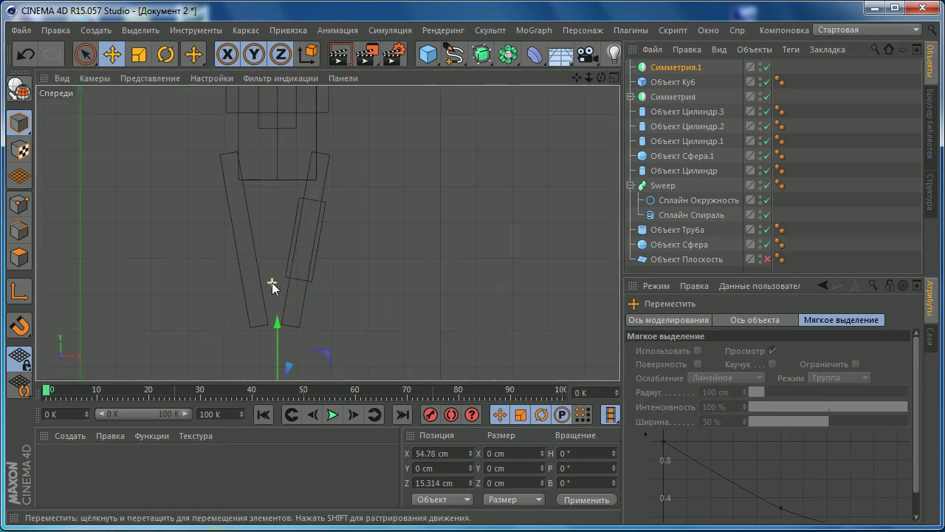
{"action": "left_click_drag", "start_coordinate": [274, 325], "coordinate": [290, 160]}
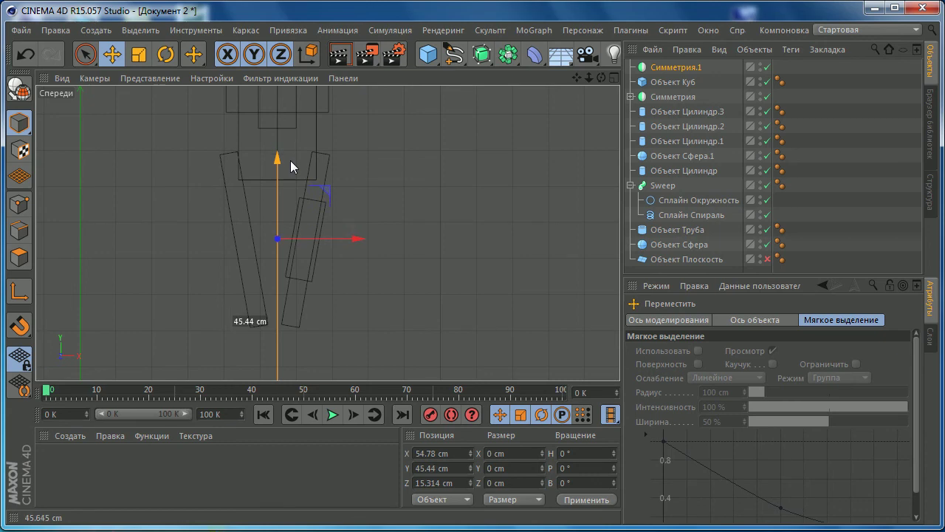
{"action": "middle_click", "coordinate": [310, 207]}
{"action": "middle_click", "coordinate": [225, 174]}
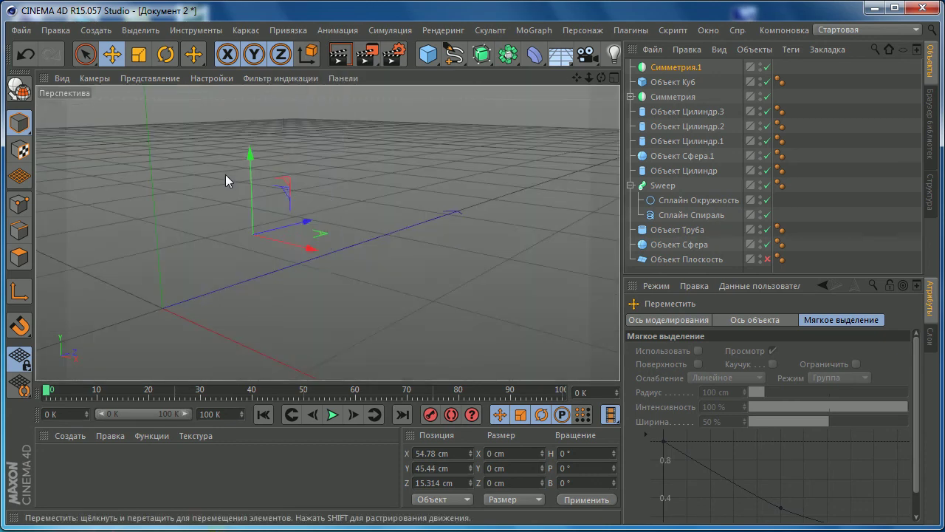
- Put the leg cube inside Симметрия.1 and fine-tune its position to about X 54.4, Y 44.2 cm
{"action": "left_click_drag", "start_coordinate": [679, 82], "coordinate": [673, 68]}
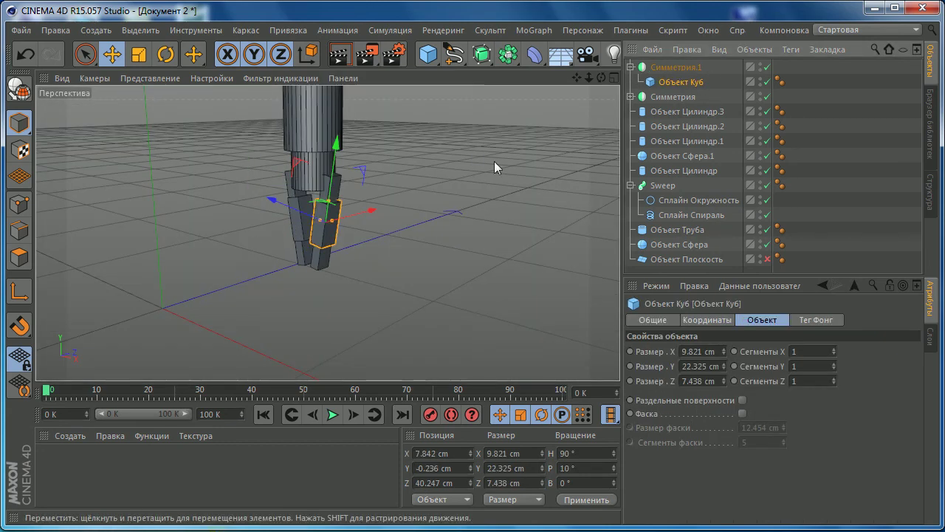
{"action": "left_click_drag", "start_coordinate": [494, 161], "coordinate": [476, 190], "text": "alt"}
{"action": "scroll", "coordinate": [475, 190], "scroll_direction": "up", "scroll_amount": 5}
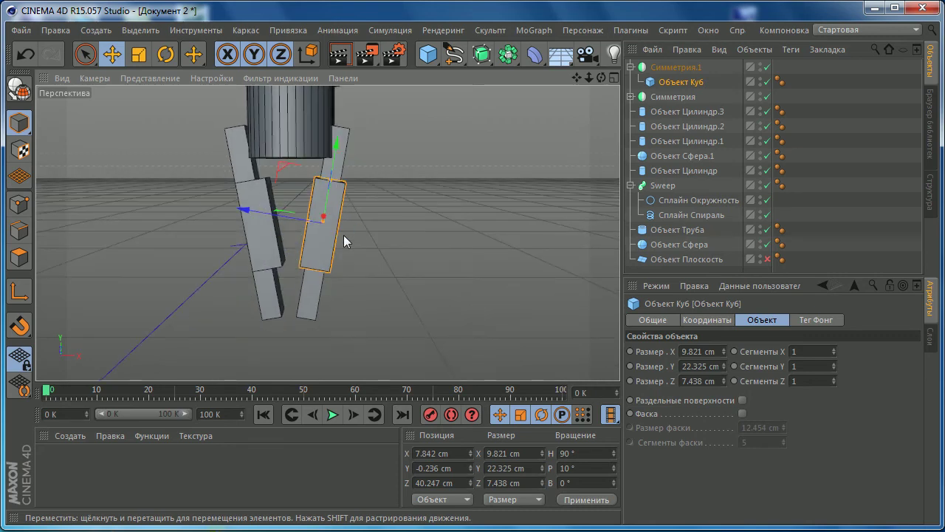
{"action": "middle_click", "coordinate": [296, 227]}
{"action": "left_click", "coordinate": [424, 303]}
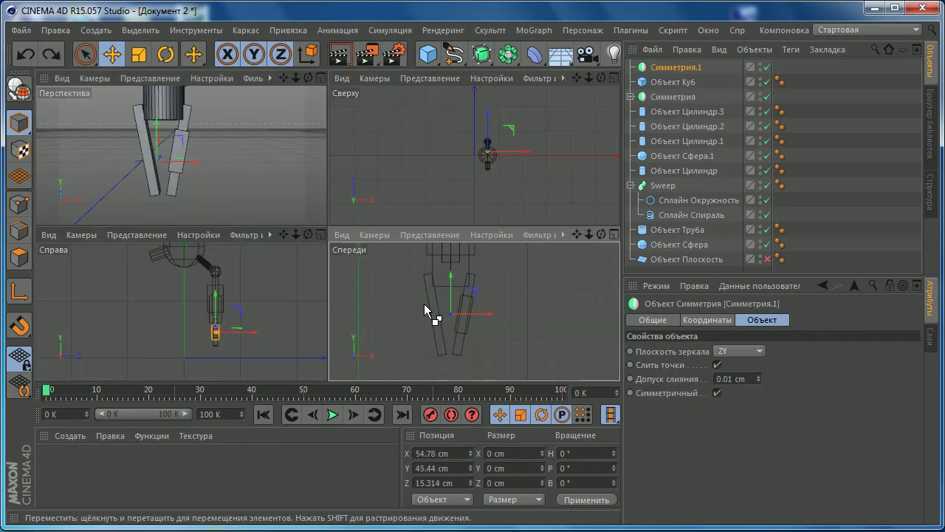
{"action": "scroll", "coordinate": [426, 304], "scroll_direction": "up", "scroll_amount": 2}
{"action": "middle_click", "coordinate": [415, 301]}
{"action": "scroll", "coordinate": [361, 276], "scroll_direction": "up", "scroll_amount": 3}
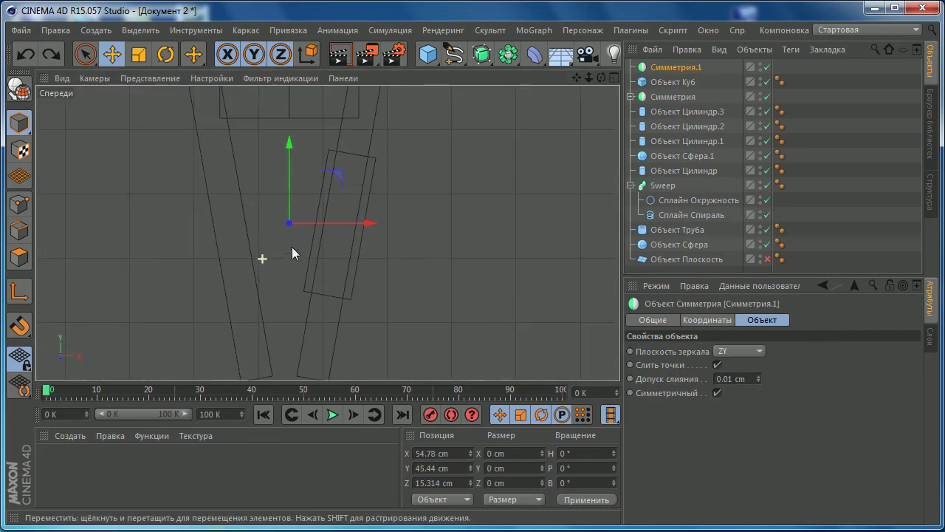
{"action": "scroll", "coordinate": [349, 241], "scroll_direction": "up", "scroll_amount": 2}
{"action": "middle_click_drag", "start_coordinate": [349, 242], "coordinate": [350, 242], "text": "alt"}
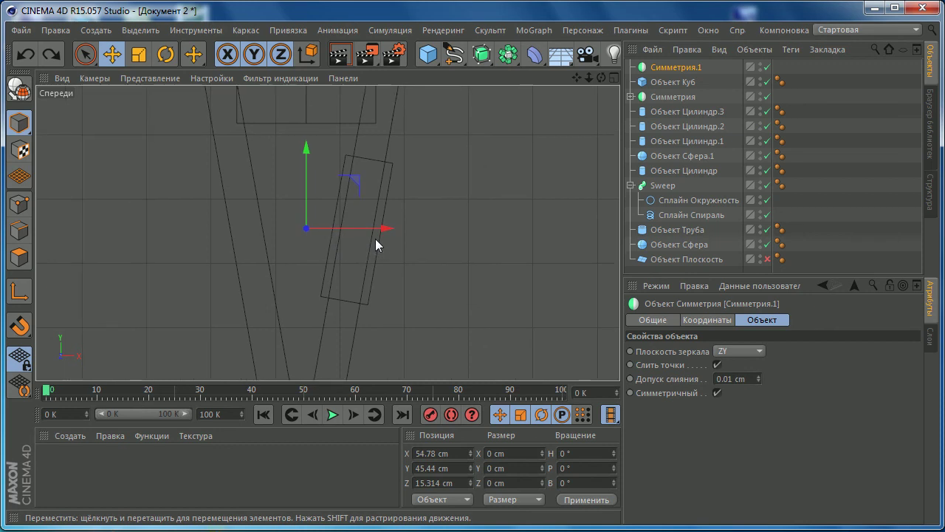
{"action": "left_click_drag", "start_coordinate": [386, 230], "coordinate": [385, 230]}
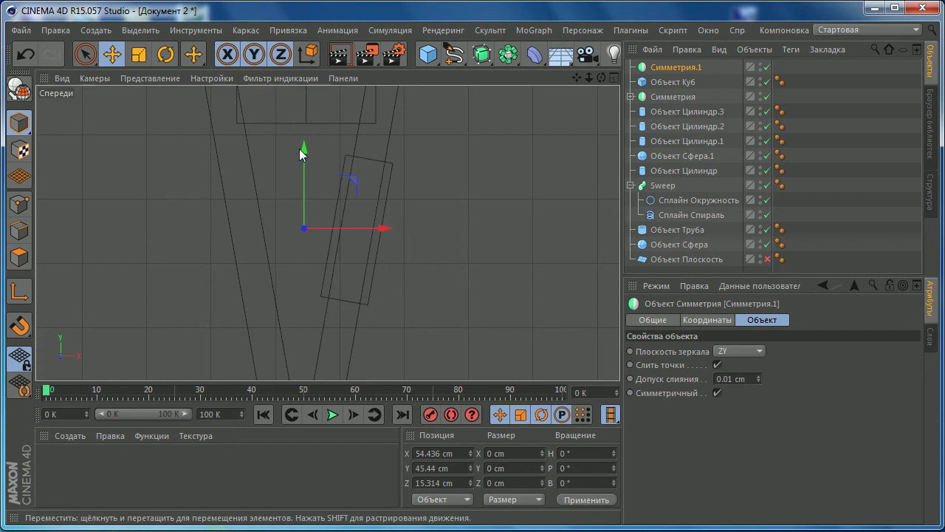
{"action": "mouse_move", "coordinate": [305, 151]}
{"action": "left_mouse_down"}
{"action": "mouse_move", "coordinate": [303, 33]}
{"action": "mouse_move", "coordinate": [318, 156]}
{"action": "left_mouse_up"}
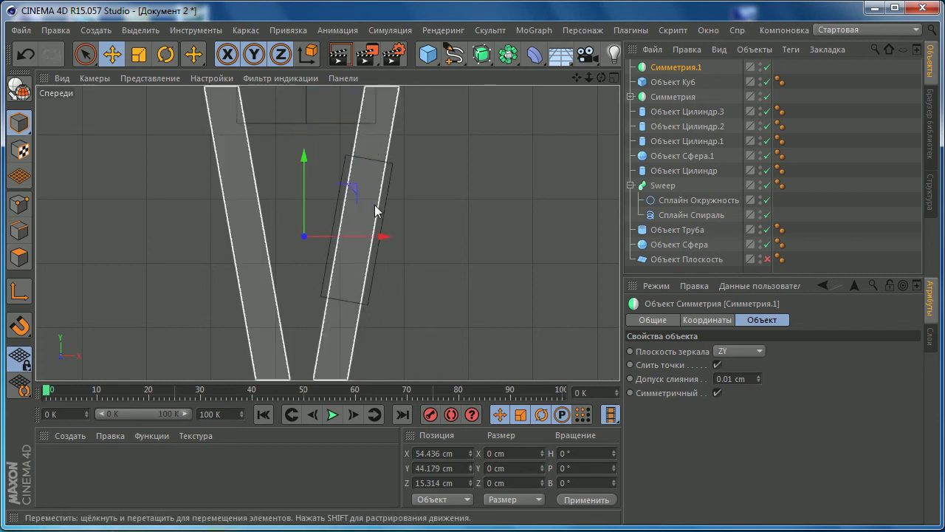
{"action": "left_click", "coordinate": [310, 111]}
{"action": "scroll", "coordinate": [333, 192], "scroll_direction": "down", "scroll_amount": 5}
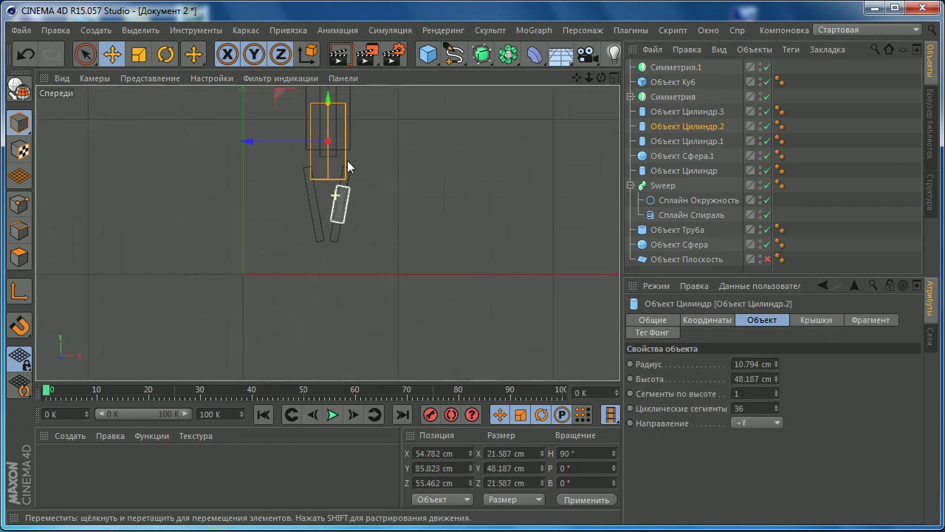
- Select the ten parts from Объект Цилиндр.3 to Объект Сфера and shift them to X 54.874 cm
{"action": "middle_click_drag", "start_coordinate": [347, 160], "coordinate": [352, 278], "text": "alt"}
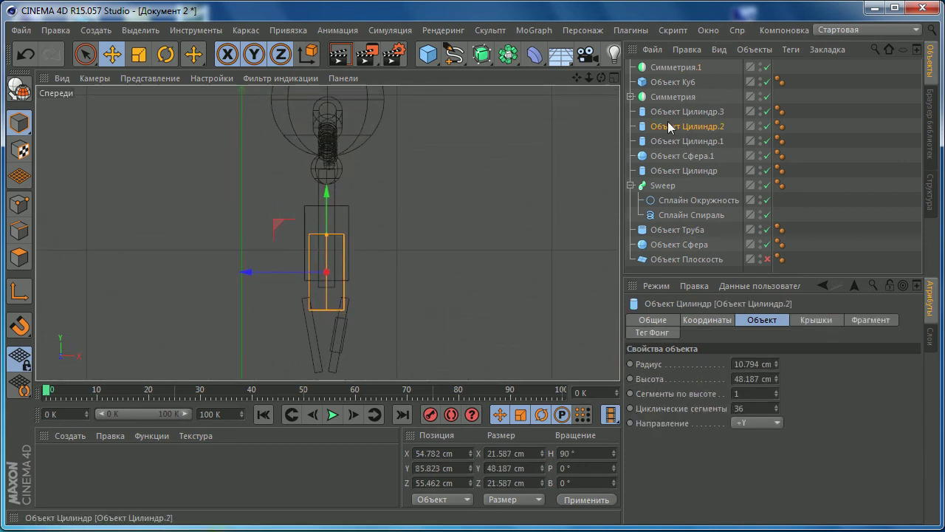
{"action": "left_click", "coordinate": [660, 245], "text": "shift"}
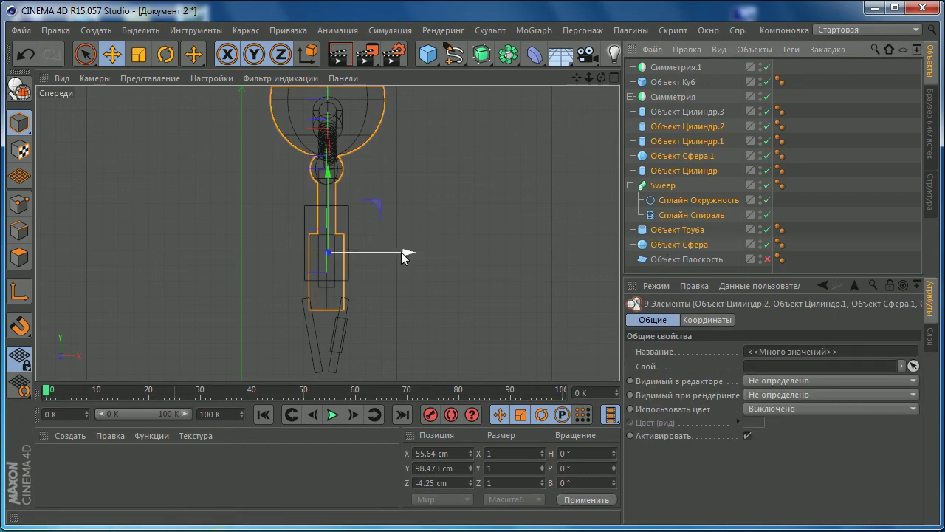
{"action": "left_click", "coordinate": [655, 113]}
{"action": "left_click", "coordinate": [675, 244], "text": "shift"}
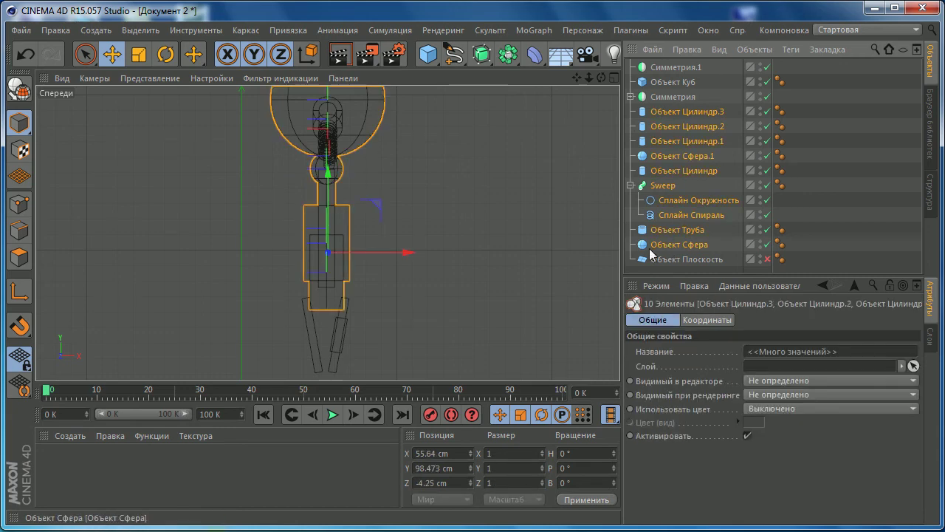
{"action": "left_click_drag", "start_coordinate": [413, 251], "coordinate": [408, 251]}
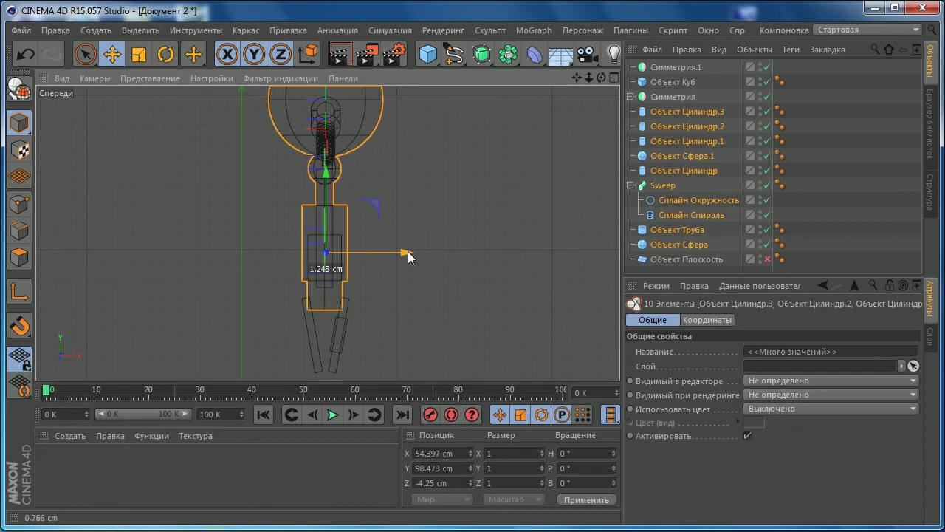
{"action": "left_click_drag", "start_coordinate": [409, 251], "coordinate": [407, 251]}
- Check the centred parts in the front view, then clear the selection
{"action": "middle_click", "coordinate": [362, 245]}
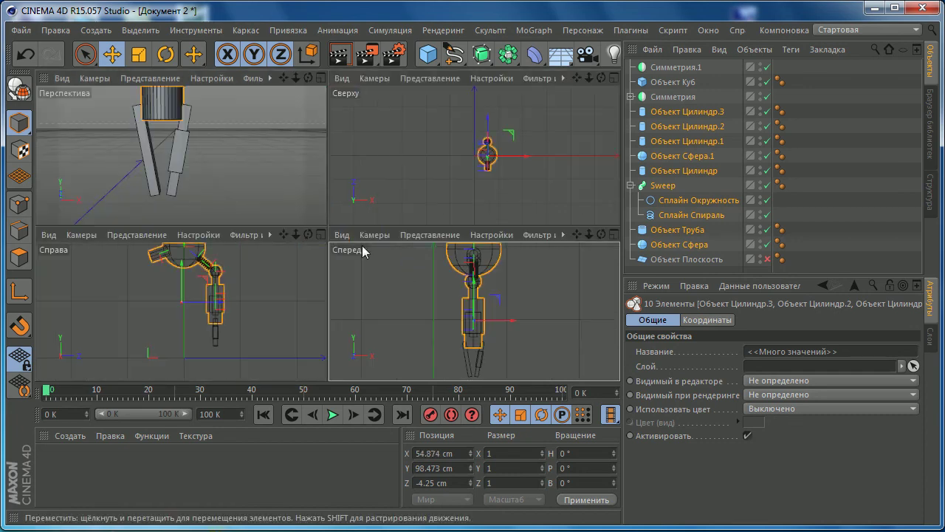
{"action": "middle_click", "coordinate": [362, 247]}
{"action": "scroll", "coordinate": [369, 341], "scroll_direction": "up", "scroll_amount": 3}
{"action": "scroll", "coordinate": [369, 342], "scroll_direction": "down", "scroll_amount": 2}
{"action": "scroll", "coordinate": [347, 284], "scroll_direction": "up", "scroll_amount": 4}
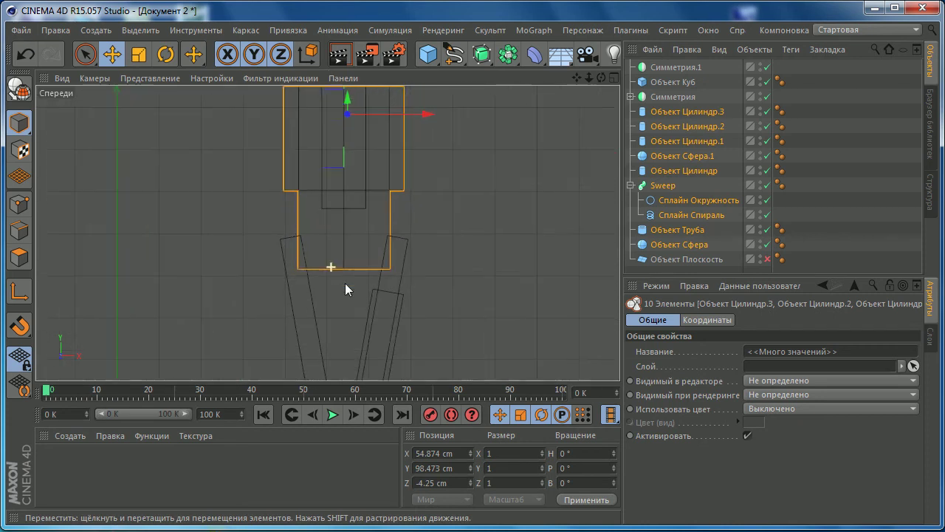
{"action": "scroll", "coordinate": [345, 283], "scroll_direction": "up", "scroll_amount": 1}
{"action": "left_click", "coordinate": [852, 270]}
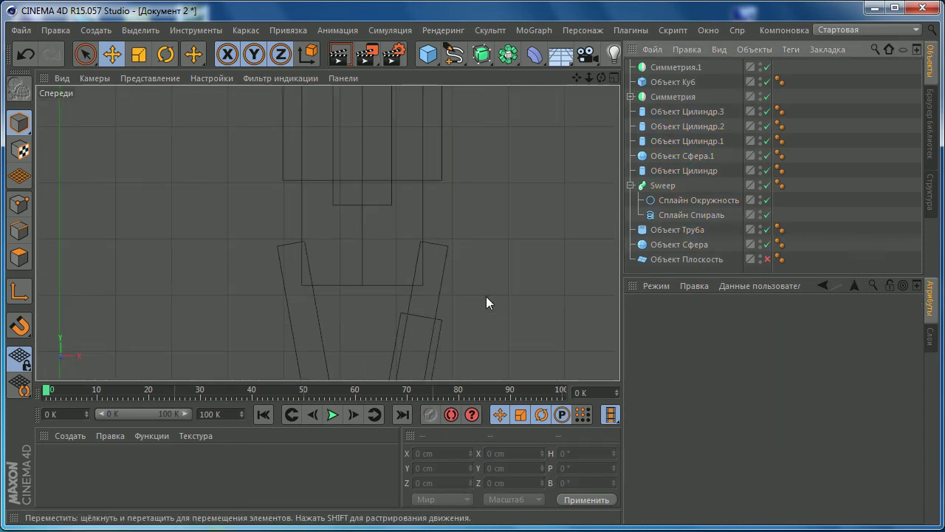
- Select Симметрия.1 and adjust its position up, along X, and back down
{"action": "scroll", "coordinate": [415, 320], "scroll_direction": "down", "scroll_amount": 1}
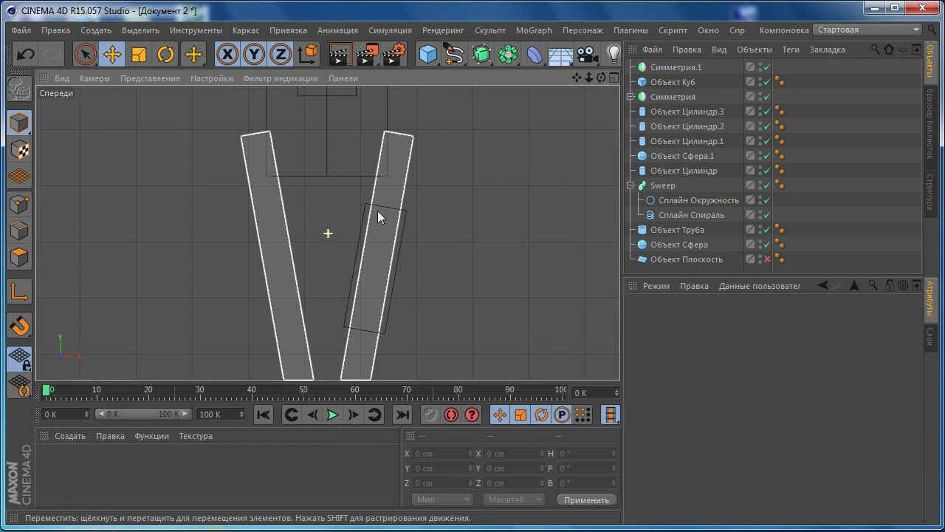
{"action": "left_click", "coordinate": [676, 68]}
{"action": "left_click_drag", "start_coordinate": [332, 212], "coordinate": [326, 99]}
{"action": "left_click_drag", "start_coordinate": [411, 175], "coordinate": [410, 175]}
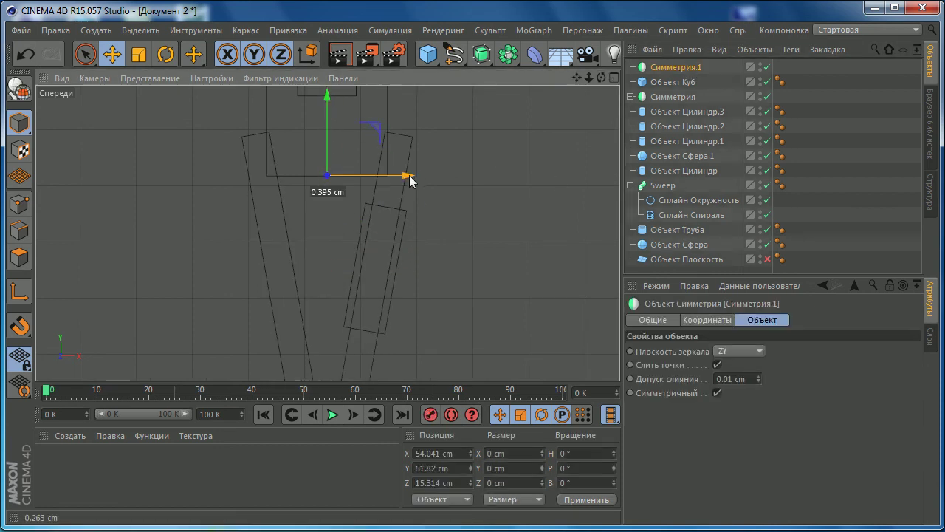
{"action": "left_click_drag", "start_coordinate": [325, 101], "coordinate": [315, 189]}
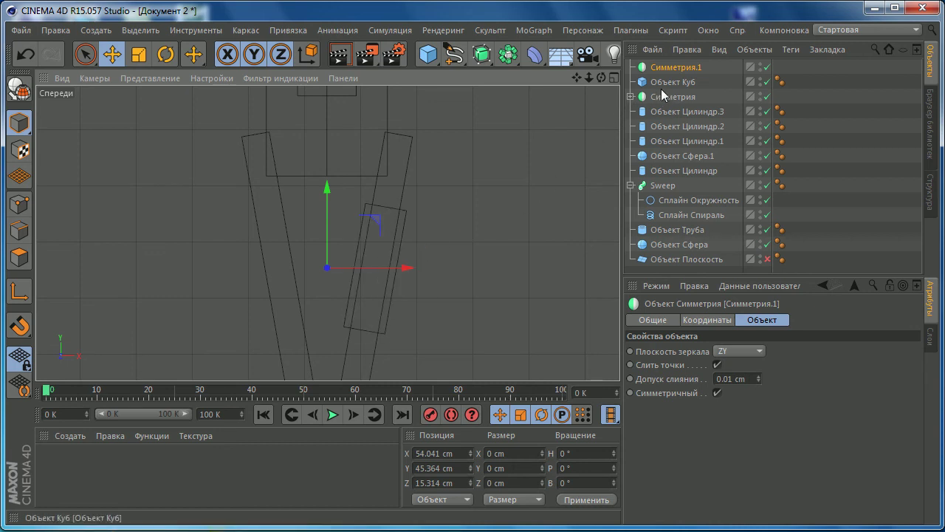
- Parent Объект Куб under Симметрия.1 so the leg cube is mirrored onto the other leg
{"action": "left_click_drag", "start_coordinate": [661, 88], "coordinate": [670, 68]}
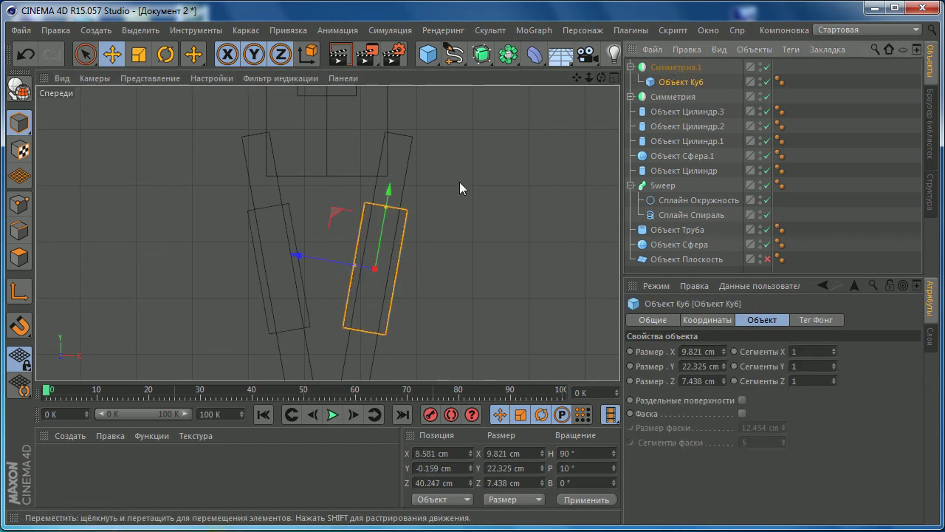
{"action": "middle_click", "coordinate": [413, 222]}
{"action": "middle_click", "coordinate": [274, 204]}
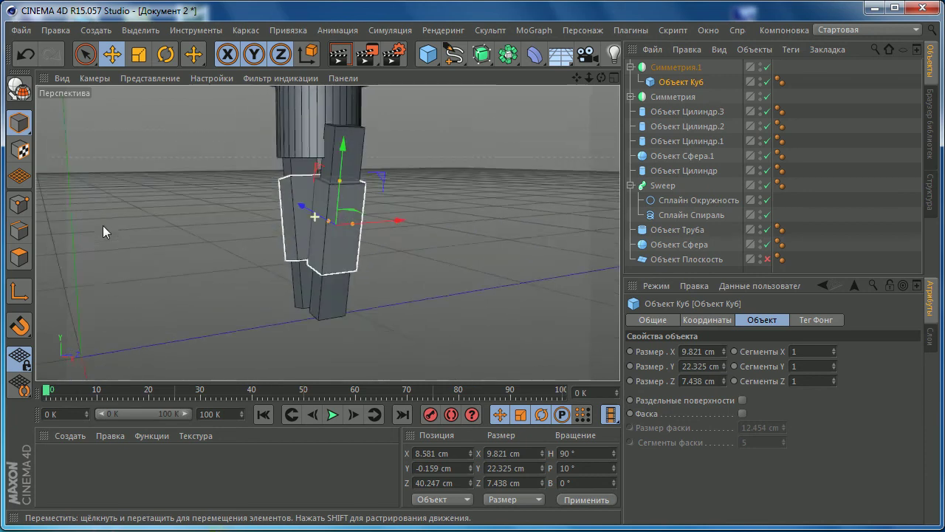
{"action": "mouse_move", "coordinate": [103, 225]}
{"action": "left_mouse_down", "text": "alt"}
{"action": "mouse_move", "coordinate": [259, 209]}
{"action": "mouse_move", "coordinate": [353, 177]}
{"action": "mouse_move", "coordinate": [469, 214]}
{"action": "left_mouse_up", "text": "alt"}
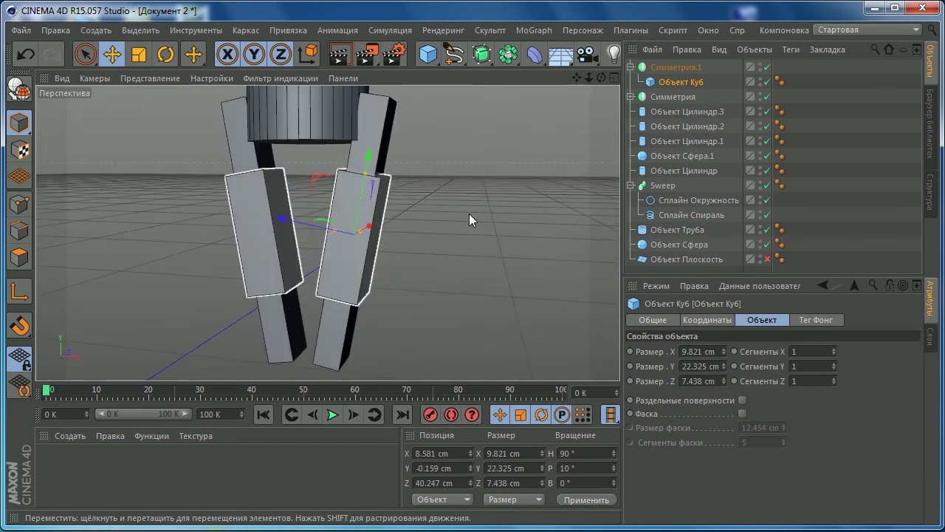
- Try moving the right leg cube's pivot down along Y, then undo it
{"action": "left_click", "coordinate": [331, 232]}
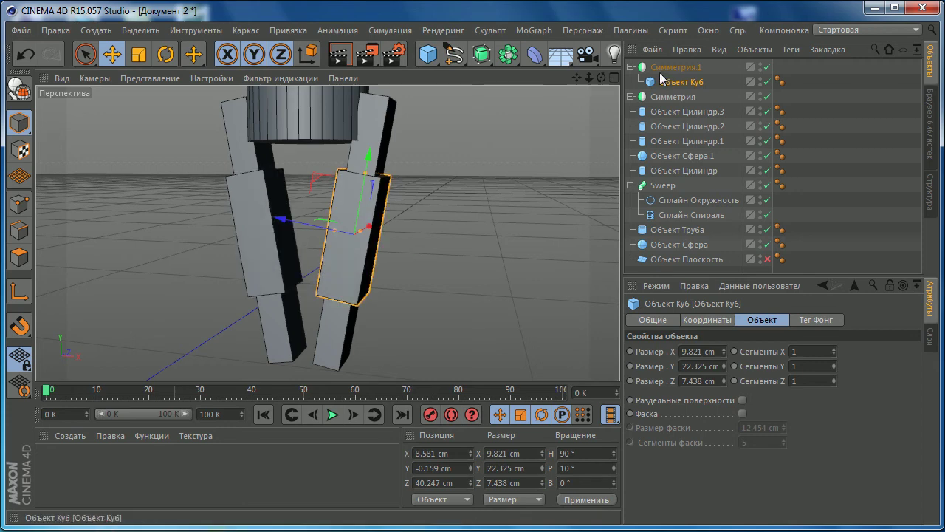
{"action": "left_click", "coordinate": [18, 292]}
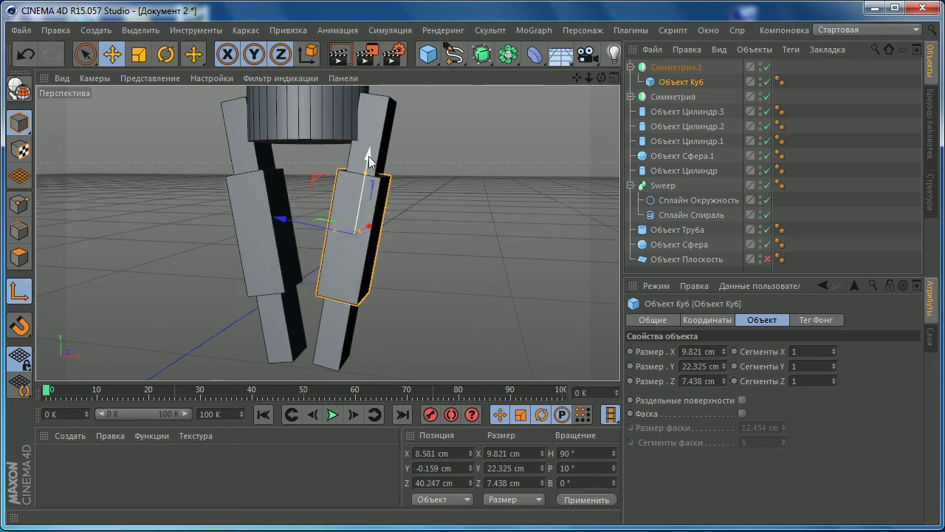
{"action": "left_click_drag", "start_coordinate": [368, 156], "coordinate": [344, 234]}
{"action": "key", "text": "ctrl+z"}
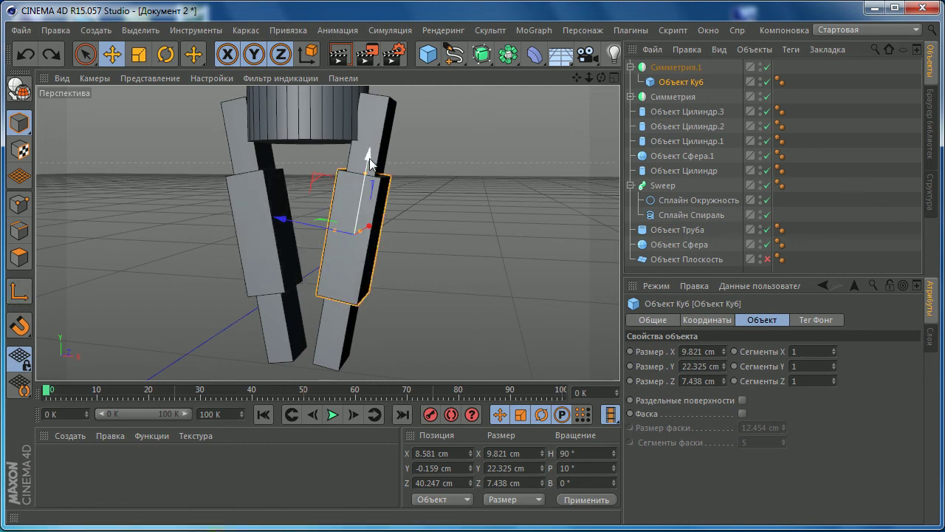
- Zoom and orbit the Perspective view to inspect the mirrored blocks on both legs
{"action": "mouse_move", "coordinate": [368, 156]}
{"action": "left_mouse_down", "text": "alt"}
{"action": "mouse_move", "coordinate": [274, 313]}
{"action": "mouse_move", "coordinate": [322, 232]}
{"action": "left_mouse_up", "text": "alt"}
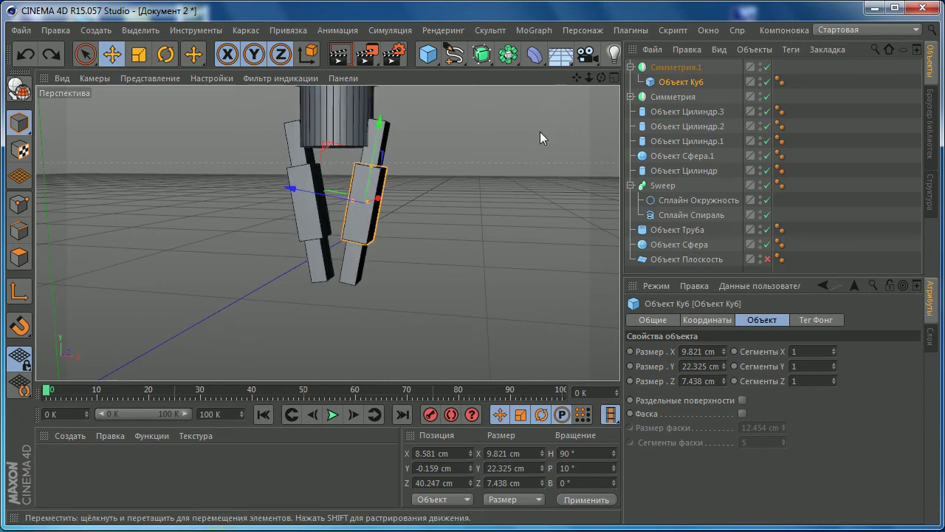
{"action": "scroll", "coordinate": [357, 217], "scroll_direction": "up", "scroll_amount": 1}
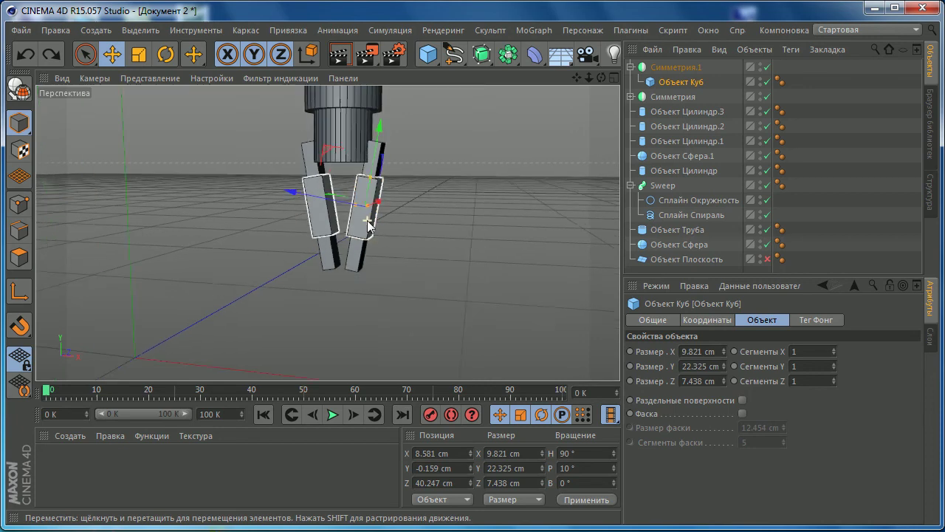
{"action": "scroll", "coordinate": [319, 284], "scroll_direction": "up", "scroll_amount": 1}
{"action": "scroll", "coordinate": [342, 280], "scroll_direction": "up", "scroll_amount": 1}
{"action": "scroll", "coordinate": [342, 280], "scroll_direction": "up", "scroll_amount": 1}
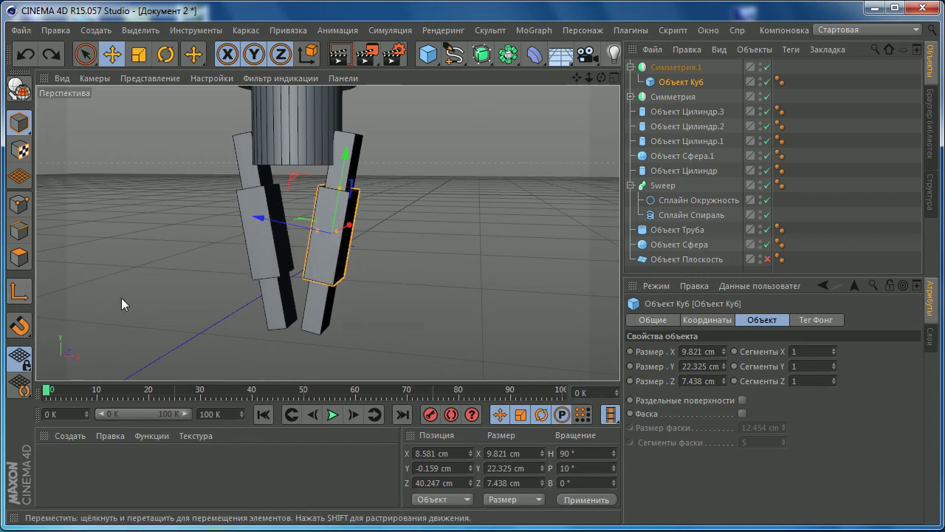
{"action": "scroll", "coordinate": [322, 219], "scroll_direction": "down", "scroll_amount": 5}
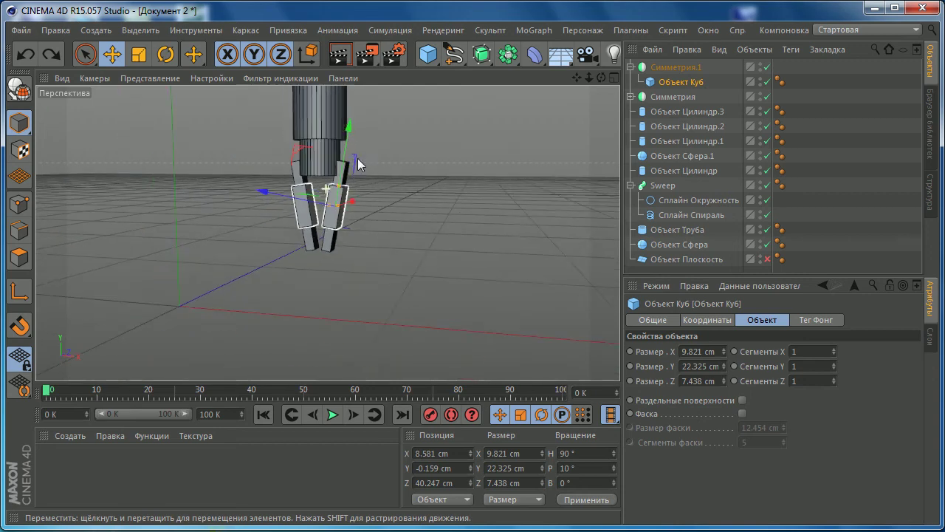
{"action": "scroll", "coordinate": [337, 275], "scroll_direction": "down", "scroll_amount": 3}
{"action": "scroll", "coordinate": [336, 272], "scroll_direction": "down", "scroll_amount": 3}
{"action": "scroll", "coordinate": [336, 271], "scroll_direction": "up", "scroll_amount": 2}
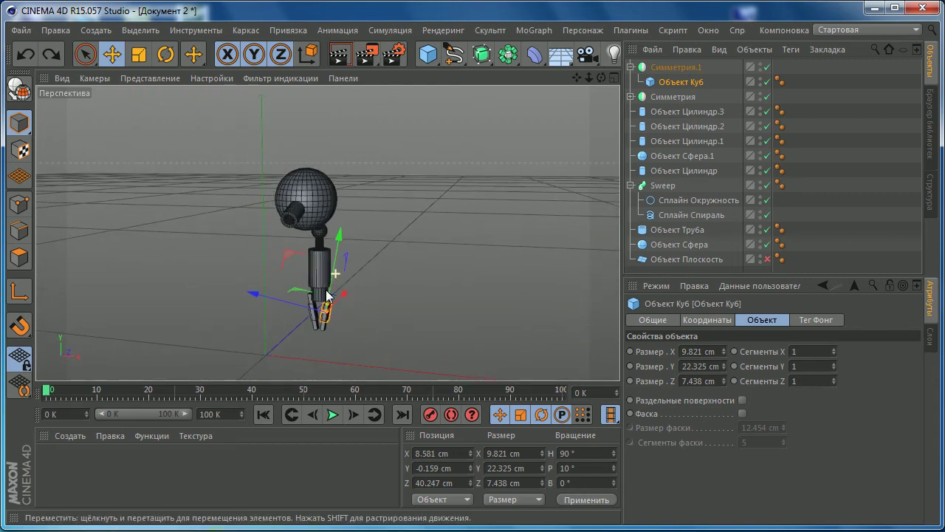
{"action": "scroll", "coordinate": [333, 325], "scroll_direction": "up", "scroll_amount": 3}
{"action": "scroll", "coordinate": [333, 325], "scroll_direction": "up", "scroll_amount": 3}
{"action": "scroll", "coordinate": [301, 301], "scroll_direction": "up", "scroll_amount": 4}
{"action": "scroll", "coordinate": [348, 300], "scroll_direction": "down", "scroll_amount": 1}
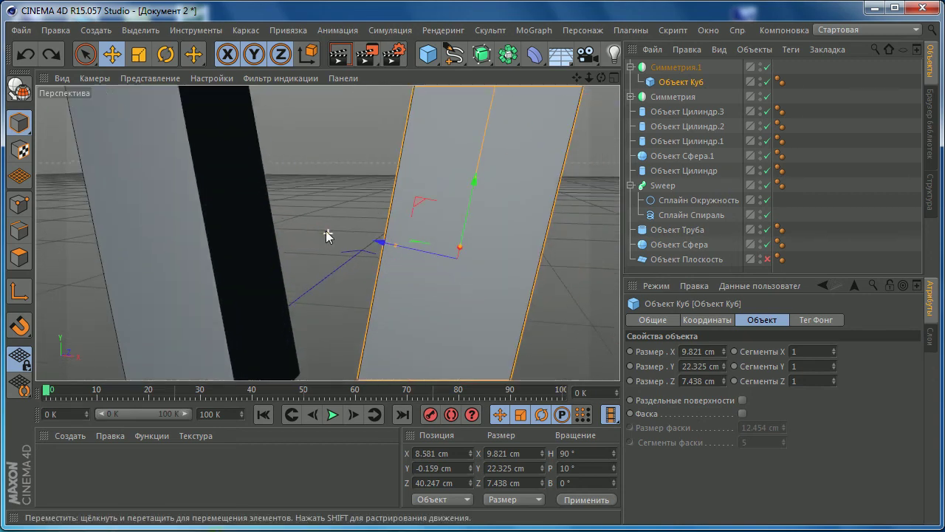
{"action": "scroll", "coordinate": [327, 234], "scroll_direction": "down", "scroll_amount": 3}
{"action": "scroll", "coordinate": [363, 249], "scroll_direction": "down", "scroll_amount": 3}
{"action": "scroll", "coordinate": [348, 180], "scroll_direction": "down", "scroll_amount": 2}
{"action": "scroll", "coordinate": [375, 242], "scroll_direction": "down", "scroll_amount": 1}
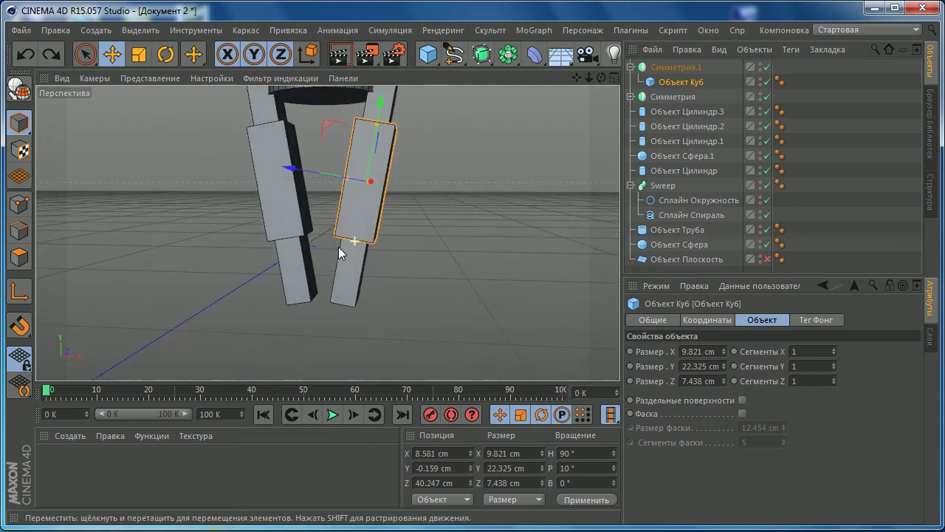
{"action": "scroll", "coordinate": [338, 247], "scroll_direction": "down", "scroll_amount": 2}
{"action": "scroll", "coordinate": [384, 261], "scroll_direction": "down", "scroll_amount": 2}
{"action": "left_click_drag", "start_coordinate": [360, 264], "coordinate": [345, 298], "text": "alt"}
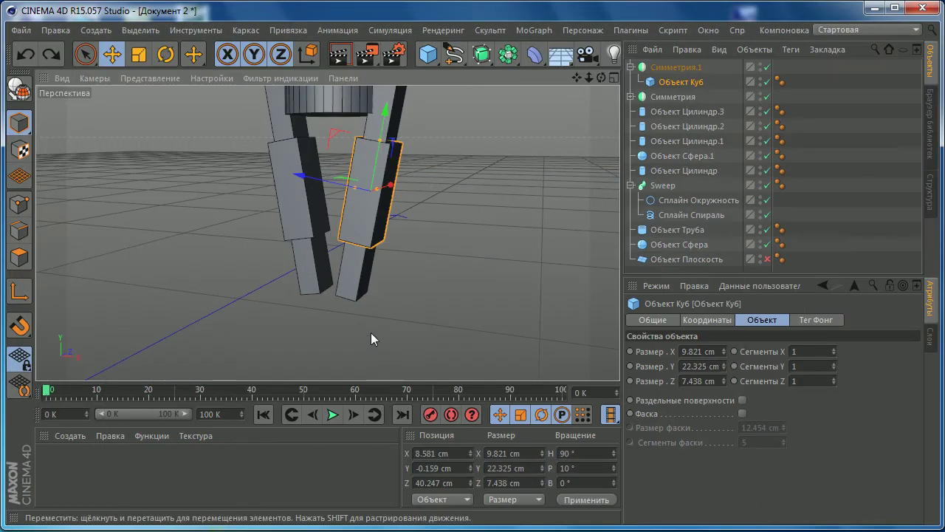
{"action": "mouse_move", "coordinate": [429, 53]}
{"action": "left_mouse_down"}
{"action": "mouse_move", "coordinate": [505, 81]}
{"action": "mouse_move", "coordinate": [829, 104]}
{"action": "left_mouse_up"}
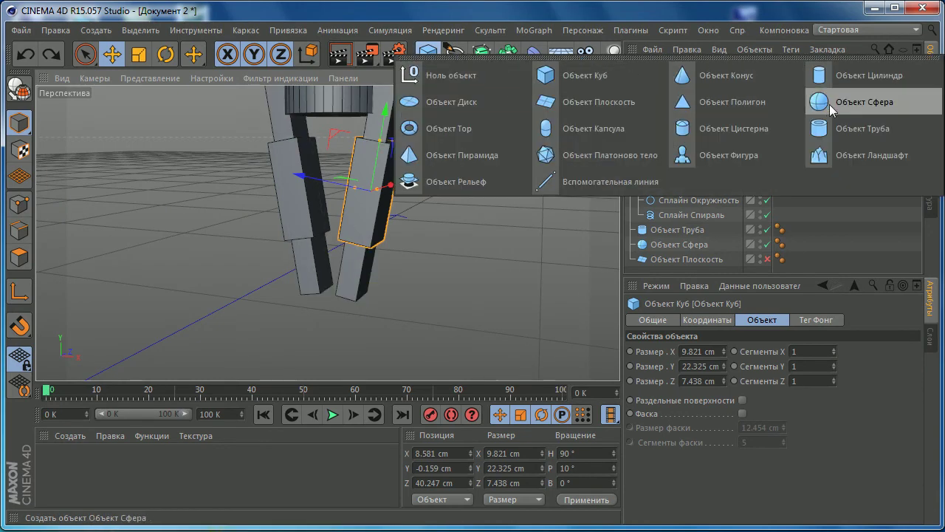
- Add a 35-segment sphere, Объект Сфера.2, and scale it down to 25.4 cm
{"action": "left_click", "coordinate": [743, 365]}
{"action": "type", "text": "35"}
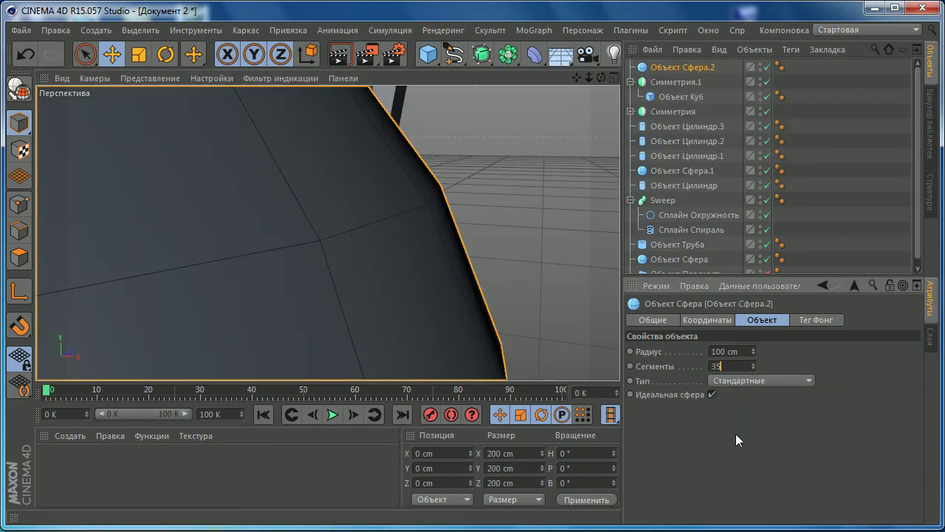
{"action": "key", "text": "Return"}
{"action": "scroll", "coordinate": [305, 299], "scroll_direction": "down", "scroll_amount": 3}
{"action": "scroll", "coordinate": [306, 303], "scroll_direction": "down", "scroll_amount": 3}
{"action": "scroll", "coordinate": [307, 303], "scroll_direction": "down", "scroll_amount": 2}
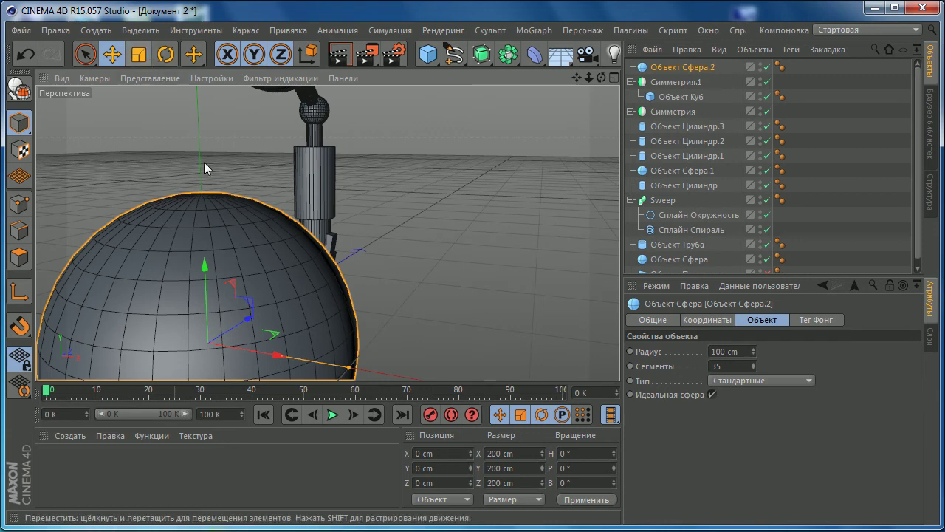
{"action": "left_click", "coordinate": [139, 54]}
{"action": "mouse_move", "coordinate": [540, 130]}
{"action": "left_mouse_down"}
{"action": "mouse_move", "coordinate": [269, 230]}
{"action": "mouse_move", "coordinate": [133, 293]}
{"action": "left_mouse_up"}
{"action": "left_click", "coordinate": [115, 56]}
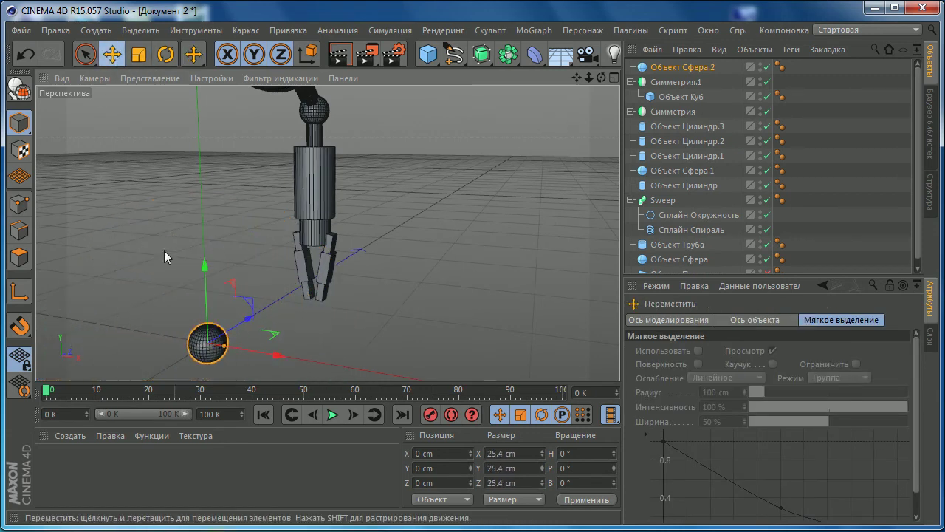
- Slide the sphere along Z to 55.737 cm beneath the legs in the Right view
{"action": "middle_click", "coordinate": [424, 222]}
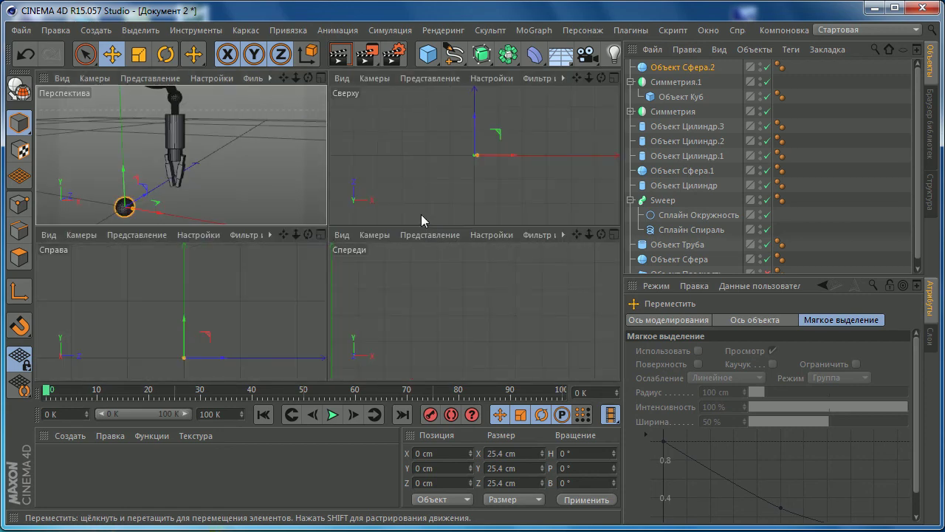
{"action": "middle_click", "coordinate": [456, 185]}
{"action": "middle_click", "coordinate": [397, 254]}
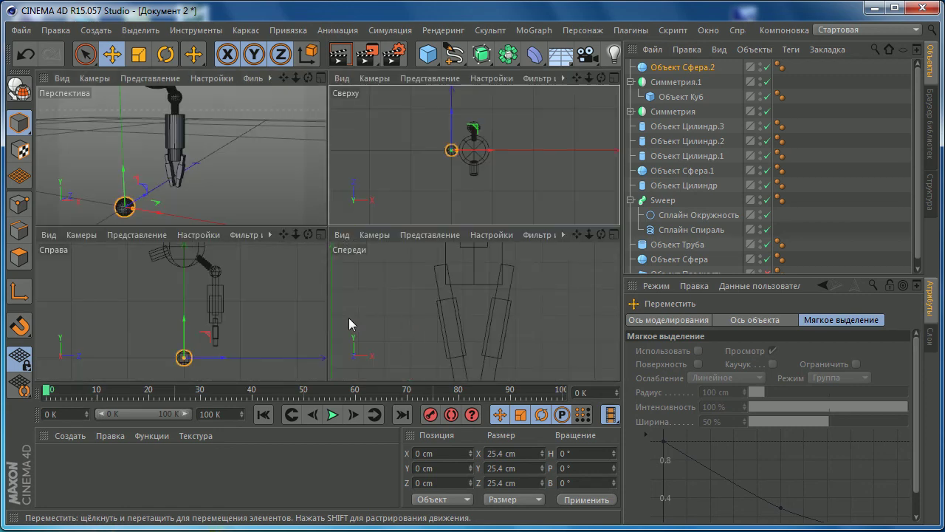
{"action": "middle_click", "coordinate": [267, 306]}
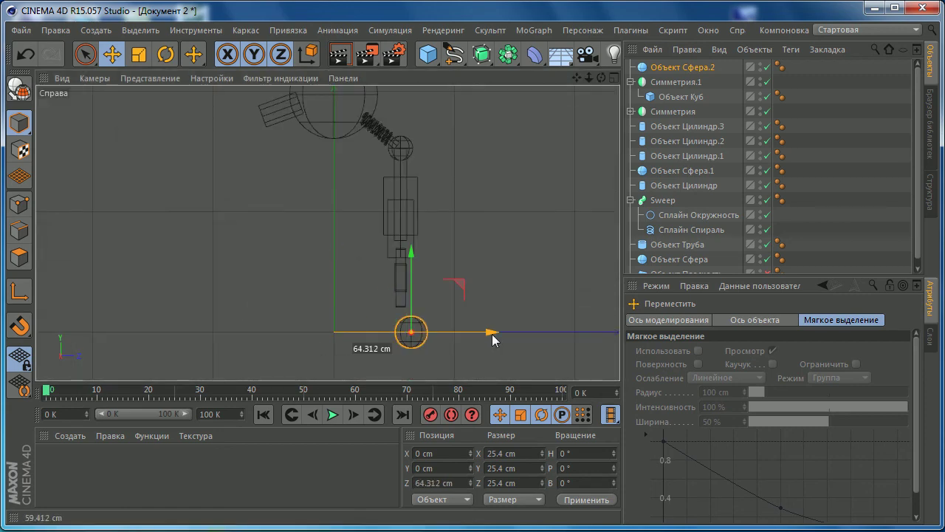
{"action": "left_click_drag", "start_coordinate": [482, 335], "coordinate": [482, 335]}
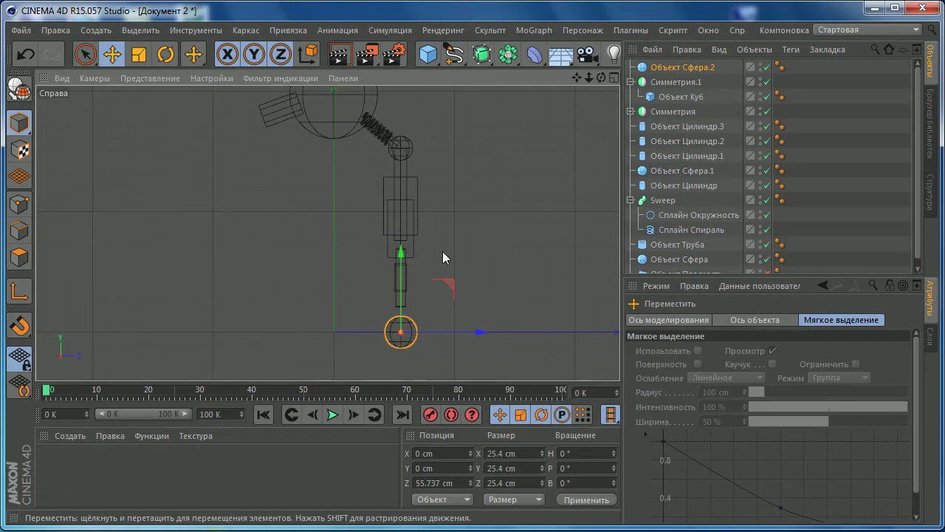
{"action": "middle_click", "coordinate": [442, 251]}
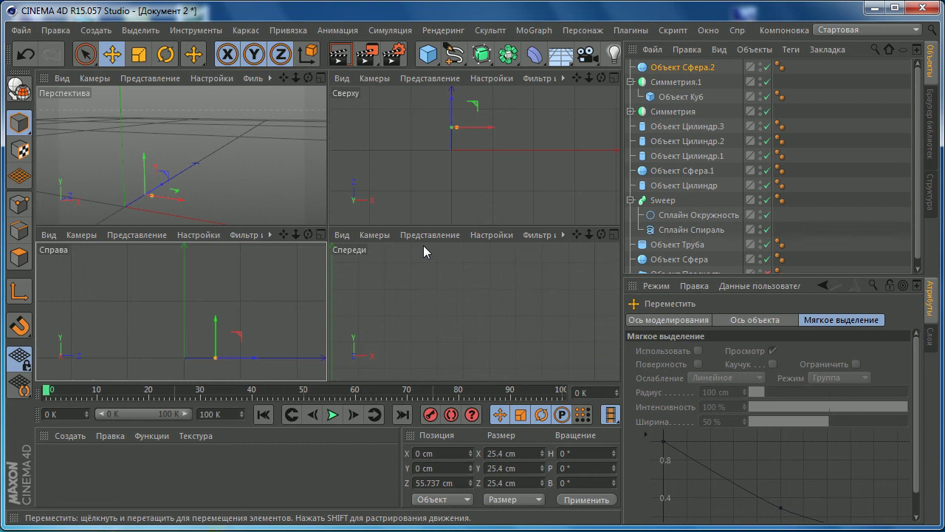
- Select both Симметрия and Симметрия.1 leg groups and rotate them -10° in pitch
{"action": "middle_click", "coordinate": [289, 296]}
{"action": "scroll", "coordinate": [262, 342], "scroll_direction": "up", "scroll_amount": 3}
{"action": "middle_click_drag", "start_coordinate": [262, 341], "coordinate": [373, 258], "text": "alt"}
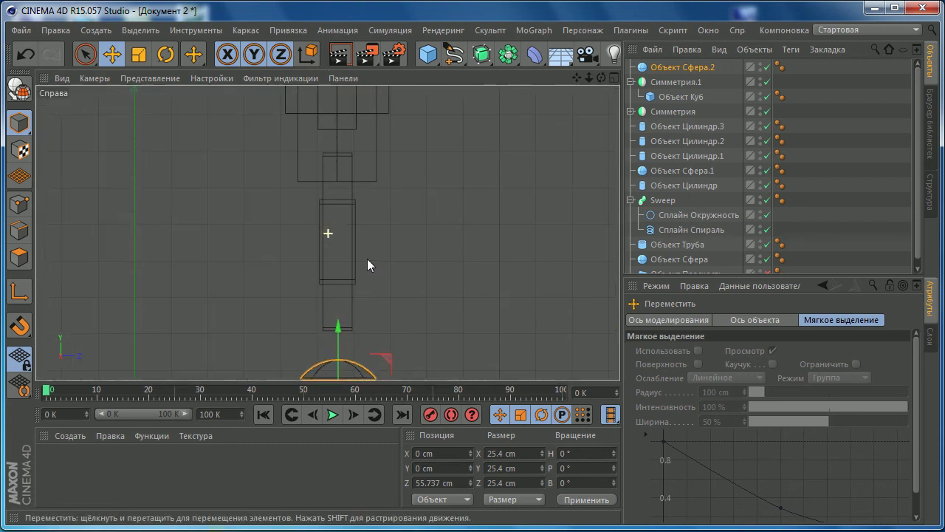
{"action": "left_click", "coordinate": [631, 82]}
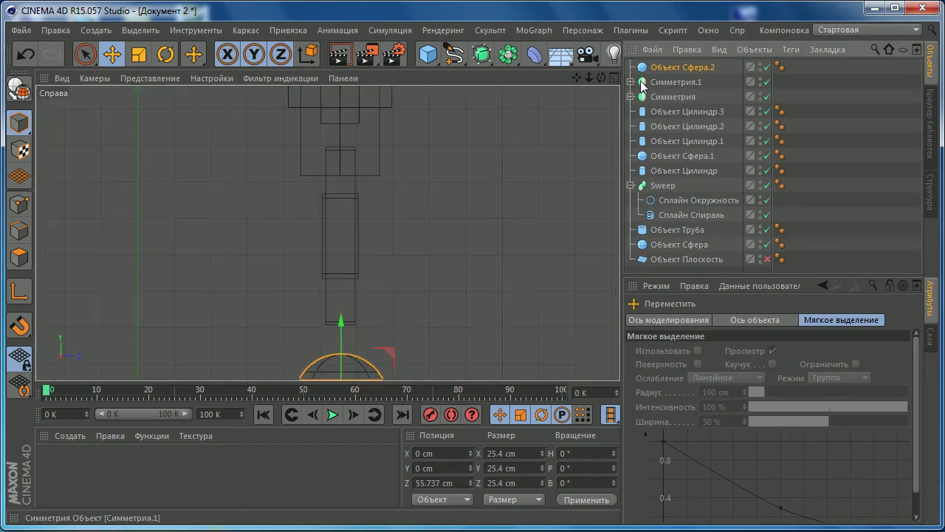
{"action": "left_click", "coordinate": [656, 82]}
{"action": "left_click", "coordinate": [656, 97]}
{"action": "left_click", "coordinate": [664, 82], "text": "ctrl"}
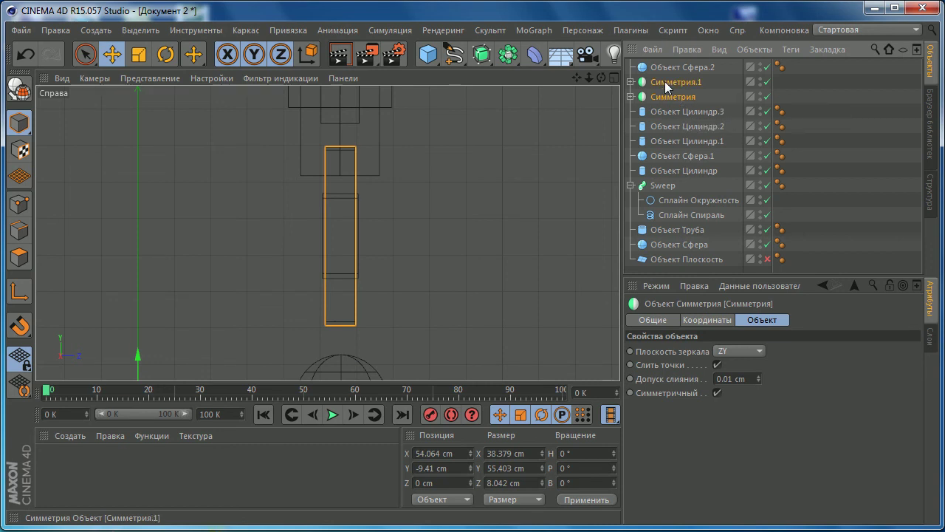
{"action": "key", "text": "r"}
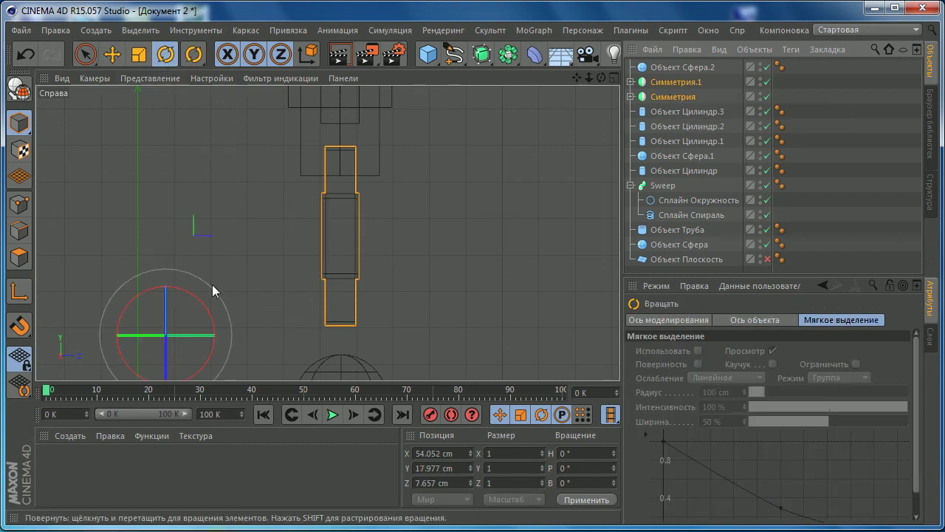
{"action": "left_click_drag", "start_coordinate": [200, 308], "coordinate": [204, 311]}
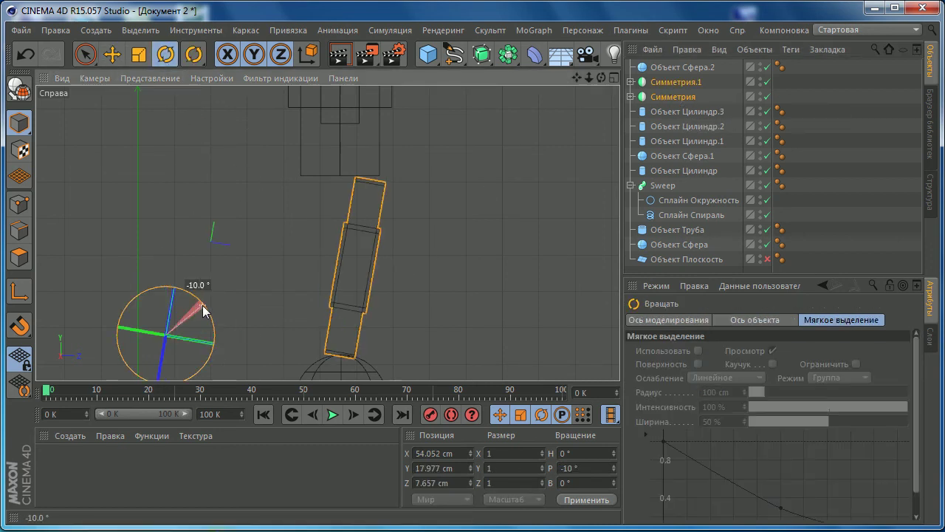
- Reposition the tilted legs to Y 15.552, Z -1.286 cm and stretch them slightly taller
{"action": "left_click", "coordinate": [112, 53]}
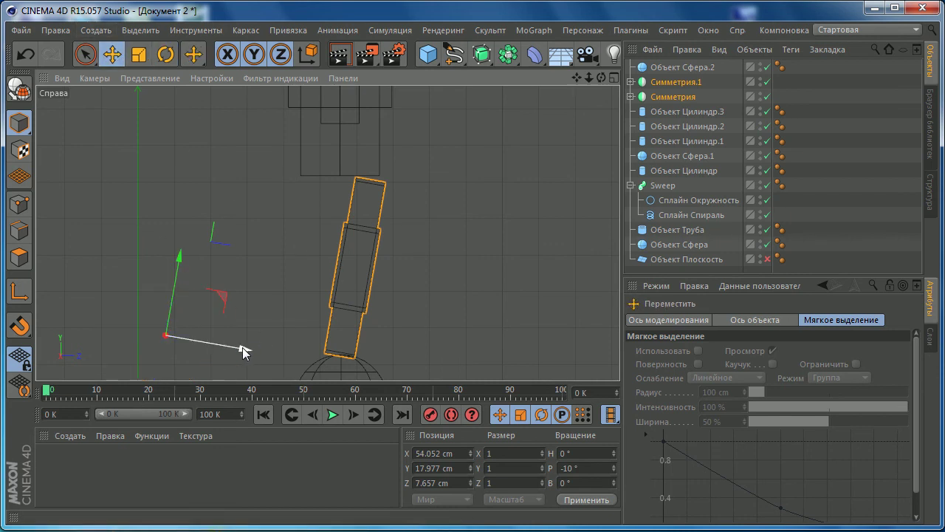
{"action": "mouse_move", "coordinate": [242, 346]}
{"action": "left_mouse_down"}
{"action": "mouse_move", "coordinate": [214, 342]}
{"action": "mouse_move", "coordinate": [210, 332]}
{"action": "left_mouse_up"}
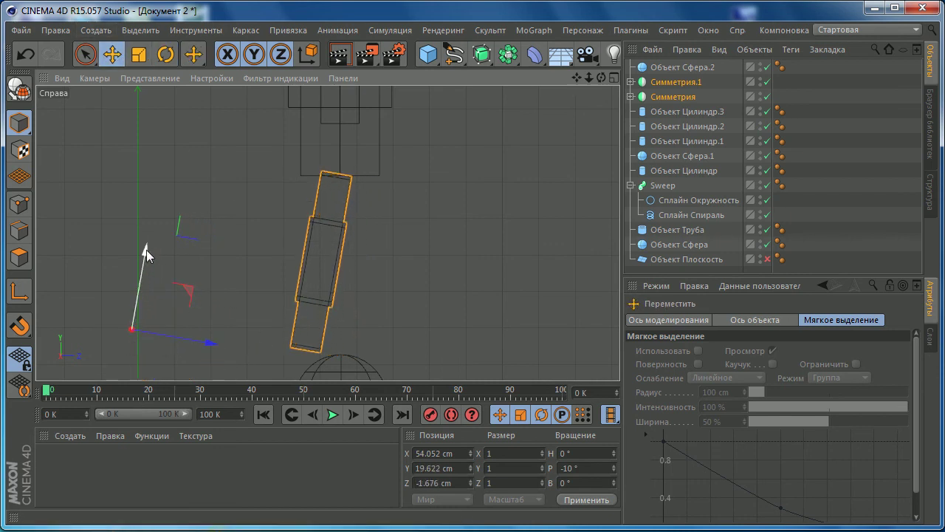
{"action": "left_click_drag", "start_coordinate": [146, 250], "coordinate": [151, 243]}
{"action": "left_click_drag", "start_coordinate": [204, 342], "coordinate": [212, 340]}
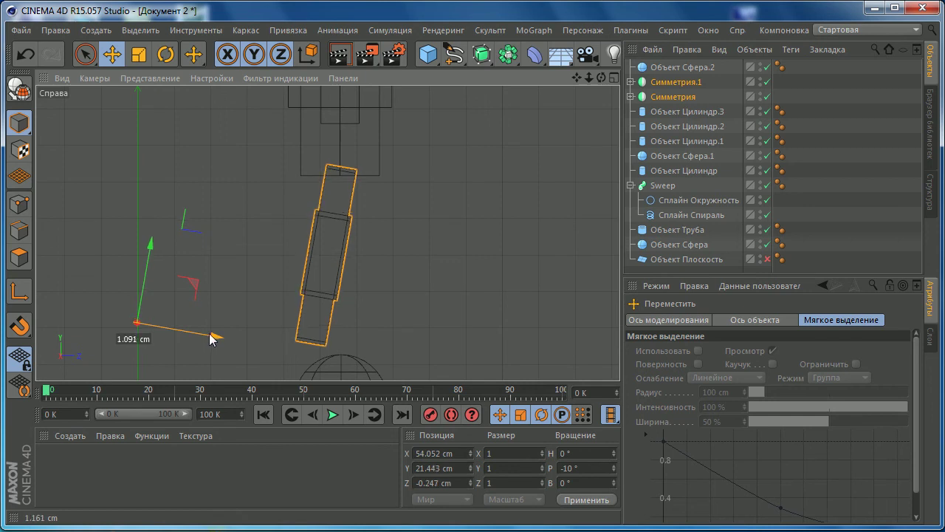
{"action": "left_click", "coordinate": [139, 53]}
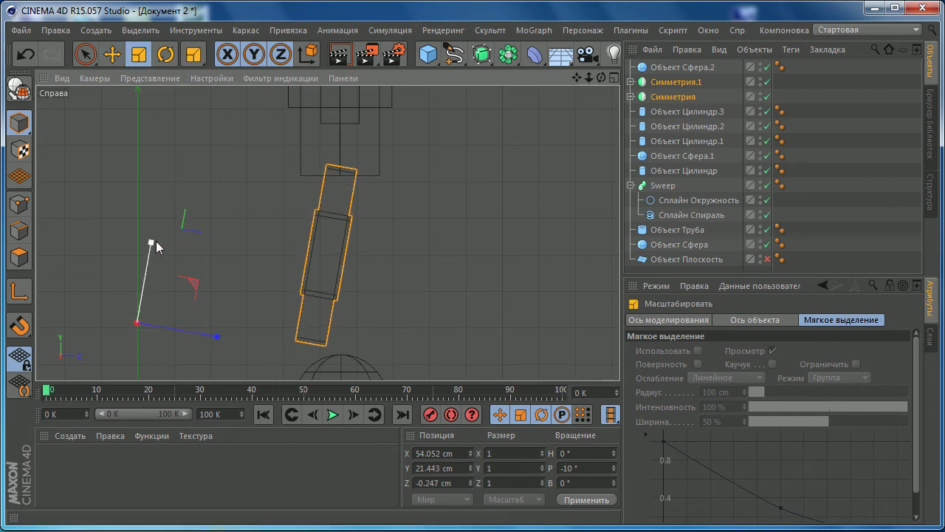
{"action": "left_click_drag", "start_coordinate": [156, 247], "coordinate": [162, 233]}
{"action": "key", "text": "e"}
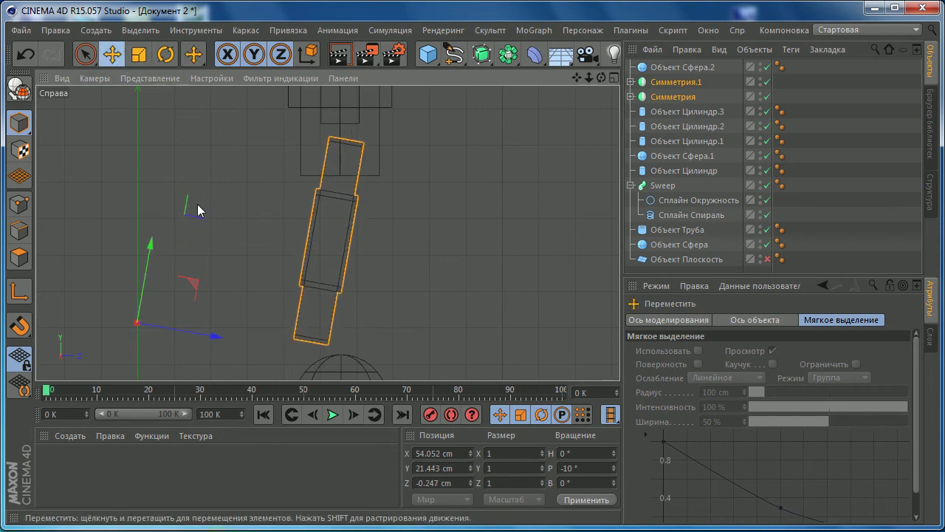
{"action": "left_click_drag", "start_coordinate": [136, 270], "coordinate": [136, 275]}
{"action": "middle_click", "coordinate": [317, 236]}
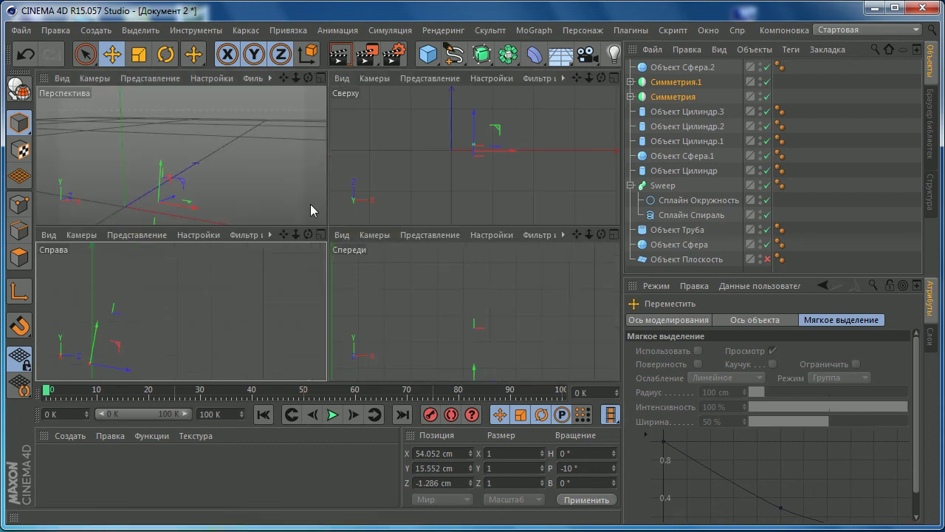
{"action": "middle_click", "coordinate": [310, 204]}
{"action": "scroll", "coordinate": [230, 282], "scroll_direction": "up", "scroll_amount": 3}
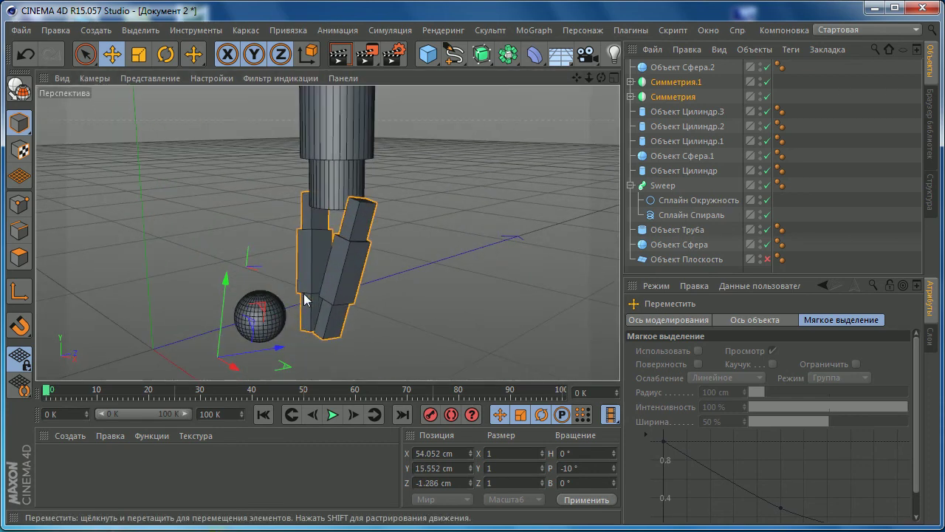
- Shrink the foot sphere to 13.379 cm and move it up toward the leg tips
{"action": "left_click", "coordinate": [258, 316]}
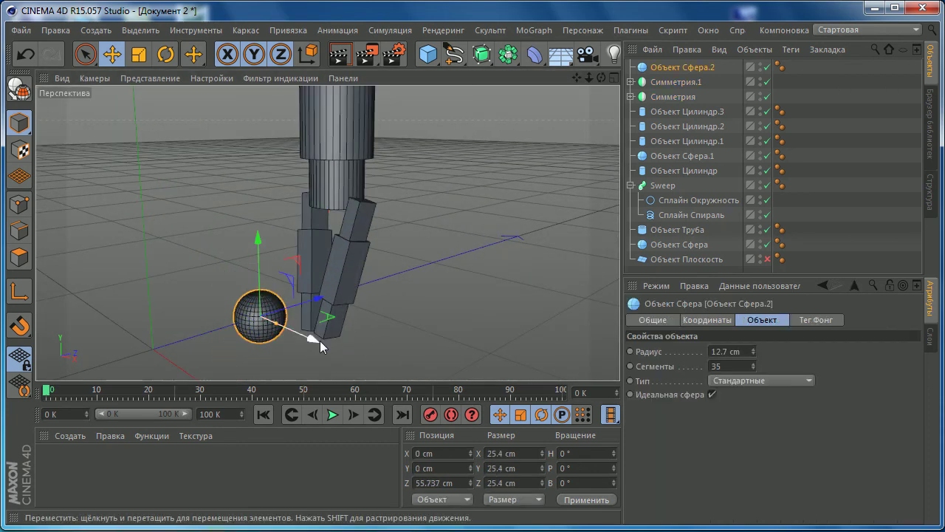
{"action": "middle_click", "coordinate": [397, 289]}
{"action": "middle_click", "coordinate": [246, 318]}
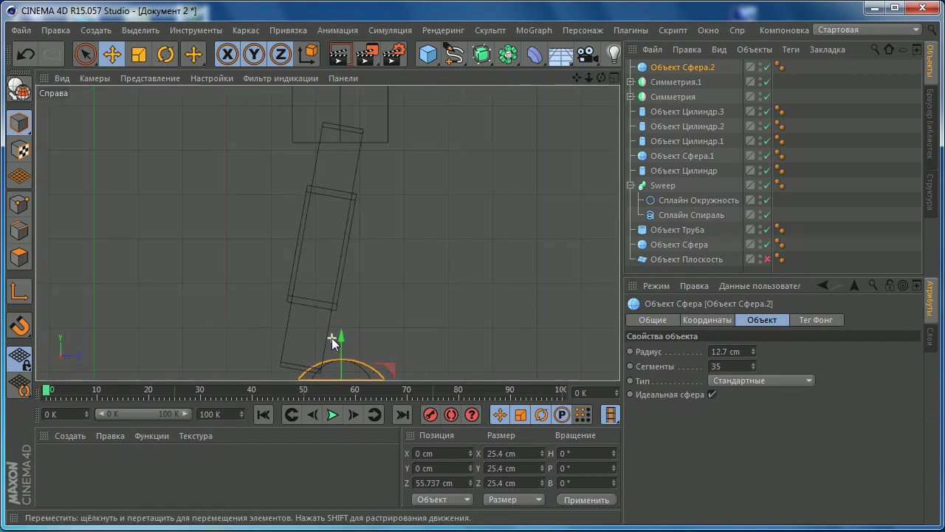
{"action": "scroll", "coordinate": [332, 337], "scroll_direction": "up", "scroll_amount": 3}
{"action": "key", "text": "t"}
{"action": "left_click_drag", "start_coordinate": [367, 182], "coordinate": [302, 277]}
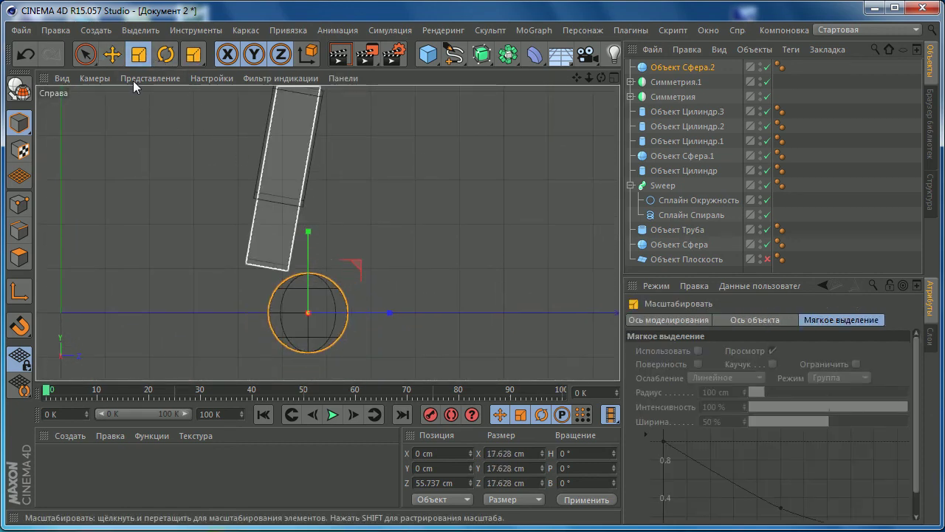
{"action": "key", "text": "e"}
{"action": "left_click_drag", "start_coordinate": [386, 313], "coordinate": [344, 270]}
{"action": "left_click", "coordinate": [138, 54]}
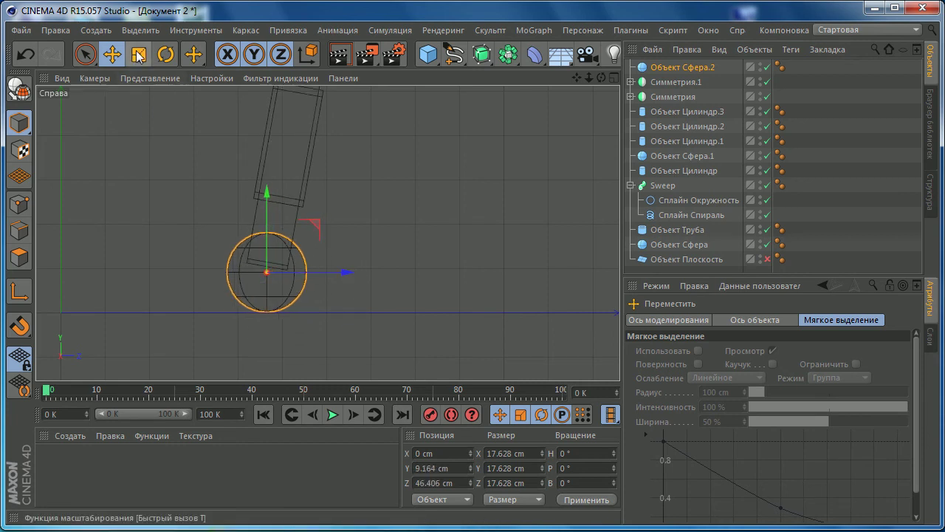
{"action": "left_click_drag", "start_coordinate": [177, 100], "coordinate": [140, 76]}
{"action": "key", "text": "e"}
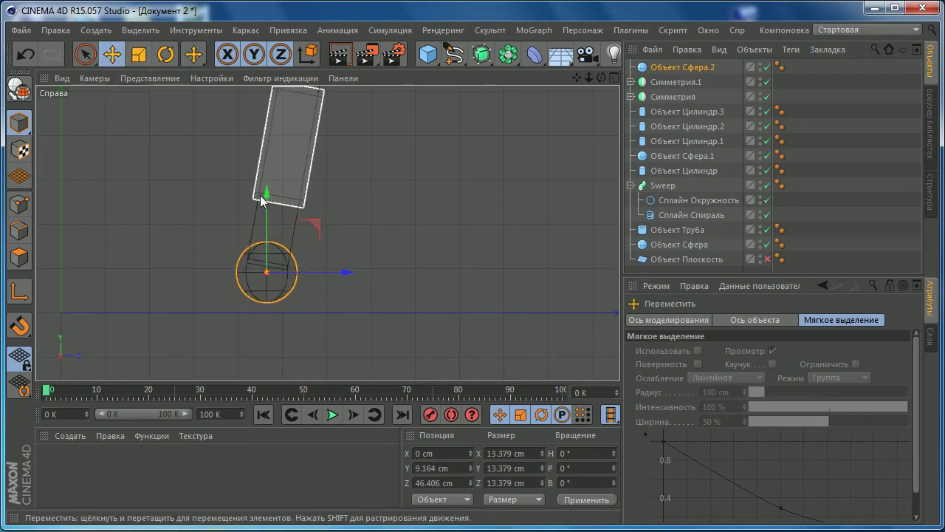
- Slide the foot sphere along X to 54.103 cm where the V-legs meet
{"action": "left_click", "coordinate": [280, 170]}
{"action": "middle_click", "coordinate": [293, 239]}
{"action": "middle_click", "coordinate": [255, 181]}
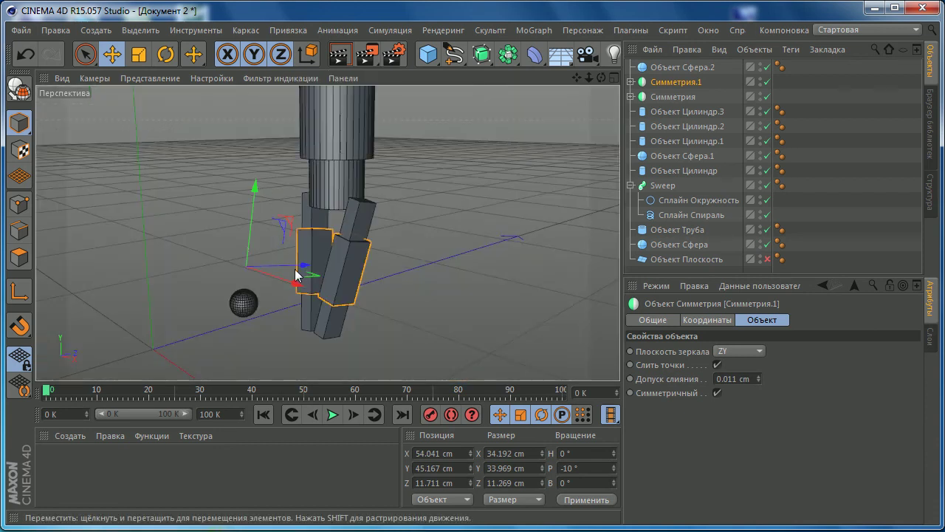
{"action": "left_click_drag", "start_coordinate": [295, 287], "coordinate": [356, 310]}
{"action": "key", "text": "ctrl+z"}
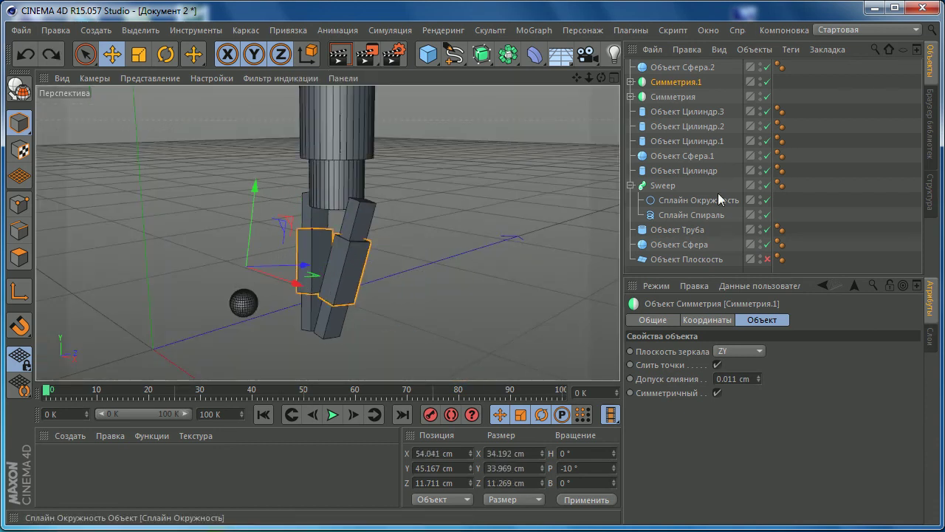
{"action": "left_click", "coordinate": [681, 67]}
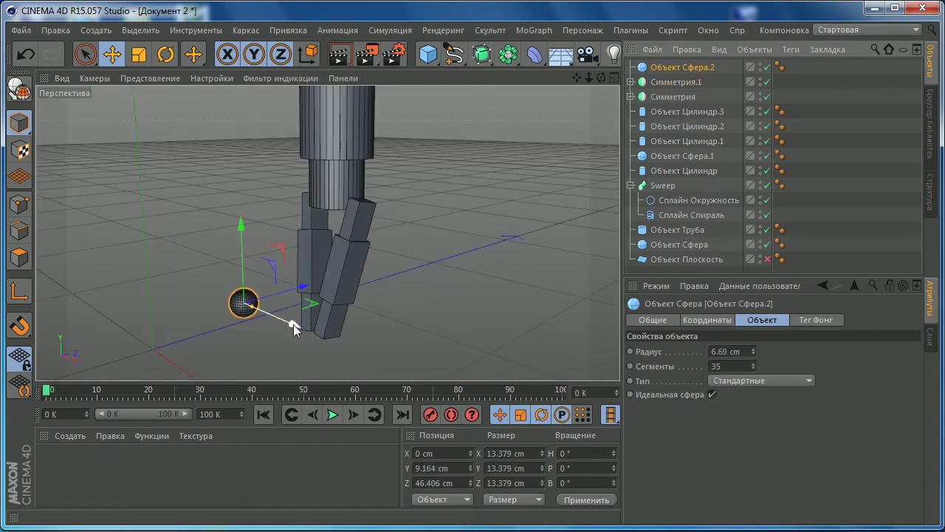
{"action": "mouse_move", "coordinate": [291, 323]}
{"action": "left_mouse_down"}
{"action": "mouse_move", "coordinate": [370, 371]}
{"action": "mouse_move", "coordinate": [467, 282]}
{"action": "left_mouse_up"}
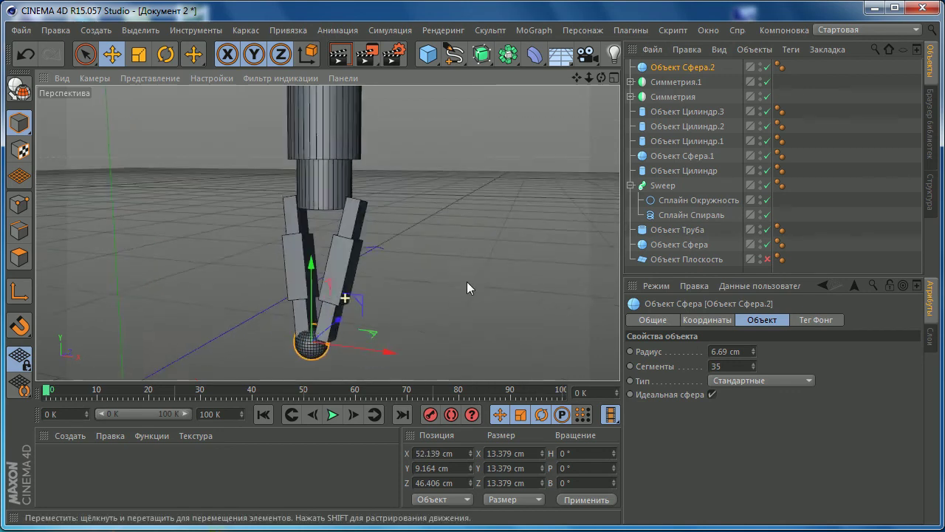
{"action": "left_click_drag", "start_coordinate": [400, 353], "coordinate": [399, 352]}
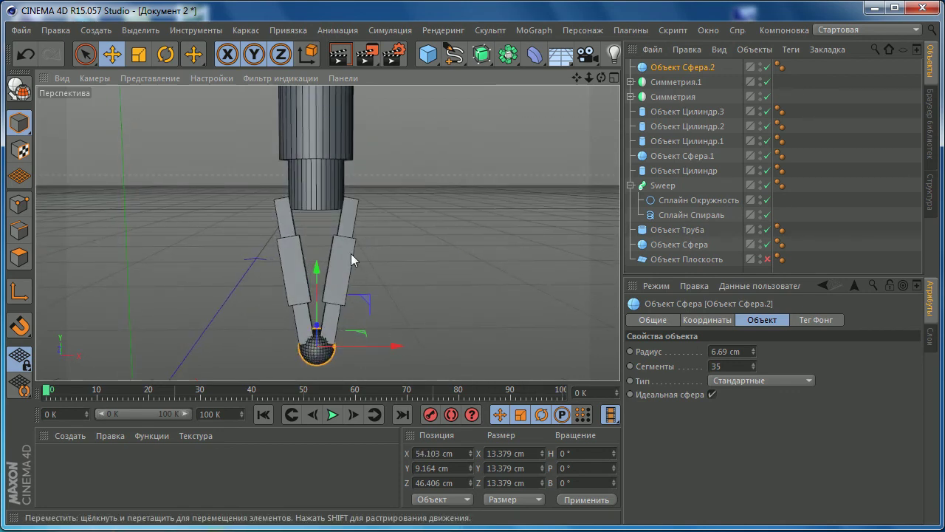
- Frame the Симметрия leg and expand both Симметрия groups to select the inner cube
{"action": "left_click", "coordinate": [346, 228]}
{"action": "key", "text": "o"}
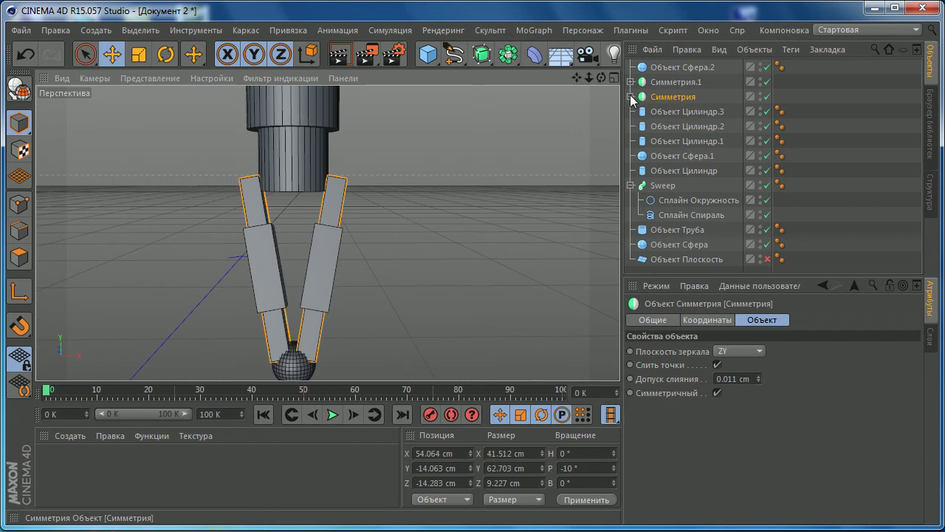
{"action": "left_click", "coordinate": [631, 97]}
{"action": "left_click", "coordinate": [632, 82]}
{"action": "left_click", "coordinate": [679, 96]}
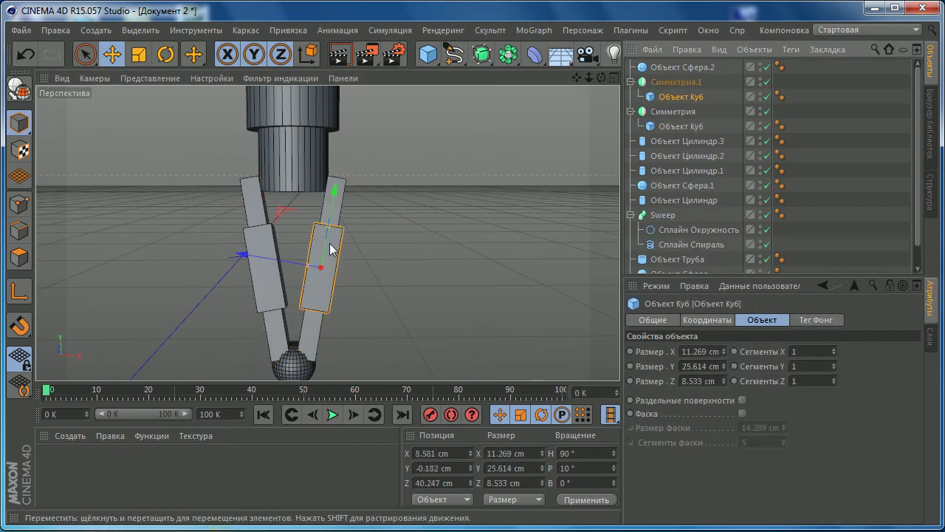
- Make the leg cubes thinner in depth, narrowing the Симметрия.1 cube to about 9 cm
{"action": "left_click", "coordinate": [671, 125]}
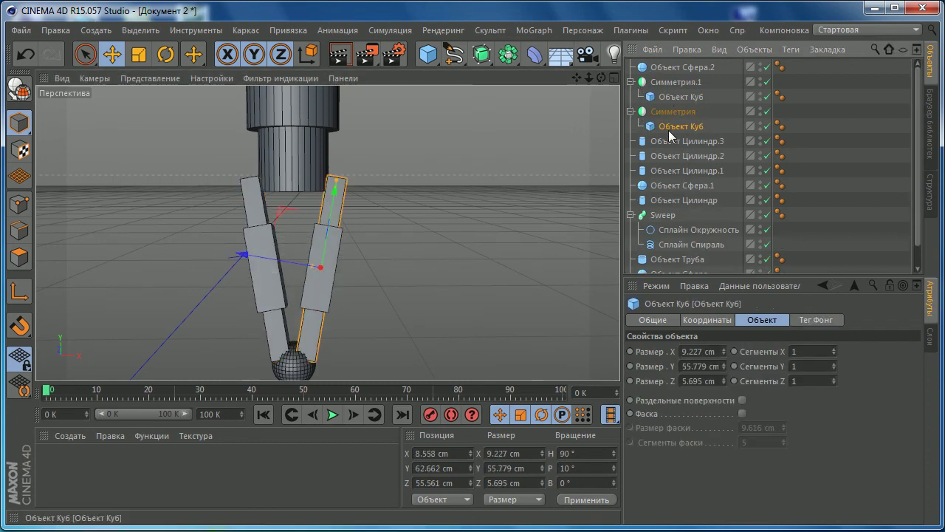
{"action": "left_click_drag", "start_coordinate": [236, 295], "coordinate": [179, 292], "text": "alt"}
{"action": "scroll", "coordinate": [350, 268], "scroll_direction": "up", "scroll_amount": 3}
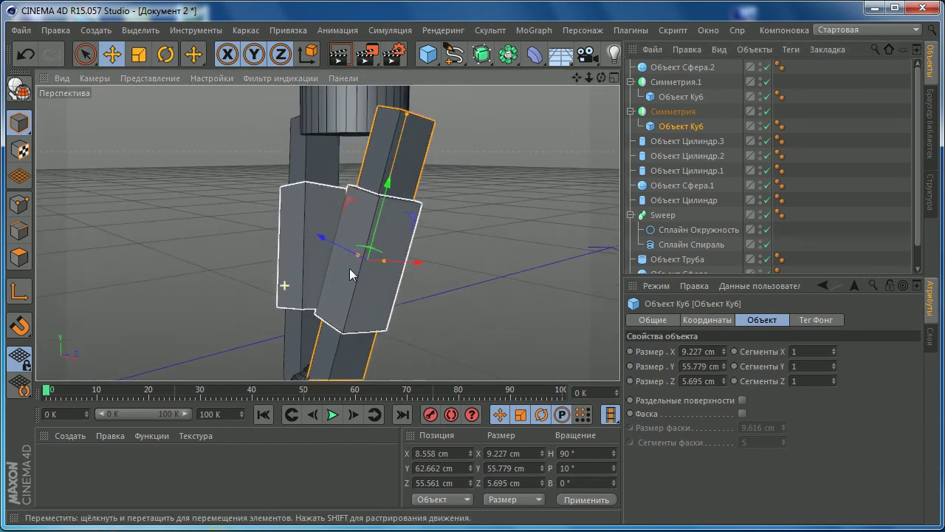
{"action": "left_click_drag", "start_coordinate": [349, 268], "coordinate": [361, 257]}
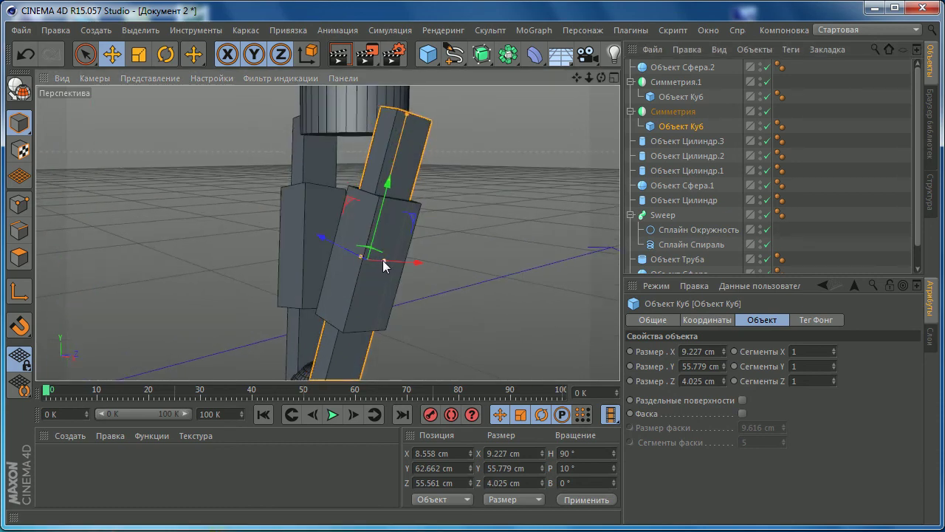
{"action": "left_click", "coordinate": [379, 273]}
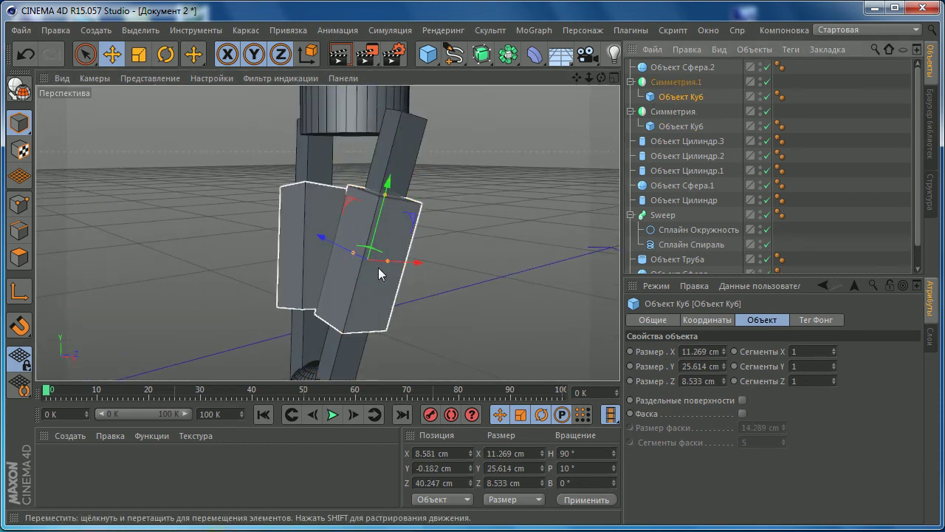
{"action": "mouse_move", "coordinate": [388, 261]}
{"action": "left_mouse_down"}
{"action": "mouse_move", "coordinate": [355, 253]}
{"action": "mouse_move", "coordinate": [404, 348]}
{"action": "left_mouse_up"}
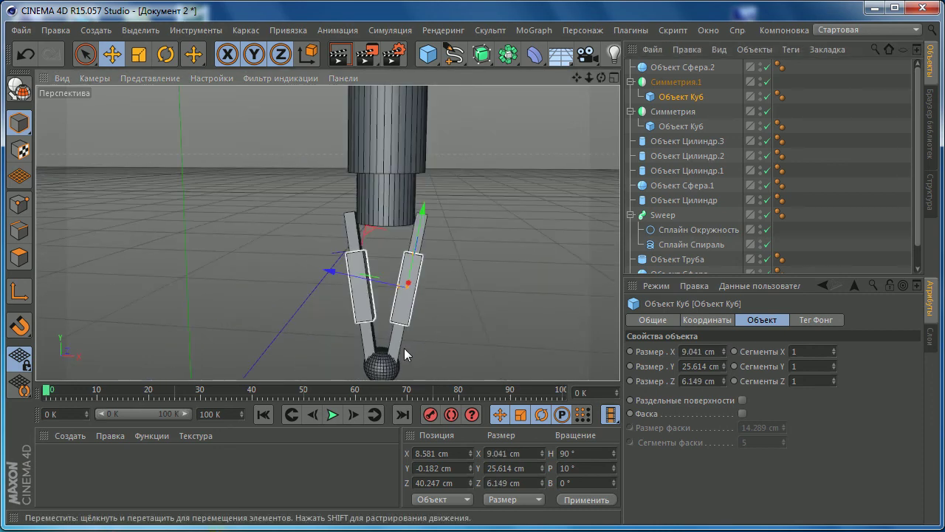
- Enlarge the foot sphere slightly to 14.704 cm
{"action": "left_click", "coordinate": [380, 362]}
{"action": "middle_click_drag", "start_coordinate": [380, 362], "coordinate": [373, 266], "text": "alt"}
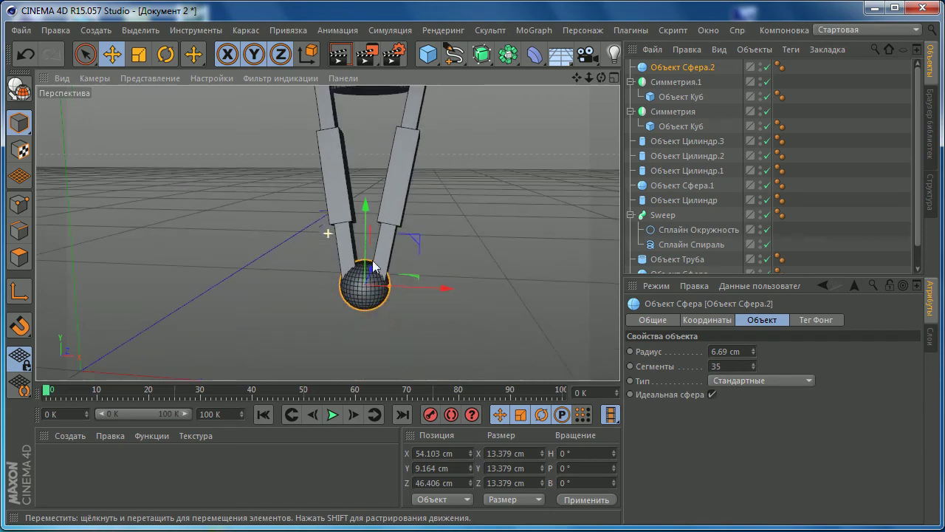
{"action": "scroll", "coordinate": [373, 266], "scroll_direction": "up", "scroll_amount": 3}
{"action": "left_click", "coordinate": [138, 54]}
{"action": "left_click_drag", "start_coordinate": [178, 199], "coordinate": [234, 138]}
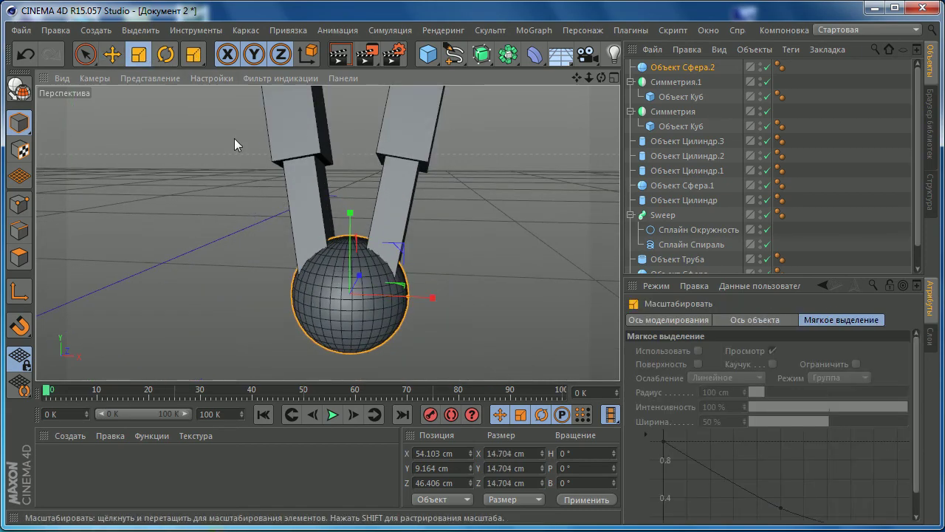
{"action": "scroll", "coordinate": [370, 316], "scroll_direction": "down", "scroll_amount": 3}
- Collapse Симметрия.1 and bring up the primitive objects list with nothing selected
{"action": "mouse_move", "coordinate": [370, 316]}
{"action": "left_mouse_down", "text": "alt"}
{"action": "mouse_move", "coordinate": [314, 252]}
{"action": "mouse_move", "coordinate": [346, 230]}
{"action": "mouse_move", "coordinate": [464, 272]}
{"action": "left_mouse_up", "text": "alt"}
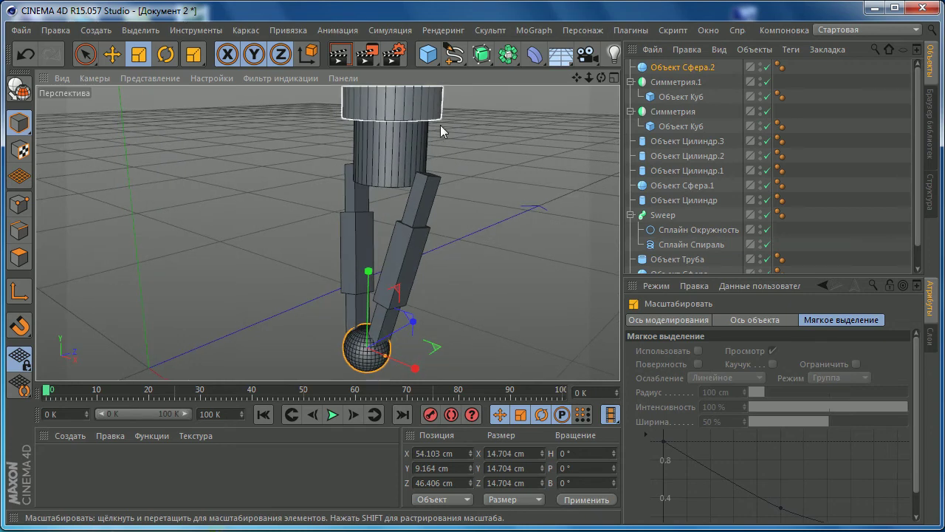
{"action": "left_click", "coordinate": [631, 82]}
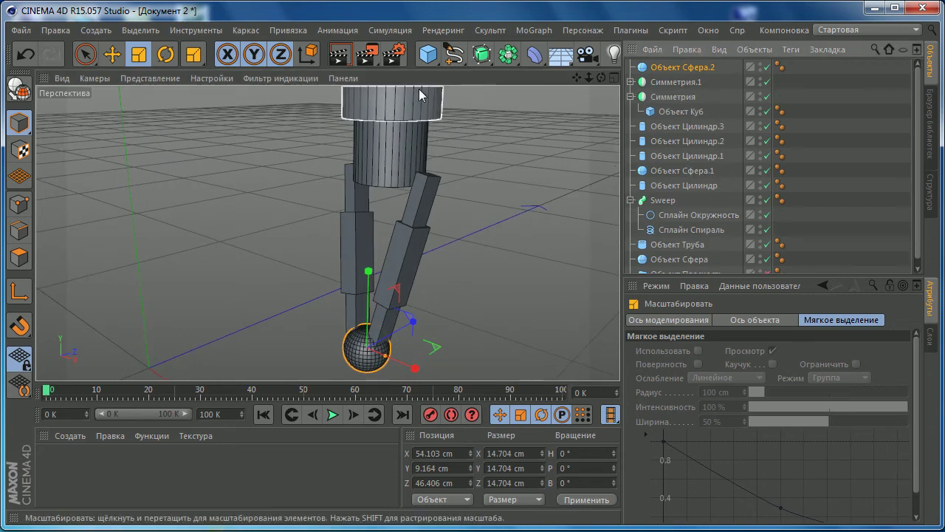
{"action": "left_click", "coordinate": [427, 54]}
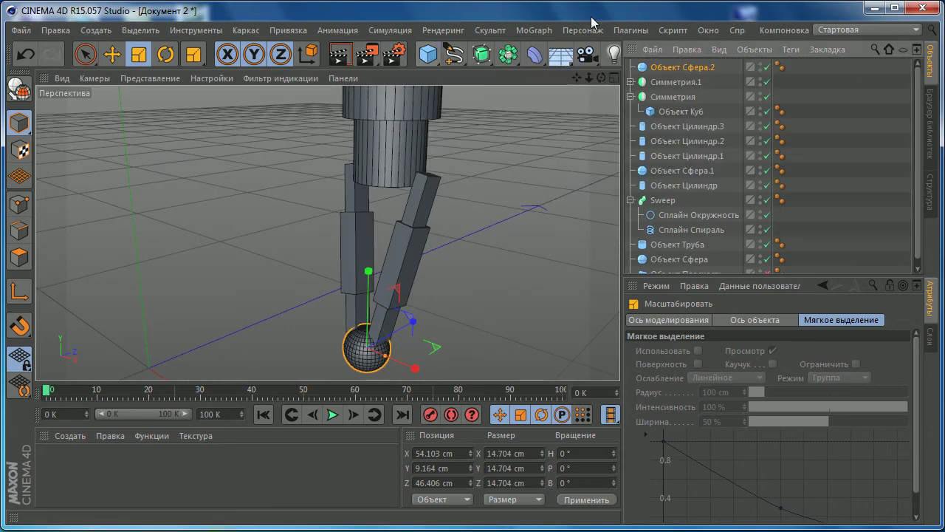
{"action": "left_click", "coordinate": [852, 206]}
- Add a new cylinder and scale it down to about 10.8 by 21.6 cm
{"action": "left_click", "coordinate": [428, 59]}
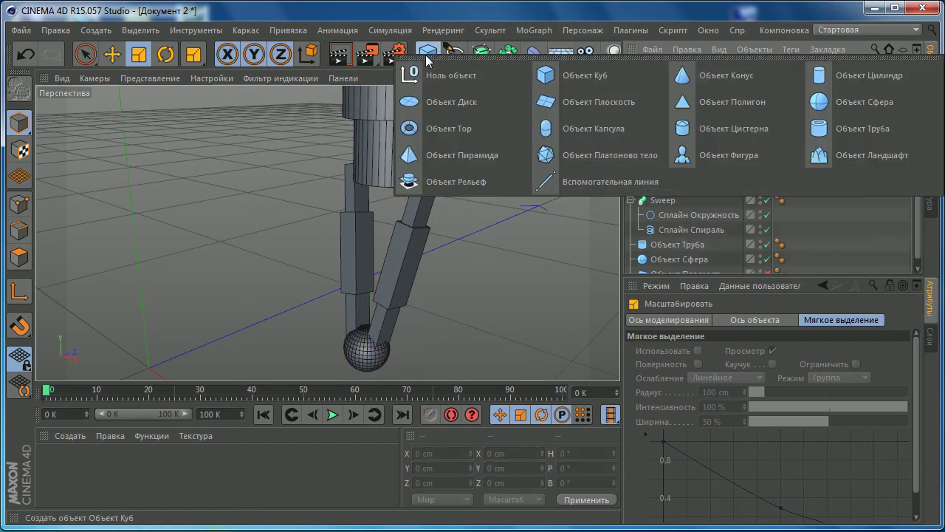
{"action": "left_click", "coordinate": [859, 82]}
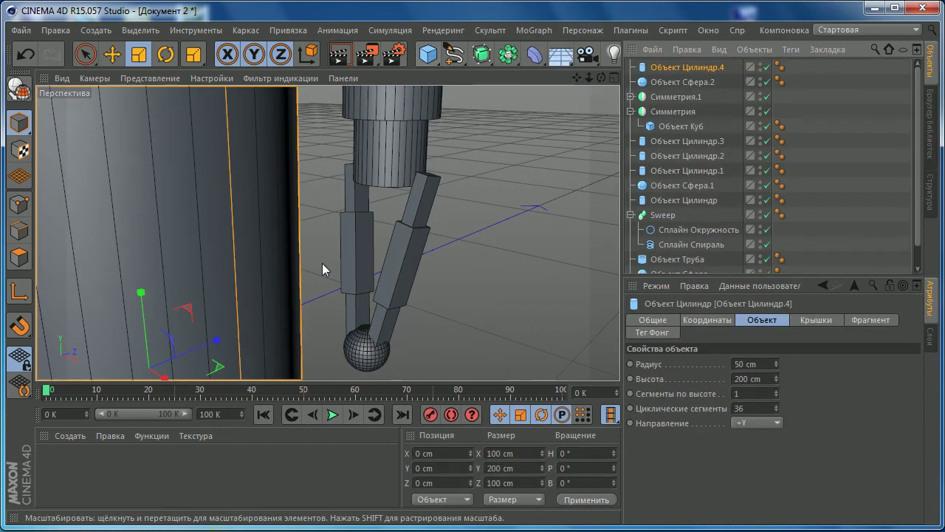
{"action": "scroll", "coordinate": [322, 262], "scroll_direction": "down", "scroll_amount": 3}
{"action": "scroll", "coordinate": [326, 255], "scroll_direction": "down", "scroll_amount": 2}
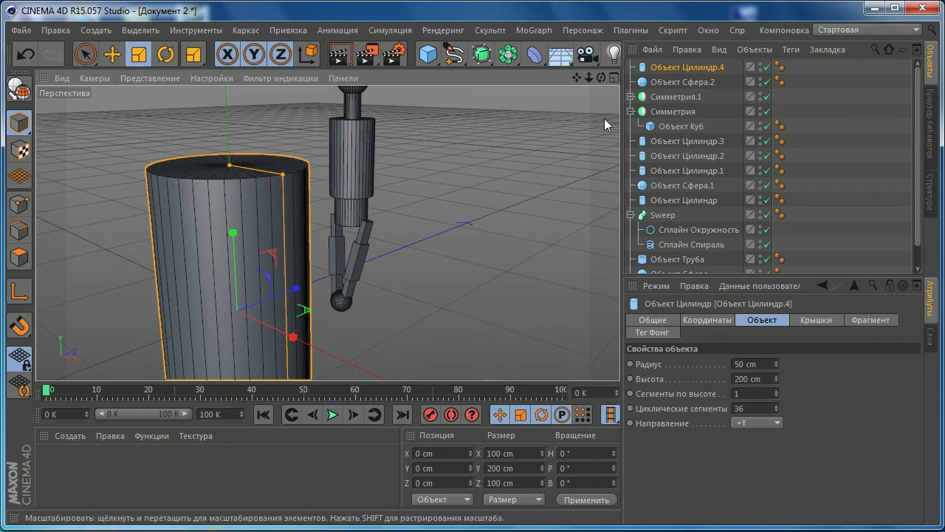
{"action": "left_click_drag", "start_coordinate": [605, 118], "coordinate": [134, 213]}
- Push the new cylinder back along the Z axis
{"action": "key", "text": "e"}
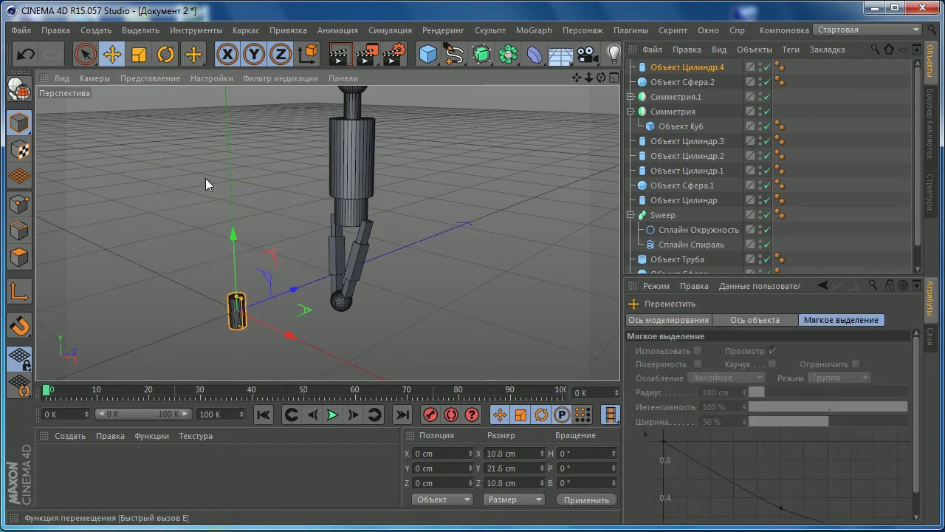
{"action": "left_click_drag", "start_coordinate": [287, 294], "coordinate": [370, 236]}
{"action": "scroll", "coordinate": [369, 236], "scroll_direction": "up", "scroll_amount": 3}
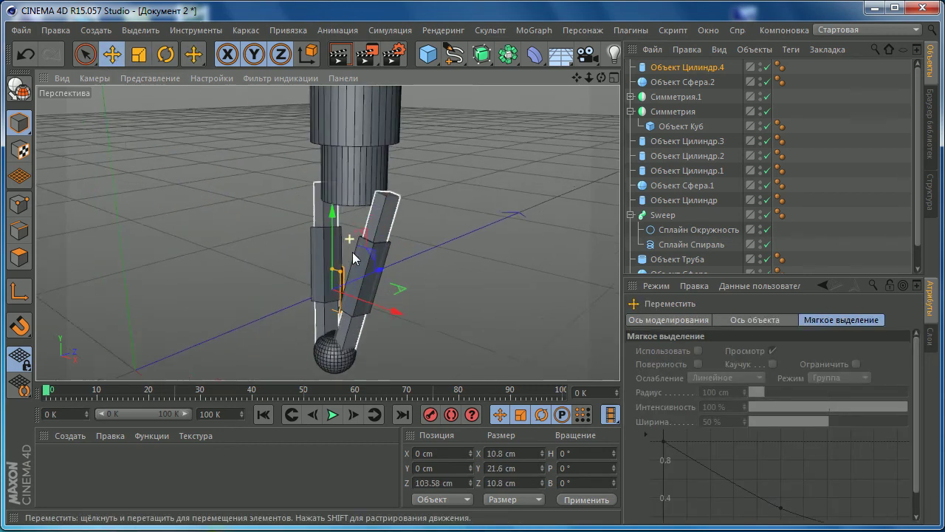
{"action": "scroll", "coordinate": [392, 236], "scroll_direction": "up", "scroll_amount": 3}
{"action": "middle_click", "coordinate": [421, 236]}
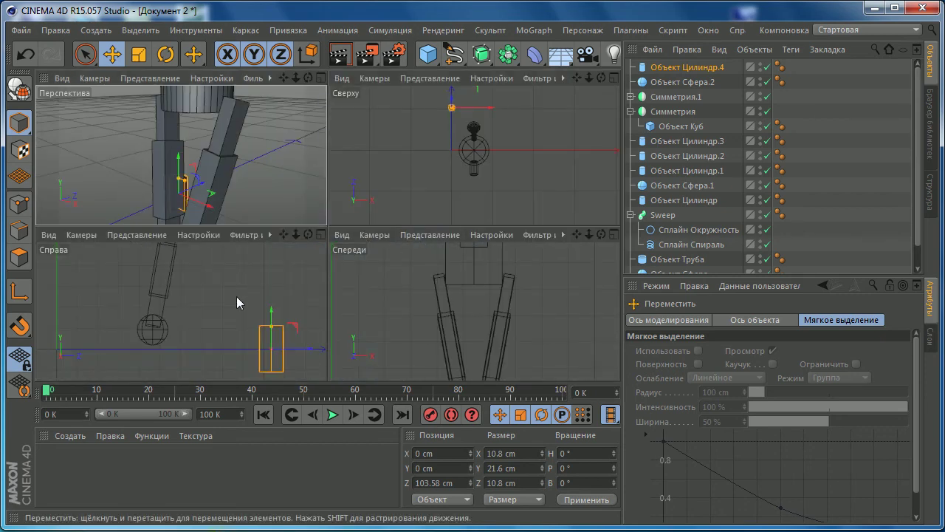
{"action": "middle_click", "coordinate": [314, 297]}
{"action": "middle_click_drag", "start_coordinate": [333, 246], "coordinate": [427, 285], "text": "alt"}
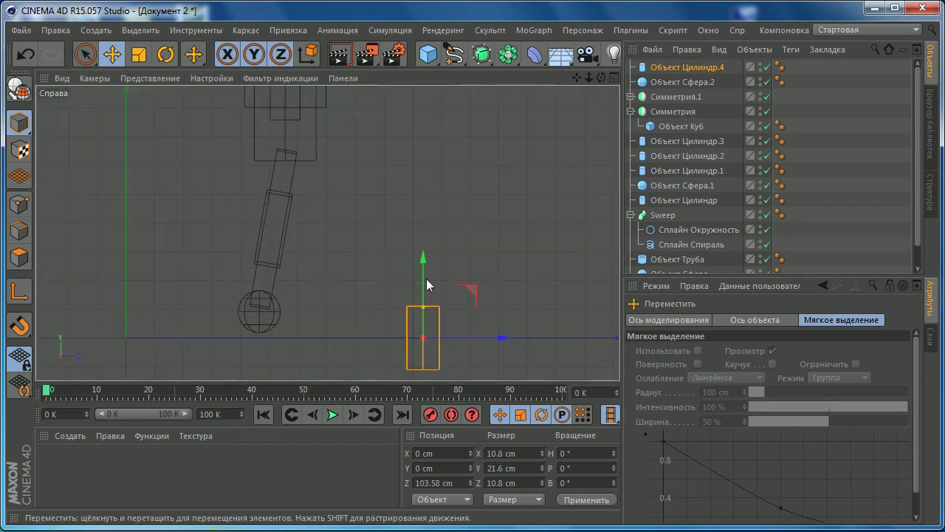
- Raise the cylinder above the legs to Y 56.443 cm in the Front view
{"action": "middle_click", "coordinate": [402, 249]}
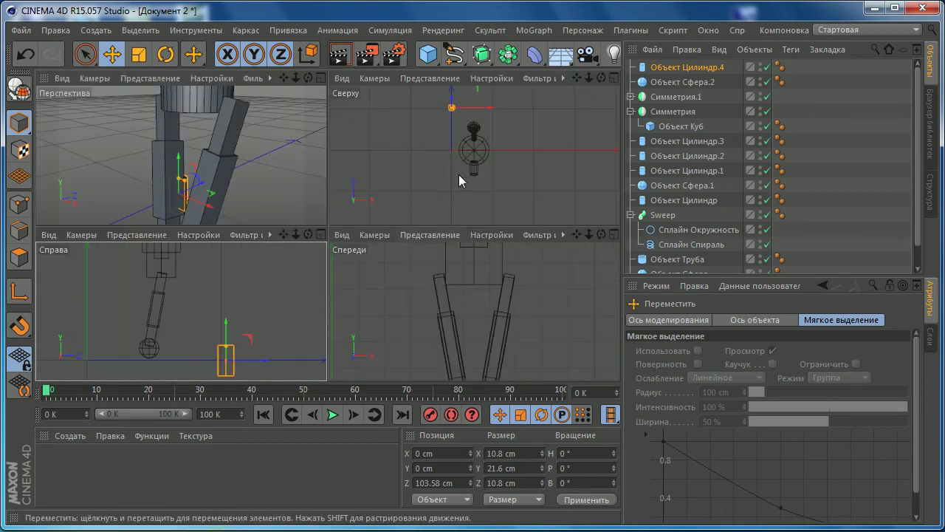
{"action": "middle_click", "coordinate": [457, 273]}
{"action": "scroll", "coordinate": [413, 280], "scroll_direction": "down", "scroll_amount": 2}
{"action": "scroll", "coordinate": [296, 266], "scroll_direction": "down", "scroll_amount": 2}
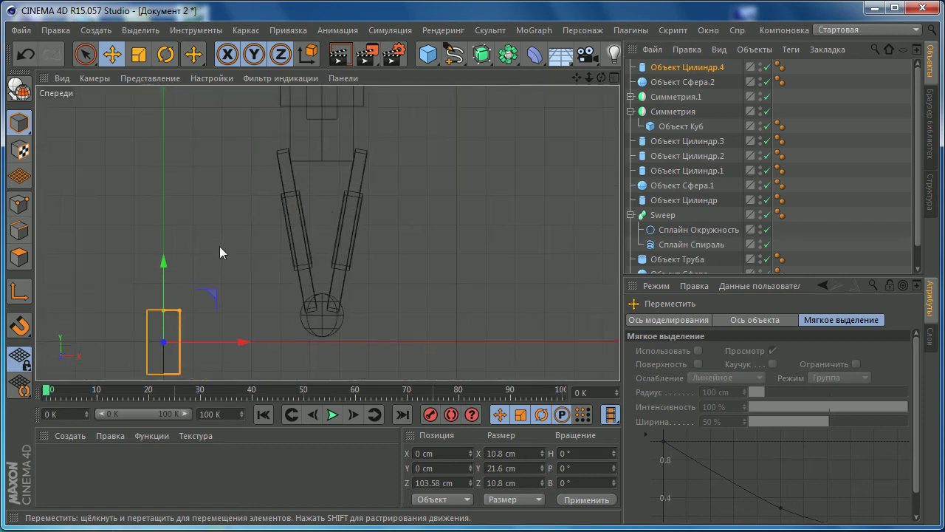
{"action": "middle_click", "coordinate": [284, 248]}
{"action": "middle_click", "coordinate": [435, 293]}
{"action": "mouse_move", "coordinate": [164, 267]}
{"action": "left_mouse_down"}
{"action": "mouse_move", "coordinate": [166, 129]}
{"action": "mouse_move", "coordinate": [203, 207]}
{"action": "left_mouse_up"}
{"action": "left_click", "coordinate": [166, 56]}
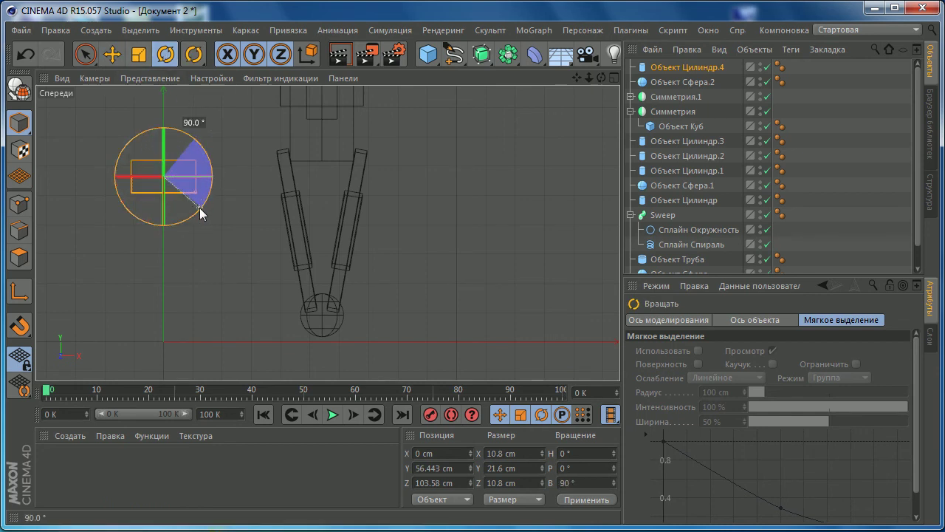
- Turn the cylinder 90° onto its side and shrink it to about 58%
{"action": "key", "text": "e"}
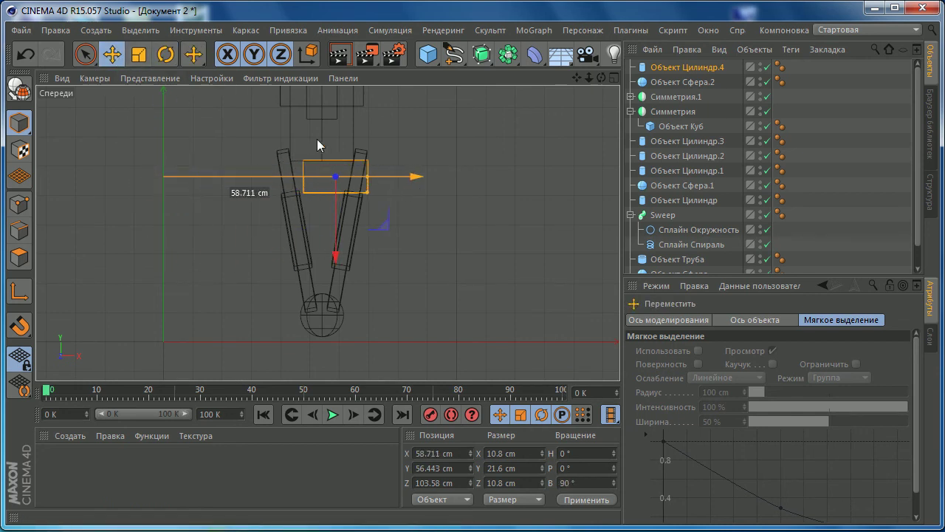
{"action": "left_click", "coordinate": [138, 54]}
{"action": "left_click_drag", "start_coordinate": [521, 110], "coordinate": [278, 174]}
- Nudge the rod slightly left and raise it about 6 cm
{"action": "key", "text": "e"}
{"action": "scroll", "coordinate": [310, 200], "scroll_direction": "up", "scroll_amount": 2}
{"action": "scroll", "coordinate": [414, 244], "scroll_direction": "up", "scroll_amount": 2}
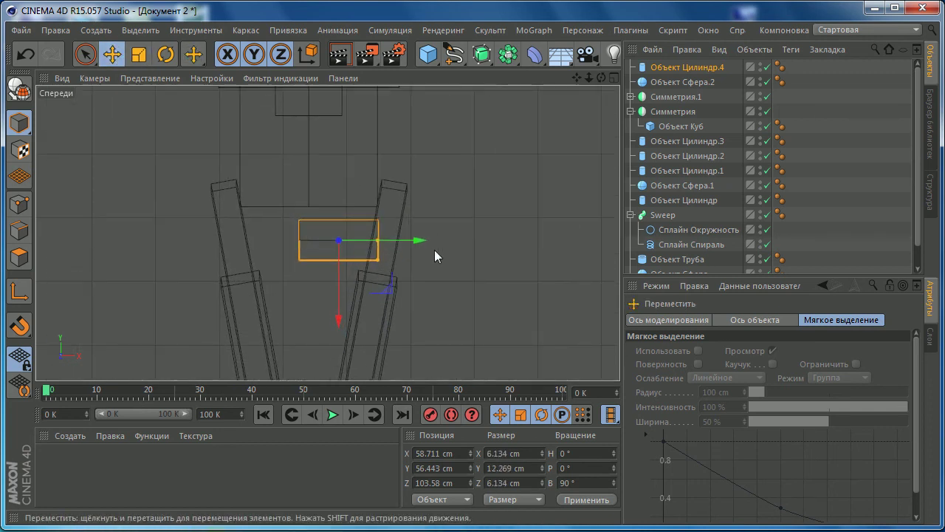
{"action": "left_click_drag", "start_coordinate": [418, 242], "coordinate": [411, 245]}
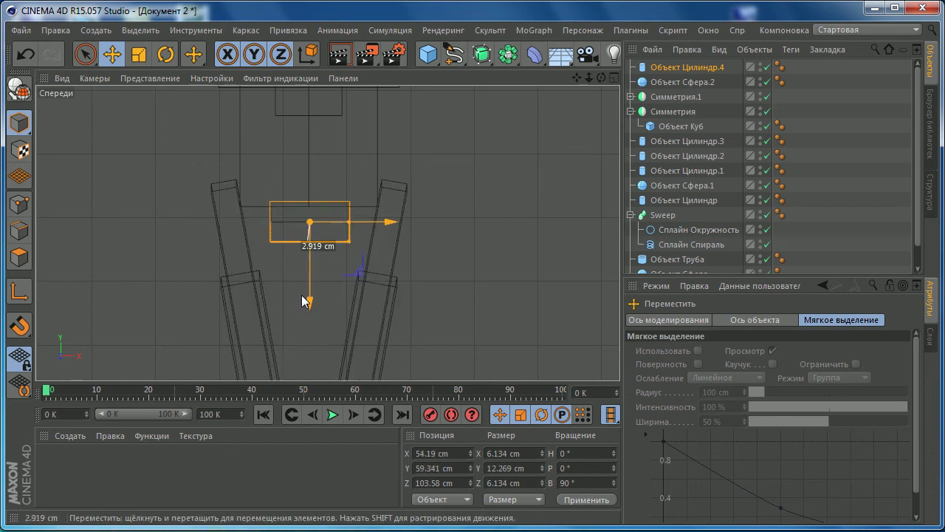
{"action": "left_click_drag", "start_coordinate": [303, 315], "coordinate": [306, 281]}
{"action": "key", "text": "ctrl+z"}
{"action": "left_click_drag", "start_coordinate": [305, 322], "coordinate": [311, 288]}
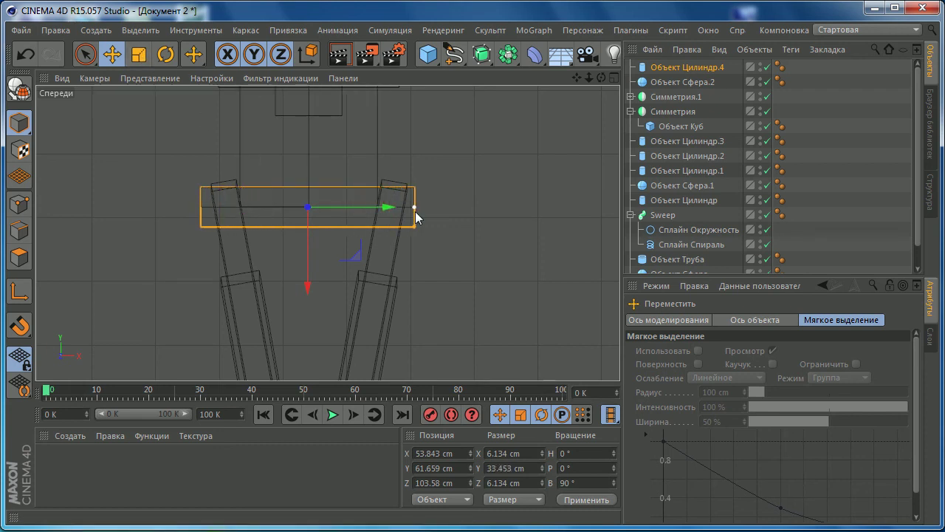
- Shrink the rod to about 80%, making a 4.656 × 31.135 cm crossbar
{"action": "left_click", "coordinate": [138, 54]}
{"action": "left_click_drag", "start_coordinate": [340, 213], "coordinate": [301, 214]}
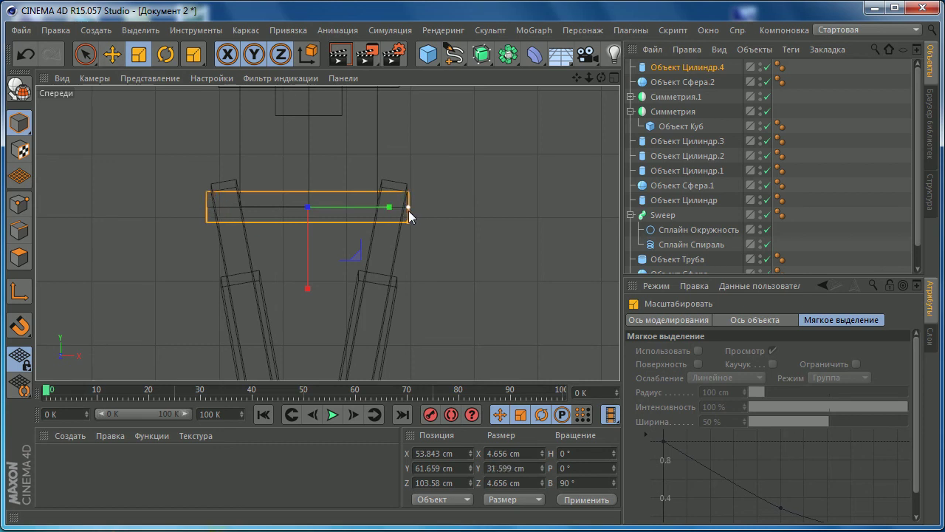
{"action": "middle_click", "coordinate": [403, 221]}
{"action": "scroll", "coordinate": [238, 184], "scroll_direction": "up", "scroll_amount": 3}
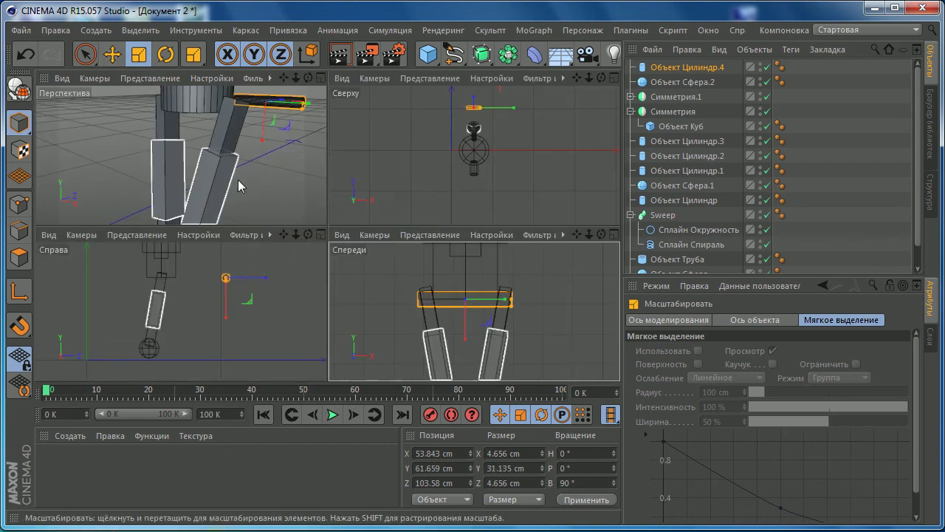
{"action": "middle_click", "coordinate": [238, 183]}
{"action": "scroll", "coordinate": [330, 168], "scroll_direction": "down", "scroll_amount": 1}
- Slide the rod along Z to 55 cm, onto the legs' tops
{"action": "key", "text": "e"}
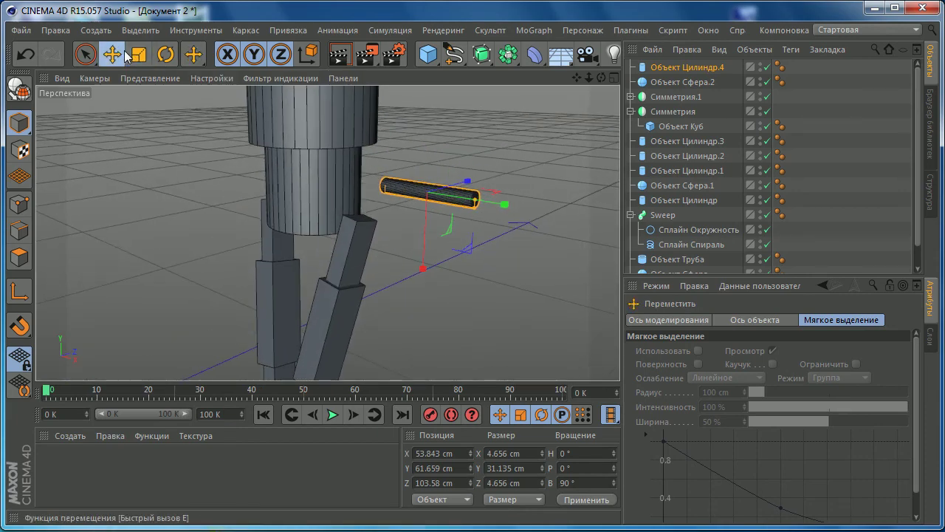
{"action": "mouse_move", "coordinate": [467, 181]}
{"action": "left_mouse_down"}
{"action": "mouse_move", "coordinate": [363, 203]}
{"action": "mouse_move", "coordinate": [208, 215]}
{"action": "mouse_move", "coordinate": [296, 198]}
{"action": "mouse_move", "coordinate": [246, 253]}
{"action": "mouse_move", "coordinate": [359, 247]}
{"action": "mouse_move", "coordinate": [319, 303]}
{"action": "mouse_move", "coordinate": [322, 259]}
{"action": "mouse_move", "coordinate": [265, 283]}
{"action": "mouse_move", "coordinate": [292, 304]}
{"action": "mouse_move", "coordinate": [272, 338]}
{"action": "mouse_move", "coordinate": [297, 319]}
{"action": "left_mouse_up"}
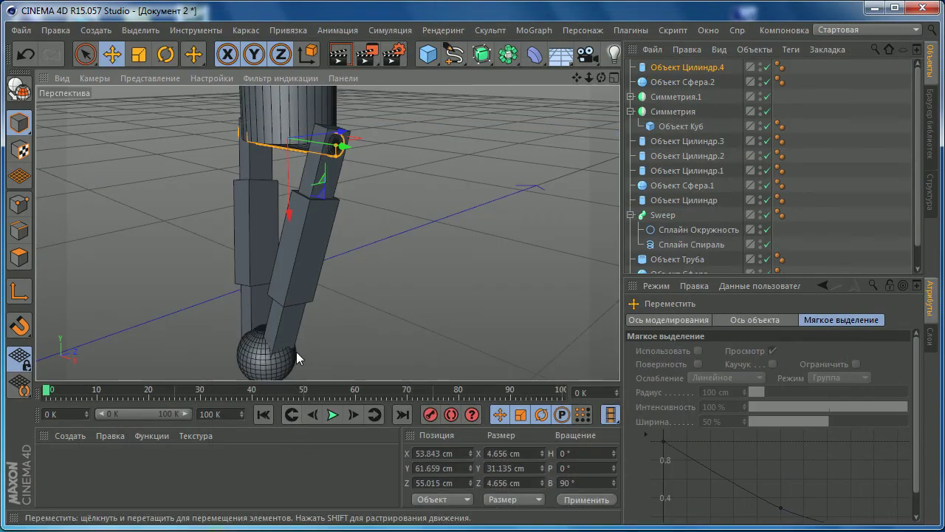
{"action": "scroll", "coordinate": [297, 352], "scroll_direction": "down", "scroll_amount": 4}
- Enlarge the foot sphere Сфера.2 to 120%, about 18.1 cm
{"action": "left_click", "coordinate": [289, 359]}
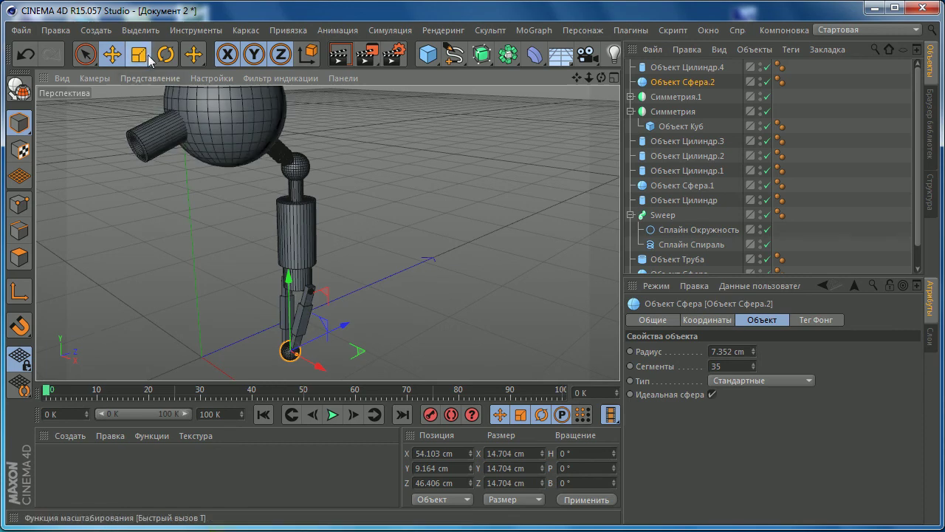
{"action": "key", "text": "t"}
{"action": "left_click_drag", "start_coordinate": [255, 229], "coordinate": [335, 214]}
{"action": "key", "text": "e"}
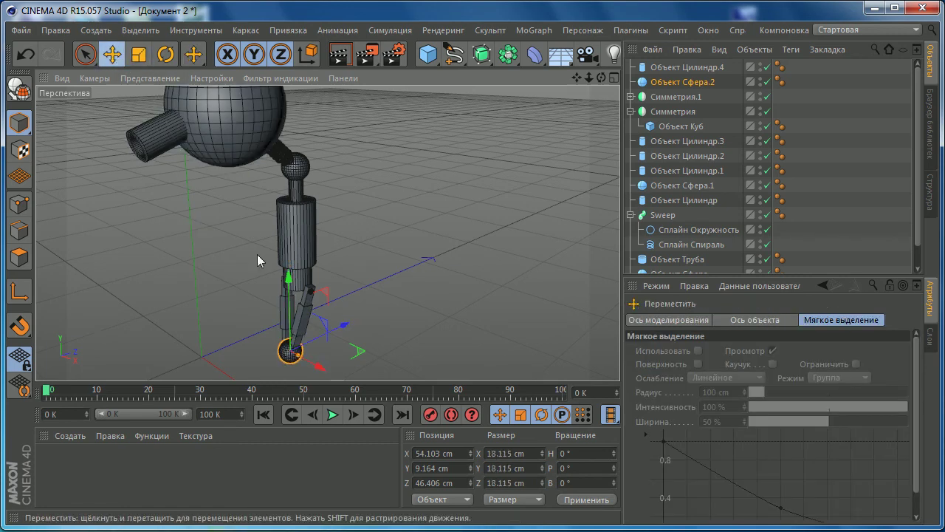
{"action": "scroll", "coordinate": [257, 254], "scroll_direction": "up", "scroll_amount": 4}
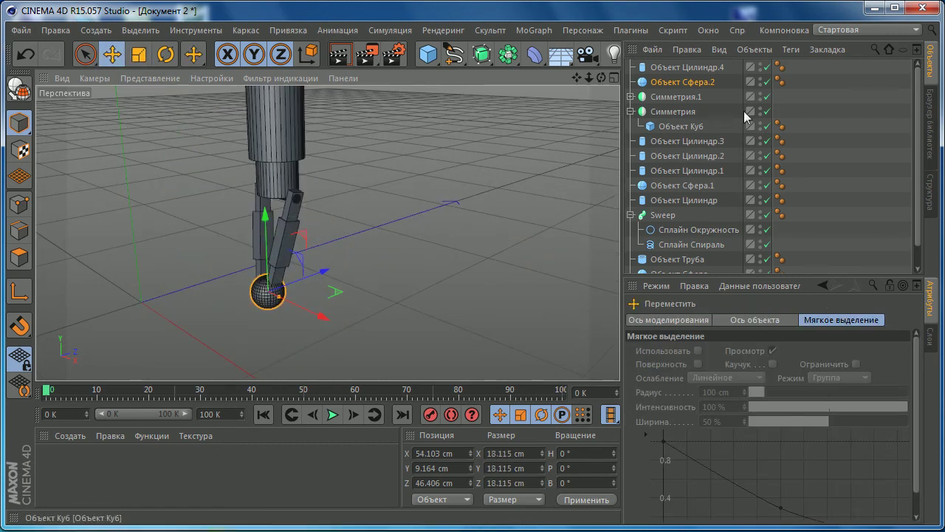
- Select the leg cube in Симметрия.1 and shift it slightly along its length
{"action": "left_click", "coordinate": [631, 97]}
{"action": "left_click", "coordinate": [680, 112]}
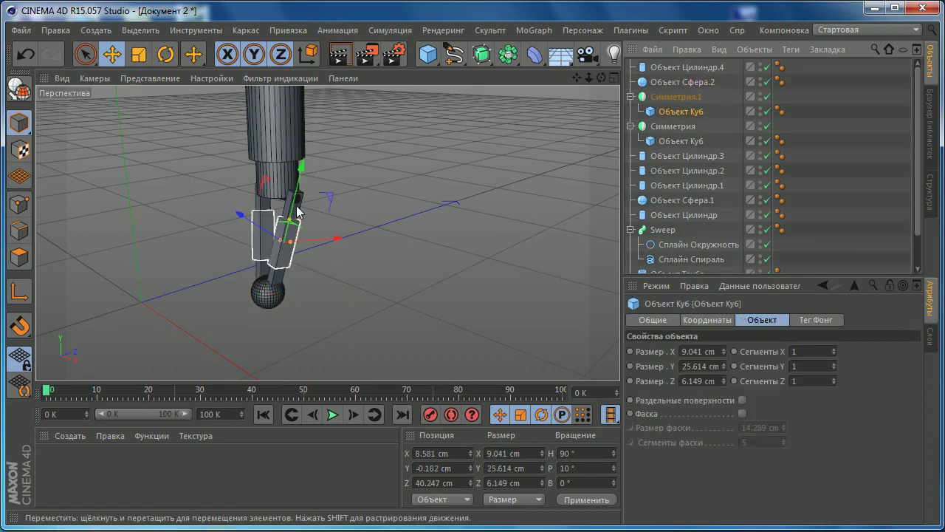
{"action": "left_click", "coordinate": [291, 228]}
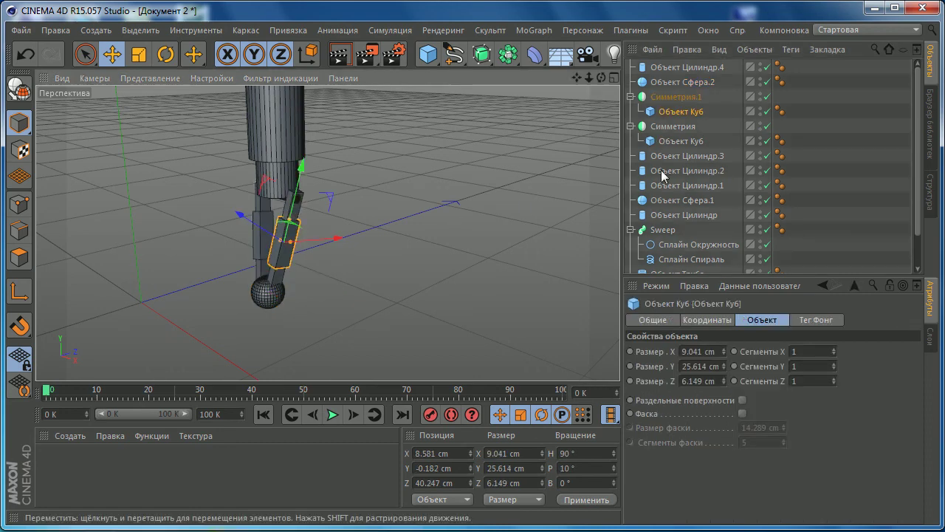
{"action": "left_click", "coordinate": [680, 140]}
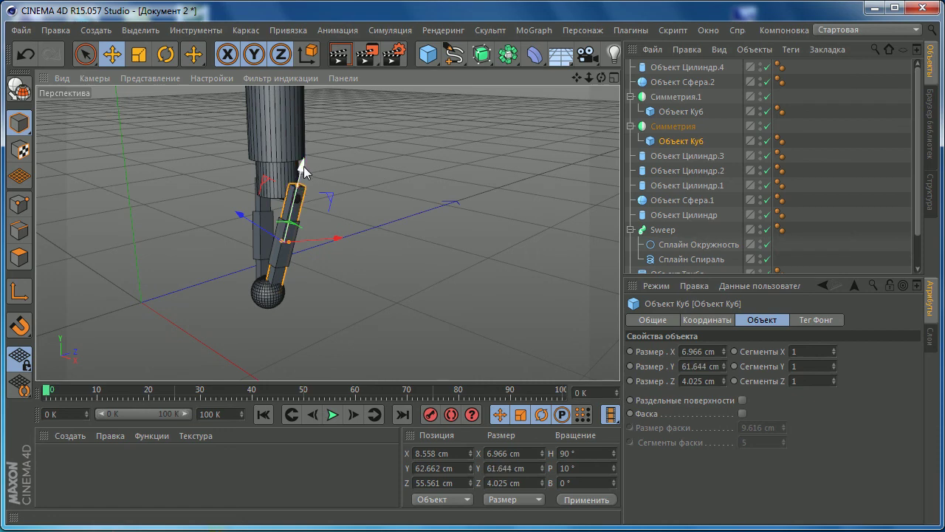
{"action": "left_click", "coordinate": [689, 156]}
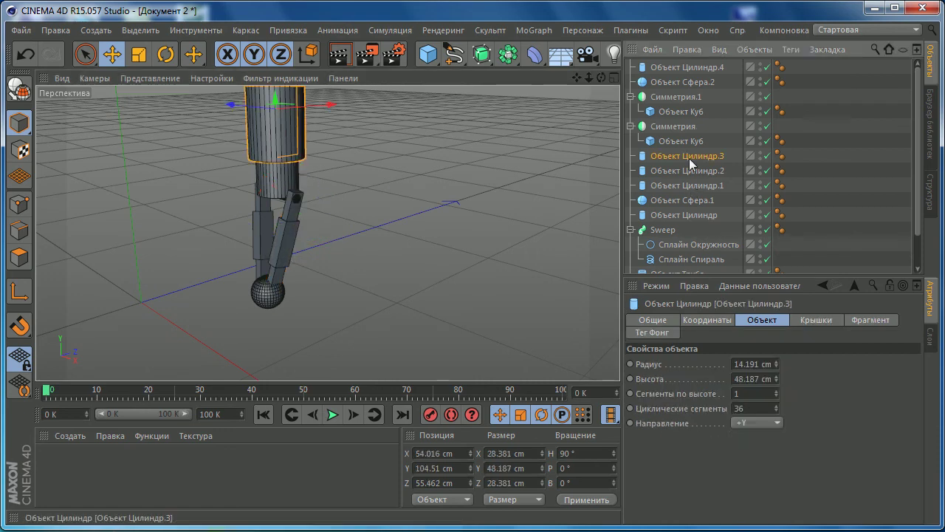
{"action": "left_click", "coordinate": [679, 111]}
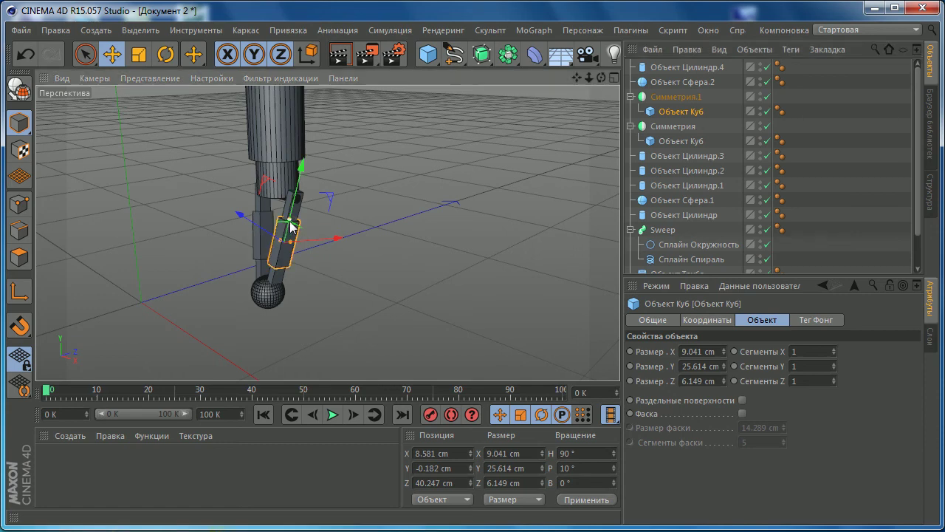
{"action": "left_click_drag", "start_coordinate": [298, 168], "coordinate": [297, 170]}
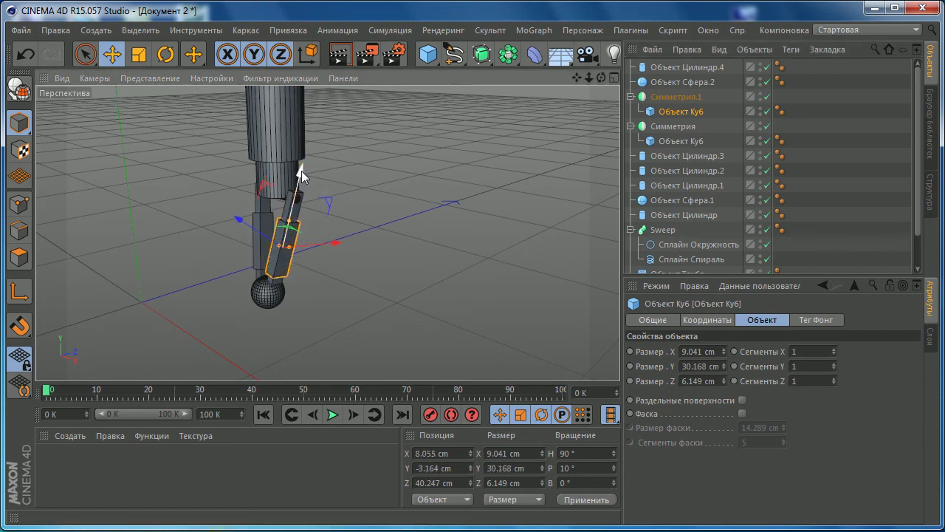
- Lower the foot sphere and move it back toward the legs
{"action": "left_click", "coordinate": [274, 297]}
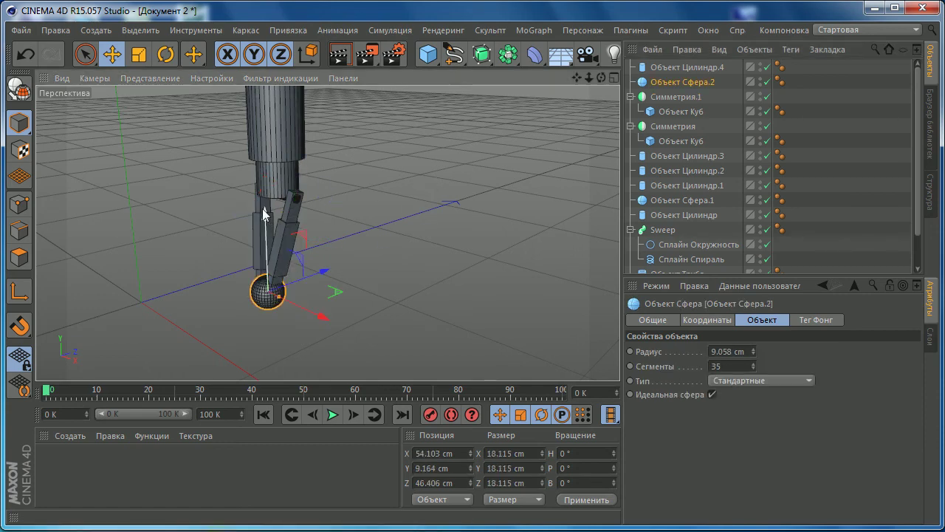
{"action": "left_click_drag", "start_coordinate": [262, 209], "coordinate": [260, 223]}
{"action": "left_click_drag", "start_coordinate": [325, 283], "coordinate": [327, 287]}
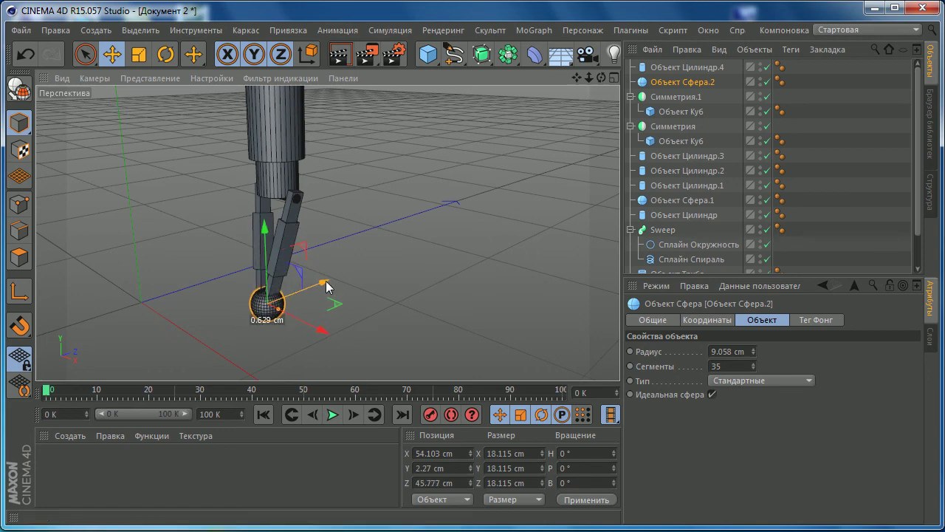
{"action": "left_click_drag", "start_coordinate": [263, 230], "coordinate": [264, 241]}
{"action": "mouse_move", "coordinate": [323, 283]}
{"action": "left_mouse_down"}
{"action": "mouse_move", "coordinate": [372, 300]}
{"action": "mouse_move", "coordinate": [208, 156]}
{"action": "left_mouse_up"}
- Enlarge the foot sphere to about 21 cm, place it under the legs, then shrink it to 18.742 cm
{"action": "key", "text": "t"}
{"action": "left_click_drag", "start_coordinate": [187, 193], "coordinate": [156, 124]}
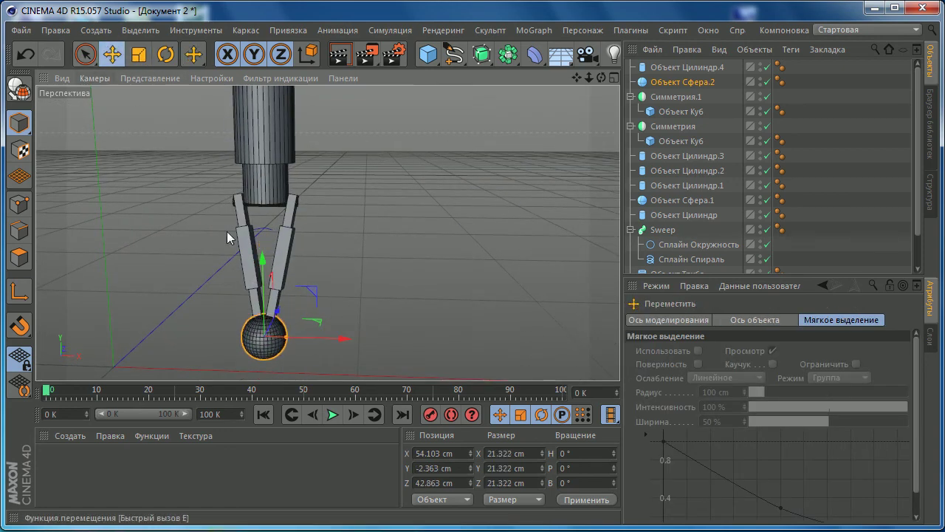
{"action": "key", "text": "e"}
{"action": "left_click_drag", "start_coordinate": [281, 315], "coordinate": [279, 325]}
{"action": "left_click_drag", "start_coordinate": [340, 341], "coordinate": [350, 333]}
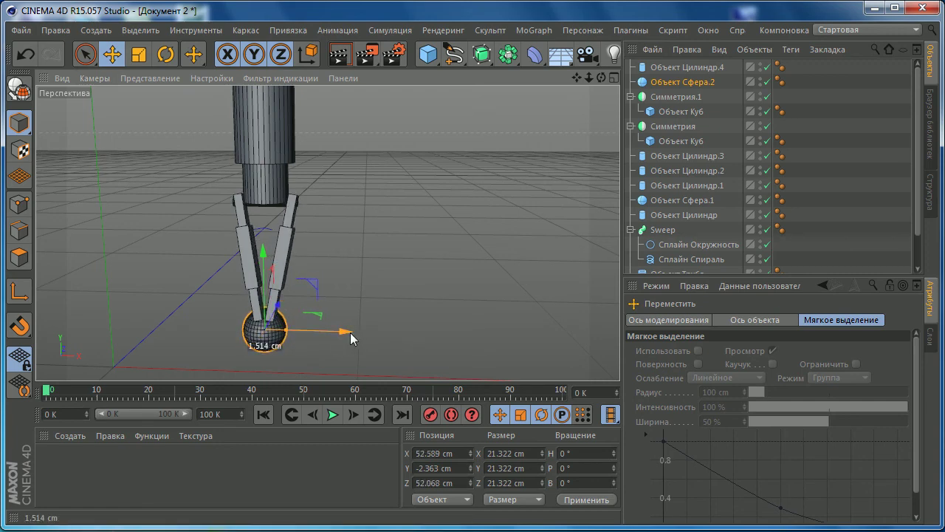
{"action": "key", "text": "t"}
{"action": "mouse_move", "coordinate": [248, 170]}
{"action": "left_mouse_down"}
{"action": "mouse_move", "coordinate": [260, 210]}
{"action": "mouse_move", "coordinate": [60, 314]}
{"action": "mouse_move", "coordinate": [253, 328]}
{"action": "mouse_move", "coordinate": [328, 228]}
{"action": "mouse_move", "coordinate": [296, 221]}
{"action": "mouse_move", "coordinate": [284, 189]}
{"action": "left_mouse_up"}
- Slide the foot sphere along Z to sit beneath the V-legs, then open the primitives palette
{"action": "left_click", "coordinate": [112, 54]}
{"action": "mouse_move", "coordinate": [370, 264]}
{"action": "left_mouse_down"}
{"action": "mouse_move", "coordinate": [354, 264]}
{"action": "mouse_move", "coordinate": [478, 274]}
{"action": "mouse_move", "coordinate": [296, 296]}
{"action": "mouse_move", "coordinate": [333, 253]}
{"action": "mouse_move", "coordinate": [304, 264]}
{"action": "mouse_move", "coordinate": [317, 271]}
{"action": "mouse_move", "coordinate": [367, 240]}
{"action": "mouse_move", "coordinate": [305, 262]}
{"action": "mouse_move", "coordinate": [332, 273]}
{"action": "mouse_move", "coordinate": [359, 238]}
{"action": "mouse_move", "coordinate": [285, 223]}
{"action": "mouse_move", "coordinate": [296, 208]}
{"action": "mouse_move", "coordinate": [255, 287]}
{"action": "mouse_move", "coordinate": [230, 264]}
{"action": "mouse_move", "coordinate": [113, 218]}
{"action": "mouse_move", "coordinate": [71, 218]}
{"action": "mouse_move", "coordinate": [285, 248]}
{"action": "mouse_move", "coordinate": [157, 230]}
{"action": "mouse_move", "coordinate": [215, 311]}
{"action": "left_mouse_up"}
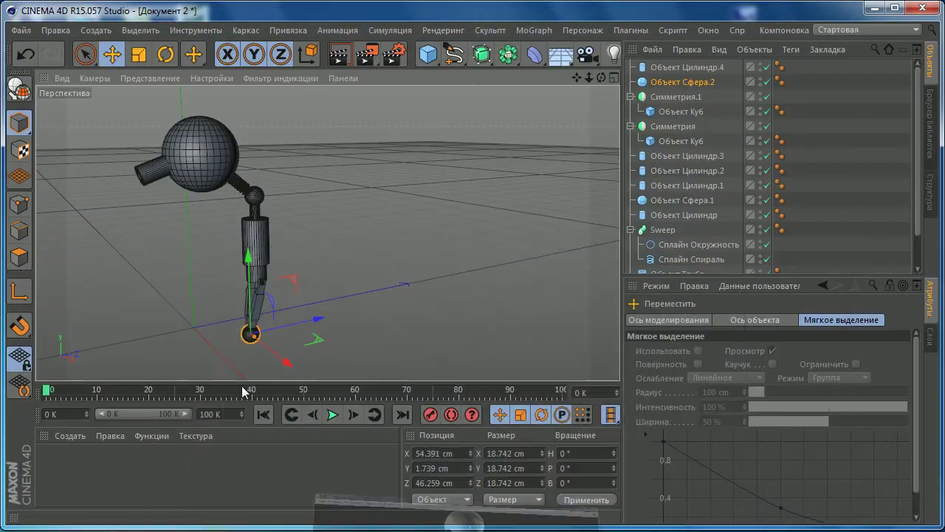
{"action": "mouse_move", "coordinate": [243, 386]}
{"action": "right_mouse_down", "text": "alt"}
{"action": "mouse_move", "coordinate": [247, 348]}
{"action": "mouse_move", "coordinate": [267, 334]}
{"action": "right_mouse_up", "text": "alt"}
{"action": "left_click", "coordinate": [428, 54]}
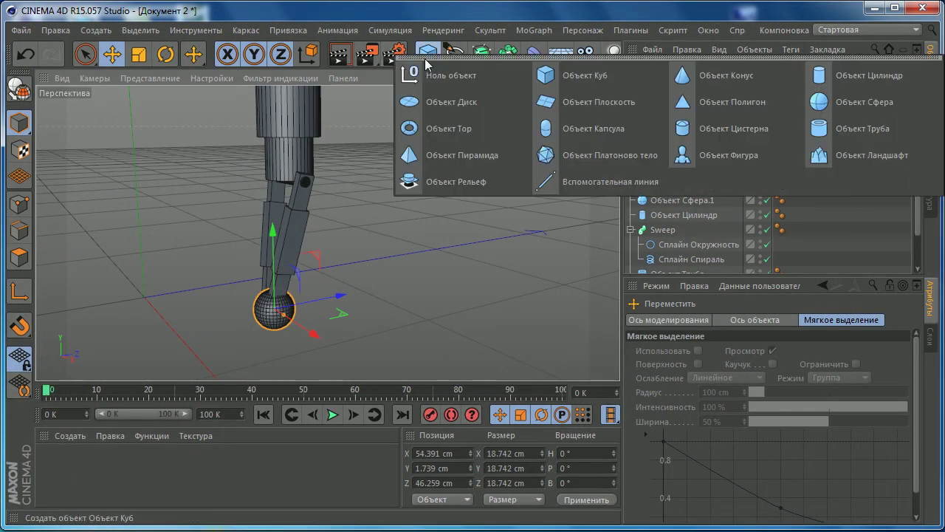
- Add a 50 cm radius, 200 cm tall capsule and convert it to editable polygons
{"action": "left_click", "coordinate": [569, 128]}
{"action": "right_click_drag", "start_coordinate": [278, 268], "coordinate": [256, 264], "text": "alt"}
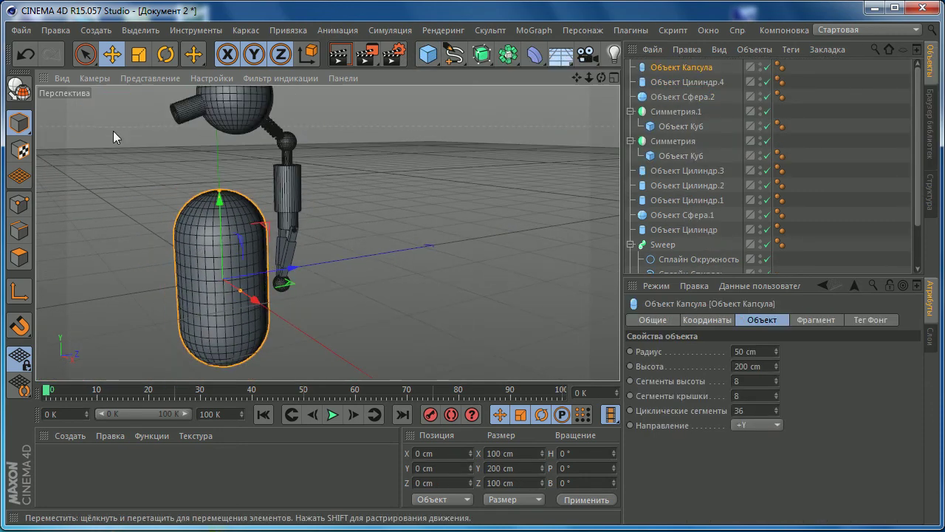
{"action": "left_click", "coordinate": [18, 88]}
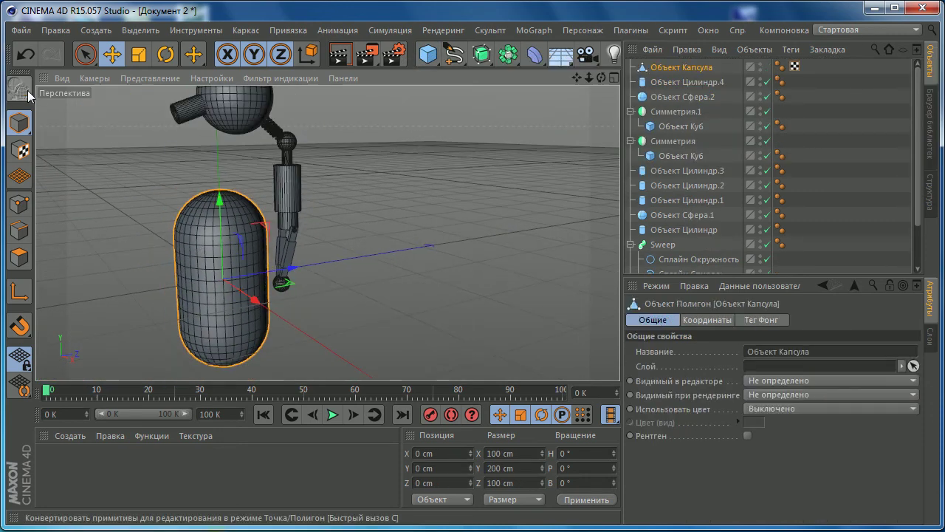
{"action": "key", "text": "ctrl+z"}
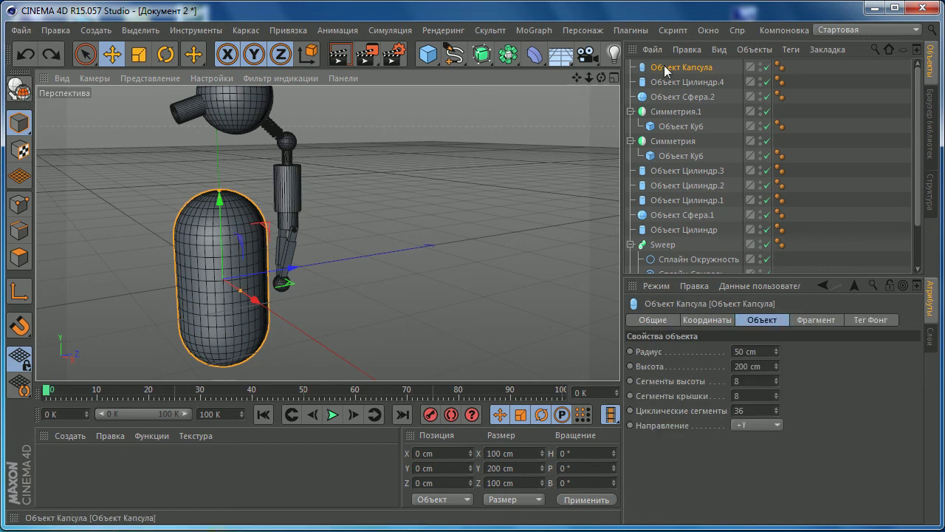
{"action": "key", "text": "c"}
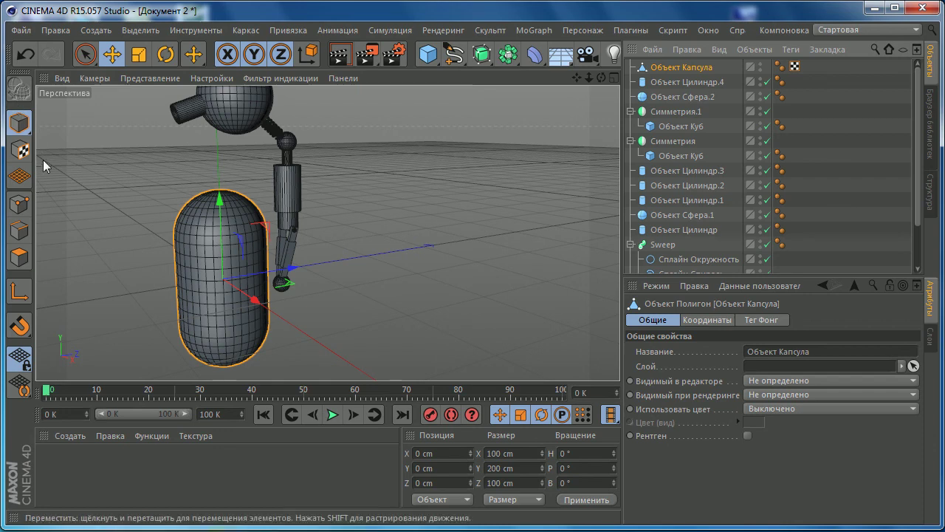
- Use Rectangle Selection in Polygon mode with 'Only Select Visible Elements' unchecked
{"action": "left_click", "coordinate": [19, 257]}
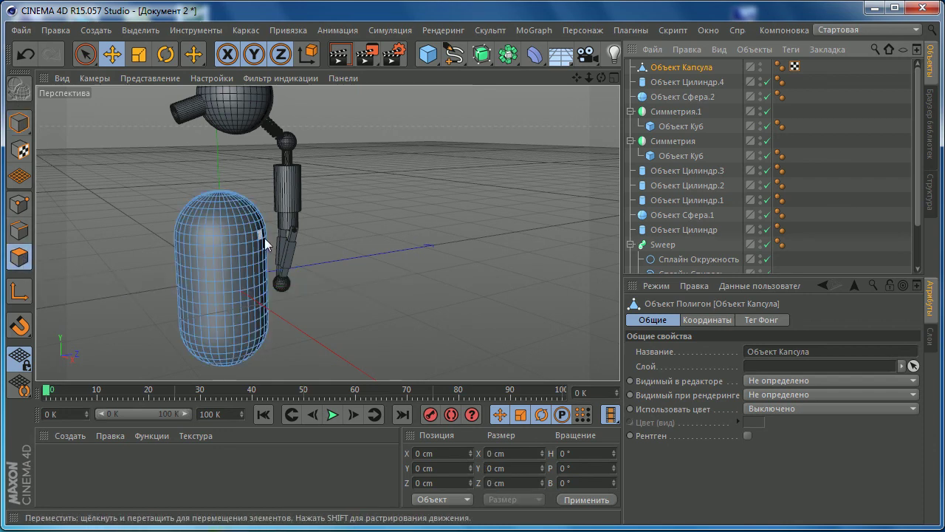
{"action": "left_click", "coordinate": [84, 54]}
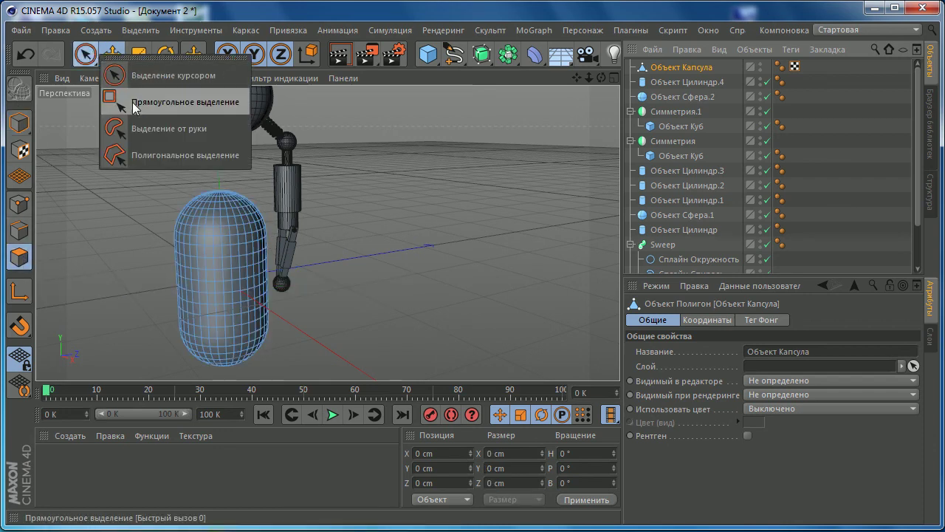
{"action": "left_click", "coordinate": [134, 104]}
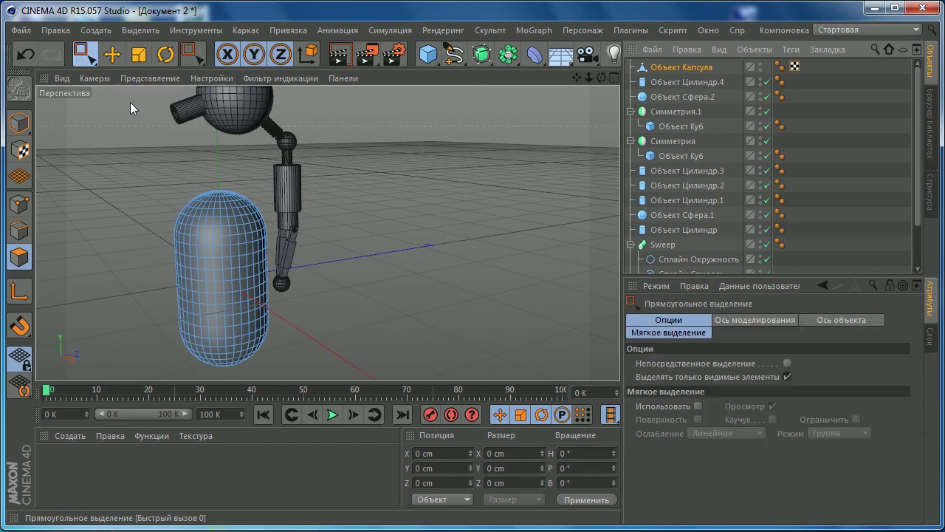
{"action": "left_click", "coordinate": [788, 377]}
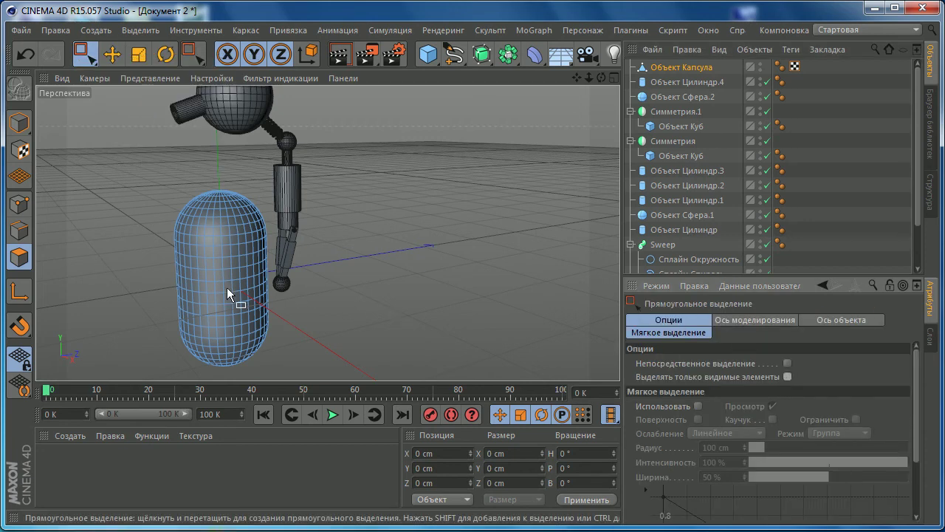
- Box-select the capsule's polygons below the top dome in the maximised Right view
{"action": "middle_click", "coordinate": [282, 260]}
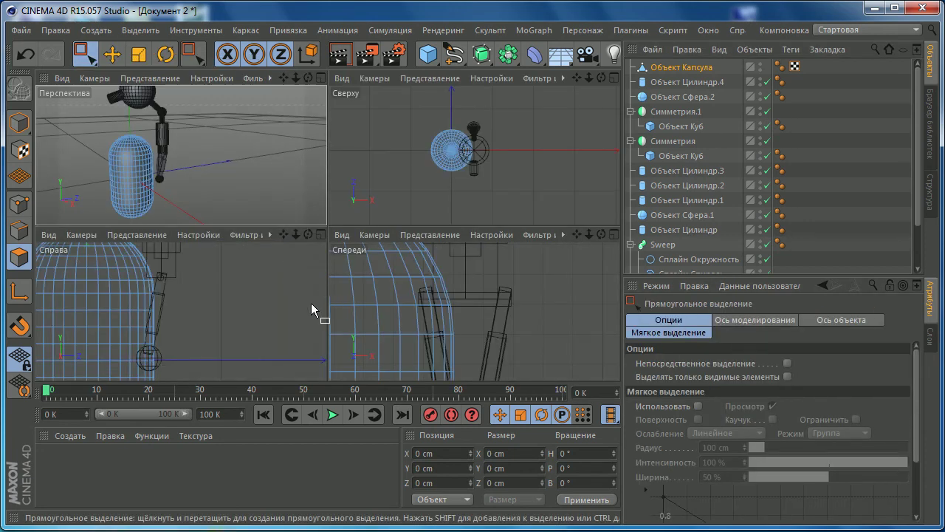
{"action": "middle_click", "coordinate": [232, 289]}
{"action": "scroll", "coordinate": [232, 290], "scroll_direction": "down", "scroll_amount": 2}
{"action": "scroll", "coordinate": [232, 290], "scroll_direction": "down", "scroll_amount": 2}
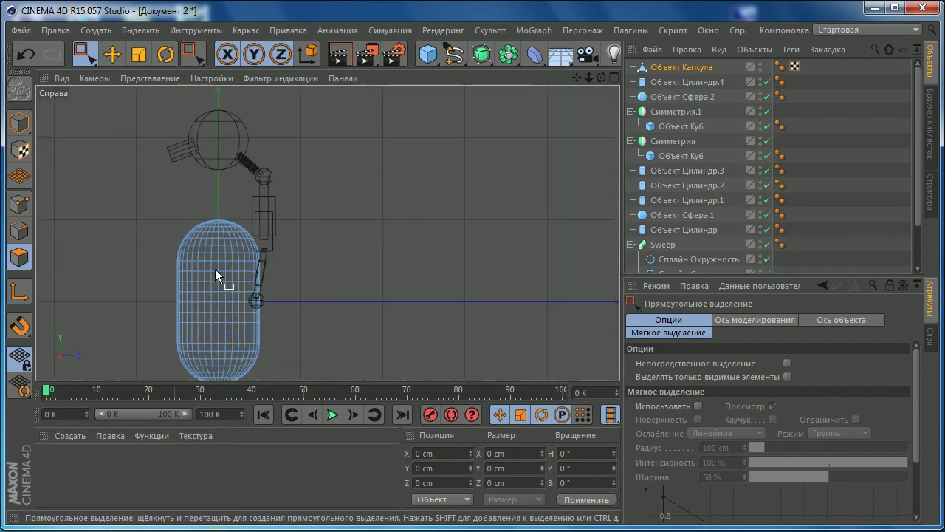
{"action": "scroll", "coordinate": [218, 296], "scroll_direction": "up", "scroll_amount": 2}
{"action": "scroll", "coordinate": [206, 270], "scroll_direction": "up", "scroll_amount": 2}
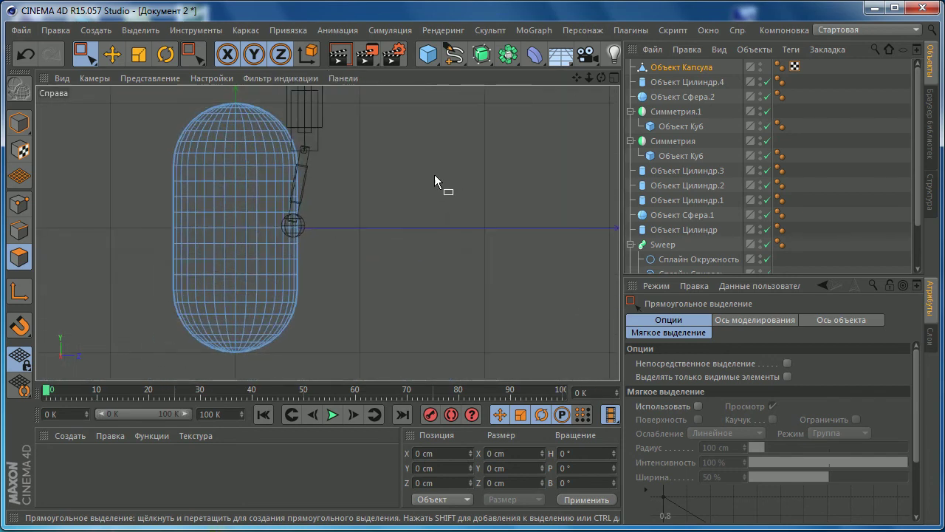
{"action": "left_click_drag", "start_coordinate": [145, 361], "coordinate": [399, 151]}
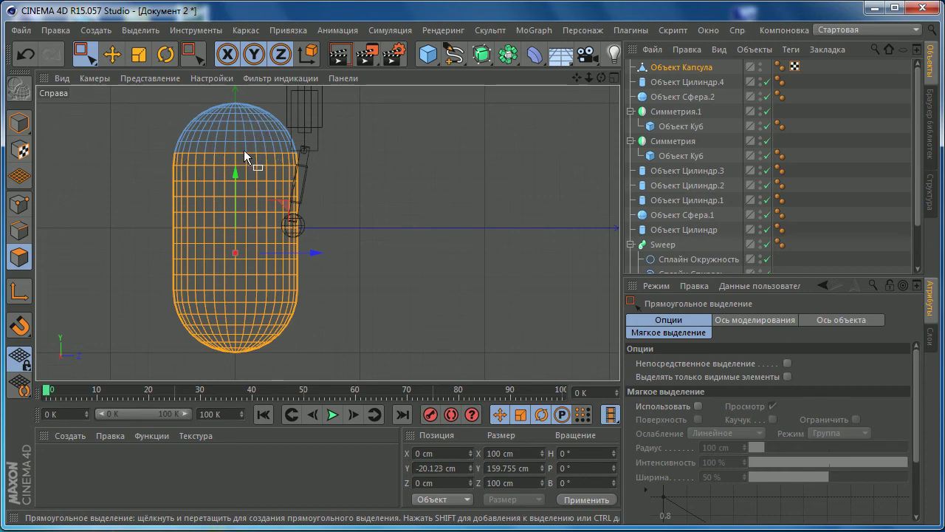
- Delete the selected lower polygons, leaving only the capsule's hemispherical dome
{"action": "key", "text": "Delete"}
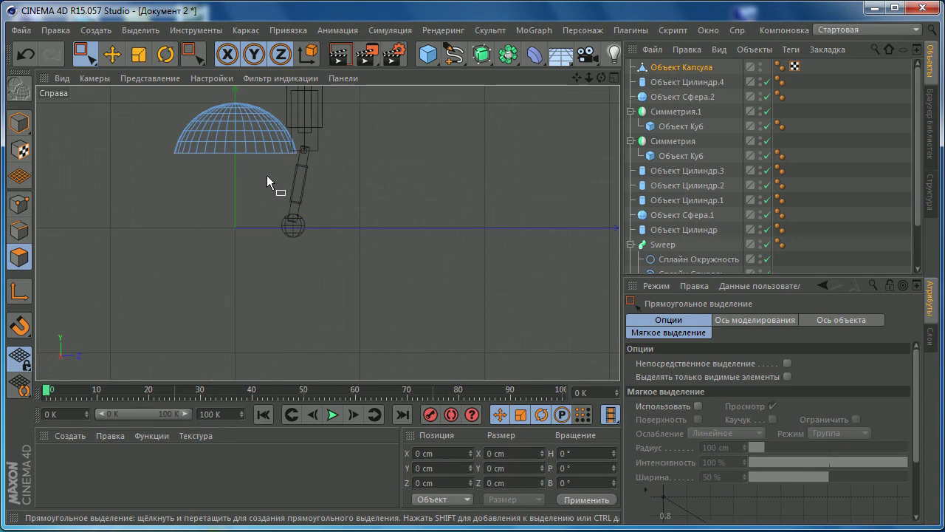
{"action": "middle_click", "coordinate": [202, 157]}
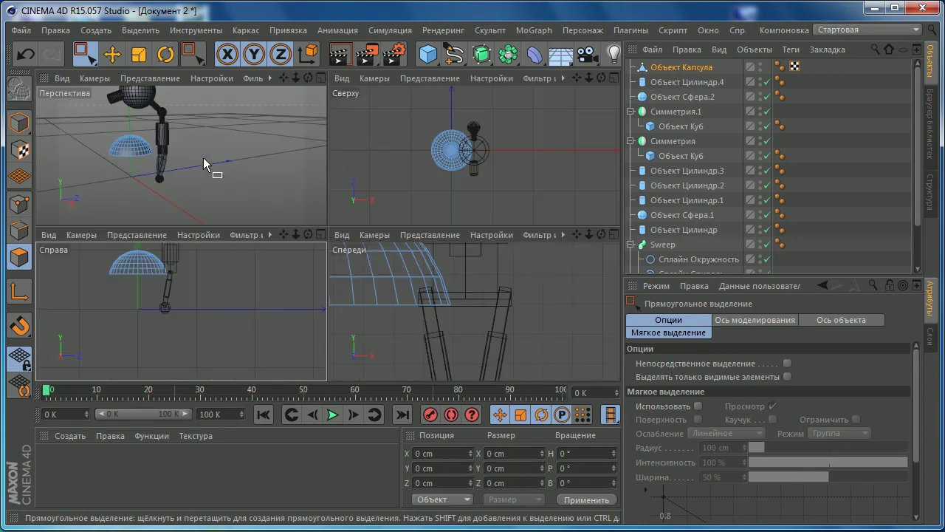
{"action": "middle_click", "coordinate": [262, 258]}
{"action": "middle_click", "coordinate": [251, 153]}
{"action": "middle_click", "coordinate": [250, 153]}
{"action": "mouse_move", "coordinate": [229, 202]}
{"action": "left_mouse_down", "text": "alt"}
{"action": "mouse_move", "coordinate": [216, 246]}
{"action": "mouse_move", "coordinate": [46, 134]}
{"action": "left_mouse_up", "text": "alt"}
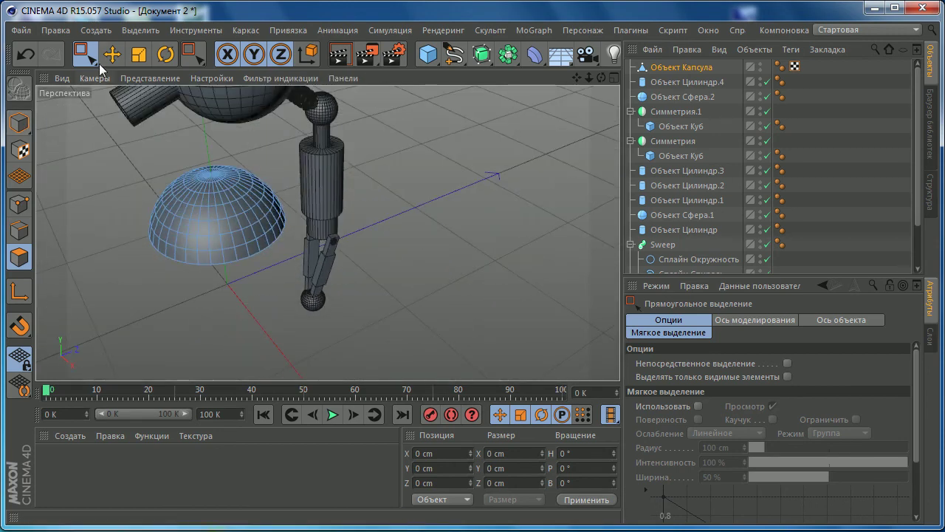
{"action": "left_click_drag", "start_coordinate": [86, 53], "coordinate": [120, 82]}
- Choose Live Selection and maximise the Top view on the dome
{"action": "left_click", "coordinate": [150, 75]}
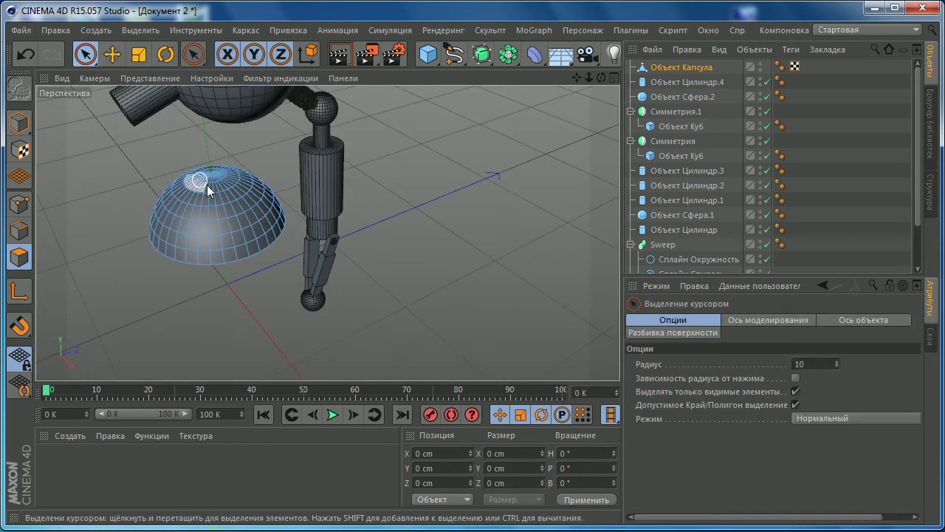
{"action": "scroll", "coordinate": [209, 185], "scroll_direction": "up", "scroll_amount": 3}
{"action": "left_click", "coordinate": [90, 60]}
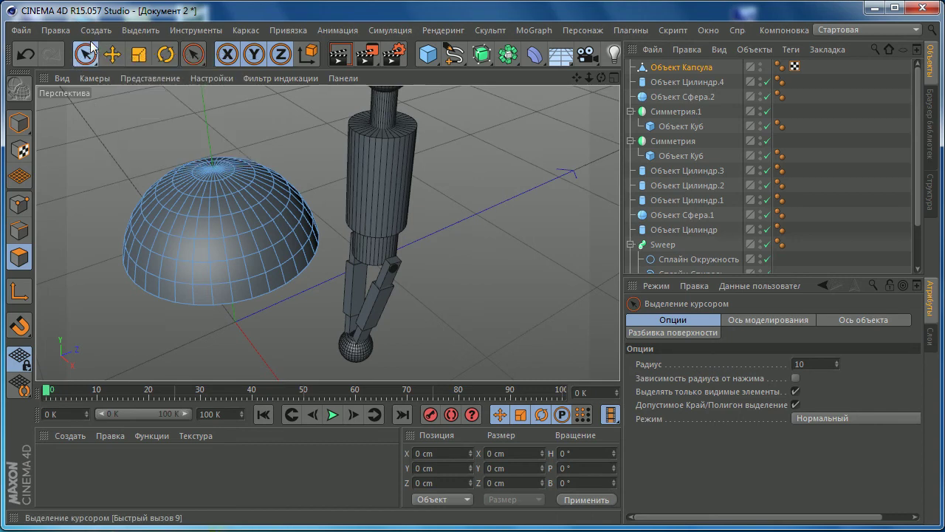
{"action": "middle_click", "coordinate": [370, 189]}
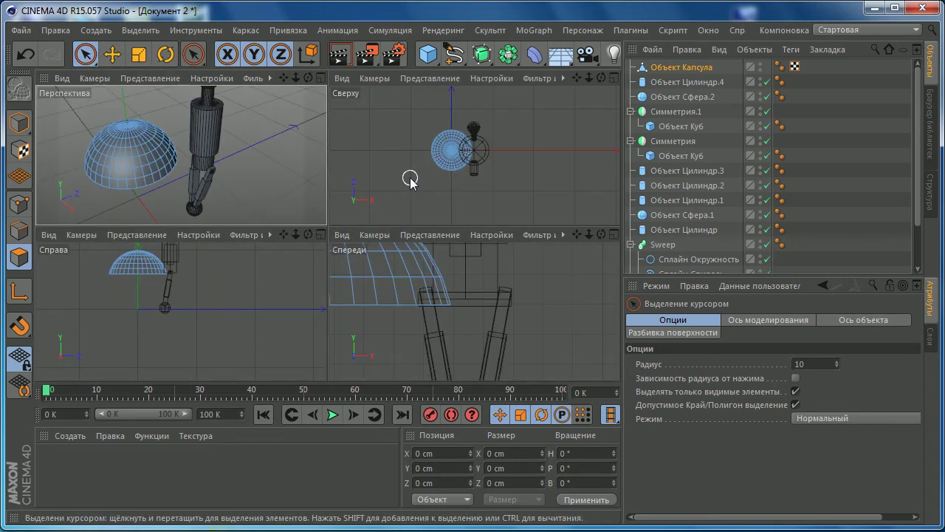
{"action": "middle_click", "coordinate": [369, 203]}
{"action": "scroll", "coordinate": [232, 240], "scroll_direction": "up", "scroll_amount": 2}
{"action": "scroll", "coordinate": [232, 241], "scroll_direction": "up", "scroll_amount": 1}
- Centre the dome and set the selection brush radius to 78
{"action": "left_click", "coordinate": [260, 230]}
{"action": "scroll", "coordinate": [262, 227], "scroll_direction": "up", "scroll_amount": 2}
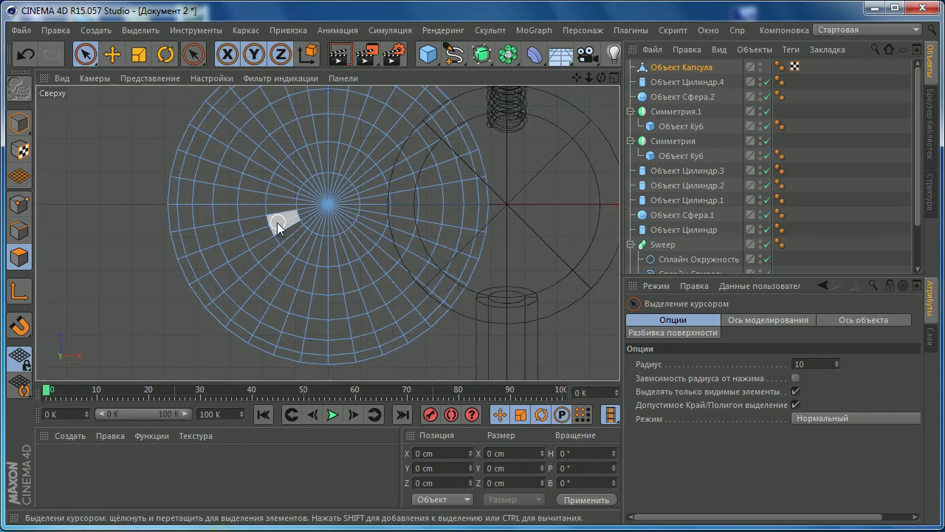
{"action": "middle_click_drag", "start_coordinate": [277, 222], "coordinate": [229, 262], "text": "alt"}
{"action": "left_click", "coordinate": [213, 256]}
{"action": "left_click", "coordinate": [236, 245]}
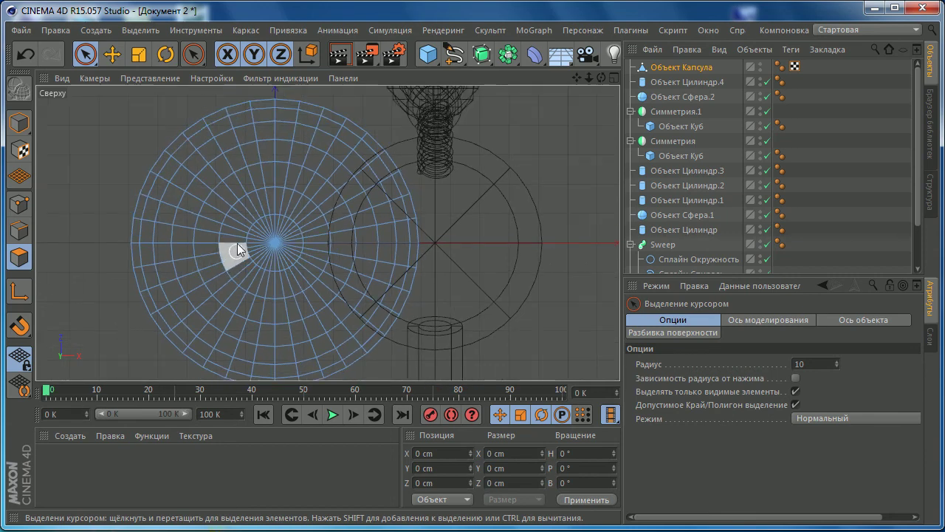
{"action": "middle_click_drag", "start_coordinate": [230, 229], "coordinate": [266, 214]}
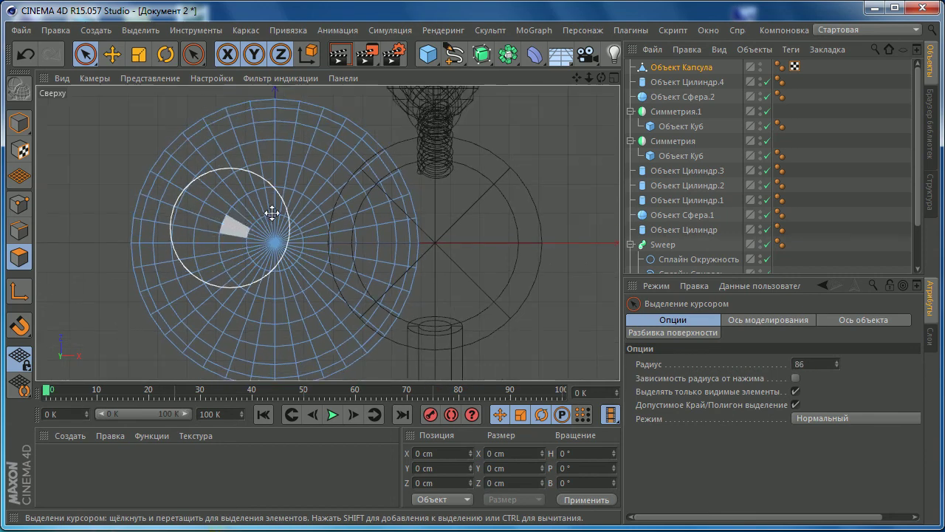
- Paint-select the dome's inner rings, Ctrl-trimming to leave the rim band, and check in Perspective
{"action": "left_click_drag", "start_coordinate": [266, 215], "coordinate": [271, 232]}
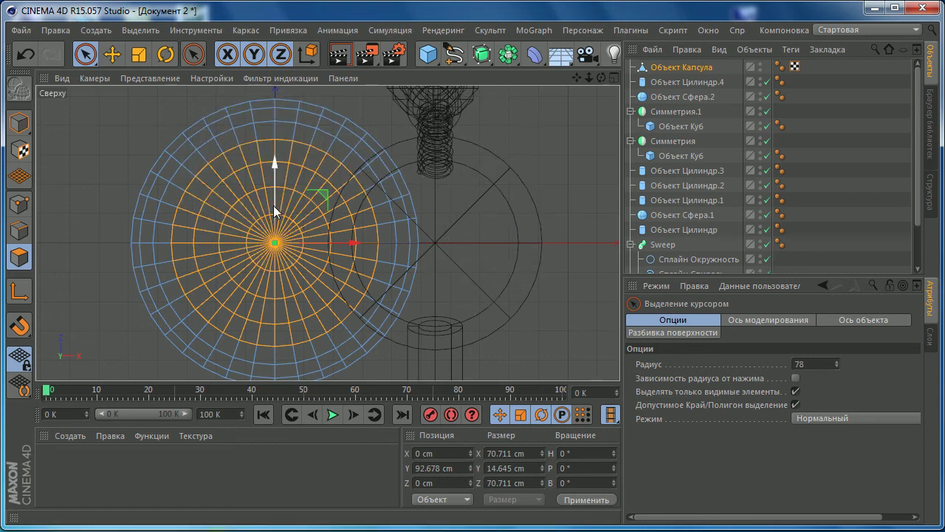
{"action": "left_click_drag", "start_coordinate": [247, 163], "coordinate": [260, 255], "text": "ctrl"}
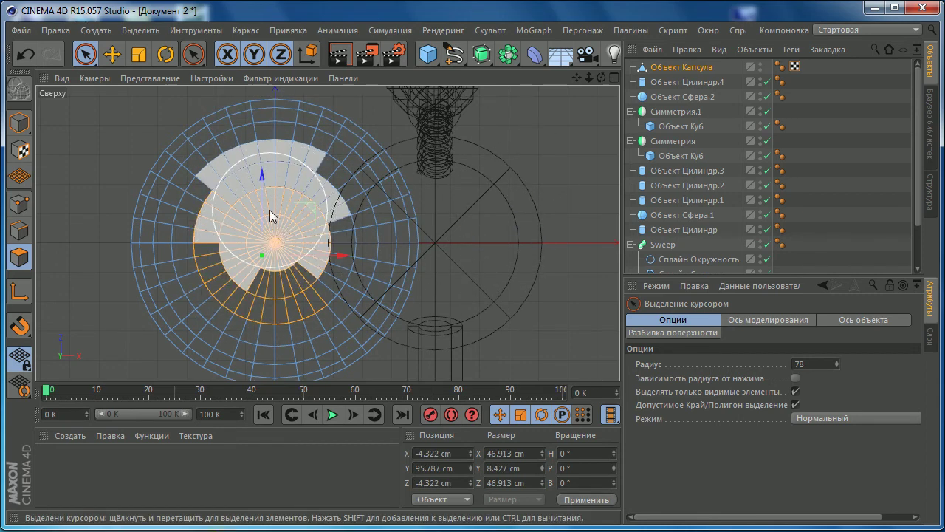
{"action": "mouse_move", "coordinate": [274, 275]}
{"action": "left_mouse_down"}
{"action": "mouse_move", "coordinate": [320, 233]}
{"action": "mouse_move", "coordinate": [235, 201]}
{"action": "mouse_move", "coordinate": [226, 169]}
{"action": "mouse_move", "coordinate": [274, 249]}
{"action": "mouse_move", "coordinate": [243, 209]}
{"action": "mouse_move", "coordinate": [232, 138]}
{"action": "mouse_move", "coordinate": [266, 177]}
{"action": "left_mouse_up"}
{"action": "mouse_move", "coordinate": [354, 210]}
{"action": "left_mouse_down", "text": "ctrl"}
{"action": "mouse_move", "coordinate": [321, 176]}
{"action": "mouse_move", "coordinate": [306, 264]}
{"action": "mouse_move", "coordinate": [242, 253]}
{"action": "mouse_move", "coordinate": [375, 238]}
{"action": "mouse_move", "coordinate": [313, 253]}
{"action": "mouse_move", "coordinate": [281, 212]}
{"action": "mouse_move", "coordinate": [253, 223]}
{"action": "mouse_move", "coordinate": [278, 248]}
{"action": "left_mouse_up", "text": "ctrl"}
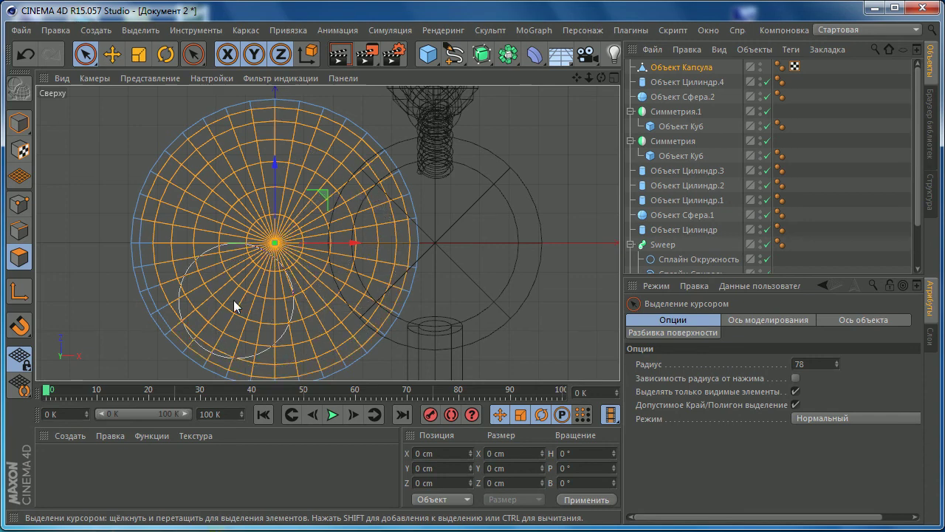
{"action": "left_click_drag", "start_coordinate": [310, 205], "coordinate": [342, 209]}
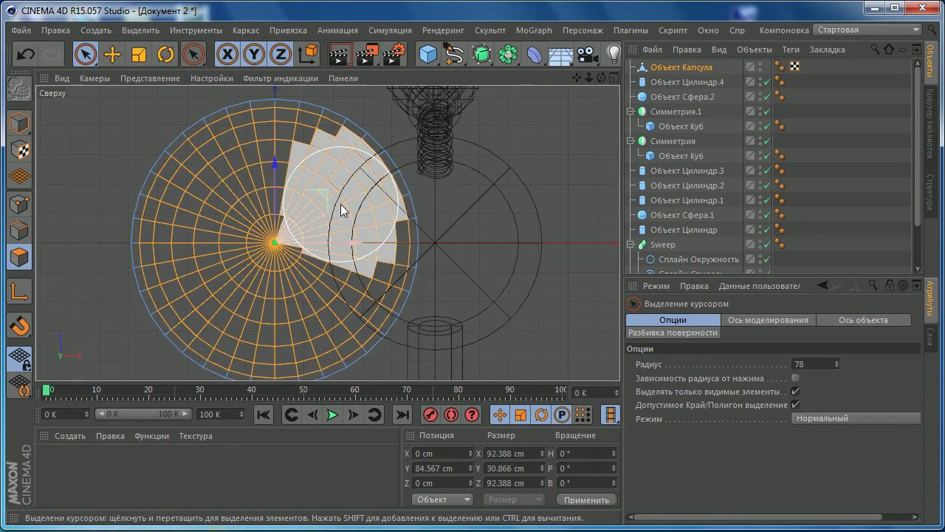
{"action": "middle_click", "coordinate": [340, 202]}
{"action": "middle_click", "coordinate": [208, 196]}
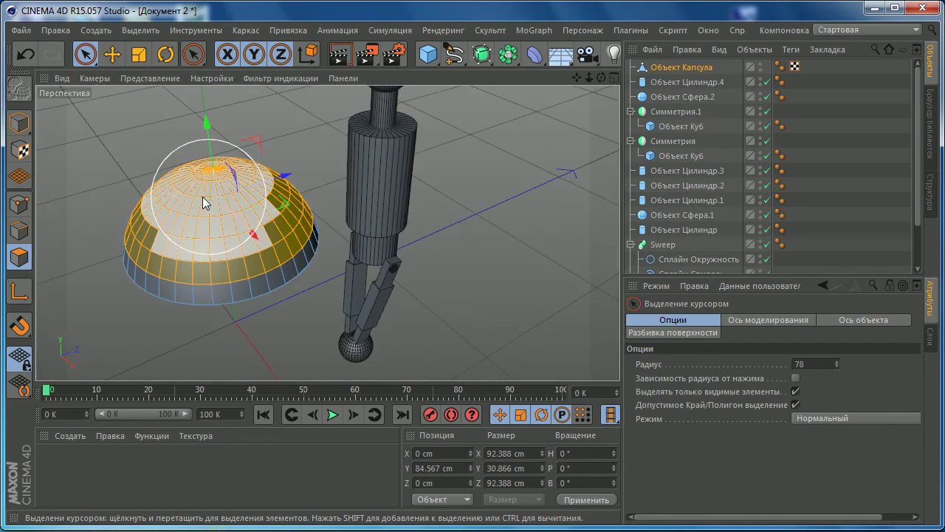
{"action": "middle_click_drag", "start_coordinate": [208, 196], "coordinate": [325, 227], "text": "alt"}
{"action": "mouse_move", "coordinate": [325, 226]}
{"action": "left_mouse_down", "text": "alt"}
{"action": "mouse_move", "coordinate": [357, 164]}
{"action": "mouse_move", "coordinate": [255, 121]}
{"action": "mouse_move", "coordinate": [291, 146]}
{"action": "mouse_move", "coordinate": [292, 181]}
{"action": "mouse_move", "coordinate": [282, 138]}
{"action": "mouse_move", "coordinate": [290, 140]}
{"action": "mouse_move", "coordinate": [302, 213]}
{"action": "mouse_move", "coordinate": [311, 206]}
{"action": "left_mouse_up", "text": "alt"}
- Switch to scaling and maximise the Right (Справа) view to see the dome in profile
{"action": "key", "text": "t"}
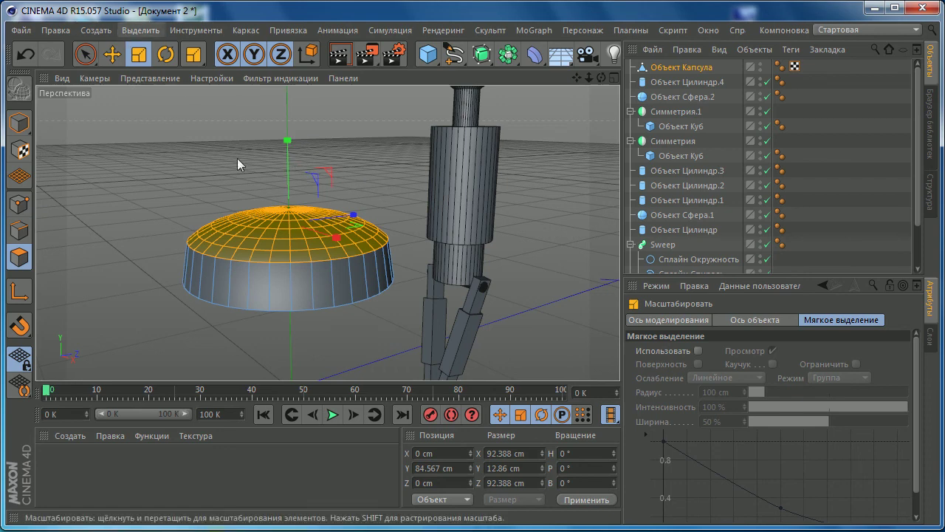
{"action": "middle_click", "coordinate": [378, 136]}
{"action": "middle_click", "coordinate": [223, 287]}
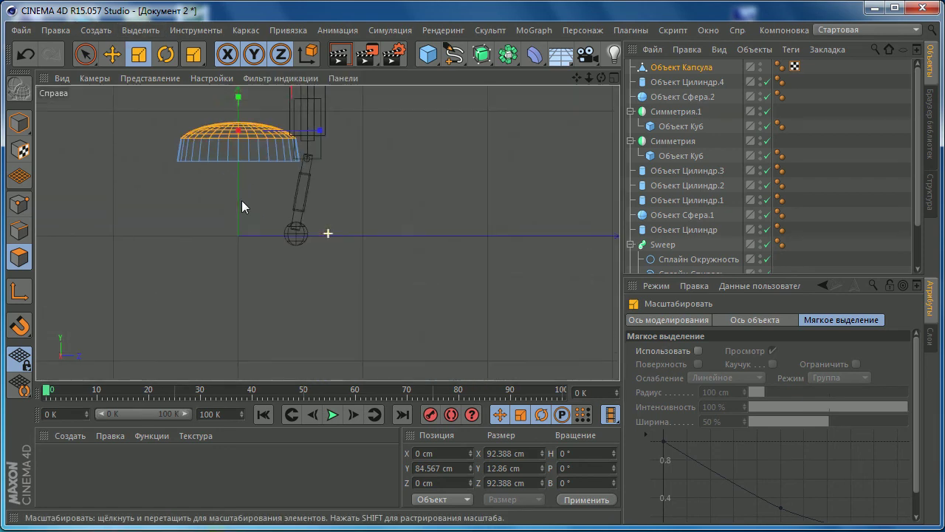
- Paint-select the shade's side wall with Live Selection at radius 15 and check it in perspective
{"action": "scroll", "coordinate": [241, 200], "scroll_direction": "up", "scroll_amount": 2}
{"action": "left_click_drag", "start_coordinate": [85, 54], "coordinate": [158, 76]}
{"action": "scroll", "coordinate": [242, 216], "scroll_direction": "up", "scroll_amount": 2}
{"action": "left_click_drag", "start_coordinate": [242, 216], "coordinate": [219, 256]}
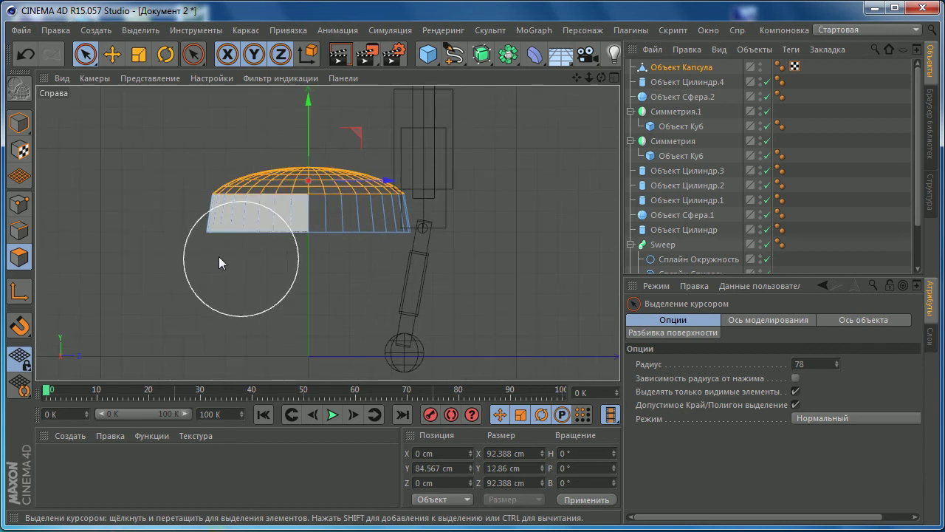
{"action": "middle_click_drag", "start_coordinate": [213, 255], "coordinate": [184, 272]}
{"action": "left_click", "coordinate": [184, 272]}
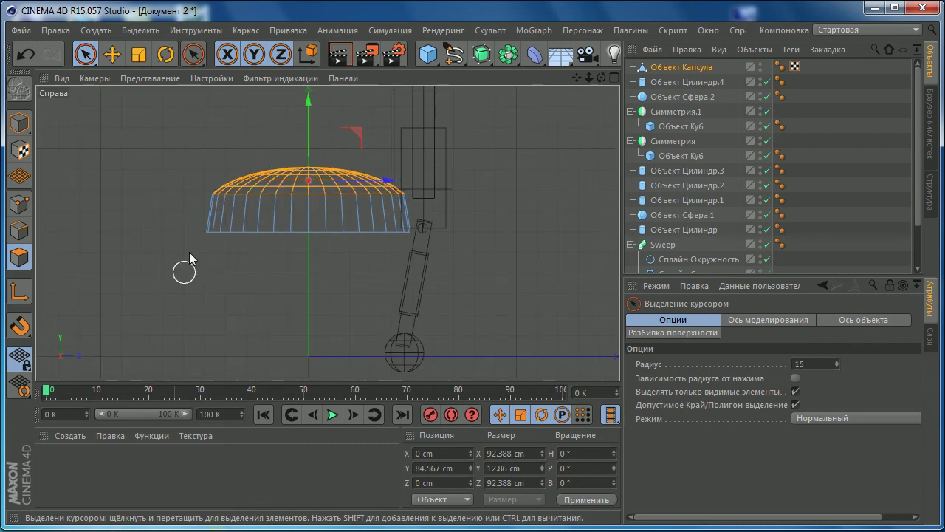
{"action": "left_click", "coordinate": [213, 222]}
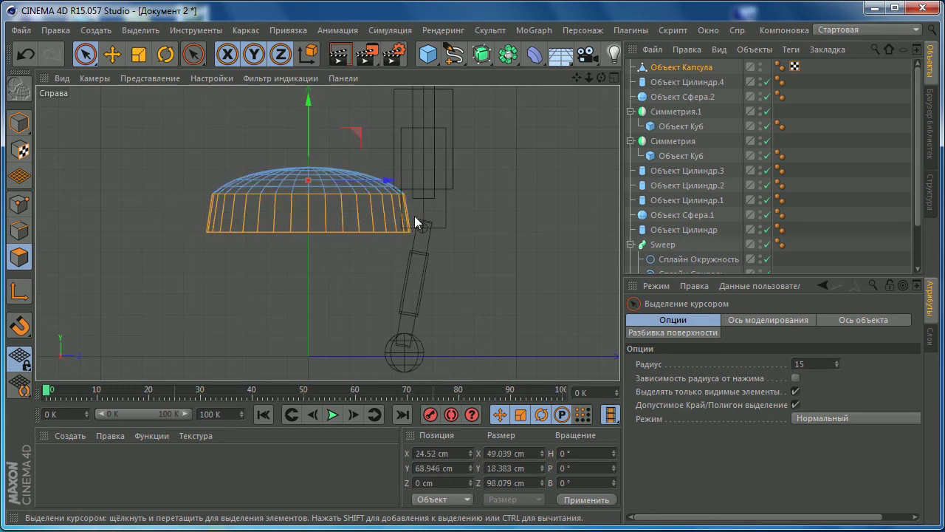
{"action": "left_click_drag", "start_coordinate": [418, 223], "coordinate": [418, 224]}
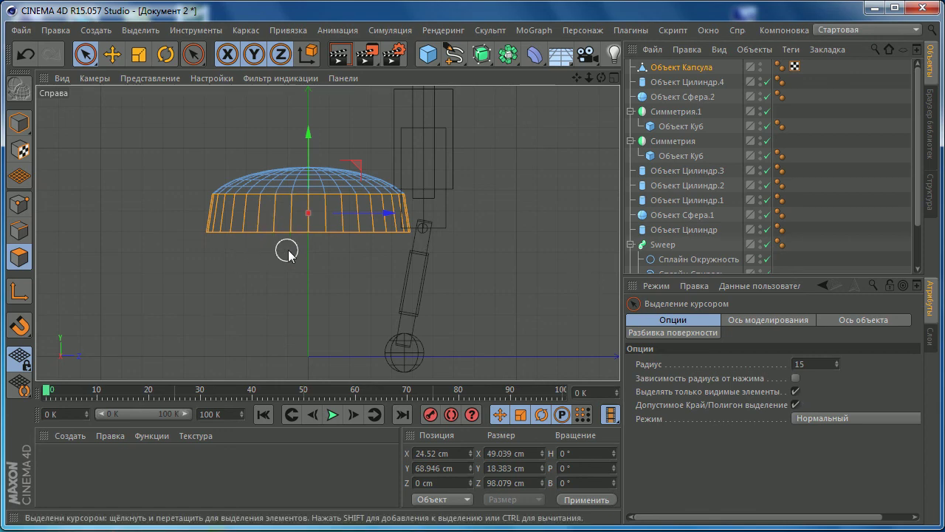
{"action": "mouse_move", "coordinate": [287, 252]}
{"action": "left_mouse_down", "text": "alt"}
{"action": "mouse_move", "coordinate": [420, 246]}
{"action": "mouse_move", "coordinate": [260, 253]}
{"action": "mouse_move", "coordinate": [271, 259]}
{"action": "left_mouse_up", "text": "alt"}
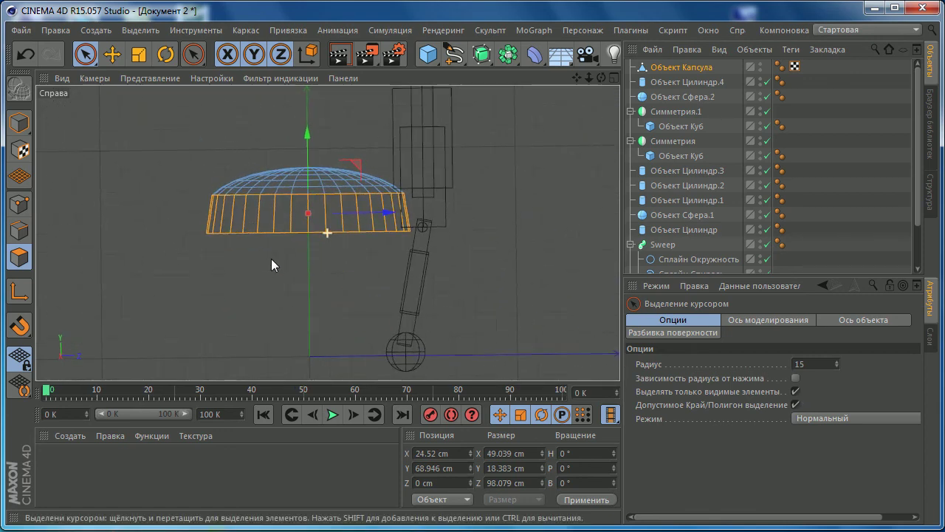
{"action": "middle_click", "coordinate": [379, 237]}
{"action": "middle_click", "coordinate": [205, 184]}
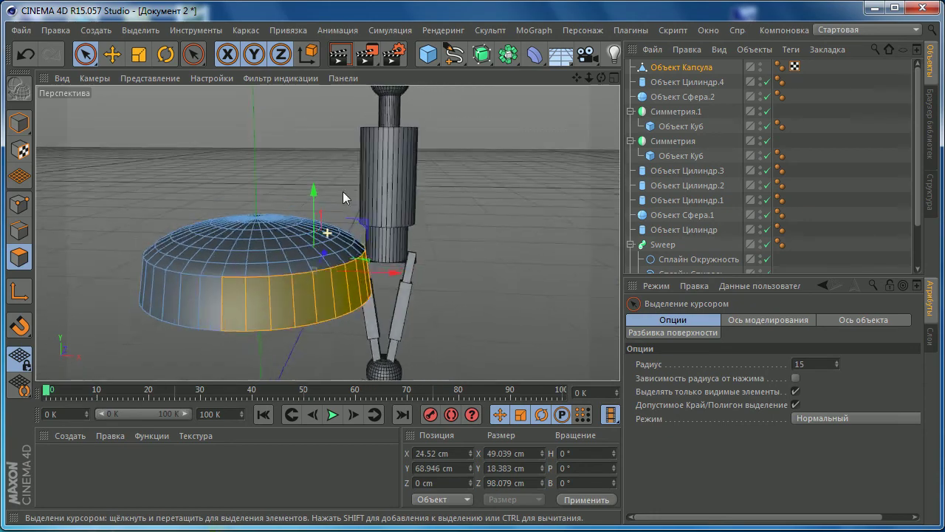
{"action": "left_click_drag", "start_coordinate": [342, 191], "coordinate": [192, 209], "text": "alt"}
{"action": "middle_click", "coordinate": [281, 204]}
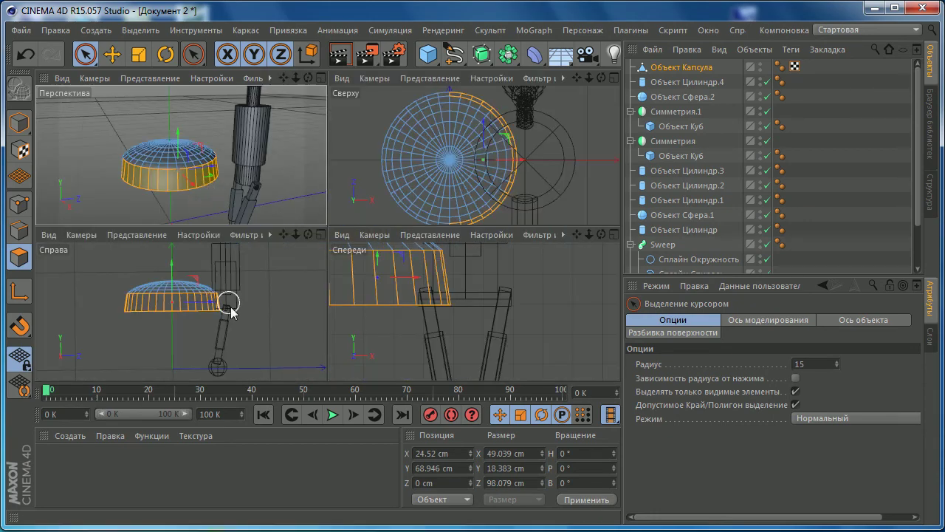
{"action": "middle_click", "coordinate": [231, 312]}
- Untick 'Select only visible elements' and repaint the side band to include its hidden back polygons
{"action": "left_click", "coordinate": [795, 392]}
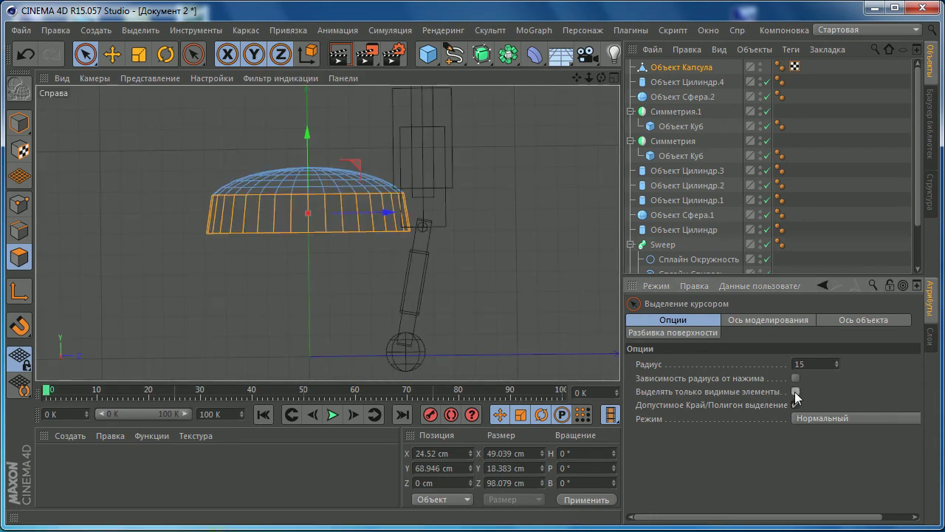
{"action": "left_click_drag", "start_coordinate": [159, 226], "coordinate": [269, 226]}
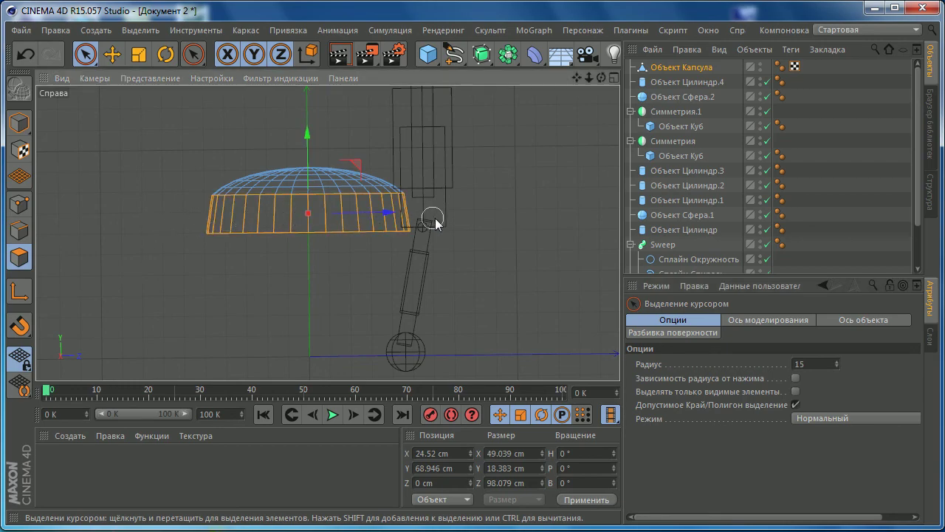
{"action": "middle_click", "coordinate": [320, 253]}
{"action": "middle_click", "coordinate": [205, 201]}
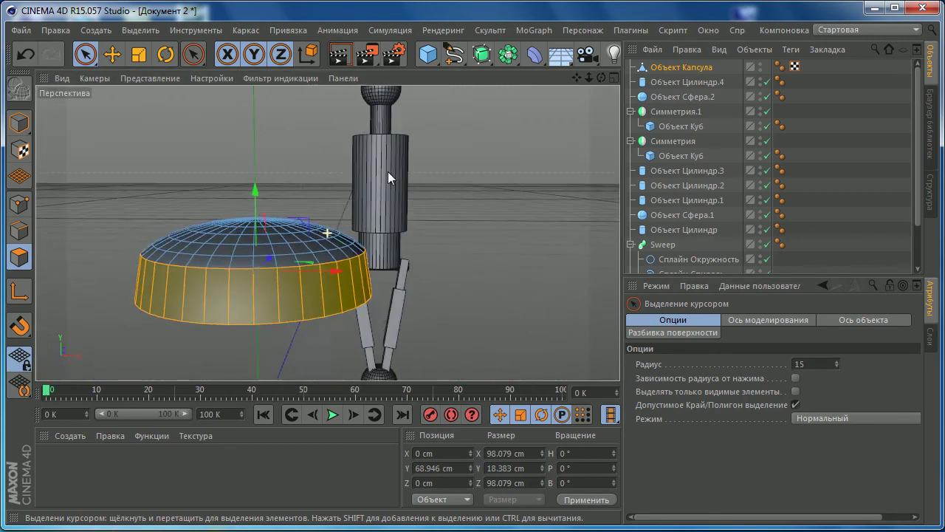
{"action": "left_click_drag", "start_coordinate": [388, 177], "coordinate": [152, 180], "text": "alt"}
{"action": "middle_click", "coordinate": [297, 213]}
{"action": "middle_click", "coordinate": [295, 243]}
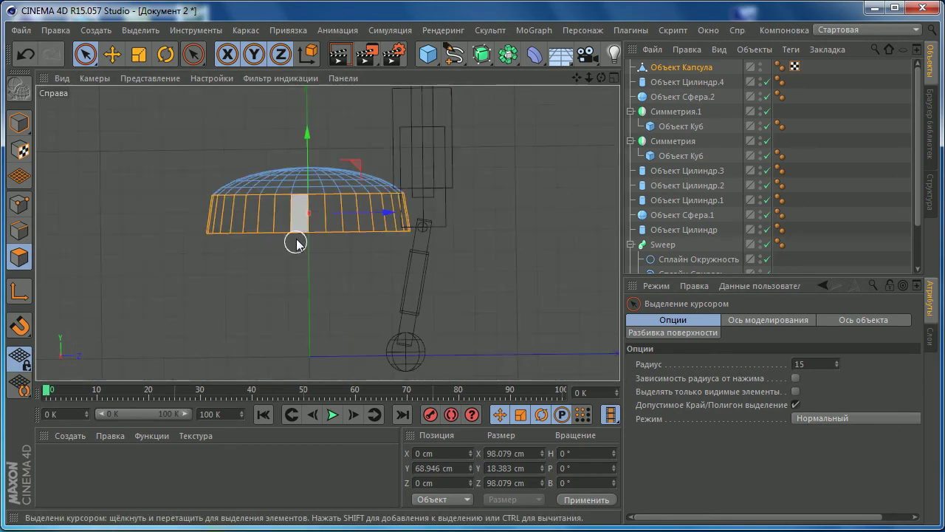
- Squash the selected side band to about half height and raise it toward the dome
{"action": "key", "text": "t"}
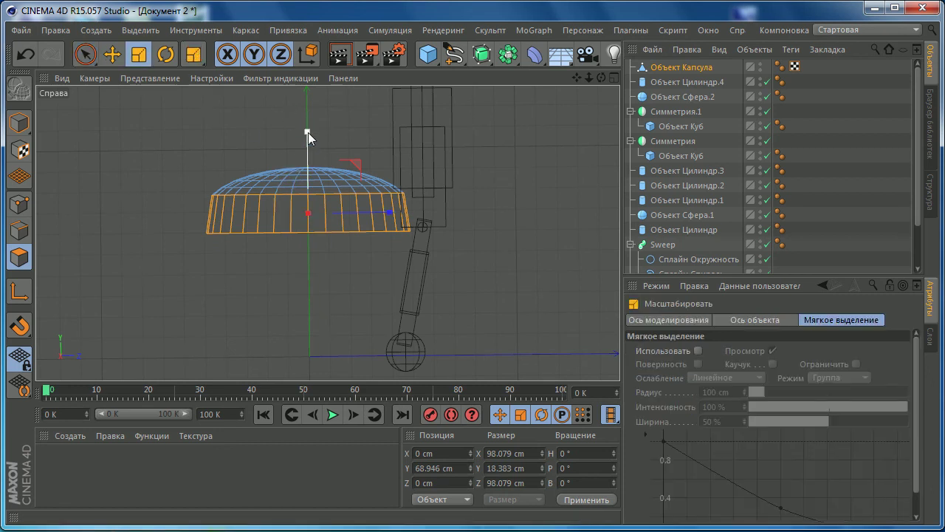
{"action": "left_click_drag", "start_coordinate": [308, 132], "coordinate": [308, 172]}
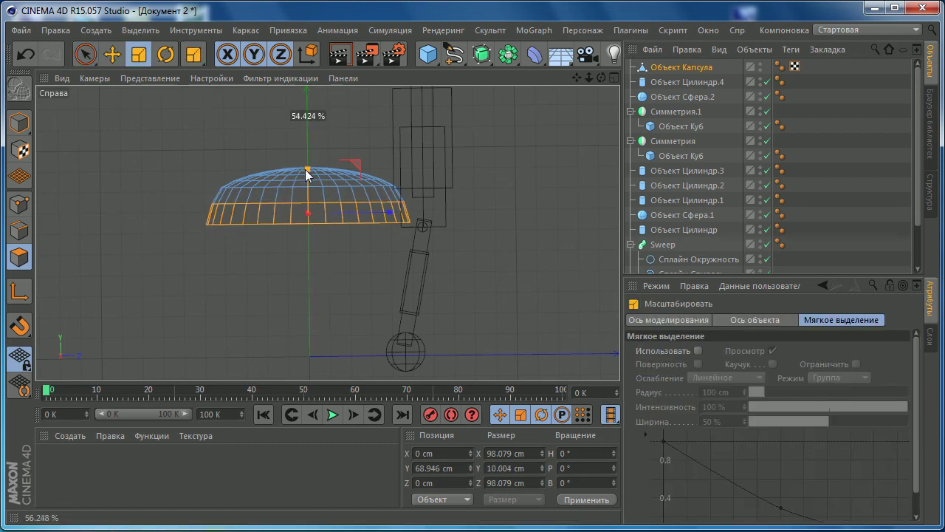
{"action": "left_click", "coordinate": [112, 54]}
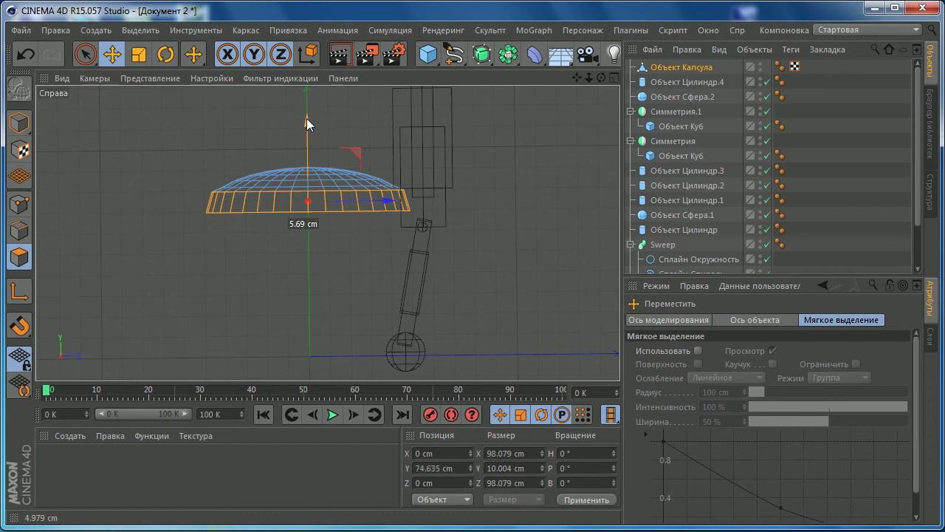
{"action": "left_click_drag", "start_coordinate": [307, 132], "coordinate": [287, 124]}
- Undo a stray uniform shrink and squash the band further to 7.634 cm tall
{"action": "left_click", "coordinate": [138, 54]}
{"action": "left_click_drag", "start_coordinate": [429, 178], "coordinate": [417, 176]}
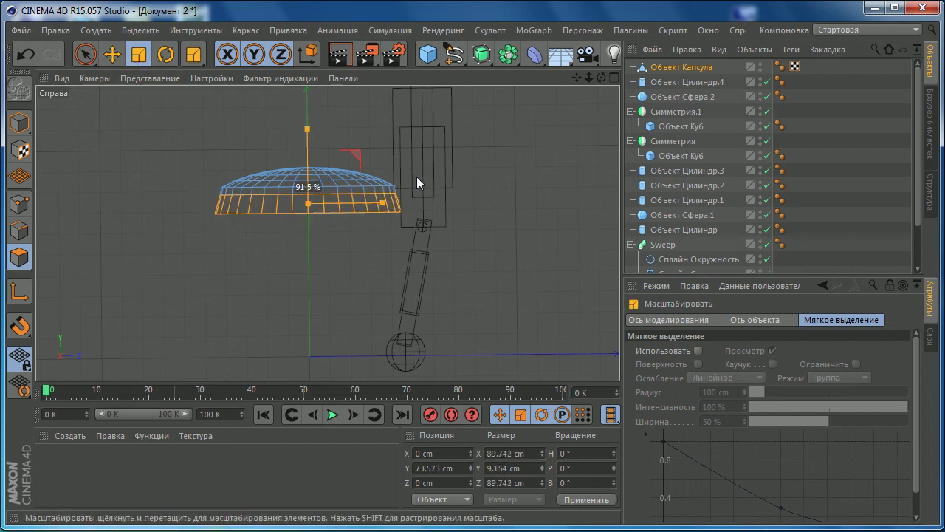
{"action": "key", "text": "ctrl+z"}
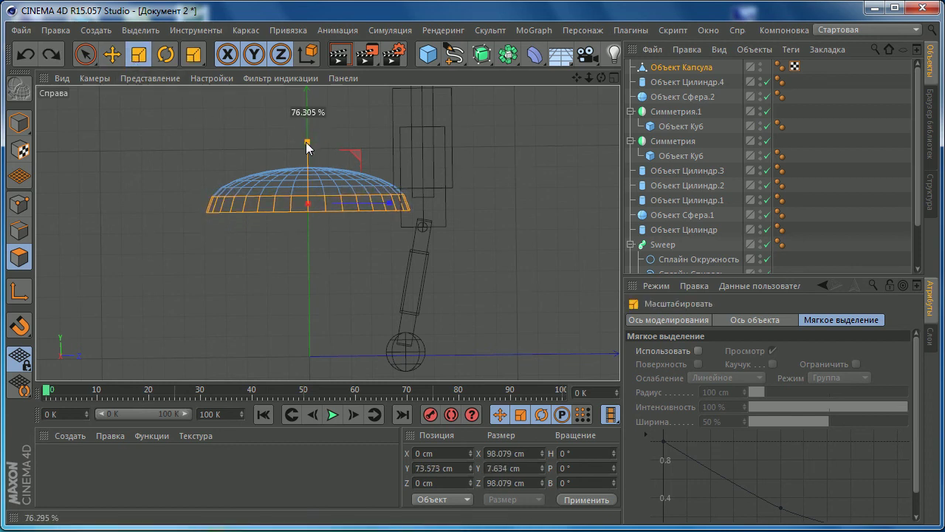
{"action": "mouse_move", "coordinate": [308, 127]}
{"action": "left_mouse_down"}
{"action": "mouse_move", "coordinate": [307, 142]}
{"action": "mouse_move", "coordinate": [308, 124]}
{"action": "left_mouse_up"}
{"action": "key", "text": "e"}
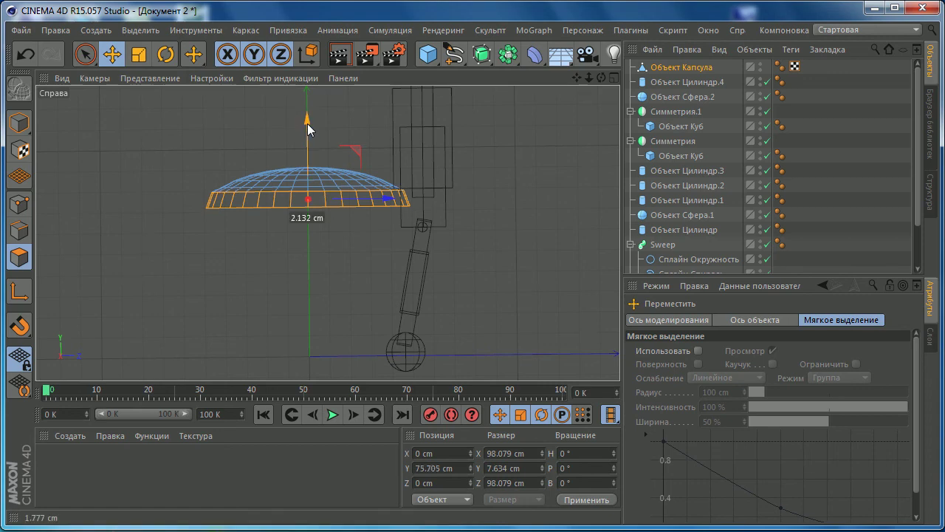
{"action": "middle_click", "coordinate": [369, 223]}
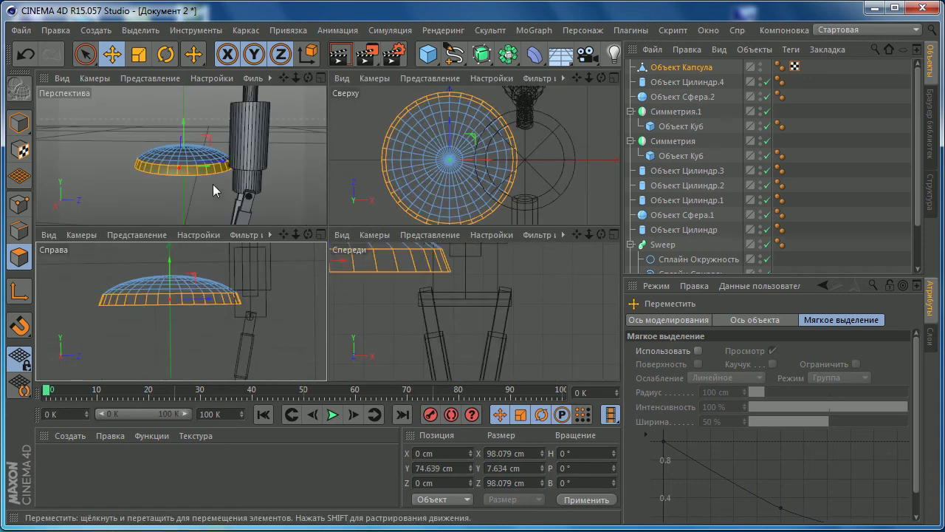
{"action": "middle_click", "coordinate": [213, 184]}
{"action": "middle_click", "coordinate": [338, 267]}
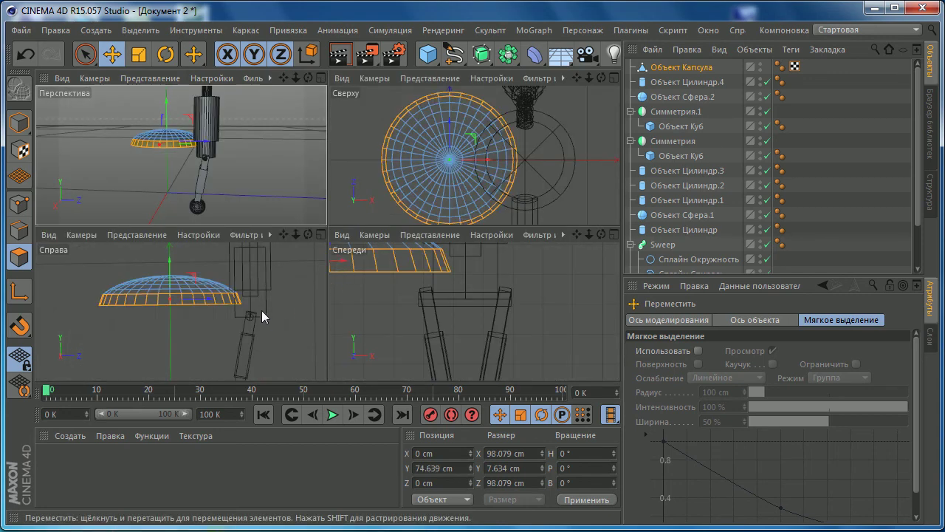
{"action": "middle_click", "coordinate": [260, 306]}
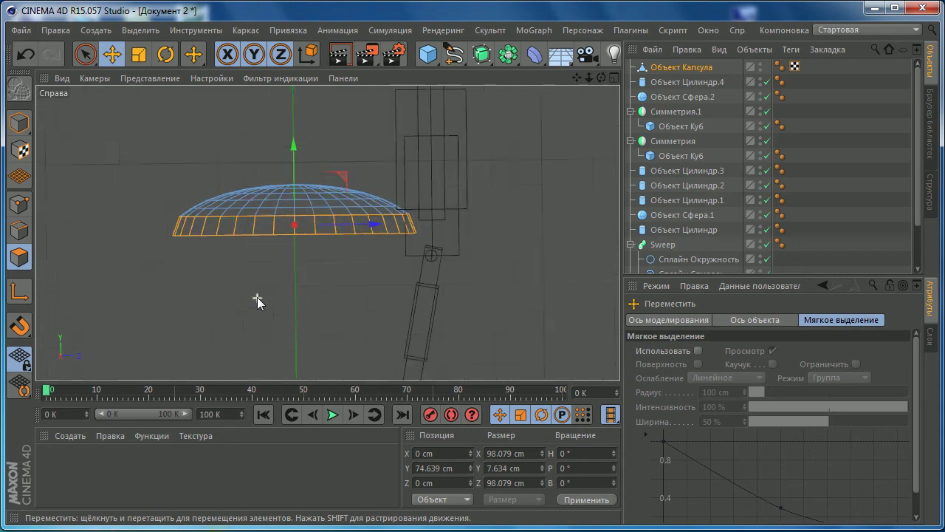
- Return to Model mode so the 100 × 190.997 × 100 cm shade is handled whole
{"action": "left_click", "coordinate": [23, 126]}
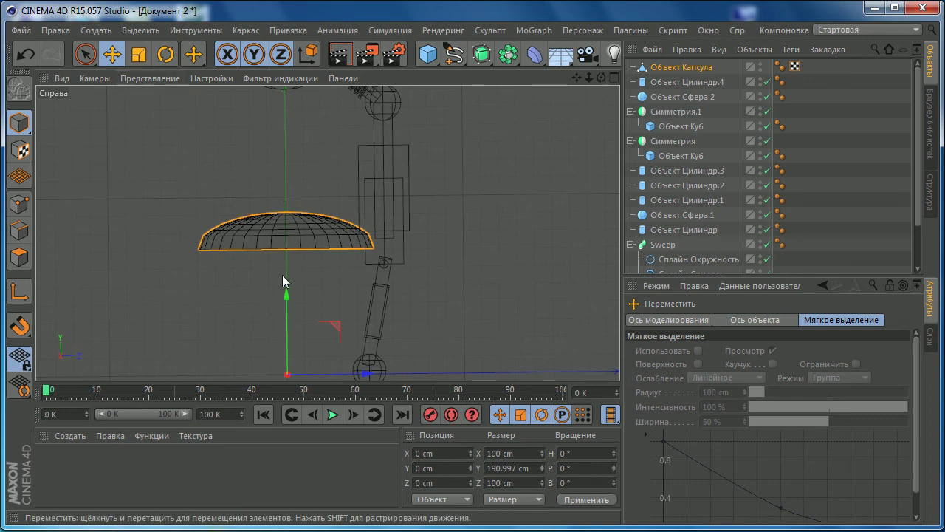
{"action": "middle_click_drag", "start_coordinate": [285, 281], "coordinate": [273, 203]}
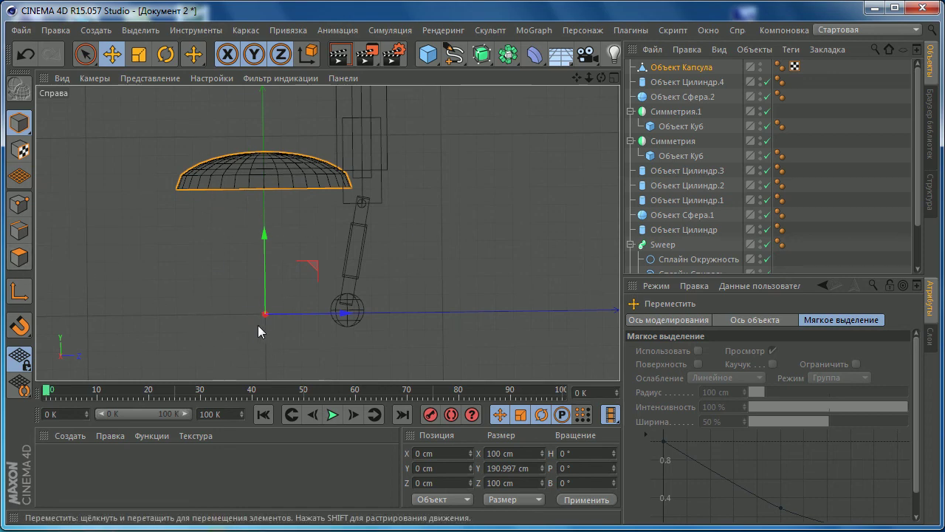
- In Object Axis mode, raise the dome's pivot to the top of the dome
{"action": "left_click", "coordinate": [22, 297]}
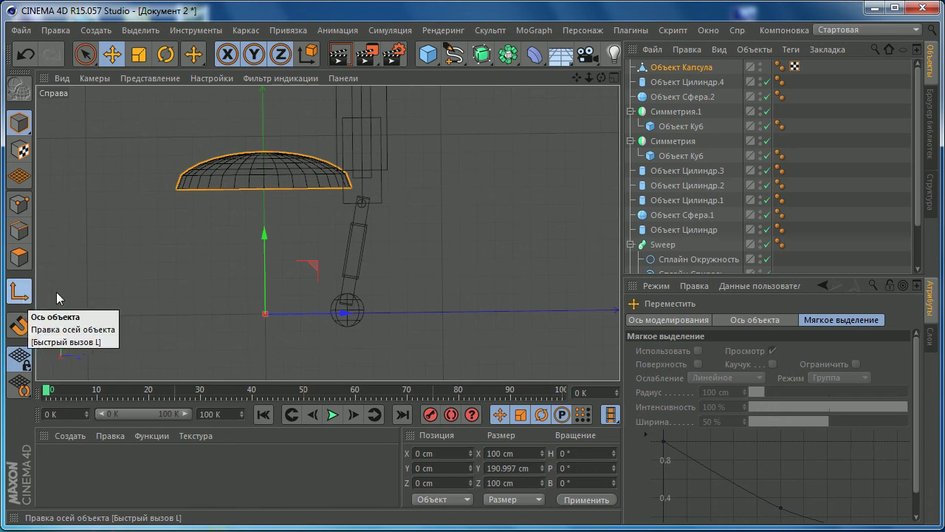
{"action": "left_click_drag", "start_coordinate": [266, 235], "coordinate": [279, 153]}
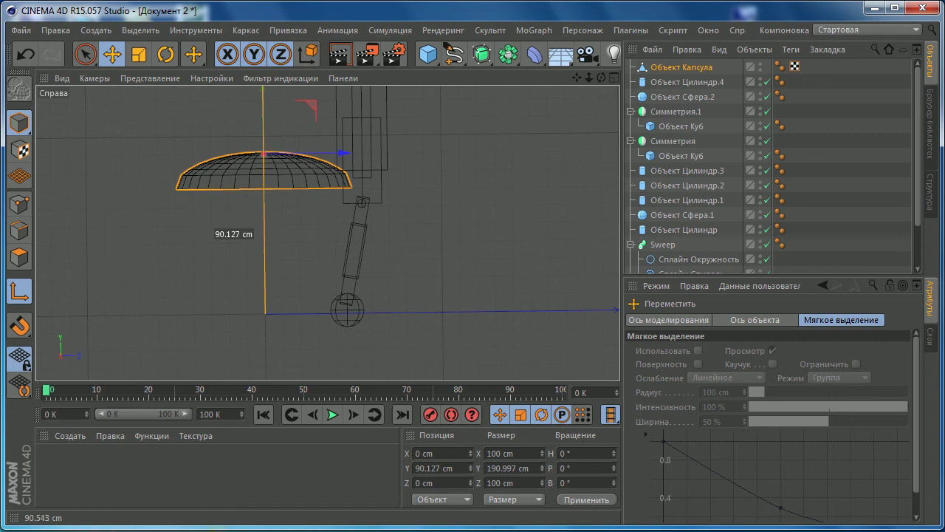
{"action": "left_click_drag", "start_coordinate": [267, 235], "coordinate": [267, 236]}
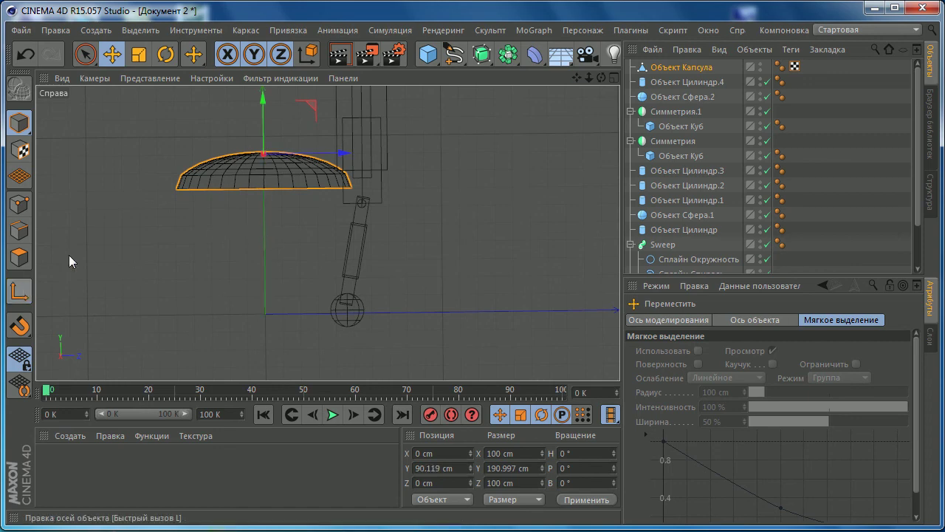
- Lower the dome along Y and slide it along Z to sit beneath the lamp stand
{"action": "left_click_drag", "start_coordinate": [260, 113], "coordinate": [258, 255]}
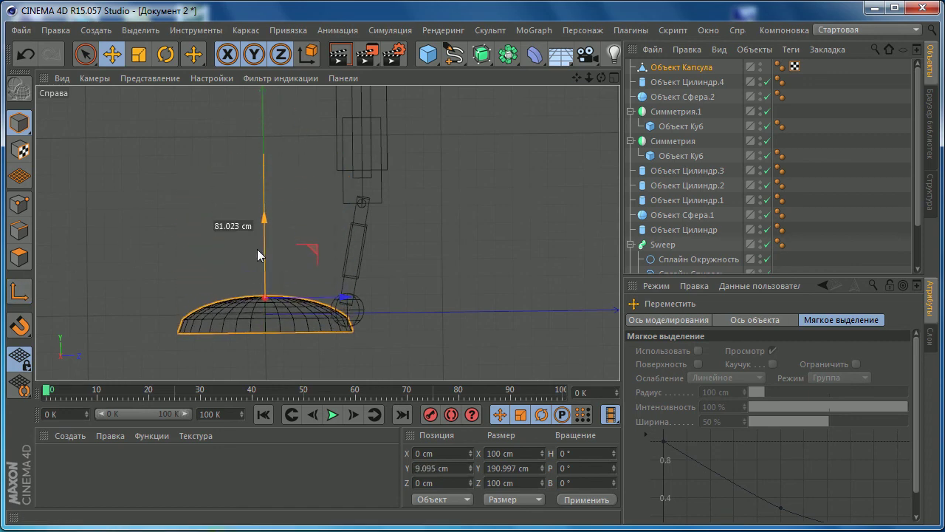
{"action": "left_click_drag", "start_coordinate": [344, 303], "coordinate": [421, 307]}
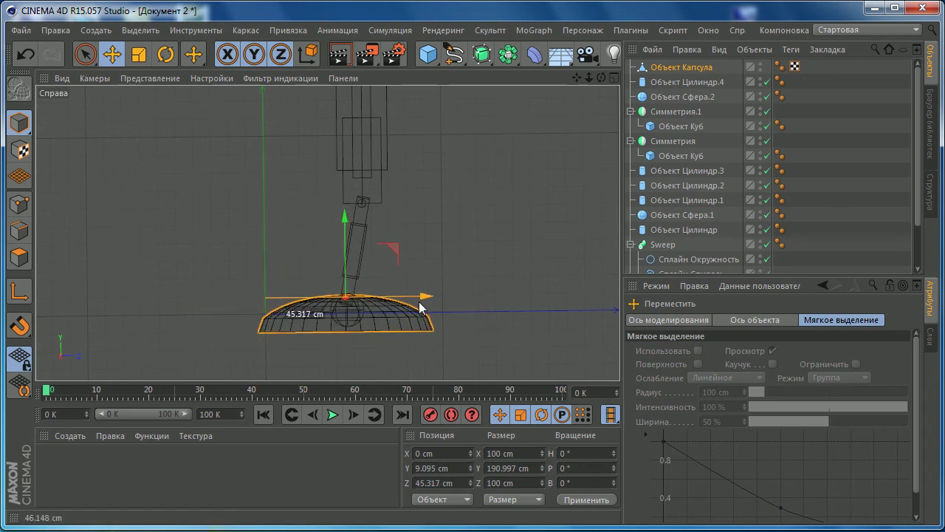
{"action": "mouse_move", "coordinate": [342, 210]}
{"action": "left_mouse_down"}
{"action": "mouse_move", "coordinate": [342, 239]}
{"action": "mouse_move", "coordinate": [343, 230]}
{"action": "left_mouse_up"}
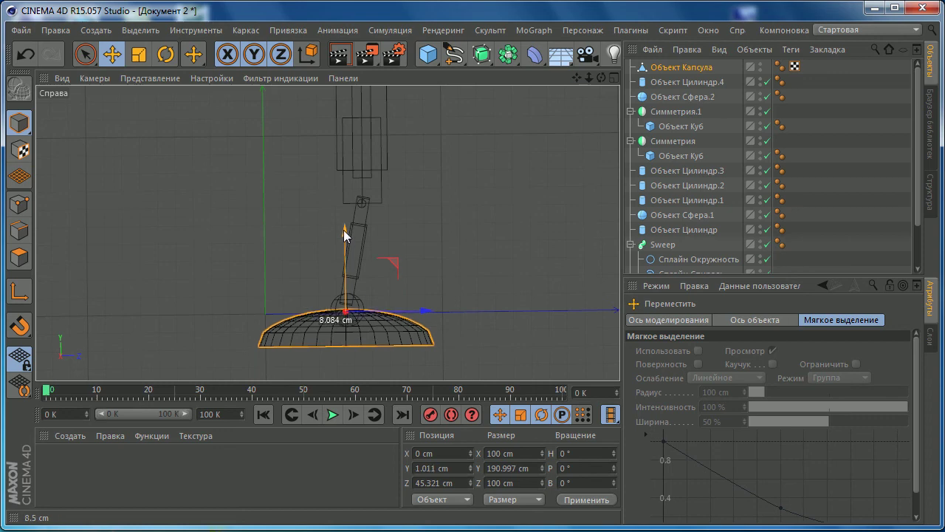
{"action": "scroll", "coordinate": [344, 230], "scroll_direction": "up", "scroll_amount": 3}
{"action": "scroll", "coordinate": [350, 271], "scroll_direction": "up", "scroll_amount": 3}
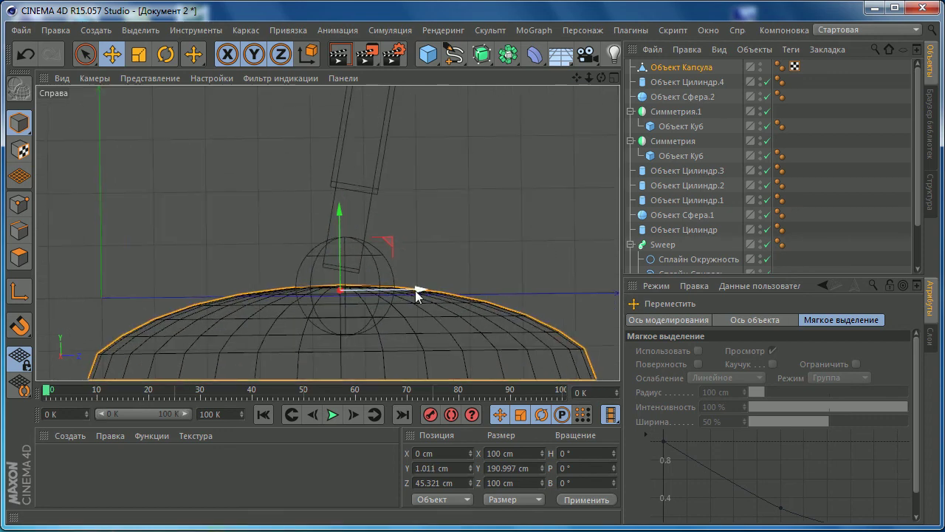
{"action": "left_click_drag", "start_coordinate": [418, 291], "coordinate": [421, 289]}
{"action": "middle_click", "coordinate": [422, 242]}
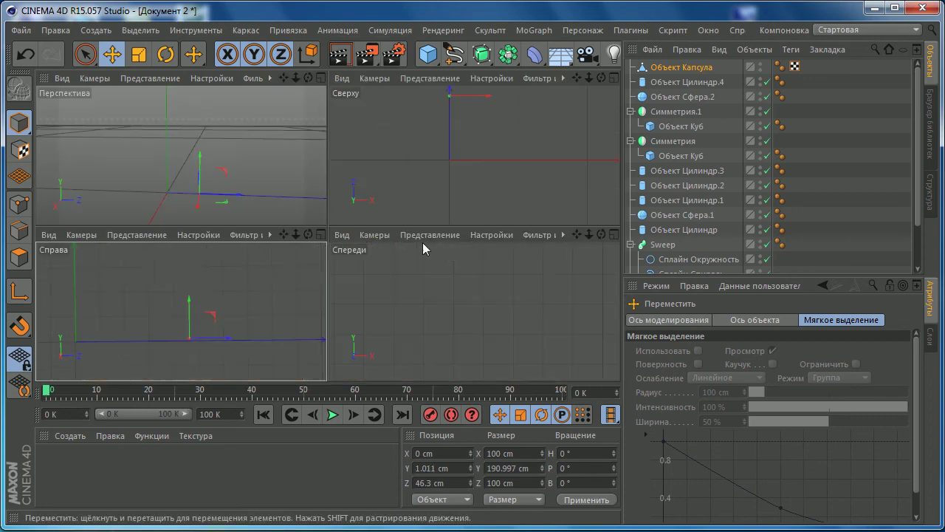
{"action": "middle_click", "coordinate": [397, 150]}
{"action": "middle_click", "coordinate": [411, 162]}
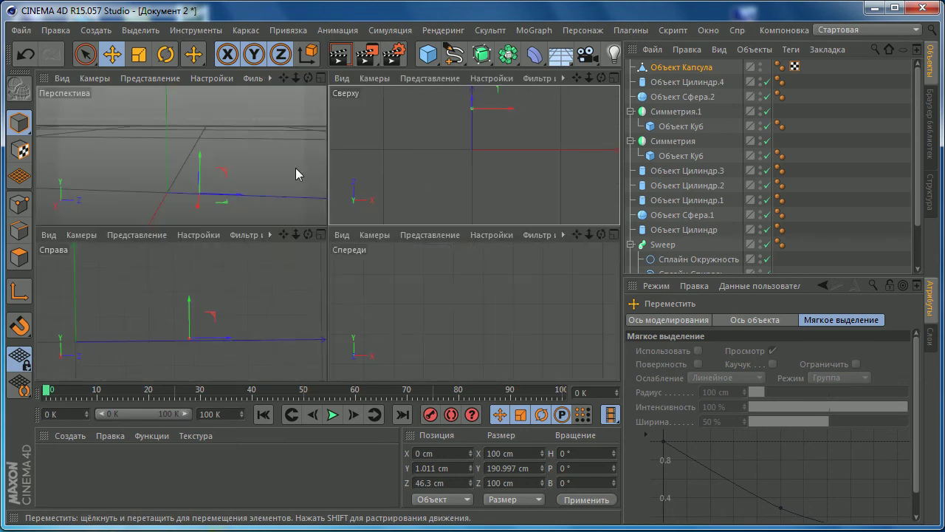
{"action": "middle_click", "coordinate": [308, 219]}
{"action": "mouse_move", "coordinate": [308, 219]}
{"action": "left_mouse_down", "text": "alt"}
{"action": "mouse_move", "coordinate": [342, 309]}
{"action": "mouse_move", "coordinate": [254, 317]}
{"action": "mouse_move", "coordinate": [375, 268]}
{"action": "mouse_move", "coordinate": [253, 316]}
{"action": "mouse_move", "coordinate": [485, 267]}
{"action": "mouse_move", "coordinate": [257, 305]}
{"action": "mouse_move", "coordinate": [278, 273]}
{"action": "mouse_move", "coordinate": [305, 312]}
{"action": "left_mouse_up", "text": "alt"}
- Zoom in and out on the Perspective view and pan to inspect the lamp base and stand
{"action": "scroll", "coordinate": [263, 310], "scroll_direction": "down", "scroll_amount": 5}
{"action": "scroll", "coordinate": [264, 306], "scroll_direction": "up", "scroll_amount": 1}
{"action": "scroll", "coordinate": [267, 302], "scroll_direction": "up", "scroll_amount": 1}
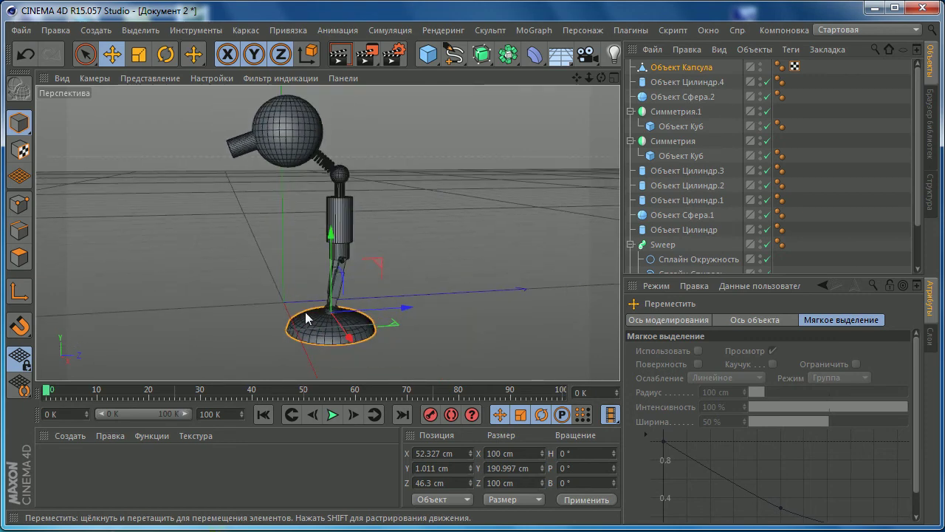
{"action": "scroll", "coordinate": [276, 270], "scroll_direction": "up", "scroll_amount": 2}
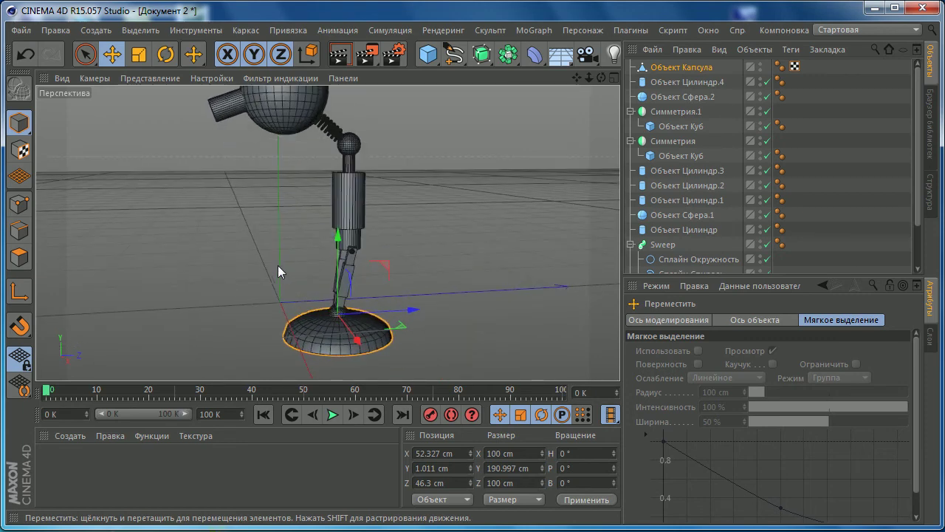
{"action": "scroll", "coordinate": [349, 289], "scroll_direction": "up", "scroll_amount": 2}
{"action": "scroll", "coordinate": [349, 289], "scroll_direction": "down", "scroll_amount": 2}
{"action": "scroll", "coordinate": [312, 258], "scroll_direction": "down", "scroll_amount": 2}
{"action": "scroll", "coordinate": [303, 274], "scroll_direction": "down", "scroll_amount": 2}
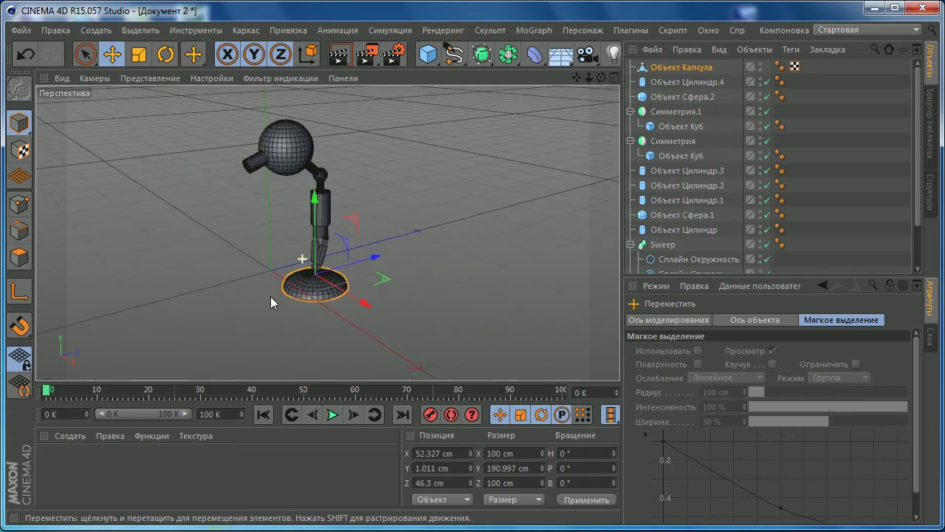
{"action": "scroll", "coordinate": [273, 300], "scroll_direction": "down", "scroll_amount": 2}
{"action": "scroll", "coordinate": [287, 296], "scroll_direction": "up", "scroll_amount": 2}
{"action": "scroll", "coordinate": [361, 238], "scroll_direction": "up", "scroll_amount": 2}
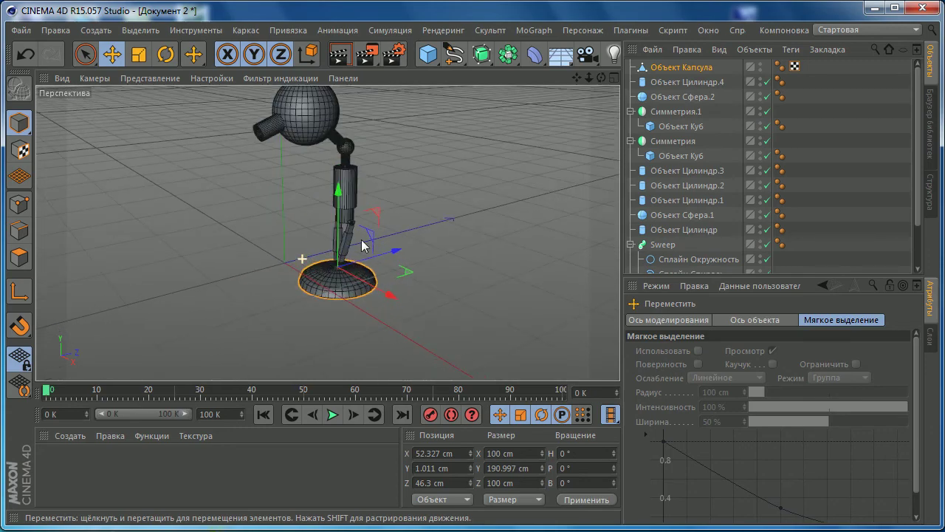
{"action": "scroll", "coordinate": [361, 238], "scroll_direction": "down", "scroll_amount": 2}
{"action": "scroll", "coordinate": [365, 225], "scroll_direction": "down", "scroll_amount": 2}
{"action": "scroll", "coordinate": [371, 210], "scroll_direction": "up", "scroll_amount": 1}
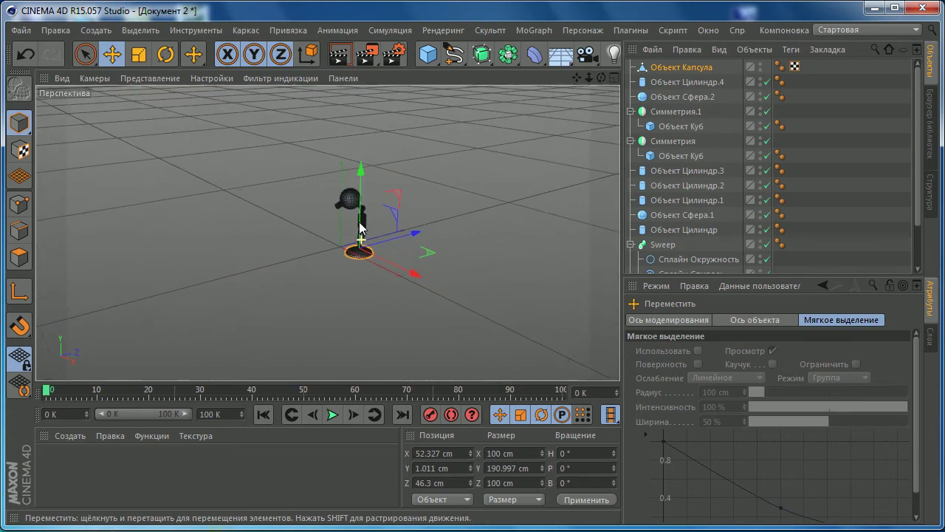
{"action": "scroll", "coordinate": [336, 235], "scroll_direction": "up", "scroll_amount": 1}
{"action": "scroll", "coordinate": [318, 251], "scroll_direction": "up", "scroll_amount": 3}
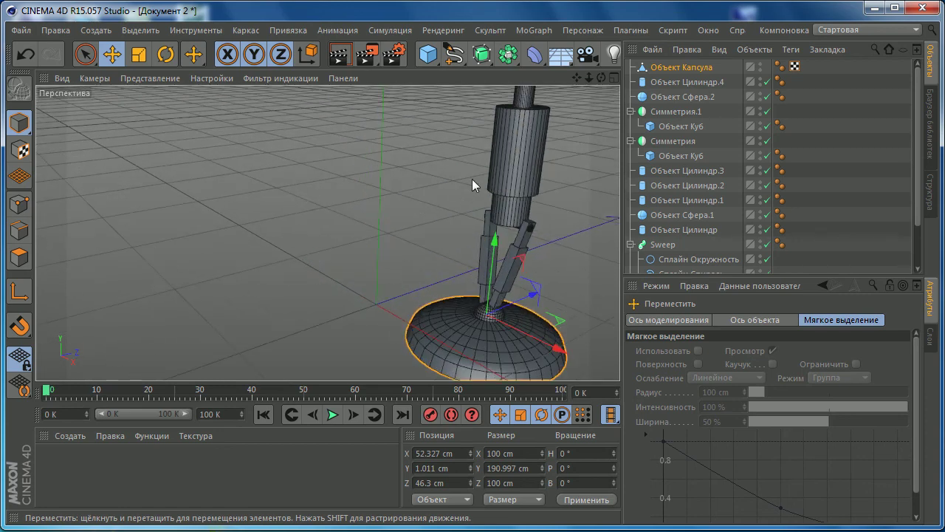
{"action": "mouse_move", "coordinate": [472, 179]}
{"action": "middle_mouse_down", "text": "alt"}
{"action": "mouse_move", "coordinate": [353, 172]}
{"action": "mouse_move", "coordinate": [364, 185]}
{"action": "mouse_move", "coordinate": [362, 165]}
{"action": "middle_mouse_up", "text": "alt"}
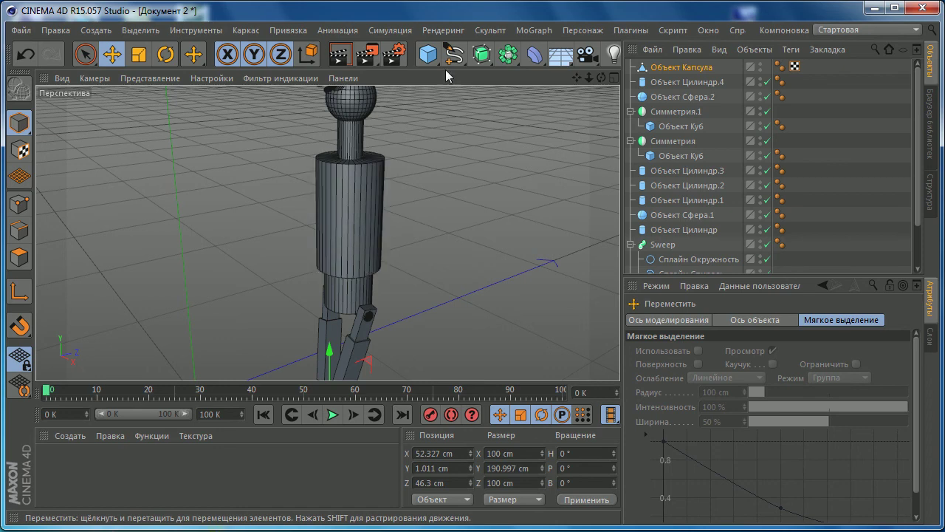
{"action": "left_click", "coordinate": [356, 190]}
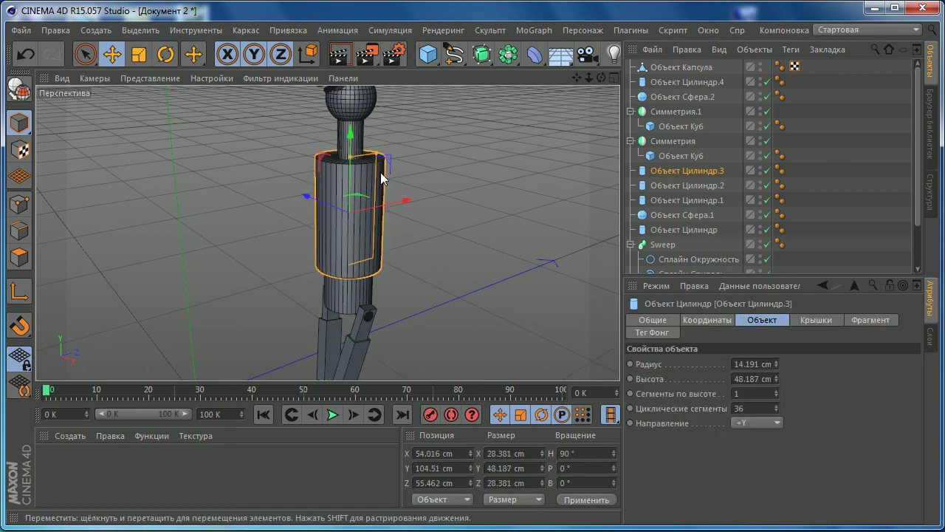
{"action": "left_click_drag", "start_coordinate": [689, 173], "coordinate": [695, 62]}
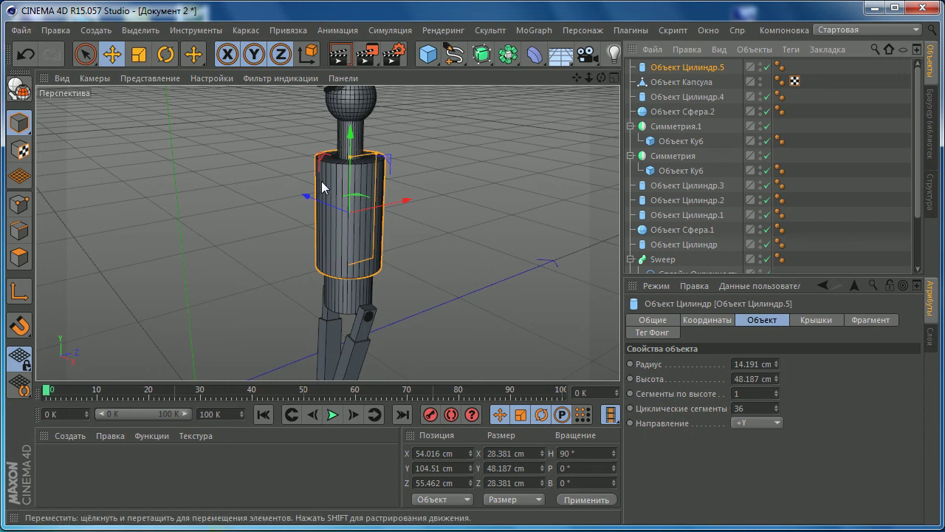
{"action": "left_click", "coordinate": [751, 423]}
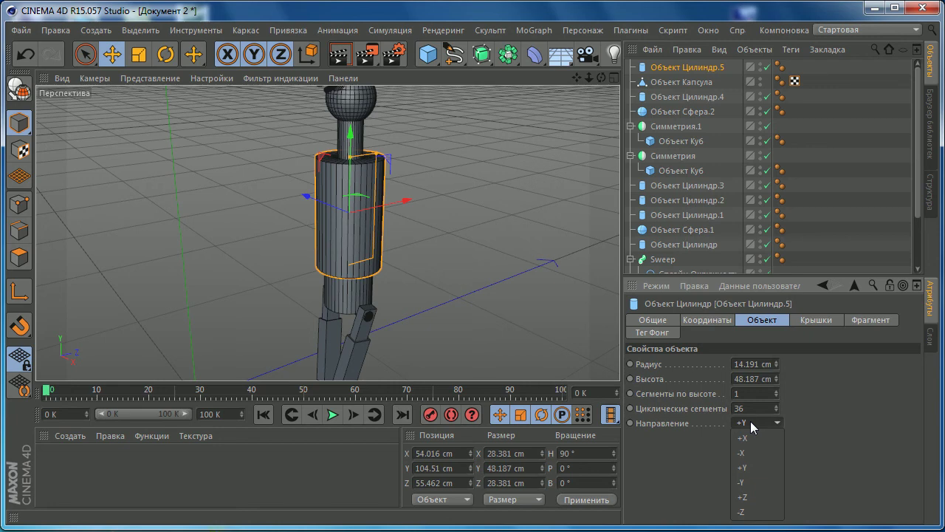
{"action": "left_click", "coordinate": [744, 497]}
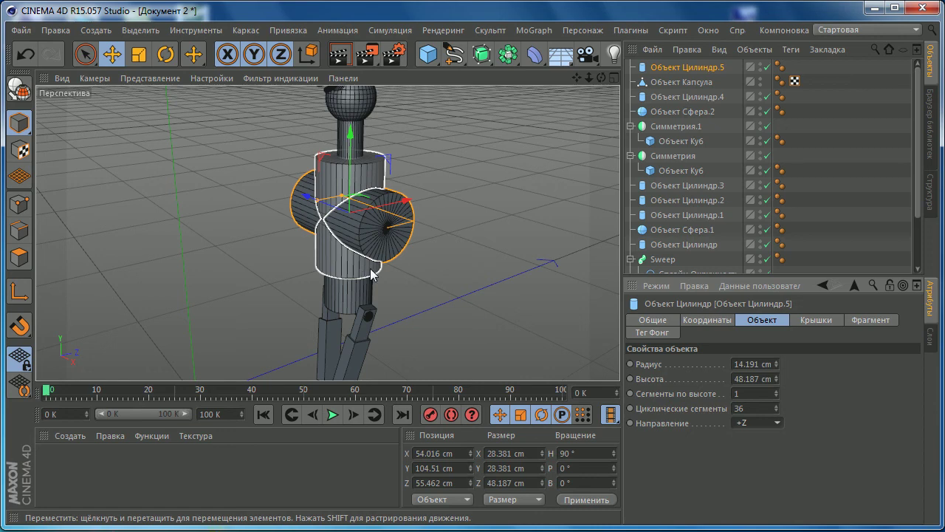
{"action": "left_click", "coordinate": [532, 30]}
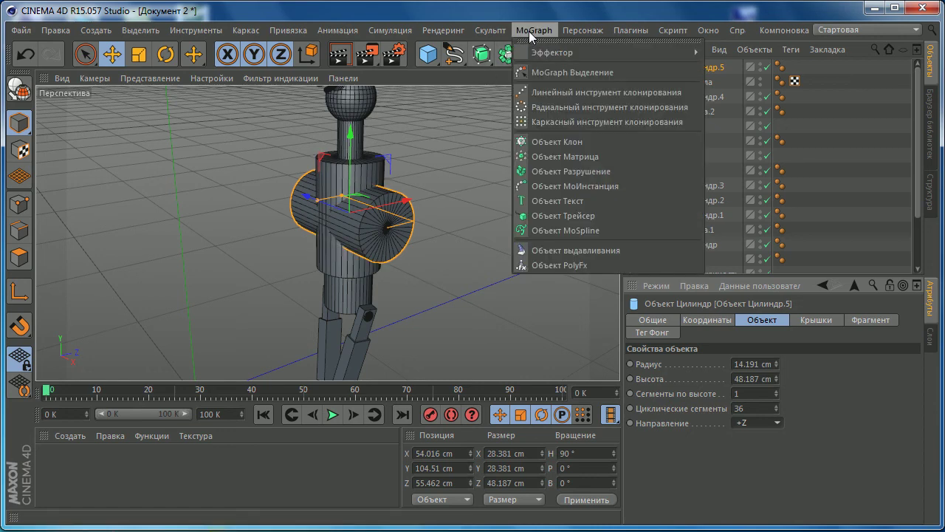
{"action": "left_click", "coordinate": [550, 142]}
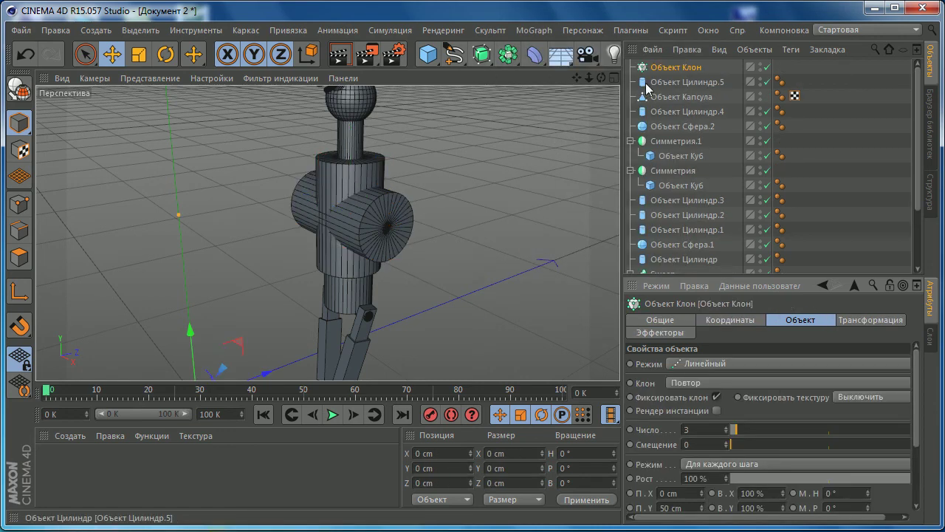
{"action": "left_click_drag", "start_coordinate": [650, 83], "coordinate": [659, 71]}
{"action": "scroll", "coordinate": [443, 193], "scroll_direction": "down", "scroll_amount": 2}
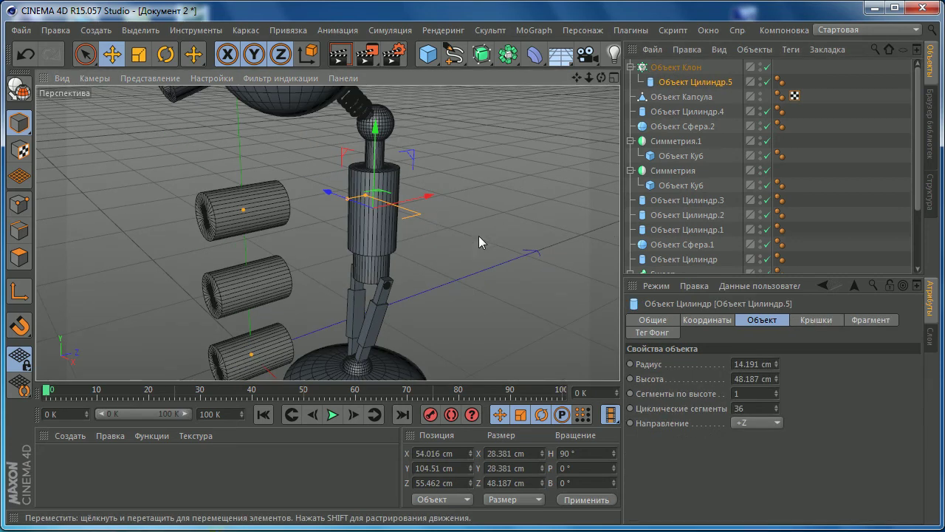
{"action": "left_click", "coordinate": [676, 67]}
{"action": "left_click", "coordinate": [709, 363]}
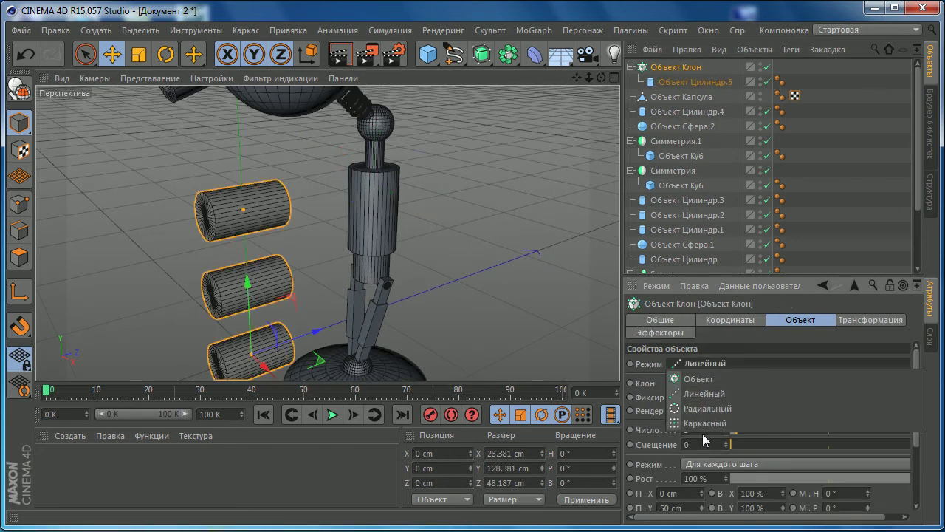
{"action": "left_click", "coordinate": [702, 434]}
{"action": "left_click", "coordinate": [721, 365]}
{"action": "left_click", "coordinate": [705, 411]}
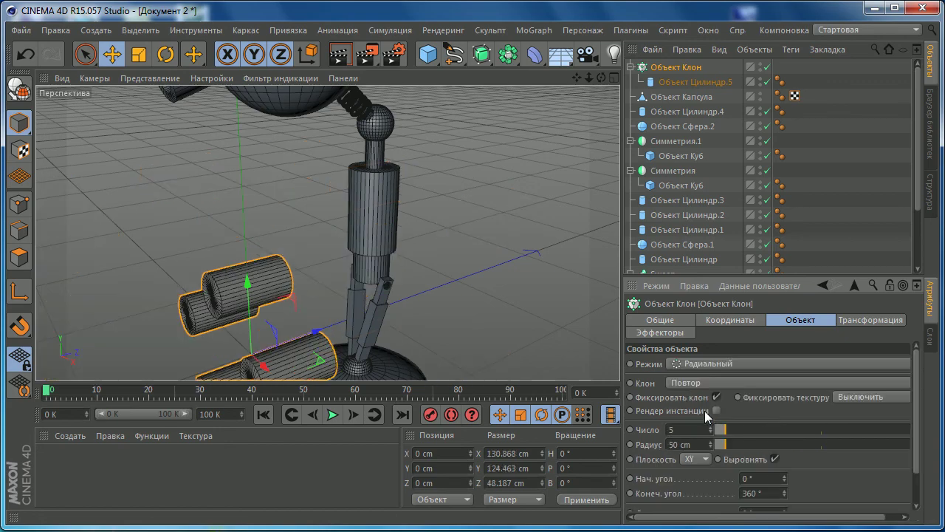
{"action": "left_click_drag", "start_coordinate": [351, 280], "coordinate": [351, 282], "text": "alt"}
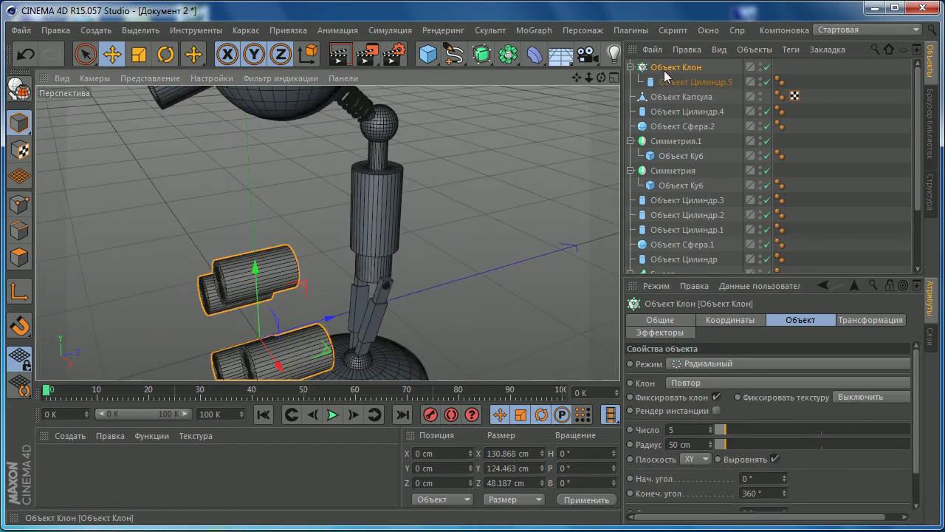
{"action": "key", "text": "Delete"}
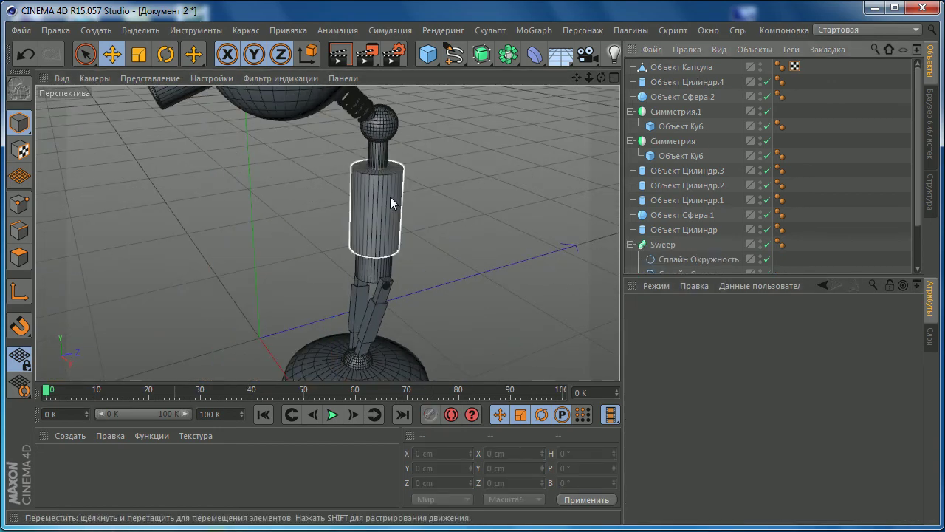
- Select and frame the stand's large cylinder, then duplicate it
{"action": "left_click", "coordinate": [391, 197]}
{"action": "key", "text": "o"}
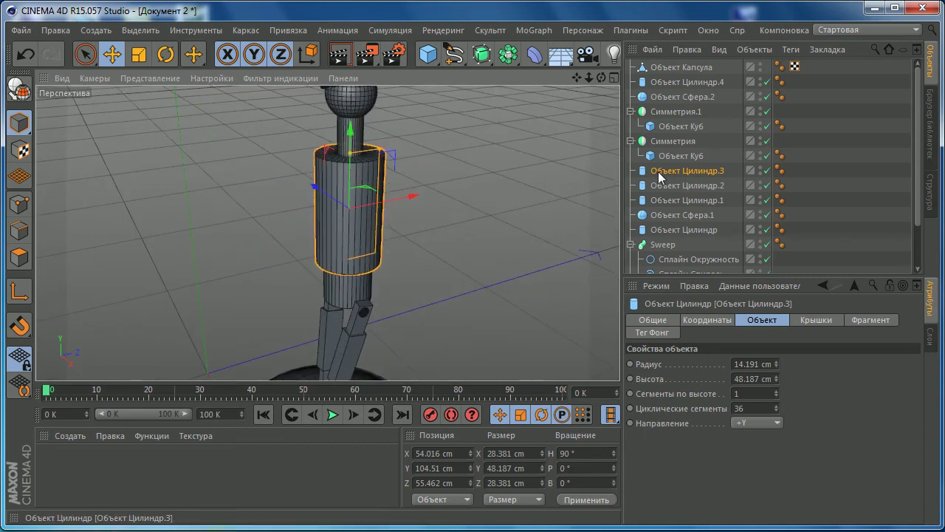
{"action": "left_click_drag", "start_coordinate": [658, 171], "coordinate": [675, 62], "text": "ctrl"}
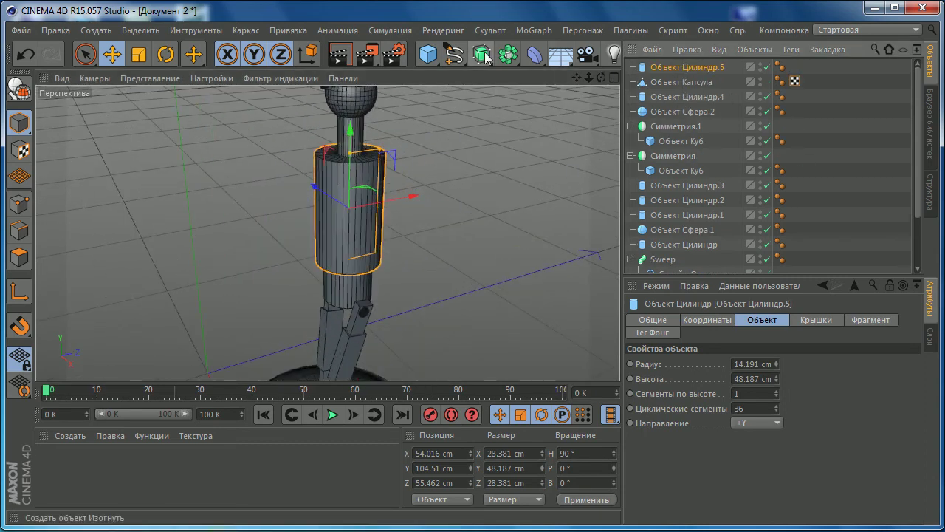
- Add a MoGraph Cloner and set Цилиндр.5's direction to +Z
{"action": "left_click", "coordinate": [537, 30]}
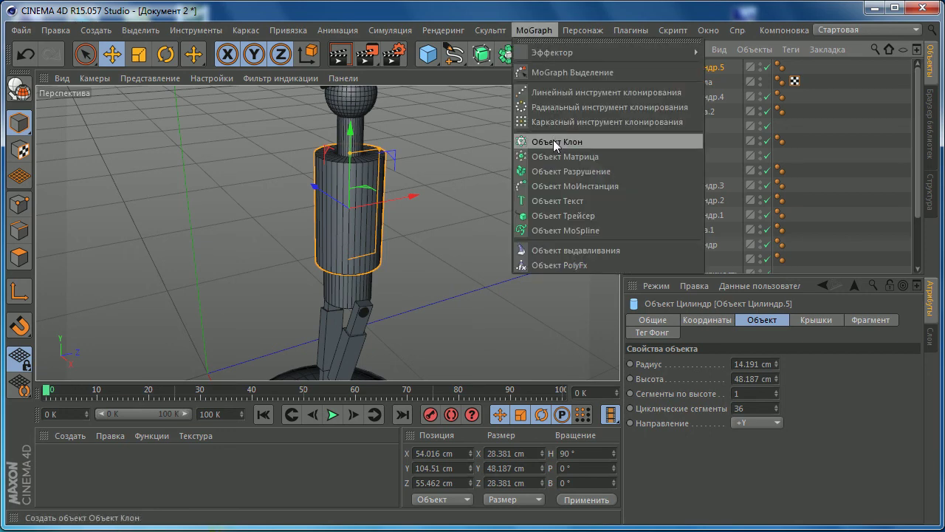
{"action": "left_click", "coordinate": [553, 140]}
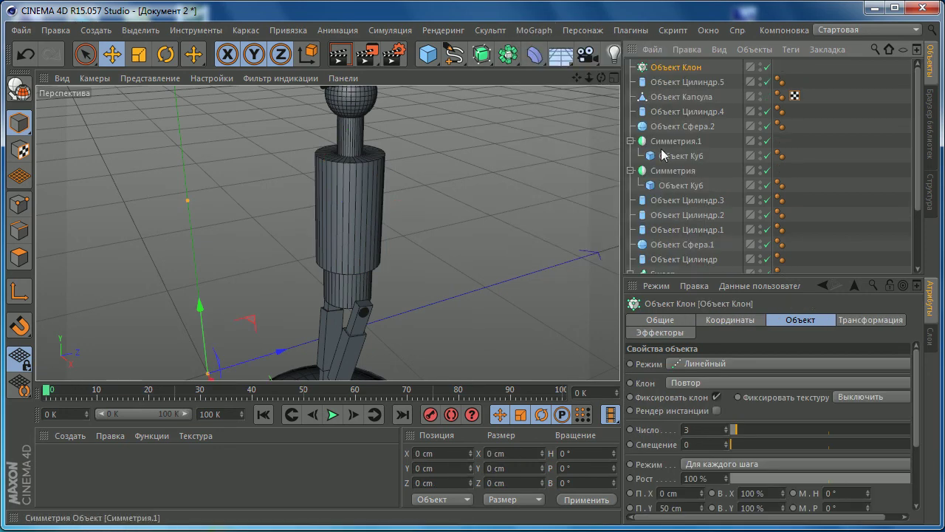
{"action": "left_click", "coordinate": [715, 363]}
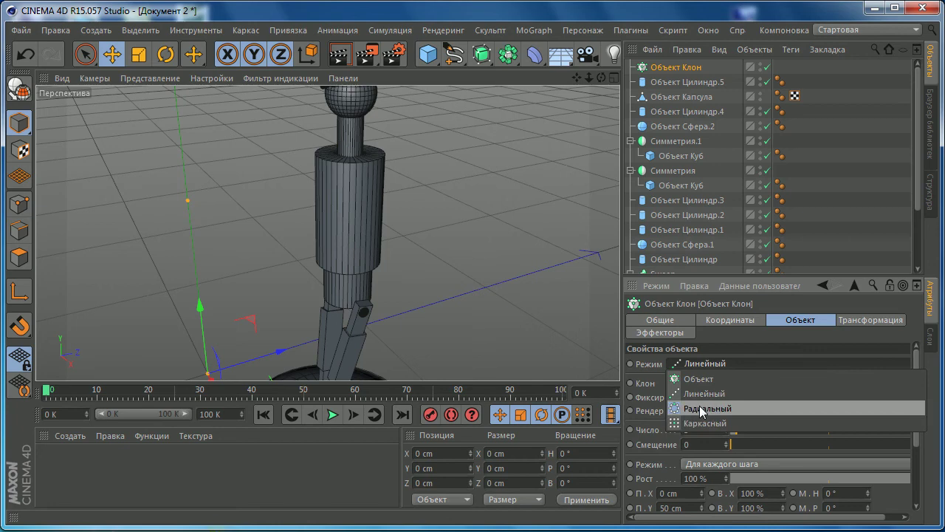
{"action": "left_click", "coordinate": [671, 82]}
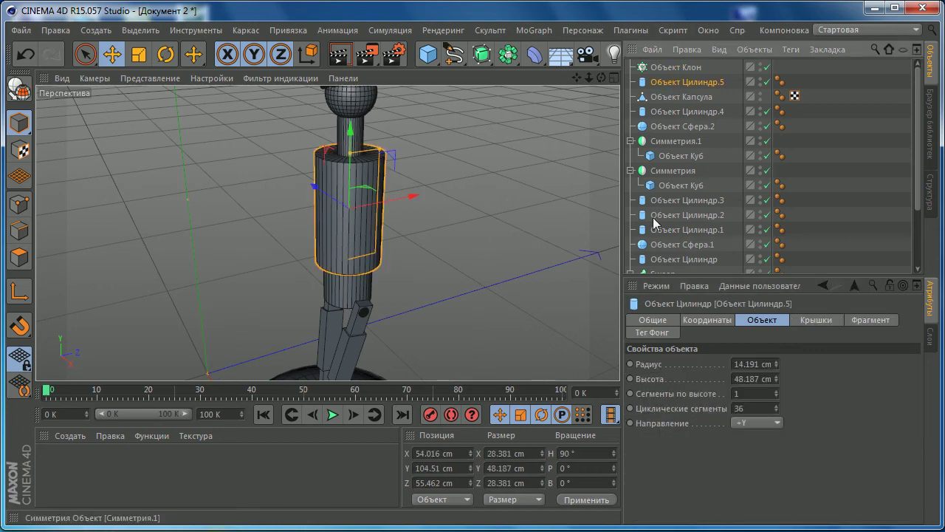
{"action": "left_click", "coordinate": [754, 423]}
{"action": "left_click", "coordinate": [746, 502]}
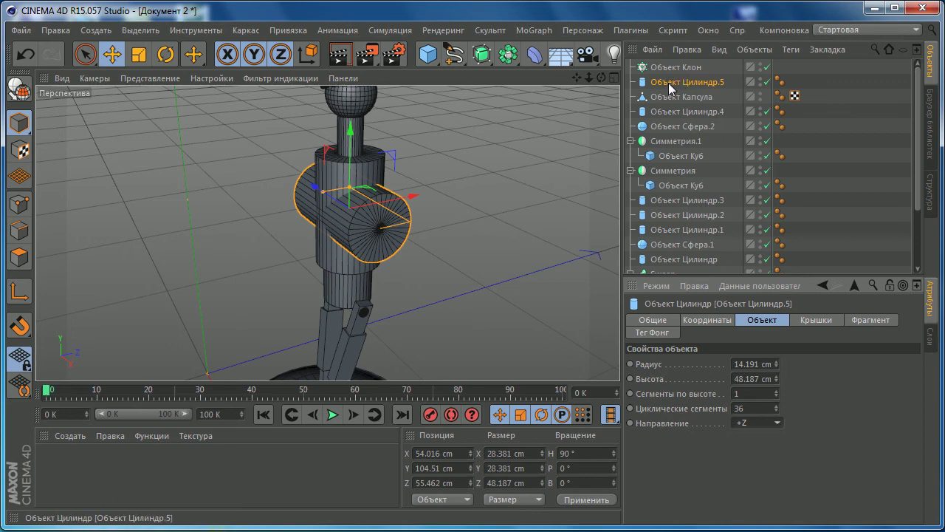
- Parent Цилиндр.5 under the Cloner and set the Cloner mode to Radial
{"action": "left_click_drag", "start_coordinate": [670, 84], "coordinate": [681, 68]}
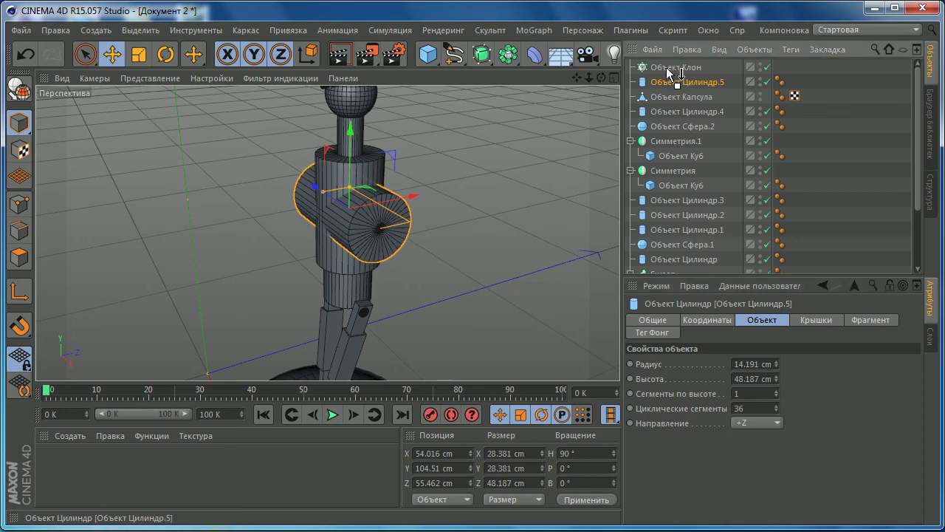
{"action": "left_click_drag", "start_coordinate": [669, 72], "coordinate": [668, 70]}
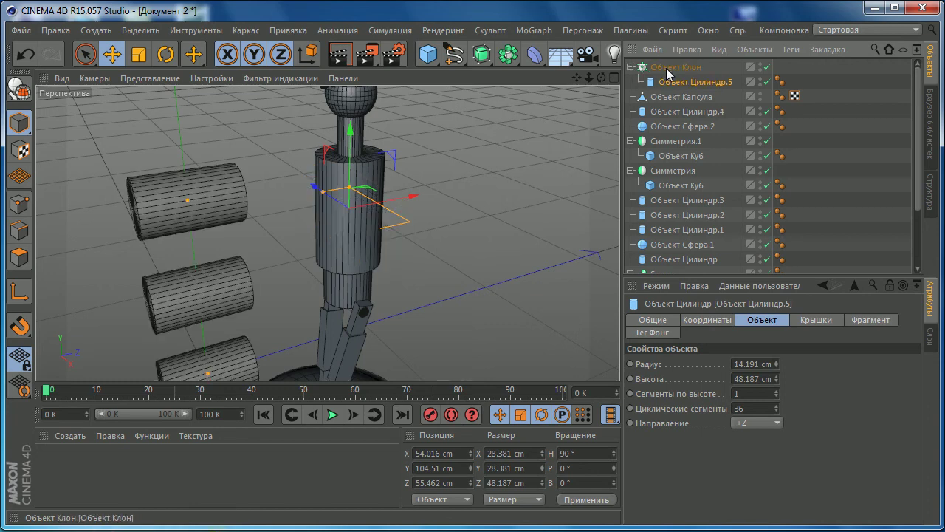
{"action": "left_click", "coordinate": [676, 67]}
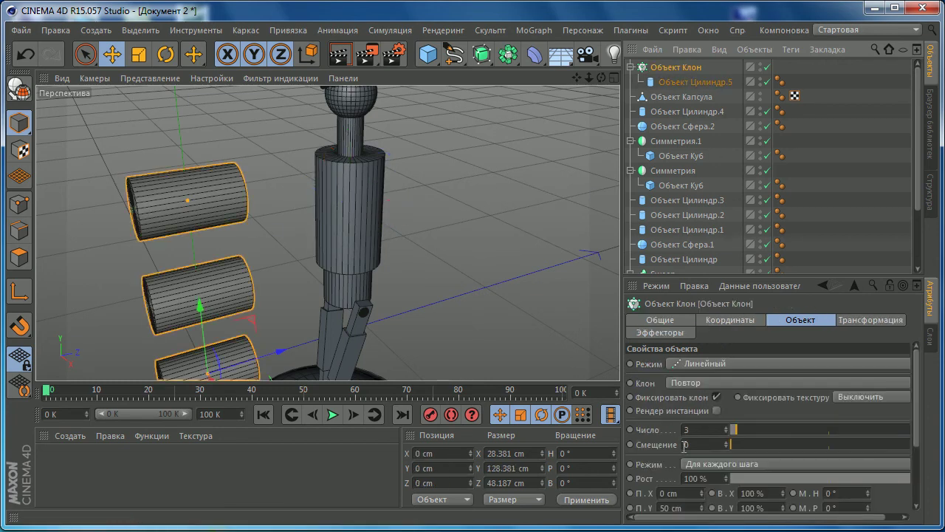
{"action": "left_click", "coordinate": [712, 373]}
{"action": "left_click", "coordinate": [694, 406]}
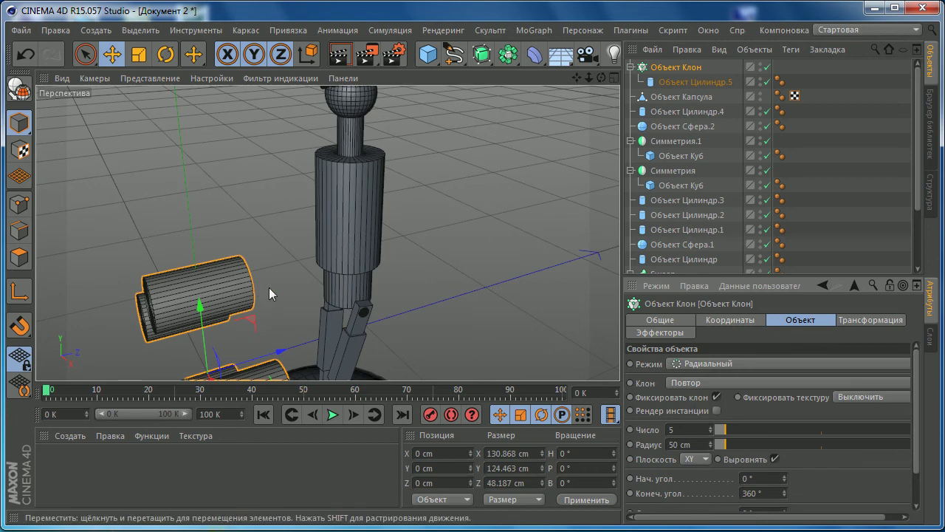
{"action": "middle_click_drag", "start_coordinate": [268, 287], "coordinate": [291, 210], "text": "alt"}
{"action": "scroll", "coordinate": [291, 210], "scroll_direction": "down", "scroll_amount": 3}
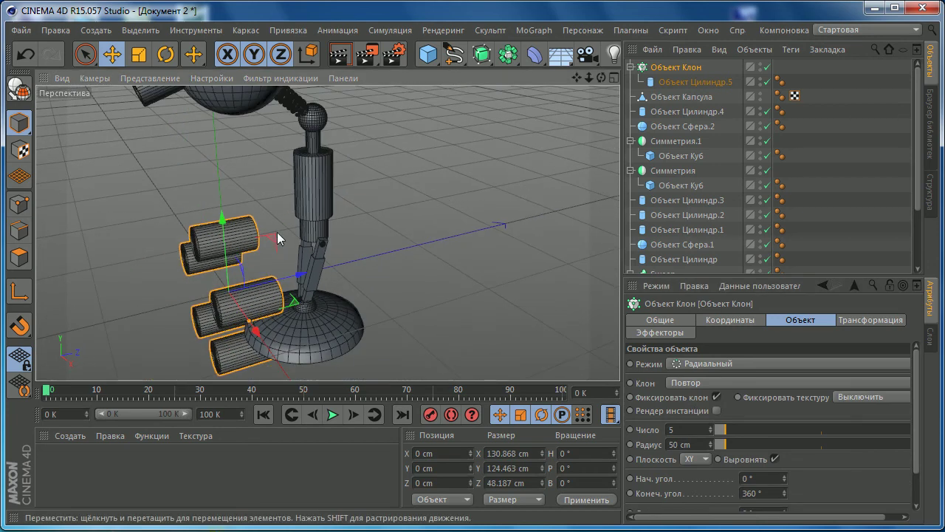
- Rotate the cloned cylinders -90° in pitch to stand them upright
{"action": "left_click", "coordinate": [139, 55]}
{"action": "left_click", "coordinate": [165, 55]}
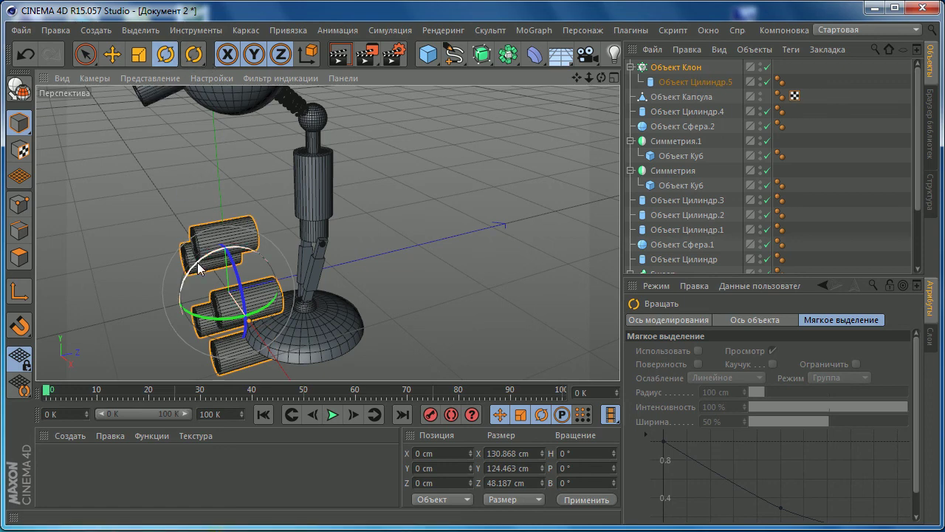
{"action": "mouse_move", "coordinate": [198, 268]}
{"action": "left_mouse_down"}
{"action": "mouse_move", "coordinate": [250, 257]}
{"action": "mouse_move", "coordinate": [259, 263]}
{"action": "left_mouse_up"}
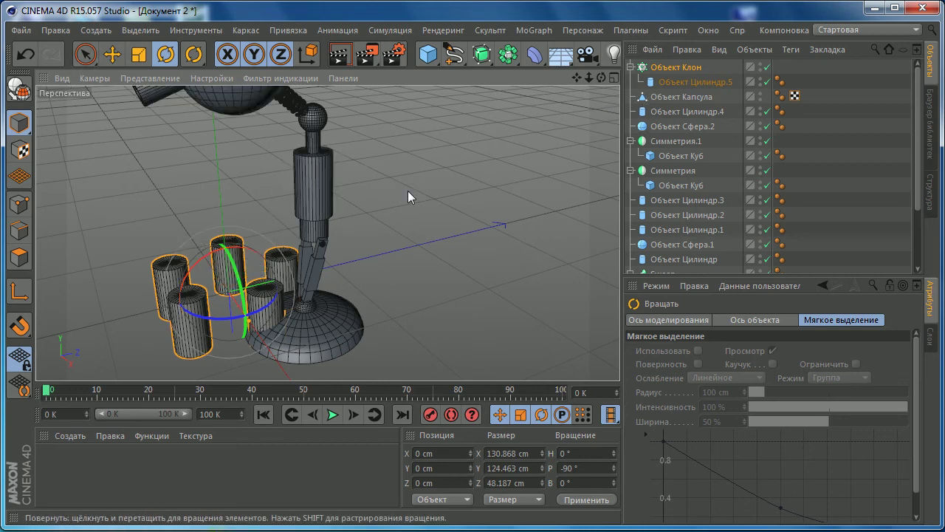
- Shrink Цилиндр.5 to about 11.097 × 18.841 cm and show the four-view layout
{"action": "left_click", "coordinate": [694, 81]}
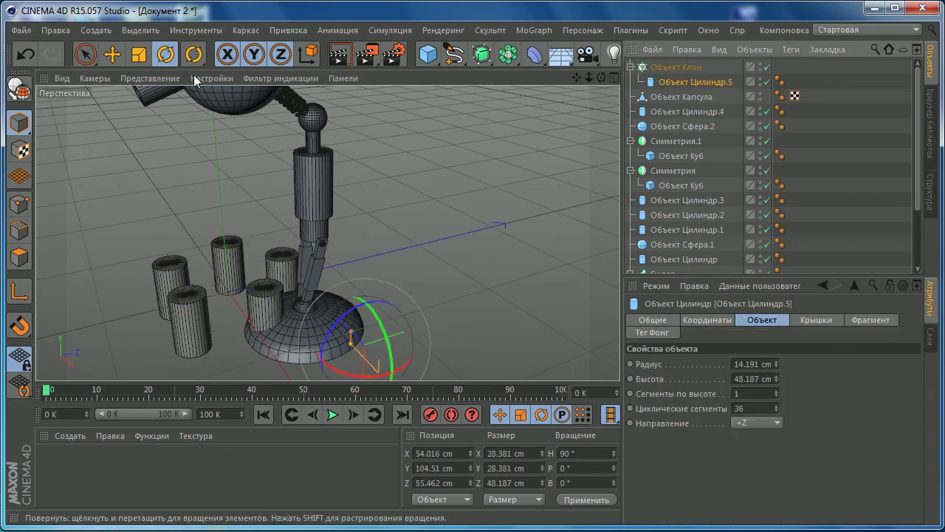
{"action": "left_click", "coordinate": [139, 54]}
{"action": "mouse_move", "coordinate": [588, 106]}
{"action": "left_mouse_down"}
{"action": "mouse_move", "coordinate": [306, 198]}
{"action": "mouse_move", "coordinate": [223, 200]}
{"action": "left_mouse_up"}
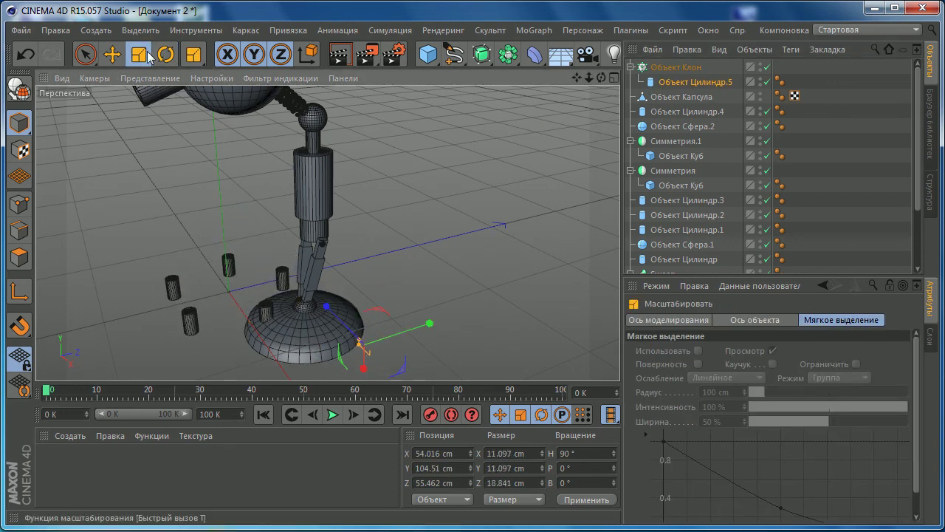
{"action": "right_click_drag", "start_coordinate": [261, 234], "coordinate": [419, 308], "text": "alt"}
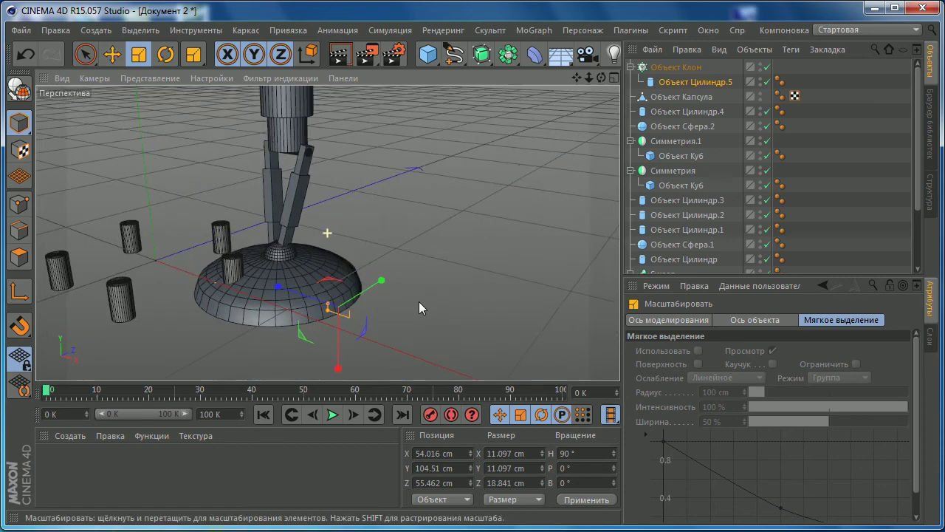
{"action": "middle_click", "coordinate": [362, 159]}
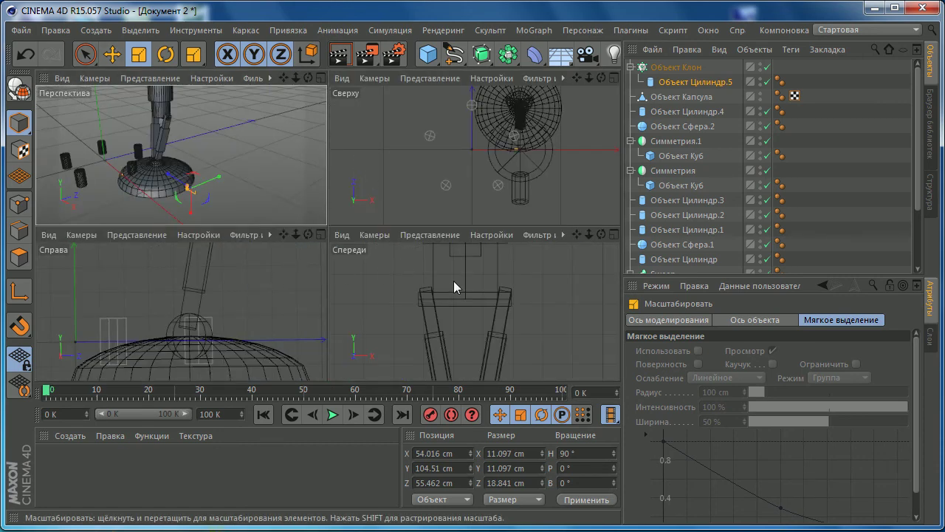
- Frame the lamp in the perspective view and switch to the Move tool
{"action": "middle_click", "coordinate": [376, 272]}
{"action": "scroll", "coordinate": [370, 269], "scroll_direction": "down", "scroll_amount": 3}
{"action": "scroll", "coordinate": [359, 249], "scroll_direction": "down", "scroll_amount": 3}
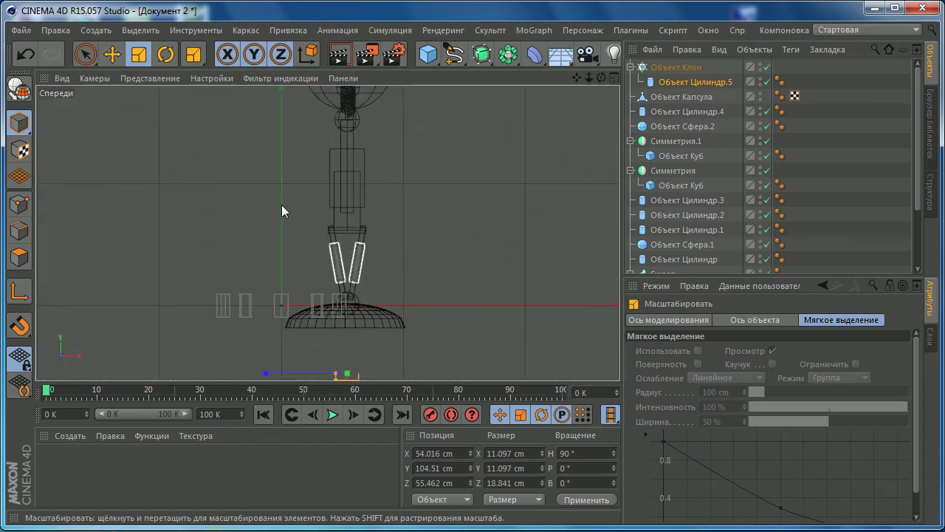
{"action": "middle_click", "coordinate": [357, 184]}
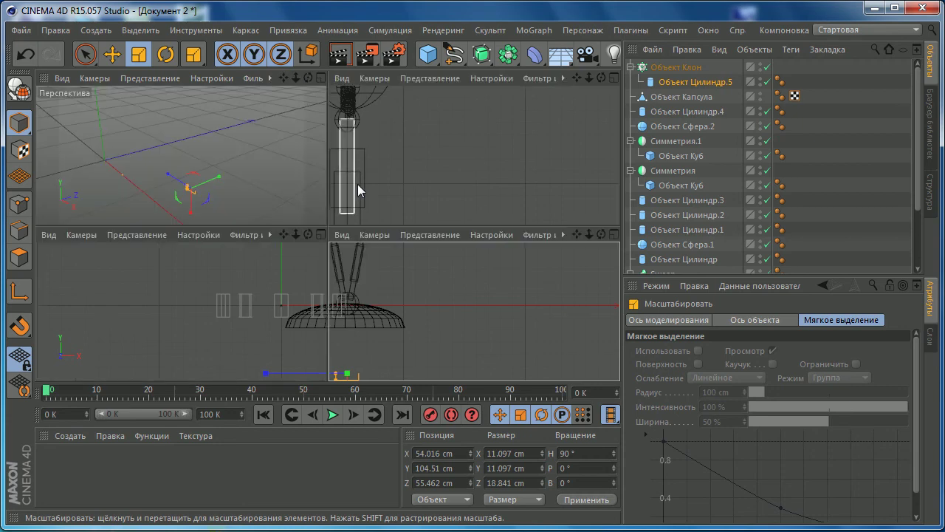
{"action": "middle_click", "coordinate": [259, 161]}
{"action": "left_click_drag", "start_coordinate": [268, 181], "coordinate": [196, 261], "text": "alt"}
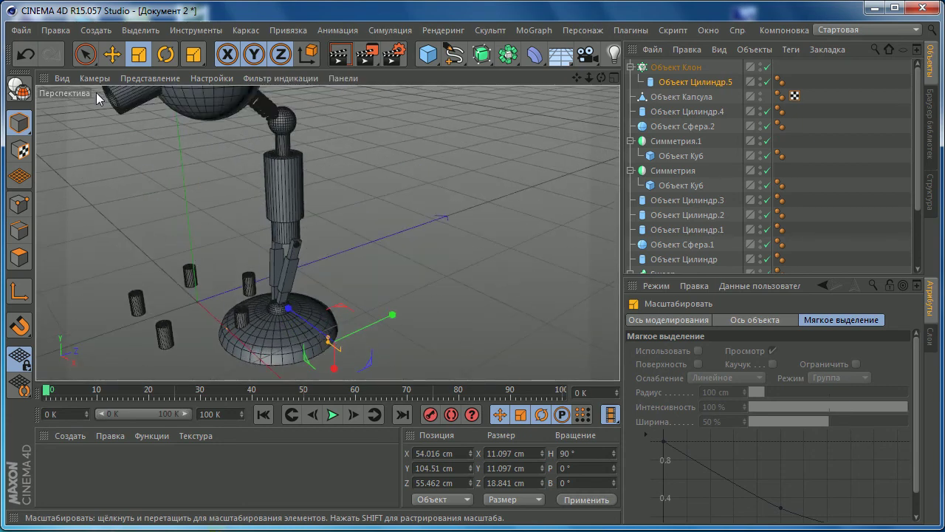
{"action": "left_click", "coordinate": [112, 54]}
{"action": "mouse_move", "coordinate": [321, 331]}
{"action": "left_mouse_down", "text": "alt"}
{"action": "mouse_move", "coordinate": [276, 278]}
{"action": "mouse_move", "coordinate": [337, 302]}
{"action": "mouse_move", "coordinate": [396, 352]}
{"action": "mouse_move", "coordinate": [363, 312]}
{"action": "left_mouse_up", "text": "alt"}
- In Object Axis mode, move Цилиндр.5's axis down along Y and left to the centre
{"action": "middle_click", "coordinate": [409, 188]}
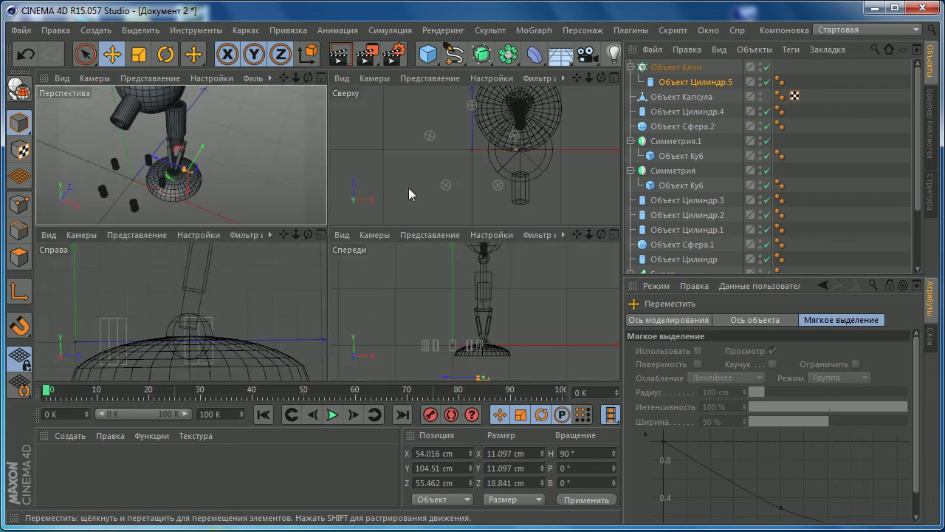
{"action": "middle_click", "coordinate": [408, 187]}
{"action": "scroll", "coordinate": [396, 219], "scroll_direction": "down", "scroll_amount": 3}
{"action": "scroll", "coordinate": [392, 194], "scroll_direction": "down", "scroll_amount": 1}
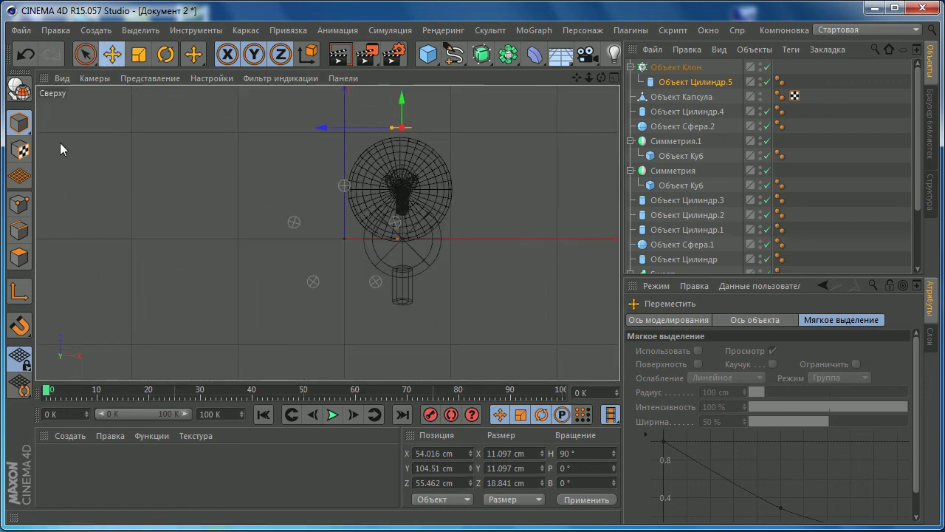
{"action": "left_click", "coordinate": [19, 291]}
{"action": "left_click_drag", "start_coordinate": [401, 118], "coordinate": [392, 217]}
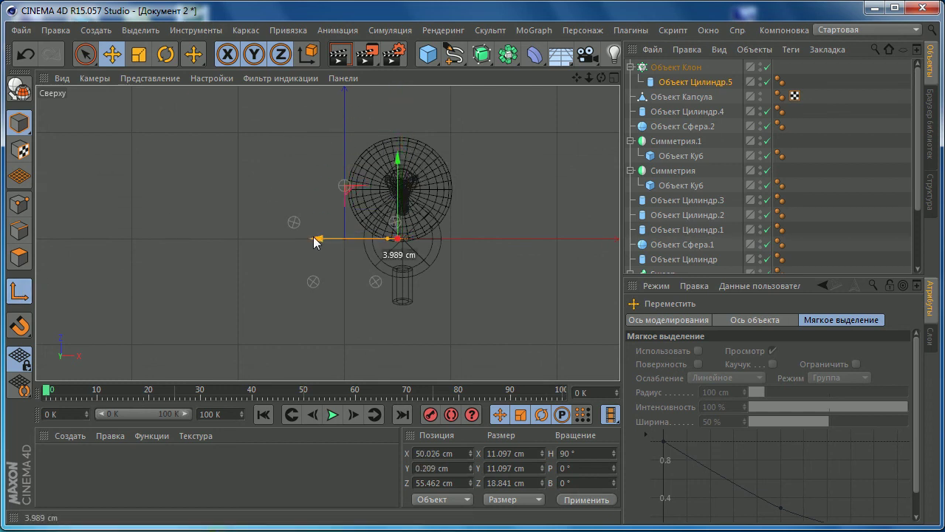
{"action": "left_click_drag", "start_coordinate": [317, 238], "coordinate": [270, 239]}
- Move the cylinder's axis further down along Y in the right side view
{"action": "middle_click", "coordinate": [337, 252]}
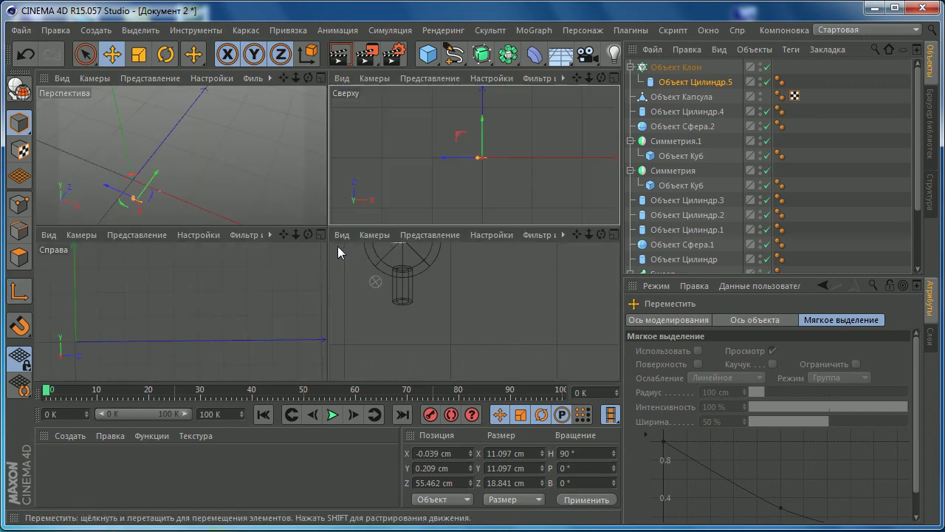
{"action": "middle_click", "coordinate": [144, 197]}
{"action": "mouse_move", "coordinate": [144, 197]}
{"action": "left_mouse_down", "text": "alt"}
{"action": "mouse_move", "coordinate": [250, 186]}
{"action": "mouse_move", "coordinate": [260, 297]}
{"action": "left_mouse_up", "text": "alt"}
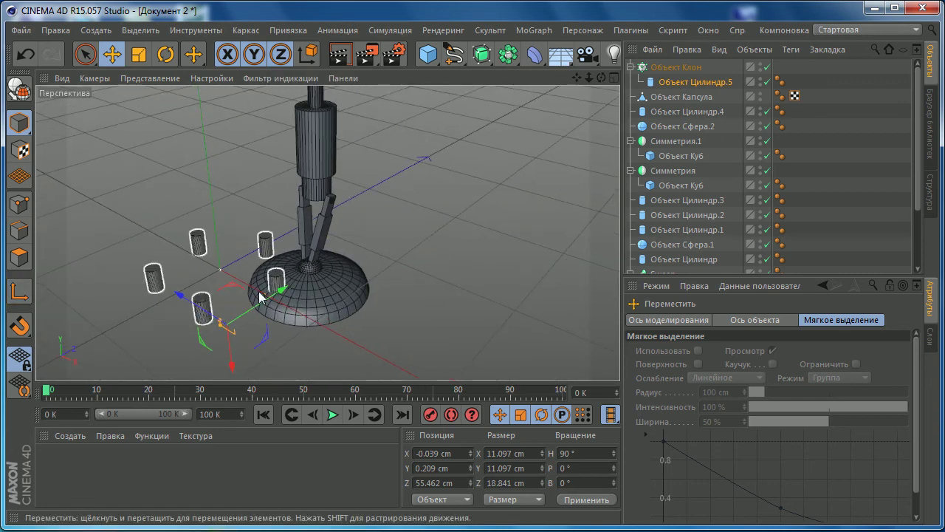
{"action": "left_click", "coordinate": [19, 293]}
{"action": "left_click_drag", "start_coordinate": [180, 231], "coordinate": [234, 254], "text": "alt"}
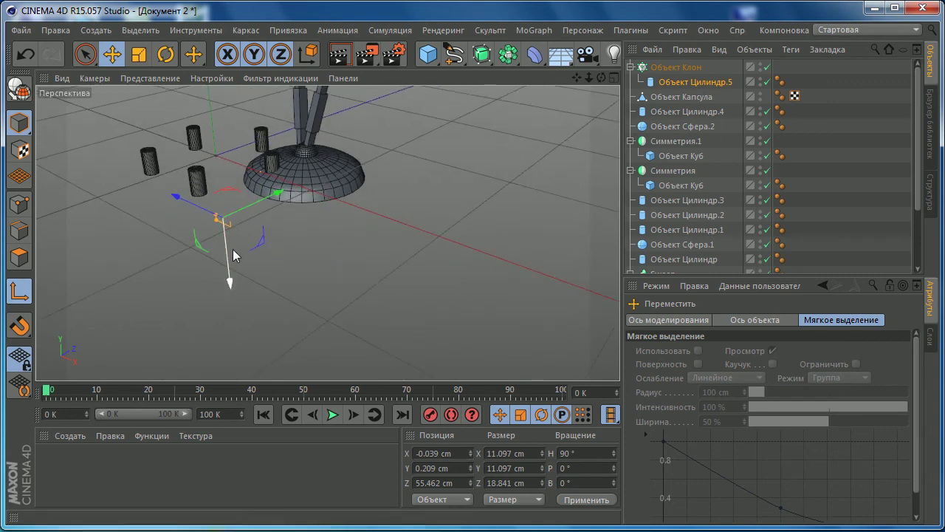
{"action": "middle_click", "coordinate": [233, 255]}
{"action": "middle_click", "coordinate": [239, 329]}
{"action": "scroll", "coordinate": [241, 312], "scroll_direction": "down", "scroll_amount": 3}
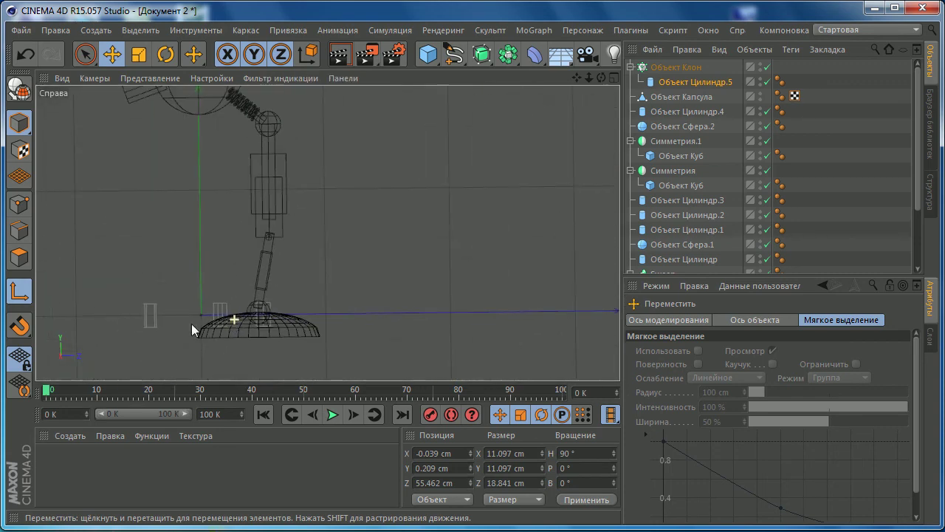
{"action": "middle_click_drag", "start_coordinate": [191, 330], "coordinate": [392, 234], "text": "alt"}
{"action": "left_click_drag", "start_coordinate": [394, 292], "coordinate": [393, 325]}
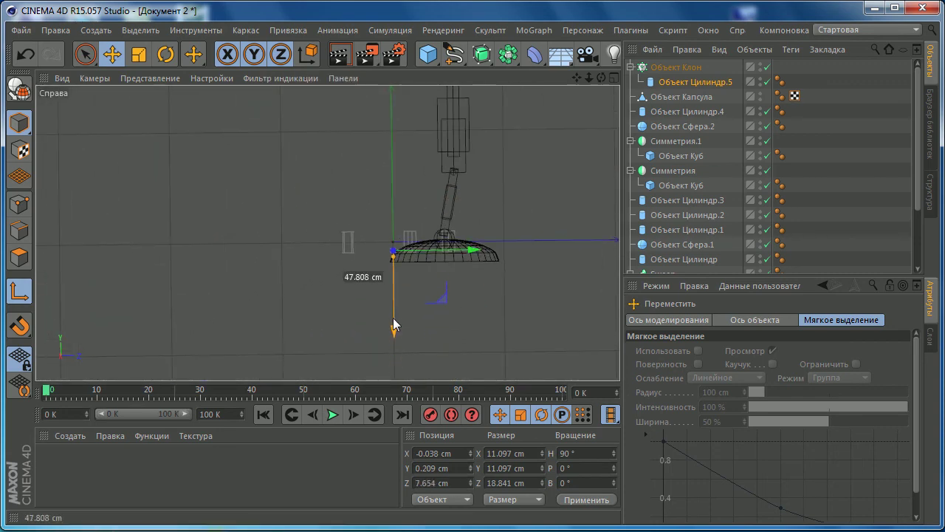
- Lower Цилиндр.5 slightly to Y 0.306 cm and select it to view its properties
{"action": "middle_click", "coordinate": [360, 254]}
{"action": "middle_click", "coordinate": [149, 234]}
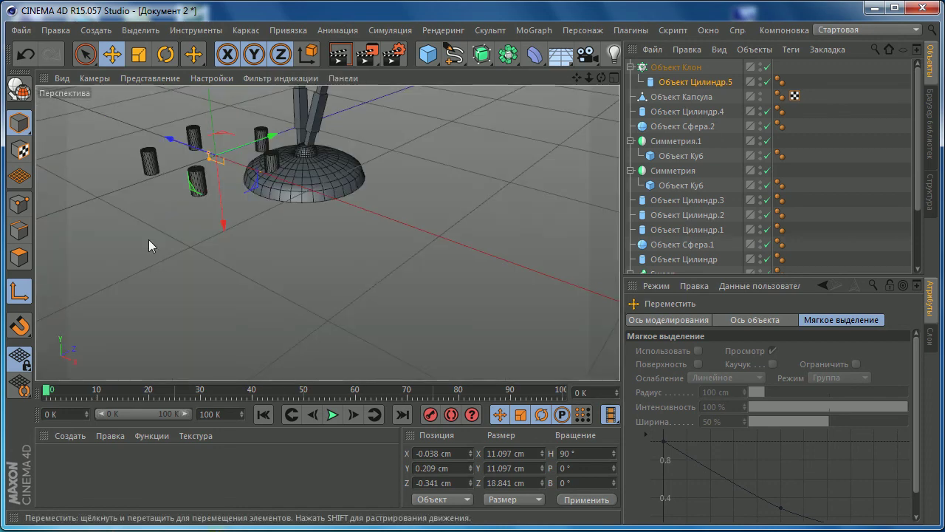
{"action": "left_click_drag", "start_coordinate": [268, 267], "coordinate": [308, 256]}
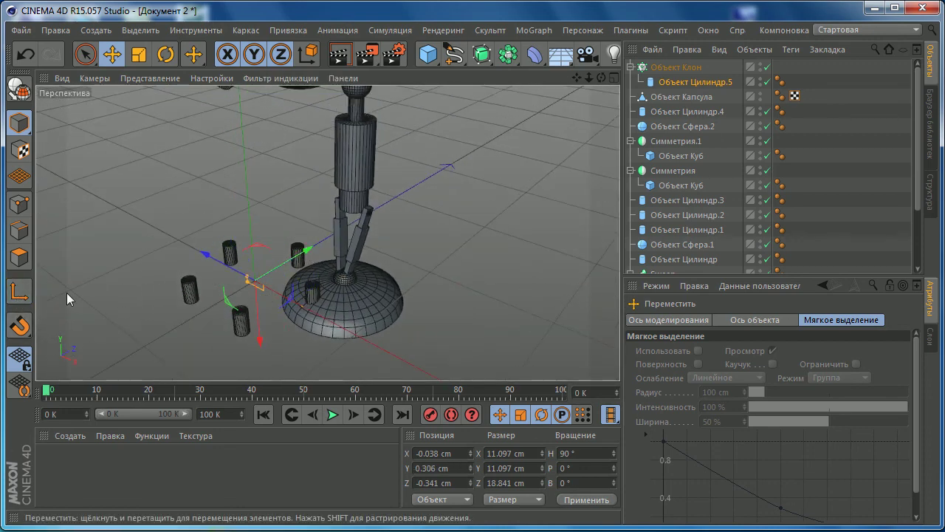
{"action": "left_click", "coordinate": [667, 84]}
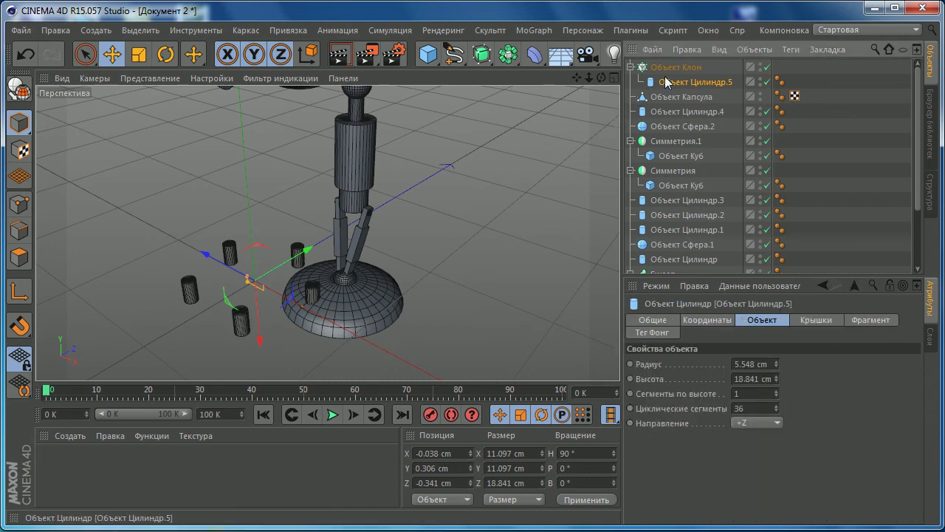
- Undo an accidental move, select the cloner, and shift the ring along X toward the lamp
{"action": "left_click_drag", "start_coordinate": [309, 257], "coordinate": [317, 255]}
{"action": "key", "text": "ctrl+z"}
{"action": "left_click", "coordinate": [312, 294]}
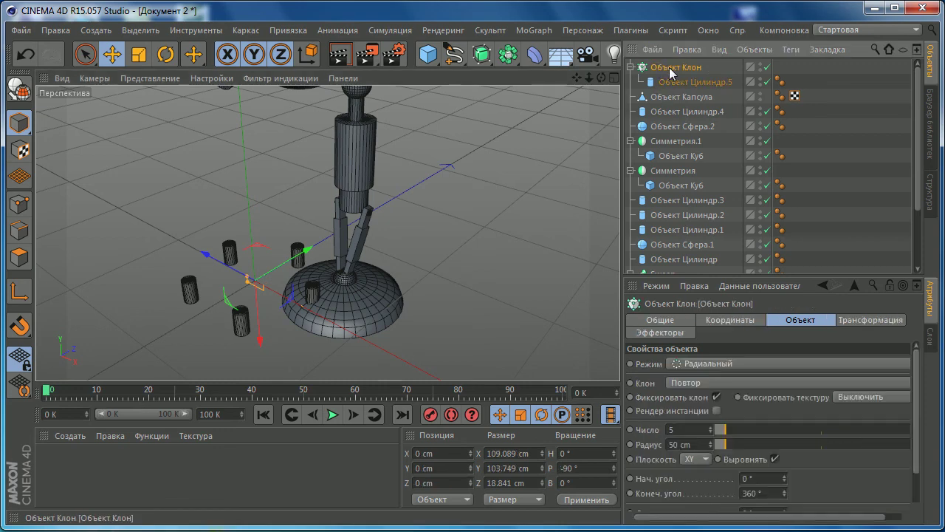
{"action": "left_click_drag", "start_coordinate": [310, 324], "coordinate": [405, 332]}
{"action": "scroll", "coordinate": [327, 232], "scroll_direction": "down", "scroll_amount": 3}
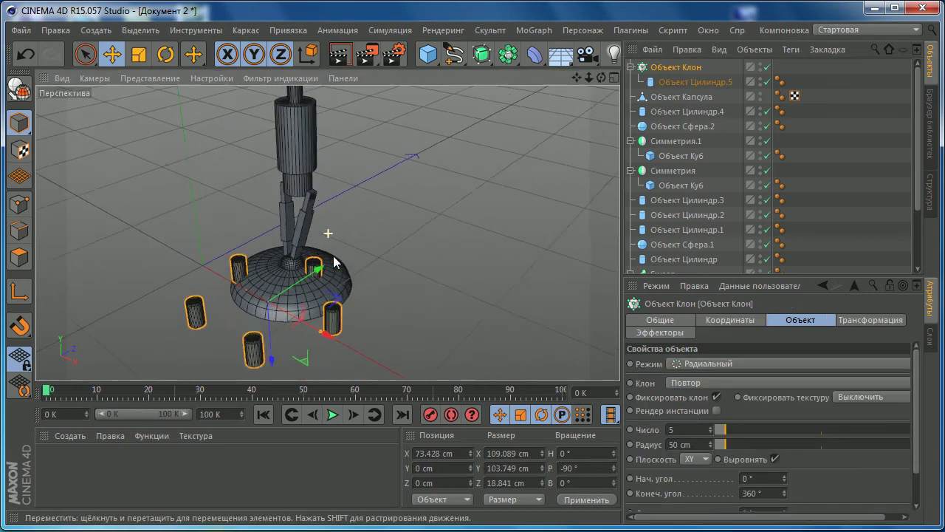
{"action": "mouse_move", "coordinate": [327, 232]}
{"action": "left_mouse_down", "text": "alt"}
{"action": "mouse_move", "coordinate": [285, 187]}
{"action": "mouse_move", "coordinate": [295, 296]}
{"action": "mouse_move", "coordinate": [314, 298]}
{"action": "left_mouse_up", "text": "alt"}
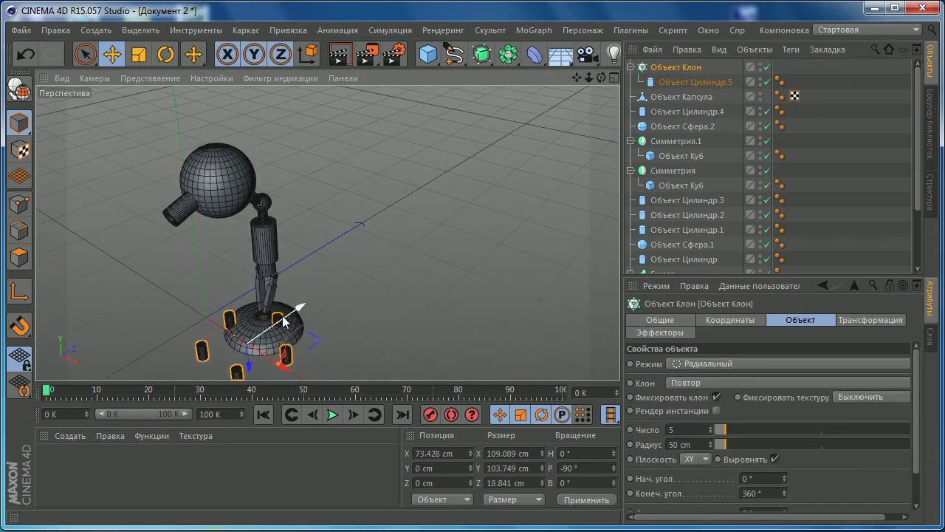
{"action": "left_click_drag", "start_coordinate": [327, 362], "coordinate": [316, 357]}
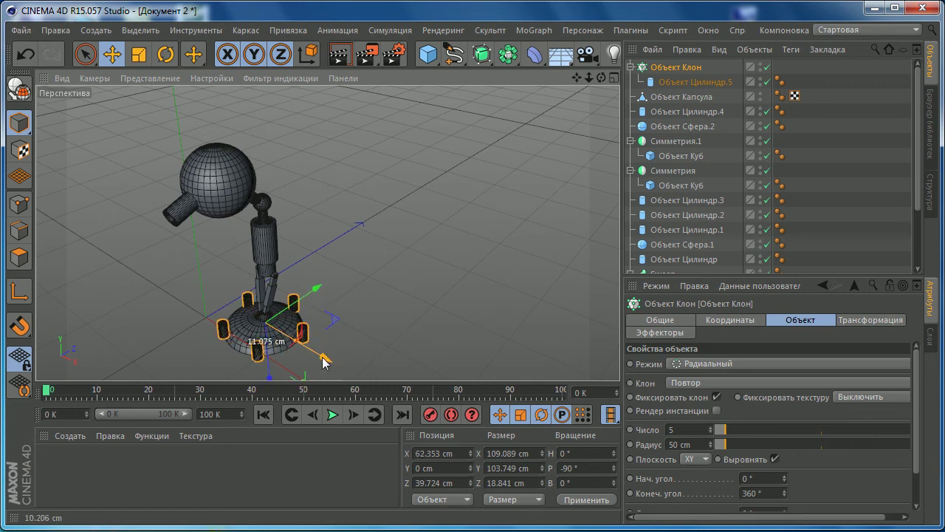
- Centre the ring on the lamp body from the top view, setting Z to 49.87 cm
{"action": "middle_click", "coordinate": [411, 226]}
{"action": "middle_click", "coordinate": [440, 162]}
{"action": "scroll", "coordinate": [405, 229], "scroll_direction": "up", "scroll_amount": 3}
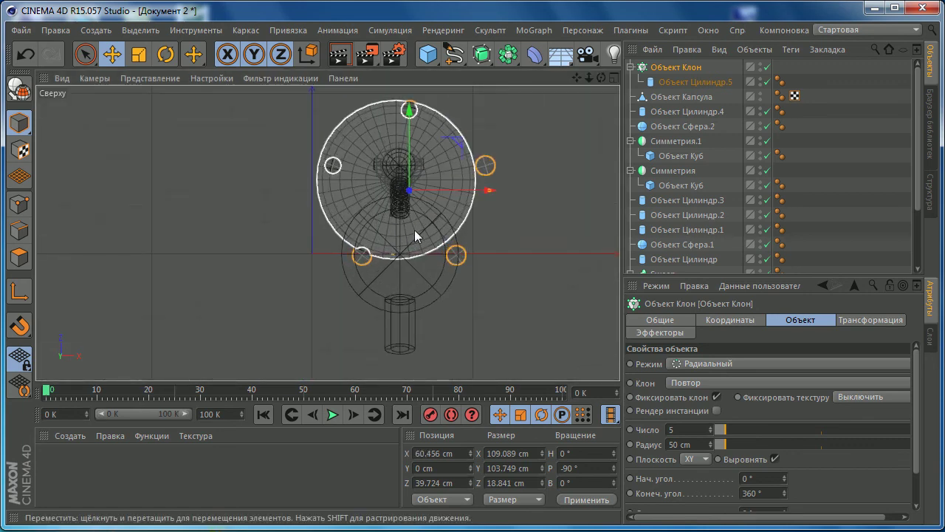
{"action": "scroll", "coordinate": [414, 229], "scroll_direction": "up", "scroll_amount": 3}
{"action": "mouse_move", "coordinate": [467, 178]}
{"action": "left_mouse_down"}
{"action": "mouse_move", "coordinate": [481, 173]}
{"action": "mouse_move", "coordinate": [435, 239]}
{"action": "left_mouse_up"}
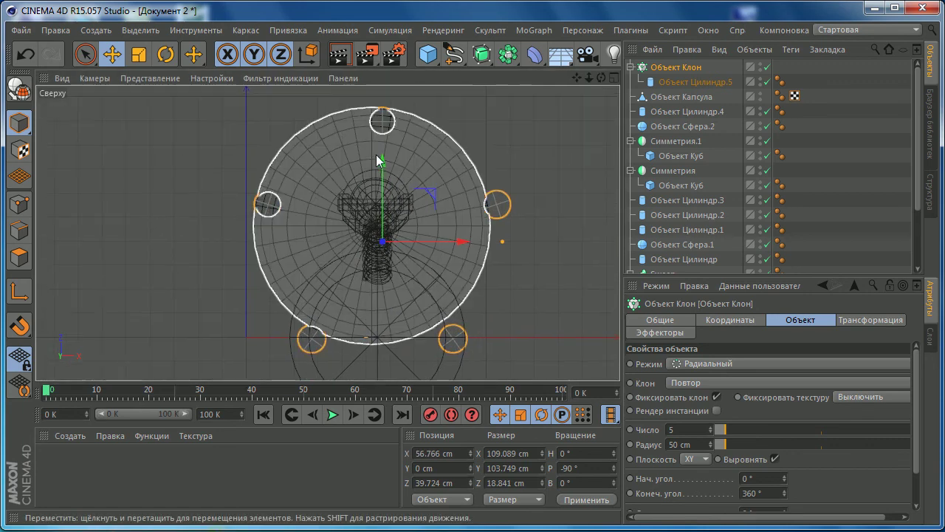
{"action": "left_click_drag", "start_coordinate": [381, 154], "coordinate": [381, 142]}
{"action": "left_click_drag", "start_coordinate": [467, 217], "coordinate": [460, 218]}
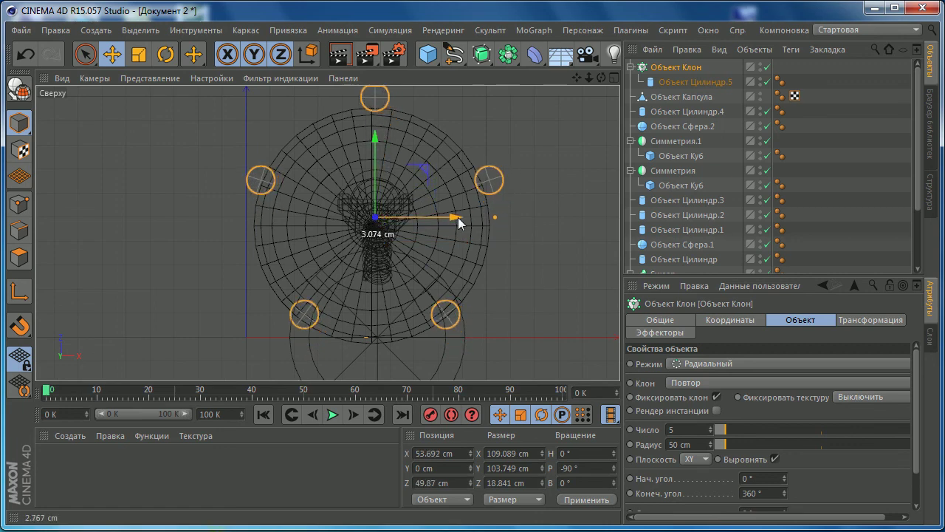
- Raise the ring along Y to 104.968 cm, up to the lamp's body
{"action": "middle_click", "coordinate": [466, 232]}
{"action": "middle_click", "coordinate": [274, 212]}
{"action": "scroll", "coordinate": [274, 212], "scroll_direction": "up", "scroll_amount": 1}
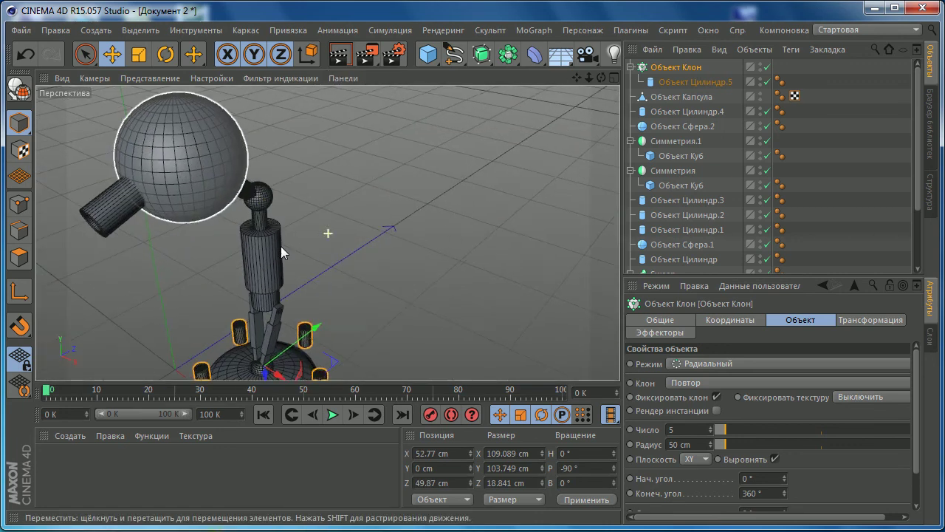
{"action": "scroll", "coordinate": [280, 246], "scroll_direction": "up", "scroll_amount": 4}
{"action": "left_click_drag", "start_coordinate": [248, 370], "coordinate": [253, 201]}
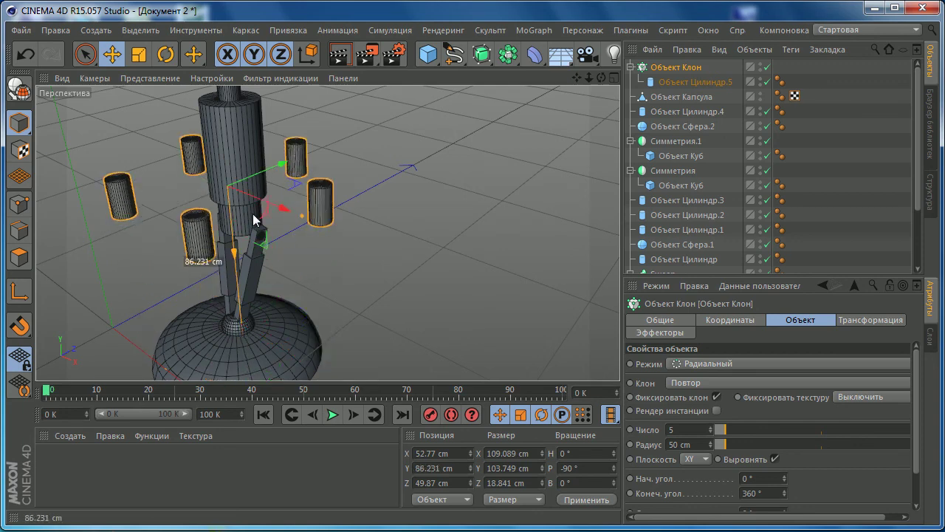
{"action": "scroll", "coordinate": [254, 196], "scroll_direction": "down", "scroll_amount": 2}
{"action": "scroll", "coordinate": [328, 228], "scroll_direction": "down", "scroll_amount": 2}
- Scale the cylinder ring down to half its size around the body
{"action": "left_click", "coordinate": [138, 54]}
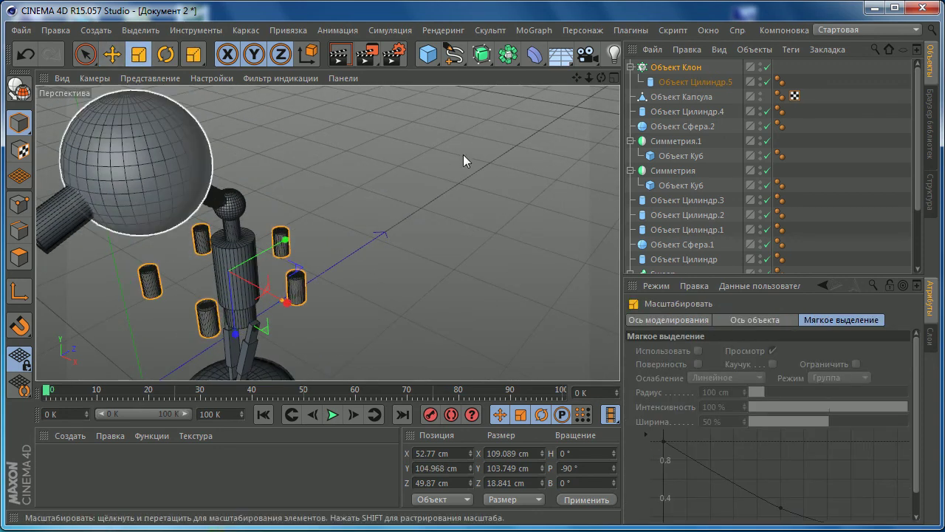
{"action": "left_click_drag", "start_coordinate": [463, 154], "coordinate": [198, 222]}
{"action": "scroll", "coordinate": [214, 244], "scroll_direction": "up", "scroll_amount": 2}
{"action": "scroll", "coordinate": [225, 263], "scroll_direction": "down", "scroll_amount": 1}
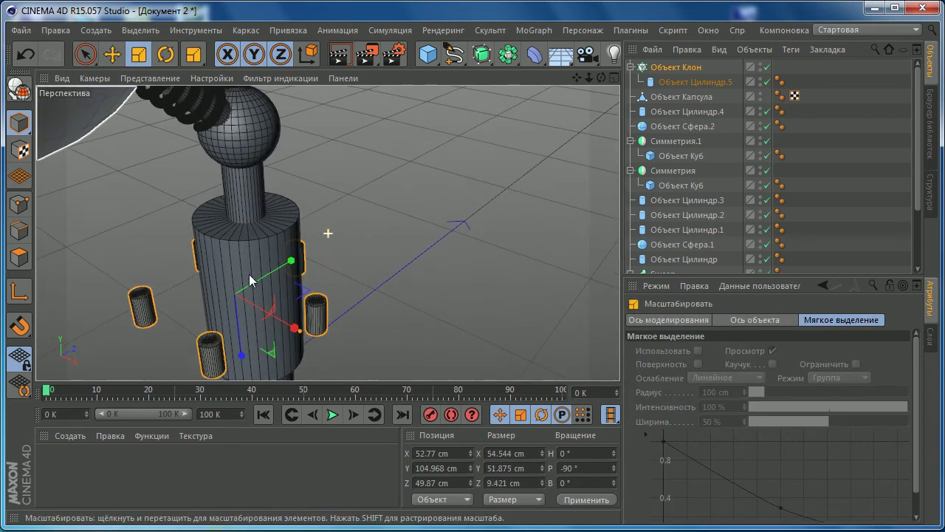
{"action": "scroll", "coordinate": [189, 252], "scroll_direction": "down", "scroll_amount": 1}
{"action": "scroll", "coordinate": [220, 260], "scroll_direction": "down", "scroll_amount": 1}
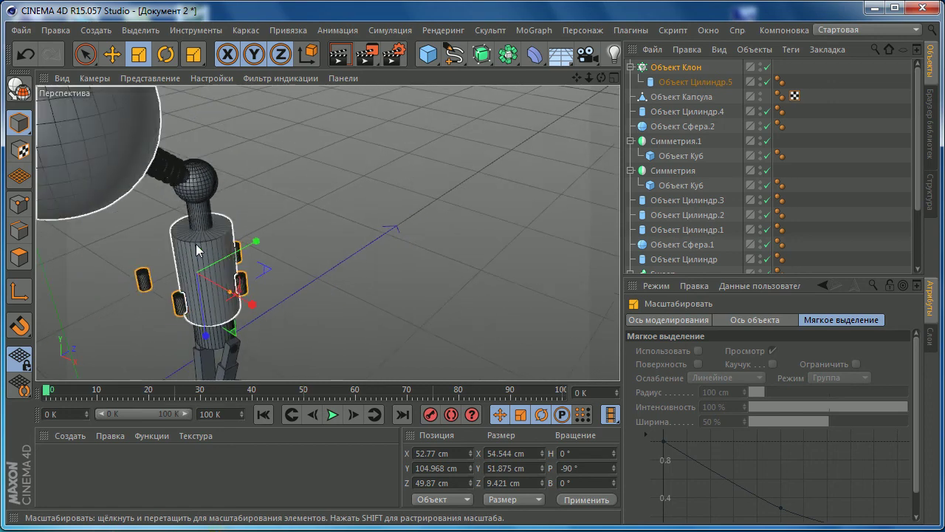
- Select Цилиндр.3 and the Cloner, and hide the other lamp parts in the editor
{"action": "left_click", "coordinate": [201, 249]}
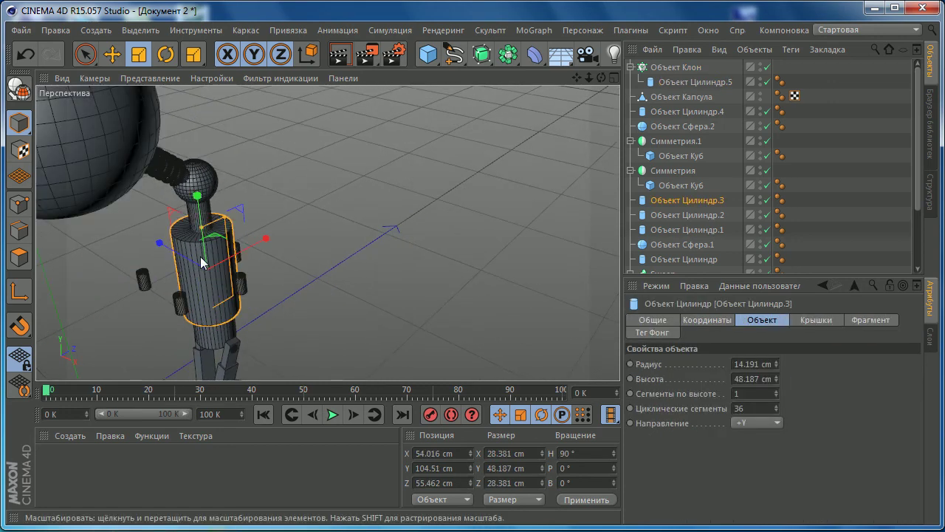
{"action": "left_click", "coordinate": [656, 70], "text": "ctrl"}
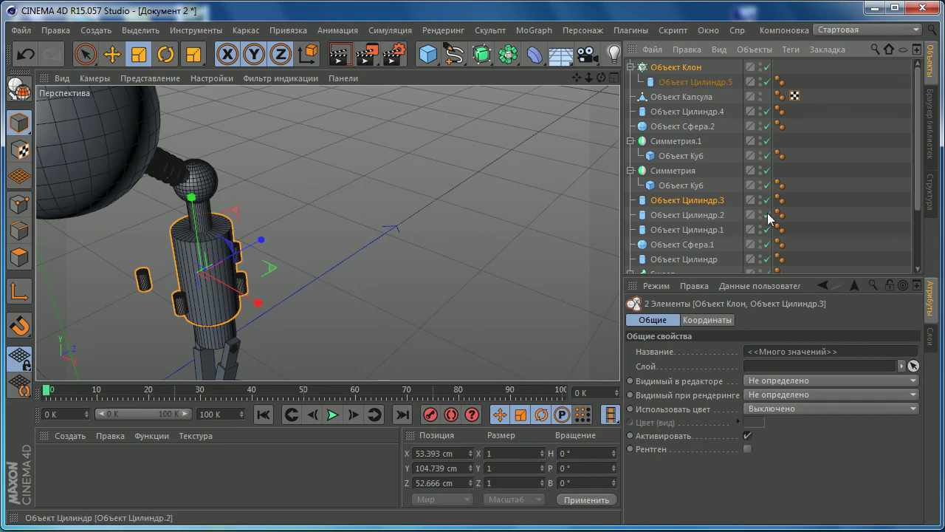
{"action": "left_click_drag", "start_coordinate": [771, 254], "coordinate": [770, 263]}
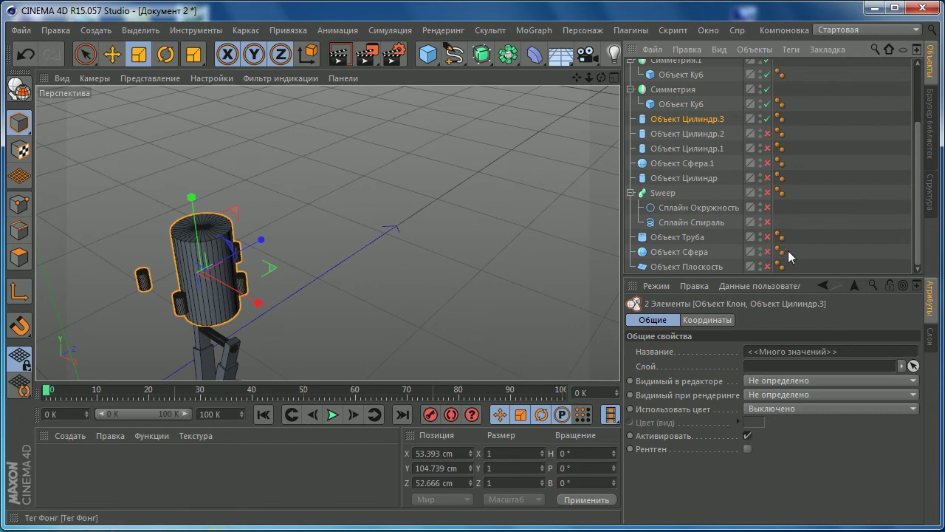
{"action": "left_click_drag", "start_coordinate": [916, 224], "coordinate": [918, 210]}
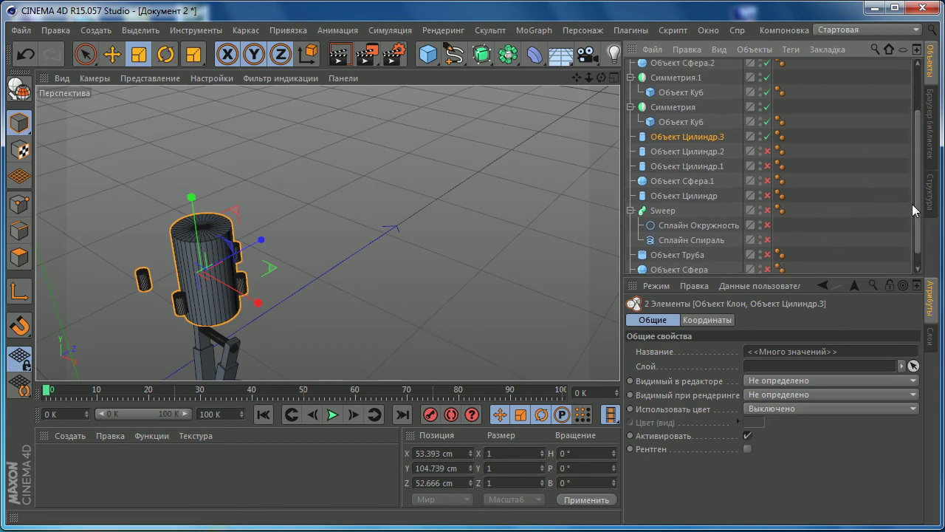
- In the top view, hide the Объект Капсула base disc in the editor, keeping its size unchanged
{"action": "middle_click", "coordinate": [325, 174]}
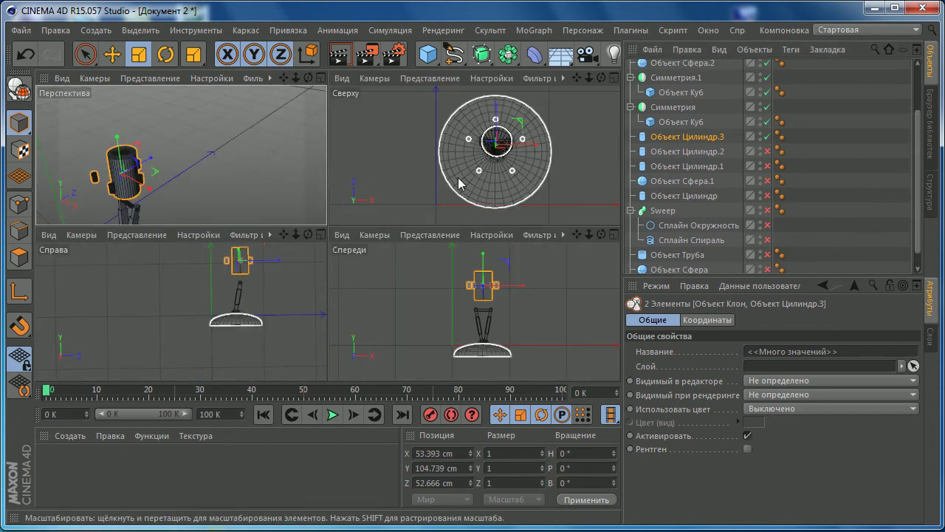
{"action": "middle_click", "coordinate": [248, 180]}
{"action": "scroll", "coordinate": [790, 148], "scroll_direction": "up", "scroll_amount": 3}
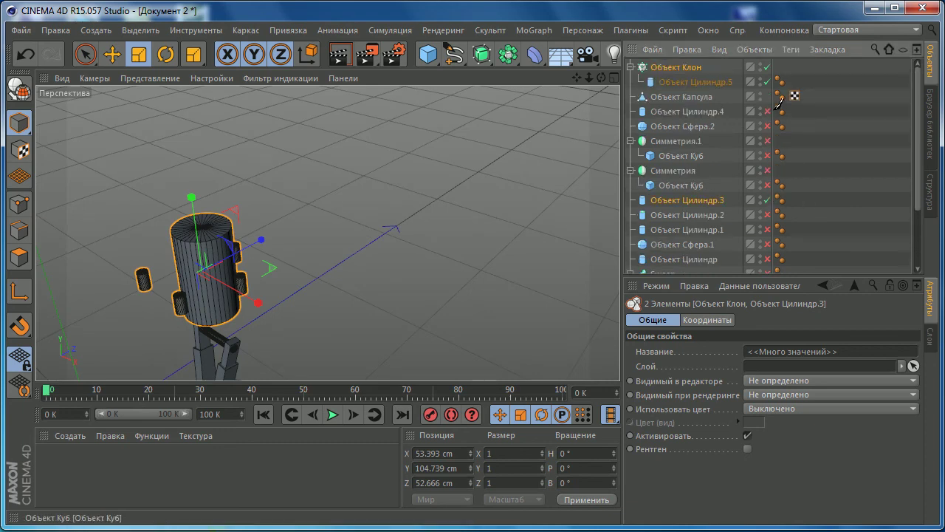
{"action": "middle_click", "coordinate": [272, 235]}
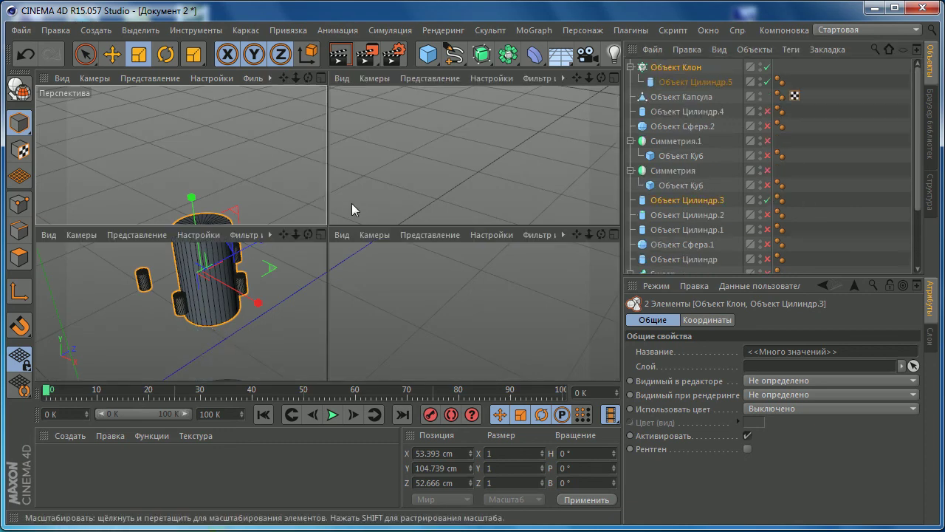
{"action": "middle_click", "coordinate": [424, 182]}
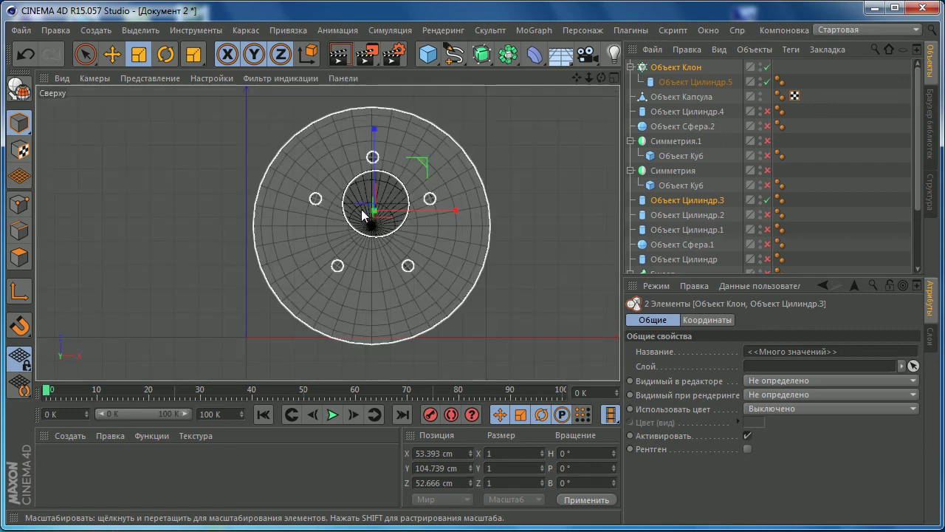
{"action": "left_click", "coordinate": [460, 256]}
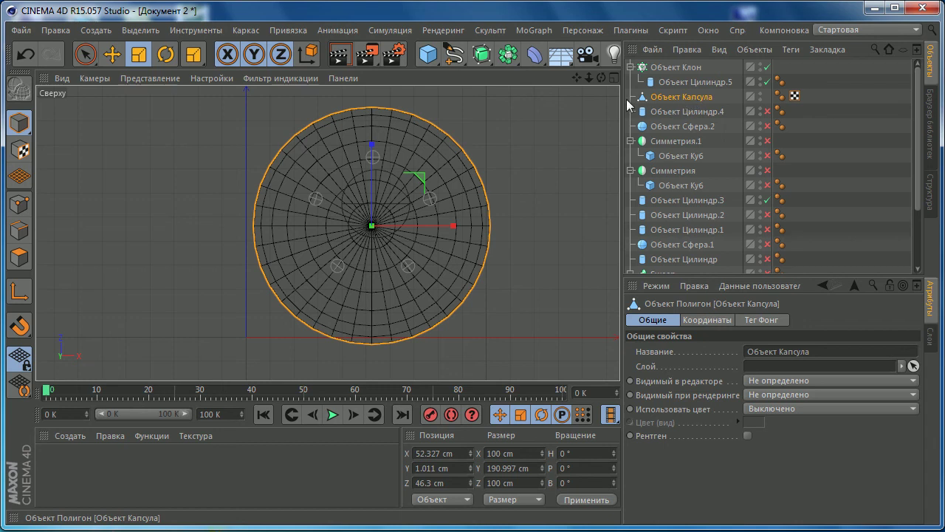
{"action": "left_click", "coordinate": [761, 94]}
{"action": "left_click", "coordinate": [761, 93]}
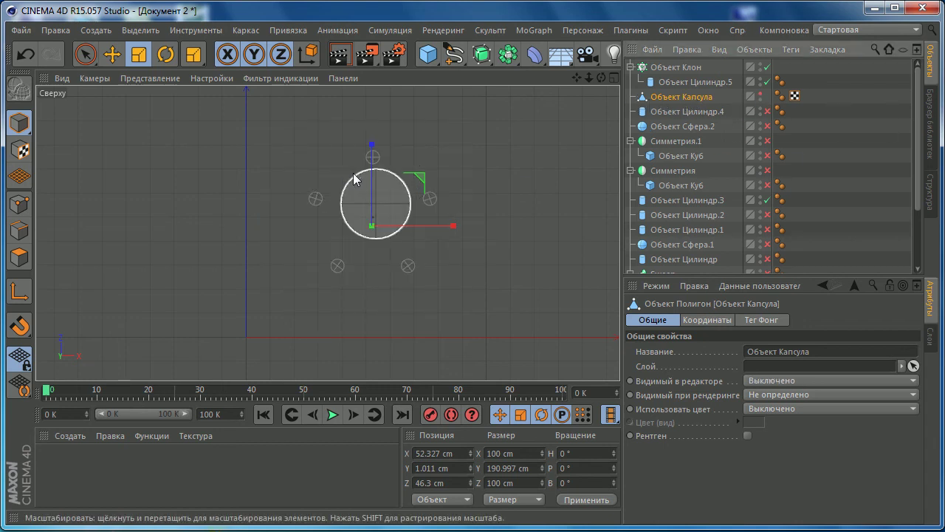
{"action": "scroll", "coordinate": [345, 174], "scroll_direction": "up", "scroll_amount": 2}
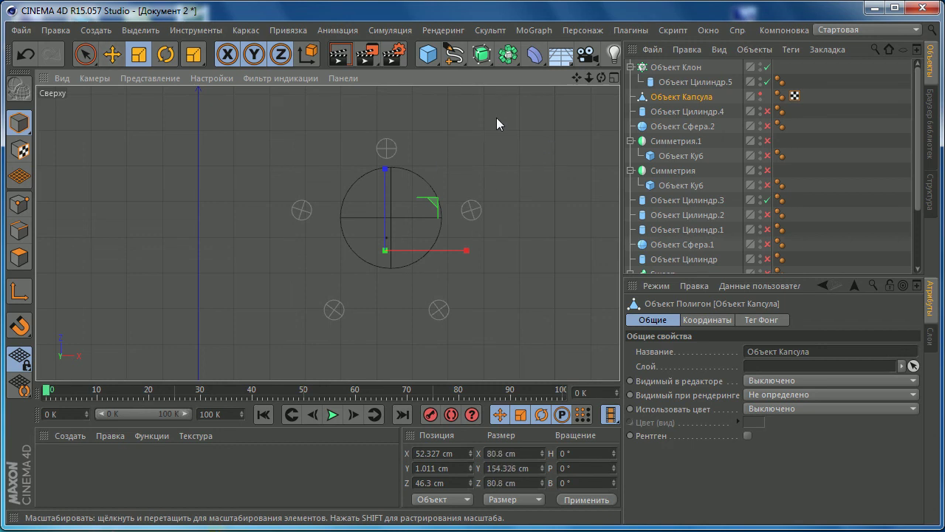
{"action": "left_click_drag", "start_coordinate": [468, 151], "coordinate": [466, 255]}
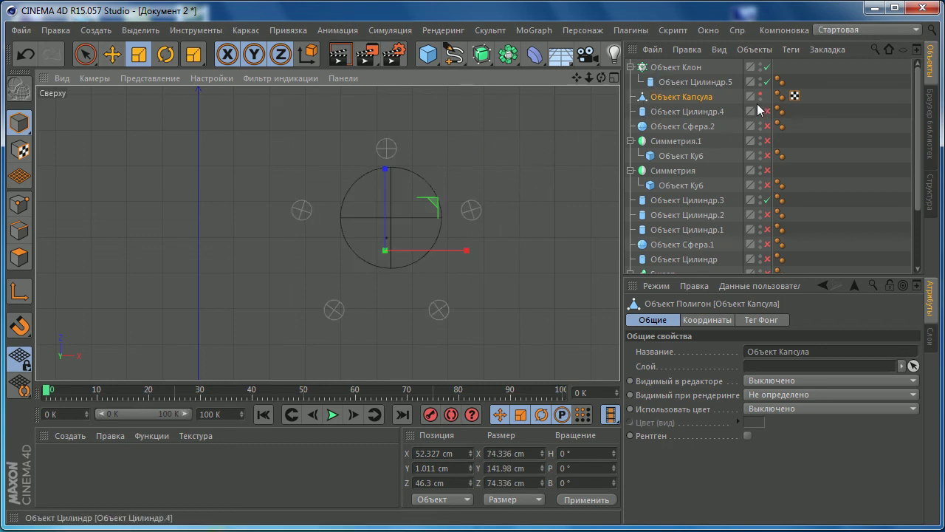
{"action": "key", "text": "ctrl+z"}
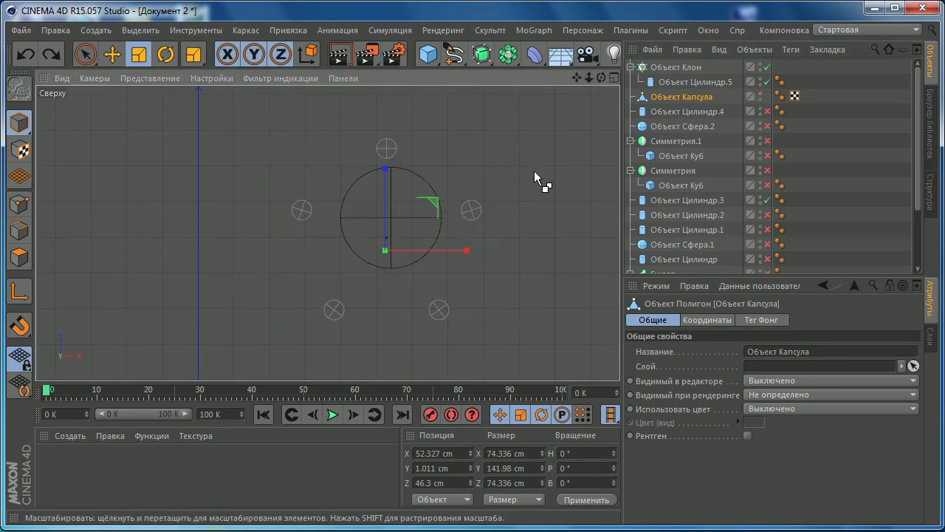
{"action": "key", "text": "ctrl+z"}
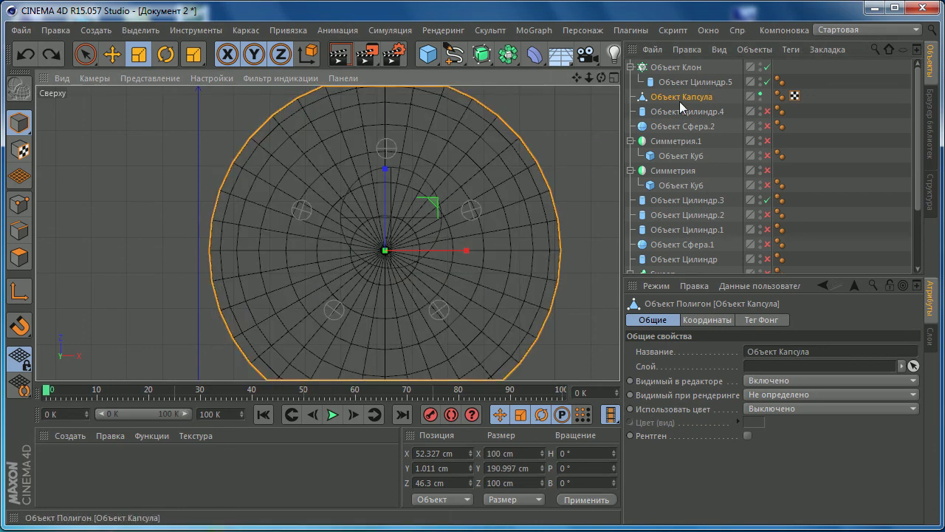
{"action": "key", "text": "ctrl+y"}
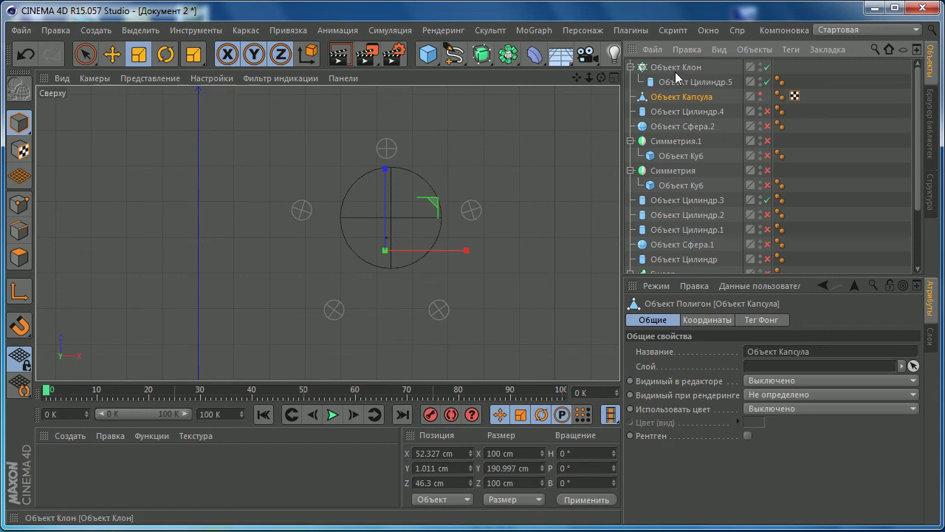
{"action": "key", "text": "ctrl+y"}
- Move and scale the clone ring so it centres on and fits the large cylinder's circle
{"action": "left_click_drag", "start_coordinate": [560, 110], "coordinate": [428, 172]}
{"action": "key", "text": "e"}
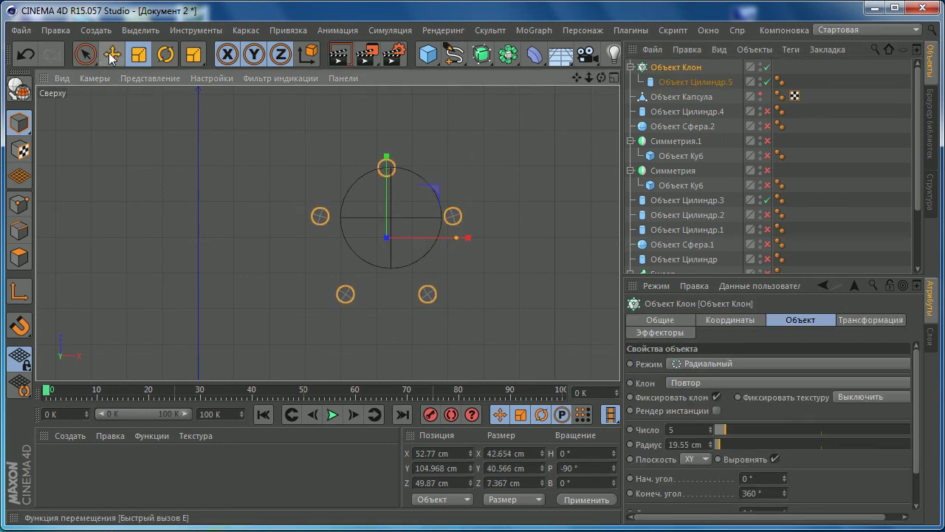
{"action": "scroll", "coordinate": [331, 197], "scroll_direction": "up", "scroll_amount": 2}
{"action": "middle_click_drag", "start_coordinate": [479, 214], "coordinate": [394, 213], "text": "alt"}
{"action": "scroll", "coordinate": [342, 228], "scroll_direction": "up", "scroll_amount": 2}
{"action": "left_click_drag", "start_coordinate": [341, 228], "coordinate": [341, 182]}
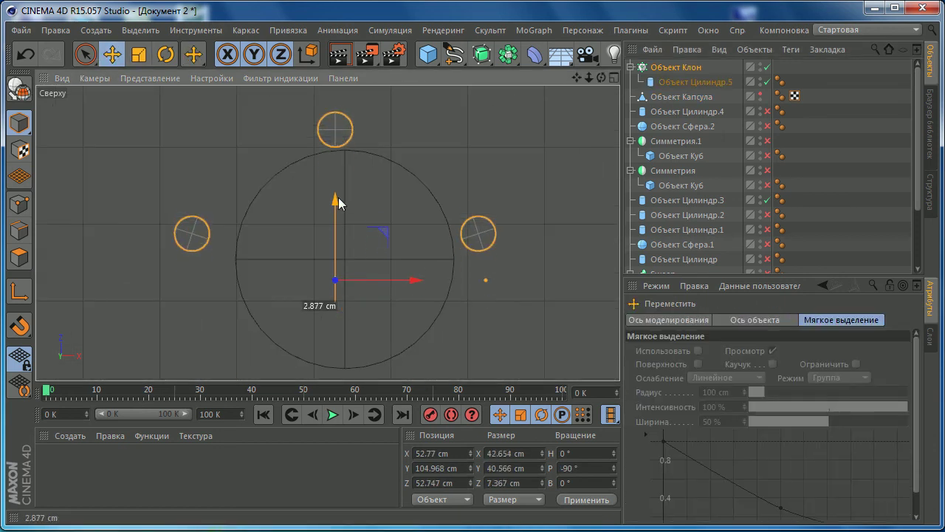
{"action": "left_click_drag", "start_coordinate": [412, 258], "coordinate": [422, 259]}
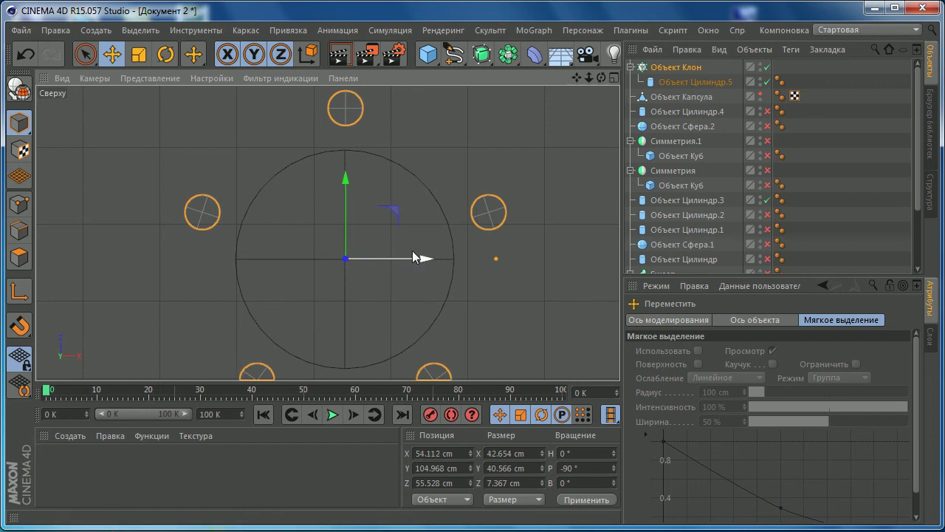
{"action": "left_click_drag", "start_coordinate": [344, 177], "coordinate": [342, 178]}
{"action": "key", "text": "t"}
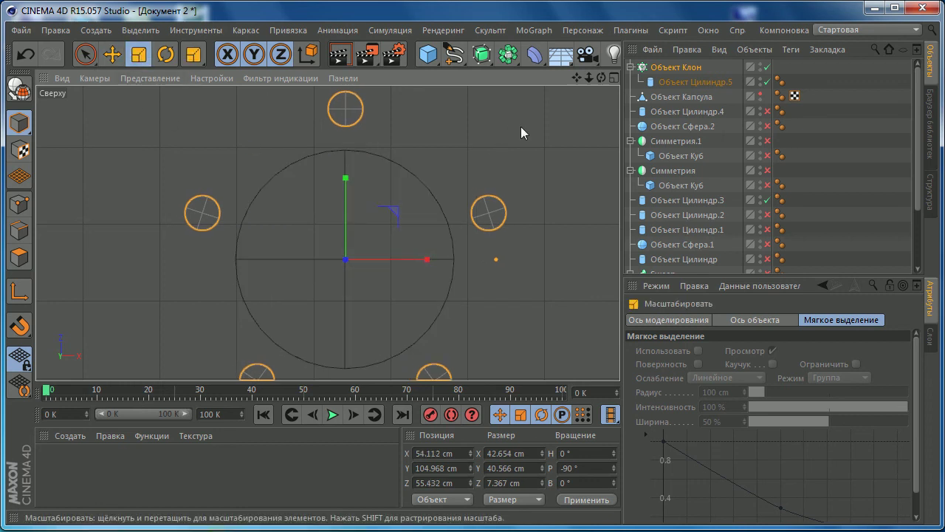
{"action": "mouse_move", "coordinate": [521, 127]}
{"action": "left_mouse_down"}
{"action": "mouse_move", "coordinate": [412, 171]}
{"action": "mouse_move", "coordinate": [423, 163]}
{"action": "left_mouse_up"}
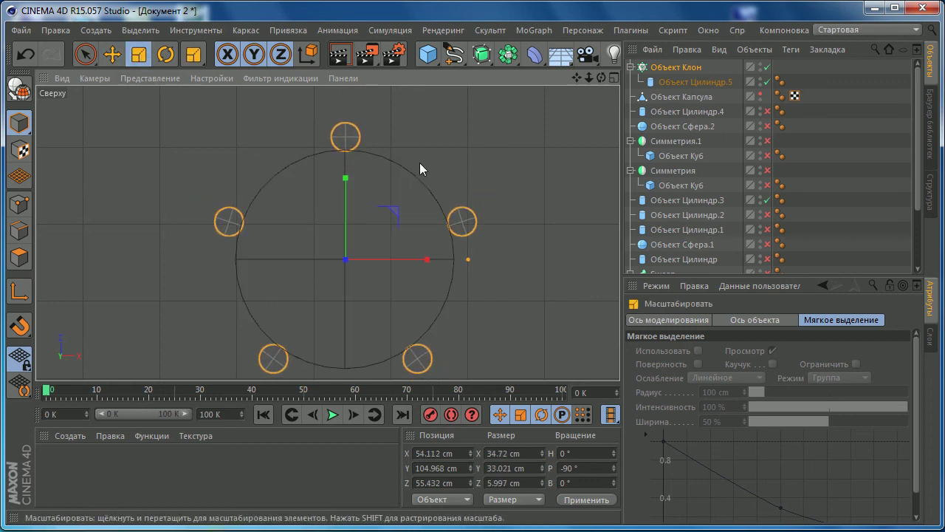
- Set the Cloner count to 17, keep its 15.914 cm radius, and maximise the Perspective view
{"action": "left_click", "coordinate": [653, 66]}
{"action": "left_click_drag", "start_coordinate": [735, 428], "coordinate": [752, 430]}
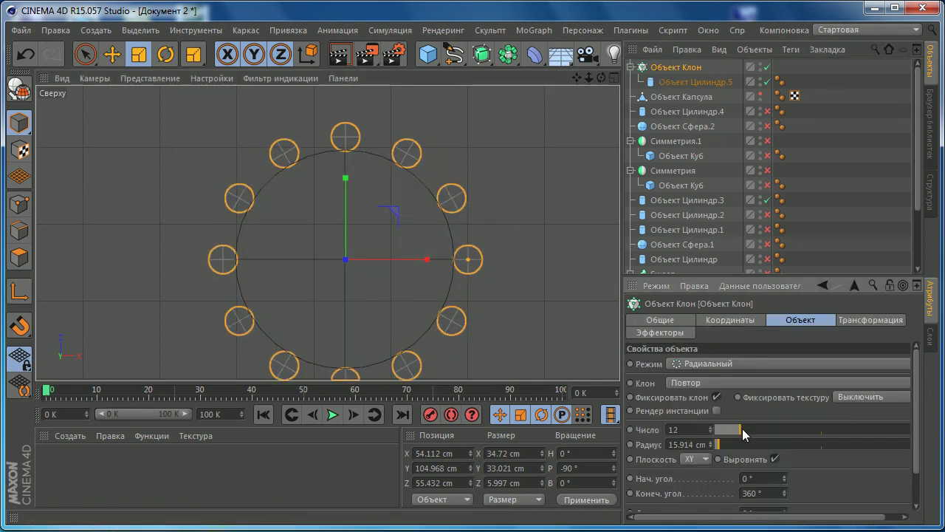
{"action": "left_click", "coordinate": [727, 445]}
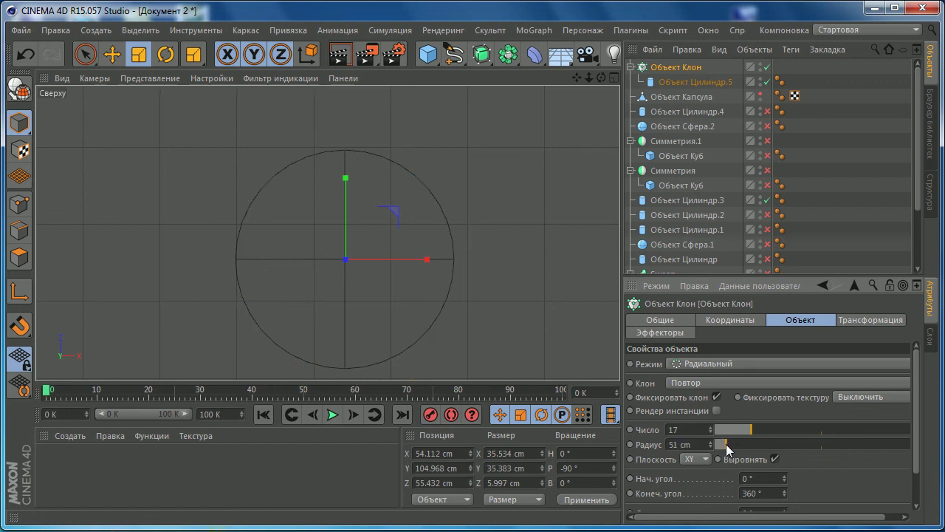
{"action": "left_click_drag", "start_coordinate": [726, 444], "coordinate": [720, 450]}
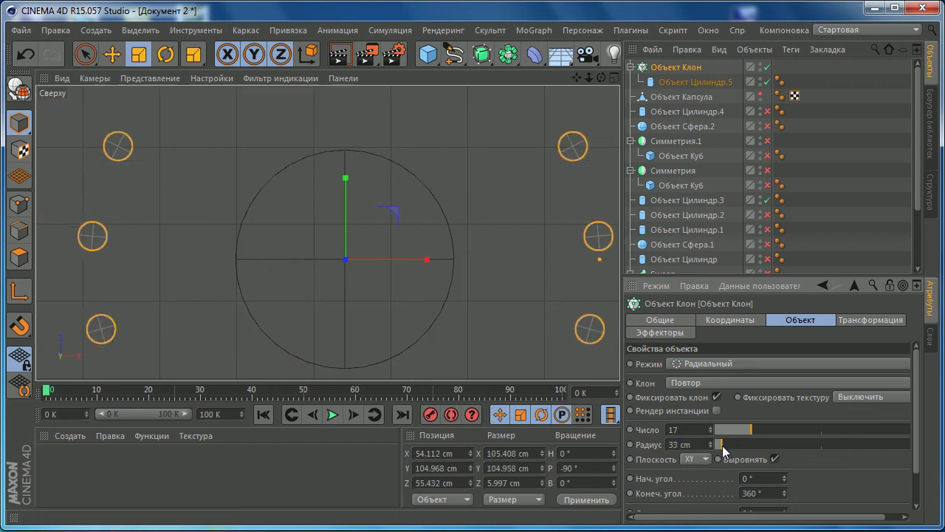
{"action": "key", "text": "ctrl+z"}
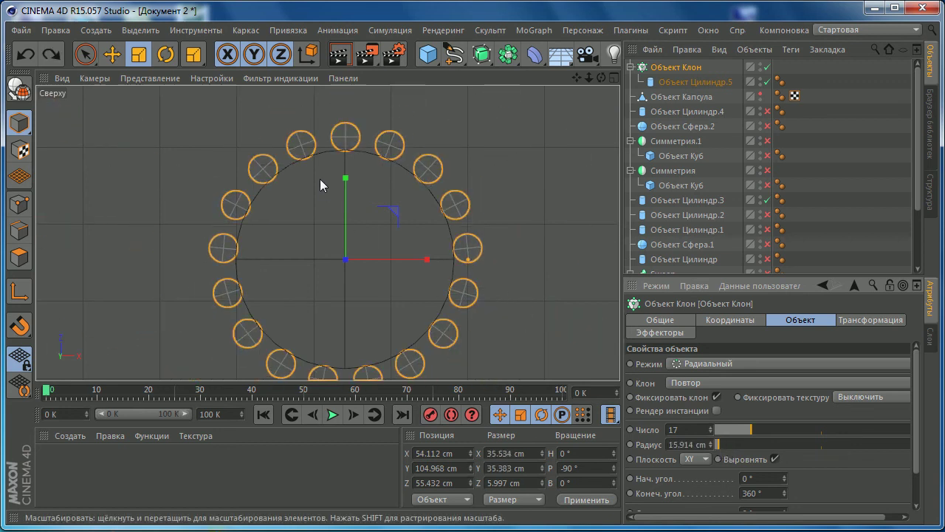
{"action": "middle_click", "coordinate": [322, 179]}
{"action": "middle_click", "coordinate": [324, 181]}
- Stretch the cloned small cylinder, Объект Цилиндр.5, to about 40 cm tall
{"action": "key", "text": "o"}
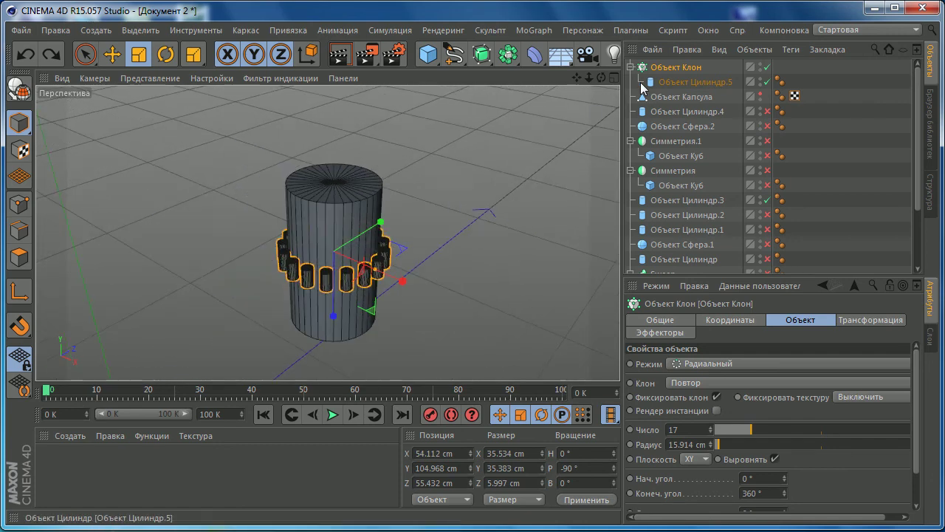
{"action": "left_click", "coordinate": [662, 82]}
{"action": "scroll", "coordinate": [343, 222], "scroll_direction": "up", "scroll_amount": 3}
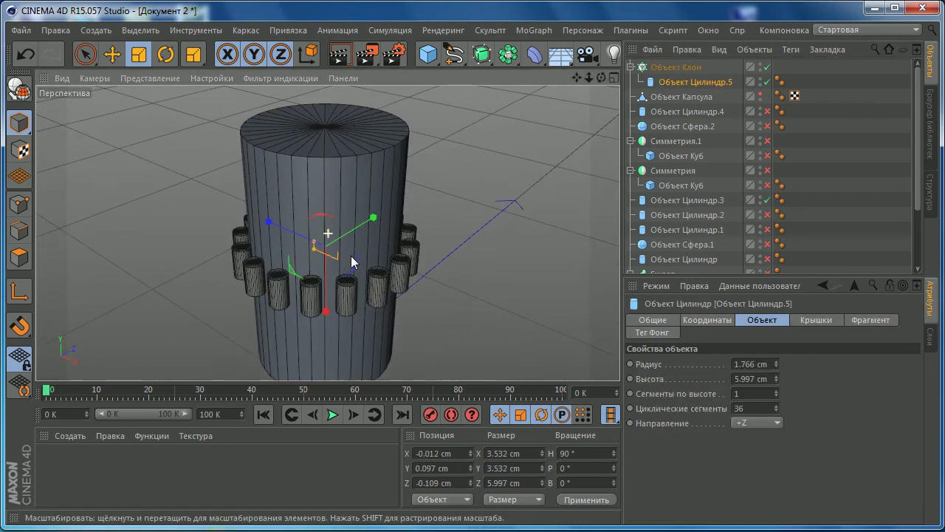
{"action": "scroll", "coordinate": [348, 184], "scroll_direction": "up", "scroll_amount": 3}
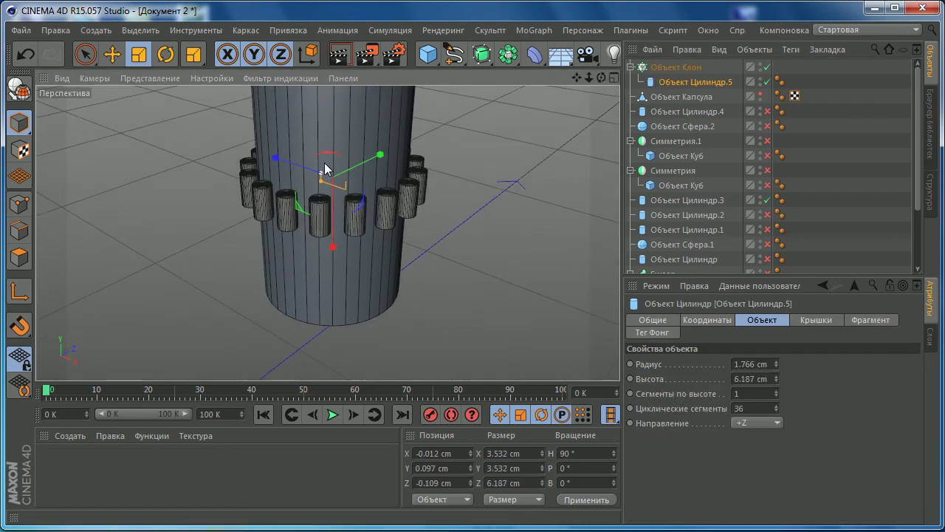
{"action": "left_click_drag", "start_coordinate": [325, 170], "coordinate": [88, 100]}
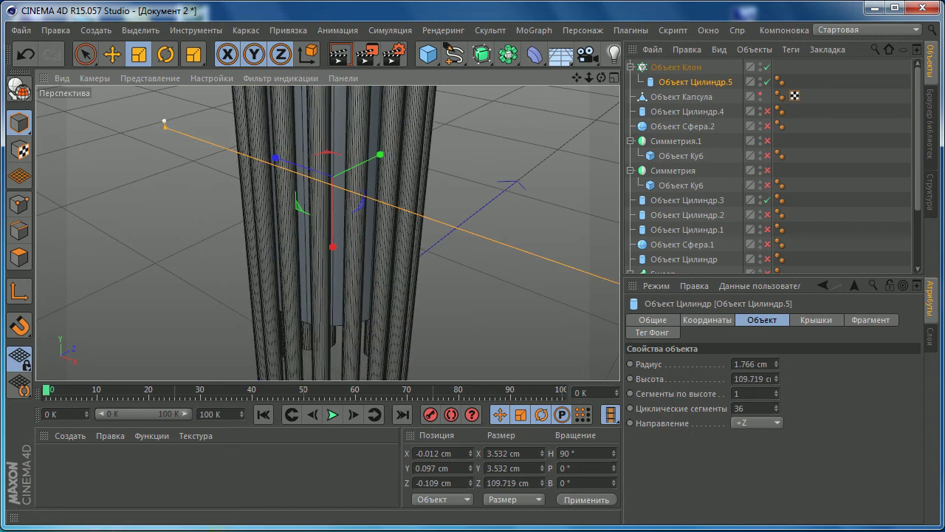
{"action": "mouse_move", "coordinate": [204, 182]}
{"action": "left_mouse_down"}
{"action": "mouse_move", "coordinate": [233, 206]}
{"action": "mouse_move", "coordinate": [243, 170]}
{"action": "left_mouse_up"}
{"action": "scroll", "coordinate": [236, 214], "scroll_direction": "down", "scroll_amount": 3}
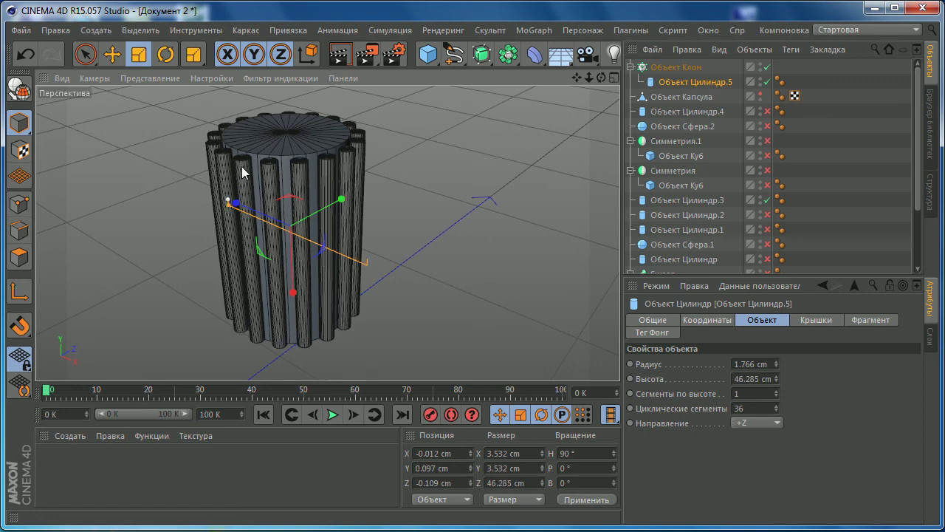
- In the top view, pull the Cloner ring slightly inward to about 14.772 cm radius
{"action": "middle_click", "coordinate": [445, 154]}
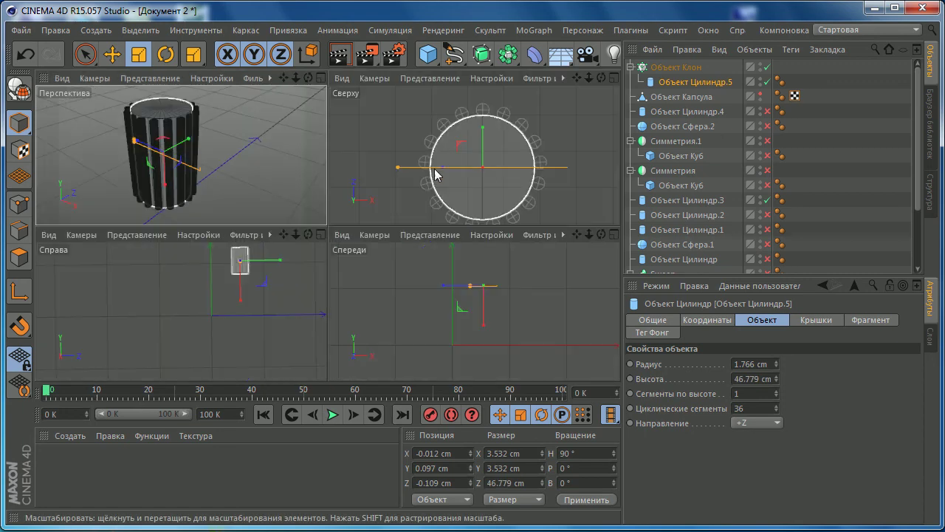
{"action": "middle_click", "coordinate": [414, 166]}
{"action": "scroll", "coordinate": [376, 199], "scroll_direction": "up", "scroll_amount": 2}
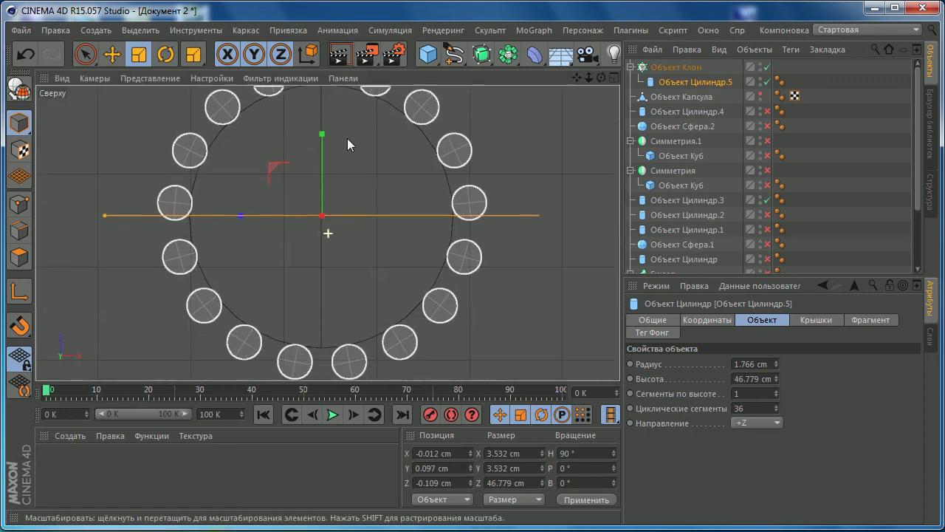
{"action": "scroll", "coordinate": [347, 138], "scroll_direction": "down", "scroll_amount": 2}
{"action": "left_click", "coordinate": [674, 67]}
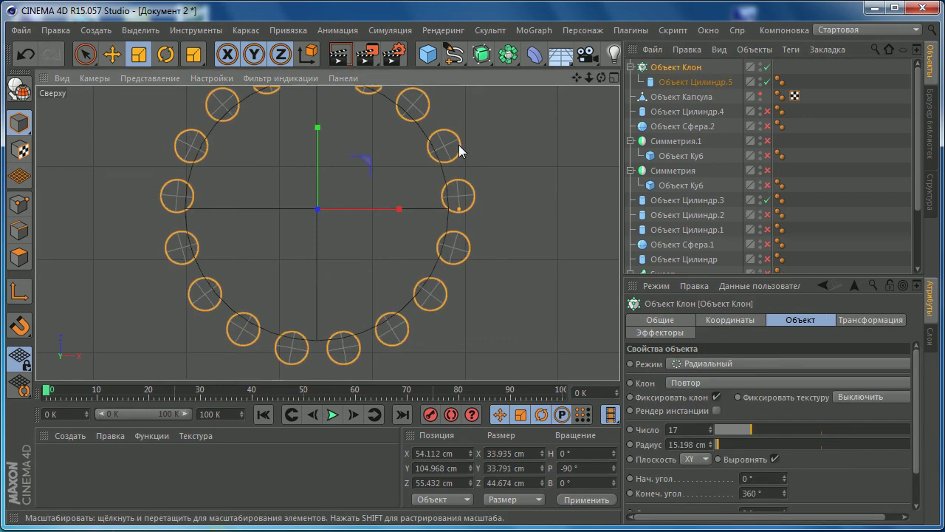
{"action": "left_click_drag", "start_coordinate": [459, 152], "coordinate": [433, 183]}
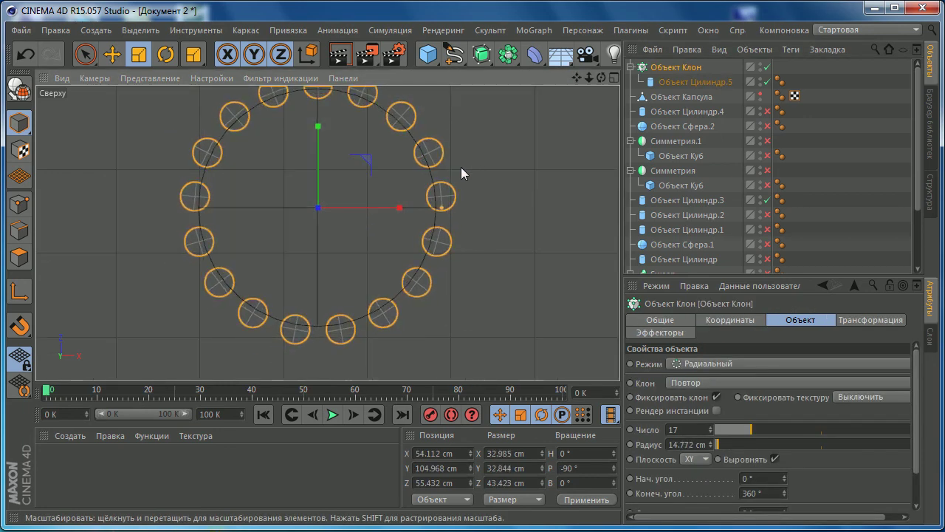
- Make the cloned cylinders slightly taller, about 46.7 cm, in the Perspective view
{"action": "middle_click", "coordinate": [373, 168]}
{"action": "middle_click", "coordinate": [179, 128]}
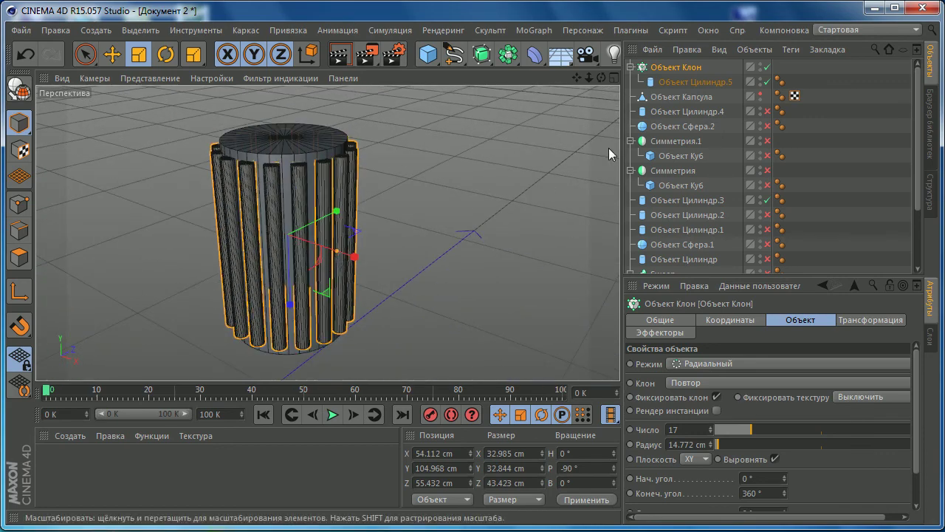
{"action": "left_click", "coordinate": [259, 214]}
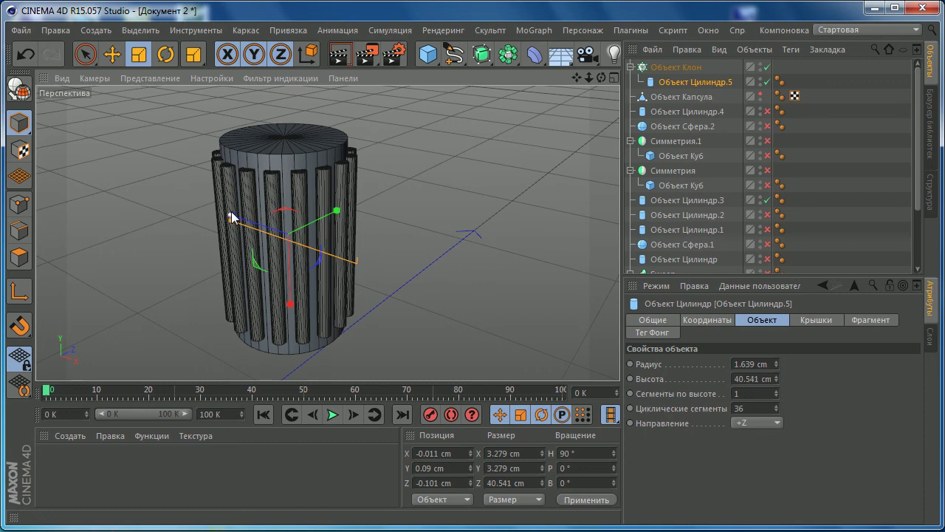
{"action": "mouse_move", "coordinate": [231, 216]}
{"action": "left_mouse_down"}
{"action": "mouse_move", "coordinate": [231, 198]}
{"action": "mouse_move", "coordinate": [219, 224]}
{"action": "mouse_move", "coordinate": [195, 217]}
{"action": "mouse_move", "coordinate": [226, 219]}
{"action": "left_mouse_up"}
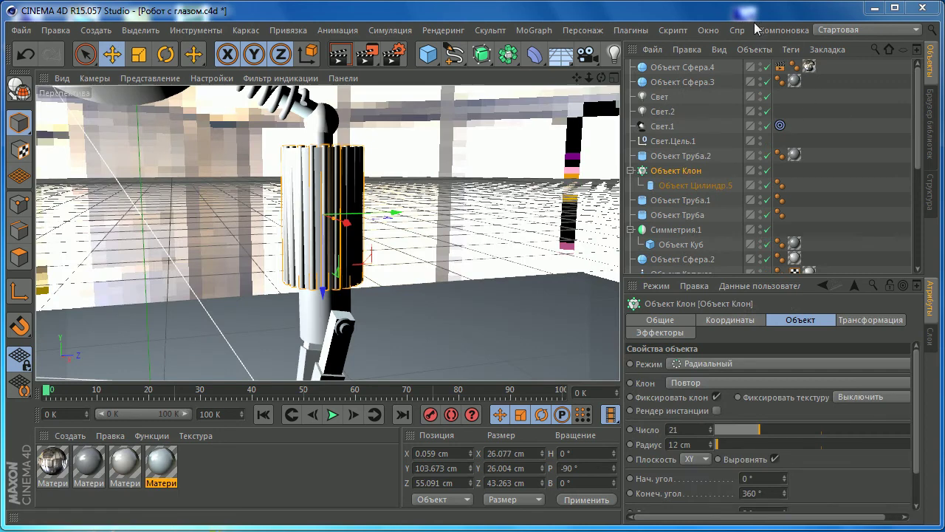
- Check the cloned cylinder in the Робот с глазом.c4d scene, then return to Документ 2
{"action": "left_click", "coordinate": [708, 31]}
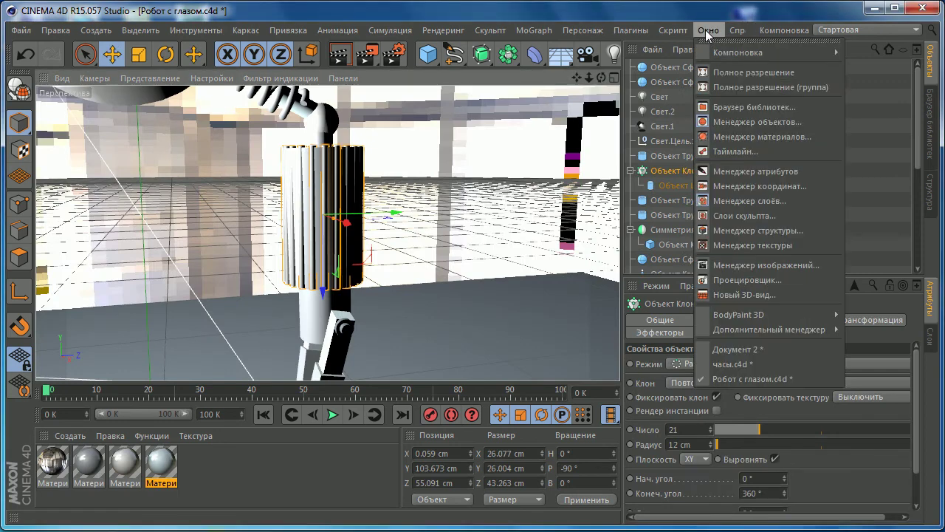
{"action": "left_click", "coordinate": [738, 349]}
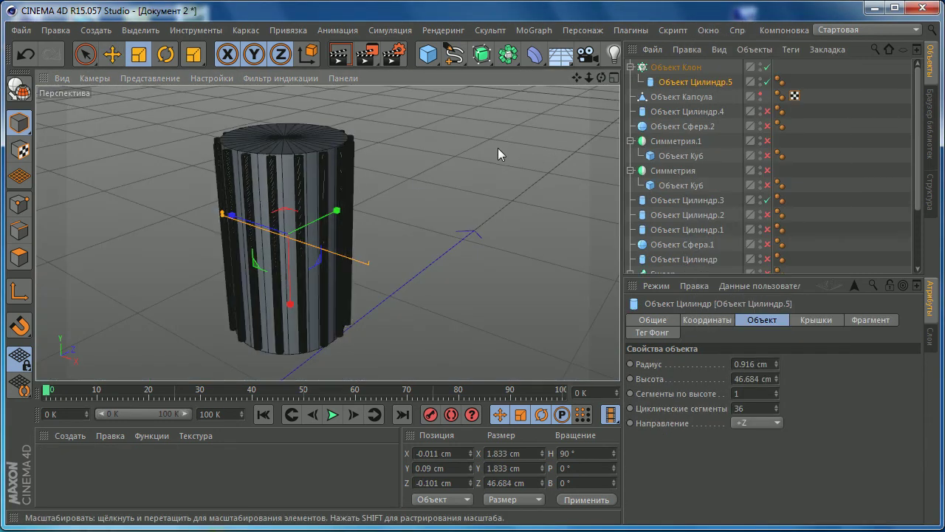
{"action": "left_click", "coordinate": [680, 72]}
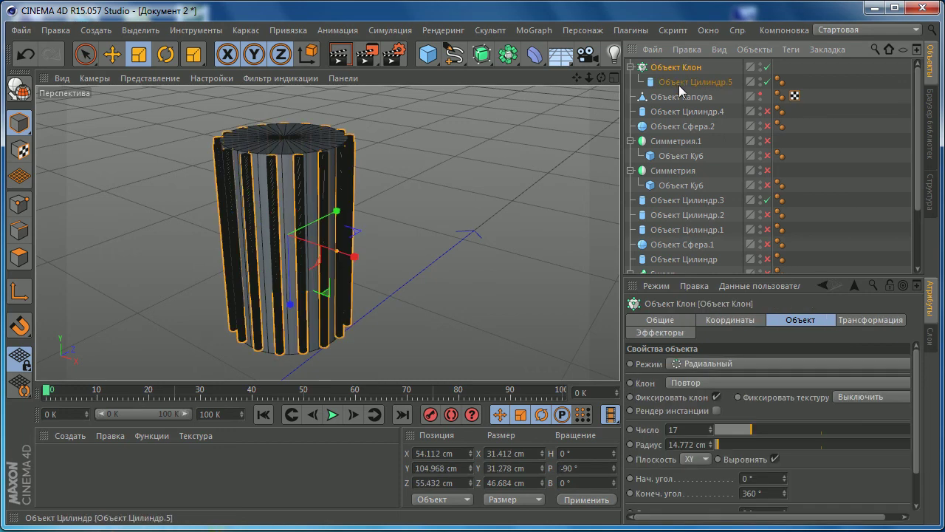
{"action": "left_click", "coordinate": [679, 83]}
{"action": "left_click", "coordinate": [710, 31]}
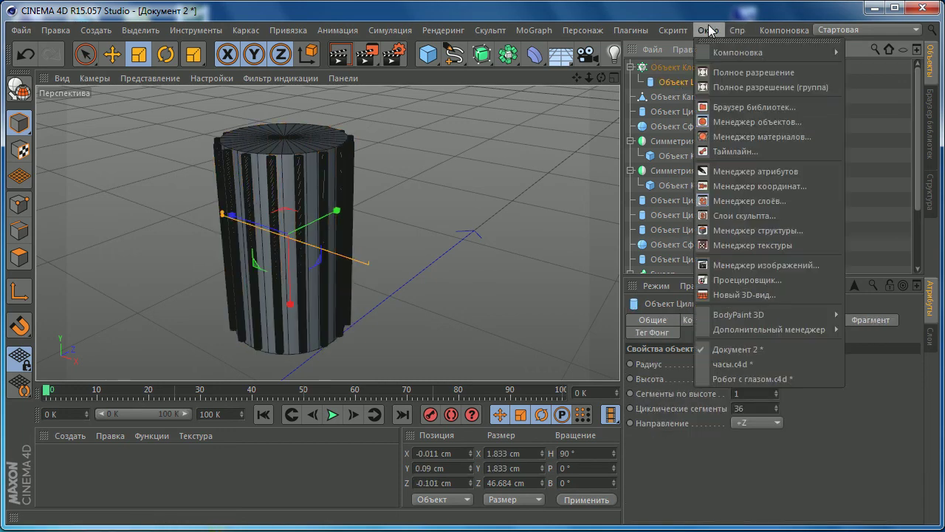
{"action": "left_click", "coordinate": [732, 378]}
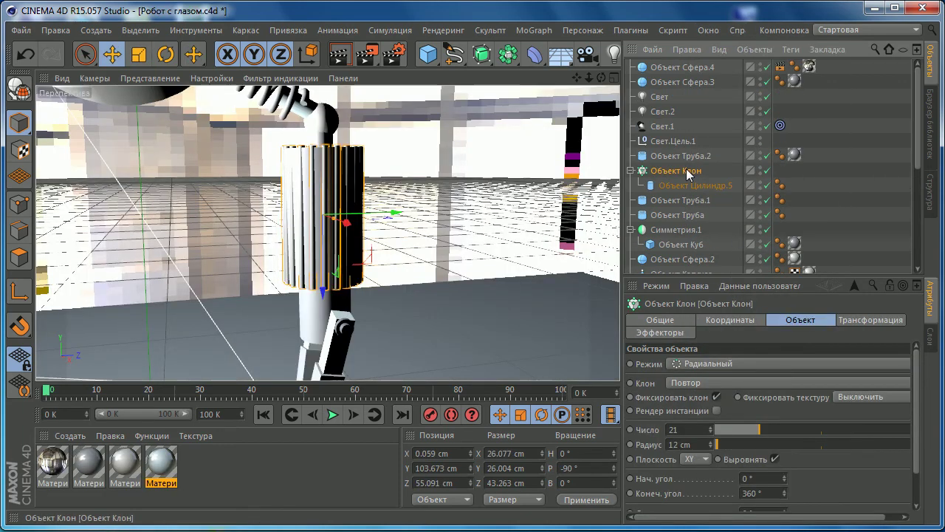
{"action": "left_click", "coordinate": [683, 186]}
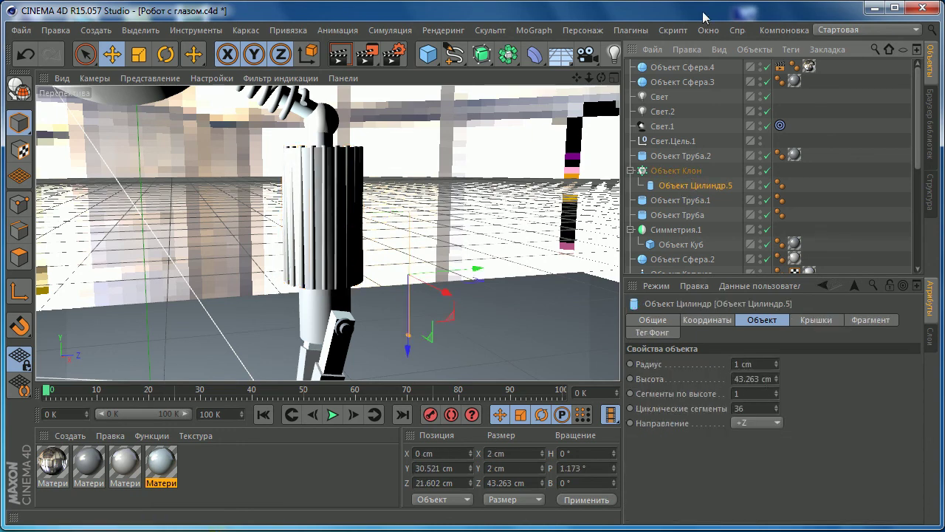
{"action": "left_click", "coordinate": [699, 33]}
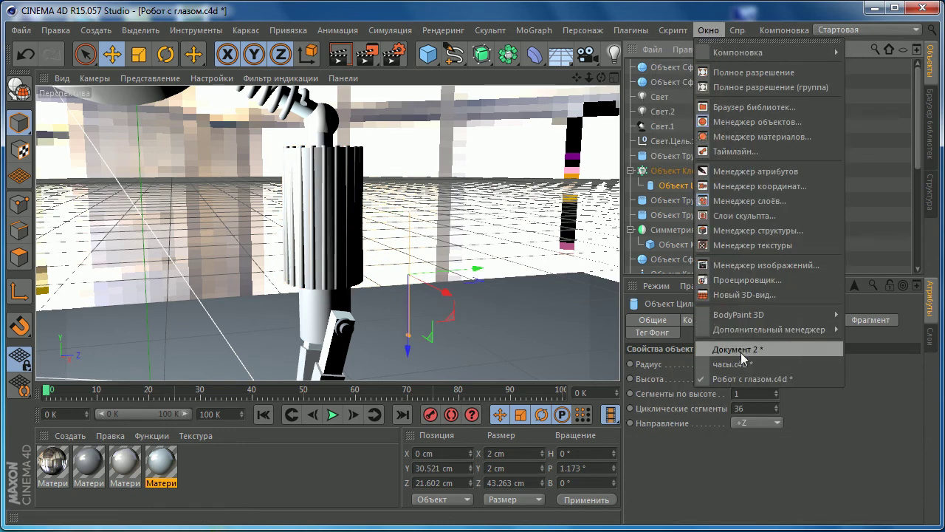
{"action": "left_click", "coordinate": [738, 349]}
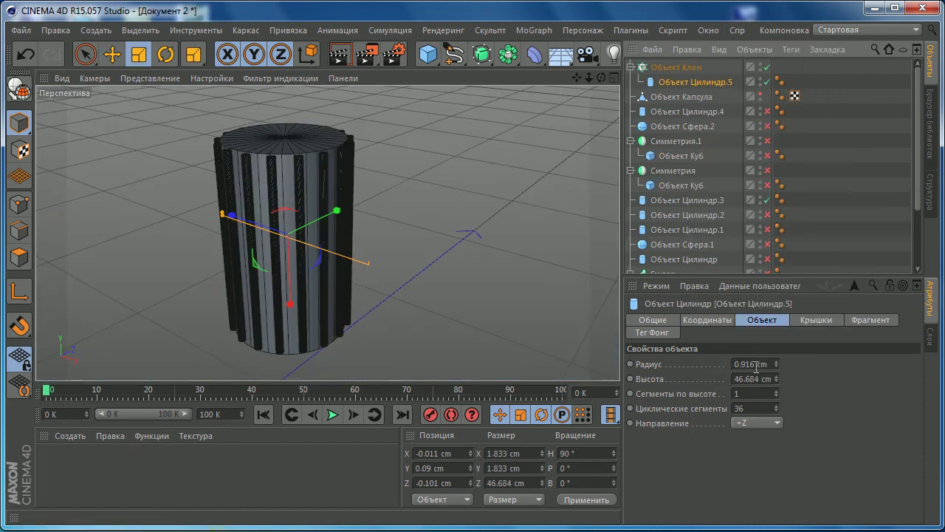
- Set the cloned cylinder's radius to 1 cm
{"action": "left_click", "coordinate": [740, 365]}
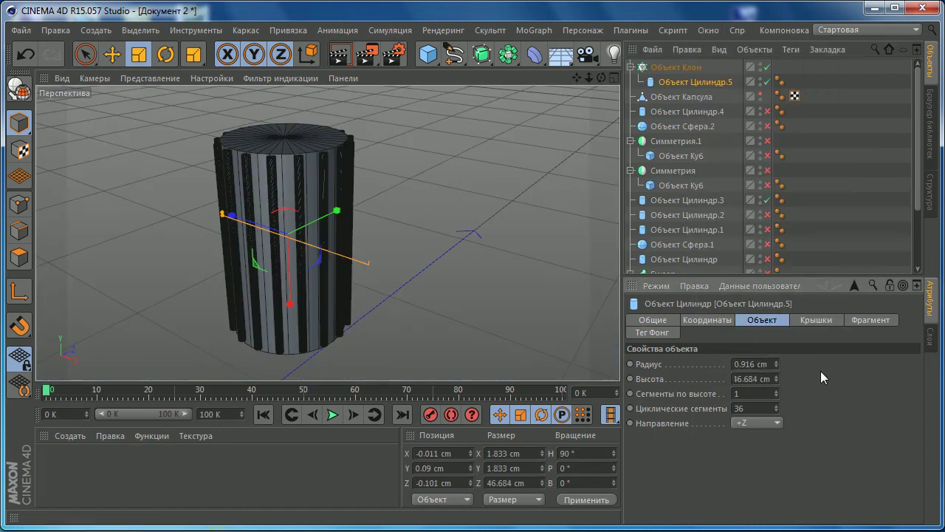
{"action": "type", "text": "1"}
{"action": "key", "text": "Return"}
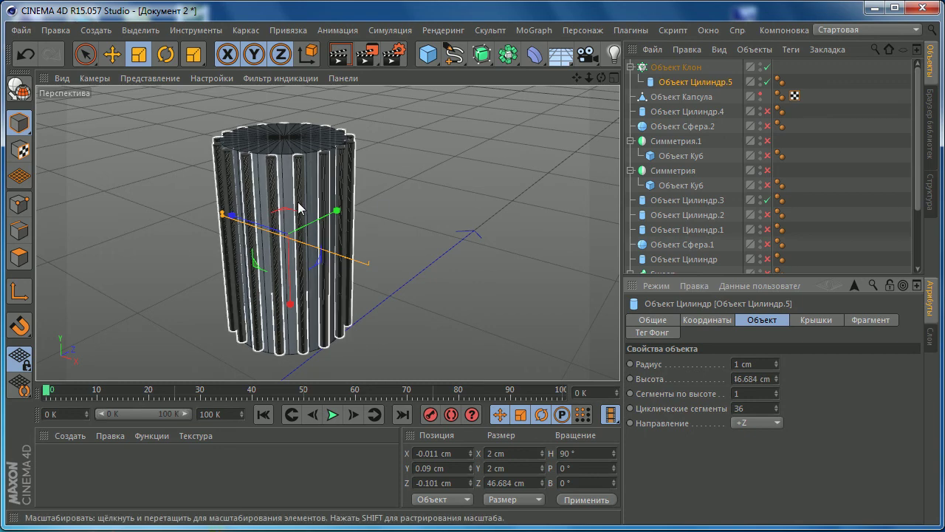
{"action": "scroll", "coordinate": [295, 211], "scroll_direction": "up", "scroll_amount": 3}
{"action": "scroll", "coordinate": [496, 211], "scroll_direction": "down", "scroll_amount": 2}
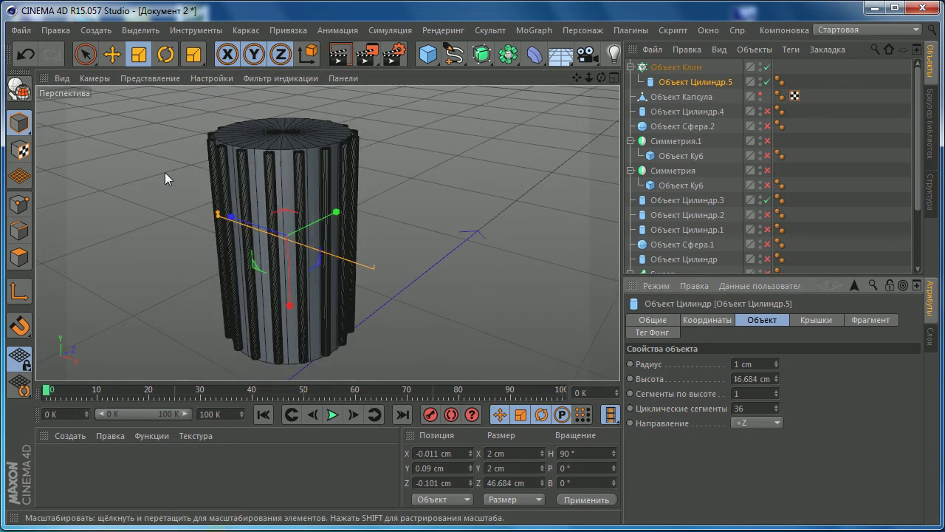
- Raise the Cloner's clone count to 25
{"action": "left_click", "coordinate": [692, 67]}
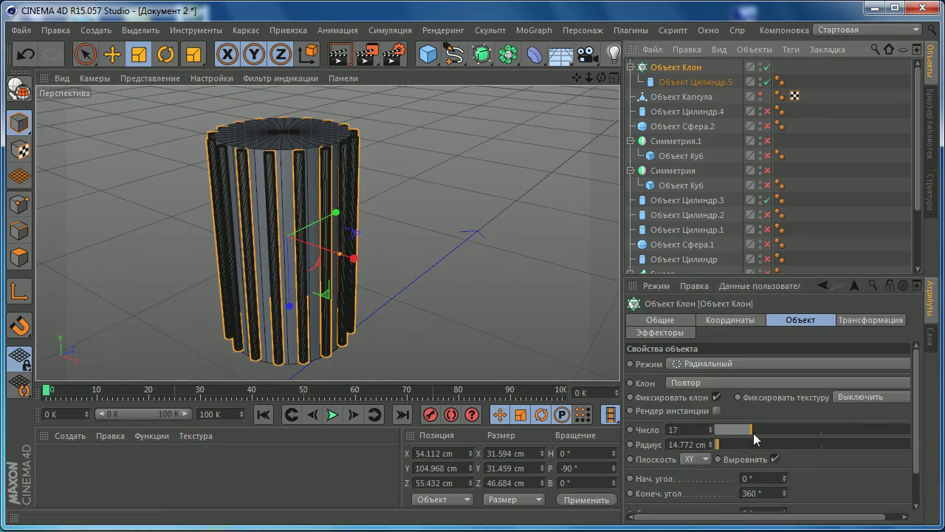
{"action": "left_click_drag", "start_coordinate": [754, 434], "coordinate": [766, 430]}
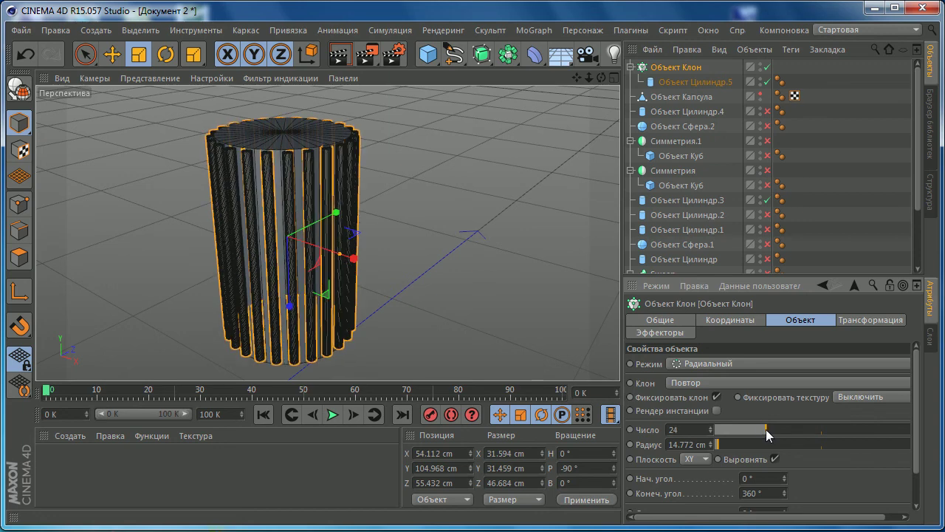
{"action": "key", "text": "Return"}
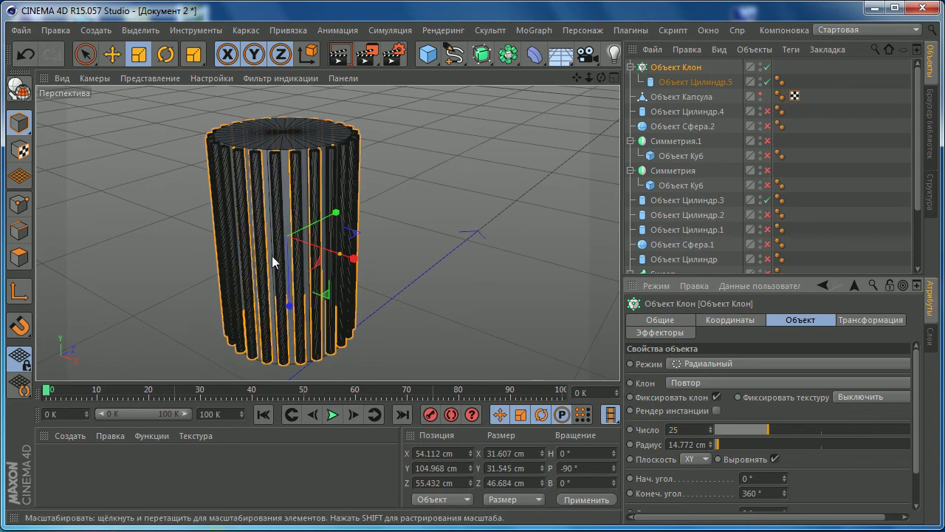
- Make the capsule and all other hidden objects visible again in the Object Manager
{"action": "left_click", "coordinate": [760, 94]}
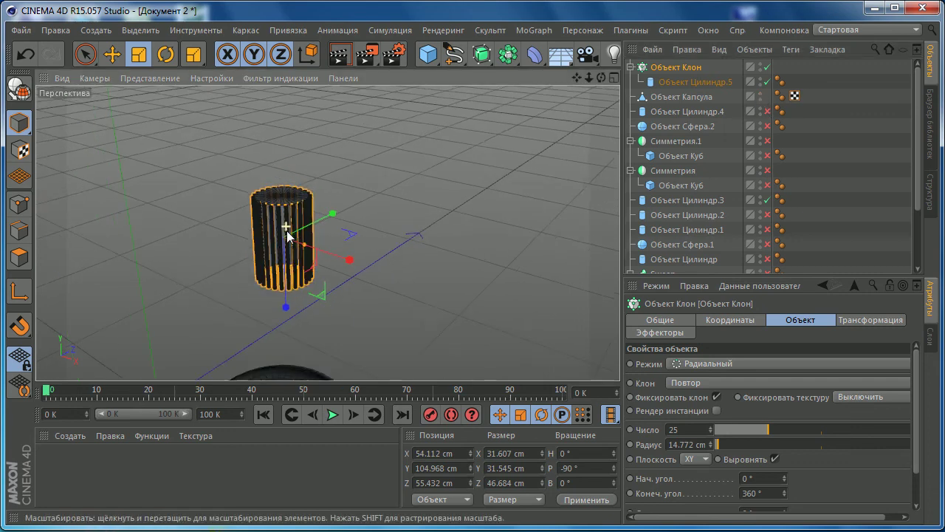
{"action": "scroll", "coordinate": [337, 205], "scroll_direction": "down", "scroll_amount": 3}
{"action": "scroll", "coordinate": [316, 197], "scroll_direction": "down", "scroll_amount": 3}
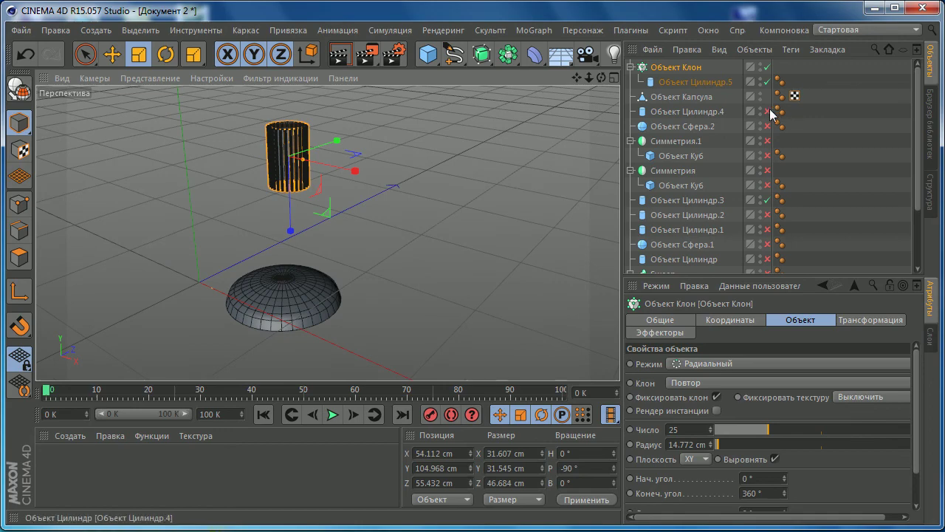
{"action": "left_click_drag", "start_coordinate": [770, 115], "coordinate": [768, 267]}
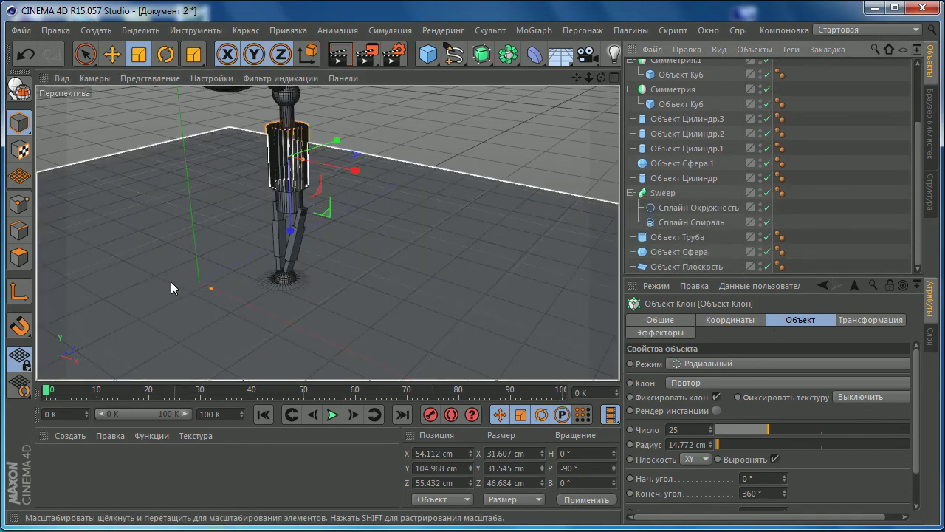
{"action": "scroll", "coordinate": [171, 288], "scroll_direction": "down", "scroll_amount": 2}
{"action": "scroll", "coordinate": [270, 253], "scroll_direction": "up", "scroll_amount": 3}
{"action": "scroll", "coordinate": [327, 232], "scroll_direction": "up", "scroll_amount": 3}
{"action": "scroll", "coordinate": [381, 252], "scroll_direction": "up", "scroll_amount": 2}
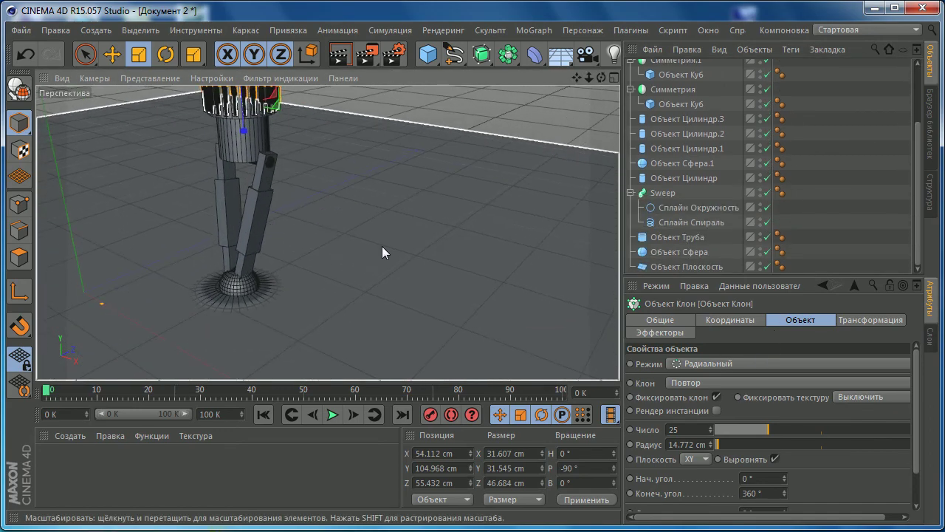
- Lower the floor plane slightly with the Move tool
{"action": "left_click", "coordinate": [179, 285]}
{"action": "scroll", "coordinate": [317, 203], "scroll_direction": "down", "scroll_amount": 3}
{"action": "scroll", "coordinate": [186, 221], "scroll_direction": "down", "scroll_amount": 3}
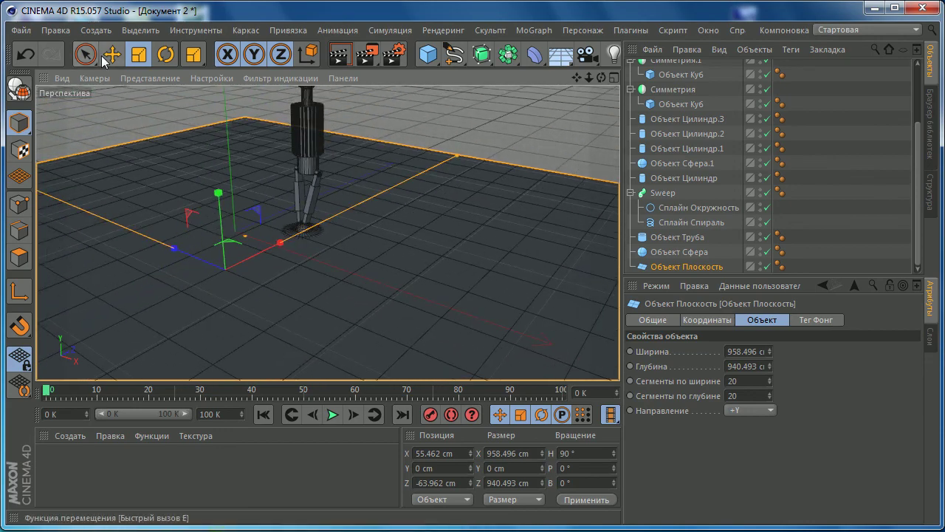
{"action": "left_click", "coordinate": [103, 61]}
{"action": "scroll", "coordinate": [219, 200], "scroll_direction": "up", "scroll_amount": 2}
{"action": "left_click_drag", "start_coordinate": [218, 194], "coordinate": [221, 212]}
{"action": "scroll", "coordinate": [296, 235], "scroll_direction": "up", "scroll_amount": 2}
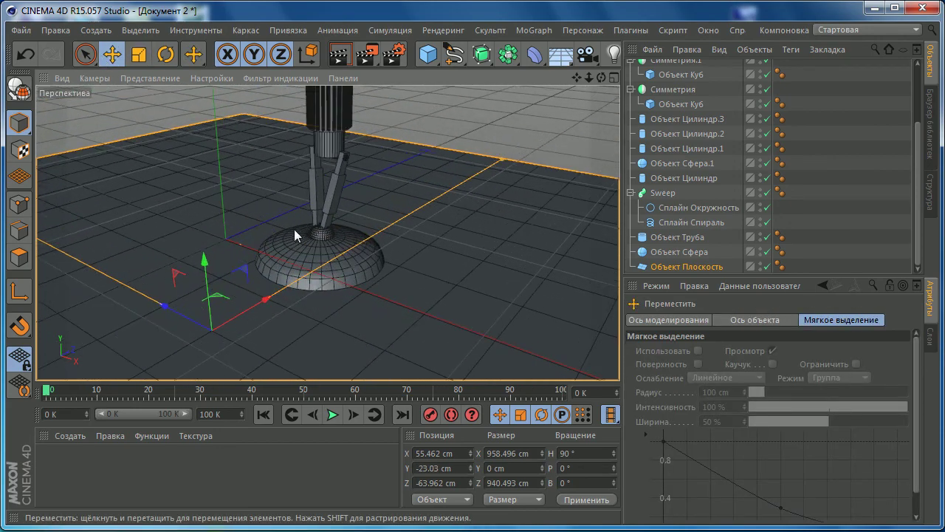
{"action": "scroll", "coordinate": [248, 270], "scroll_direction": "down", "scroll_amount": 2}
{"action": "scroll", "coordinate": [327, 232], "scroll_direction": "down", "scroll_amount": 2}
- Orbit around the lamp and add a Sphere primitive to the scene
{"action": "mouse_move", "coordinate": [327, 231]}
{"action": "left_mouse_down", "text": "alt"}
{"action": "mouse_move", "coordinate": [127, 259]}
{"action": "mouse_move", "coordinate": [235, 280]}
{"action": "left_mouse_up", "text": "alt"}
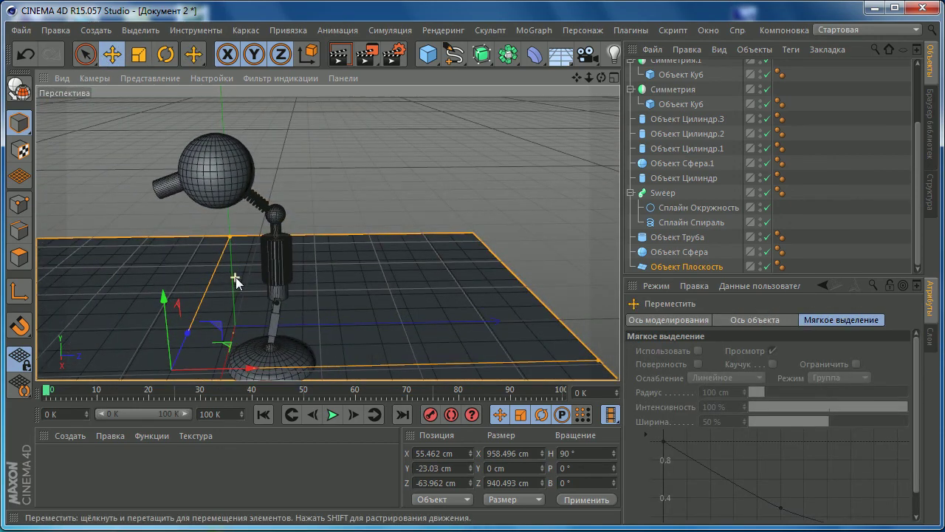
{"action": "scroll", "coordinate": [235, 279], "scroll_direction": "up", "scroll_amount": 2}
{"action": "scroll", "coordinate": [287, 290], "scroll_direction": "up", "scroll_amount": 2}
{"action": "scroll", "coordinate": [335, 277], "scroll_direction": "up", "scroll_amount": 2}
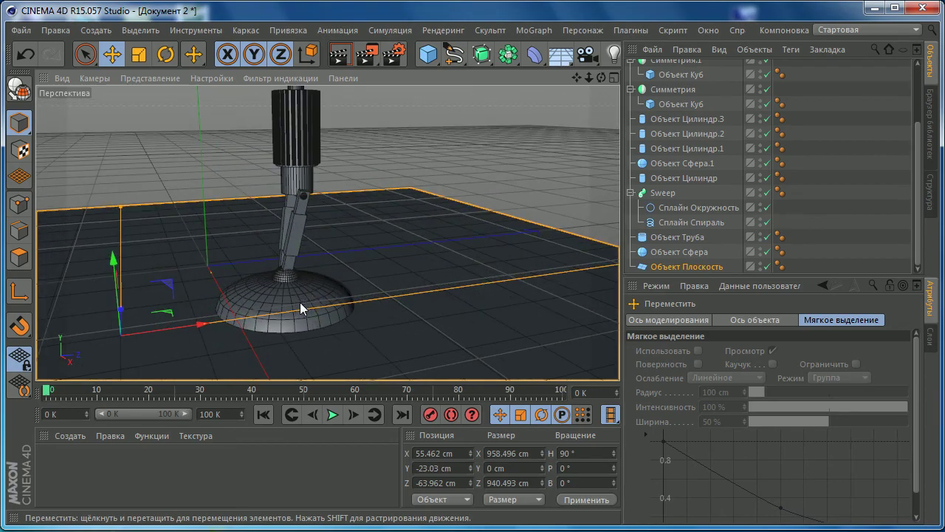
{"action": "scroll", "coordinate": [301, 309], "scroll_direction": "up", "scroll_amount": 2}
{"action": "left_click_drag", "start_coordinate": [301, 308], "coordinate": [298, 268], "text": "alt"}
{"action": "scroll", "coordinate": [293, 299], "scroll_direction": "down", "scroll_amount": 3}
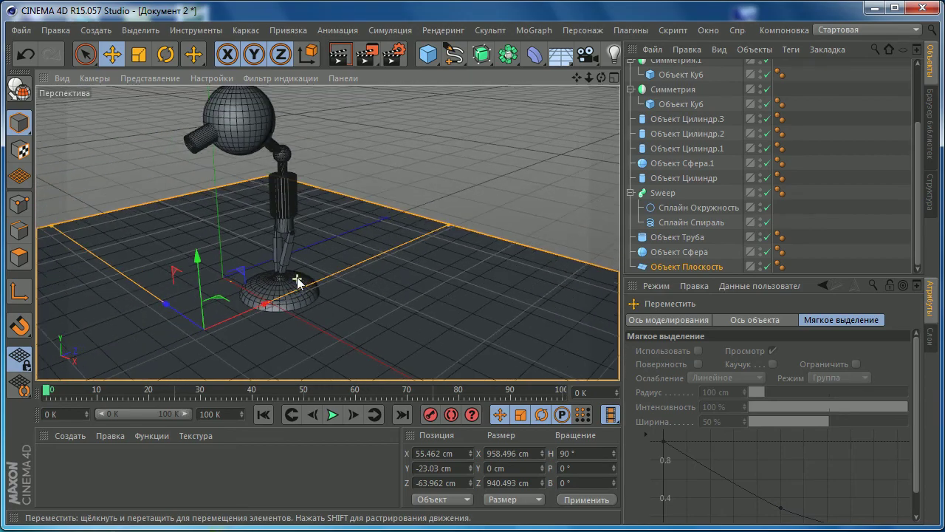
{"action": "scroll", "coordinate": [225, 255], "scroll_direction": "up", "scroll_amount": 3}
{"action": "scroll", "coordinate": [225, 255], "scroll_direction": "up", "scroll_amount": 1}
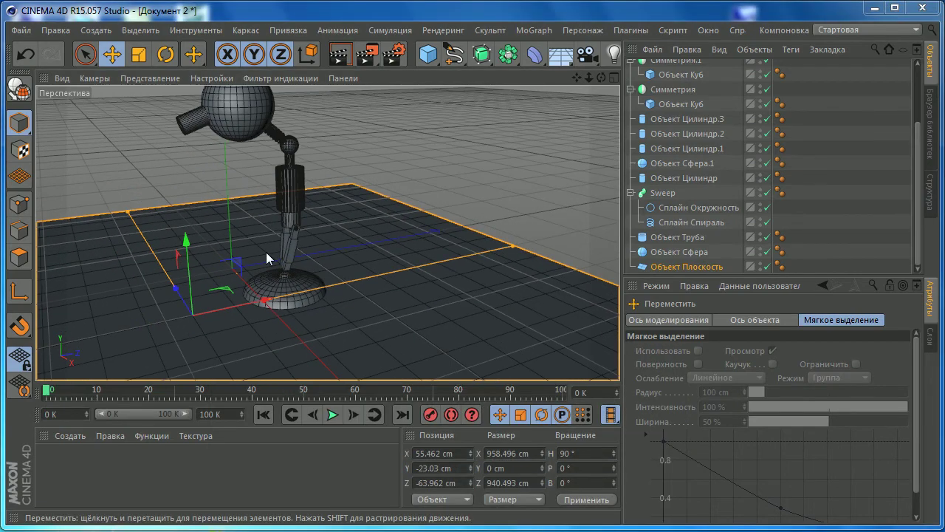
{"action": "left_click_drag", "start_coordinate": [252, 221], "coordinate": [325, 225], "text": "alt"}
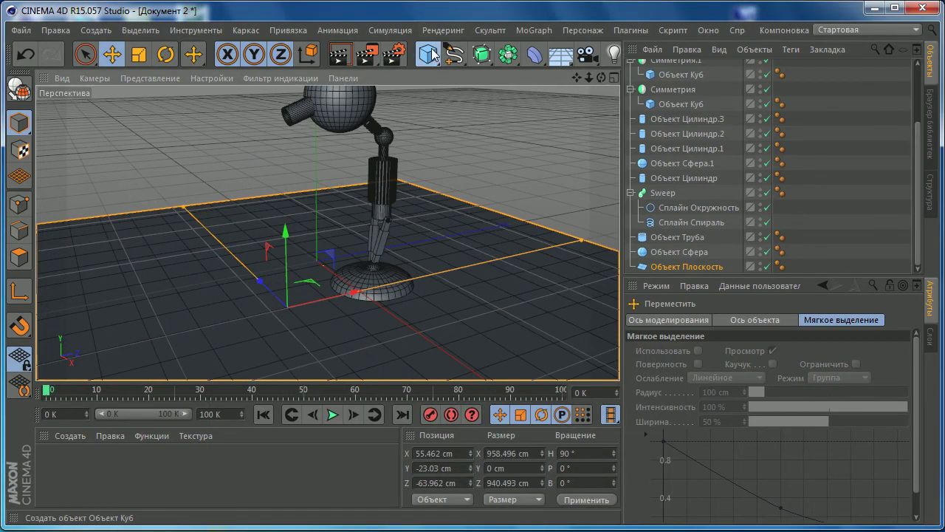
{"action": "left_click_drag", "start_coordinate": [432, 54], "coordinate": [709, 97]}
{"action": "left_click_drag", "start_coordinate": [507, 241], "coordinate": [510, 266], "text": "alt"}
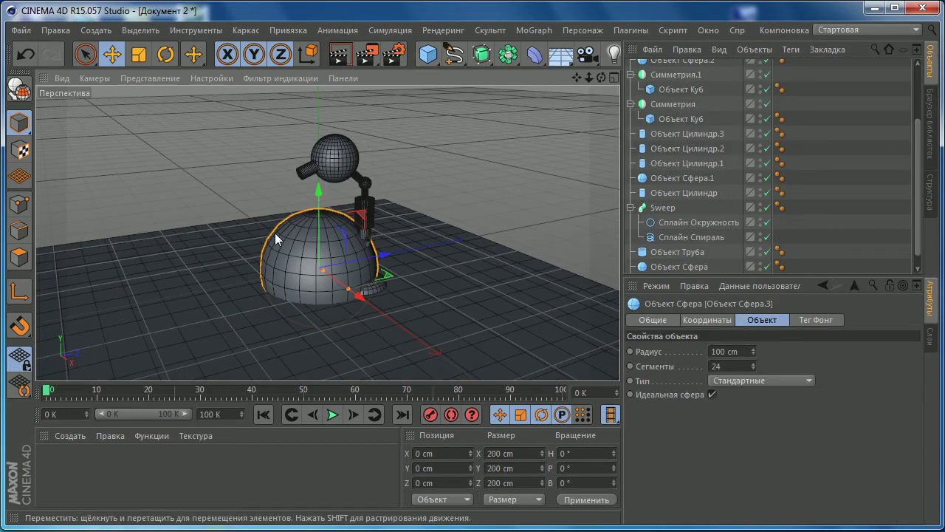
- Give the sphere 35 segments and scale it down to about 81.4 cm across
{"action": "left_click", "coordinate": [715, 367]}
{"action": "type", "text": "35"}
{"action": "key", "text": "Return"}
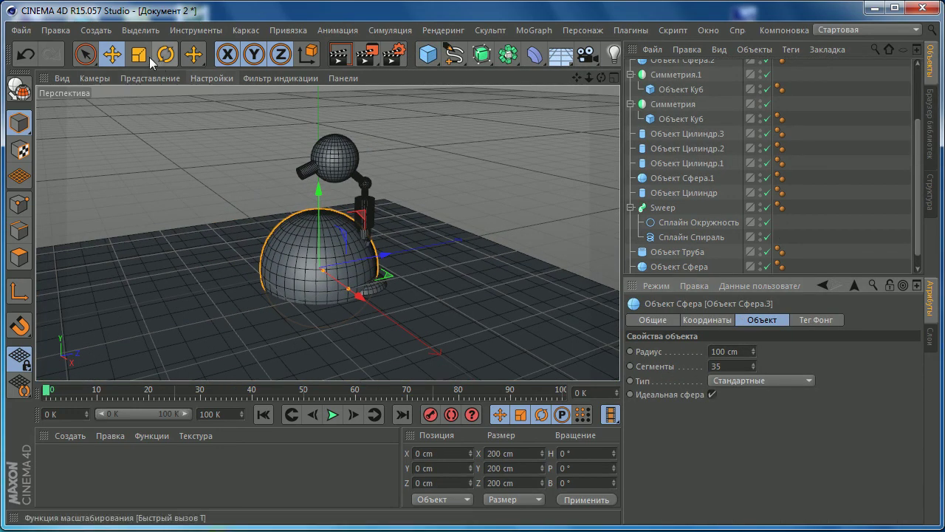
{"action": "middle_click", "coordinate": [461, 252]}
{"action": "scroll", "coordinate": [275, 296], "scroll_direction": "down", "scroll_amount": 2}
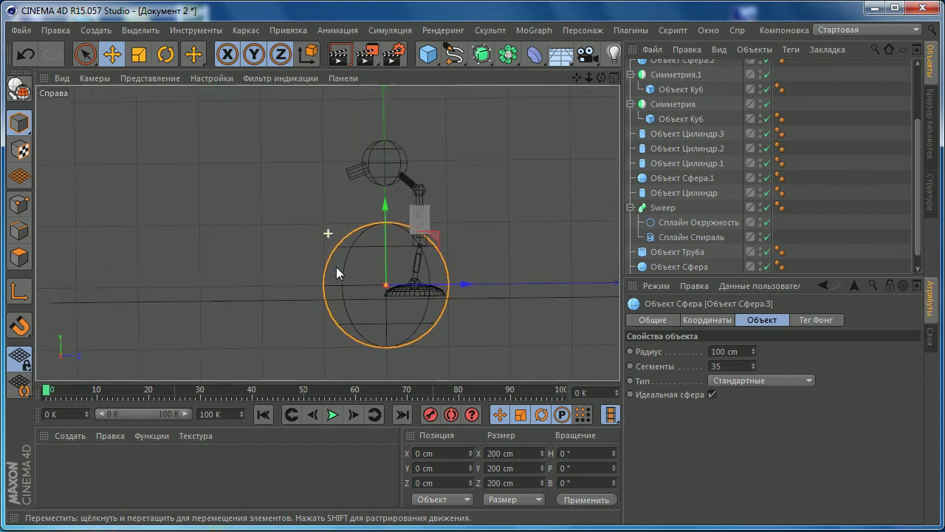
{"action": "left_click", "coordinate": [138, 53]}
{"action": "left_click_drag", "start_coordinate": [542, 146], "coordinate": [190, 217]}
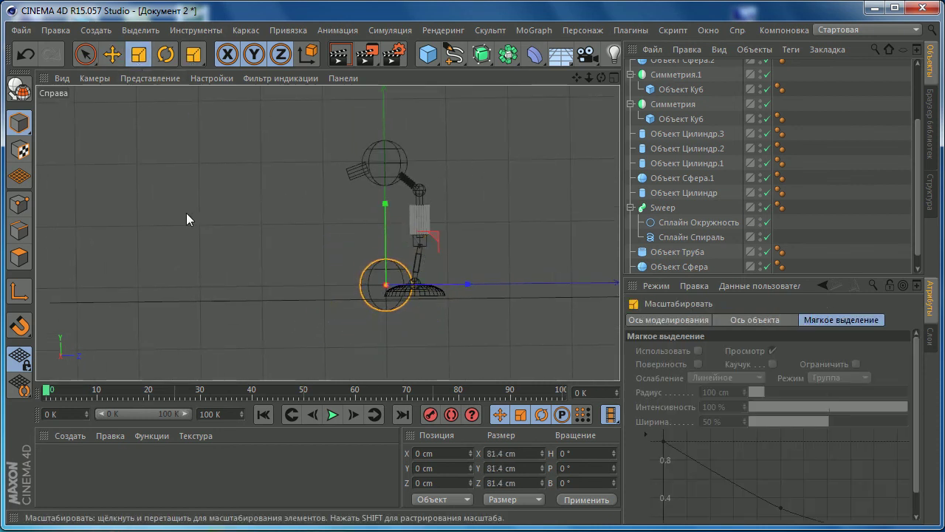
- Move the sphere to Z -278.8 cm and tilt the head's tube from 70° to 60°
{"action": "left_click", "coordinate": [112, 54]}
{"action": "mouse_move", "coordinate": [465, 284]}
{"action": "left_mouse_down"}
{"action": "mouse_move", "coordinate": [330, 285]}
{"action": "mouse_move", "coordinate": [247, 253]}
{"action": "left_mouse_up"}
{"action": "left_click", "coordinate": [384, 173]}
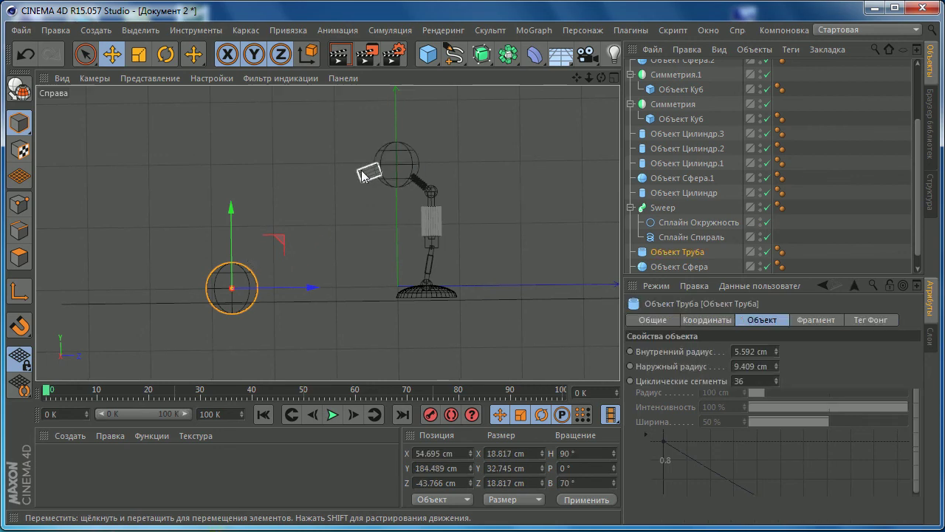
{"action": "scroll", "coordinate": [370, 178], "scroll_direction": "up", "scroll_amount": 3}
{"action": "scroll", "coordinate": [369, 178], "scroll_direction": "up", "scroll_amount": 2}
{"action": "left_click", "coordinate": [167, 55]}
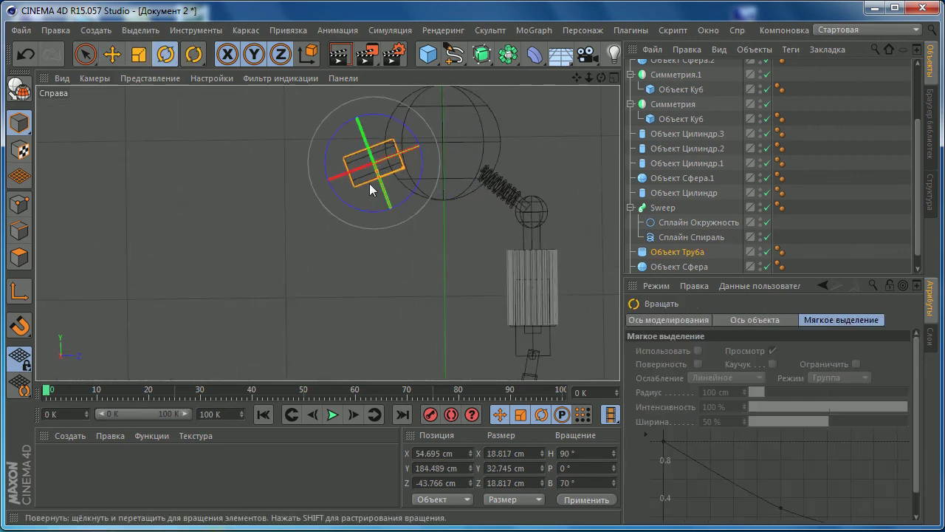
{"action": "left_click_drag", "start_coordinate": [419, 182], "coordinate": [416, 169]}
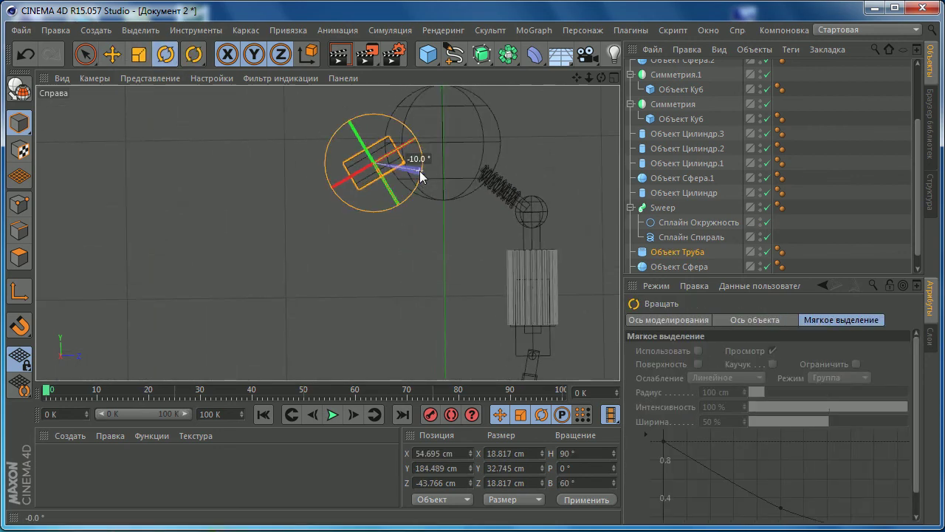
{"action": "left_click", "coordinate": [111, 54]}
{"action": "mouse_move", "coordinate": [431, 233]}
{"action": "left_mouse_down"}
{"action": "mouse_move", "coordinate": [427, 252]}
{"action": "mouse_move", "coordinate": [423, 245]}
{"action": "left_mouse_up"}
{"action": "scroll", "coordinate": [328, 276], "scroll_direction": "down", "scroll_amount": 3}
{"action": "scroll", "coordinate": [281, 304], "scroll_direction": "up", "scroll_amount": 2}
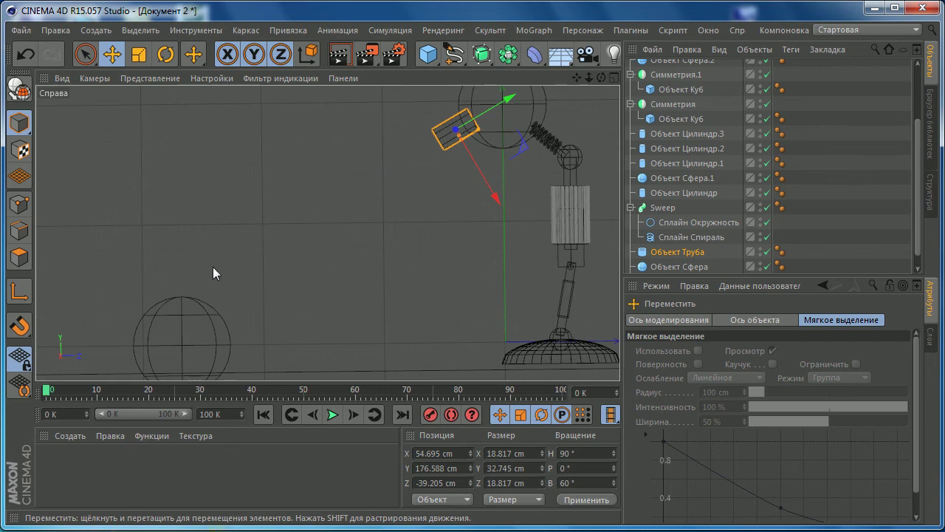
- Move the small sphere farther from the lamp, to about Z -363.5 cm and Y 3.675 cm
{"action": "left_click", "coordinate": [183, 323]}
{"action": "middle_click_drag", "start_coordinate": [185, 325], "coordinate": [229, 307], "text": "alt"}
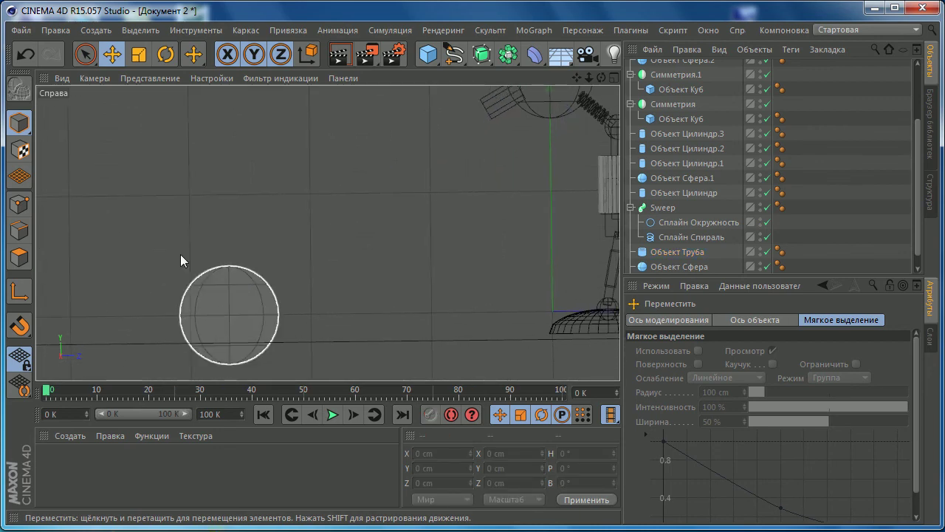
{"action": "left_click", "coordinate": [249, 319]}
{"action": "key", "text": "t"}
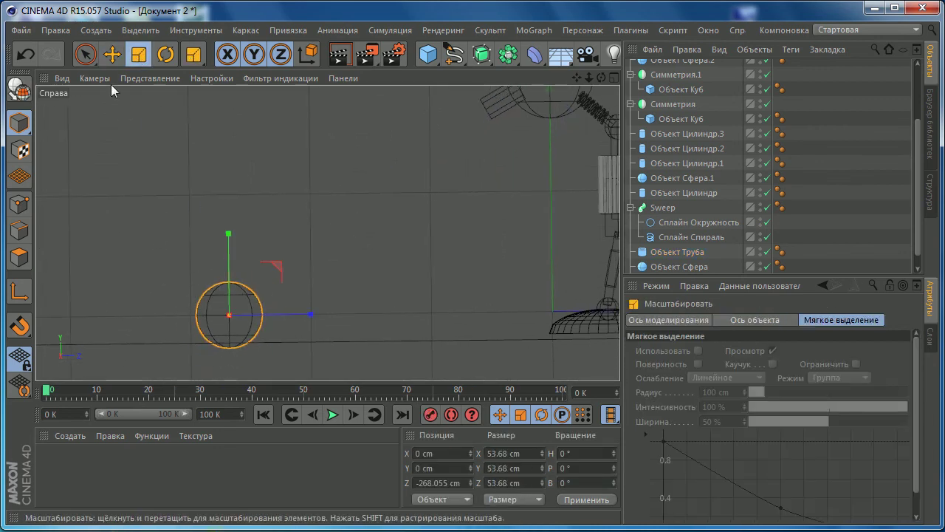
{"action": "left_click", "coordinate": [112, 54]}
{"action": "left_click_drag", "start_coordinate": [290, 315], "coordinate": [193, 315]}
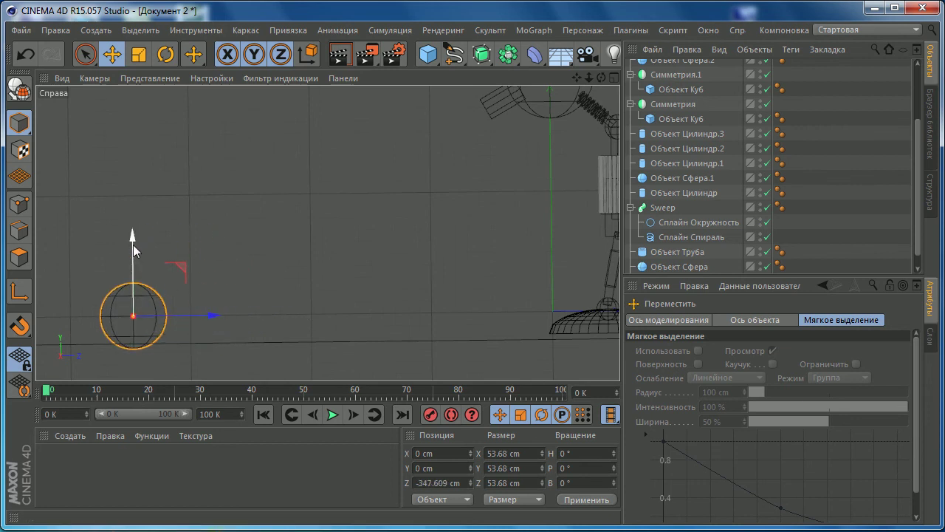
{"action": "left_click_drag", "start_coordinate": [133, 250], "coordinate": [133, 238]}
{"action": "left_click_drag", "start_coordinate": [205, 309], "coordinate": [190, 310]}
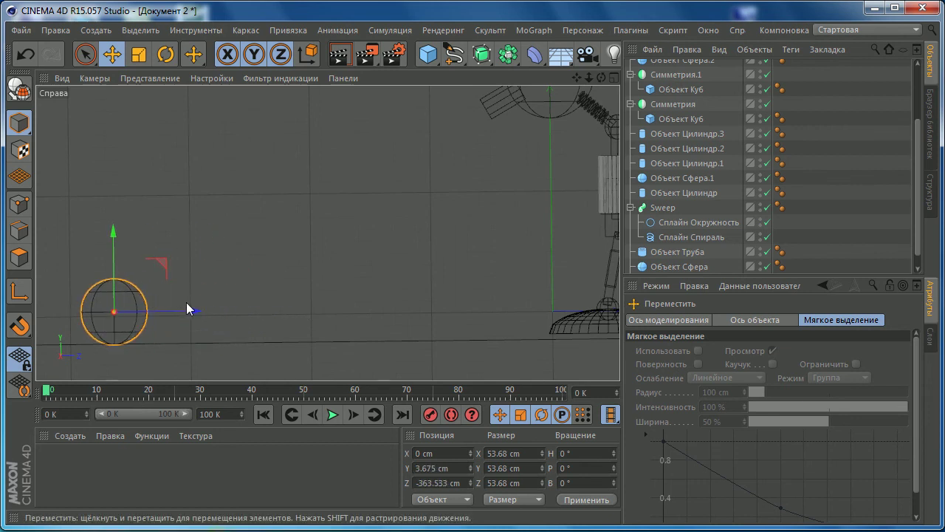
{"action": "scroll", "coordinate": [186, 304], "scroll_direction": "down", "scroll_amount": 3}
{"action": "scroll", "coordinate": [189, 305], "scroll_direction": "down", "scroll_amount": 1}
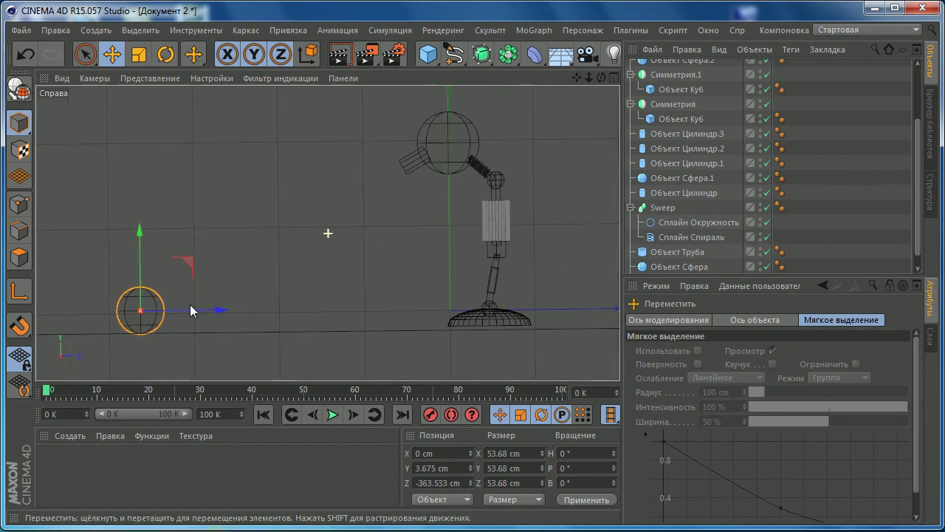
- Maximise the Perspective viewport from the four-view layout
{"action": "middle_click", "coordinate": [237, 290]}
{"action": "middle_click", "coordinate": [196, 222]}
{"action": "scroll", "coordinate": [212, 222], "scroll_direction": "down", "scroll_amount": 2}
{"action": "scroll", "coordinate": [232, 248], "scroll_direction": "up", "scroll_amount": 3}
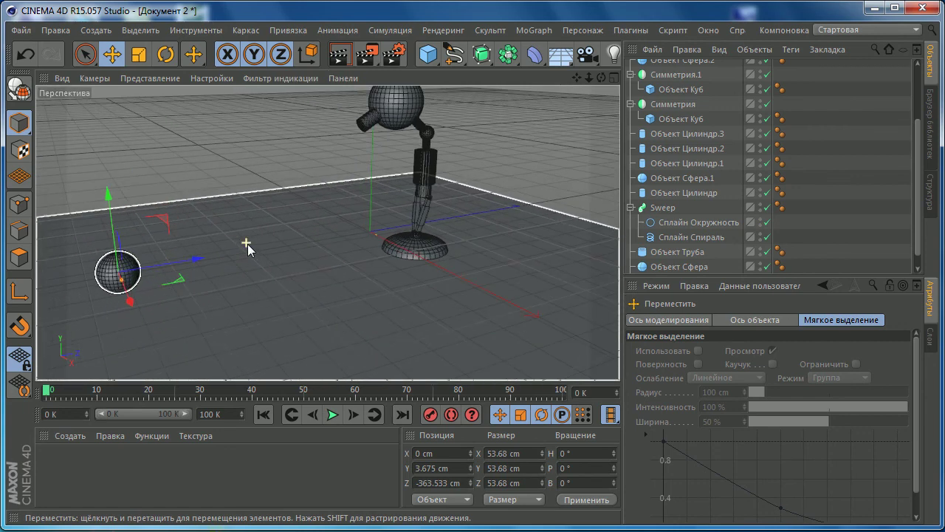
- Orbit the Perspective camera in close to the lamp's base from a low angle
{"action": "left_click_drag", "start_coordinate": [264, 232], "coordinate": [240, 263], "text": "alt"}
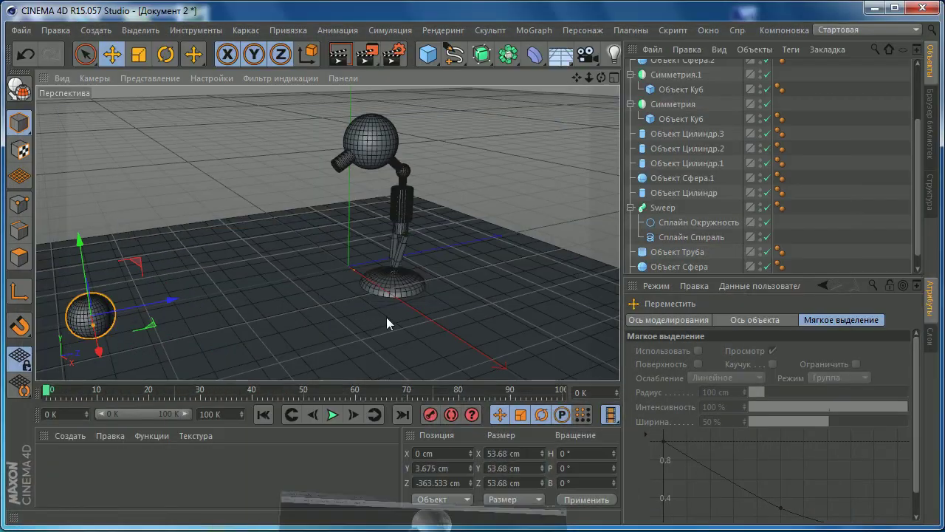
{"action": "scroll", "coordinate": [405, 264], "scroll_direction": "up", "scroll_amount": 3}
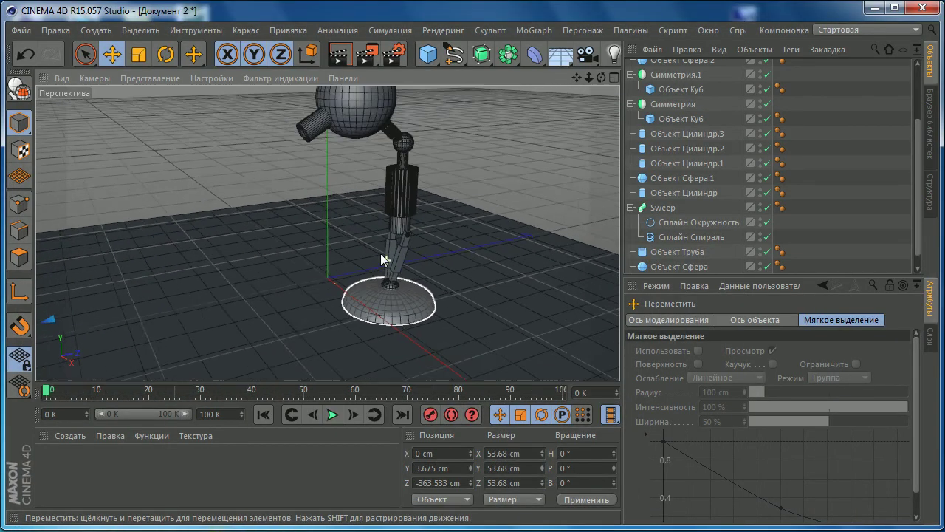
{"action": "scroll", "coordinate": [381, 254], "scroll_direction": "down", "scroll_amount": 5}
{"action": "scroll", "coordinate": [219, 259], "scroll_direction": "up", "scroll_amount": 2}
{"action": "mouse_move", "coordinate": [253, 247]}
{"action": "left_mouse_down", "text": "alt"}
{"action": "mouse_move", "coordinate": [245, 218]}
{"action": "mouse_move", "coordinate": [220, 213]}
{"action": "left_mouse_up", "text": "alt"}
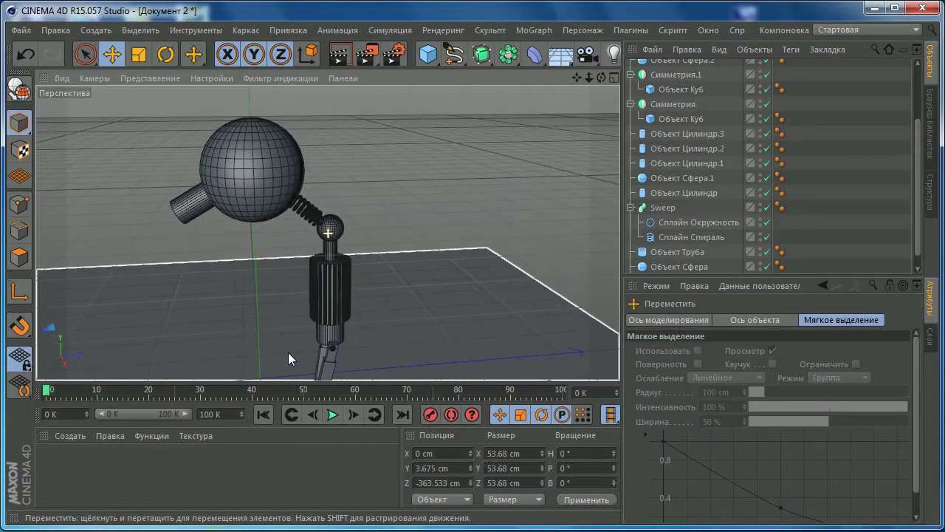
- Pull the Cinema 4D camera back to show the whole lamp scene
{"action": "mouse_move", "coordinate": [288, 352]}
{"action": "left_mouse_down", "text": "alt"}
{"action": "mouse_move", "coordinate": [327, 283]}
{"action": "mouse_move", "coordinate": [379, 272]}
{"action": "mouse_move", "coordinate": [373, 305]}
{"action": "mouse_move", "coordinate": [293, 332]}
{"action": "mouse_move", "coordinate": [322, 293]}
{"action": "mouse_move", "coordinate": [236, 315]}
{"action": "left_mouse_up", "text": "alt"}
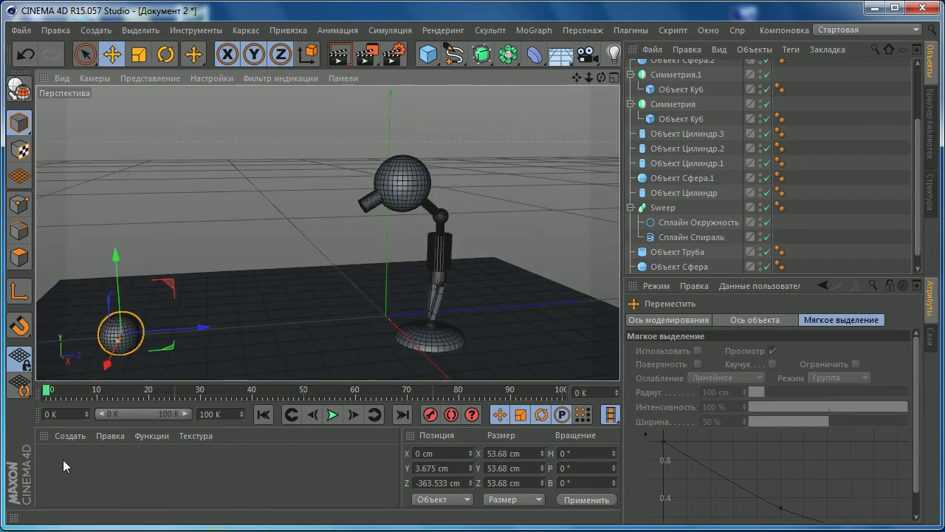
- Add a blank material, paste three copied metallic materials, and select the plain one
{"action": "double_click", "coordinate": [58, 461]}
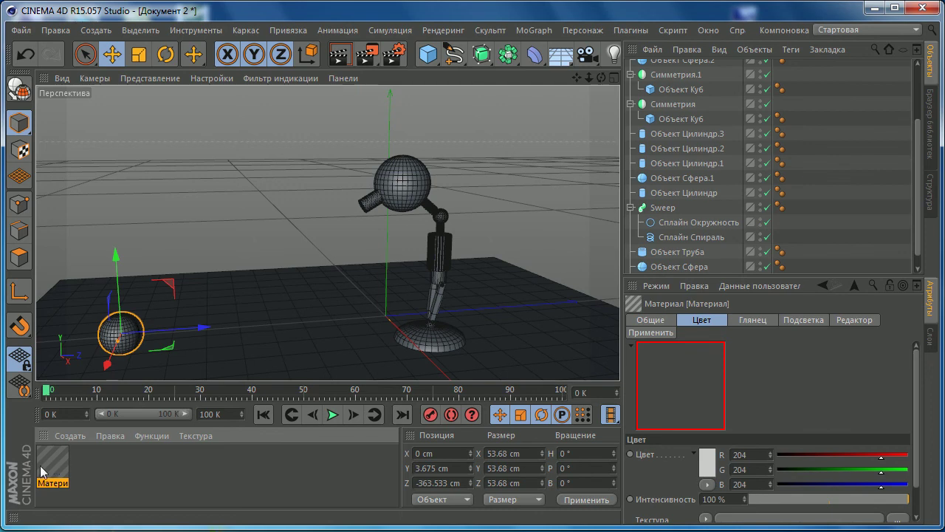
{"action": "left_click", "coordinate": [152, 472]}
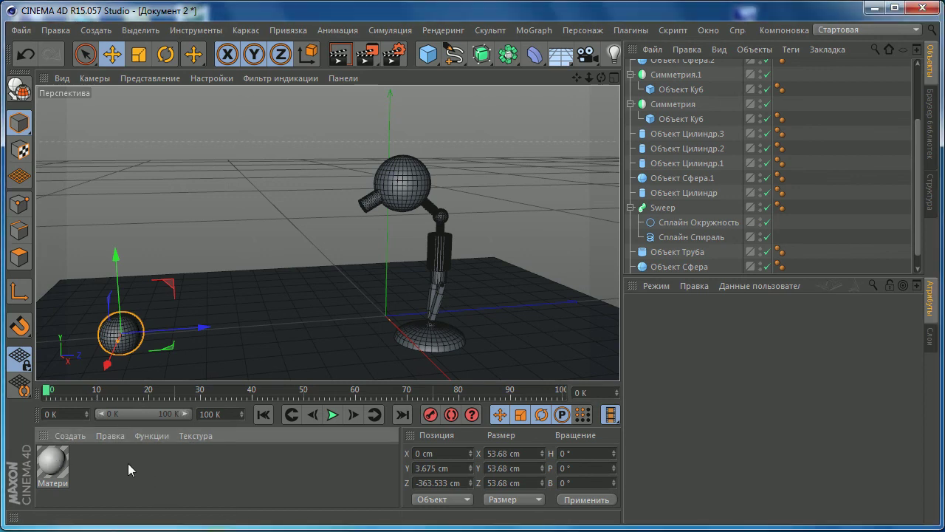
{"action": "key", "text": "ctrl+v"}
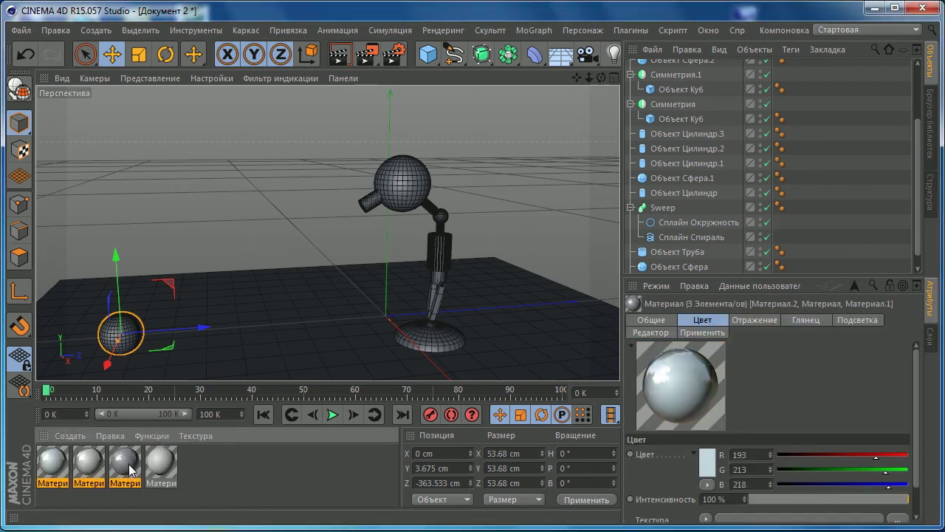
{"action": "left_click", "coordinate": [193, 463]}
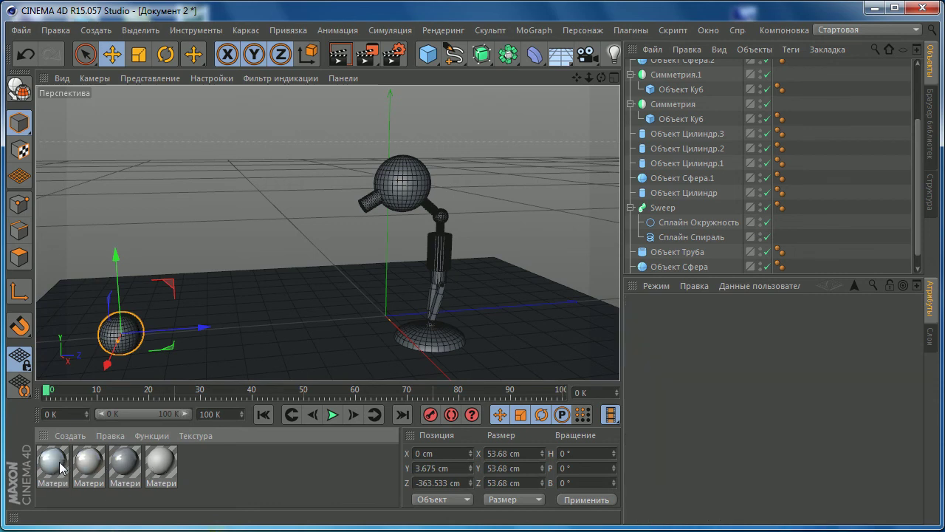
{"action": "left_click", "coordinate": [157, 473]}
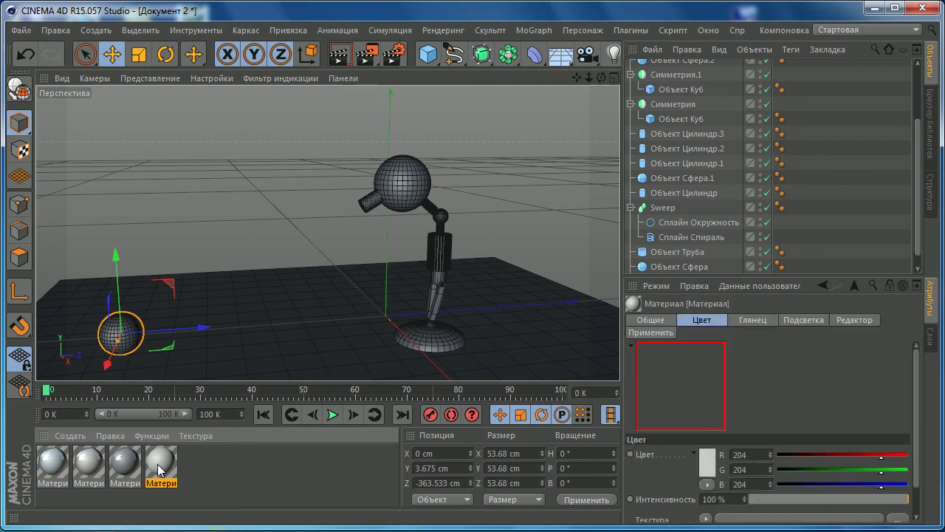
- Open the new plain material beside the first metallic material to compare their colour values
{"action": "double_click", "coordinate": [59, 466]}
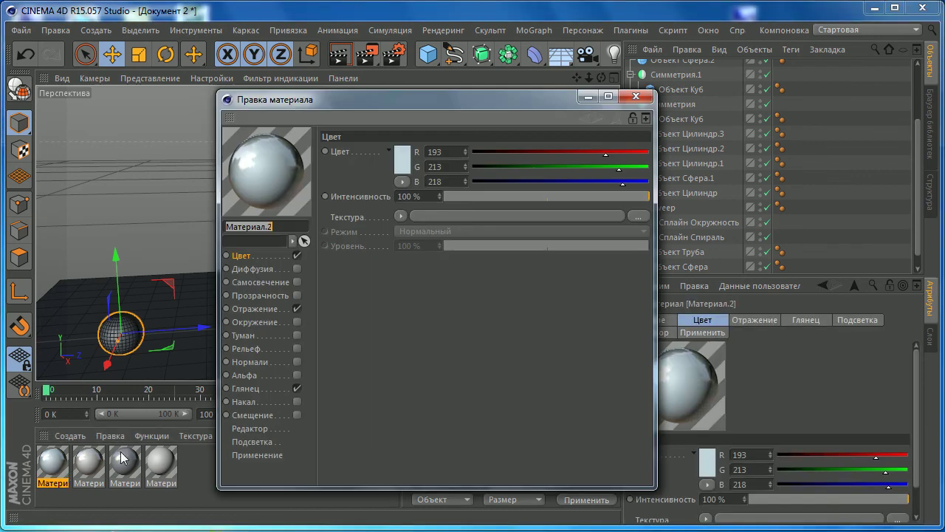
{"action": "left_click_drag", "start_coordinate": [369, 99], "coordinate": [204, 129]}
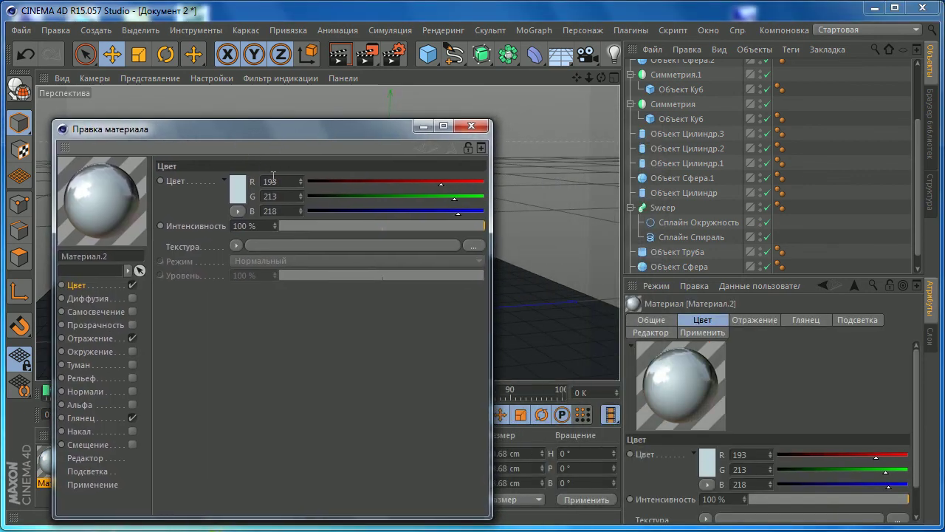
{"action": "left_click", "coordinate": [263, 181]}
{"action": "left_click_drag", "start_coordinate": [398, 136], "coordinate": [655, 108]}
{"action": "double_click", "coordinate": [187, 459]}
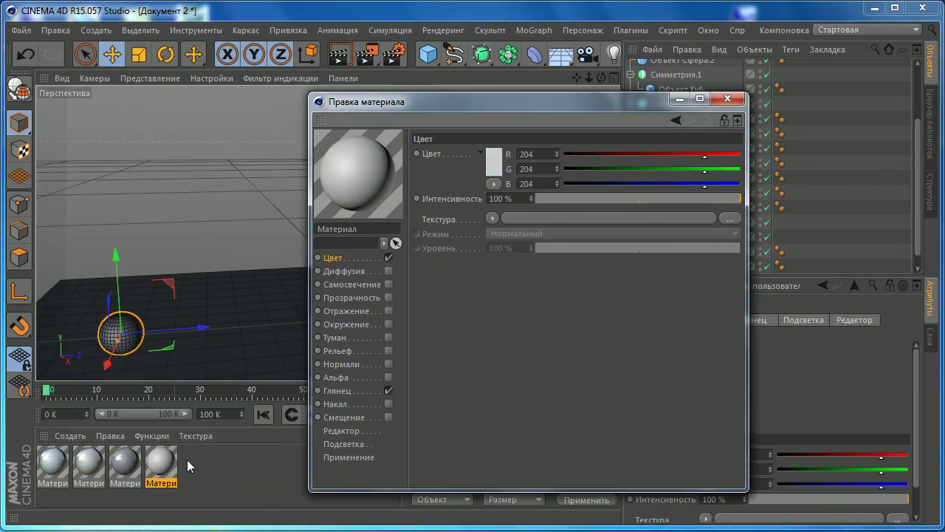
{"action": "left_click_drag", "start_coordinate": [547, 102], "coordinate": [593, 104]}
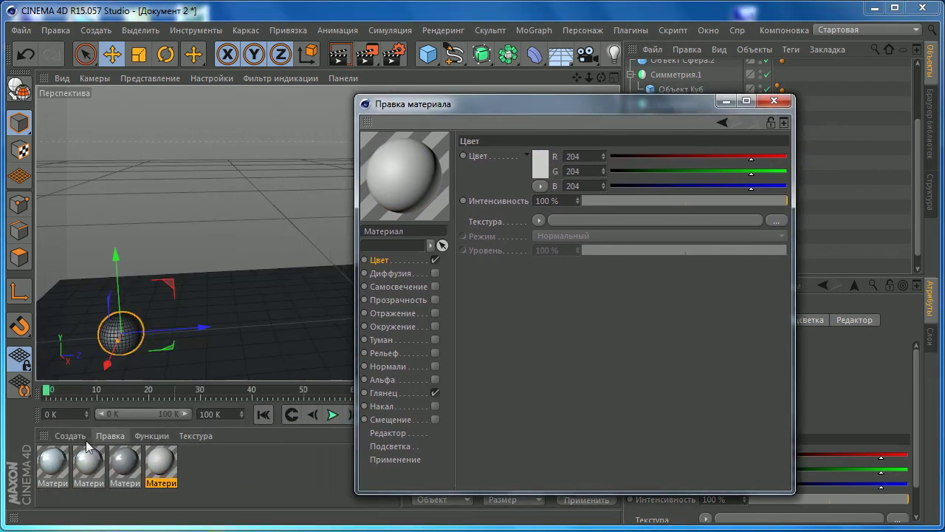
{"action": "left_click", "coordinate": [64, 465]}
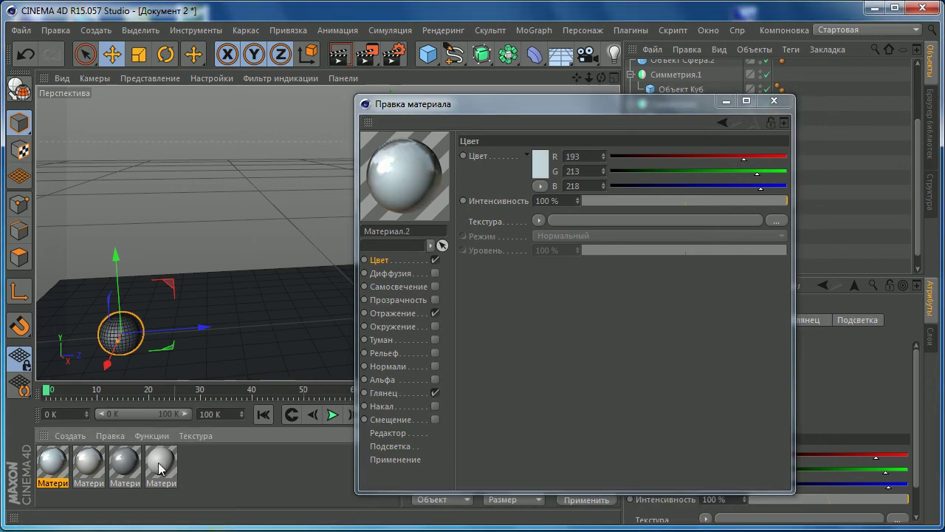
{"action": "left_click", "coordinate": [161, 467]}
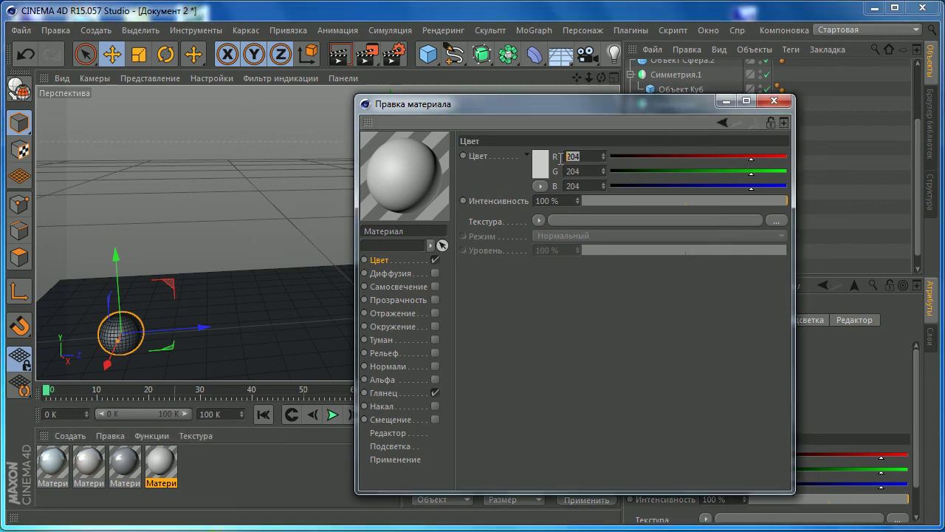
- Set the new material's colour to RGB 193/213/218
{"action": "left_click", "coordinate": [568, 156]}
{"action": "type", "text": "193"}
{"action": "key", "text": "Tab"}
{"action": "type", "text": "21"}
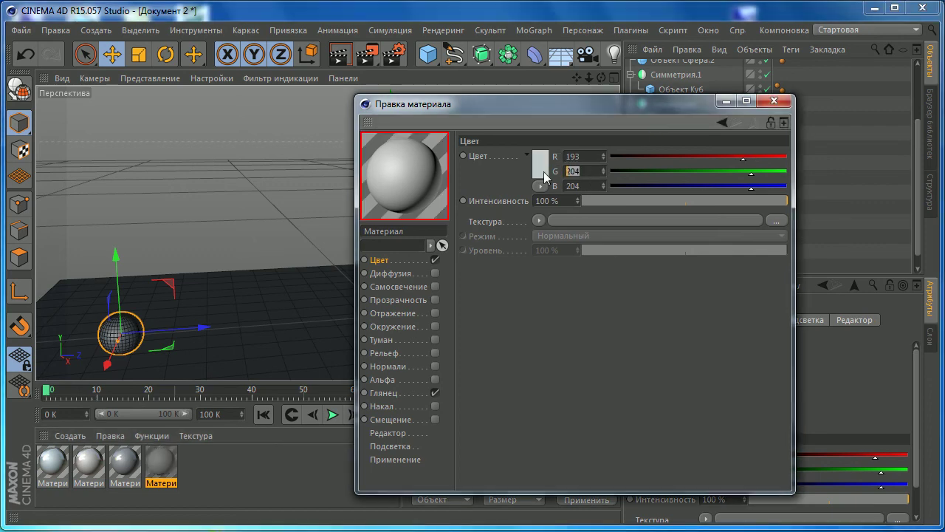
{"action": "type", "text": "3"}
{"action": "key", "text": "Tab"}
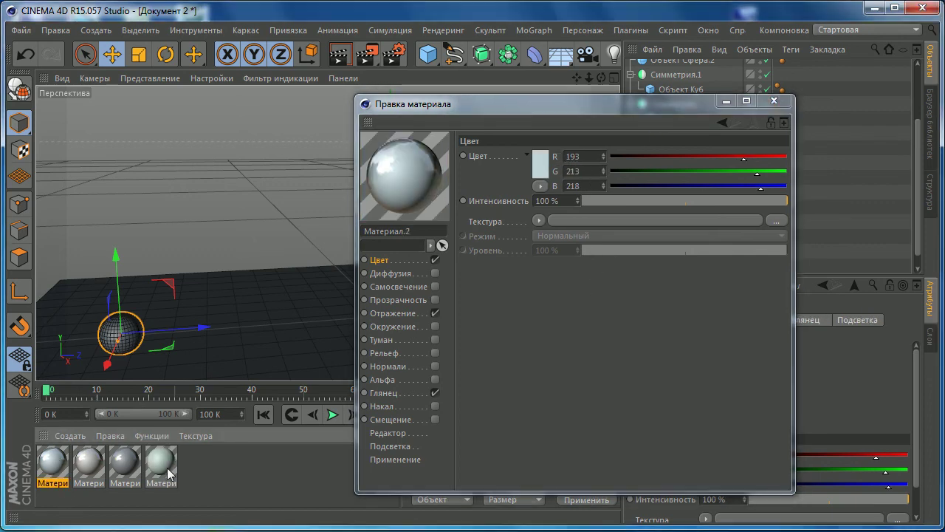
{"action": "type", "text": "2"}
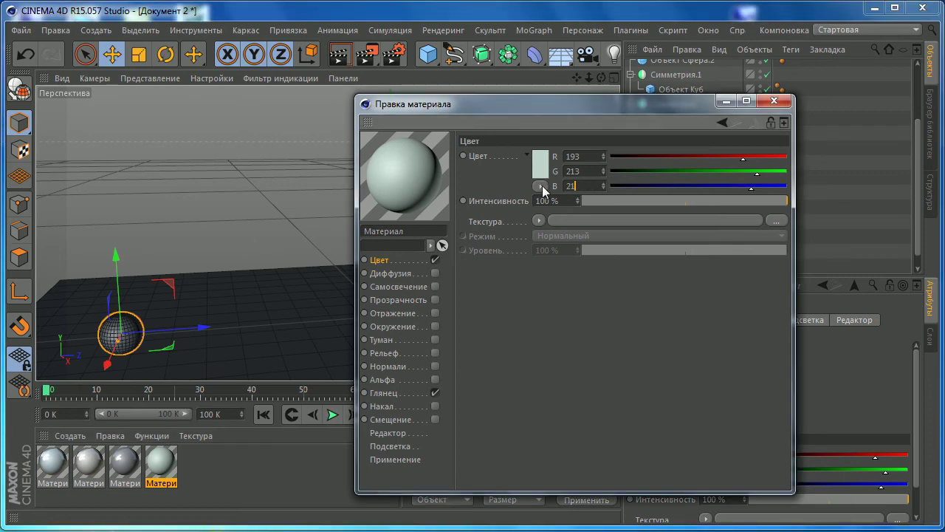
{"action": "key", "text": "Tab"}
- Enable reflection on the material and load Fresnel as its reflection texture
{"action": "left_click", "coordinate": [392, 313]}
{"action": "left_click", "coordinate": [435, 312]}
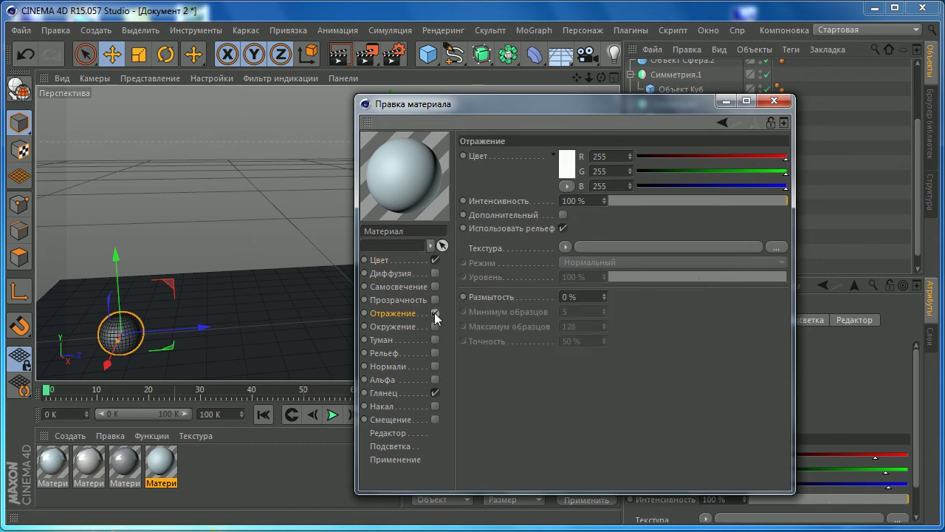
{"action": "left_click", "coordinate": [384, 393]}
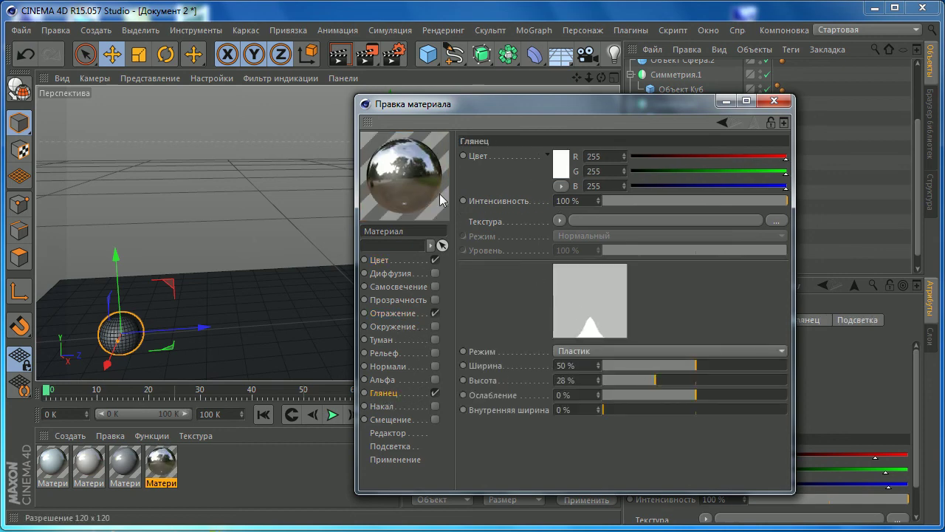
{"action": "left_click", "coordinate": [403, 313]}
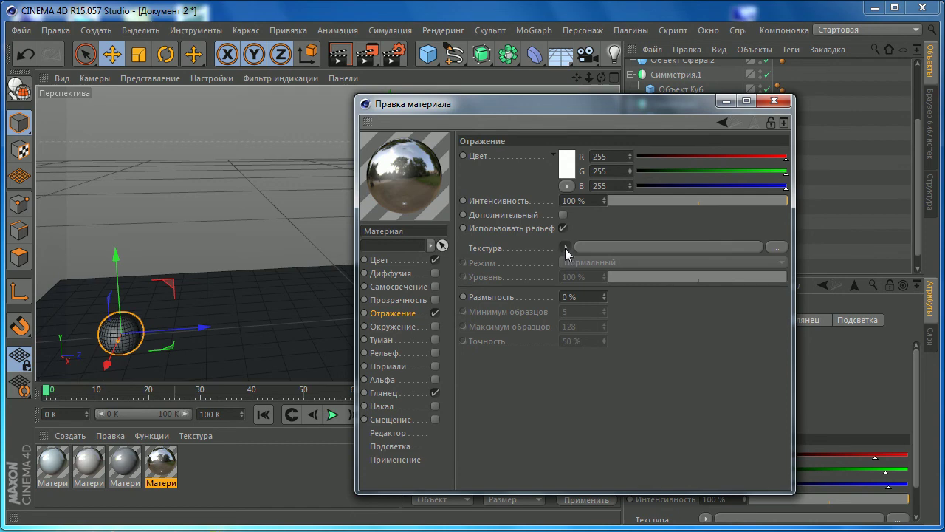
{"action": "left_click", "coordinate": [566, 247]}
{"action": "left_click", "coordinate": [597, 393]}
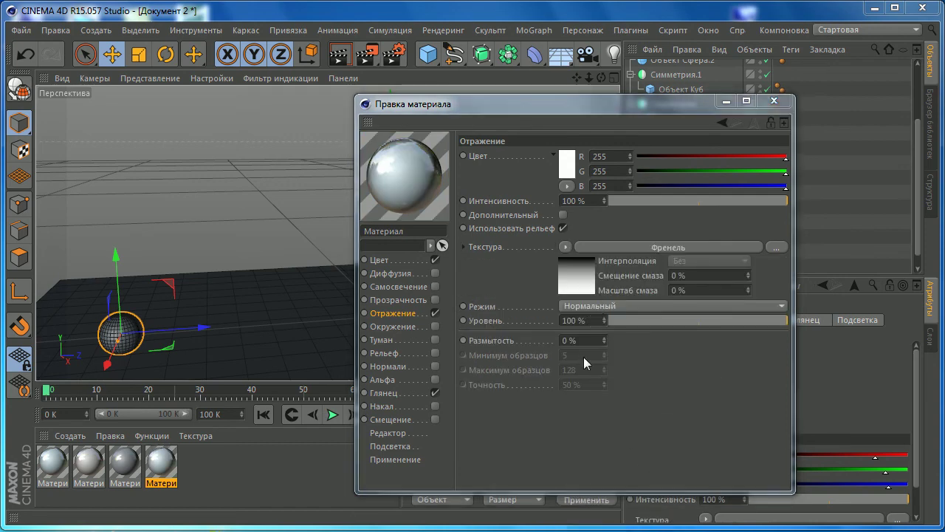
- Set reflection blur to 5% with 35 minimum and 250 maximum samples
{"action": "left_click", "coordinate": [571, 341]}
{"action": "type", "text": "5"}
{"action": "key", "text": "Return"}
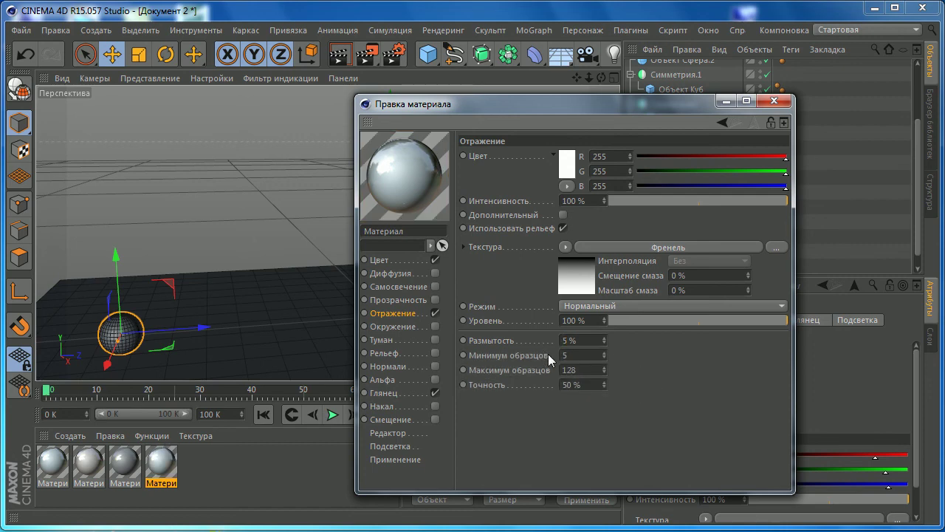
{"action": "left_click", "coordinate": [573, 356]}
{"action": "type", "text": "35"}
{"action": "key", "text": "Return"}
{"action": "key", "text": "BackSpace"}
{"action": "type", "text": "150"}
{"action": "key", "text": "Return"}
- Close the Material Editor and orbit the view in on the lamp's stand, spring and head
{"action": "left_click", "coordinate": [774, 101]}
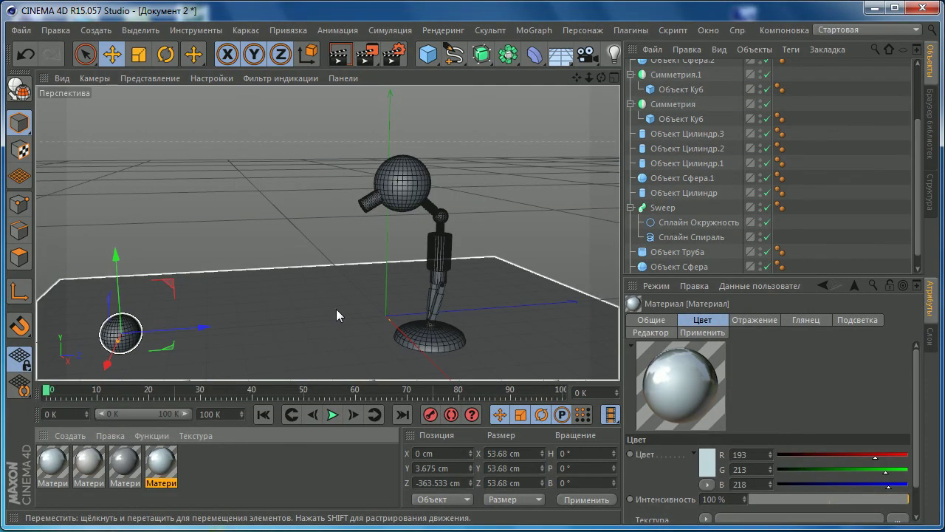
{"action": "scroll", "coordinate": [337, 288], "scroll_direction": "up", "scroll_amount": 3}
{"action": "mouse_move", "coordinate": [338, 287]}
{"action": "left_mouse_down", "text": "alt"}
{"action": "mouse_move", "coordinate": [407, 288]}
{"action": "mouse_move", "coordinate": [351, 299]}
{"action": "left_mouse_up", "text": "alt"}
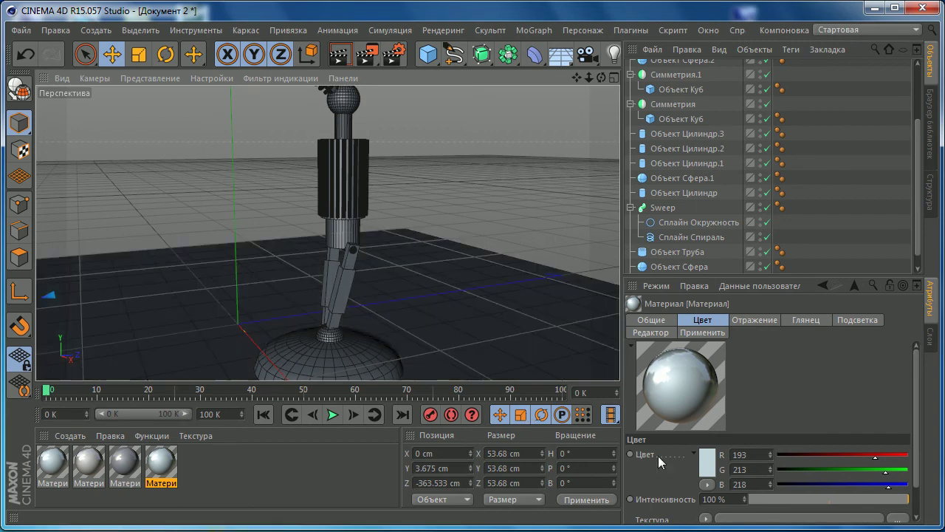
{"action": "left_click", "coordinate": [395, 353]}
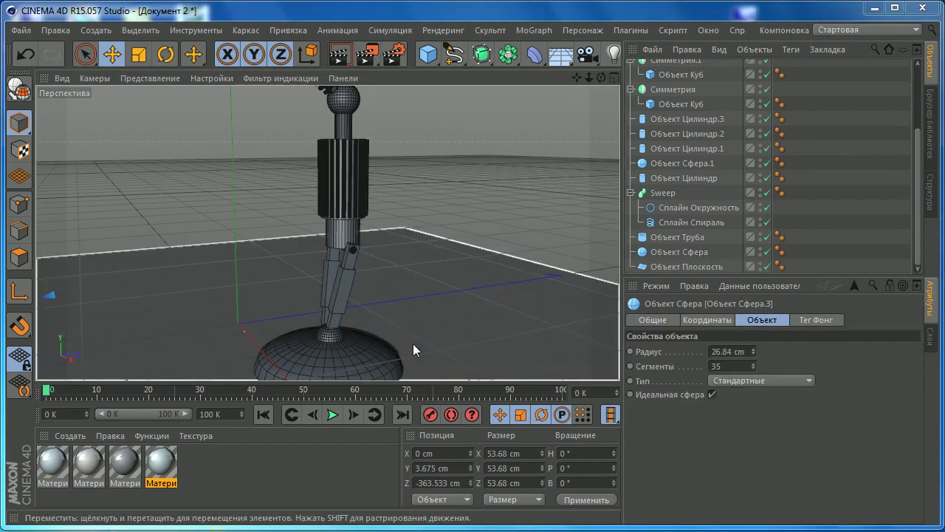
{"action": "mouse_move", "coordinate": [381, 258]}
{"action": "left_mouse_down", "text": "alt"}
{"action": "mouse_move", "coordinate": [335, 263]}
{"action": "mouse_move", "coordinate": [326, 292]}
{"action": "mouse_move", "coordinate": [326, 273]}
{"action": "left_mouse_up", "text": "alt"}
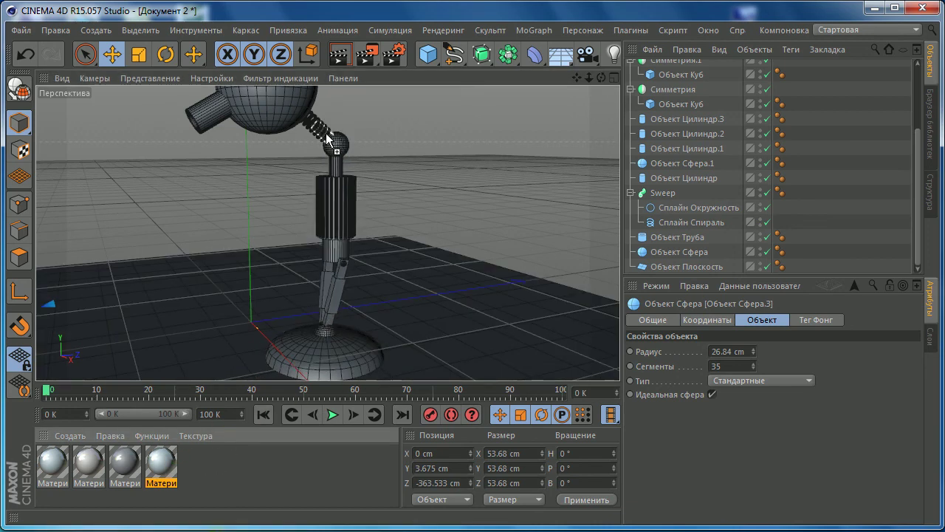
- Apply the light material to the spring's inner cylinder
{"action": "left_click_drag", "start_coordinate": [325, 133], "coordinate": [324, 135]}
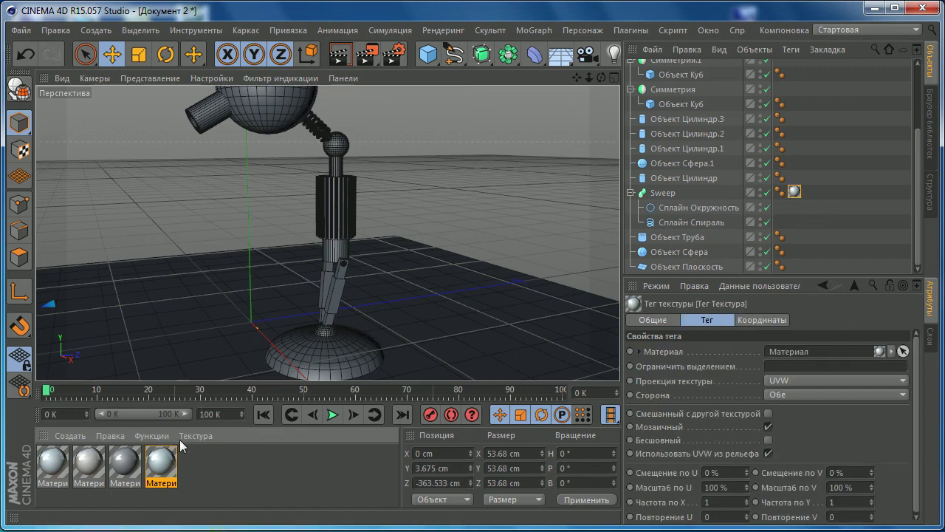
{"action": "left_click_drag", "start_coordinate": [161, 467], "coordinate": [317, 131]}
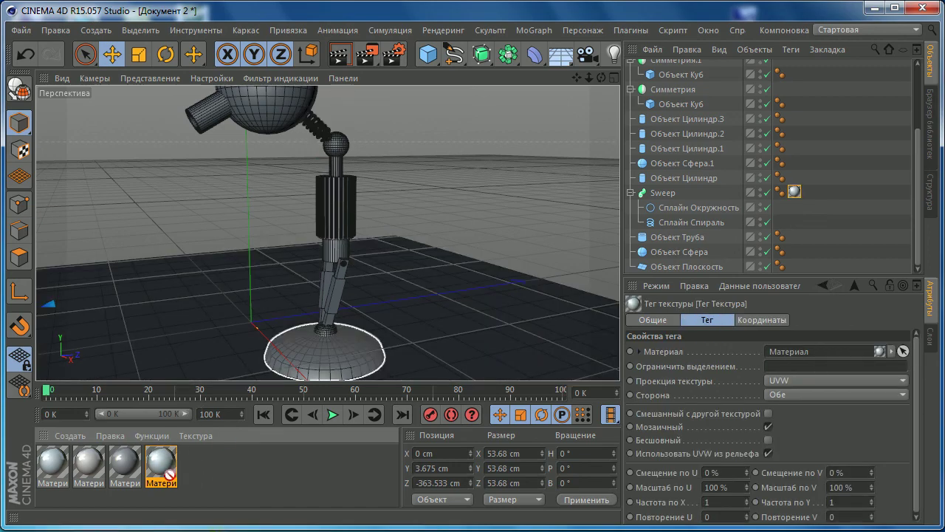
{"action": "scroll", "coordinate": [302, 146], "scroll_direction": "up", "scroll_amount": 3}
{"action": "scroll", "coordinate": [261, 261], "scroll_direction": "up", "scroll_amount": 3}
{"action": "scroll", "coordinate": [274, 266], "scroll_direction": "up", "scroll_amount": 2}
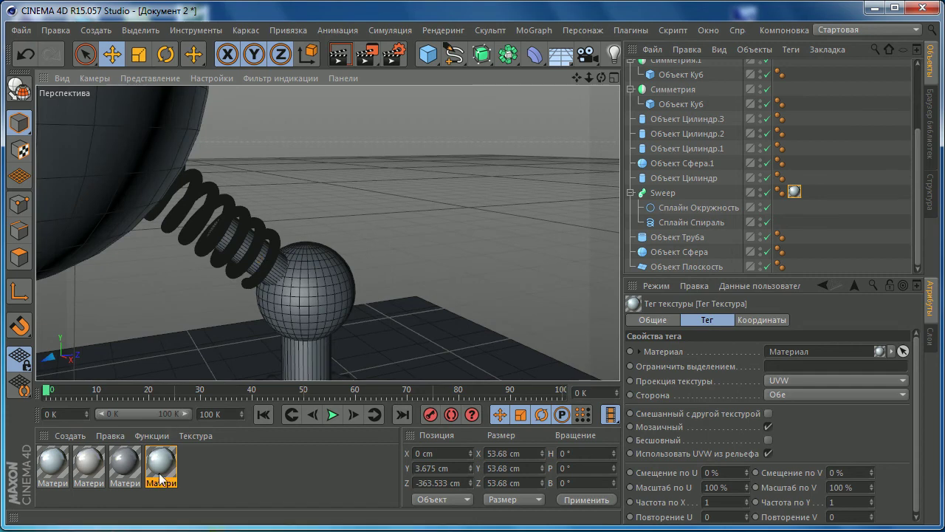
{"action": "left_click_drag", "start_coordinate": [273, 266], "coordinate": [262, 288]}
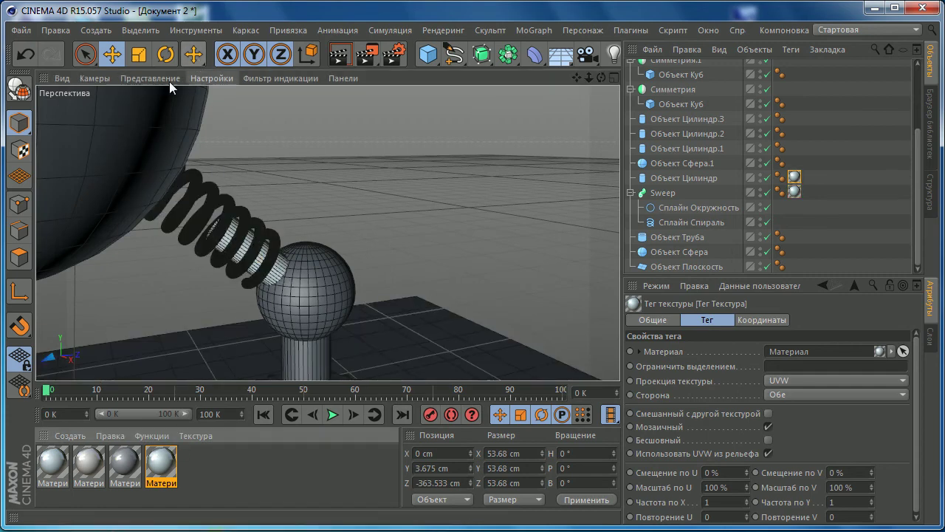
- Switch the viewport display to Gouraud shading without wireframe
{"action": "left_click", "coordinate": [142, 78]}
{"action": "left_click", "coordinate": [150, 98]}
{"action": "scroll", "coordinate": [243, 234], "scroll_direction": "down", "scroll_amount": 3}
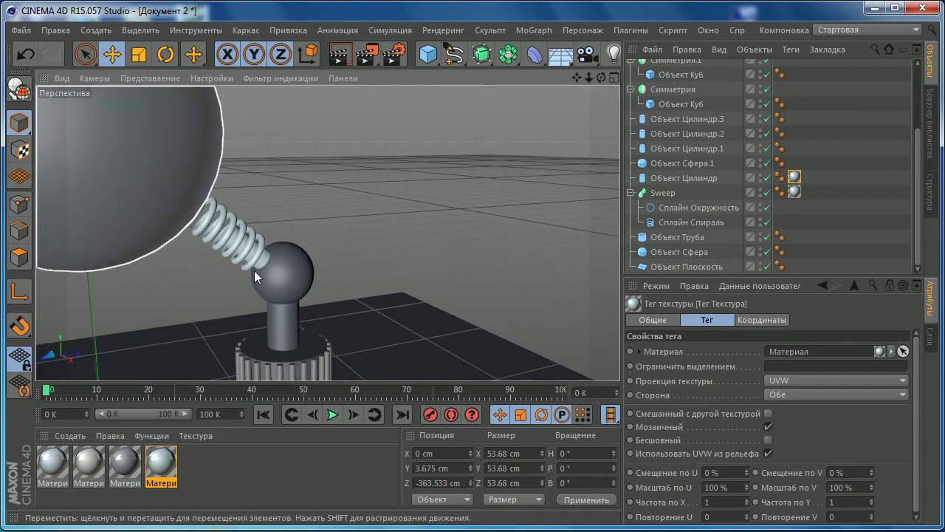
{"action": "scroll", "coordinate": [254, 271], "scroll_direction": "down", "scroll_amount": 2}
{"action": "scroll", "coordinate": [277, 290], "scroll_direction": "down", "scroll_amount": 1}
- Apply the light material to the joint sphere and the ribbed Объект Клон cylinder
{"action": "left_click_drag", "start_coordinate": [168, 464], "coordinate": [287, 254]}
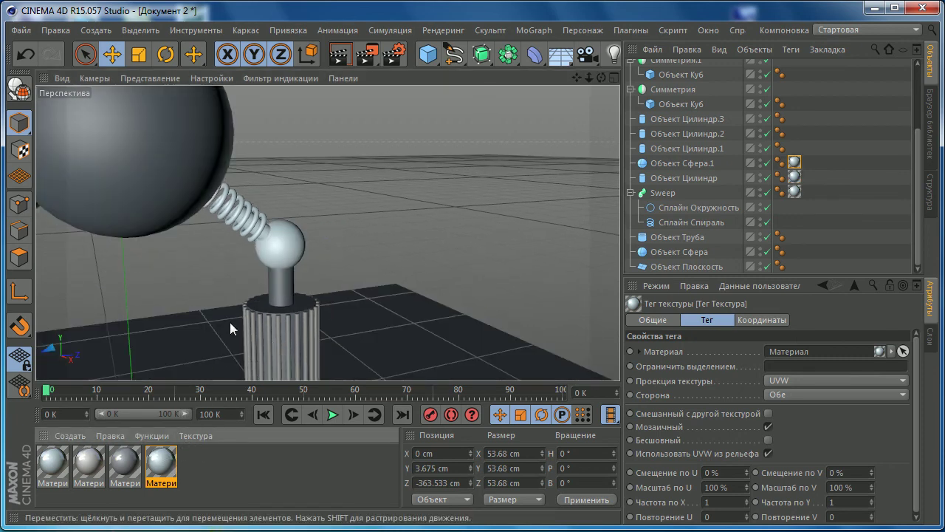
{"action": "mouse_move", "coordinate": [264, 313]}
{"action": "left_mouse_down", "text": "alt"}
{"action": "mouse_move", "coordinate": [280, 276]}
{"action": "mouse_move", "coordinate": [266, 295]}
{"action": "left_mouse_up", "text": "alt"}
{"action": "mouse_move", "coordinate": [161, 464]}
{"action": "left_mouse_down"}
{"action": "mouse_move", "coordinate": [276, 275]}
{"action": "mouse_move", "coordinate": [681, 272]}
{"action": "left_mouse_up"}
{"action": "scroll", "coordinate": [681, 185], "scroll_direction": "up", "scroll_amount": 5}
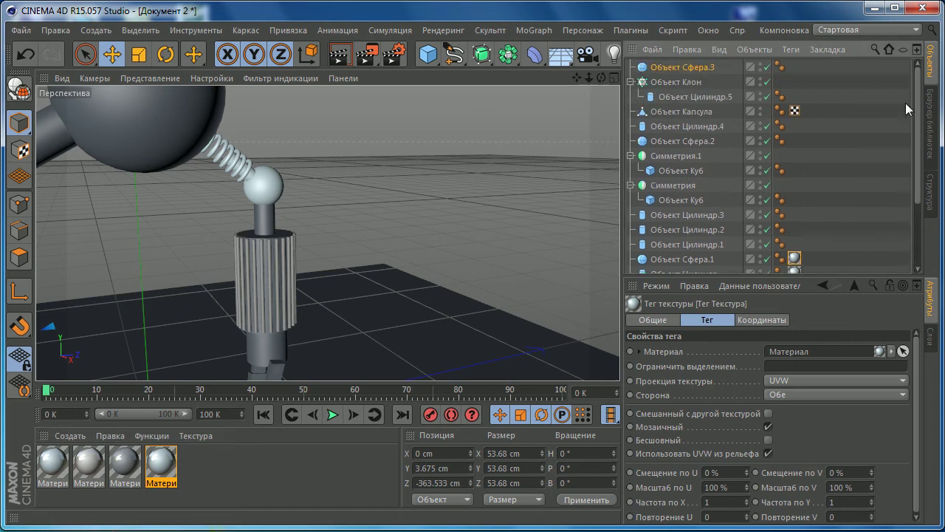
{"action": "left_click", "coordinate": [668, 82]}
{"action": "left_click_drag", "start_coordinate": [172, 467], "coordinate": [676, 82]}
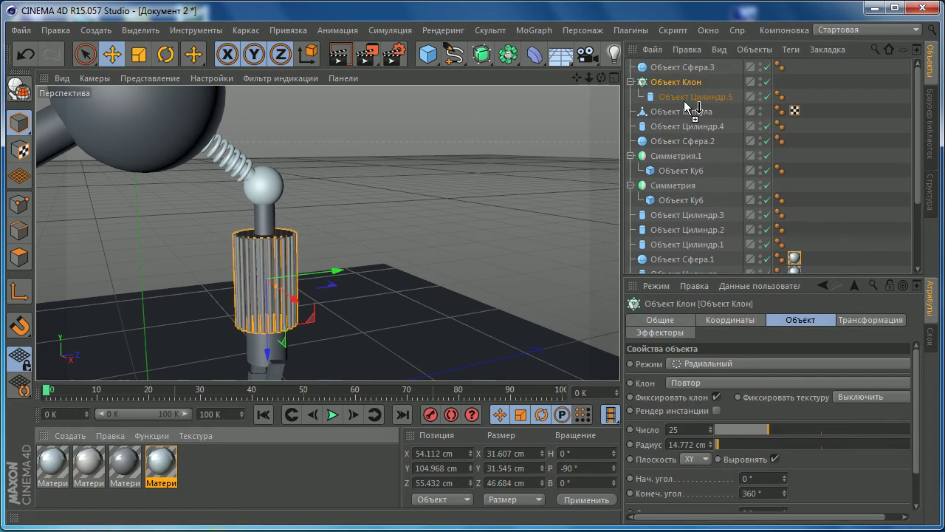
{"action": "scroll", "coordinate": [285, 235], "scroll_direction": "down", "scroll_amount": 2}
{"action": "scroll", "coordinate": [271, 236], "scroll_direction": "down", "scroll_amount": 2}
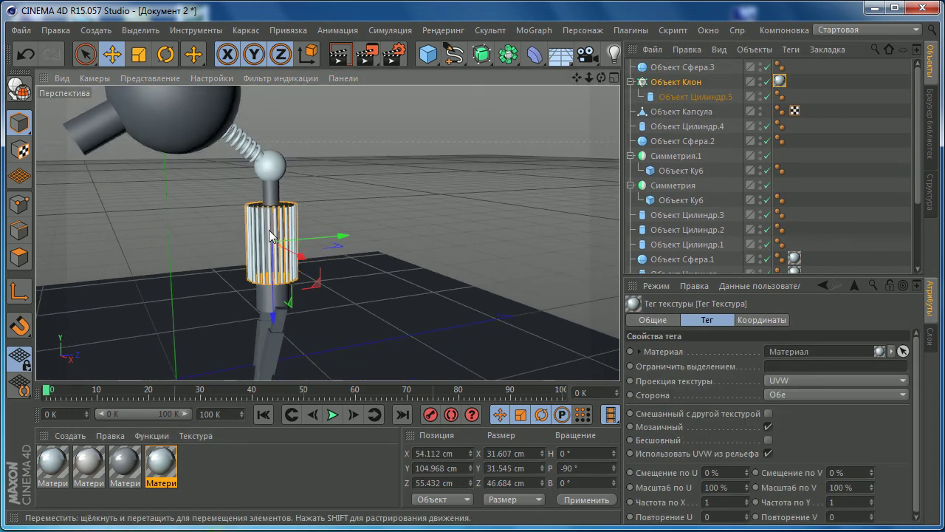
{"action": "middle_click_drag", "start_coordinate": [266, 288], "coordinate": [259, 211], "text": "alt"}
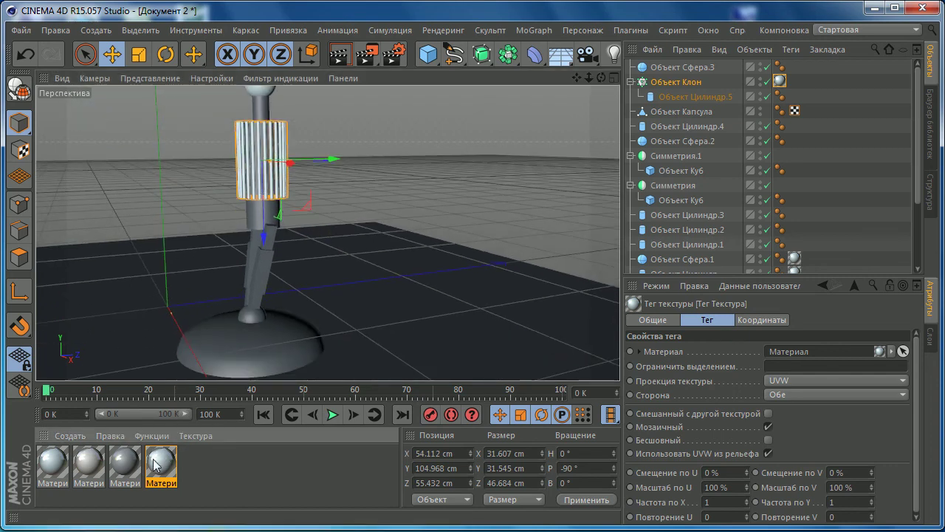
{"action": "left_click_drag", "start_coordinate": [161, 463], "coordinate": [251, 322]}
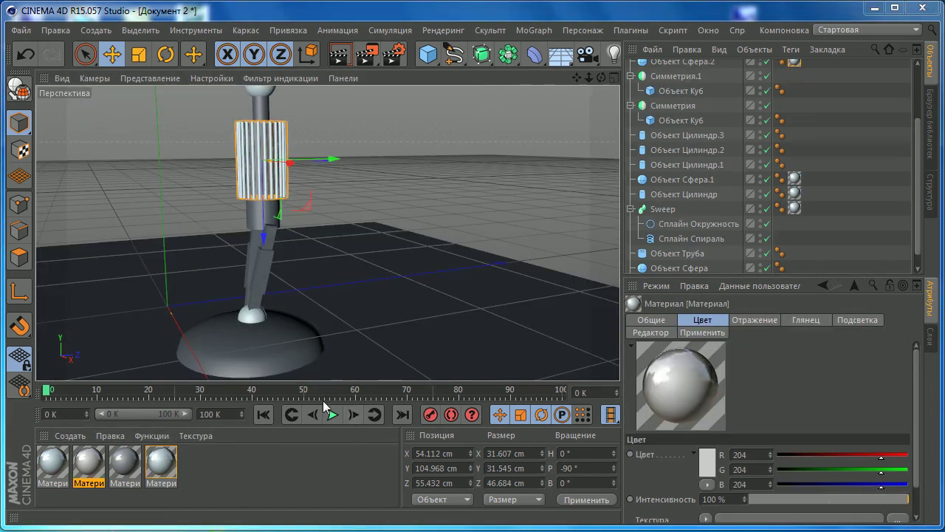
{"action": "left_click", "coordinate": [200, 465]}
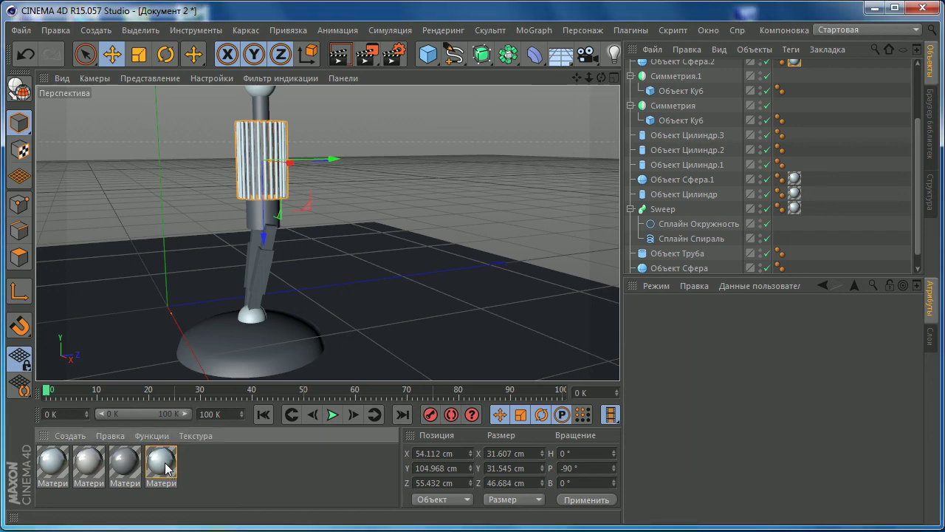
- Create a fifth material and set its colour to neutral grey 204/204/204
{"action": "double_click", "coordinate": [194, 466]}
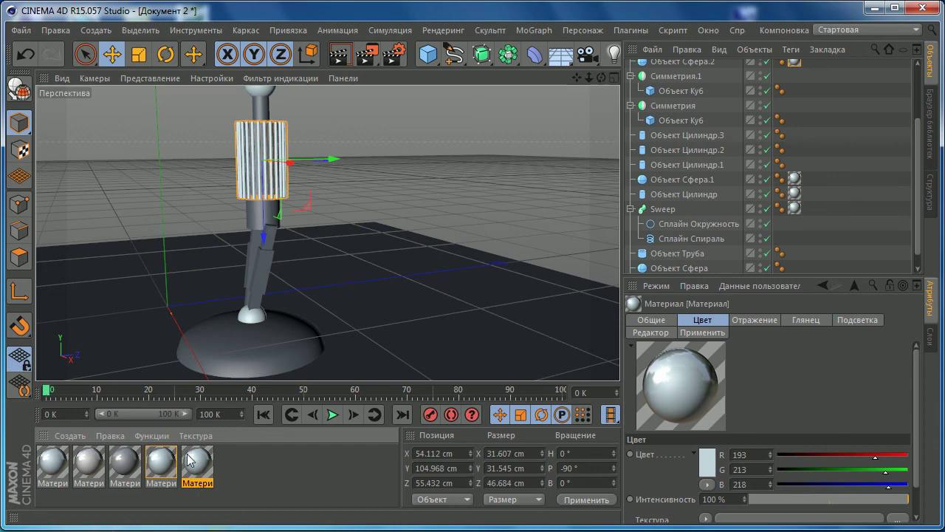
{"action": "double_click", "coordinate": [192, 461]}
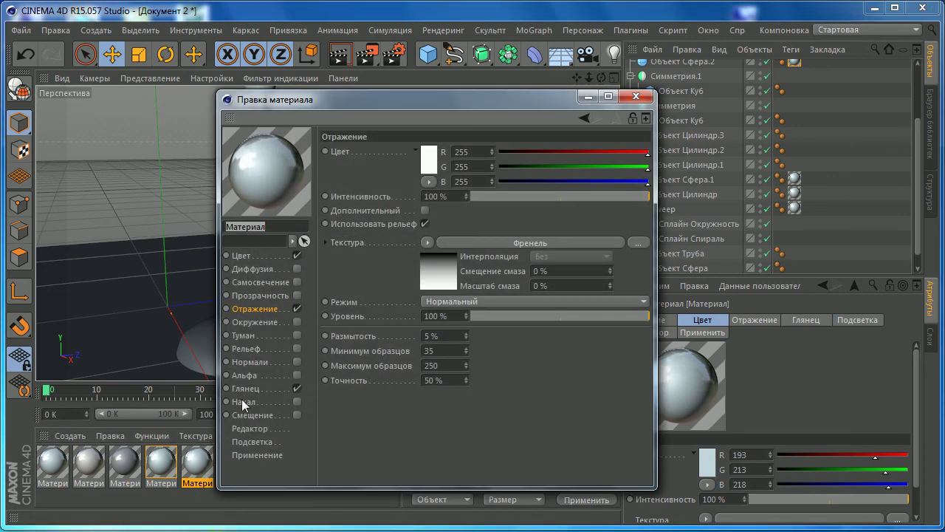
{"action": "left_click", "coordinate": [239, 256]}
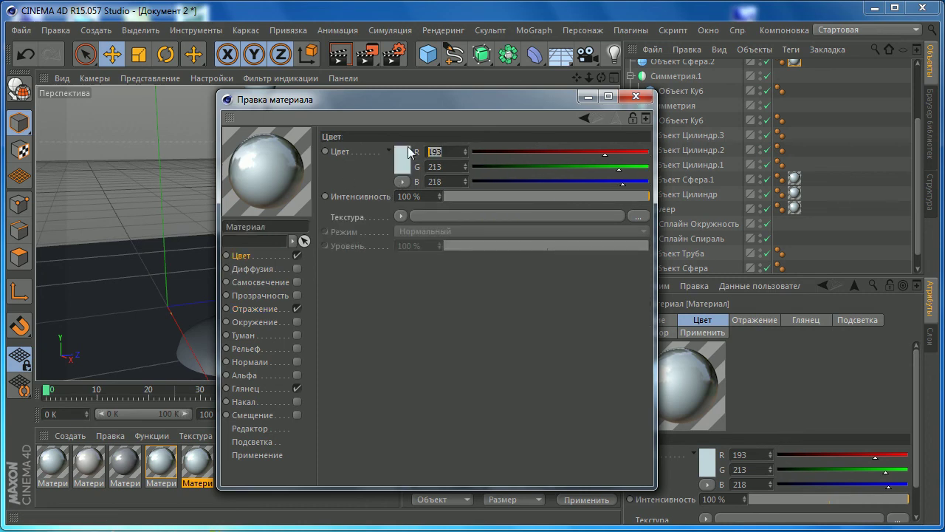
{"action": "type", "text": "4"}
{"action": "key", "text": "Tab"}
{"action": "type", "text": "204"}
{"action": "key", "text": "Tab"}
{"action": "type", "text": "20"}
{"action": "key", "text": "Return"}
{"action": "left_click", "coordinate": [402, 158]}
{"action": "left_click", "coordinate": [386, 236]}
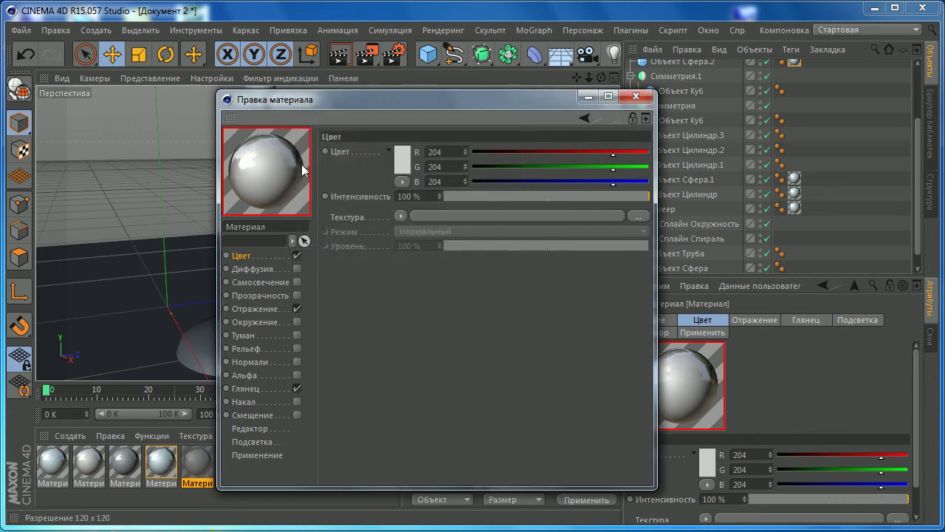
{"action": "left_click", "coordinate": [255, 309]}
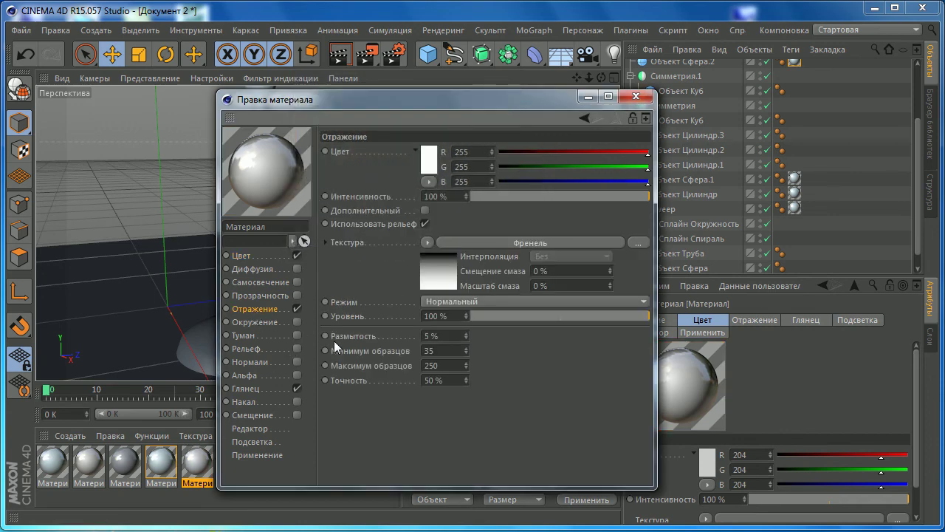
- Drag the grey material onto the dome base, two leg cylinders and the lamp-head sphere
{"action": "left_click", "coordinate": [636, 96]}
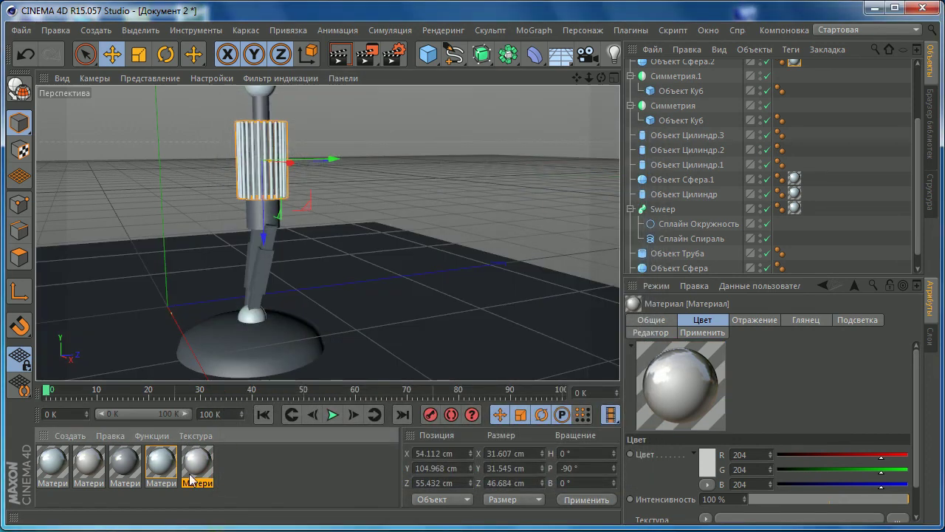
{"action": "left_click_drag", "start_coordinate": [251, 346], "coordinate": [251, 347]}
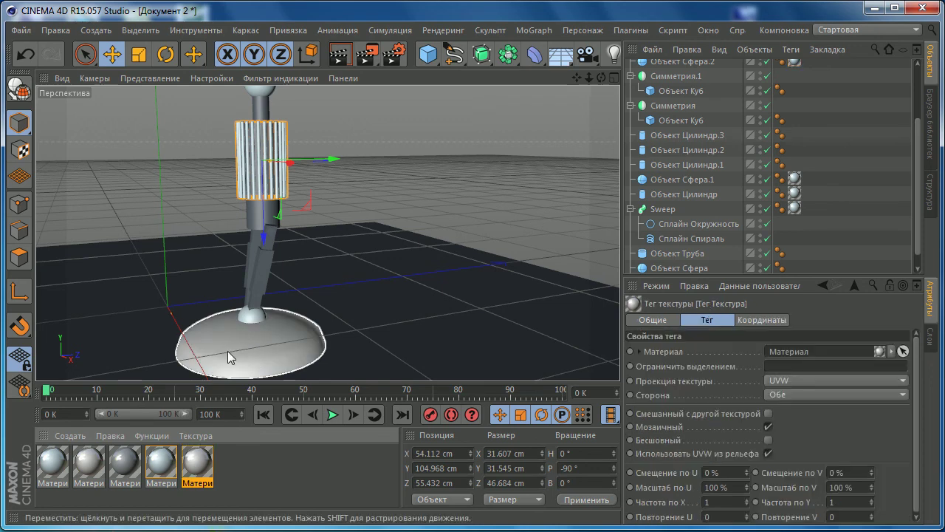
{"action": "left_click_drag", "start_coordinate": [197, 462], "coordinate": [260, 279]}
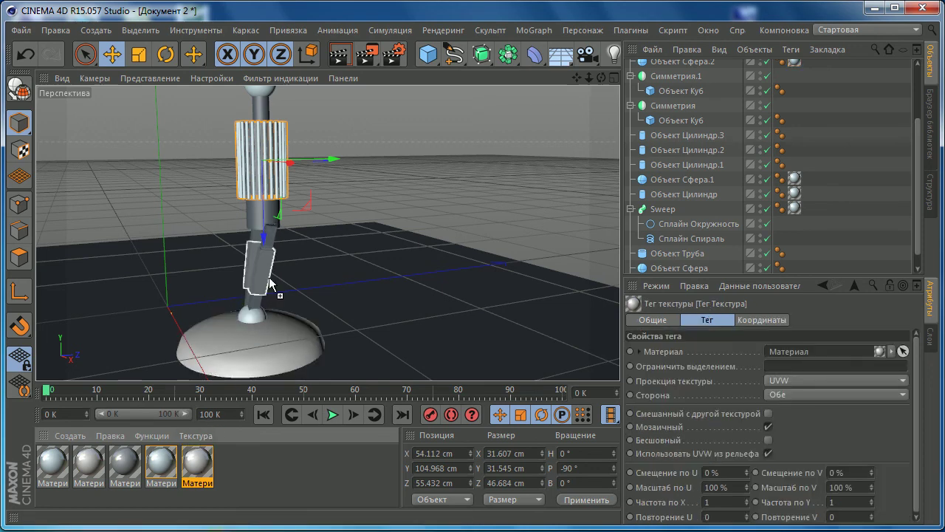
{"action": "left_click_drag", "start_coordinate": [255, 312], "coordinate": [263, 214]}
{"action": "middle_click_drag", "start_coordinate": [231, 255], "coordinate": [235, 314], "text": "alt"}
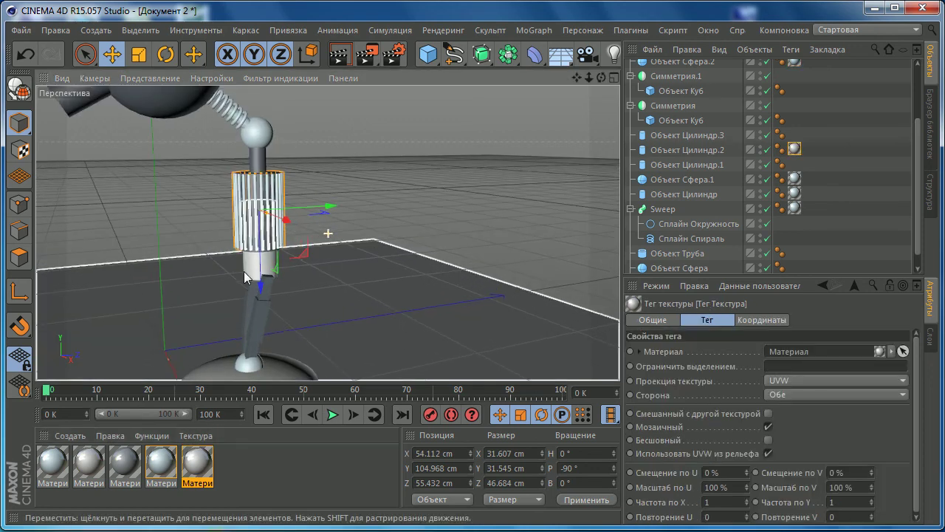
{"action": "mouse_move", "coordinate": [197, 462]}
{"action": "left_mouse_down"}
{"action": "mouse_move", "coordinate": [257, 211]}
{"action": "mouse_move", "coordinate": [260, 230]}
{"action": "mouse_move", "coordinate": [268, 211]}
{"action": "left_mouse_up"}
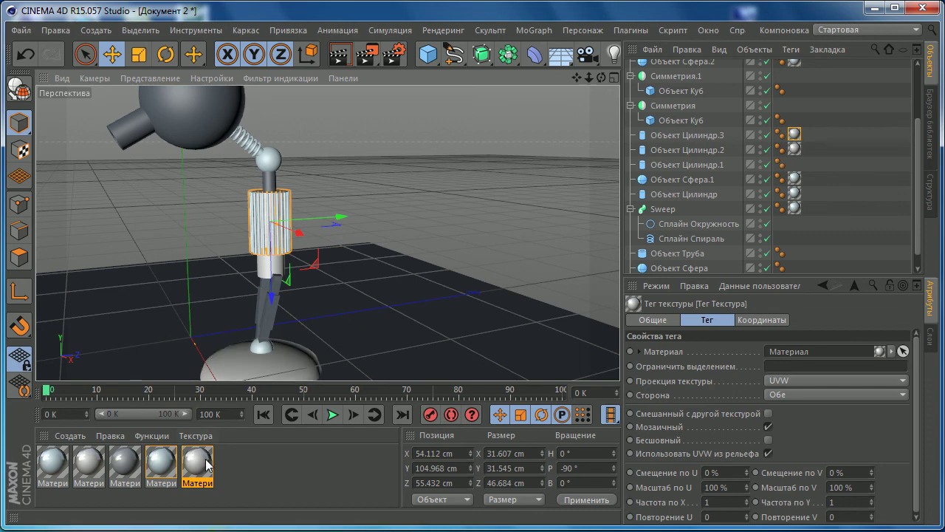
{"action": "mouse_move", "coordinate": [197, 462]}
{"action": "left_mouse_down"}
{"action": "mouse_move", "coordinate": [204, 124]}
{"action": "mouse_move", "coordinate": [246, 235]}
{"action": "left_mouse_up"}
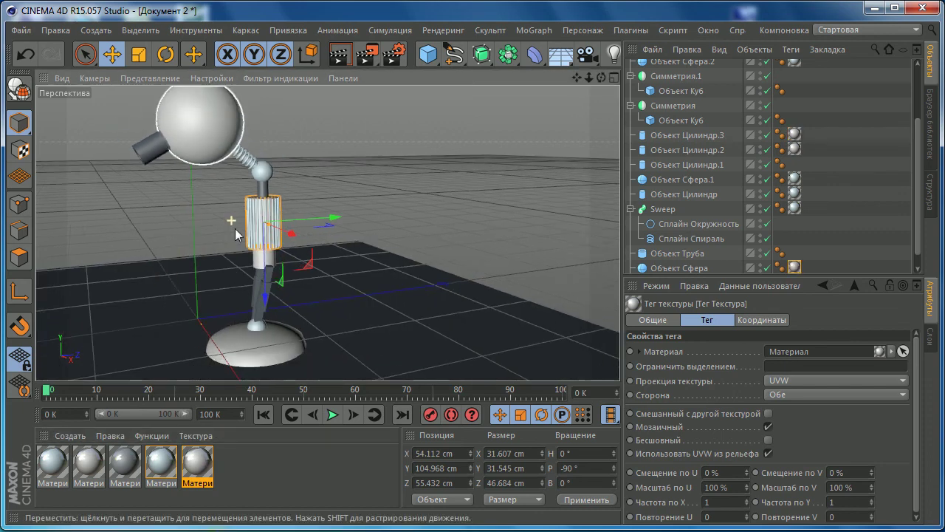
{"action": "left_click_drag", "start_coordinate": [282, 303], "coordinate": [280, 303], "text": "alt"}
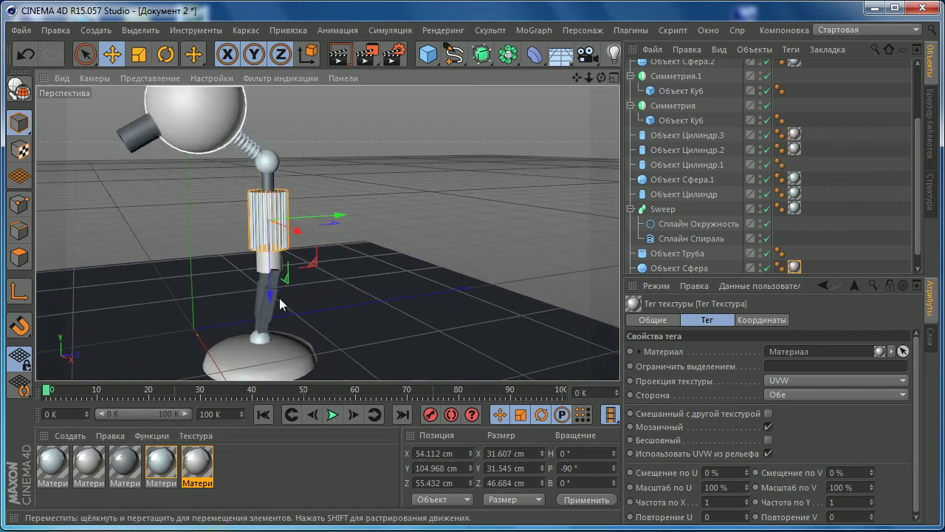
{"action": "left_click", "coordinate": [239, 462]}
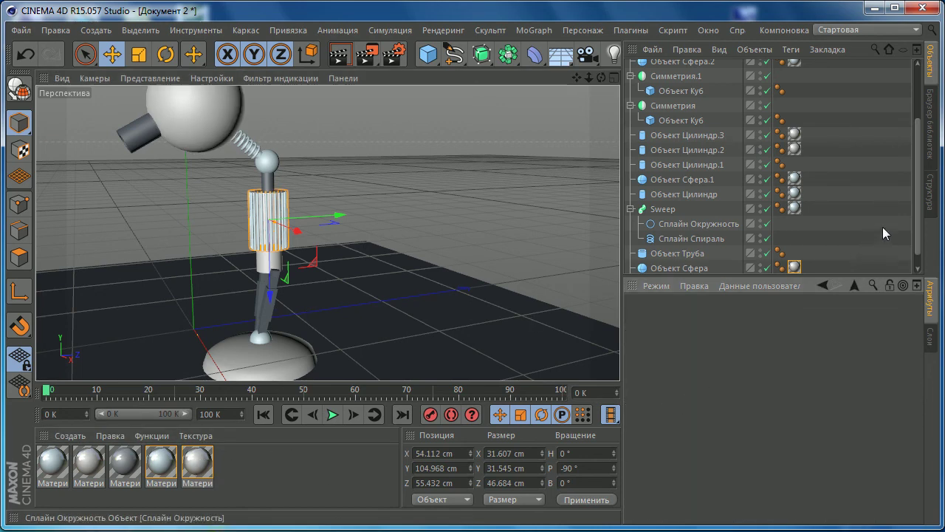
{"action": "left_click", "coordinate": [242, 455]}
- Duplicate the grey material as Материал.3 and enter red 143 and green 148 for its colour
{"action": "left_click_drag", "start_coordinate": [196, 463], "coordinate": [234, 473], "text": "ctrl"}
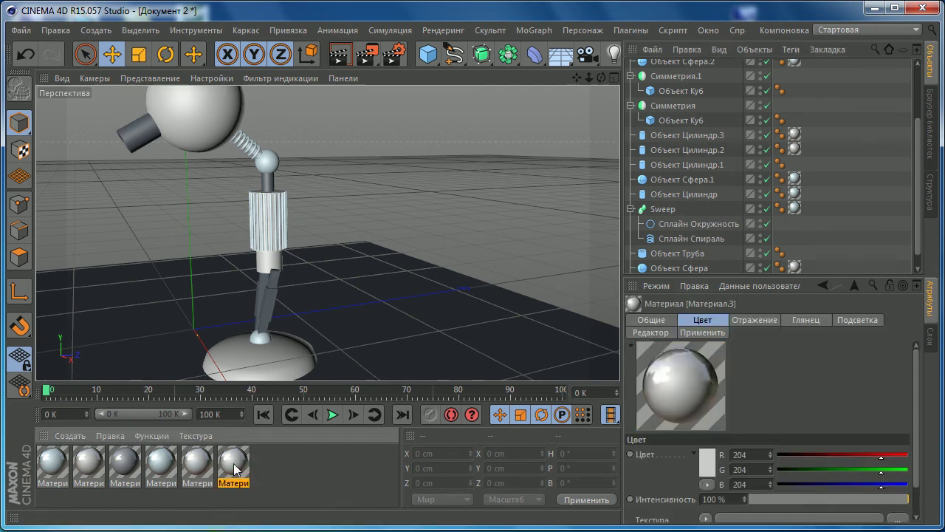
{"action": "left_click", "coordinate": [125, 463]}
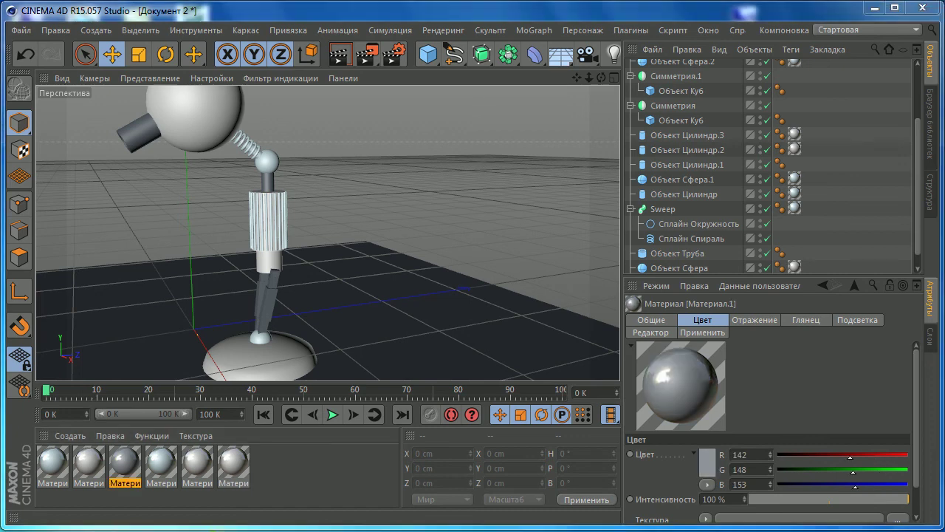
{"action": "double_click", "coordinate": [230, 467]}
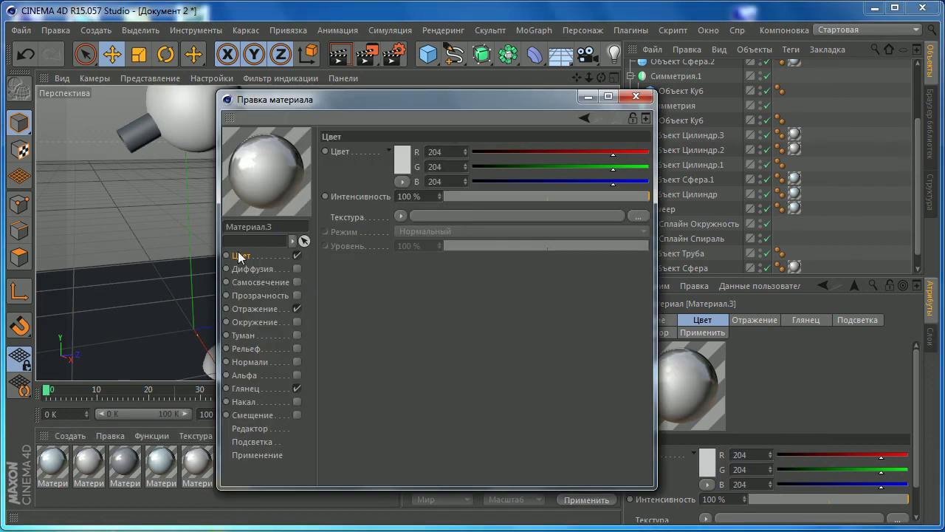
{"action": "left_click", "coordinate": [447, 149]}
{"action": "type", "text": "3"}
{"action": "key", "text": "Return"}
{"action": "left_click", "coordinate": [451, 167]}
{"action": "type", "text": "14"}
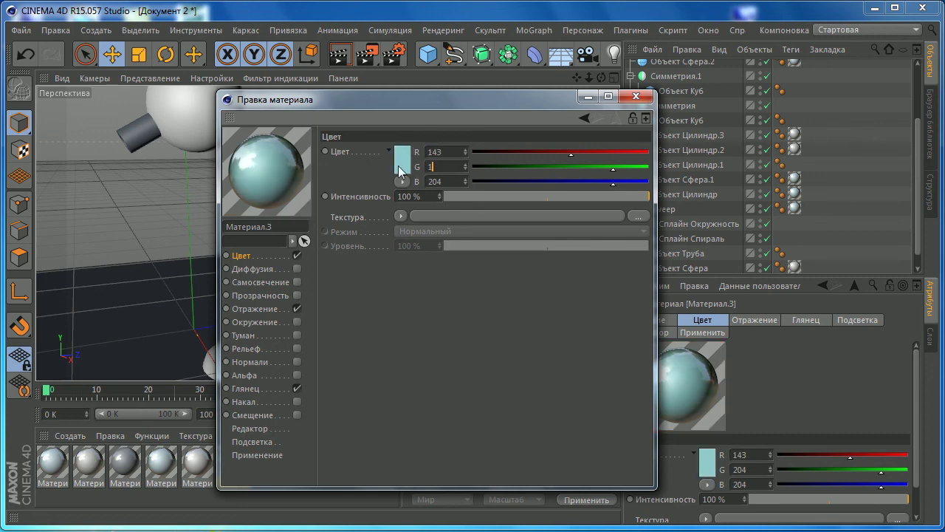
{"action": "type", "text": "8"}
{"action": "left_click", "coordinate": [430, 182]}
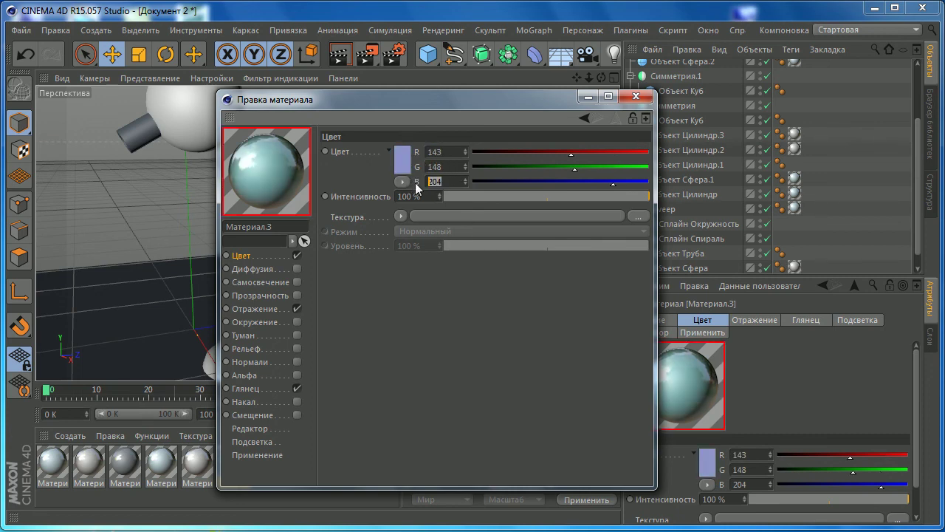
{"action": "type", "text": "156"}
{"action": "key", "text": "Return"}
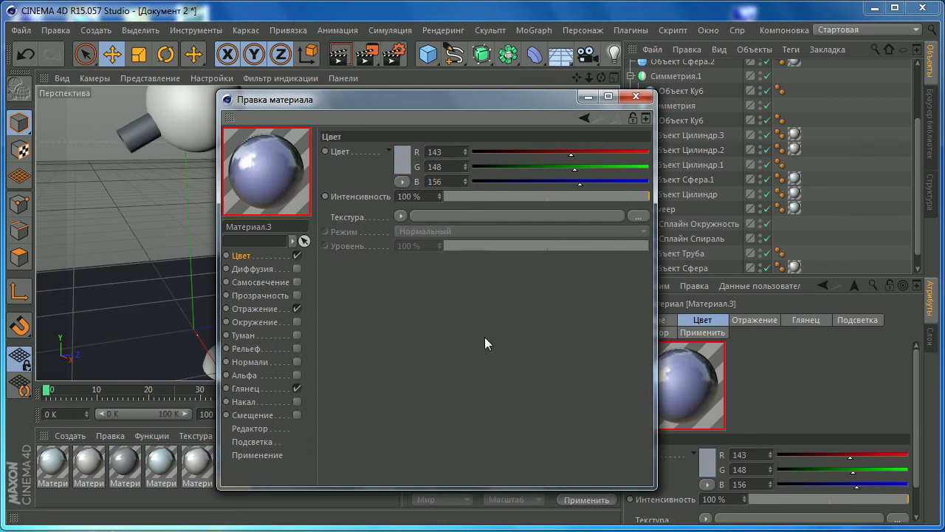
- Darken Материал.3's colour in the colour picker to 106/107/109
{"action": "left_click", "coordinate": [403, 159]}
{"action": "left_click_drag", "start_coordinate": [330, 150], "coordinate": [328, 153]}
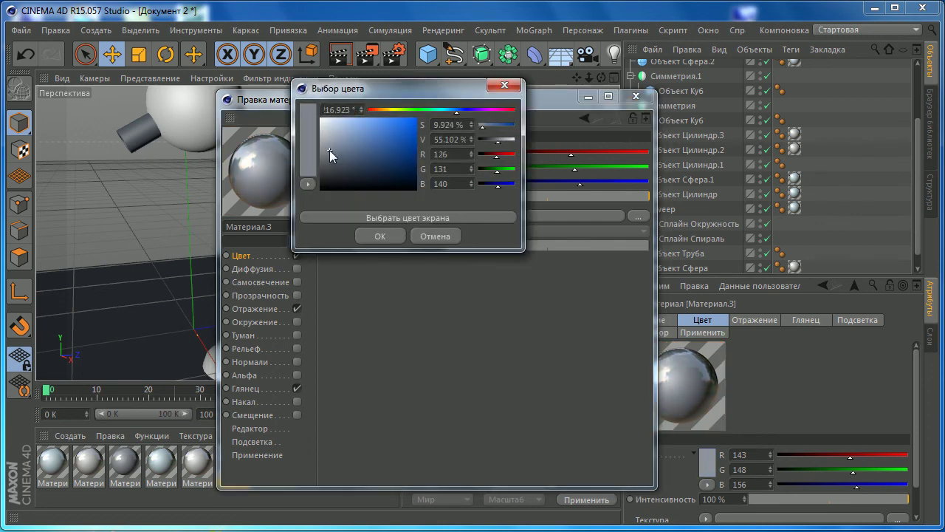
{"action": "left_click", "coordinate": [380, 236]}
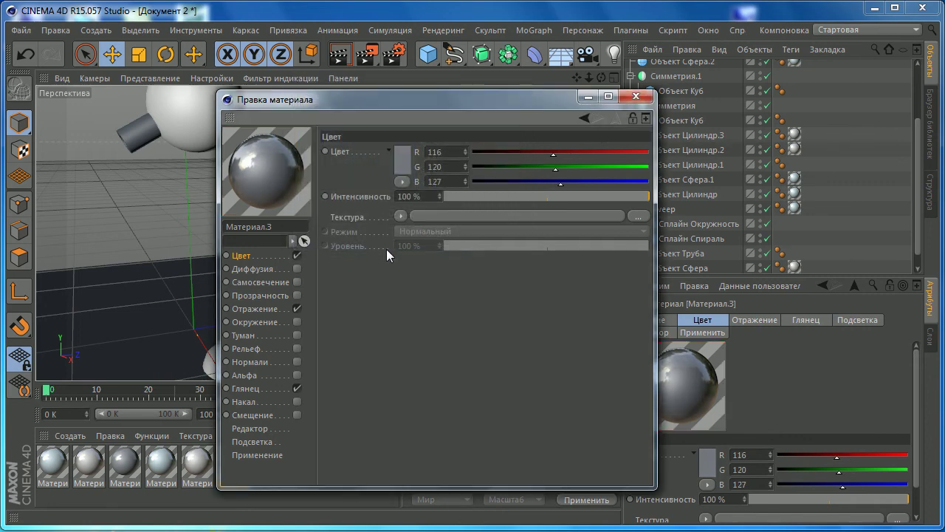
{"action": "left_click", "coordinate": [403, 169]}
{"action": "left_click_drag", "start_coordinate": [319, 161], "coordinate": [316, 163]}
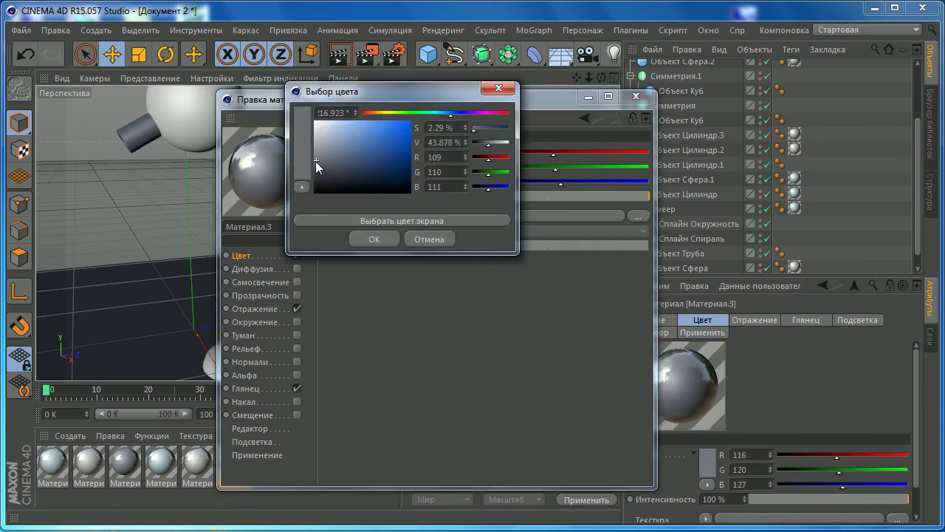
{"action": "left_click", "coordinate": [373, 239]}
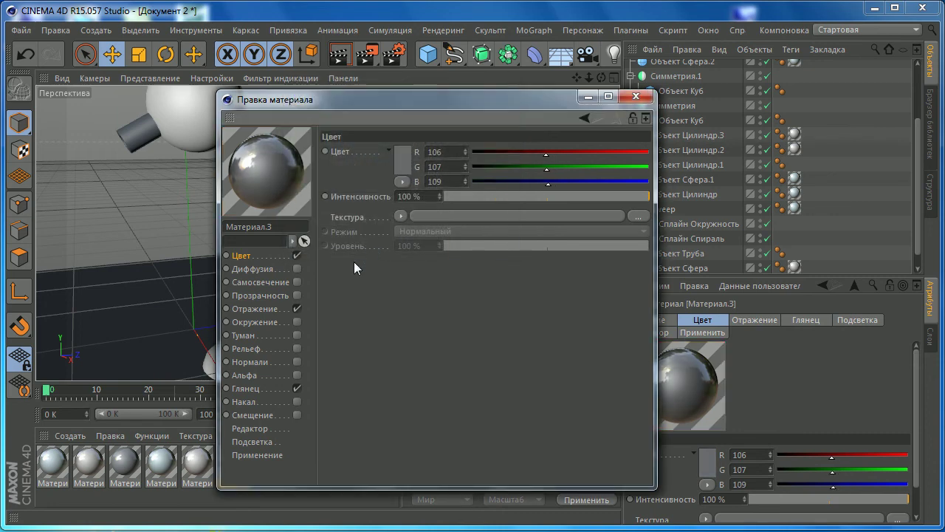
- Set reflection intensity and level to 25%, blur 10%, with 5 to 128 samples
{"action": "left_click", "coordinate": [255, 309]}
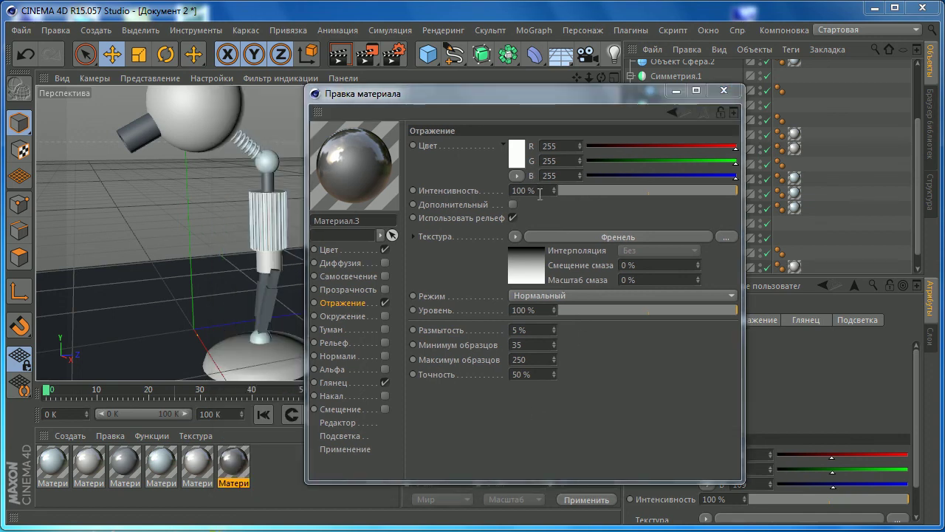
{"action": "left_click", "coordinate": [540, 191]}
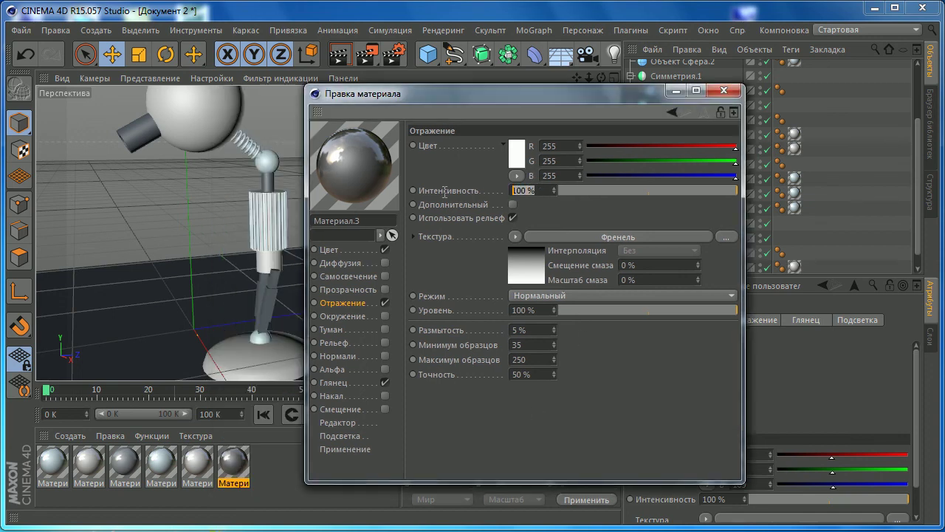
{"action": "type", "text": "25"}
{"action": "left_click", "coordinate": [534, 310]}
{"action": "type", "text": "25"}
{"action": "key", "text": "Return"}
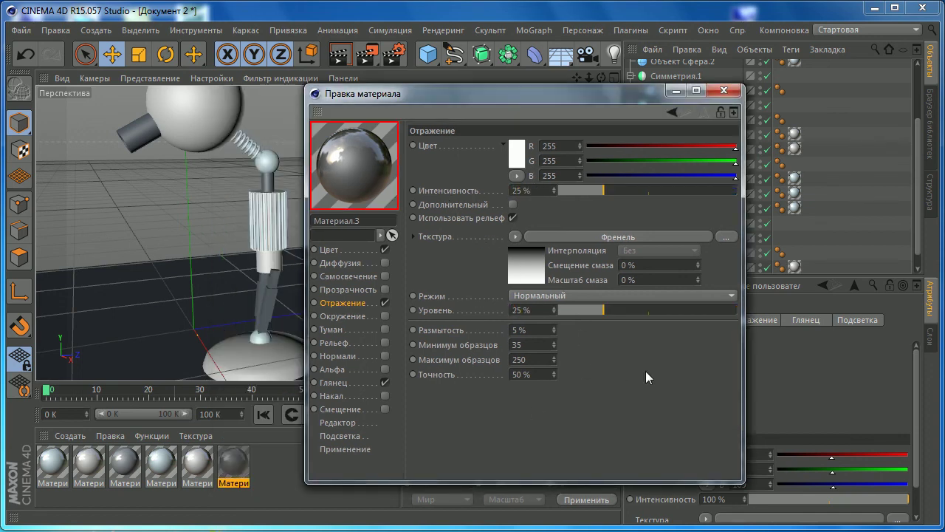
{"action": "left_click", "coordinate": [534, 333]}
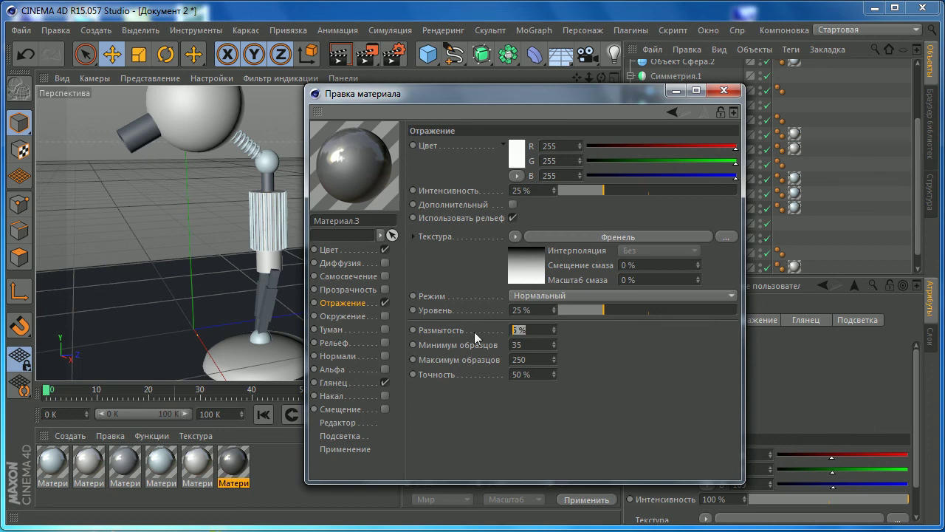
{"action": "type", "text": "10"}
{"action": "key", "text": "Return"}
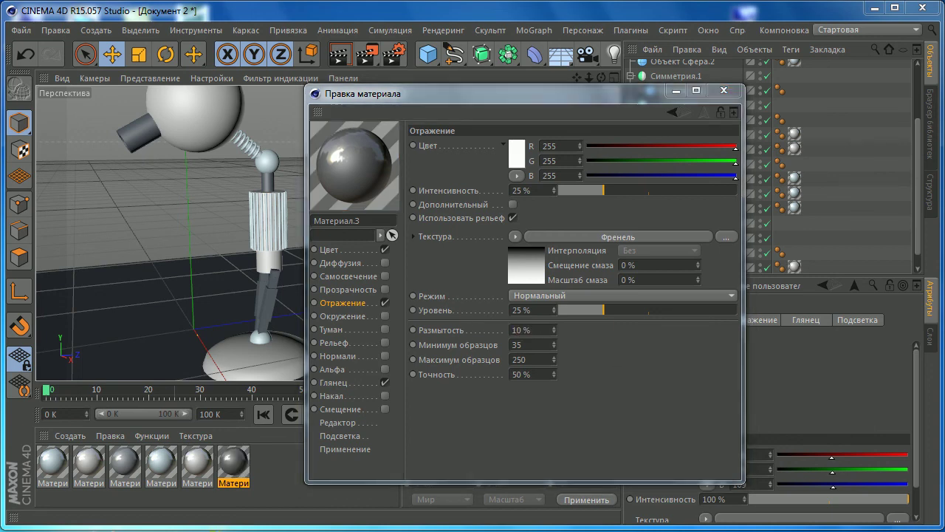
{"action": "left_click", "coordinate": [537, 343]}
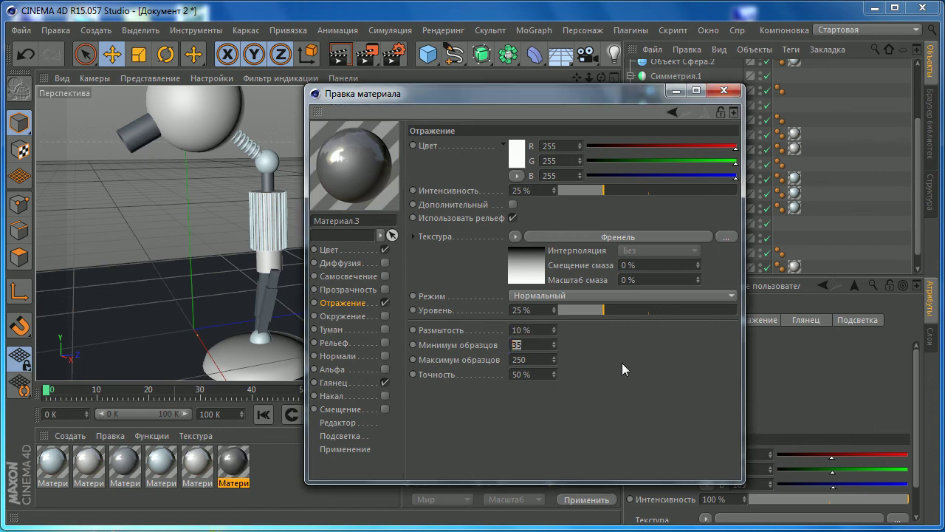
{"action": "type", "text": "5"}
{"action": "key", "text": "Tab"}
{"action": "type", "text": "8"}
{"action": "key", "text": "Return"}
- Compare against Материал.1, then raise Материал.3's reflection level to 30%
{"action": "left_click", "coordinate": [724, 90]}
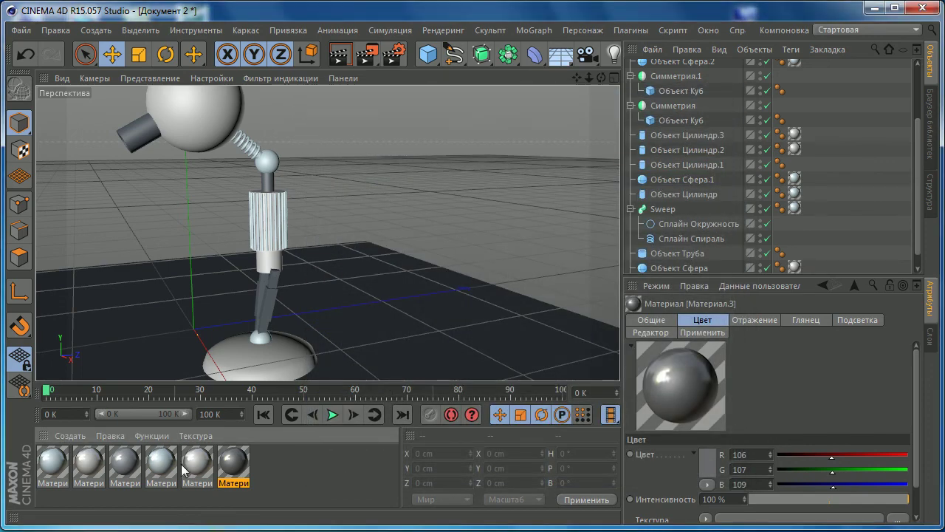
{"action": "double_click", "coordinate": [127, 466]}
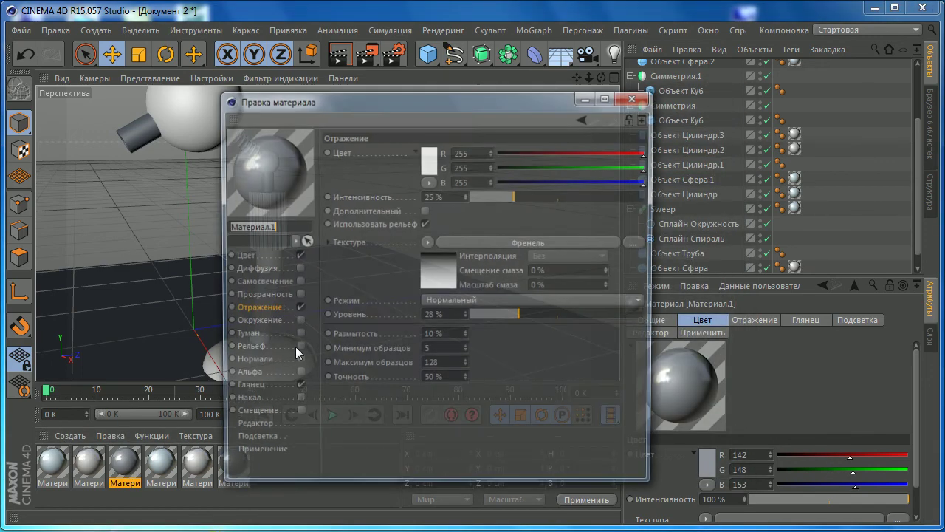
{"action": "left_click", "coordinate": [635, 96]}
{"action": "double_click", "coordinate": [235, 469]}
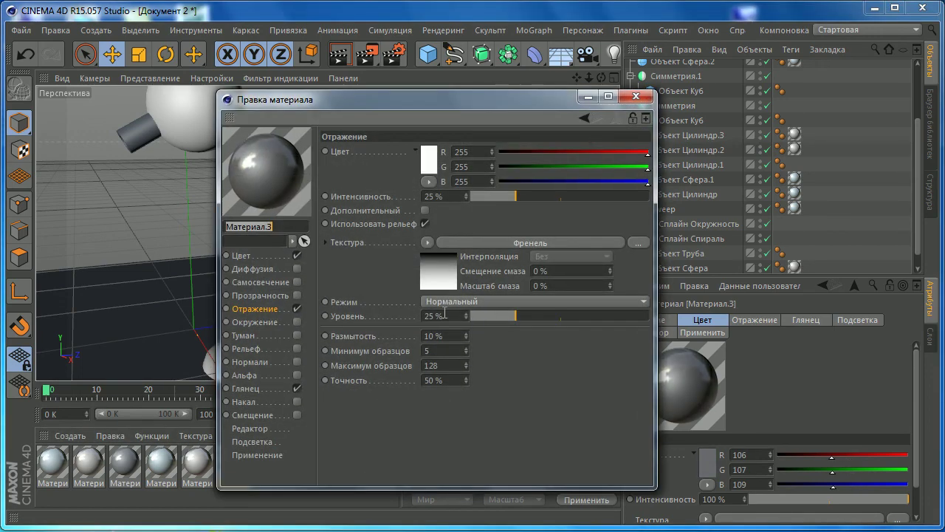
{"action": "left_click", "coordinate": [454, 317]}
{"action": "type", "text": "30"}
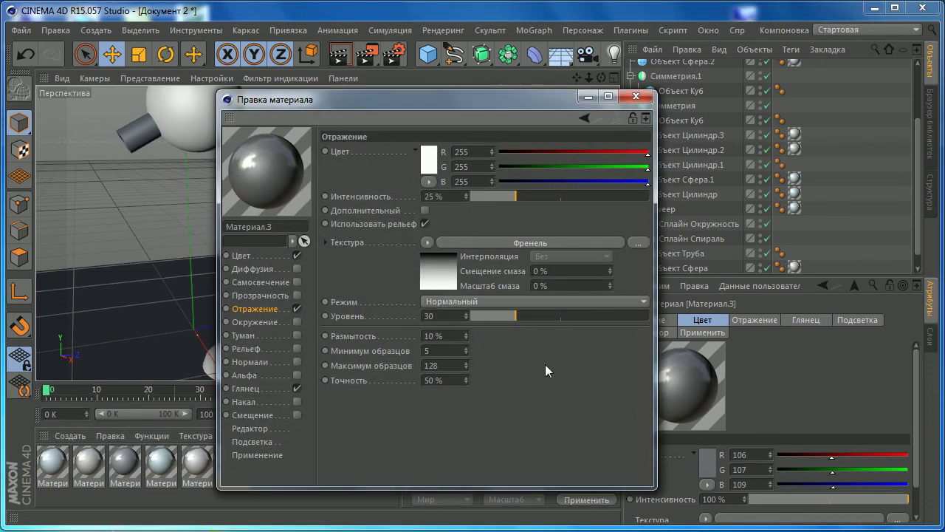
{"action": "left_click", "coordinate": [635, 96]}
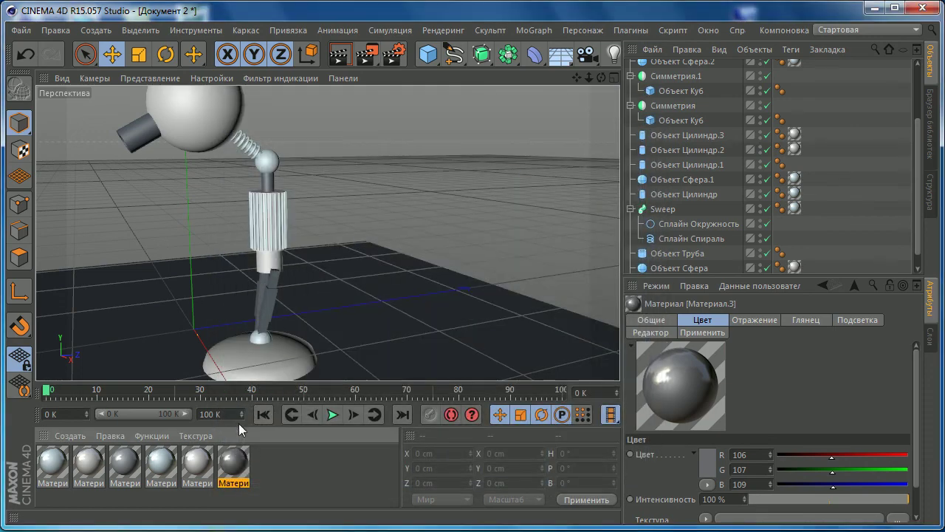
{"action": "double_click", "coordinate": [234, 464]}
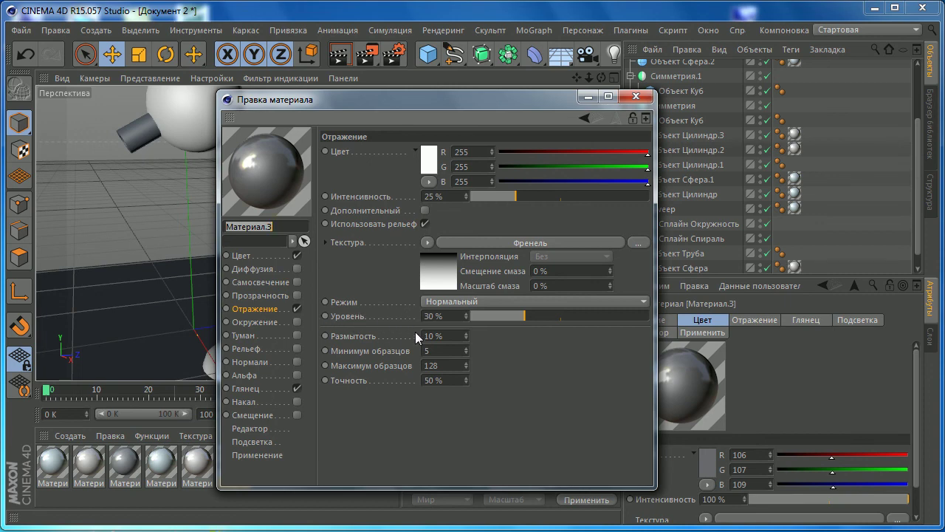
- Preview reflection blur at 50% and 100%, then set it back to 10%
{"action": "left_click", "coordinate": [464, 335]}
{"action": "type", "text": "50"}
{"action": "key", "text": "Return"}
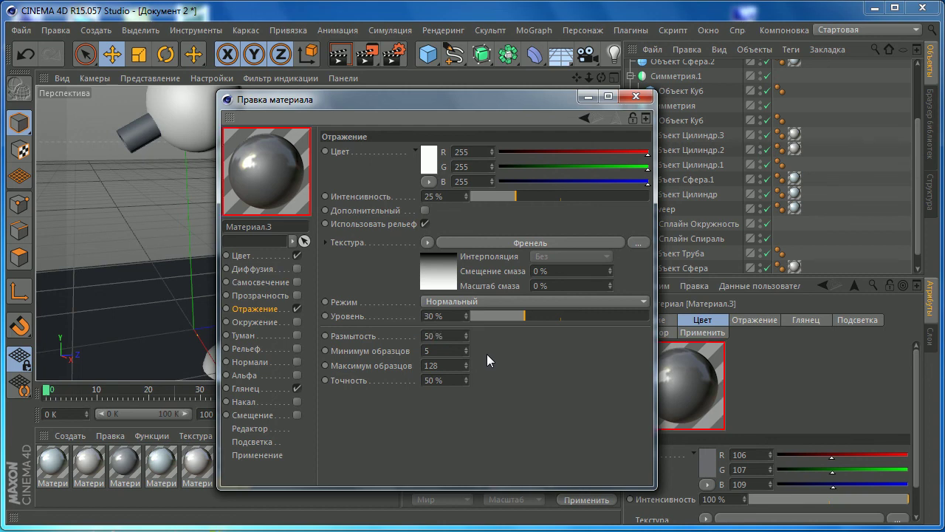
{"action": "left_click", "coordinate": [463, 335]}
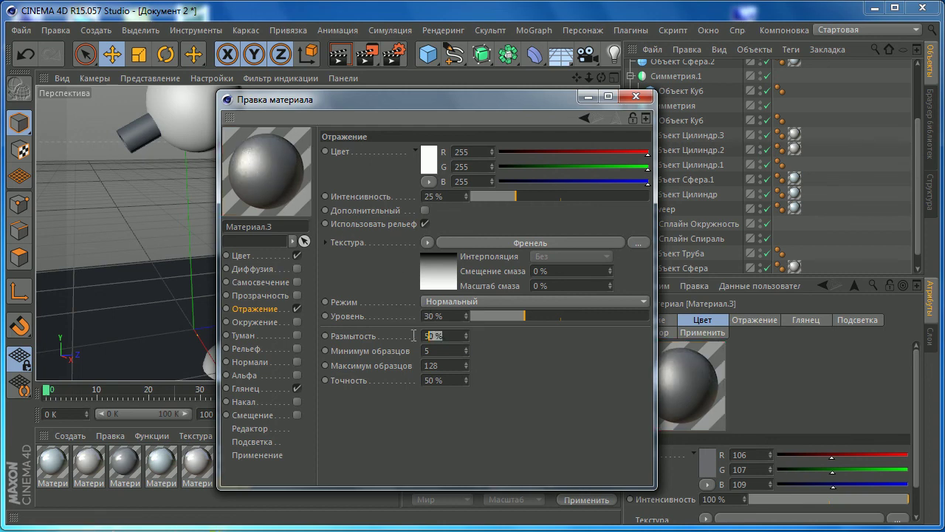
{"action": "type", "text": "10"}
{"action": "key", "text": "Return"}
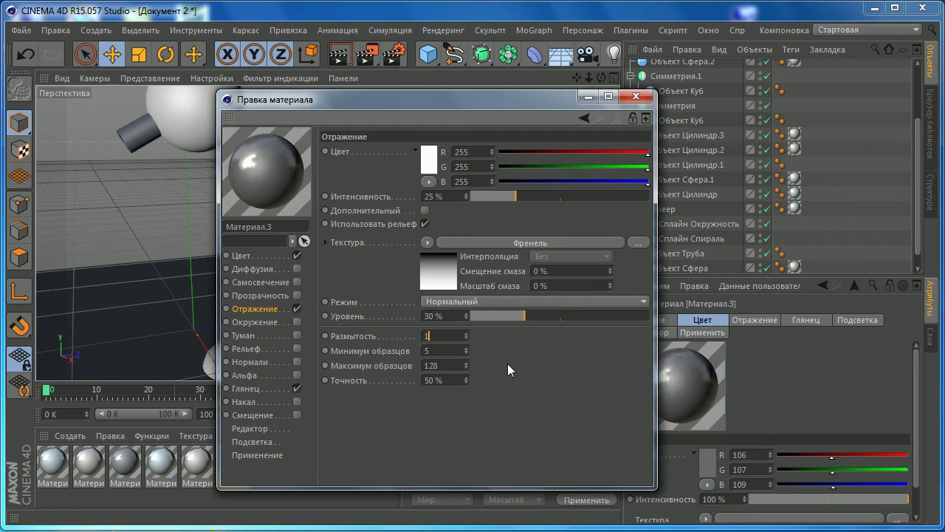
{"action": "type", "text": "00"}
{"action": "key", "text": "Return"}
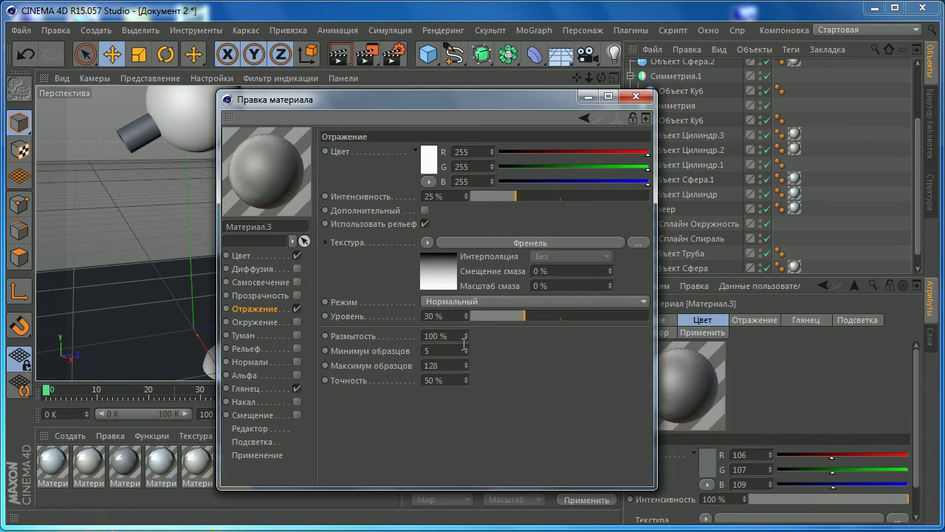
{"action": "left_click", "coordinate": [464, 338]}
{"action": "type", "text": "10"}
{"action": "key", "text": "Return"}
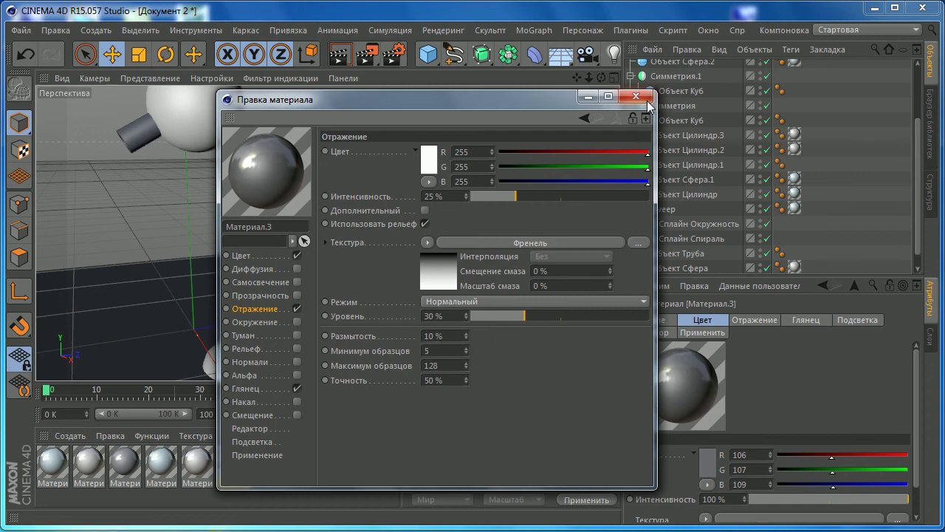
- Apply Материал.3 to the lamp's leg cubes and cylinder, and Материал to the base
{"action": "left_click", "coordinate": [635, 96]}
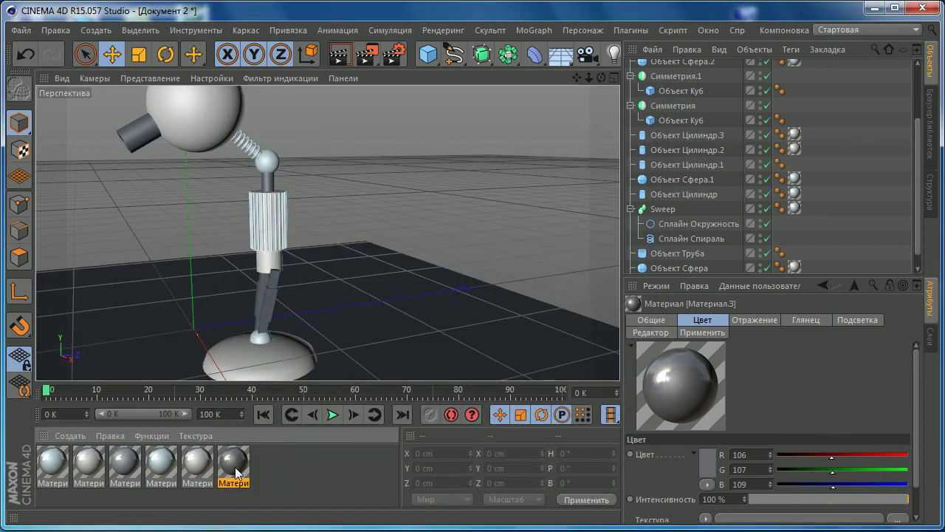
{"action": "left_click_drag", "start_coordinate": [235, 472], "coordinate": [273, 315]}
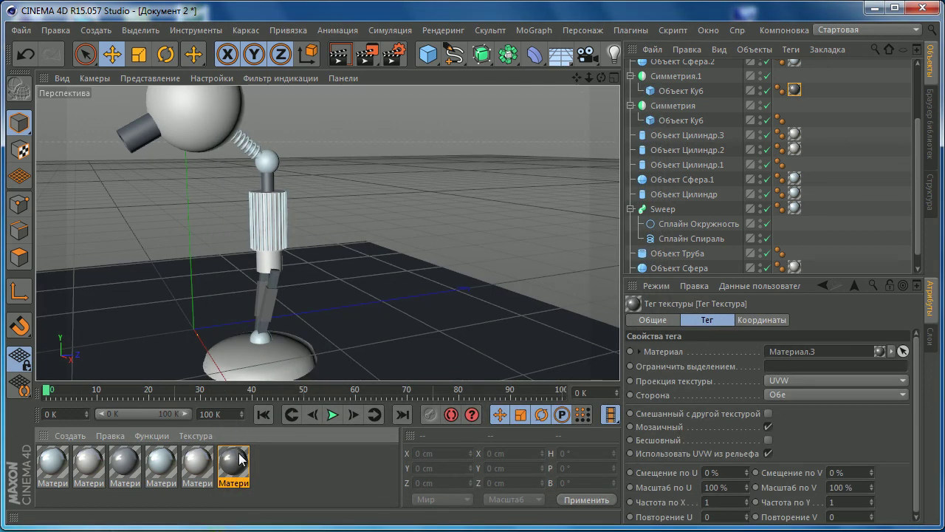
{"action": "left_click_drag", "start_coordinate": [240, 460], "coordinate": [267, 174]}
{"action": "mouse_move", "coordinate": [234, 466]}
{"action": "left_mouse_down"}
{"action": "mouse_move", "coordinate": [259, 244]}
{"action": "mouse_move", "coordinate": [145, 164]}
{"action": "left_mouse_up"}
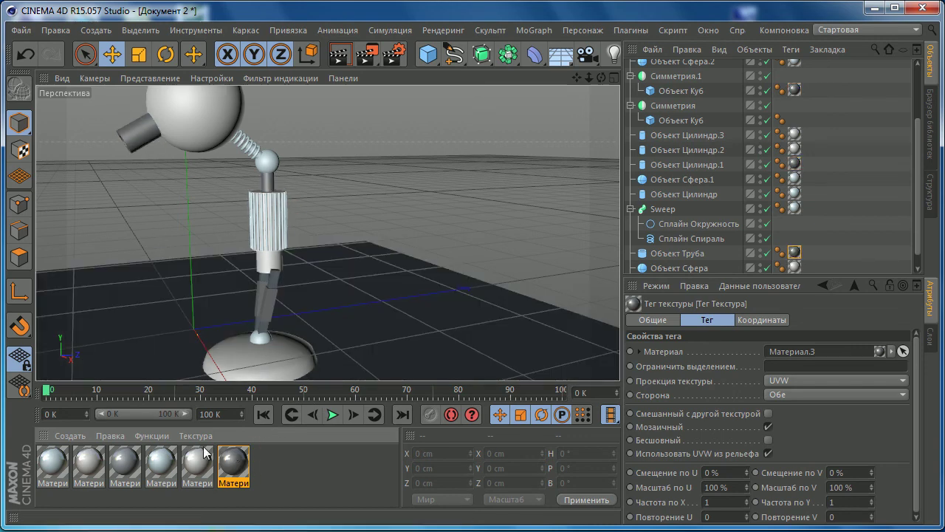
{"action": "left_click_drag", "start_coordinate": [196, 462], "coordinate": [263, 325]}
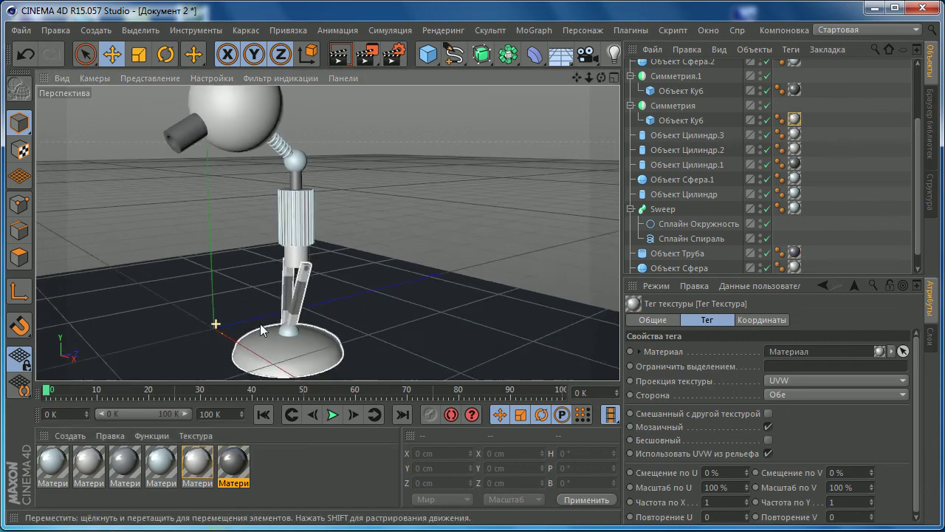
{"action": "scroll", "coordinate": [302, 332], "scroll_direction": "up", "scroll_amount": 2}
{"action": "scroll", "coordinate": [302, 330], "scroll_direction": "up", "scroll_amount": 2}
{"action": "scroll", "coordinate": [303, 324], "scroll_direction": "up", "scroll_amount": 2}
{"action": "scroll", "coordinate": [302, 324], "scroll_direction": "up", "scroll_amount": 2}
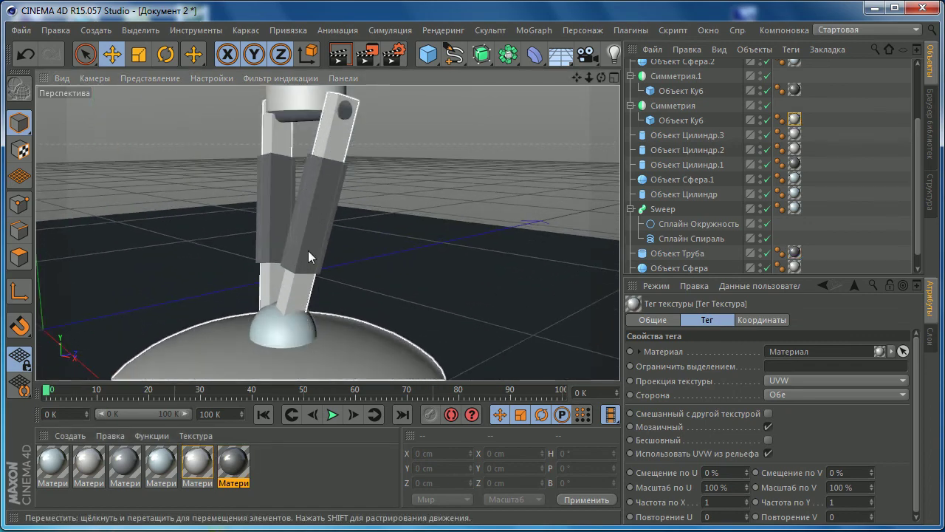
{"action": "mouse_move", "coordinate": [308, 250]}
{"action": "left_mouse_down", "text": "alt"}
{"action": "mouse_move", "coordinate": [295, 289]}
{"action": "mouse_move", "coordinate": [290, 274]}
{"action": "left_mouse_up", "text": "alt"}
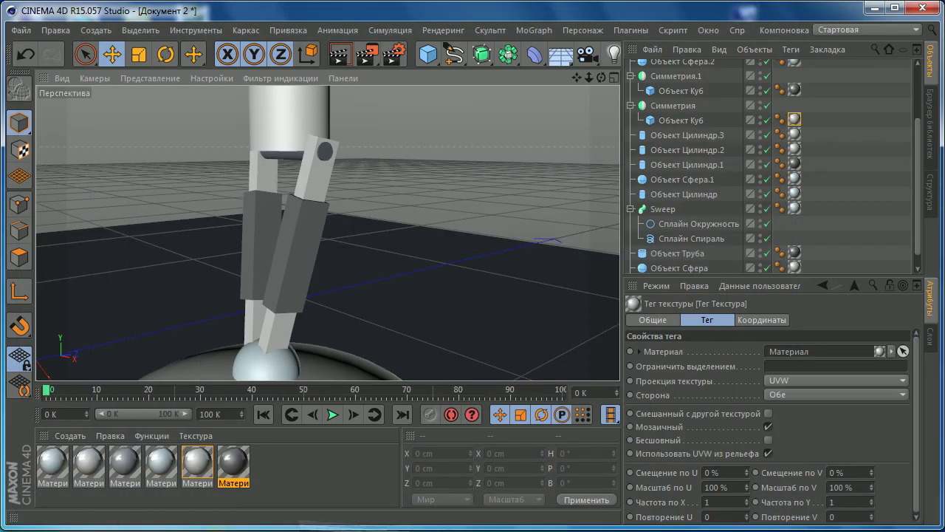
{"action": "scroll", "coordinate": [278, 291], "scroll_direction": "down", "scroll_amount": 2}
{"action": "scroll", "coordinate": [284, 264], "scroll_direction": "down", "scroll_amount": 2}
{"action": "scroll", "coordinate": [294, 259], "scroll_direction": "up", "scroll_amount": 4}
{"action": "scroll", "coordinate": [293, 259], "scroll_direction": "down", "scroll_amount": 3}
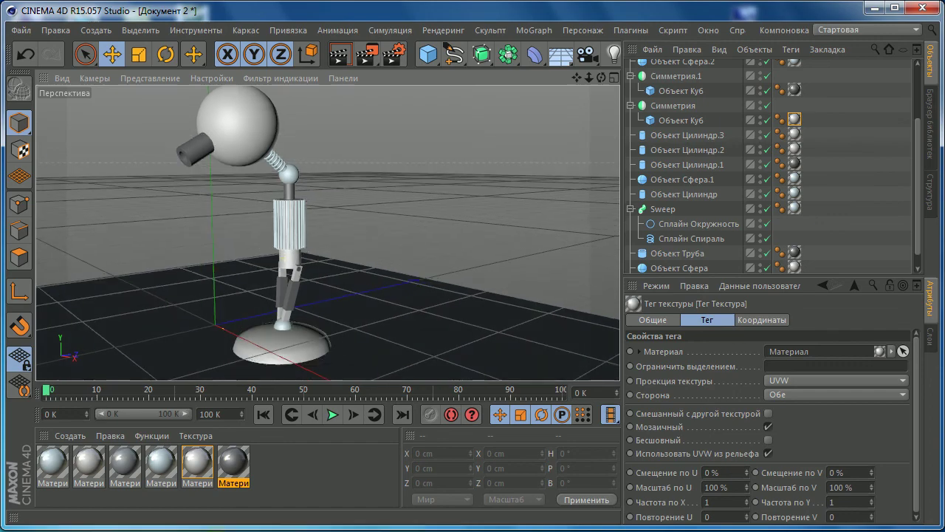
- Lighten Материал.3's colour to R131 G134 B137 in the material editor
{"action": "left_click", "coordinate": [304, 268]}
{"action": "scroll", "coordinate": [248, 215], "scroll_direction": "up", "scroll_amount": 3}
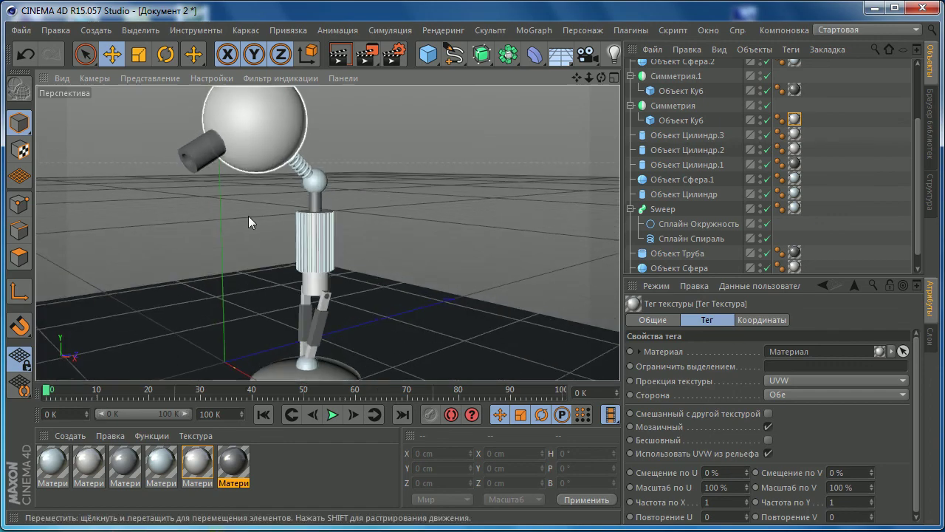
{"action": "left_click", "coordinate": [235, 463]}
{"action": "double_click", "coordinate": [234, 463]}
{"action": "left_click", "coordinate": [246, 259]}
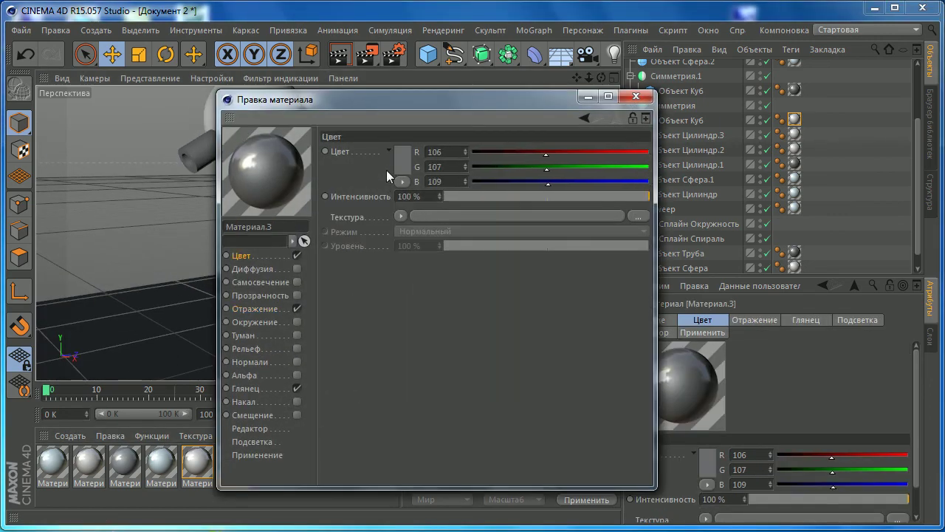
{"action": "left_click", "coordinate": [389, 165]}
{"action": "left_click", "coordinate": [318, 150]}
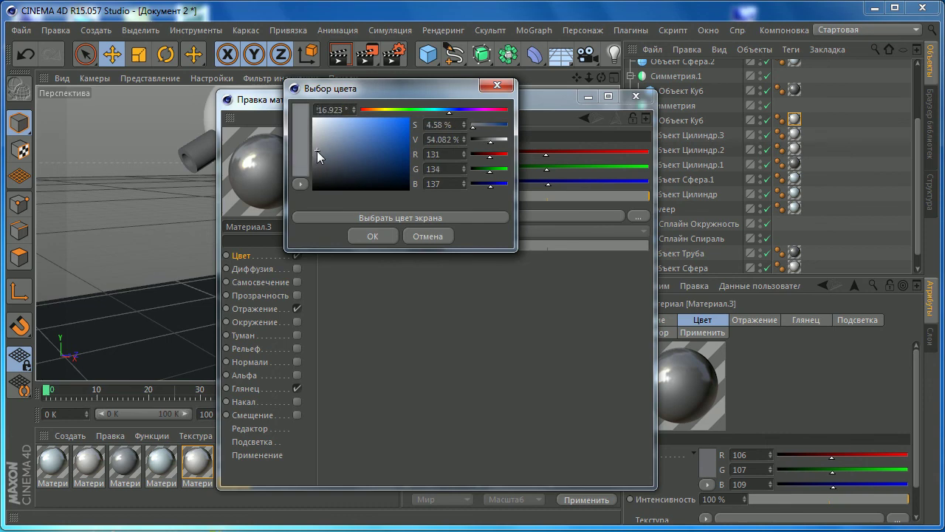
{"action": "left_click", "coordinate": [372, 237]}
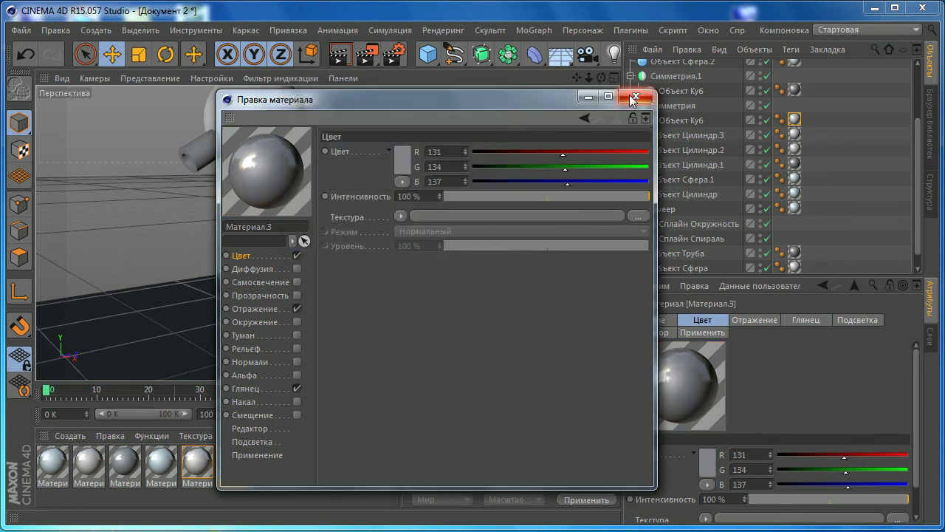
{"action": "left_click", "coordinate": [637, 96]}
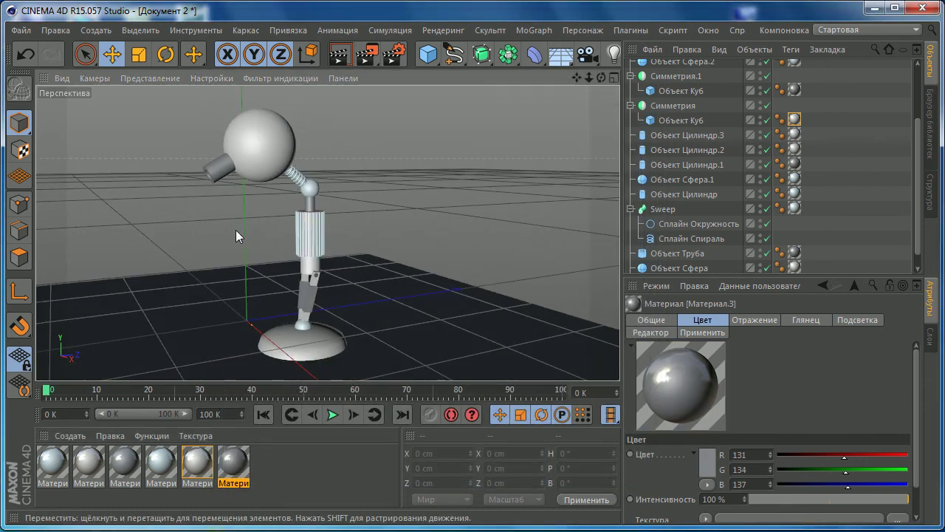
{"action": "scroll", "coordinate": [236, 230], "scroll_direction": "down", "scroll_amount": 3}
- Apply Материал.3 to the small test sphere beside the lamp
{"action": "middle_click_drag", "start_coordinate": [227, 308], "coordinate": [255, 301], "text": "alt"}
{"action": "scroll", "coordinate": [185, 326], "scroll_direction": "up", "scroll_amount": 3}
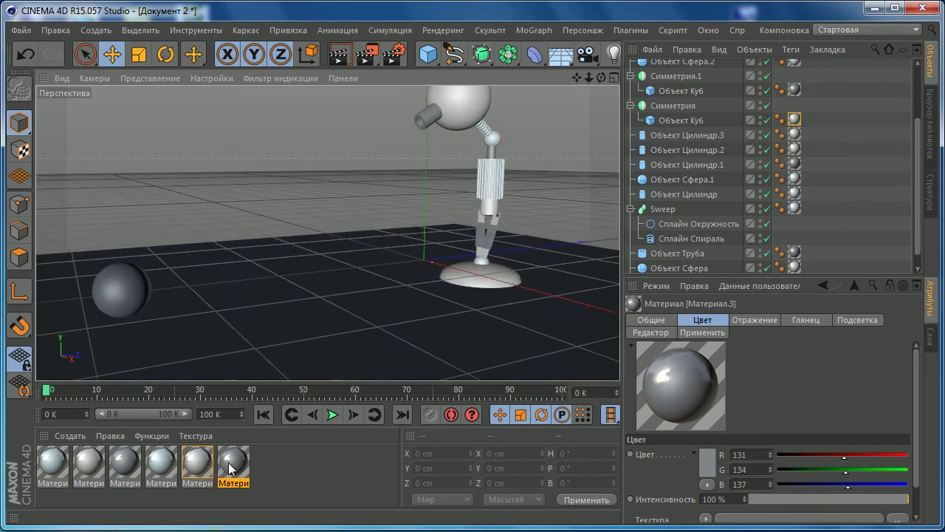
{"action": "left_click_drag", "start_coordinate": [233, 462], "coordinate": [141, 298]}
{"action": "middle_click_drag", "start_coordinate": [257, 283], "coordinate": [340, 253], "text": "alt"}
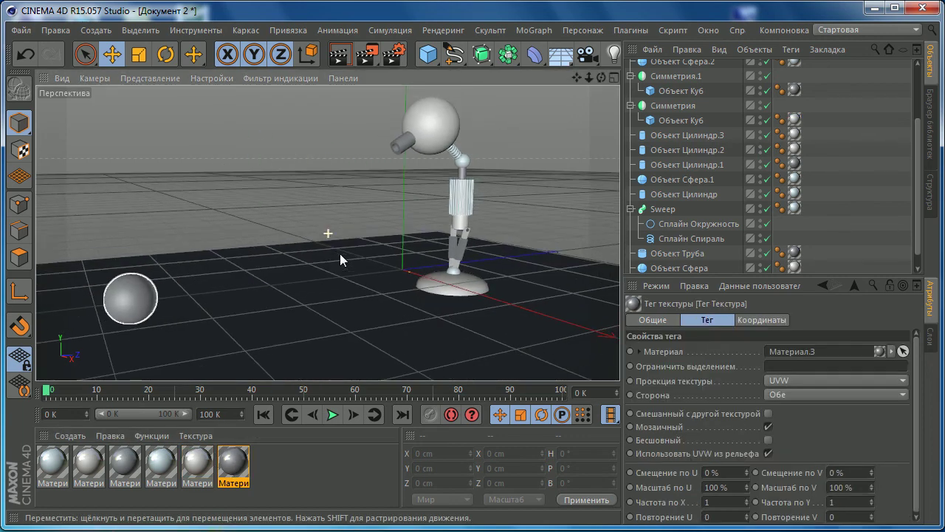
{"action": "left_click", "coordinate": [398, 316]}
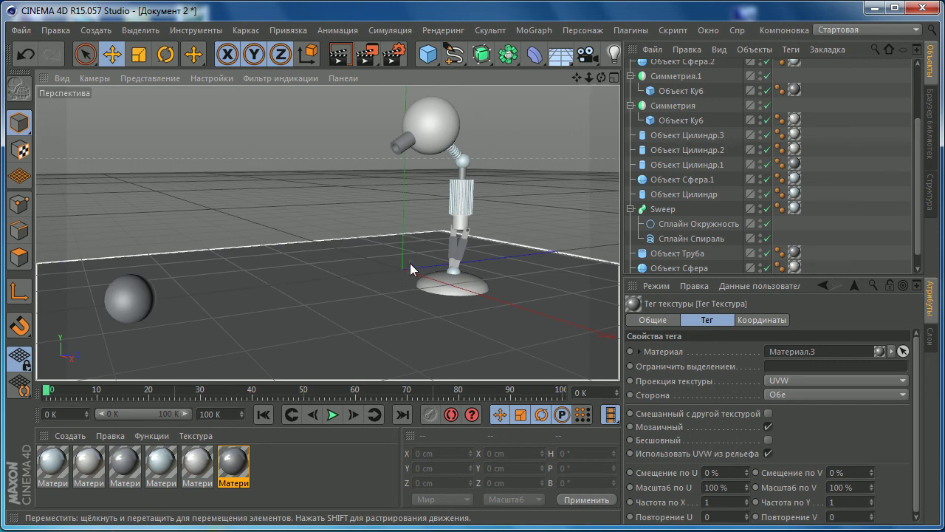
{"action": "left_click", "coordinate": [432, 124]}
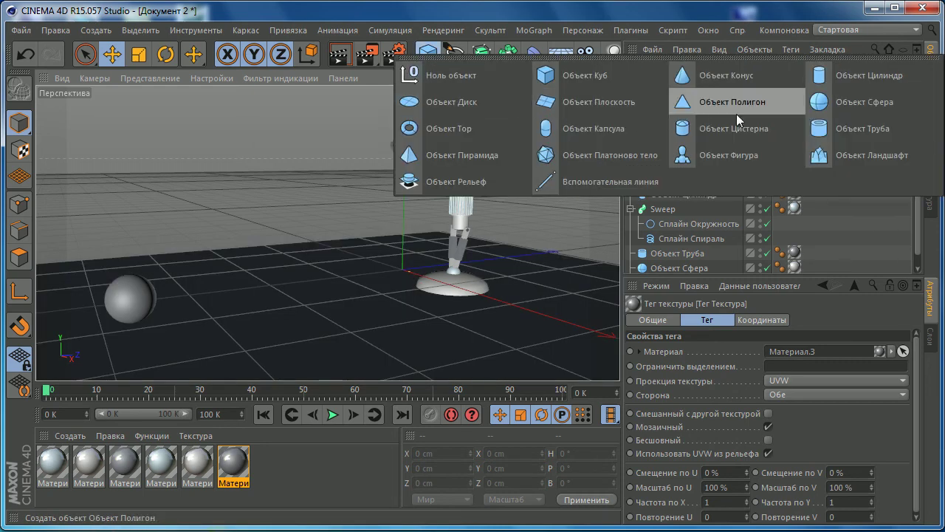
- Add a new sphere with 25 segments and a 4000 cm radius
{"action": "left_click_drag", "start_coordinate": [435, 67], "coordinate": [846, 99]}
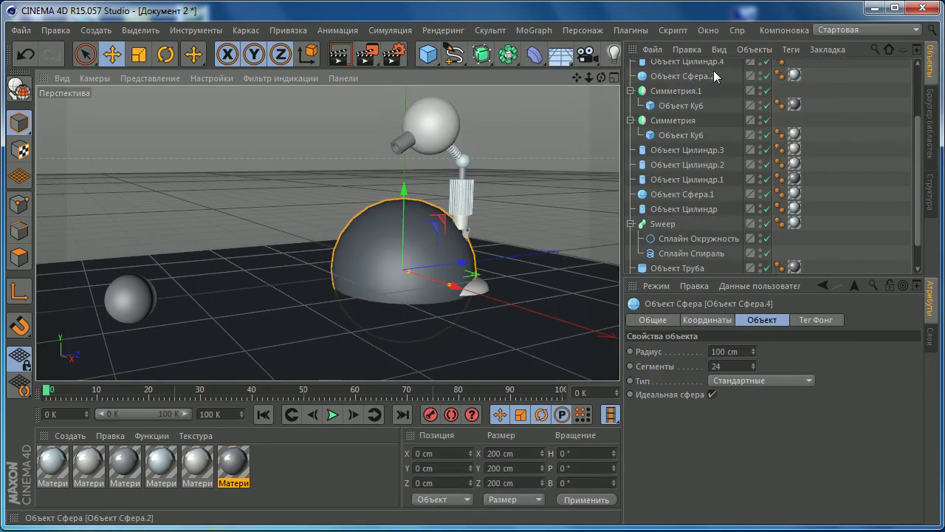
{"action": "left_click", "coordinate": [716, 365]}
{"action": "type", "text": "25"}
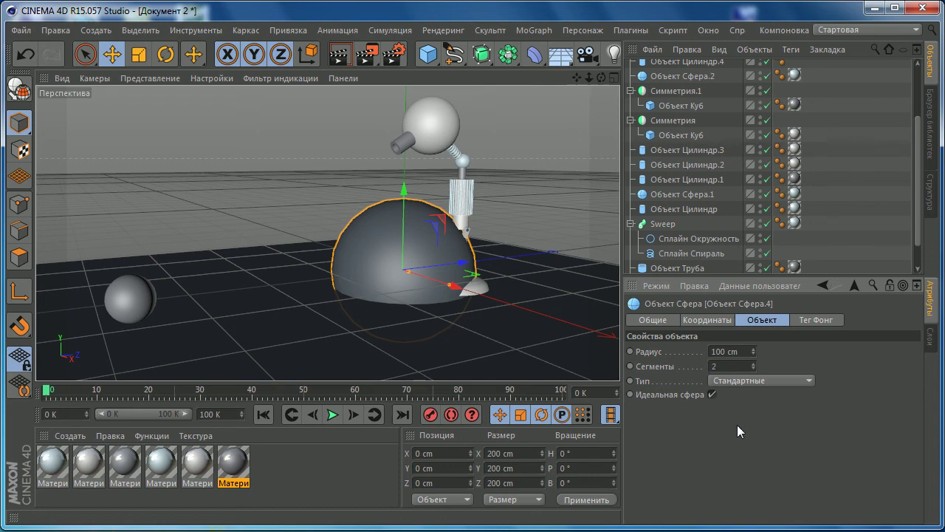
{"action": "key", "text": "shift+Tab"}
{"action": "type", "text": "4000"}
{"action": "key", "text": "Return"}
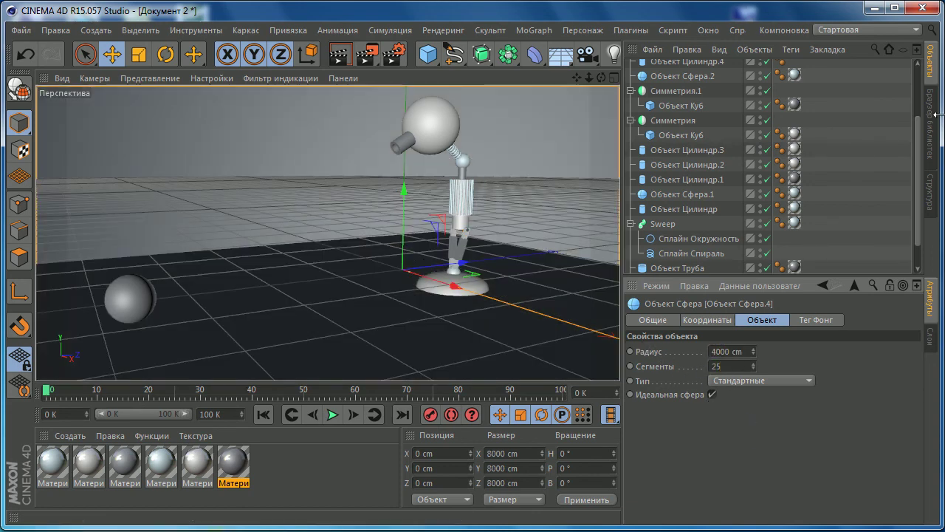
- Browse the Content Browser into Presets > Studio > Render
{"action": "left_click", "coordinate": [930, 127]}
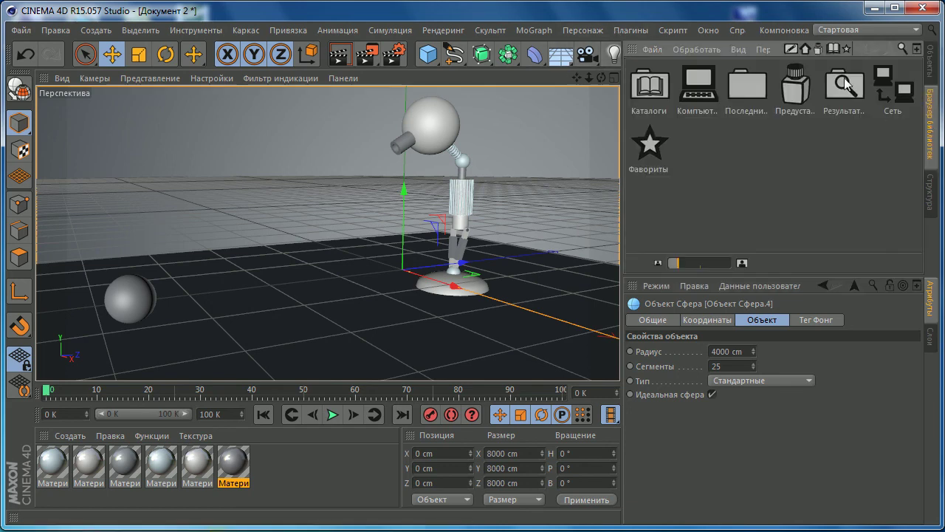
{"action": "double_click", "coordinate": [795, 104]}
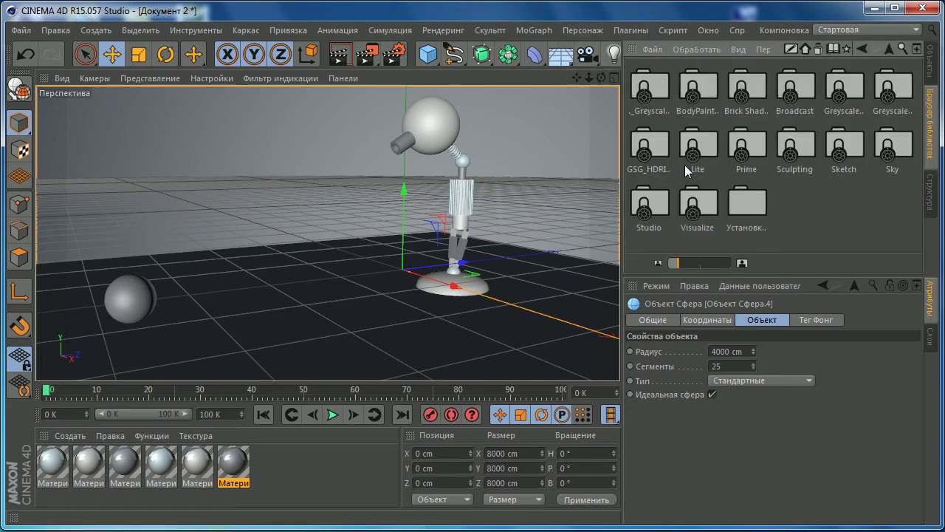
{"action": "double_click", "coordinate": [658, 198]}
{"action": "double_click", "coordinate": [742, 102]}
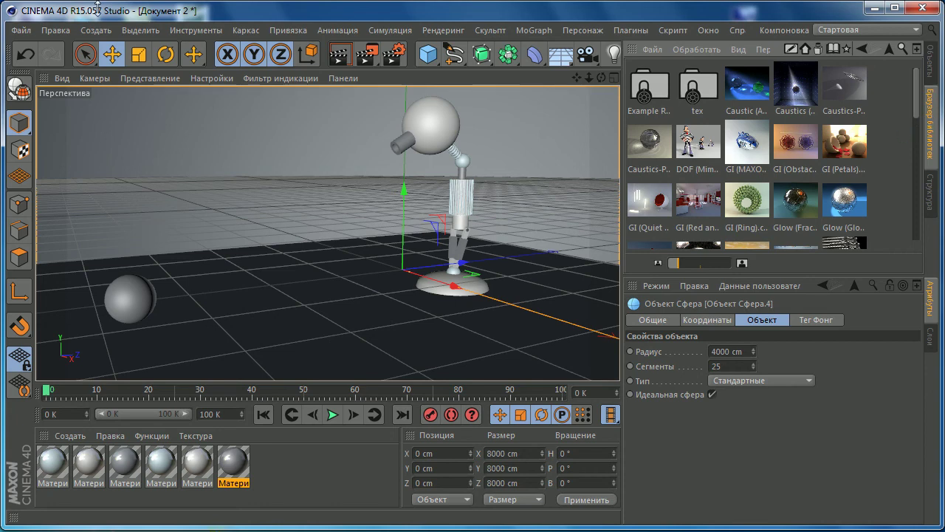
- Open and dismiss the tools menu, then switch to the Move tool
{"action": "left_click", "coordinate": [22, 30]}
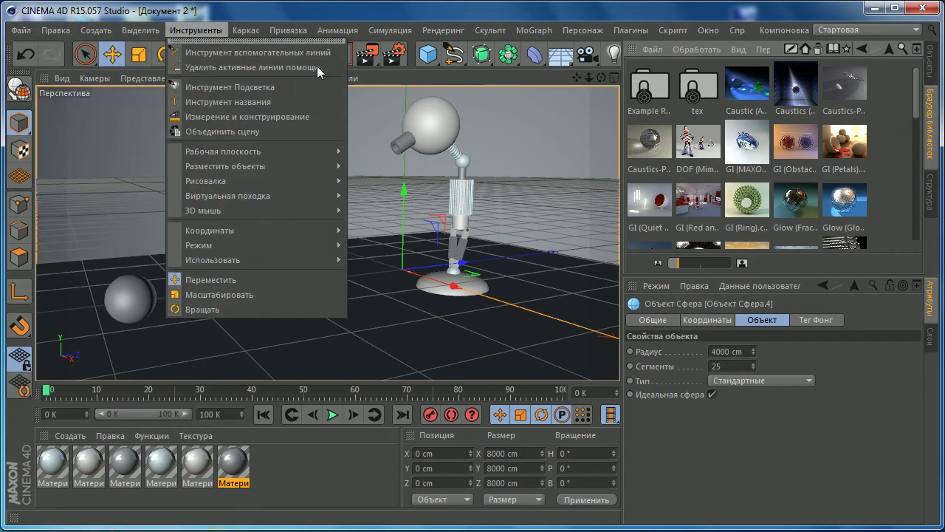
{"action": "left_click", "coordinate": [932, 149]}
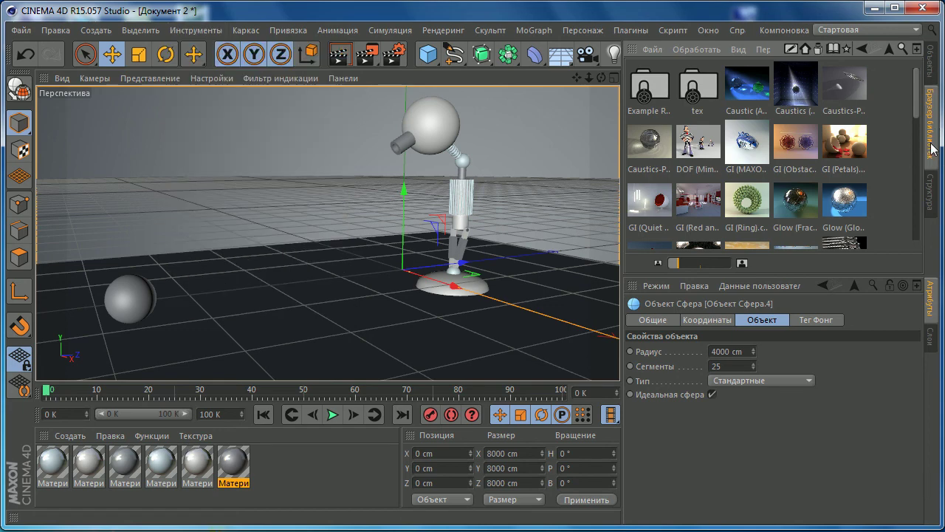
{"action": "left_click", "coordinate": [194, 54]}
{"action": "left_click", "coordinate": [197, 30]}
{"action": "left_click", "coordinate": [112, 57]}
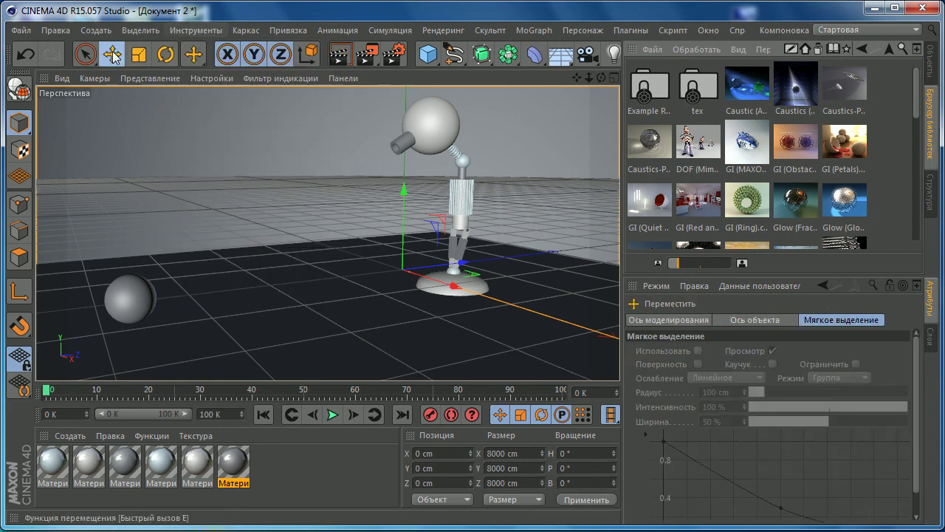
- Open the tex folder to show the HDR images and open Материал.4 for editing
{"action": "double_click", "coordinate": [699, 96]}
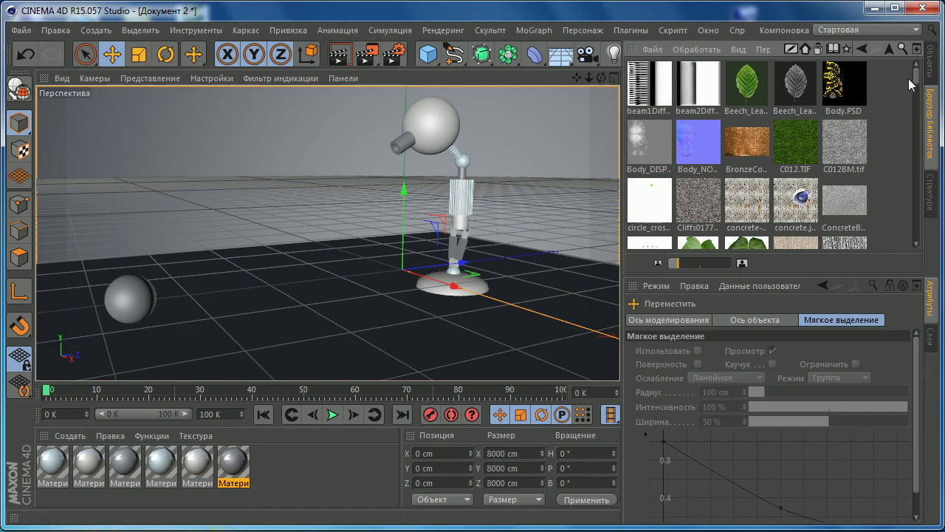
{"action": "left_click_drag", "start_coordinate": [916, 85], "coordinate": [915, 140]}
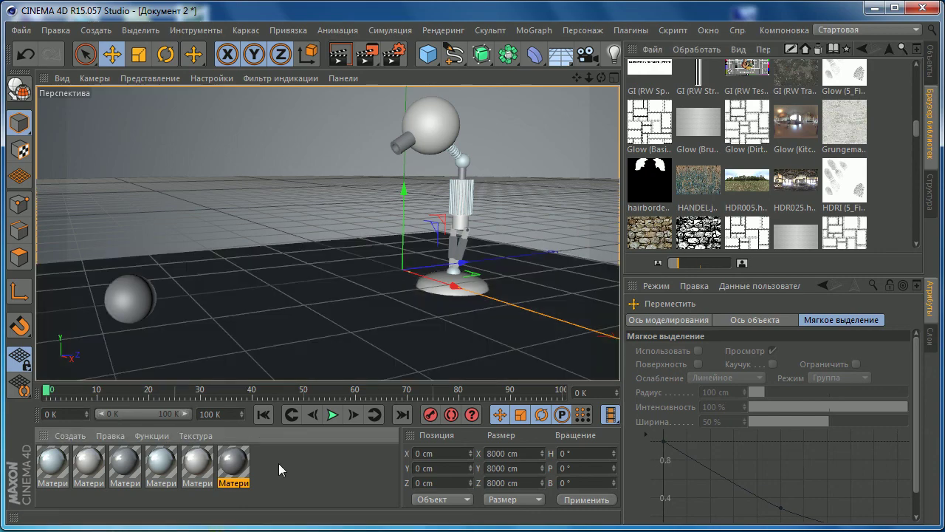
{"action": "double_click", "coordinate": [52, 462]}
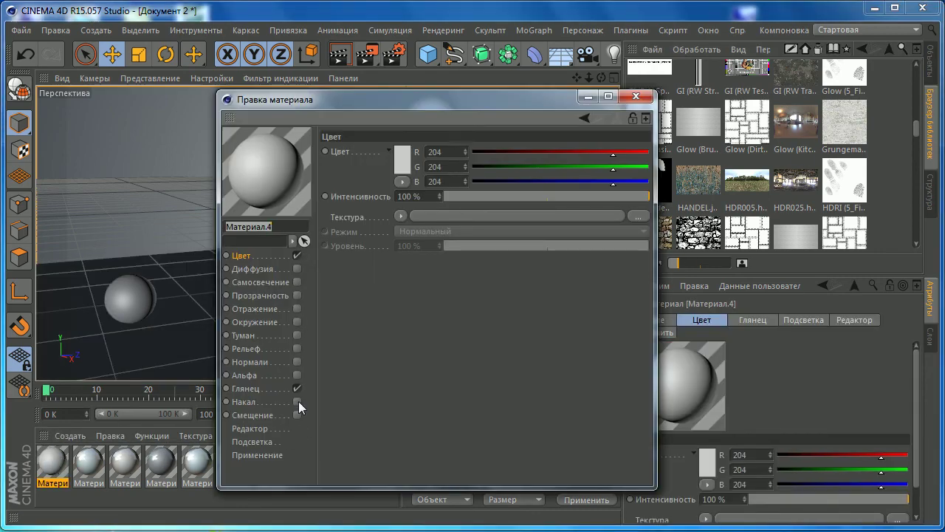
- Load HDR025.hdr as Материал.4's colour texture and apply it to Объект Сфера.4
{"action": "left_click_drag", "start_coordinate": [377, 99], "coordinate": [219, 113]}
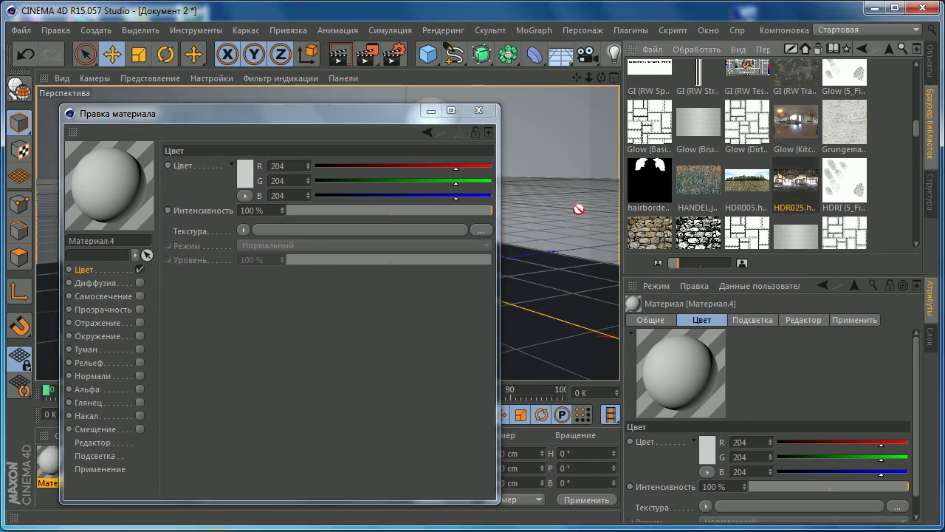
{"action": "scroll", "coordinate": [794, 210], "scroll_direction": "down", "scroll_amount": 1}
{"action": "mouse_move", "coordinate": [795, 153]}
{"action": "left_mouse_down"}
{"action": "mouse_move", "coordinate": [801, 166]}
{"action": "mouse_move", "coordinate": [803, 98]}
{"action": "left_mouse_up"}
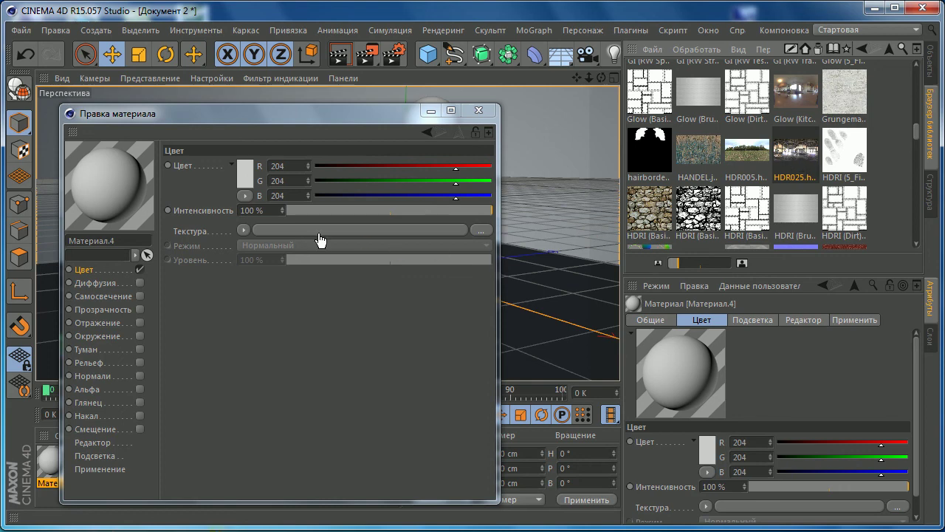
{"action": "left_click_drag", "start_coordinate": [271, 235], "coordinate": [277, 237]}
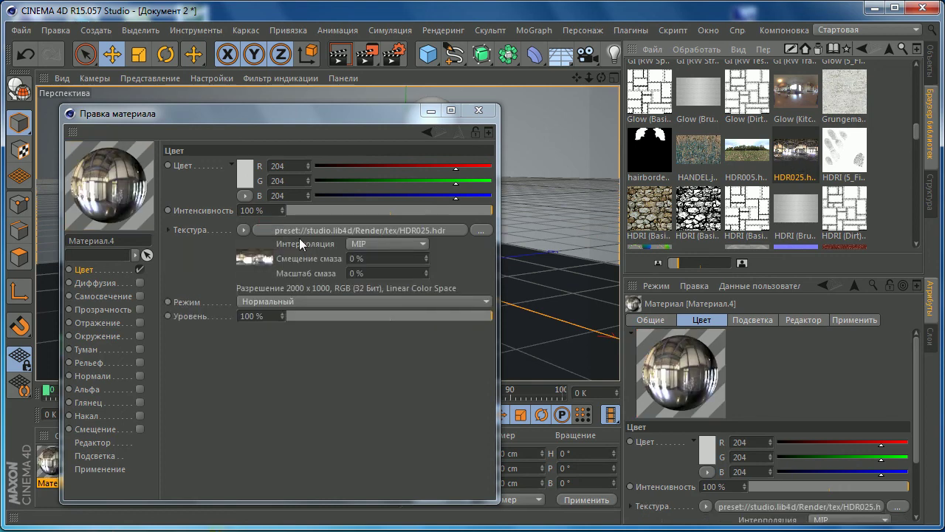
{"action": "left_click", "coordinate": [478, 111]}
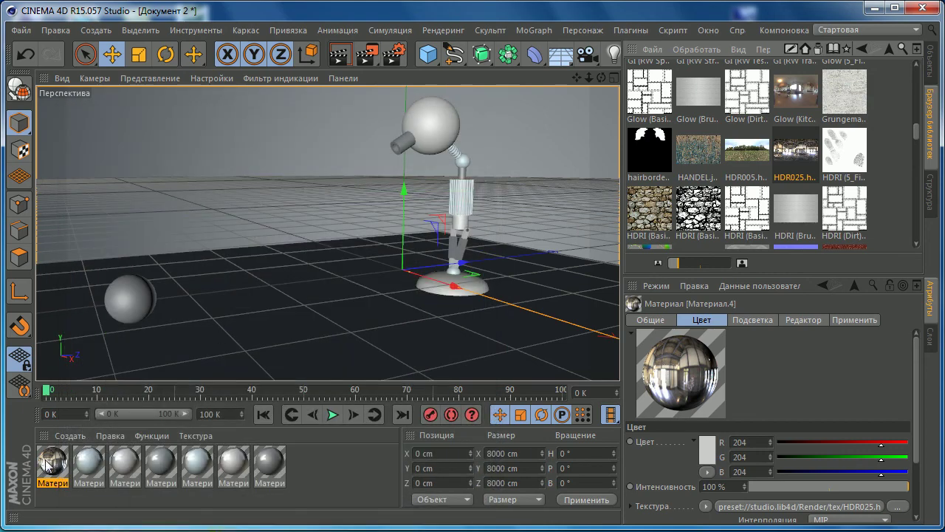
{"action": "left_click_drag", "start_coordinate": [48, 464], "coordinate": [181, 139]}
- Select all the lamp parts in the Front view and lower them about 3 cm
{"action": "left_click", "coordinate": [930, 59]}
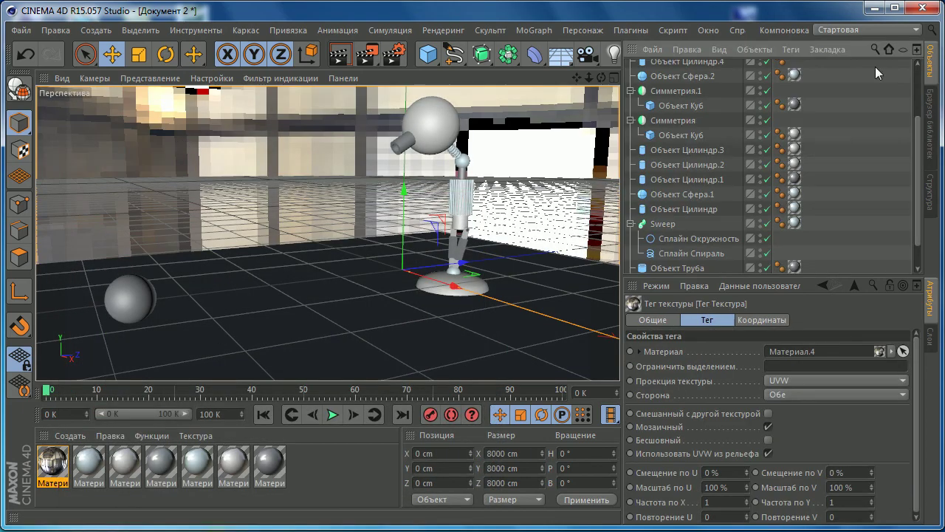
{"action": "scroll", "coordinate": [916, 201], "scroll_direction": "down", "scroll_amount": 2}
{"action": "scroll", "coordinate": [812, 148], "scroll_direction": "up", "scroll_amount": 5}
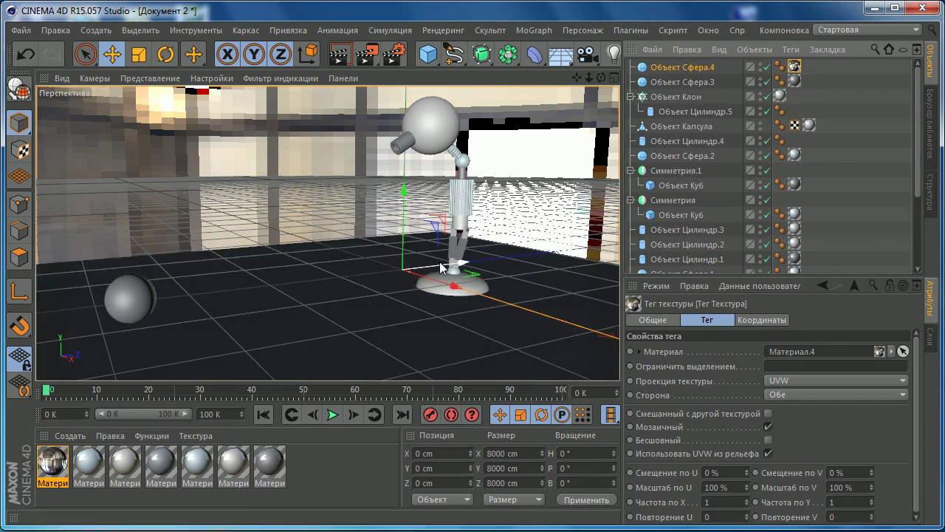
{"action": "middle_click", "coordinate": [354, 295]}
{"action": "middle_click", "coordinate": [437, 298]}
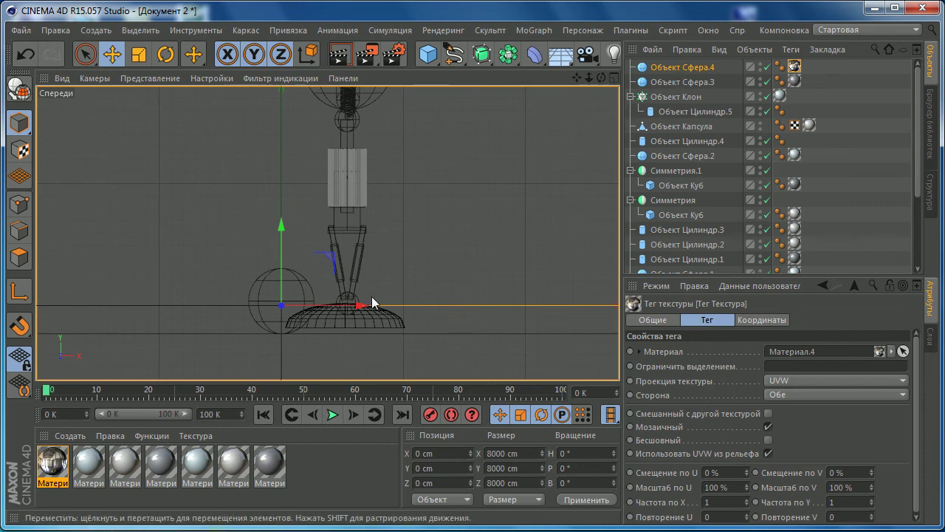
{"action": "scroll", "coordinate": [697, 225], "scroll_direction": "down", "scroll_amount": 3}
{"action": "left_click", "coordinate": [677, 250]}
{"action": "scroll", "coordinate": [674, 236], "scroll_direction": "up", "scroll_amount": 3}
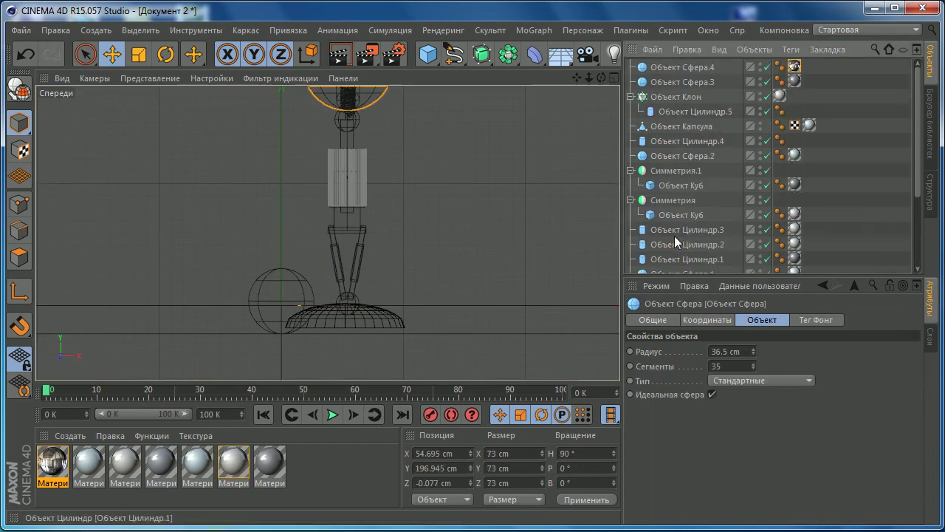
{"action": "left_click", "coordinate": [682, 97], "text": "shift"}
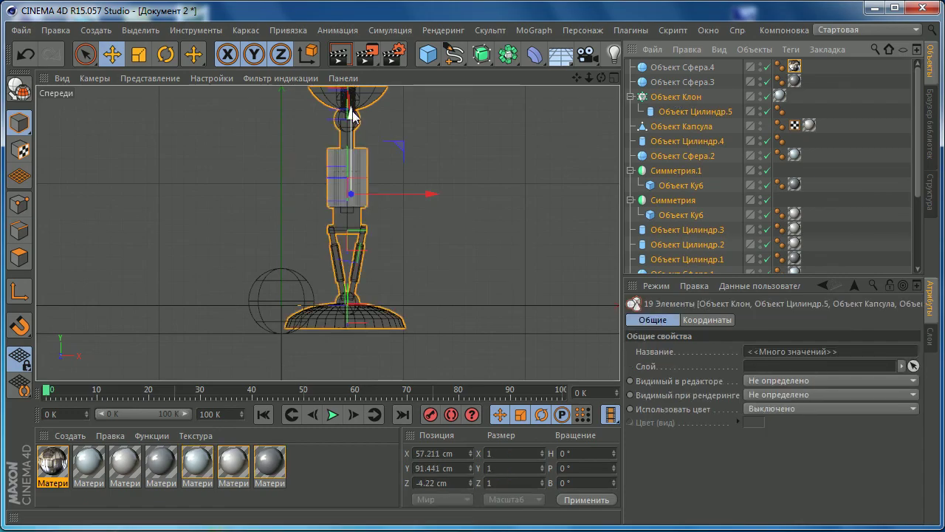
{"action": "left_click_drag", "start_coordinate": [349, 115], "coordinate": [353, 121]}
- Move the small floor sphere Сфера.3 along X to 60.115 cm
{"action": "middle_click", "coordinate": [409, 184]}
{"action": "middle_click", "coordinate": [195, 187]}
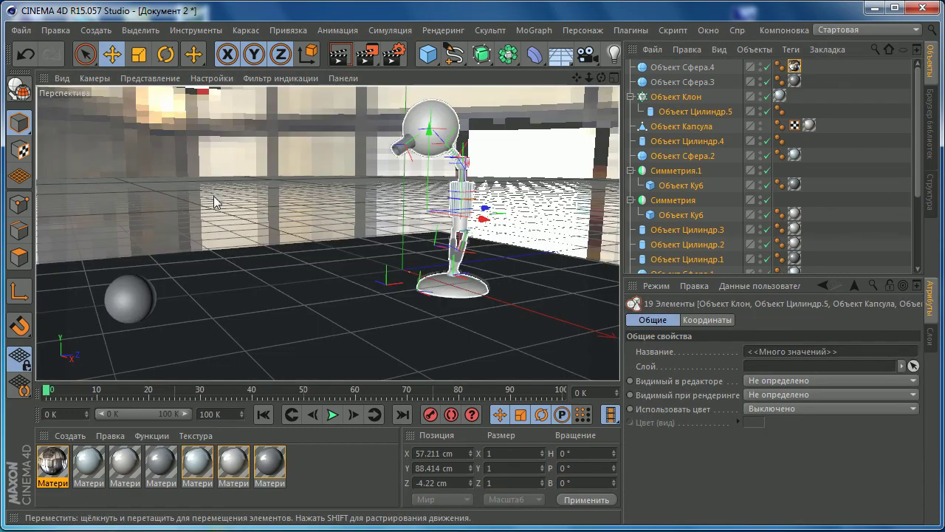
{"action": "mouse_move", "coordinate": [211, 200]}
{"action": "left_mouse_down", "text": "alt"}
{"action": "mouse_move", "coordinate": [467, 233]}
{"action": "mouse_move", "coordinate": [424, 293]}
{"action": "left_mouse_up", "text": "alt"}
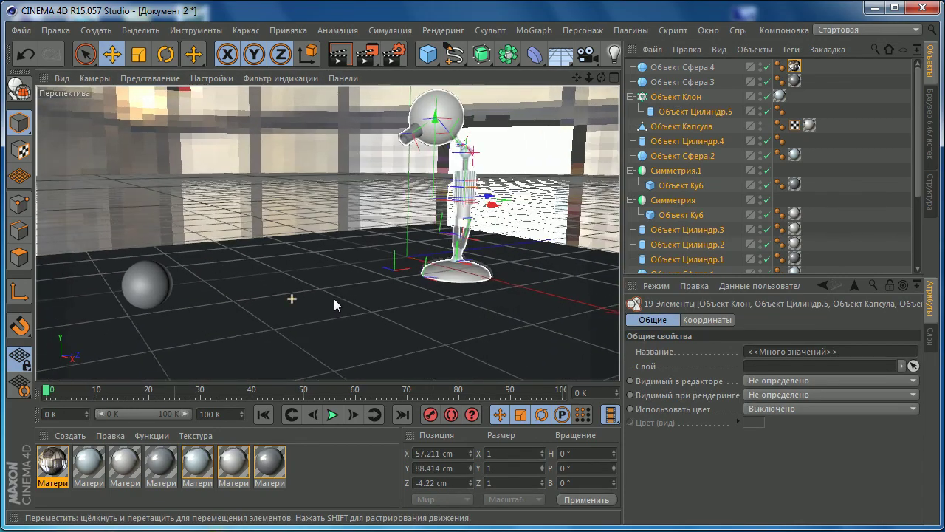
{"action": "left_click", "coordinate": [203, 311]}
{"action": "mouse_move", "coordinate": [298, 314]}
{"action": "left_mouse_down"}
{"action": "mouse_move", "coordinate": [367, 310]}
{"action": "mouse_move", "coordinate": [177, 309]}
{"action": "mouse_move", "coordinate": [291, 291]}
{"action": "mouse_move", "coordinate": [346, 300]}
{"action": "left_mouse_up"}
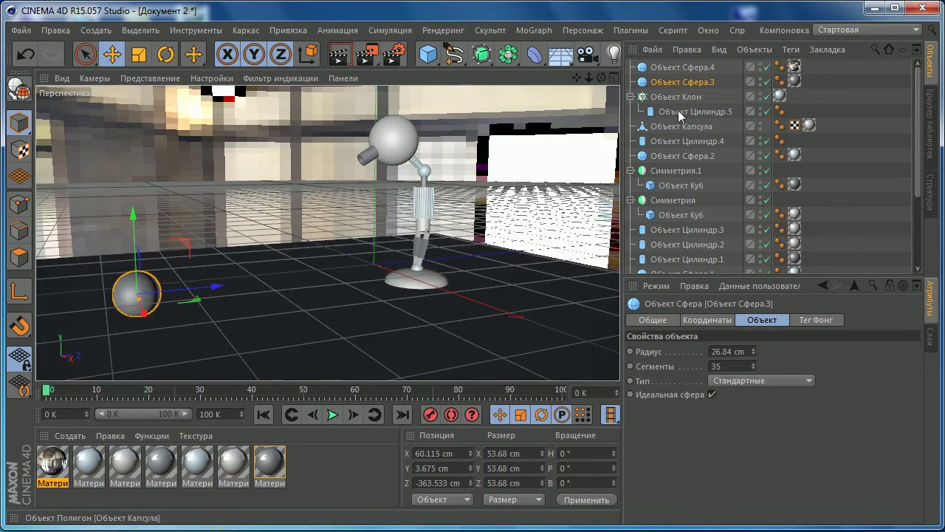
{"action": "left_click", "coordinate": [708, 67]}
{"action": "left_click_drag", "start_coordinate": [464, 244], "coordinate": [371, 307], "text": "alt"}
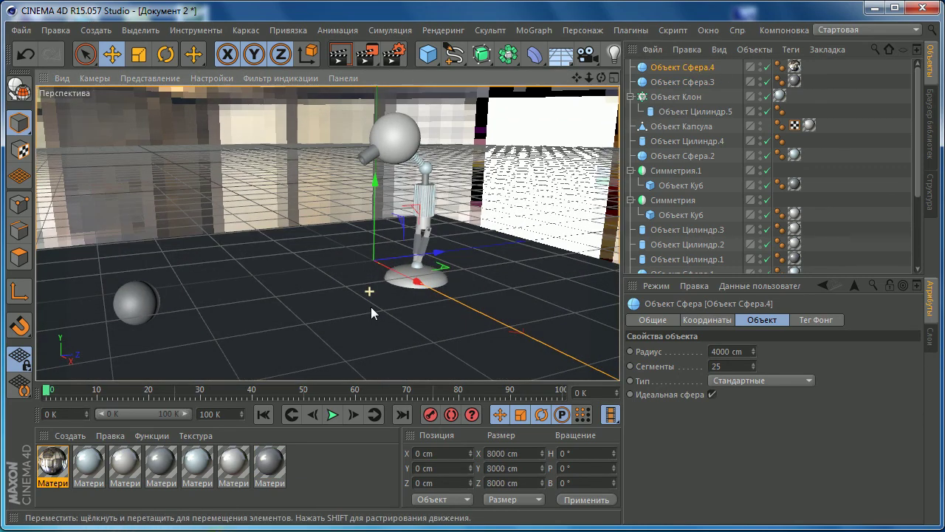
- Add a Compositing tag to Объект Сфера.4, undoing the camera-visibility change so it stays visible
{"action": "right_click", "coordinate": [662, 68]}
{"action": "mouse_move", "coordinate": [765, 79]}
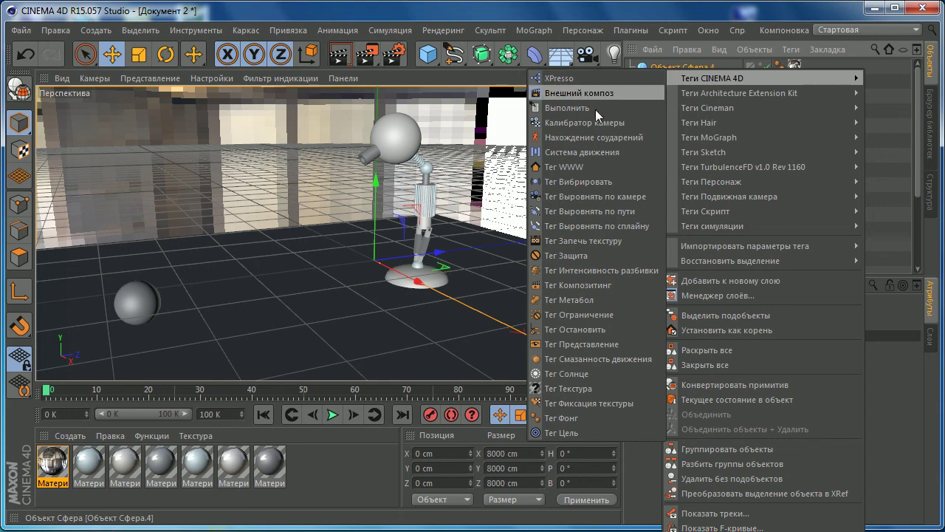
{"action": "left_click", "coordinate": [570, 286]}
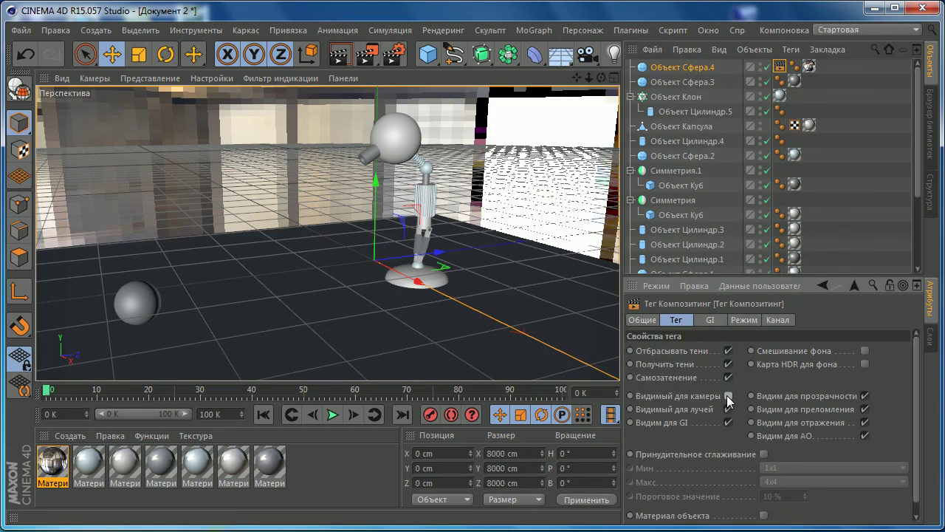
{"action": "left_click", "coordinate": [728, 397]}
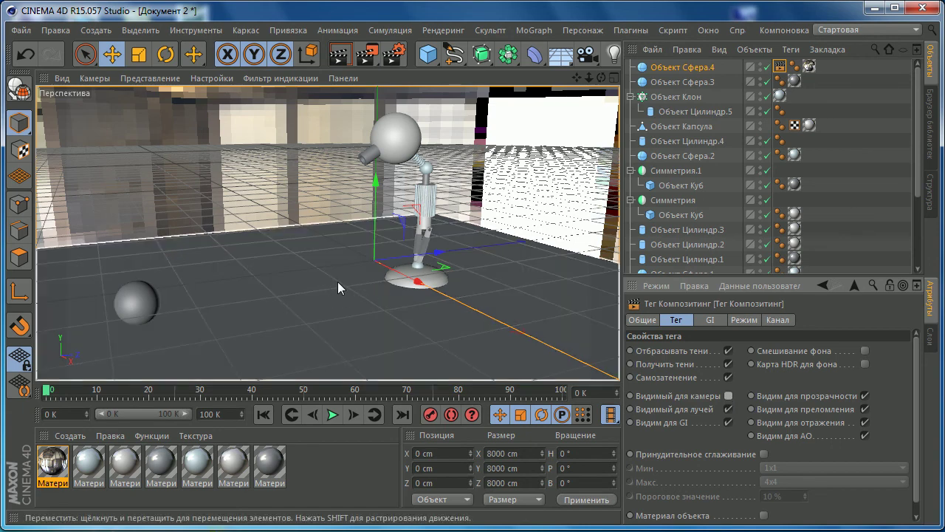
{"action": "key", "text": "ctrl+z"}
{"action": "key", "text": "ctrl+z"}
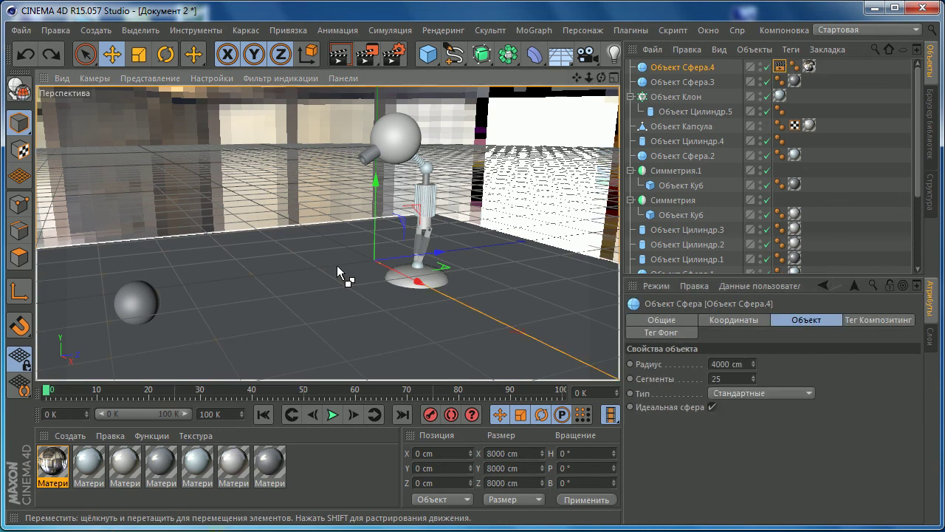
{"action": "key", "text": "ctrl+z"}
{"action": "key", "text": "ctrl+z"}
{"action": "key", "text": "ctrl+y"}
{"action": "key", "text": "ctrl+y"}
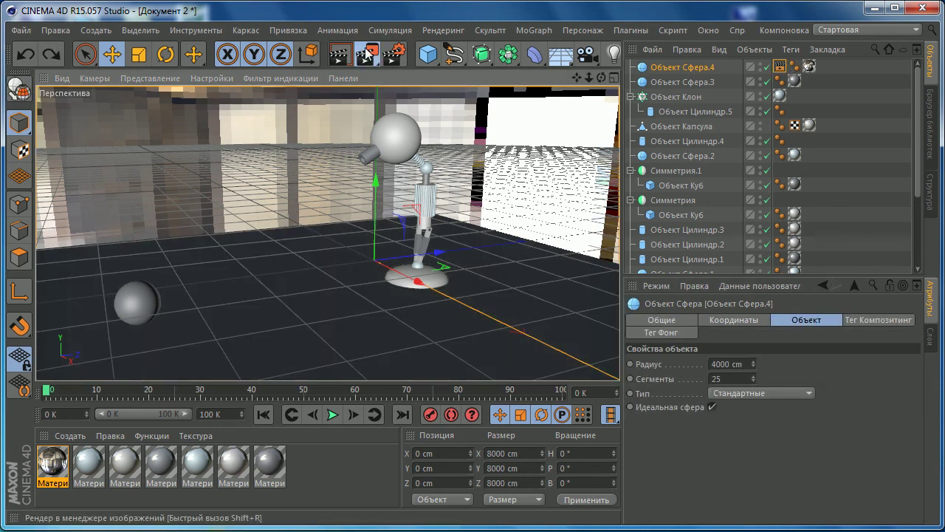
{"action": "left_click_drag", "start_coordinate": [368, 53], "coordinate": [87, 212]}
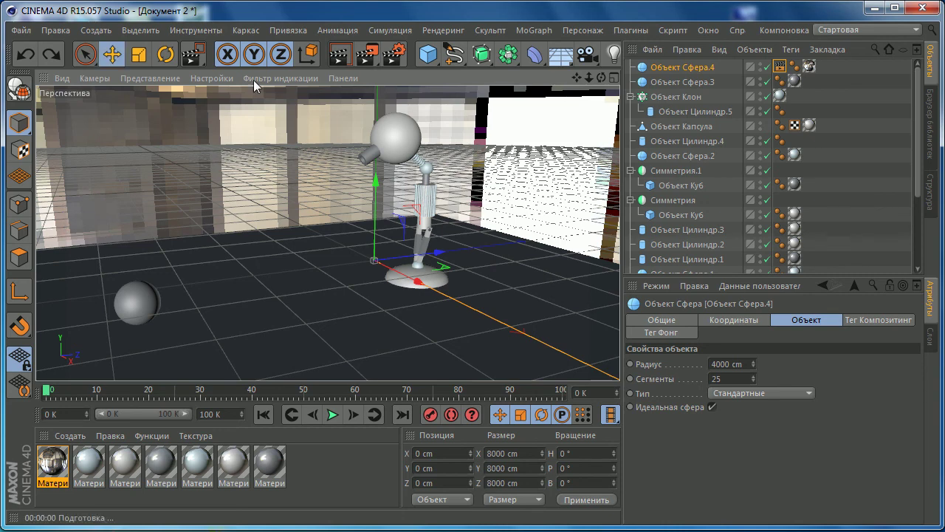
{"action": "left_click", "coordinate": [243, 230]}
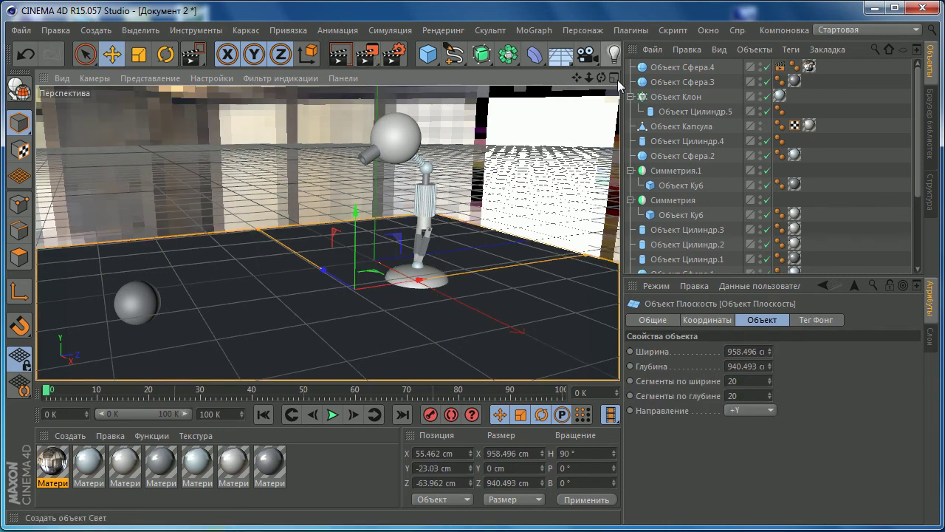
- Widen the viewport, orbit to a low angle, and bring up the Light palette
{"action": "left_click_drag", "start_coordinate": [619, 83], "coordinate": [654, 83]}
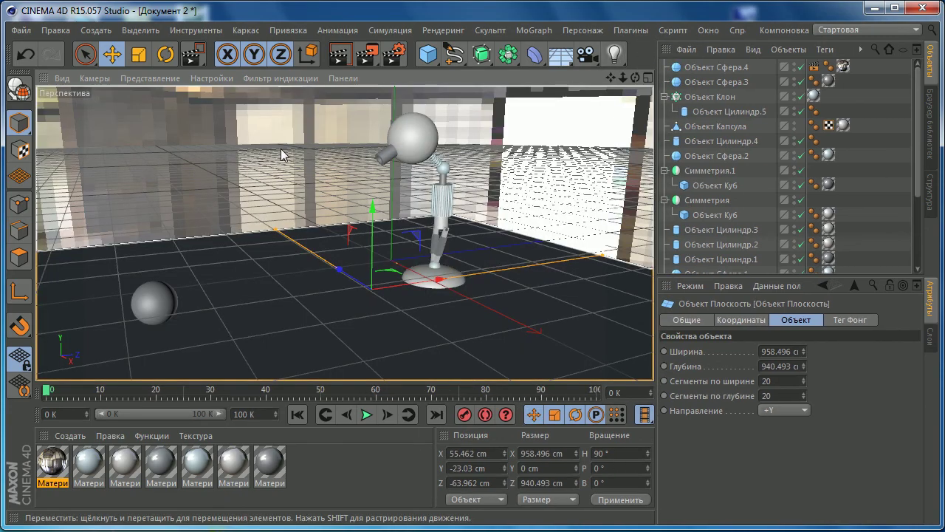
{"action": "scroll", "coordinate": [286, 148], "scroll_direction": "down", "scroll_amount": 5}
{"action": "scroll", "coordinate": [288, 170], "scroll_direction": "up", "scroll_amount": 5}
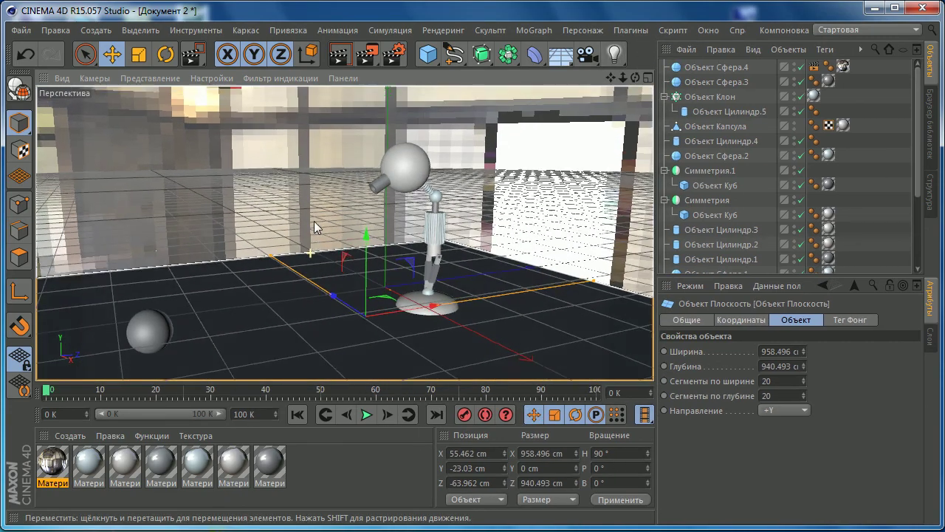
{"action": "left_click_drag", "start_coordinate": [314, 227], "coordinate": [249, 202], "text": "alt"}
{"action": "left_click_drag", "start_coordinate": [314, 285], "coordinate": [355, 313], "text": "alt"}
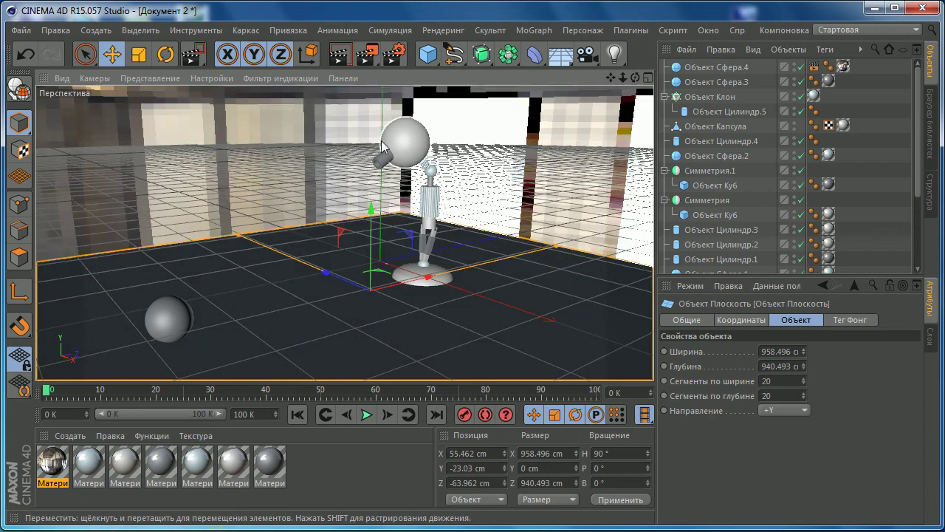
{"action": "left_click_drag", "start_coordinate": [282, 309], "coordinate": [268, 285], "text": "alt"}
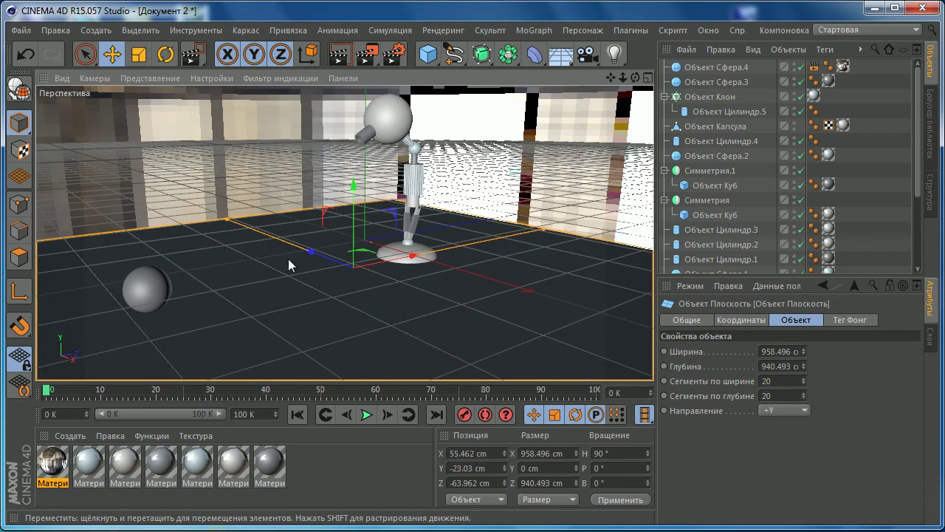
{"action": "left_click", "coordinate": [613, 57]}
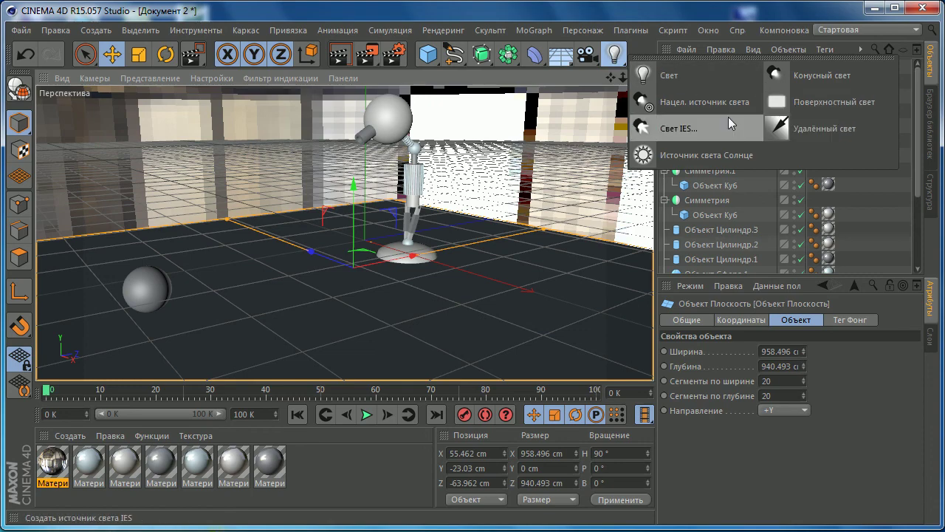
- Add a target spot light and, in the Front view, place it over the lamp at about 200 cm
{"action": "left_click", "coordinate": [692, 106]}
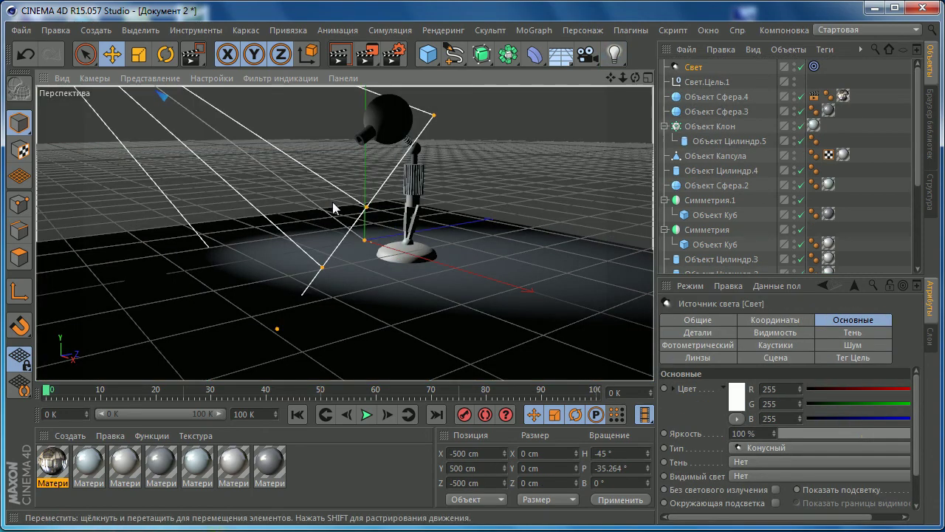
{"action": "mouse_move", "coordinate": [311, 244]}
{"action": "left_mouse_down", "text": "alt"}
{"action": "mouse_move", "coordinate": [323, 271]}
{"action": "mouse_move", "coordinate": [307, 287]}
{"action": "left_mouse_up", "text": "alt"}
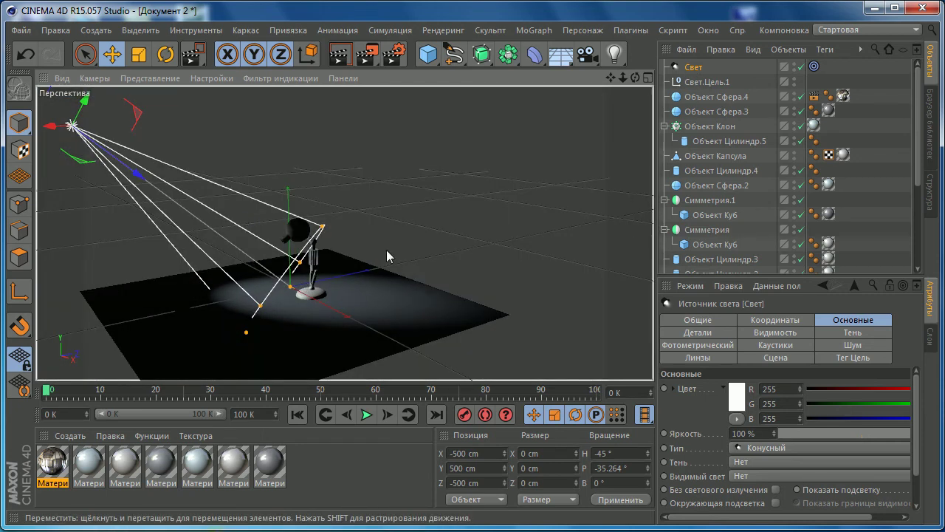
{"action": "middle_click", "coordinate": [347, 291]}
{"action": "middle_click", "coordinate": [478, 303]}
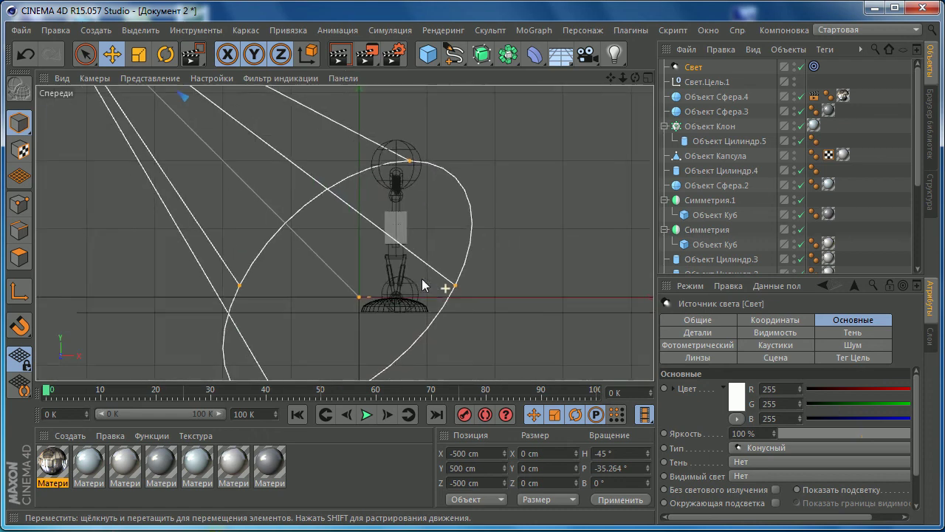
{"action": "scroll", "coordinate": [422, 283], "scroll_direction": "down", "scroll_amount": 3}
{"action": "scroll", "coordinate": [333, 244], "scroll_direction": "down", "scroll_amount": 3}
{"action": "scroll", "coordinate": [281, 217], "scroll_direction": "down", "scroll_amount": 1}
{"action": "left_click_drag", "start_coordinate": [216, 138], "coordinate": [329, 147]}
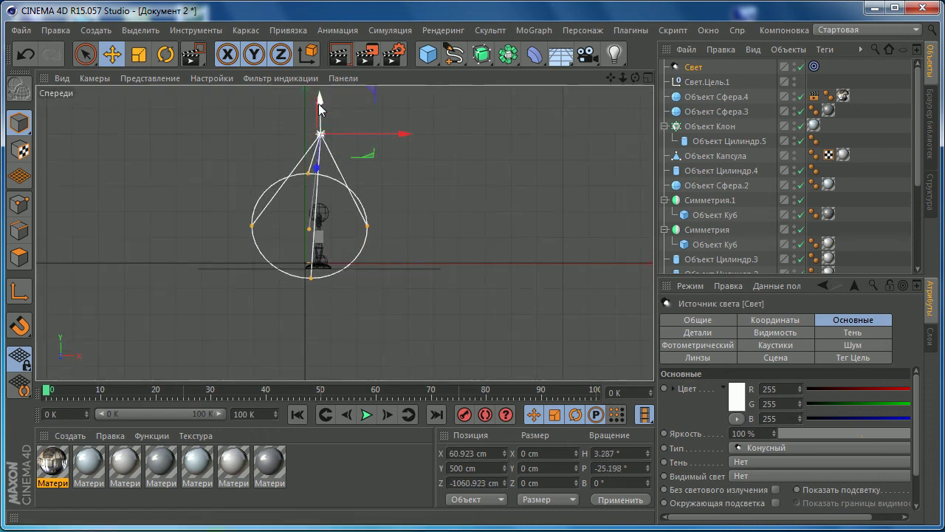
{"action": "mouse_move", "coordinate": [319, 111]}
{"action": "left_mouse_down"}
{"action": "mouse_move", "coordinate": [355, 212]}
{"action": "mouse_move", "coordinate": [401, 216]}
{"action": "left_mouse_up"}
- In the Right view, position the spot light at the lamp head
{"action": "middle_click", "coordinate": [409, 208]}
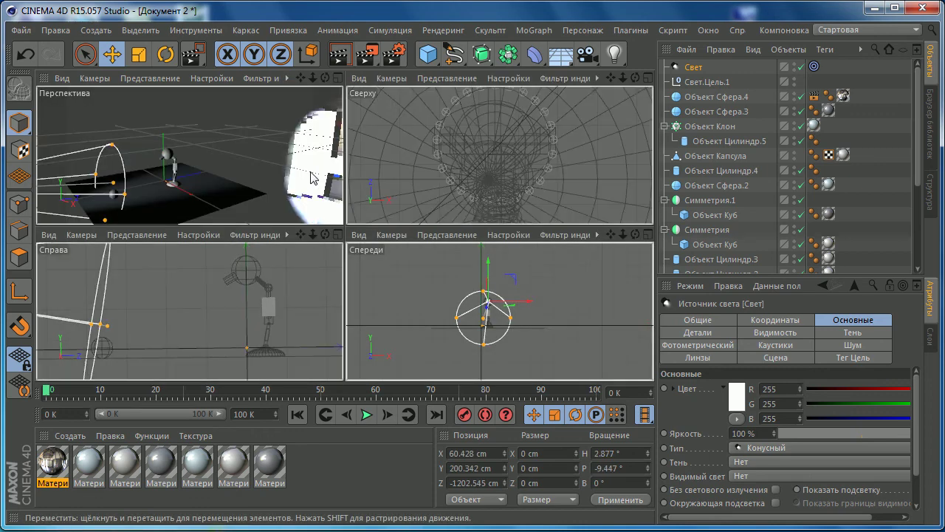
{"action": "middle_click", "coordinate": [341, 216]}
{"action": "middle_click", "coordinate": [384, 240]}
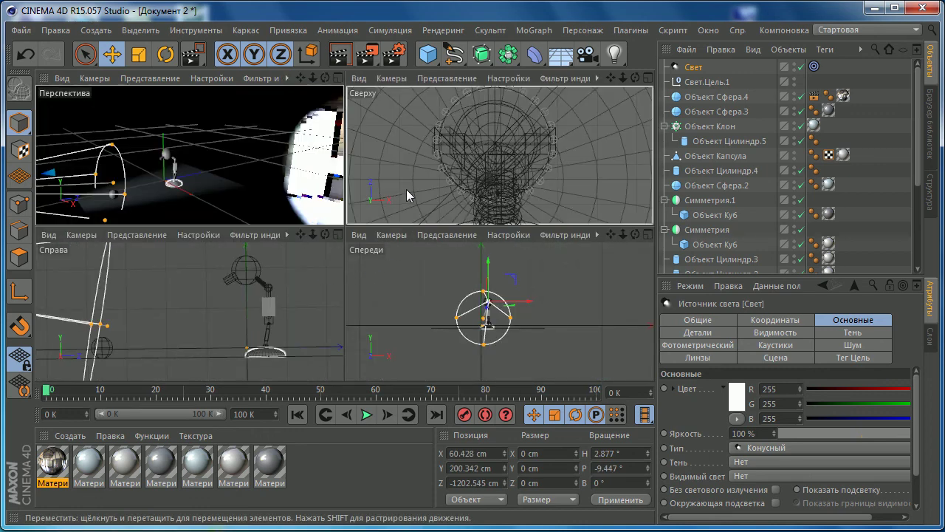
{"action": "middle_click", "coordinate": [277, 267]}
{"action": "scroll", "coordinate": [251, 225], "scroll_direction": "down", "scroll_amount": 2}
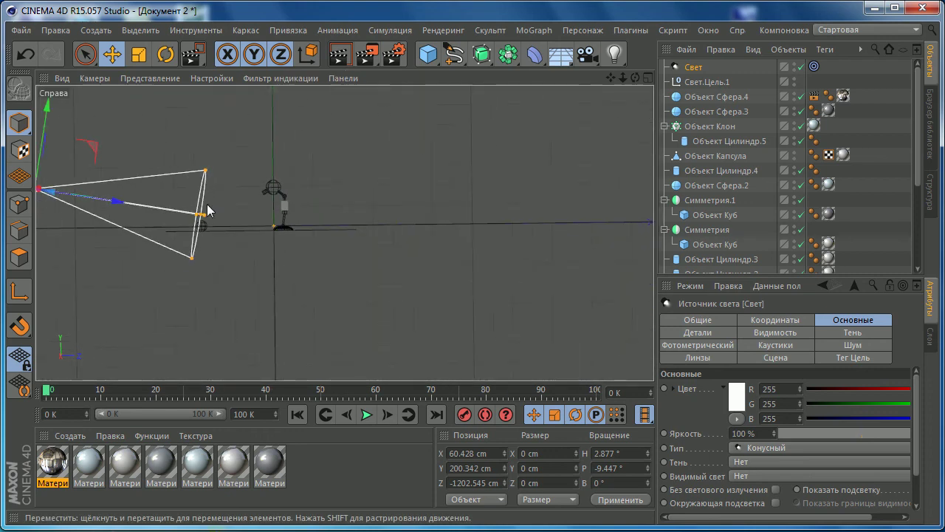
{"action": "left_click_drag", "start_coordinate": [136, 204], "coordinate": [329, 190]}
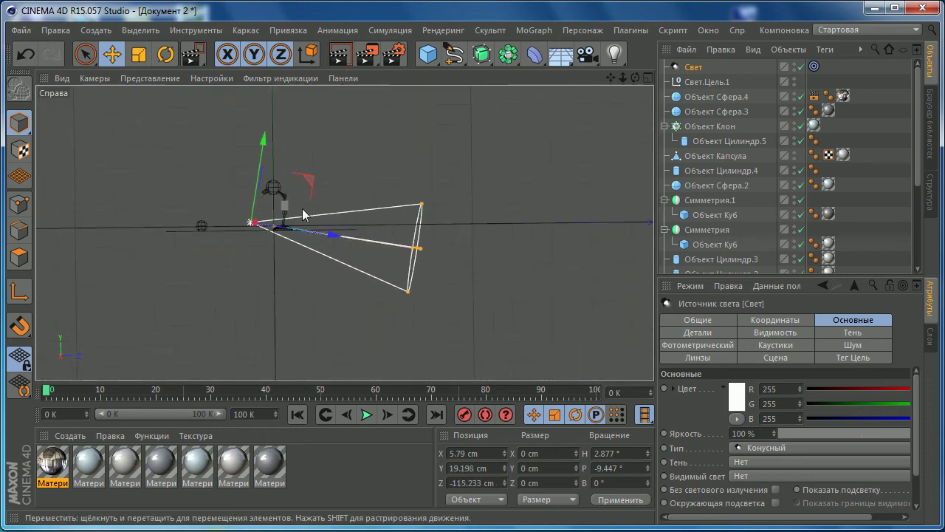
{"action": "scroll", "coordinate": [277, 215], "scroll_direction": "up", "scroll_amount": 2}
{"action": "mouse_move", "coordinate": [253, 165]}
{"action": "left_mouse_down"}
{"action": "mouse_move", "coordinate": [260, 134]}
{"action": "mouse_move", "coordinate": [308, 125]}
{"action": "left_mouse_up"}
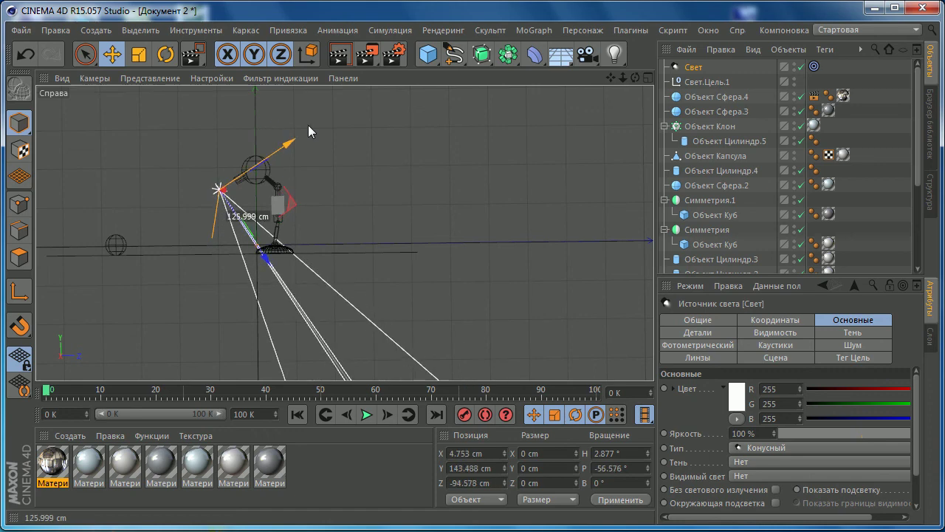
{"action": "scroll", "coordinate": [236, 192], "scroll_direction": "up", "scroll_amount": 2}
{"action": "scroll", "coordinate": [222, 171], "scroll_direction": "up", "scroll_amount": 1}
{"action": "left_click_drag", "start_coordinate": [222, 171], "coordinate": [318, 160]}
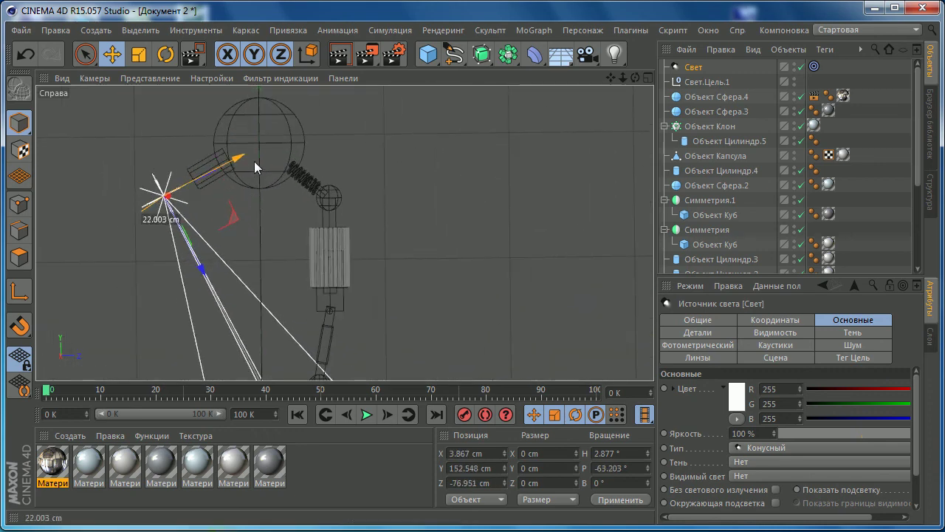
{"action": "left_click_drag", "start_coordinate": [229, 238], "coordinate": [234, 246]}
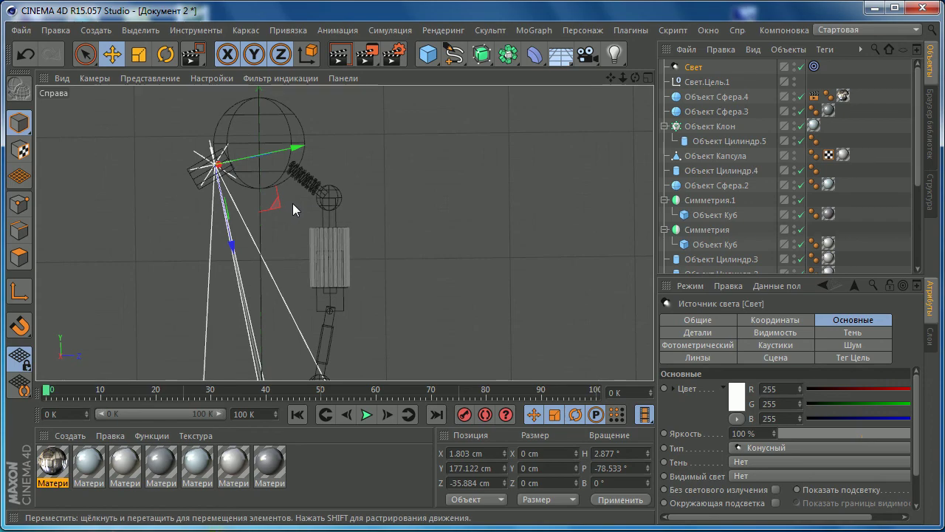
- Check the light's pool on the floor in the maximised Perspective view
{"action": "middle_click", "coordinate": [292, 203]}
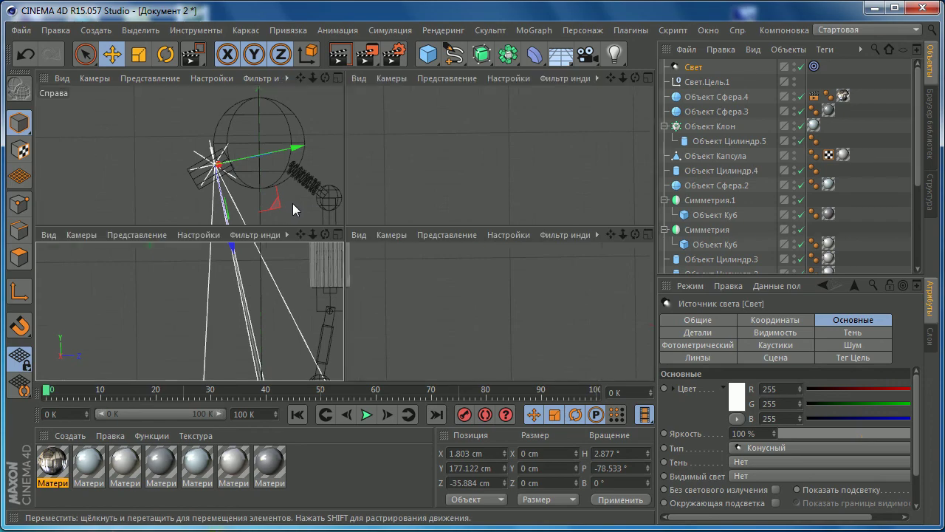
{"action": "middle_click", "coordinate": [271, 177]}
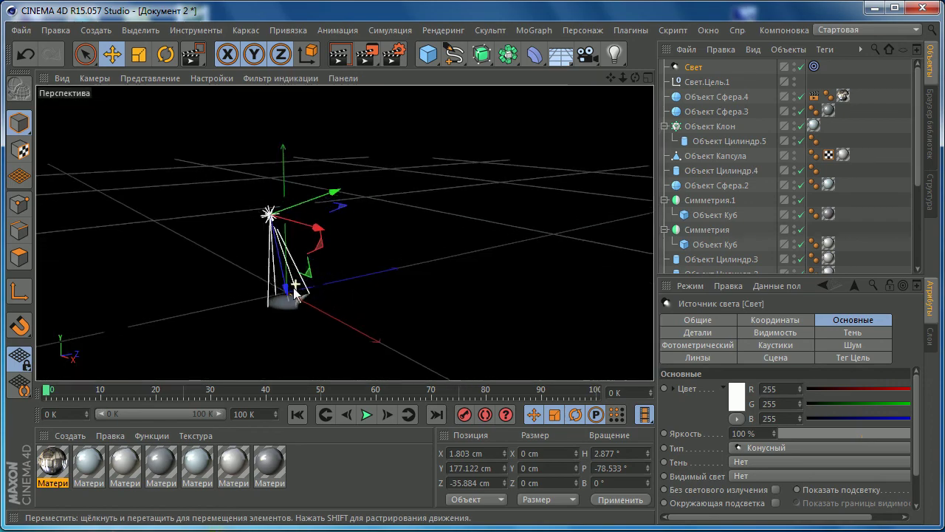
{"action": "scroll", "coordinate": [296, 288], "scroll_direction": "up", "scroll_amount": 2}
{"action": "scroll", "coordinate": [294, 296], "scroll_direction": "up", "scroll_amount": 1}
{"action": "scroll", "coordinate": [300, 307], "scroll_direction": "up", "scroll_amount": 1}
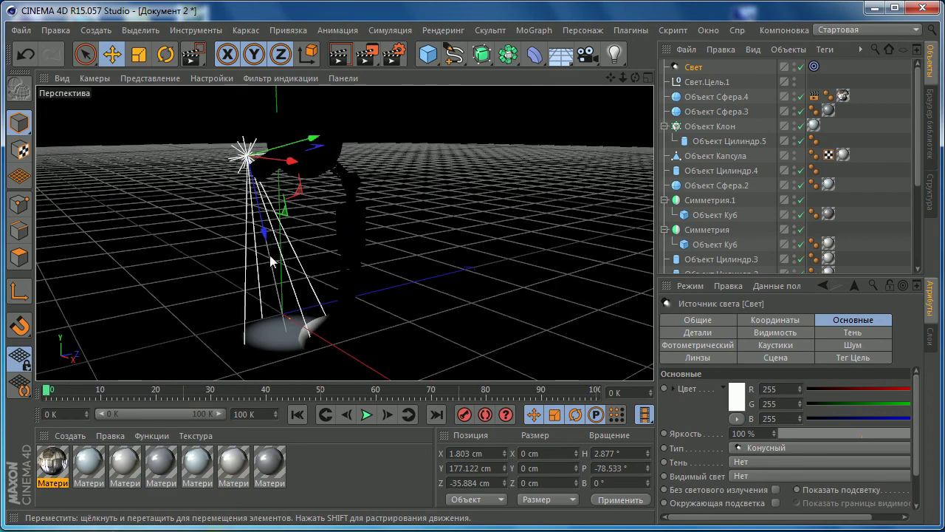
{"action": "middle_click_drag", "start_coordinate": [272, 336], "coordinate": [341, 311]}
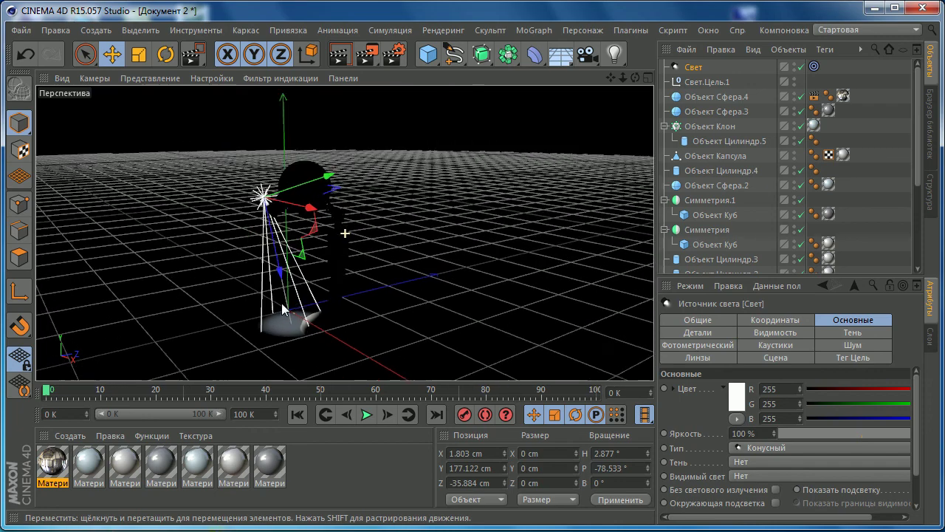
{"action": "scroll", "coordinate": [341, 311], "scroll_direction": "up", "scroll_amount": 1}
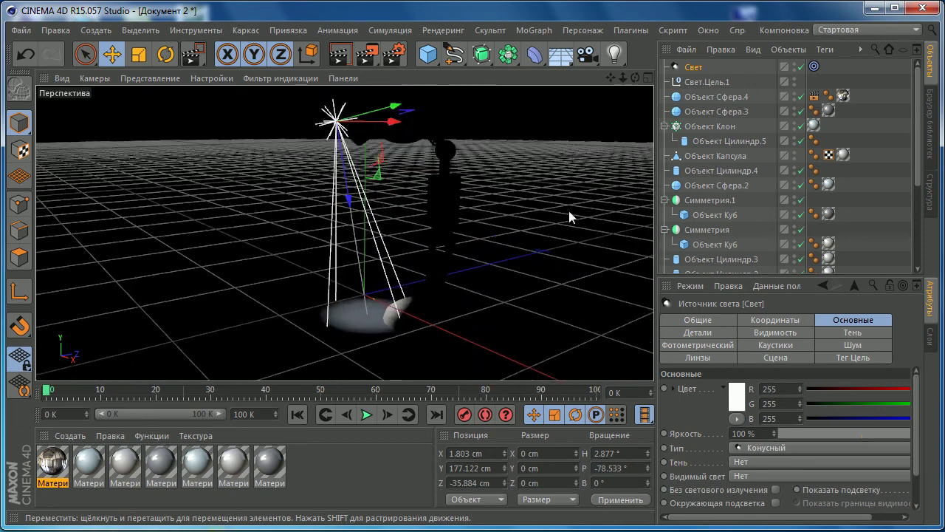
- Move the spot light's target Свет.Цель.1 forward along Z
{"action": "left_click", "coordinate": [679, 83]}
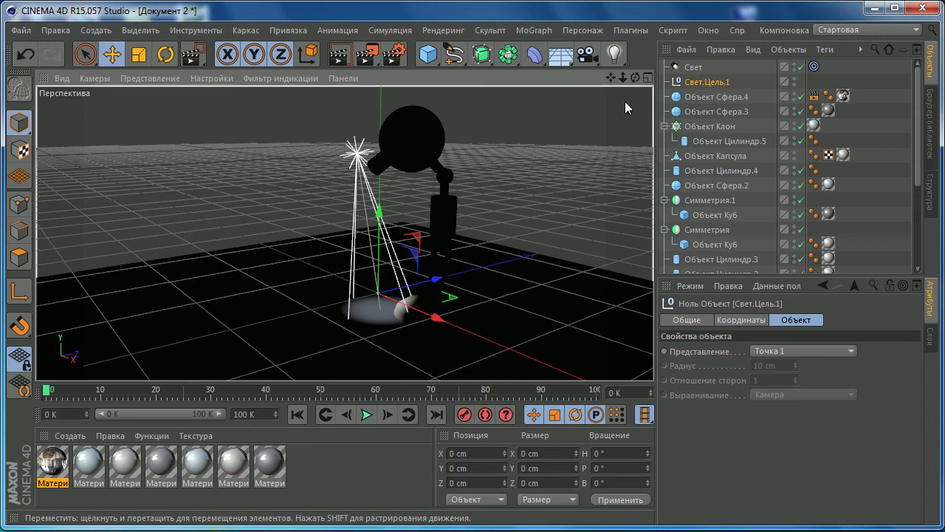
{"action": "mouse_move", "coordinate": [437, 280]}
{"action": "left_mouse_down"}
{"action": "mouse_move", "coordinate": [303, 322]}
{"action": "mouse_move", "coordinate": [274, 320]}
{"action": "left_mouse_up"}
{"action": "mouse_move", "coordinate": [274, 321]}
{"action": "middle_mouse_down", "text": "alt"}
{"action": "mouse_move", "coordinate": [411, 274]}
{"action": "mouse_move", "coordinate": [375, 264]}
{"action": "middle_mouse_up", "text": "alt"}
{"action": "mouse_move", "coordinate": [375, 263]}
{"action": "left_mouse_down"}
{"action": "mouse_move", "coordinate": [327, 313]}
{"action": "mouse_move", "coordinate": [406, 285]}
{"action": "mouse_move", "coordinate": [506, 277]}
{"action": "mouse_move", "coordinate": [462, 249]}
{"action": "mouse_move", "coordinate": [415, 302]}
{"action": "mouse_move", "coordinate": [394, 300]}
{"action": "mouse_move", "coordinate": [401, 253]}
{"action": "mouse_move", "coordinate": [397, 283]}
{"action": "mouse_move", "coordinate": [363, 306]}
{"action": "mouse_move", "coordinate": [374, 271]}
{"action": "mouse_move", "coordinate": [352, 188]}
{"action": "left_mouse_up"}
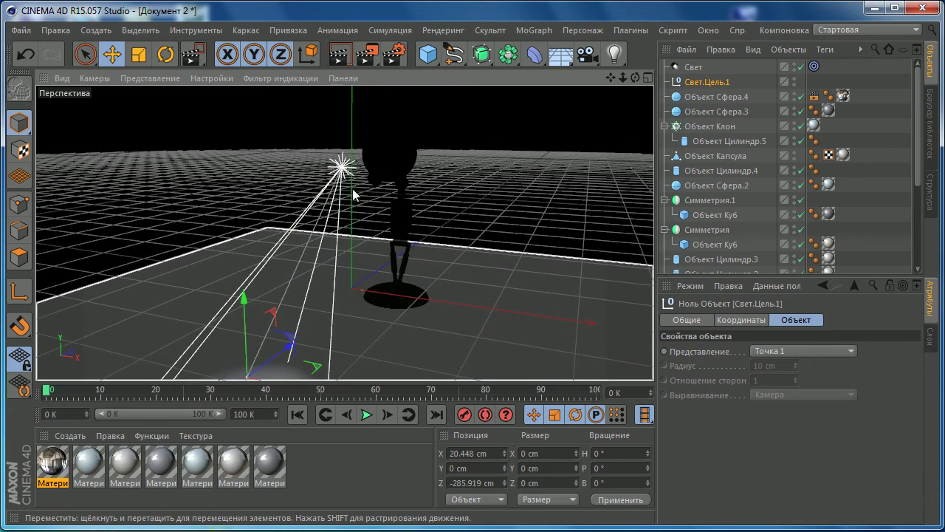
- In the Front view, slide the spot light along X to 54.973 cm
{"action": "left_click", "coordinate": [694, 66]}
{"action": "middle_click", "coordinate": [446, 282]}
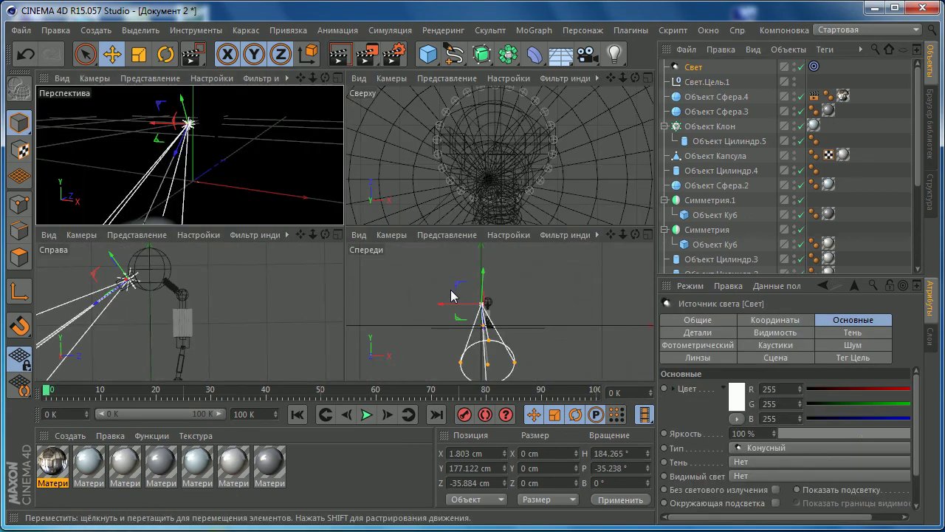
{"action": "middle_click", "coordinate": [392, 292]}
{"action": "scroll", "coordinate": [302, 224], "scroll_direction": "up", "scroll_amount": 3}
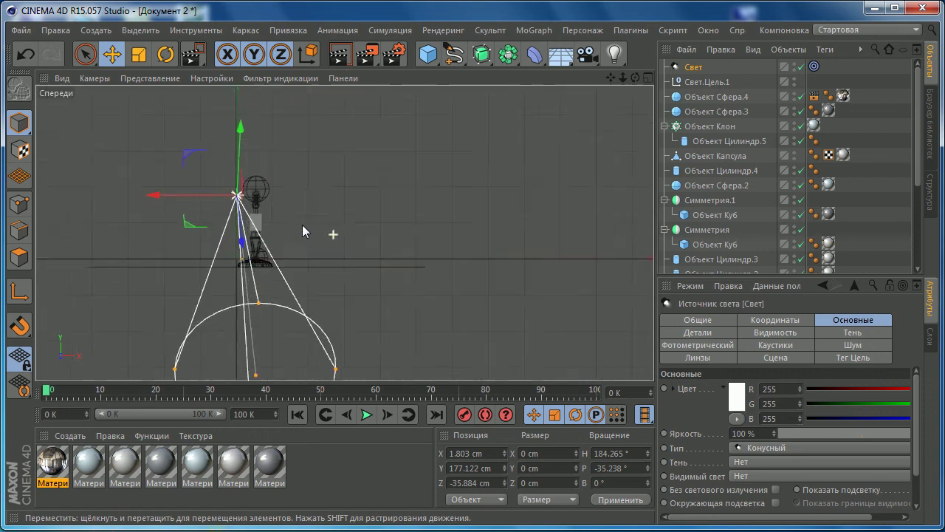
{"action": "middle_click_drag", "start_coordinate": [302, 225], "coordinate": [162, 195], "text": "alt"}
{"action": "scroll", "coordinate": [391, 292], "scroll_direction": "down", "scroll_amount": 3}
{"action": "scroll", "coordinate": [231, 261], "scroll_direction": "up", "scroll_amount": 2}
{"action": "scroll", "coordinate": [232, 261], "scroll_direction": "up", "scroll_amount": 2}
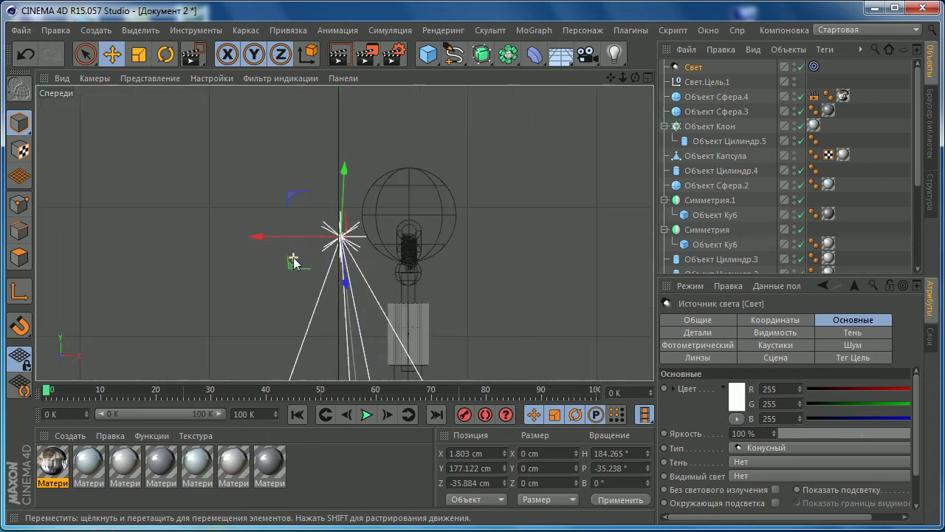
{"action": "scroll", "coordinate": [221, 255], "scroll_direction": "down", "scroll_amount": 1}
{"action": "scroll", "coordinate": [193, 254], "scroll_direction": "up", "scroll_amount": 3}
{"action": "left_click_drag", "start_coordinate": [223, 234], "coordinate": [336, 249]}
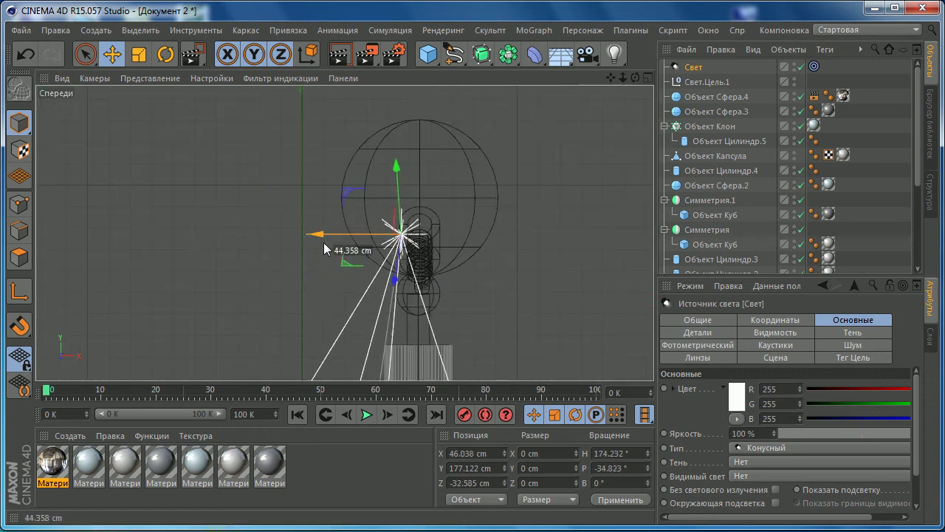
- Move the floor sphere along X to 31.696 cm, into the light pool
{"action": "middle_click", "coordinate": [336, 249]}
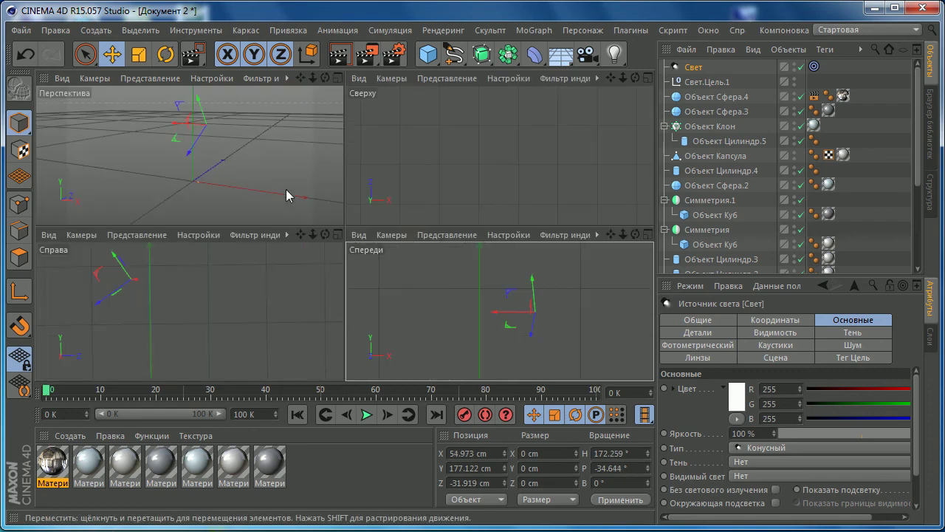
{"action": "middle_click", "coordinate": [286, 189]}
{"action": "left_click_drag", "start_coordinate": [339, 298], "coordinate": [284, 311], "text": "alt"}
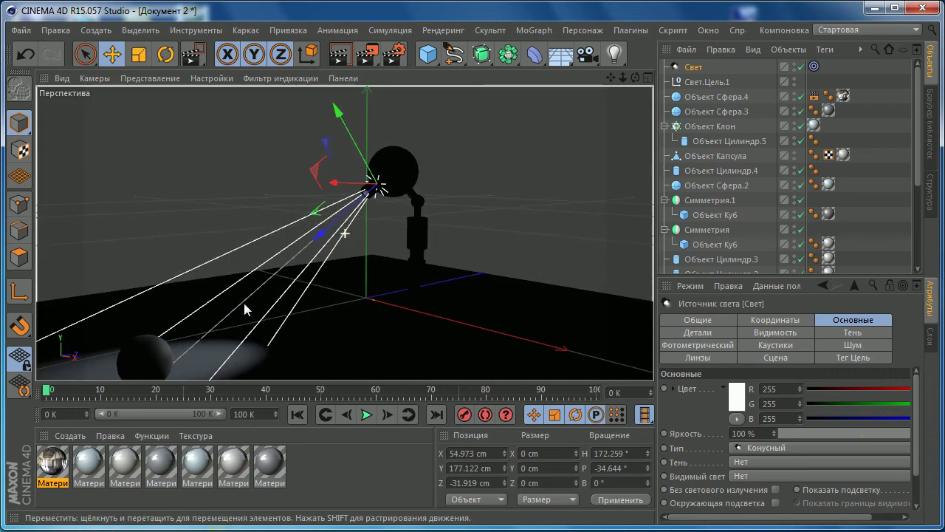
{"action": "left_click", "coordinate": [238, 339]}
{"action": "mouse_move", "coordinate": [238, 339]}
{"action": "left_mouse_down", "text": "alt"}
{"action": "mouse_move", "coordinate": [435, 319]}
{"action": "mouse_move", "coordinate": [389, 332]}
{"action": "mouse_move", "coordinate": [426, 329]}
{"action": "mouse_move", "coordinate": [399, 311]}
{"action": "left_mouse_up", "text": "alt"}
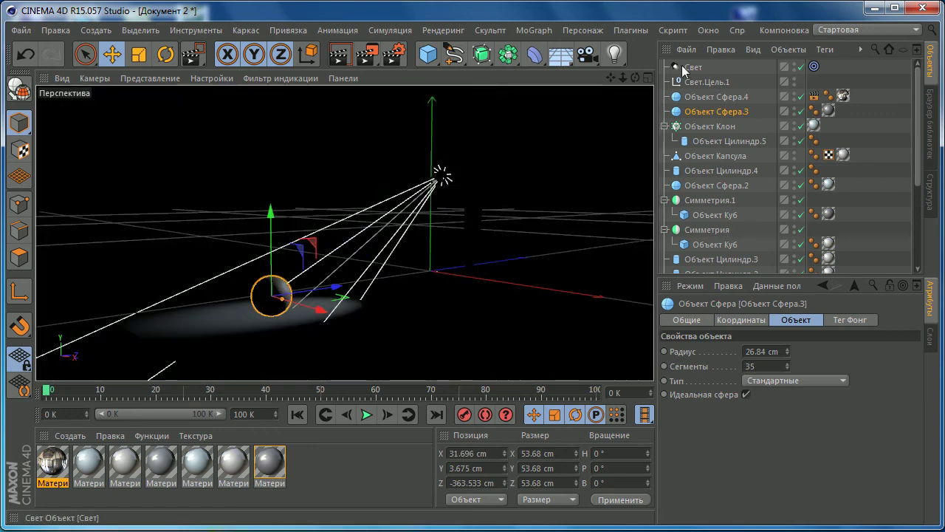
- Select the spot light and raise its brightness (Яркость) to 250%
{"action": "left_click", "coordinate": [368, 274]}
{"action": "left_click", "coordinate": [707, 81]}
{"action": "mouse_move", "coordinate": [399, 267]}
{"action": "left_mouse_down", "text": "alt"}
{"action": "mouse_move", "coordinate": [301, 330]}
{"action": "mouse_move", "coordinate": [544, 198]}
{"action": "left_mouse_up", "text": "alt"}
{"action": "left_click", "coordinate": [694, 67]}
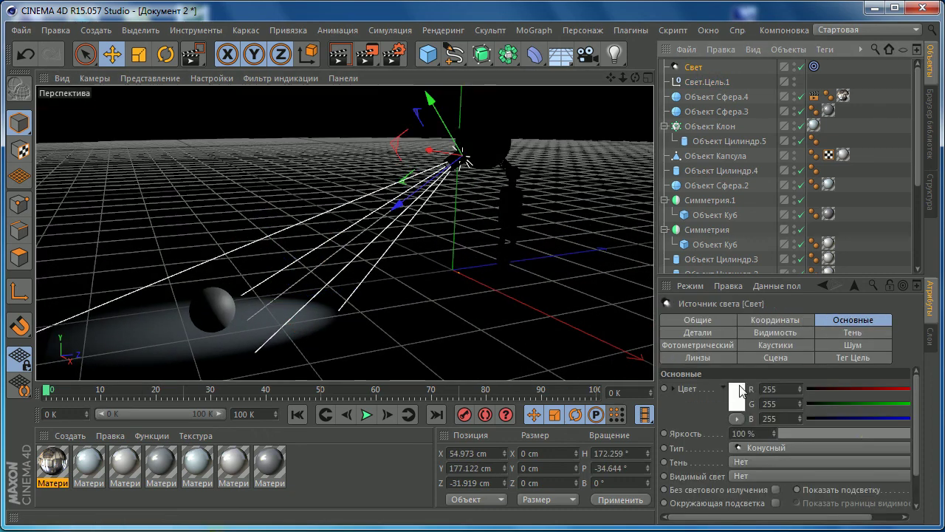
{"action": "double_click", "coordinate": [750, 434]}
{"action": "type", "text": "1"}
{"action": "type", "text": "50"}
{"action": "key", "text": "Return"}
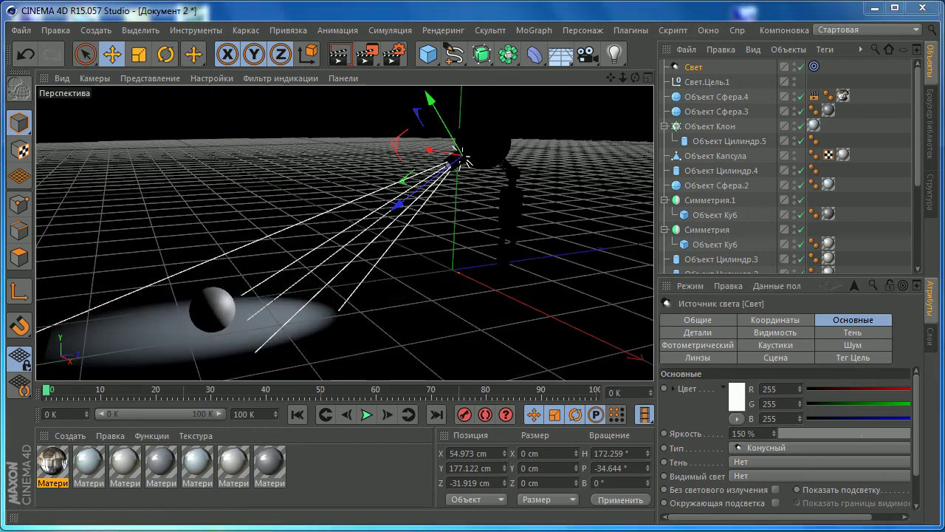
{"action": "left_click", "coordinate": [733, 433]}
{"action": "type", "text": "250"}
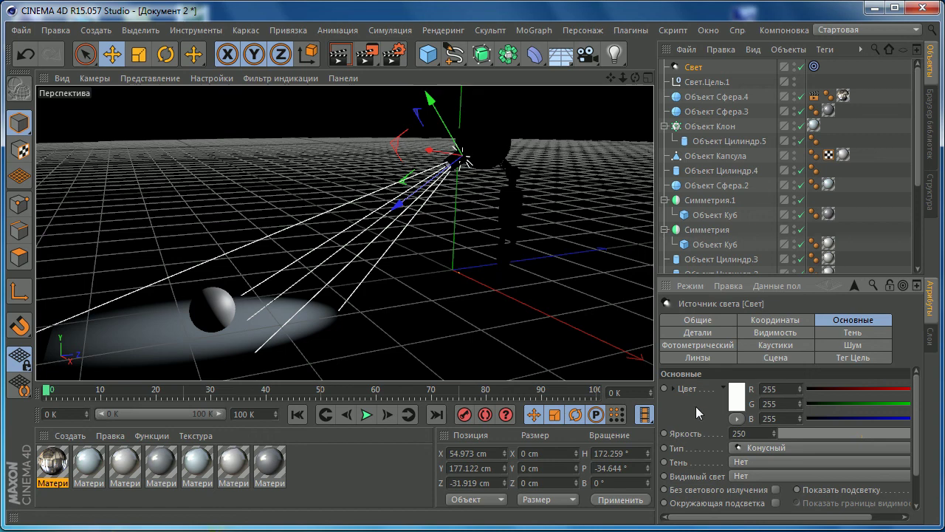
{"action": "key", "text": "Return"}
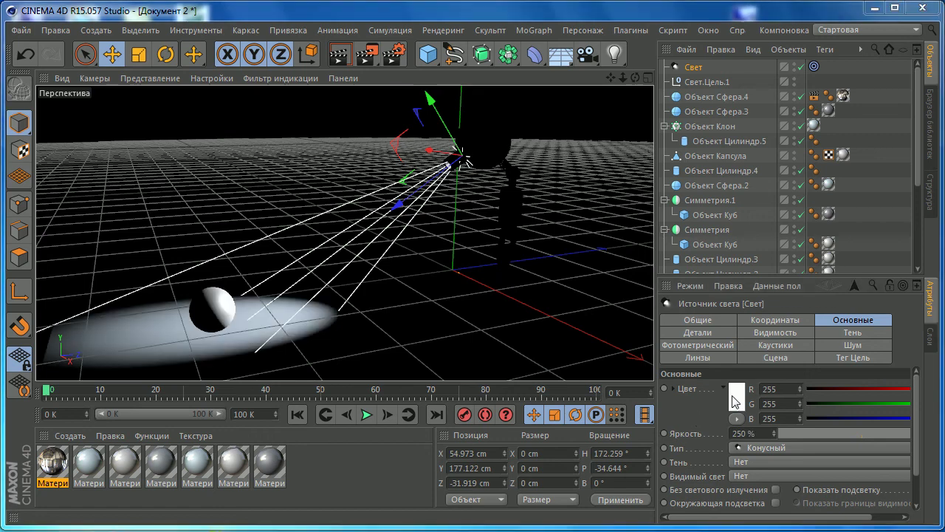
- Tint the spot light's colour a warm off-white (R249 G237 B234)
{"action": "left_click", "coordinate": [732, 398]}
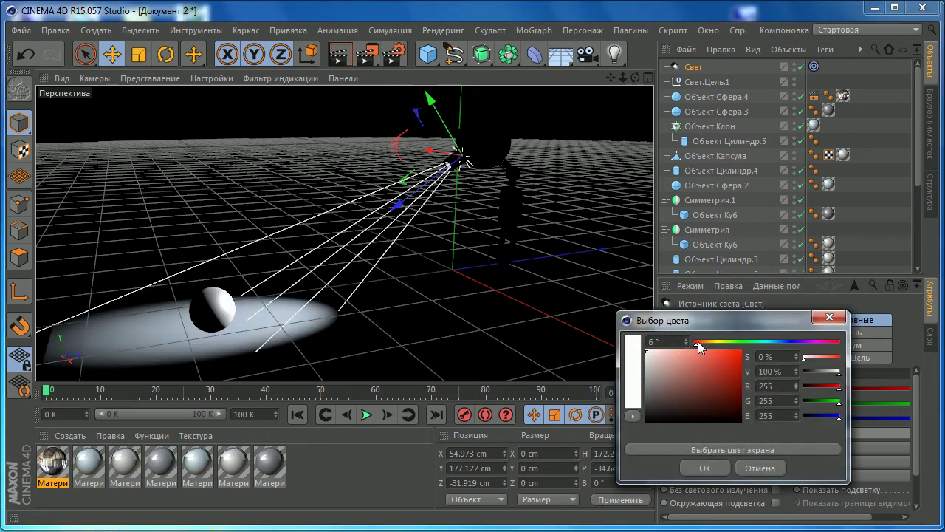
{"action": "left_click", "coordinate": [654, 355]}
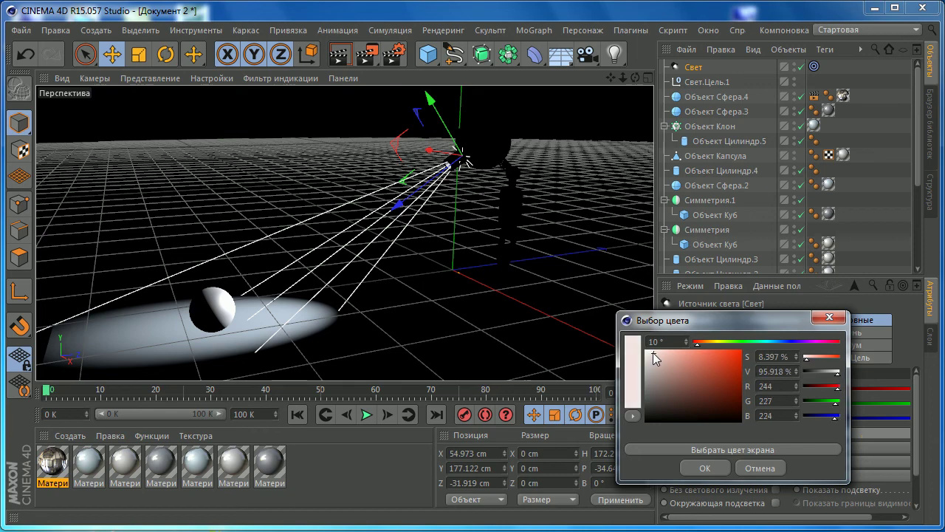
{"action": "left_click", "coordinate": [705, 468]}
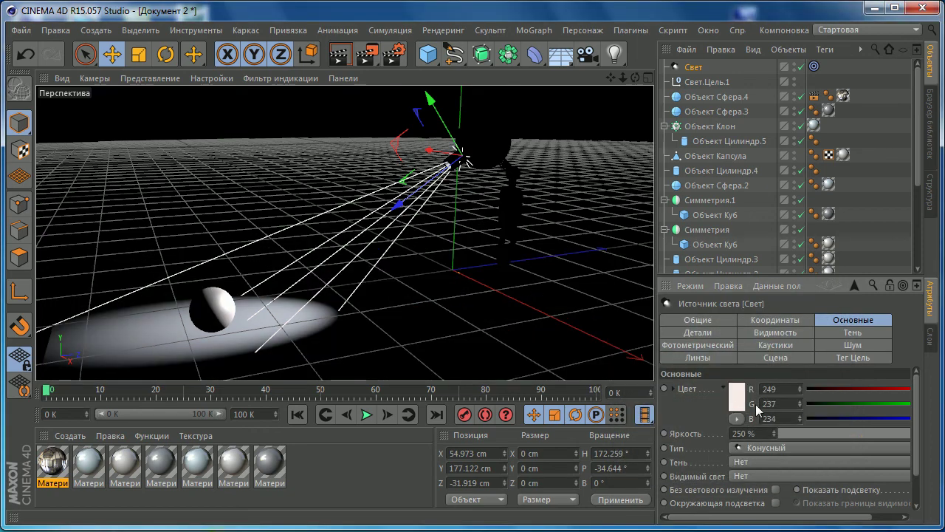
{"action": "left_click", "coordinate": [857, 333]}
- Set the spot light's shadow to Поверхностная and orbit the view to check the floor shadow
{"action": "left_click", "coordinate": [747, 389]}
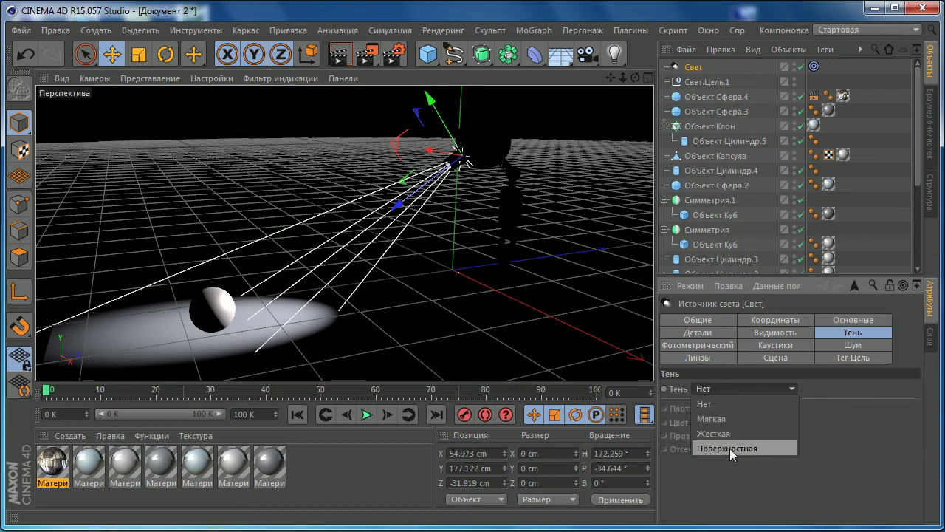
{"action": "left_click", "coordinate": [731, 448]}
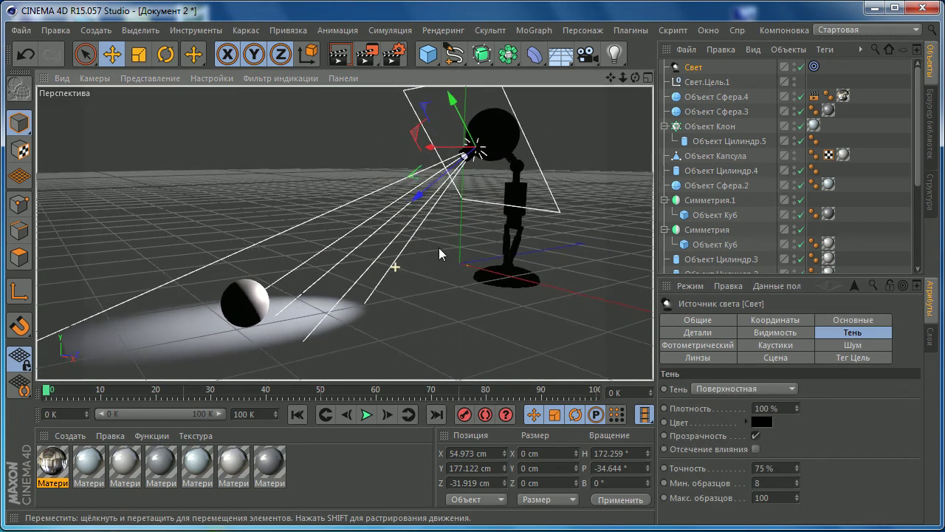
{"action": "left_click_drag", "start_coordinate": [481, 152], "coordinate": [440, 223], "text": "alt"}
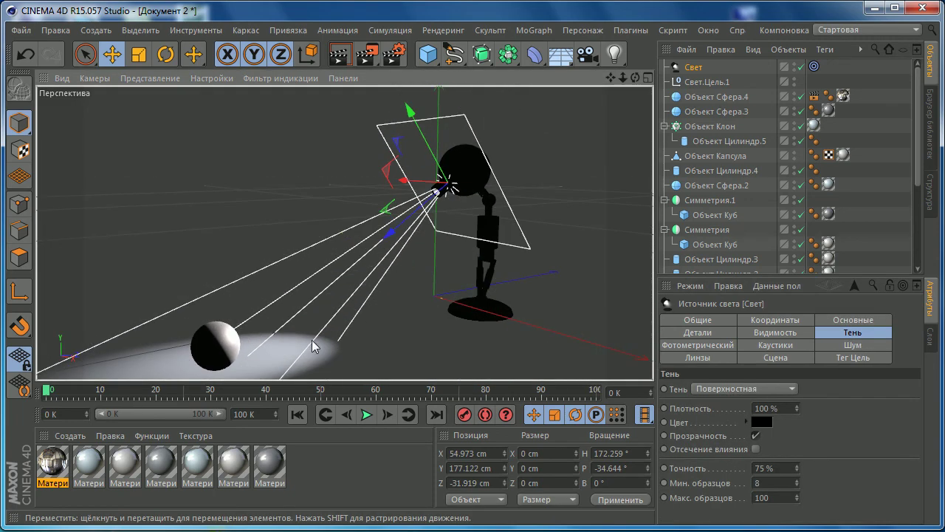
{"action": "mouse_move", "coordinate": [313, 347]}
{"action": "left_mouse_down", "text": "alt"}
{"action": "mouse_move", "coordinate": [266, 352]}
{"action": "mouse_move", "coordinate": [300, 358]}
{"action": "left_mouse_up", "text": "alt"}
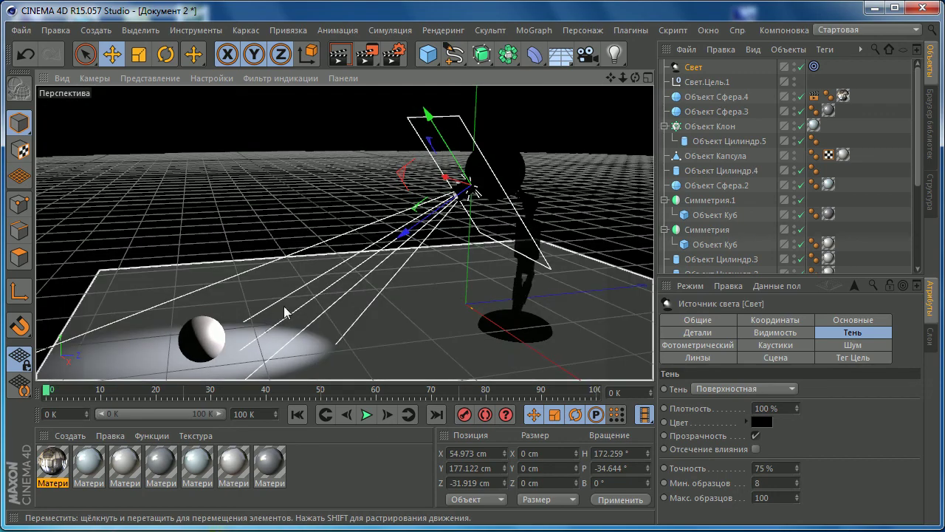
{"action": "left_click_drag", "start_coordinate": [416, 280], "coordinate": [392, 293], "text": "alt"}
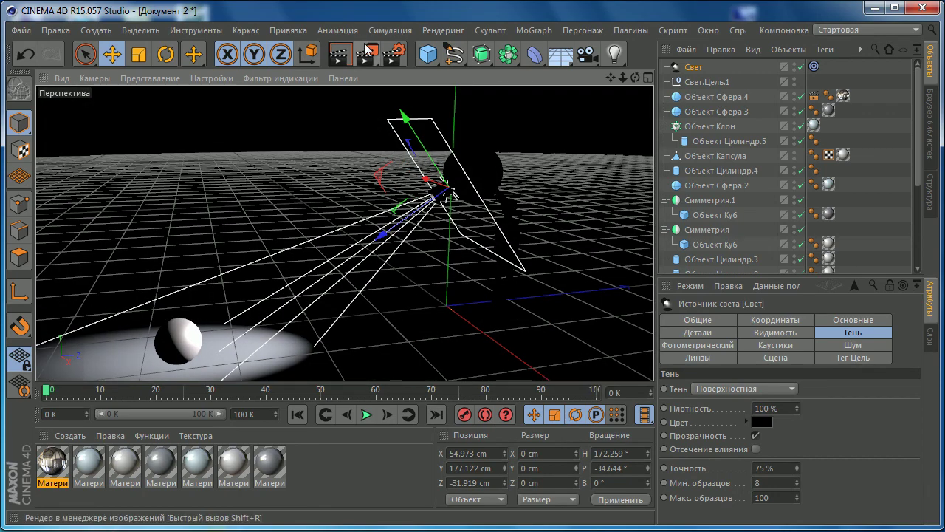
{"action": "left_click", "coordinate": [367, 53]}
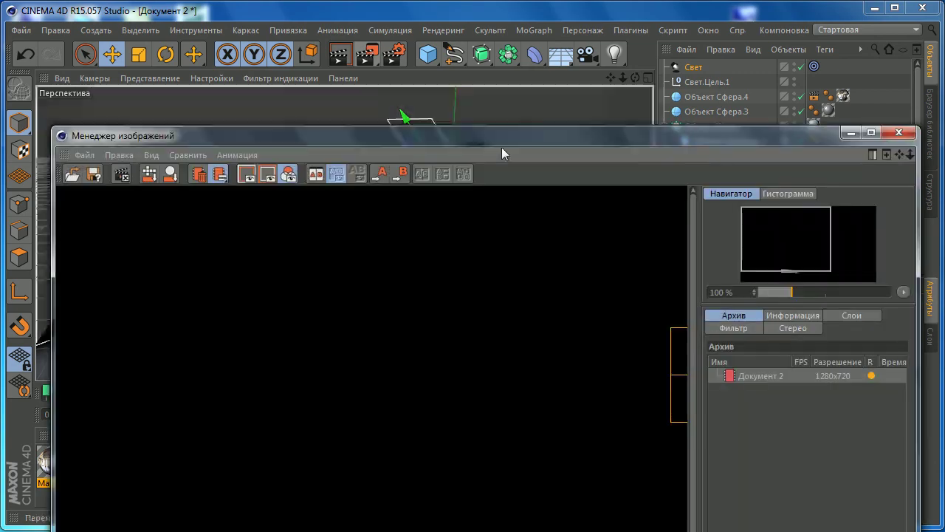
{"action": "scroll", "coordinate": [540, 299], "scroll_direction": "down", "scroll_amount": 1}
{"action": "scroll", "coordinate": [451, 408], "scroll_direction": "down", "scroll_amount": 1}
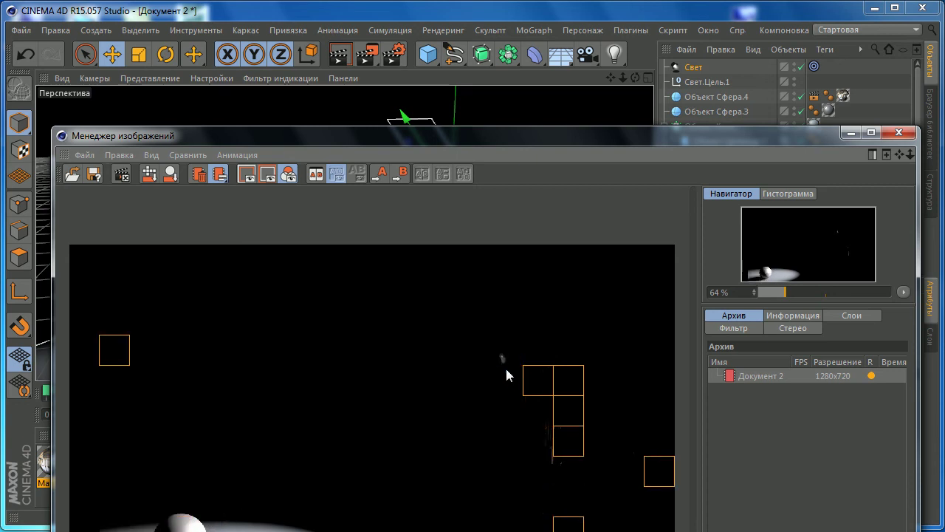
{"action": "left_click", "coordinate": [888, 136]}
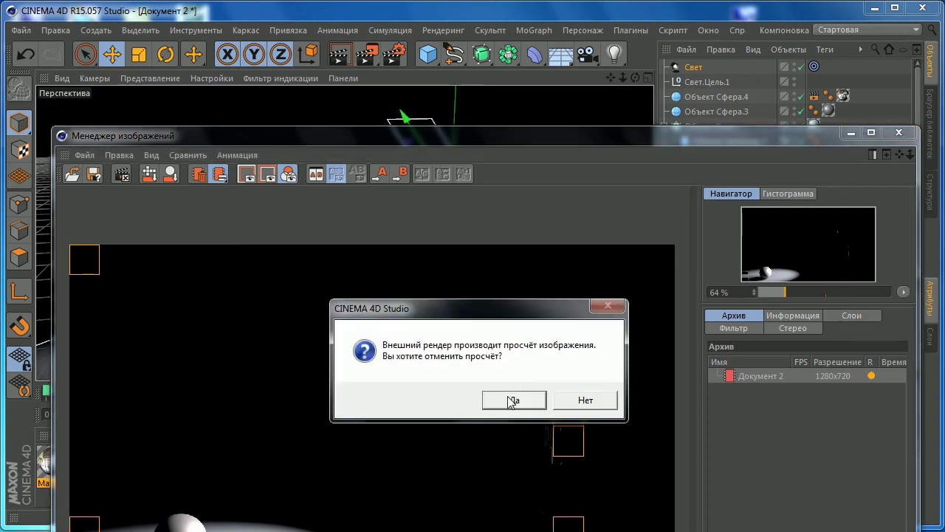
{"action": "left_click", "coordinate": [508, 398]}
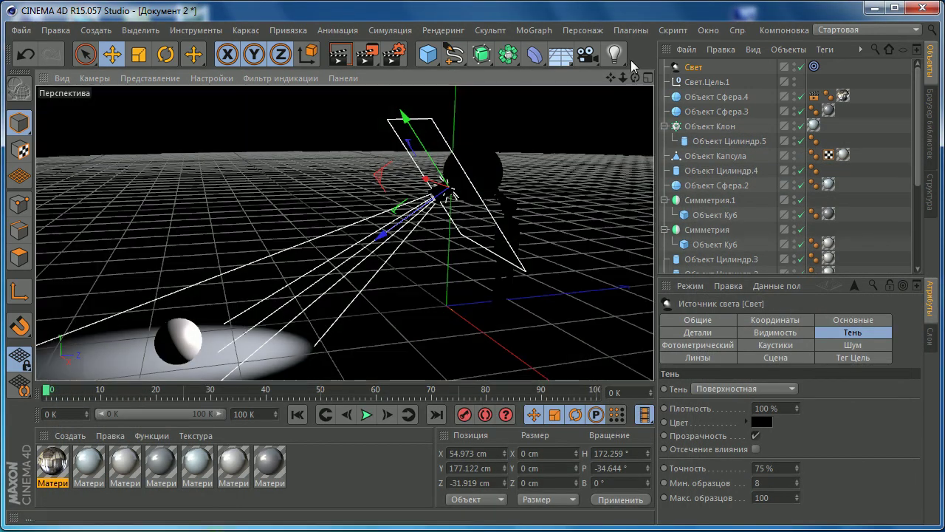
- Add a point light and move it down near the sphere on the floor
{"action": "left_click", "coordinate": [615, 54]}
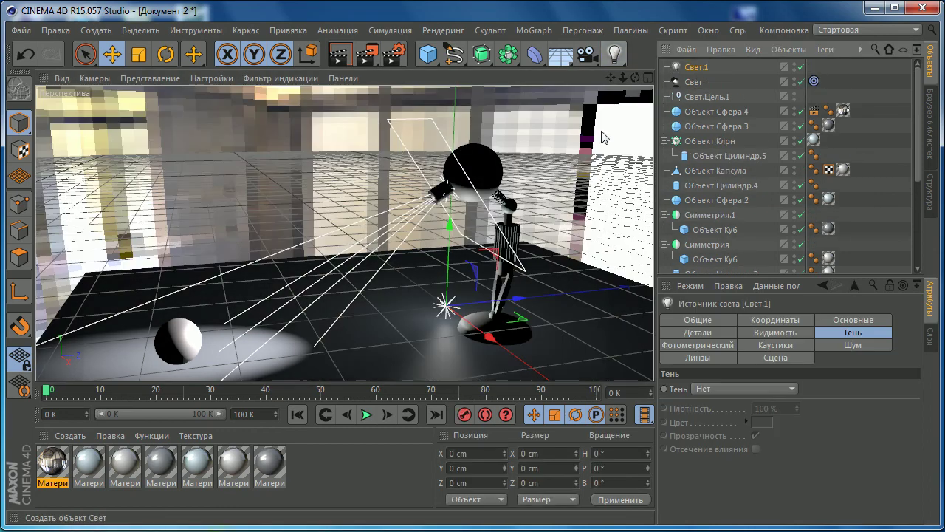
{"action": "mouse_move", "coordinate": [526, 296]}
{"action": "left_mouse_down"}
{"action": "mouse_move", "coordinate": [484, 310]}
{"action": "mouse_move", "coordinate": [498, 266]}
{"action": "left_mouse_up"}
{"action": "left_click_drag", "start_coordinate": [373, 268], "coordinate": [276, 256]}
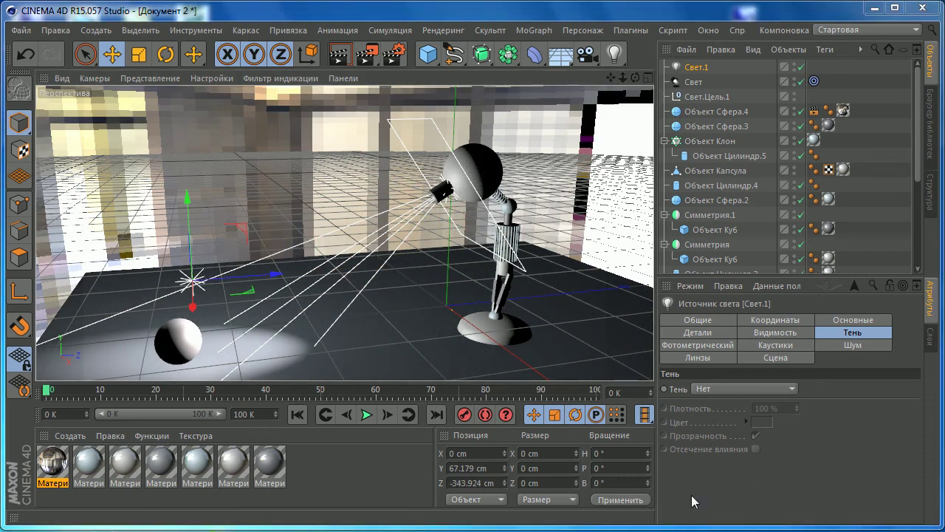
{"action": "mouse_move", "coordinate": [189, 208]}
{"action": "left_mouse_down"}
{"action": "mouse_move", "coordinate": [189, 231]}
{"action": "mouse_move", "coordinate": [278, 337]}
{"action": "mouse_move", "coordinate": [373, 316]}
{"action": "mouse_move", "coordinate": [294, 302]}
{"action": "left_mouse_up"}
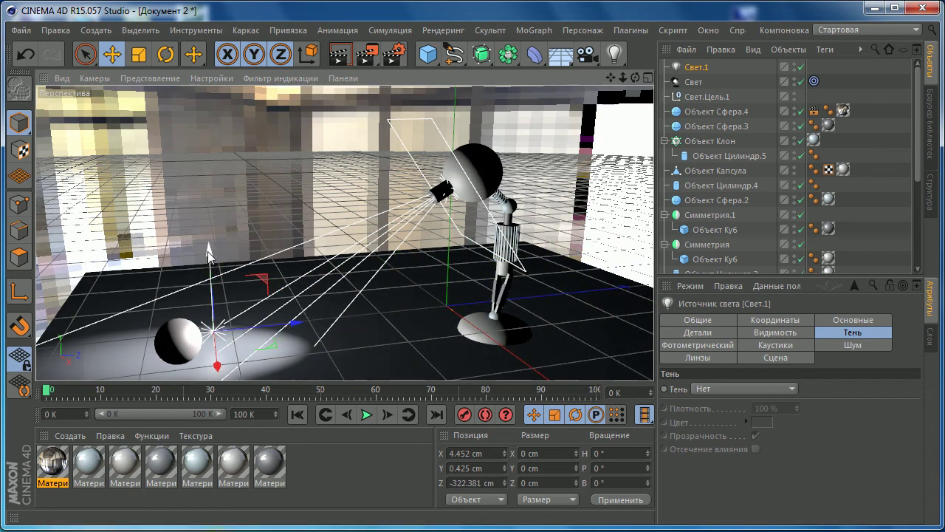
- Copy and paste the point light to create a second light, Свет.2
{"action": "left_click", "coordinate": [853, 320]}
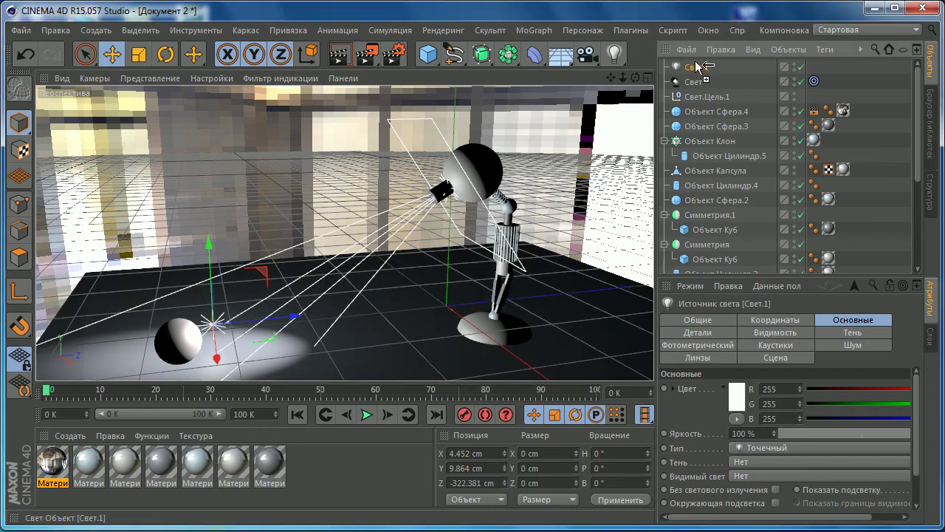
{"action": "key", "text": "ctrl+c"}
{"action": "key", "text": "ctrl+v"}
- Move Свет.2 into the lamp's shade, around X 55.779, Y 168.405, Z -48.161 cm
{"action": "mouse_move", "coordinate": [391, 246]}
{"action": "left_mouse_down"}
{"action": "mouse_move", "coordinate": [438, 237]}
{"action": "mouse_move", "coordinate": [458, 246]}
{"action": "mouse_move", "coordinate": [473, 312]}
{"action": "mouse_move", "coordinate": [451, 178]}
{"action": "left_mouse_up"}
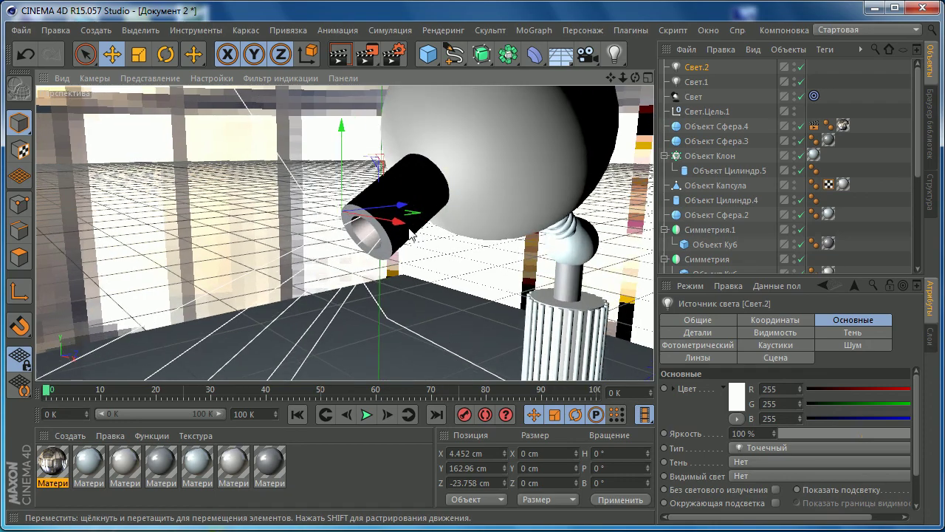
{"action": "left_click_drag", "start_coordinate": [399, 223], "coordinate": [422, 232]}
{"action": "mouse_move", "coordinate": [369, 147]}
{"action": "left_mouse_down"}
{"action": "mouse_move", "coordinate": [375, 278]}
{"action": "mouse_move", "coordinate": [437, 276]}
{"action": "left_mouse_up"}
{"action": "left_click_drag", "start_coordinate": [417, 237], "coordinate": [458, 249]}
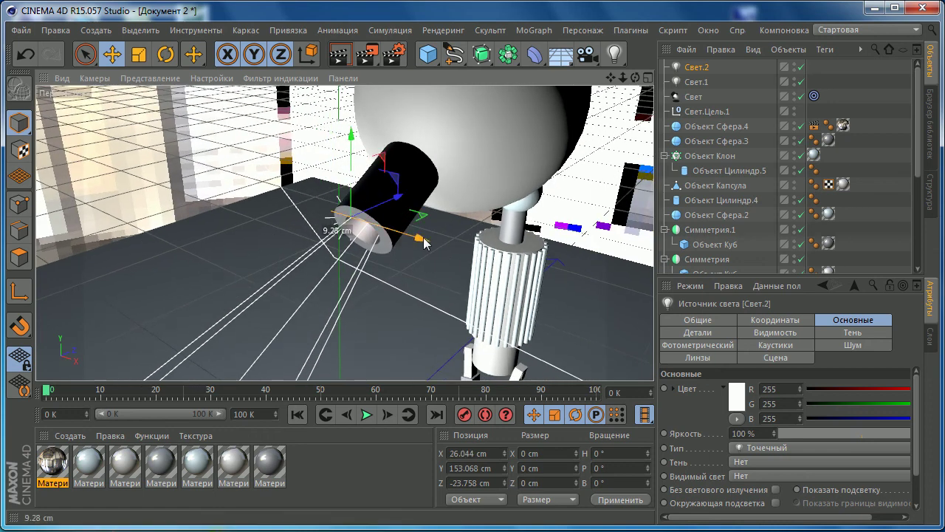
{"action": "mouse_move", "coordinate": [425, 212]}
{"action": "left_mouse_down"}
{"action": "mouse_move", "coordinate": [431, 166]}
{"action": "mouse_move", "coordinate": [471, 219]}
{"action": "mouse_move", "coordinate": [380, 216]}
{"action": "mouse_move", "coordinate": [407, 237]}
{"action": "mouse_move", "coordinate": [454, 227]}
{"action": "mouse_move", "coordinate": [443, 223]}
{"action": "mouse_move", "coordinate": [205, 353]}
{"action": "left_mouse_up"}
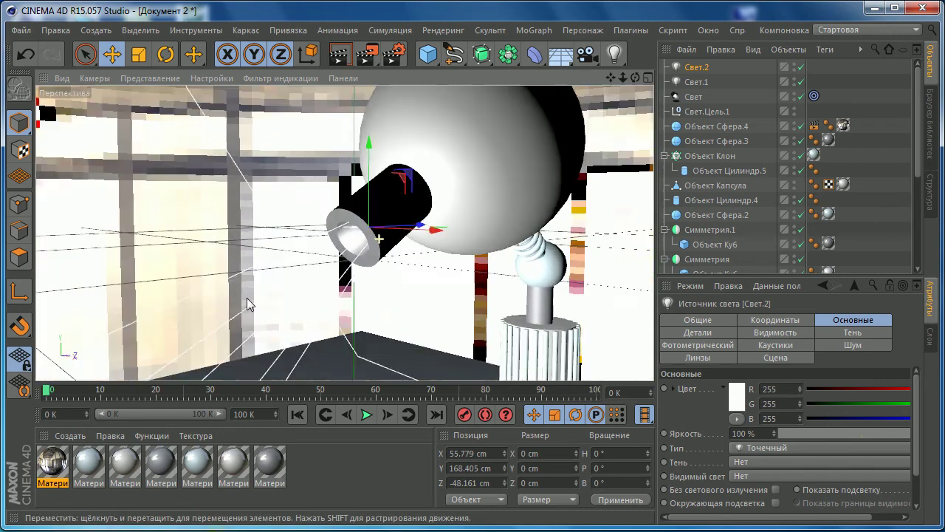
{"action": "mouse_move", "coordinate": [253, 291]}
{"action": "left_mouse_down", "text": "alt"}
{"action": "mouse_move", "coordinate": [332, 279]}
{"action": "mouse_move", "coordinate": [345, 264]}
{"action": "mouse_move", "coordinate": [331, 292]}
{"action": "mouse_move", "coordinate": [294, 309]}
{"action": "left_mouse_up", "text": "alt"}
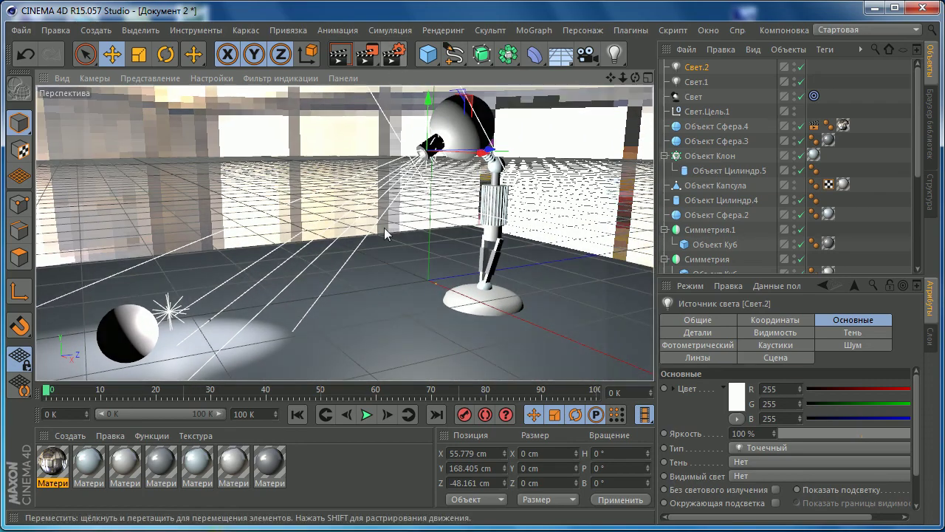
{"action": "left_click_drag", "start_coordinate": [384, 227], "coordinate": [370, 266], "text": "alt"}
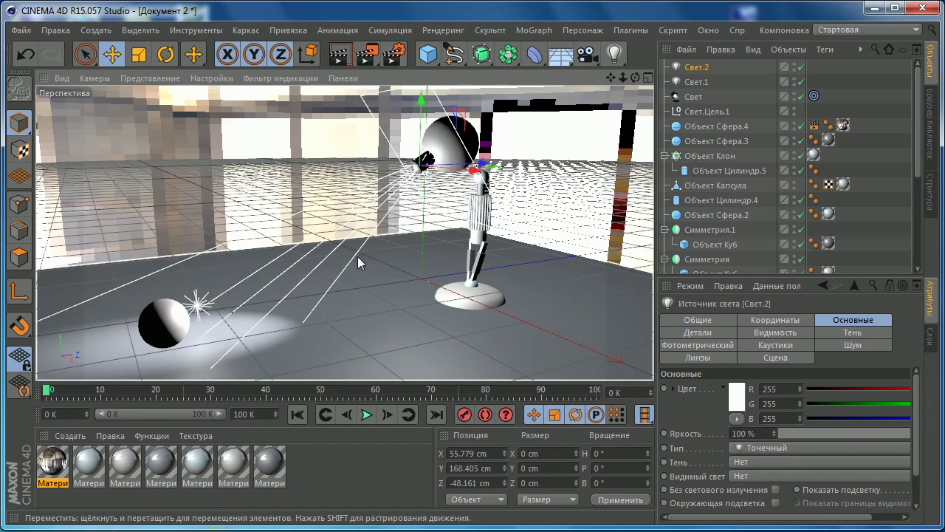
- Add Окклюзия окружения to the render settings and set its contrast to 70%
{"action": "left_click", "coordinate": [394, 54]}
{"action": "left_click", "coordinate": [60, 267]}
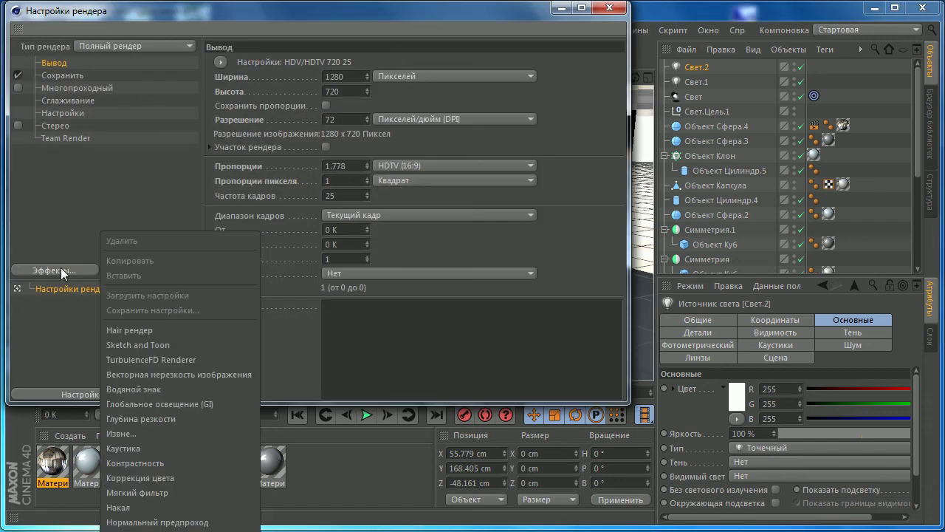
{"action": "left_click", "coordinate": [178, 527]}
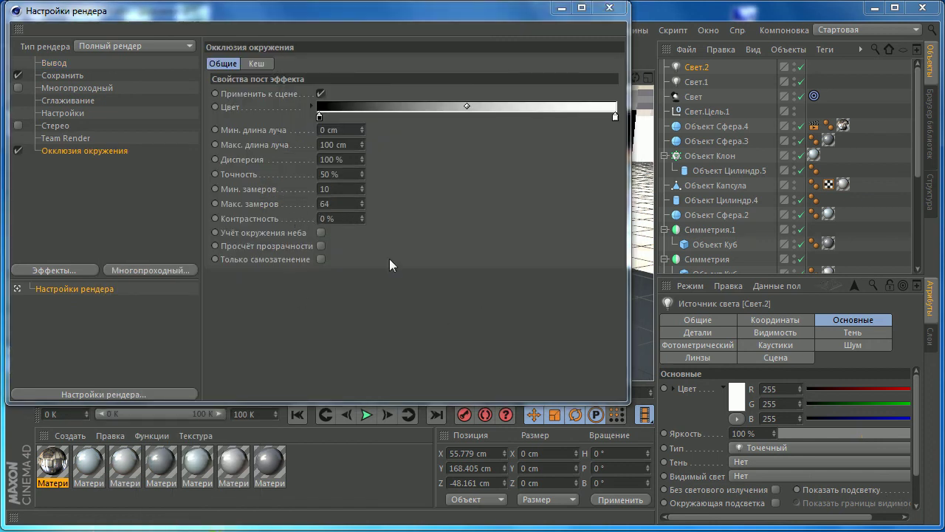
{"action": "left_click", "coordinate": [341, 218]}
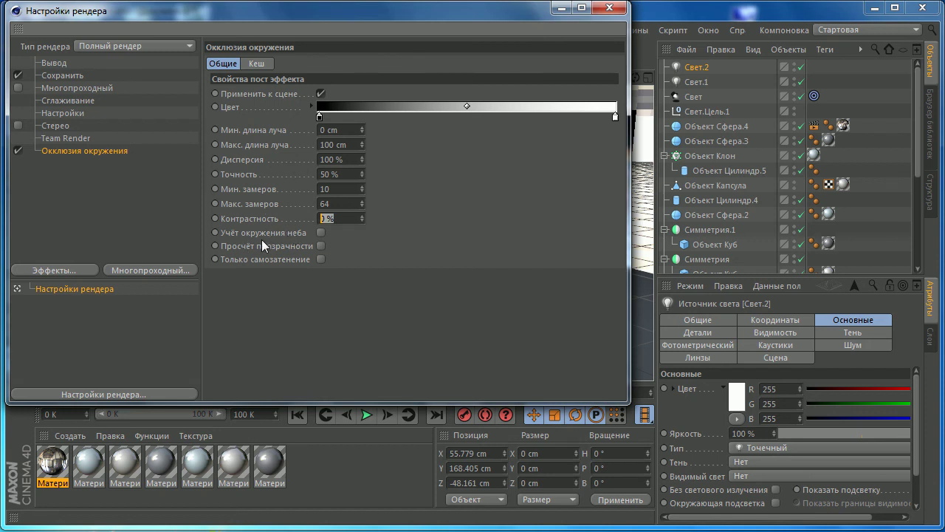
{"action": "type", "text": "70"}
{"action": "key", "text": "Return"}
- Set ambient occlusion maximum samples to 70 and accuracy to 90%
{"action": "type", "text": "0"}
{"action": "key", "text": "Return"}
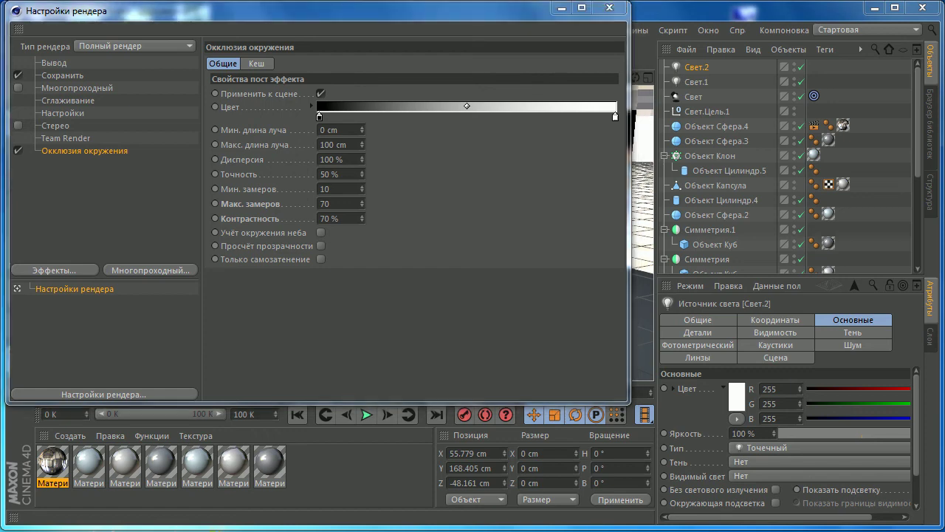
{"action": "left_click_drag", "start_coordinate": [338, 168], "coordinate": [295, 170]}
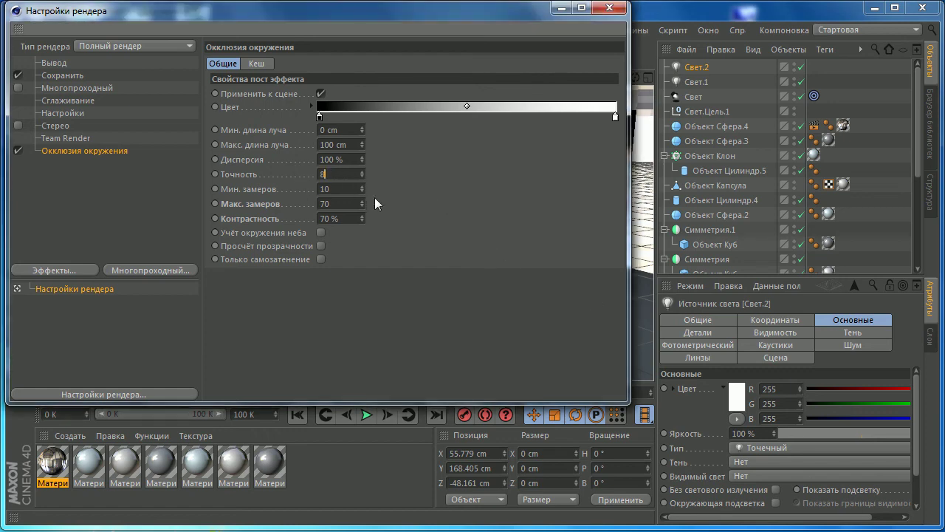
{"action": "type", "text": "0"}
{"action": "key", "text": "Return"}
{"action": "left_click", "coordinate": [610, 7]}
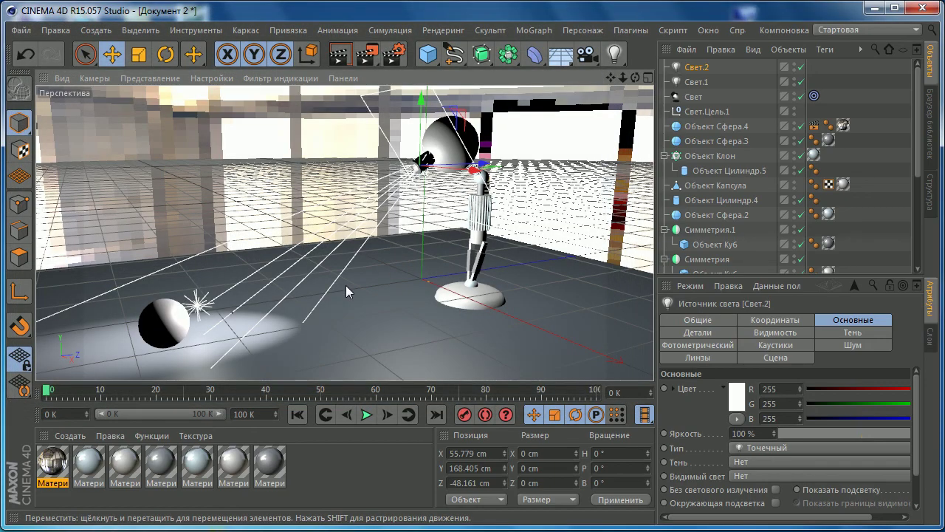
{"action": "left_click_drag", "start_coordinate": [346, 288], "coordinate": [321, 291], "text": "alt"}
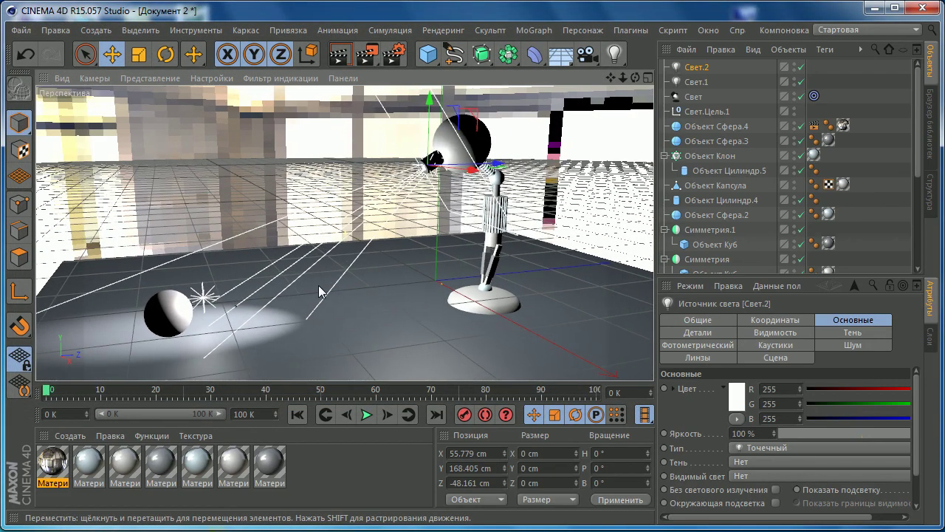
{"action": "left_click_drag", "start_coordinate": [367, 54], "coordinate": [405, 72]}
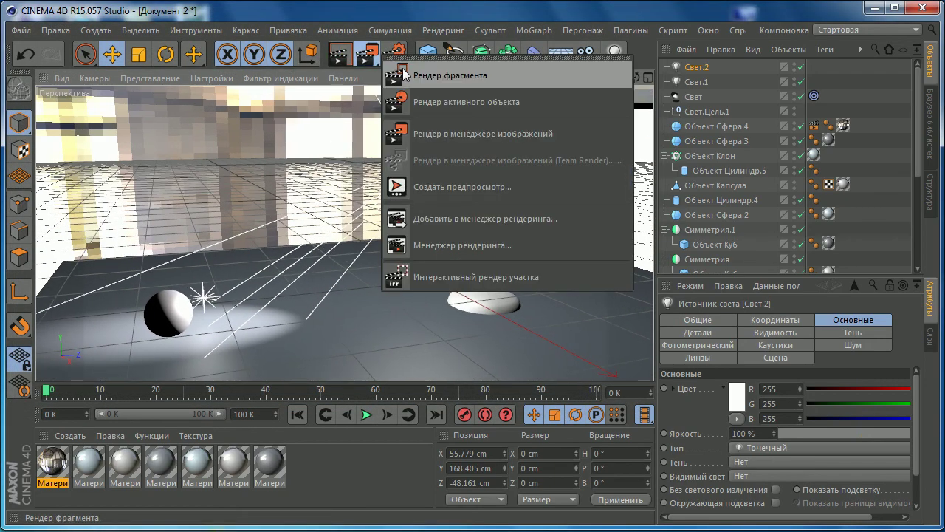
{"action": "left_click", "coordinate": [405, 72]}
{"action": "left_click_drag", "start_coordinate": [103, 362], "coordinate": [582, 106]}
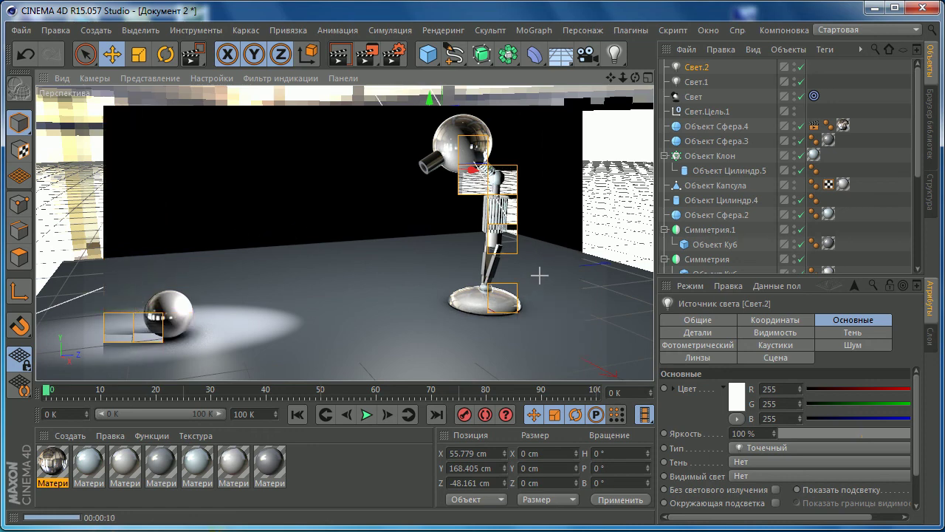
{"action": "left_click", "coordinate": [484, 301]}
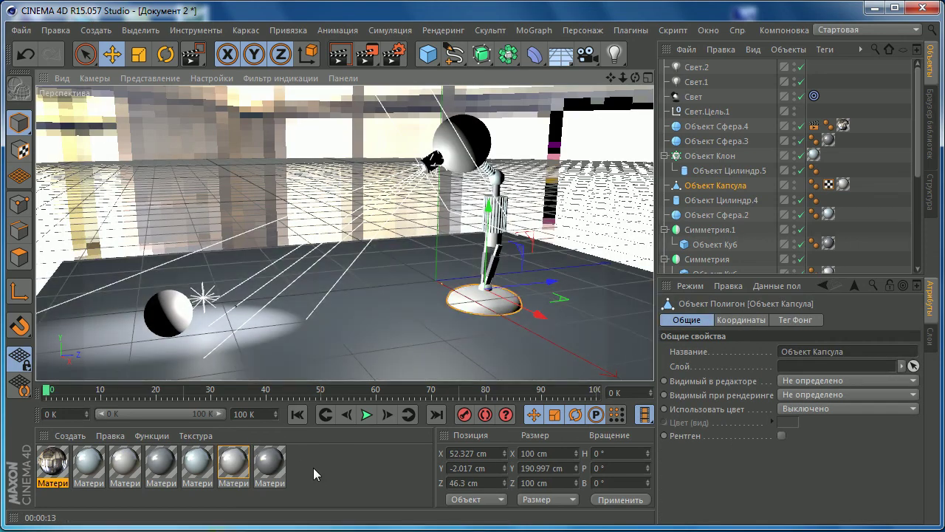
- Create Материал.5 and give it a pale bluish-grey colour
{"action": "double_click", "coordinate": [313, 465]}
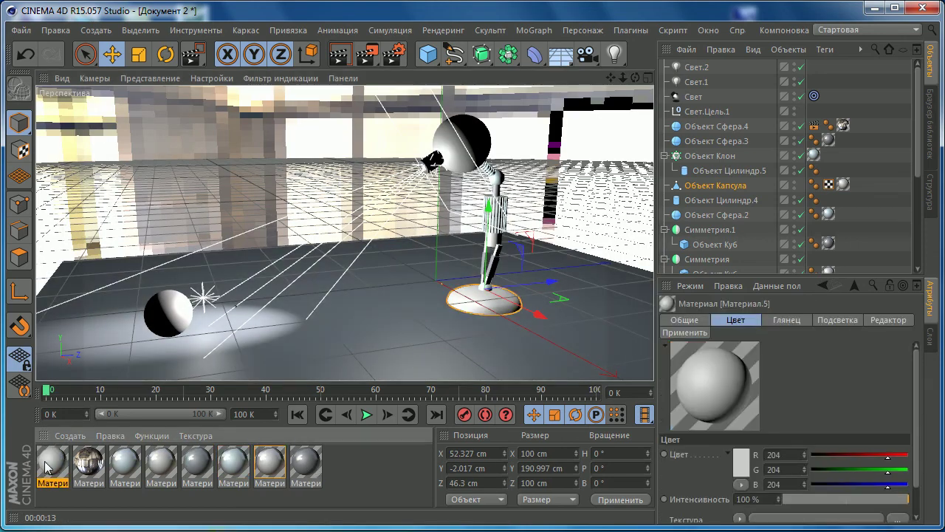
{"action": "double_click", "coordinate": [48, 462]}
{"action": "left_click", "coordinate": [400, 162]}
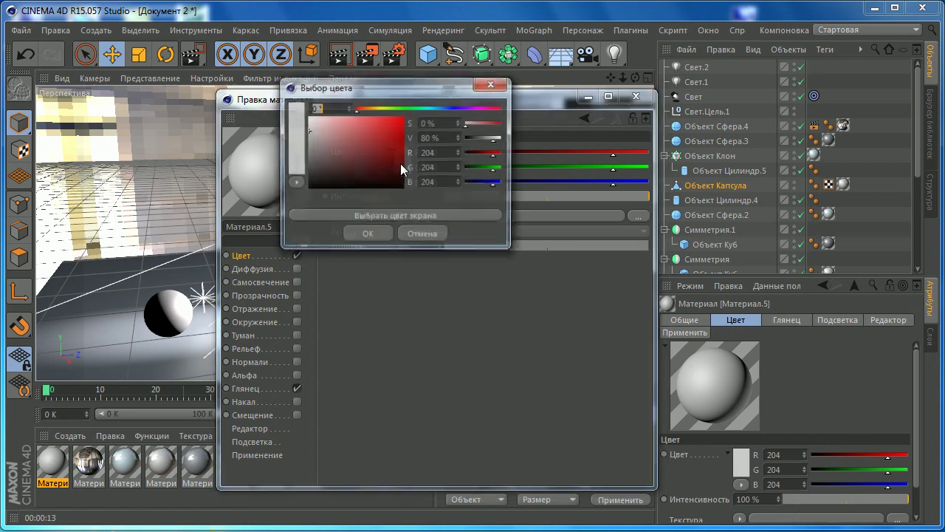
{"action": "left_click", "coordinate": [424, 109]}
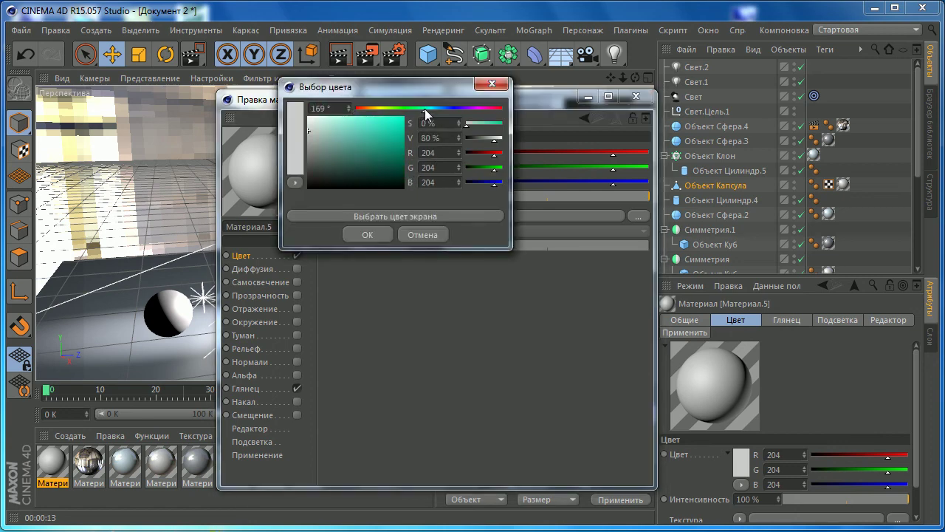
{"action": "left_click", "coordinate": [311, 128]}
{"action": "left_click", "coordinate": [439, 109]}
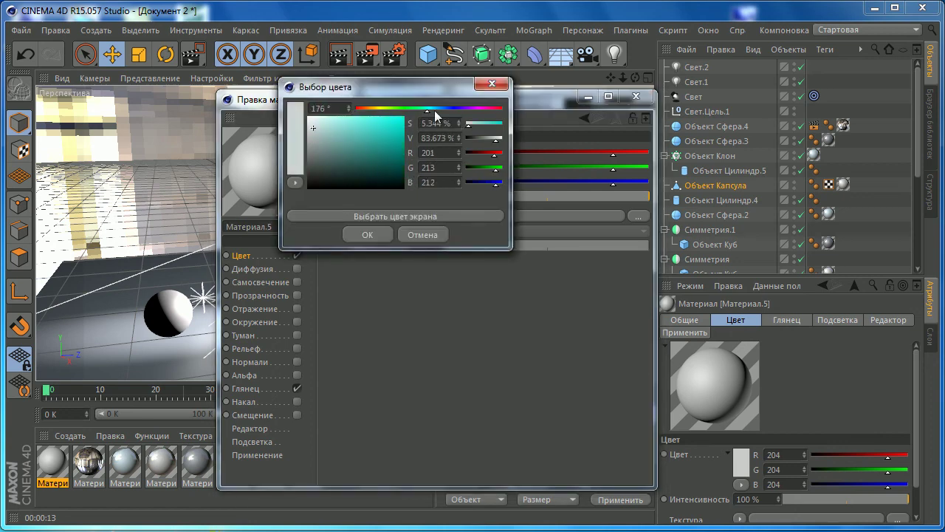
{"action": "left_click_drag", "start_coordinate": [311, 129], "coordinate": [312, 131]}
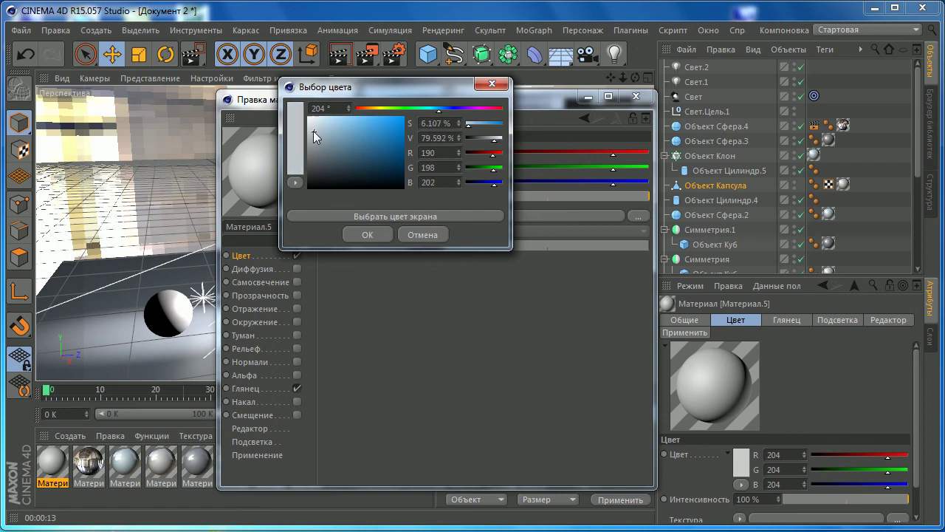
{"action": "left_click", "coordinate": [364, 234]}
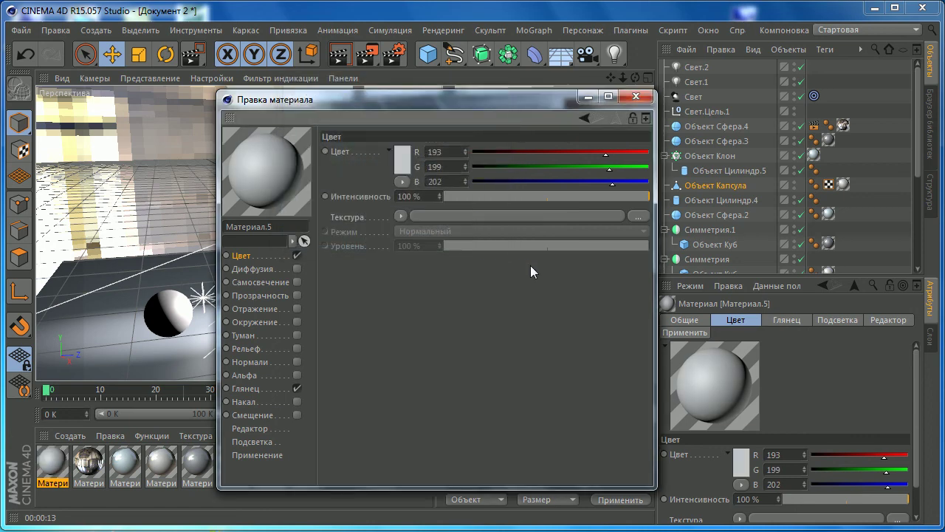
{"action": "left_click", "coordinate": [635, 96]}
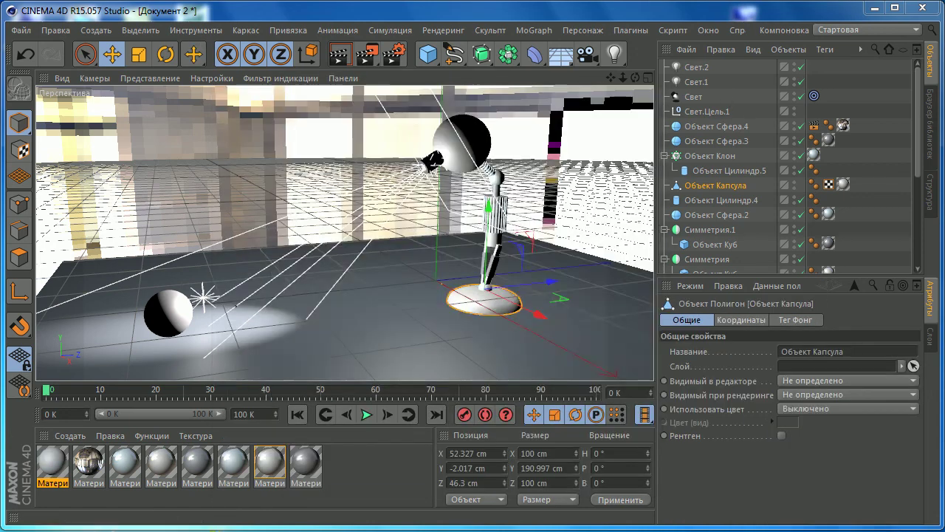
- Enable reflection on Материал.5 with 25% intensity and 5% blur
{"action": "double_click", "coordinate": [59, 466]}
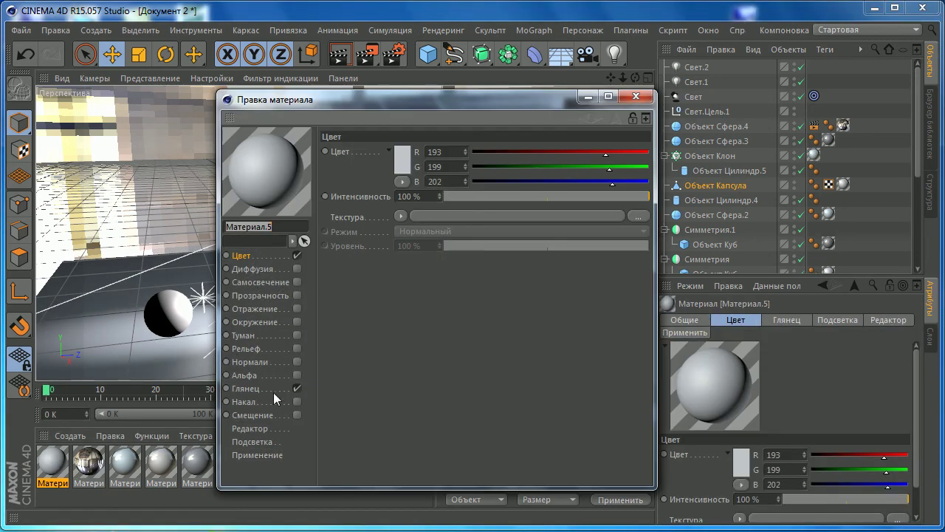
{"action": "left_click", "coordinate": [259, 308]}
{"action": "left_click", "coordinate": [297, 309]}
{"action": "left_click", "coordinate": [428, 243]}
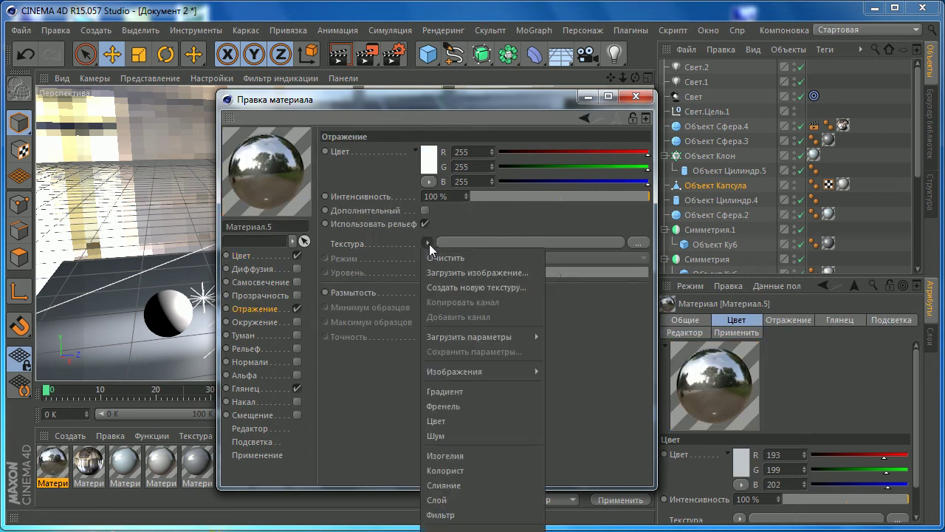
{"action": "double_click", "coordinate": [444, 198]}
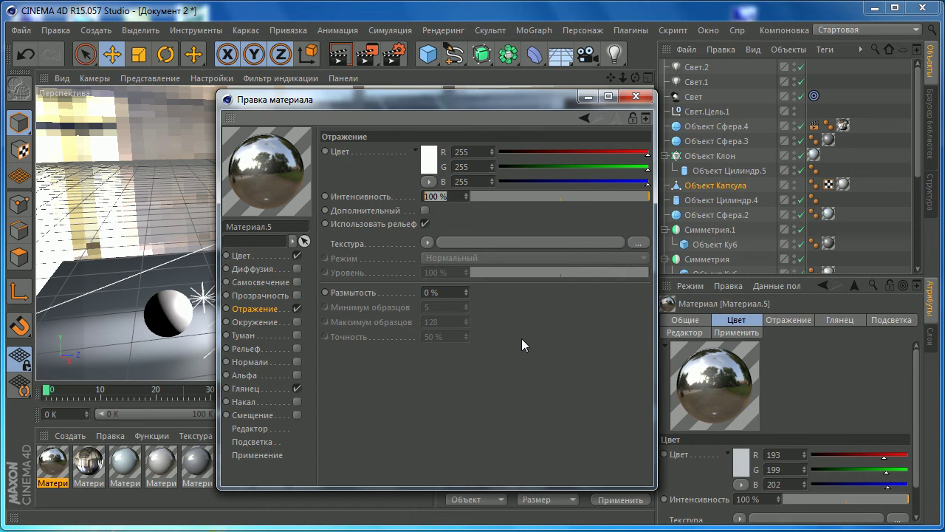
{"action": "type", "text": "20"}
{"action": "key", "text": "Return"}
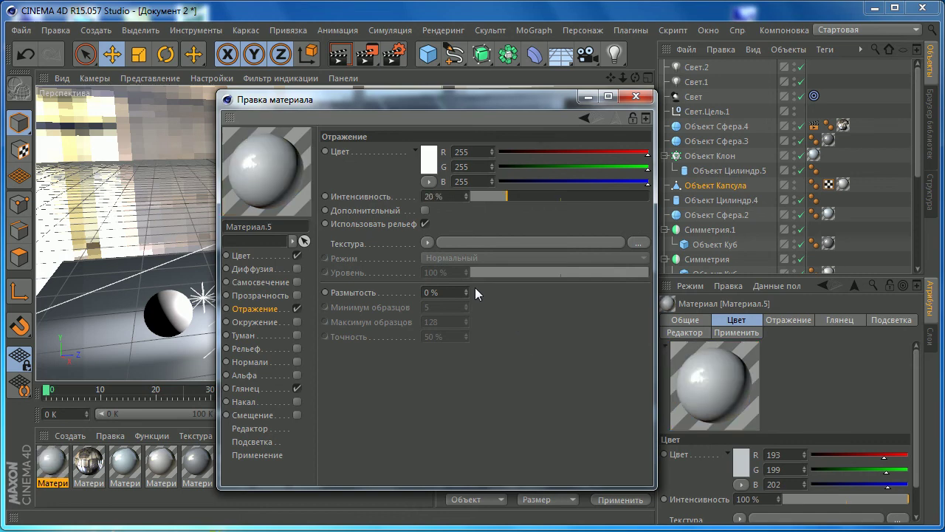
{"action": "double_click", "coordinate": [451, 196]}
{"action": "type", "text": "25"}
{"action": "key", "text": "Tab"}
{"action": "type", "text": "15"}
{"action": "key", "text": "Return"}
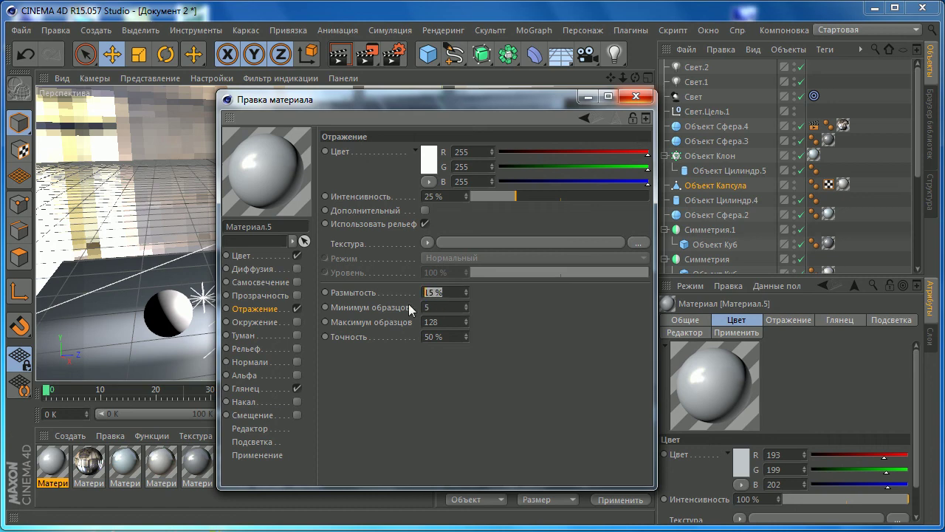
{"action": "type", "text": "5"}
{"action": "key", "text": "Return"}
{"action": "key", "text": "Return"}
- Narrow Материал.5's specular highlight to roughly 27% width and 26% height
{"action": "left_click", "coordinate": [249, 389]}
{"action": "left_click", "coordinate": [511, 361]}
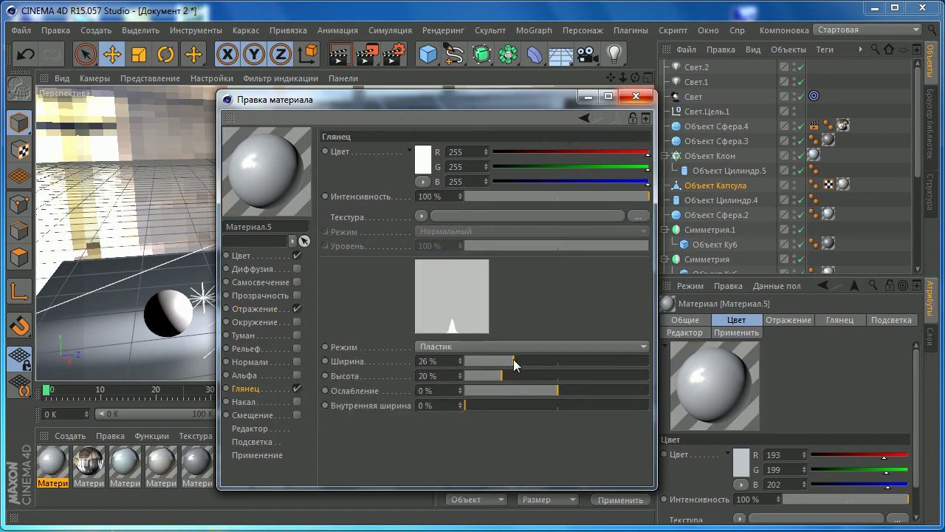
{"action": "left_click_drag", "start_coordinate": [509, 376], "coordinate": [500, 376]}
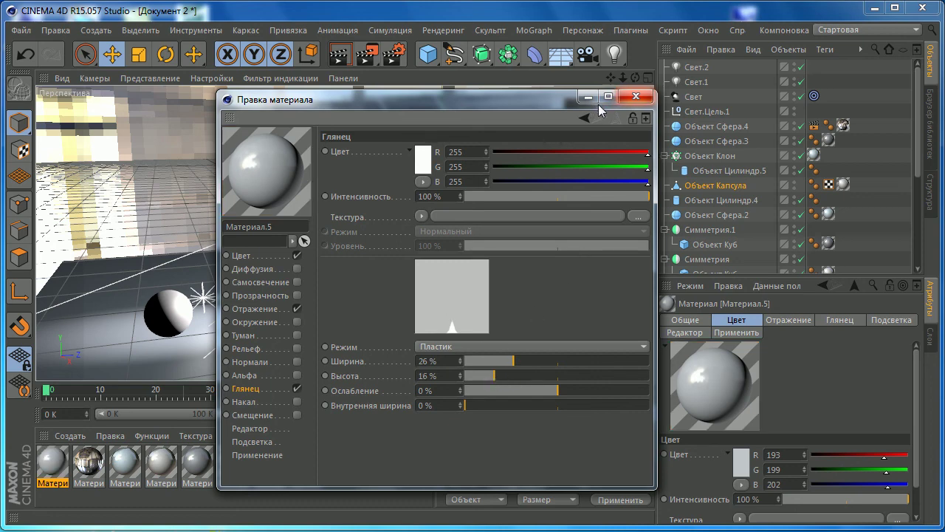
{"action": "left_click", "coordinate": [526, 361]}
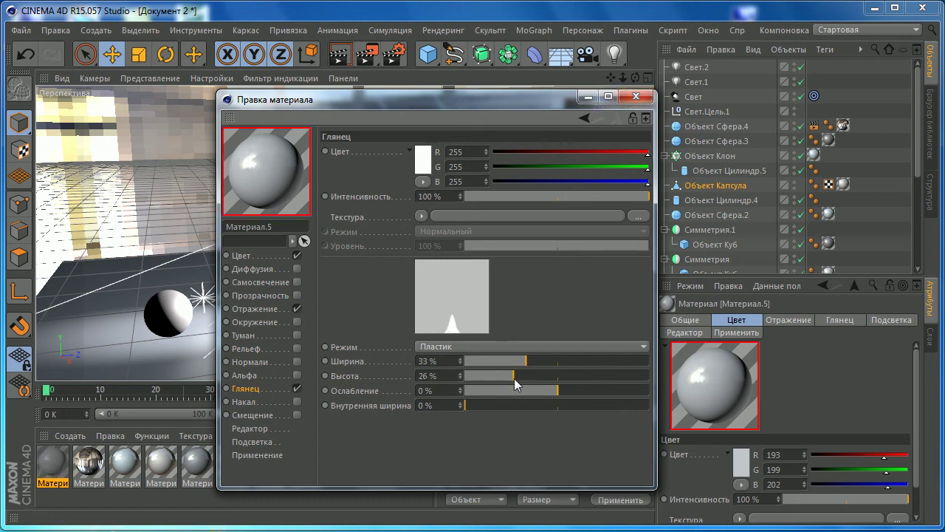
{"action": "left_click", "coordinate": [497, 375]}
{"action": "left_click", "coordinate": [509, 361]}
{"action": "left_click", "coordinate": [515, 360]}
{"action": "left_click", "coordinate": [512, 376]}
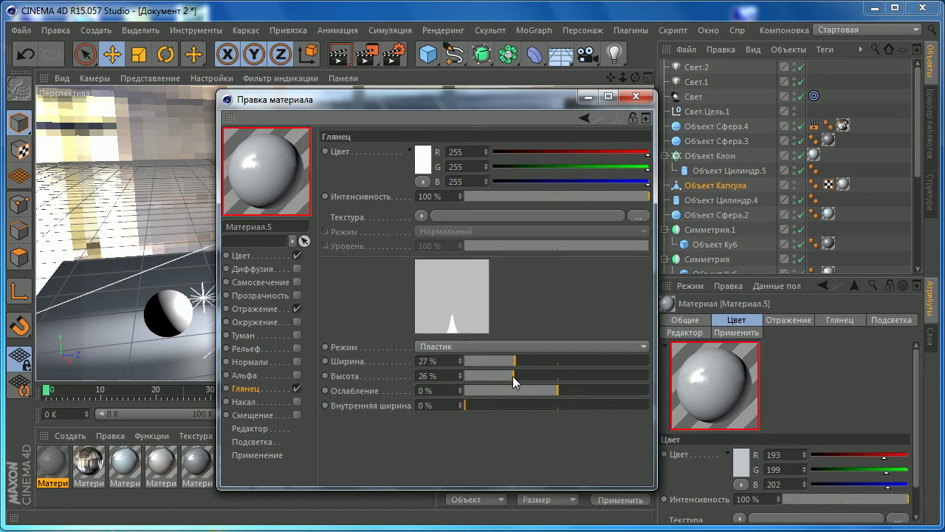
{"action": "left_click", "coordinate": [635, 97]}
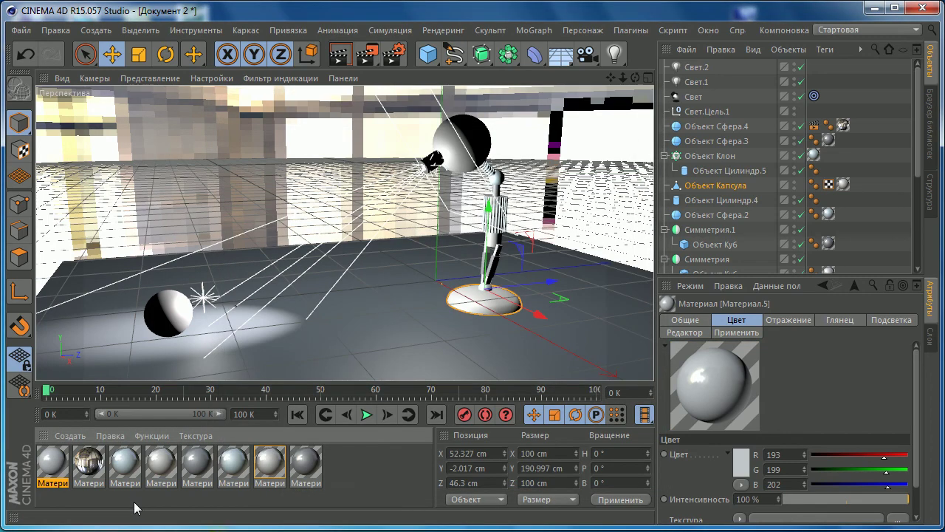
- Apply Материал.5 to the floor and render a test region of it in the viewport
{"action": "double_click", "coordinate": [63, 464]}
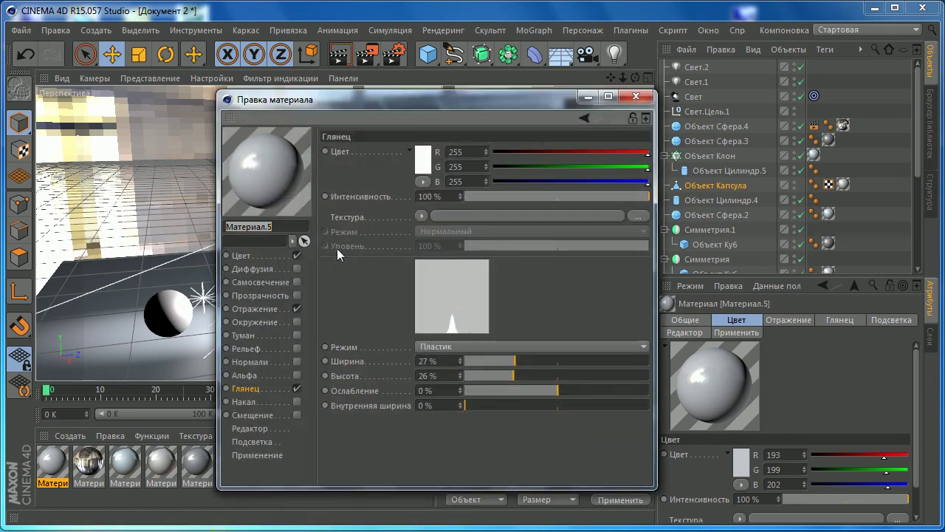
{"action": "left_click", "coordinate": [635, 97]}
{"action": "left_click_drag", "start_coordinate": [51, 462], "coordinate": [344, 312]}
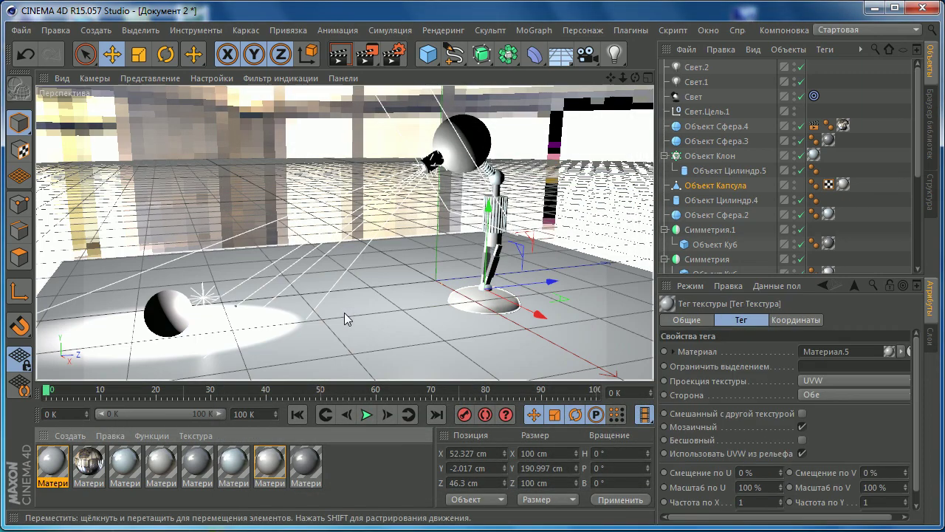
{"action": "left_click", "coordinate": [384, 56]}
{"action": "left_click", "coordinate": [391, 74]}
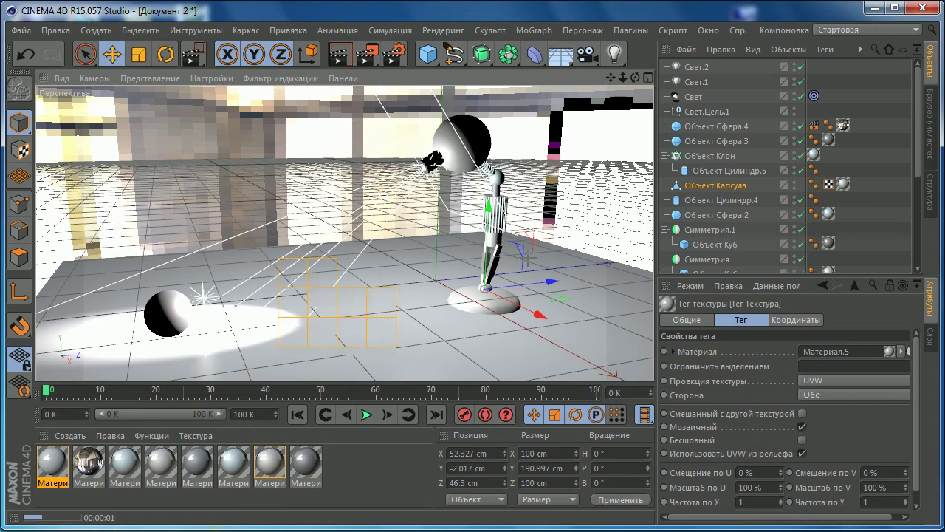
- Lighten Материал.5 to R208 G211 B213 and render the full scene to the Picture Viewer
{"action": "double_click", "coordinate": [51, 465]}
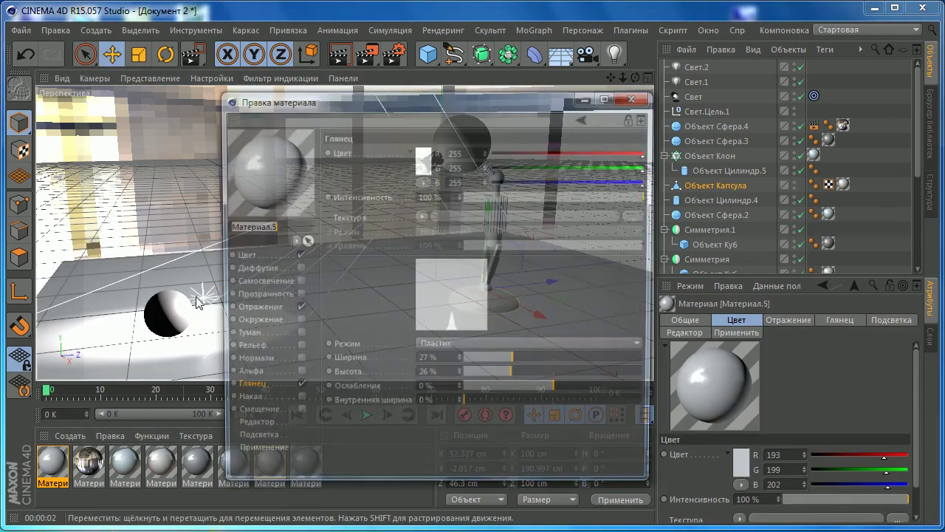
{"action": "left_click", "coordinate": [401, 155]}
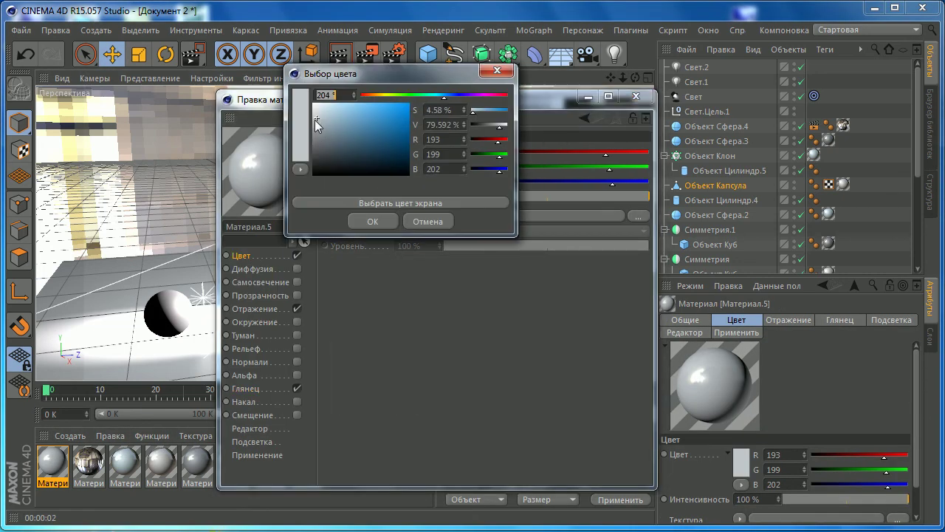
{"action": "left_click", "coordinate": [314, 115]}
{"action": "left_click", "coordinate": [366, 222]}
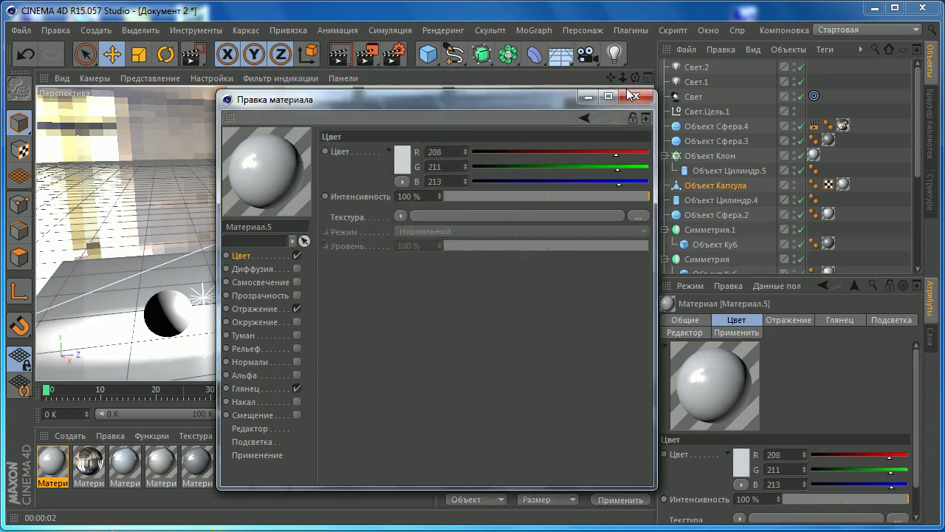
{"action": "left_click", "coordinate": [636, 96]}
{"action": "left_click", "coordinate": [367, 53]}
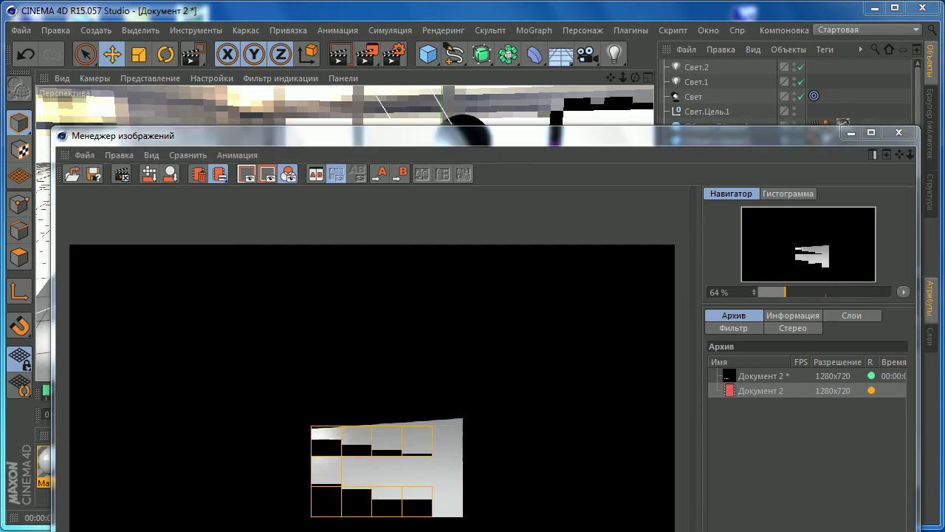
- Stop the render, set Сглаживание to Максимальное, then start and close a fresh render
{"action": "left_click", "coordinate": [897, 134]}
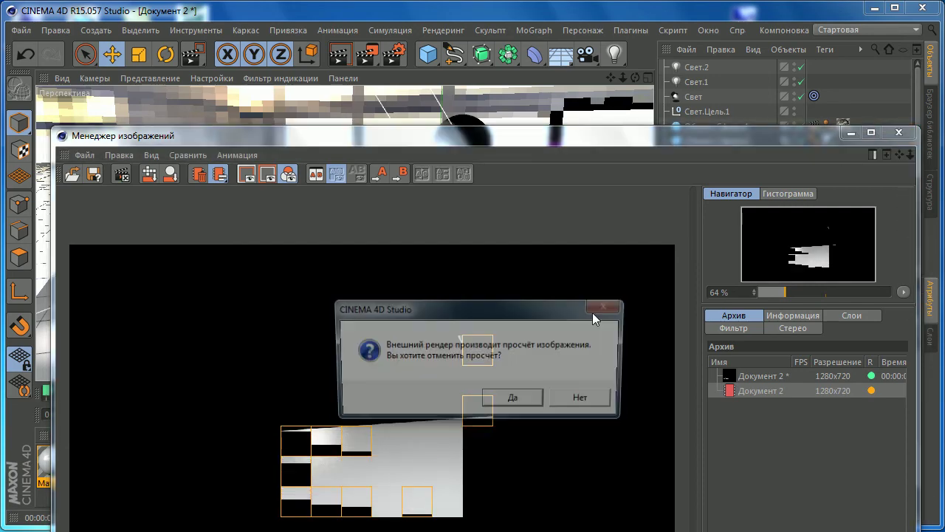
{"action": "left_click", "coordinate": [515, 400]}
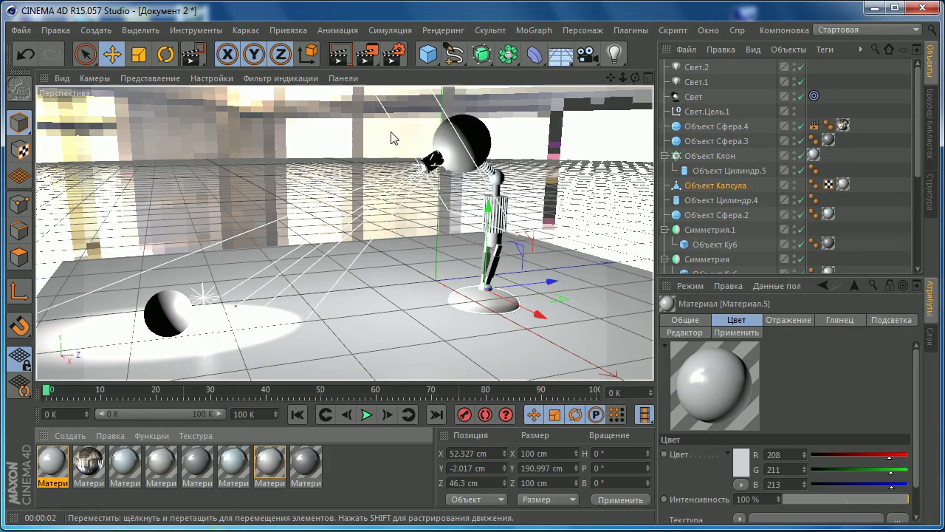
{"action": "left_click", "coordinate": [398, 50]}
{"action": "left_click", "coordinate": [85, 100]}
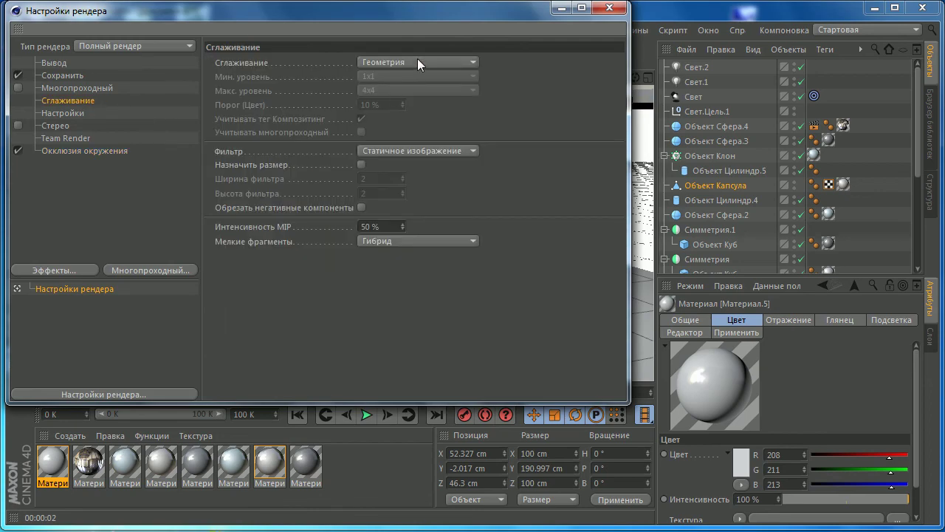
{"action": "left_click", "coordinate": [417, 60]}
{"action": "left_click", "coordinate": [391, 108]}
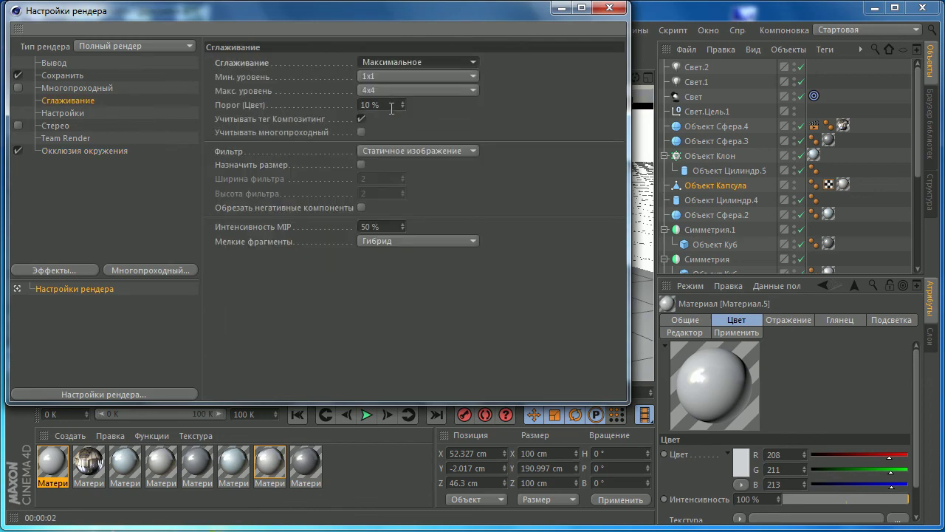
{"action": "left_click", "coordinate": [610, 9]}
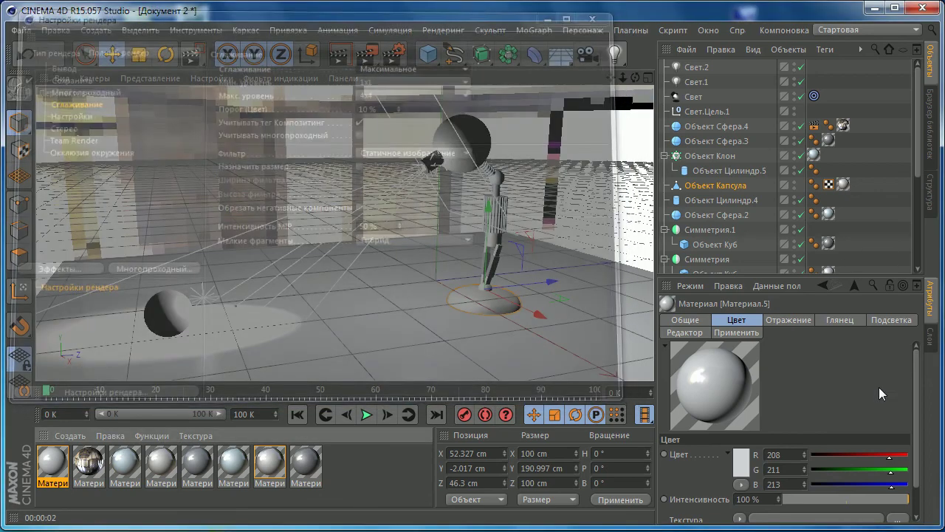
{"action": "left_click", "coordinate": [367, 53]}
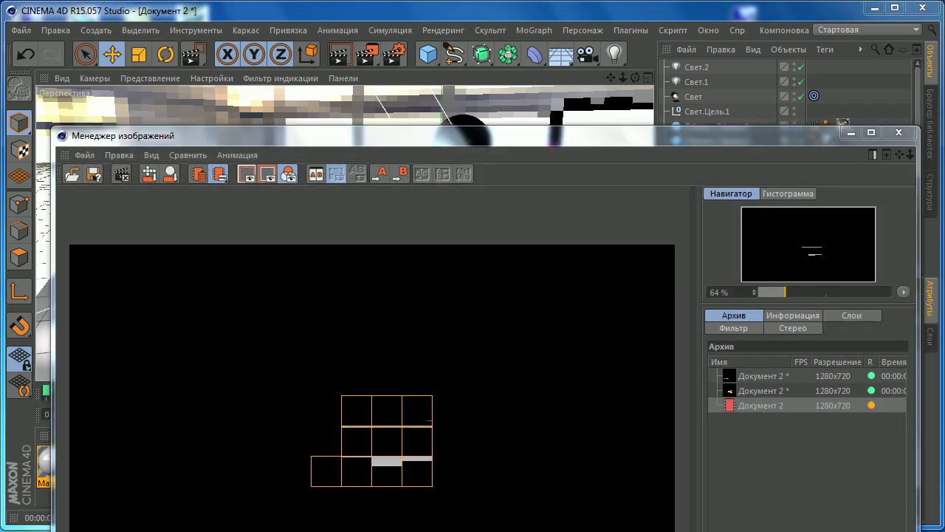
{"action": "left_click", "coordinate": [909, 139]}
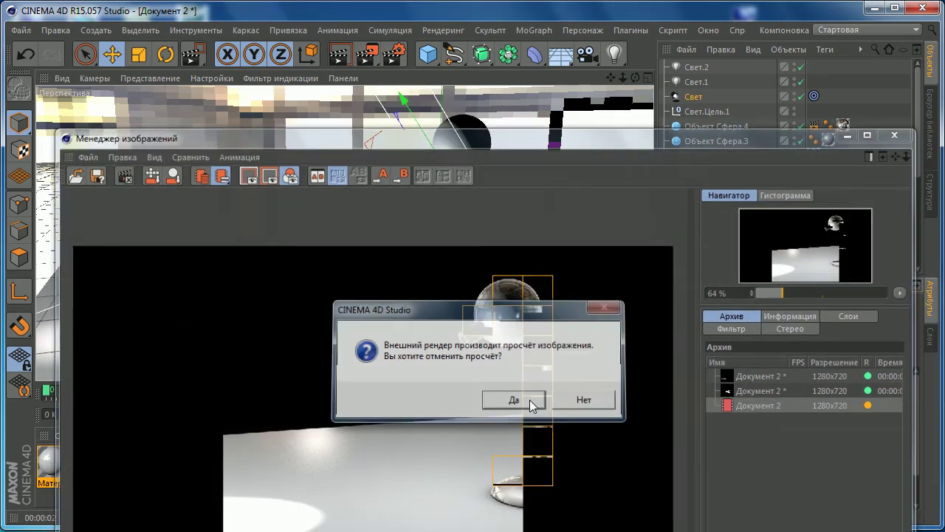
- Select only Свет.2, frame it, and set its Видимый свет to Объемный
{"action": "left_click", "coordinate": [529, 400]}
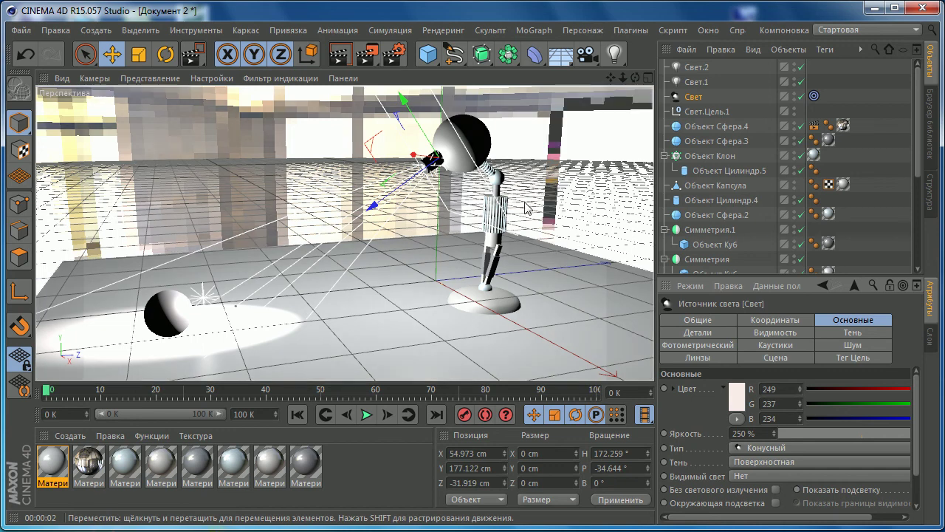
{"action": "left_click", "coordinate": [703, 82]}
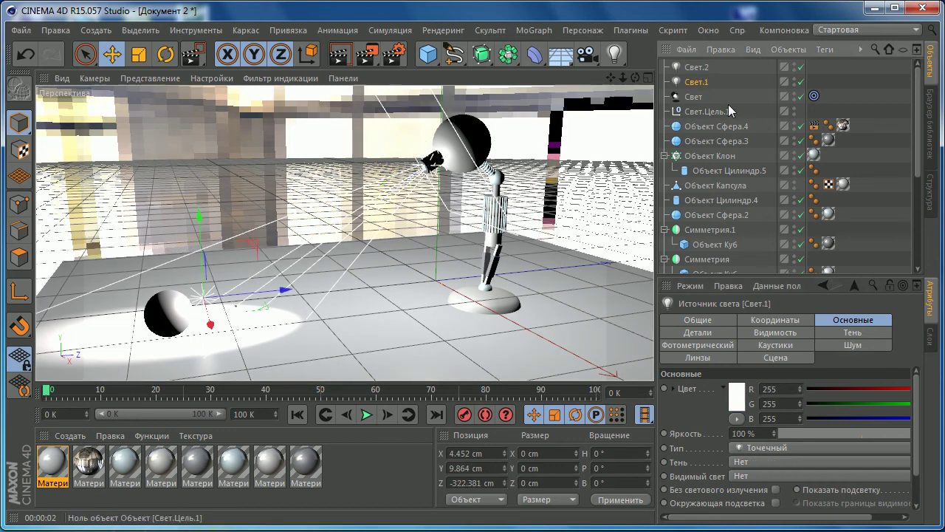
{"action": "left_click", "coordinate": [698, 68], "text": "ctrl"}
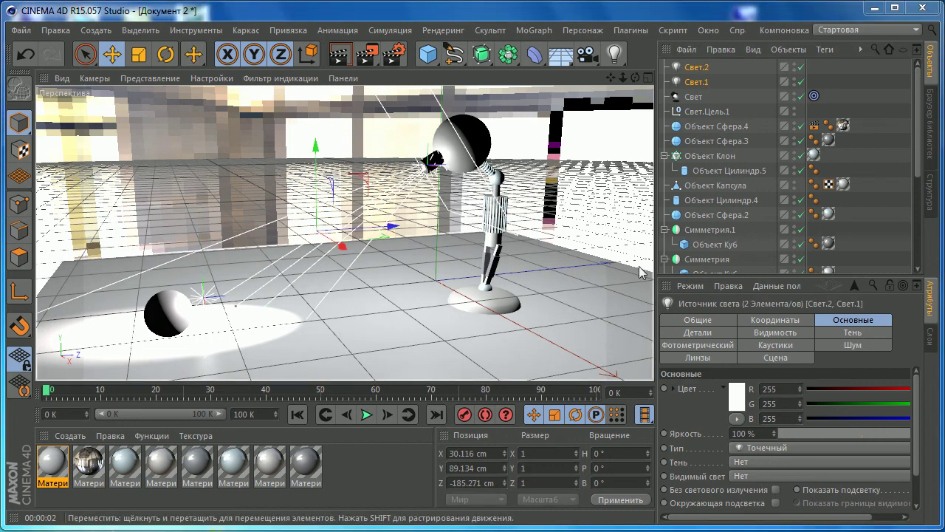
{"action": "left_click", "coordinate": [756, 477]}
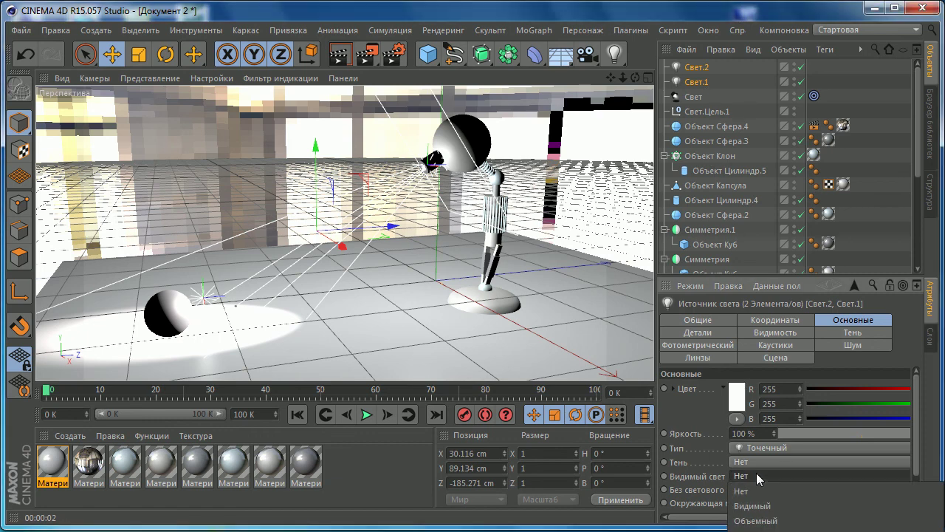
{"action": "left_click", "coordinate": [741, 491]}
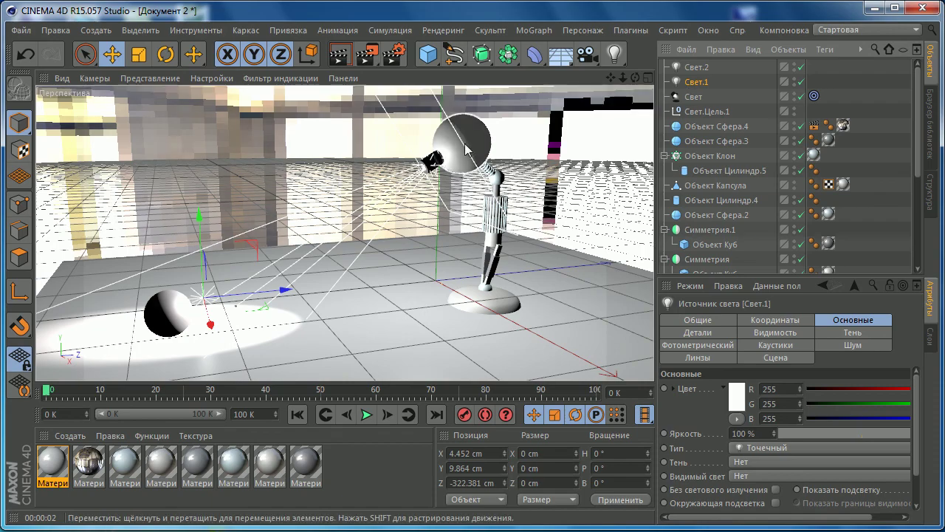
{"action": "left_click", "coordinate": [695, 67]}
{"action": "key", "text": "o"}
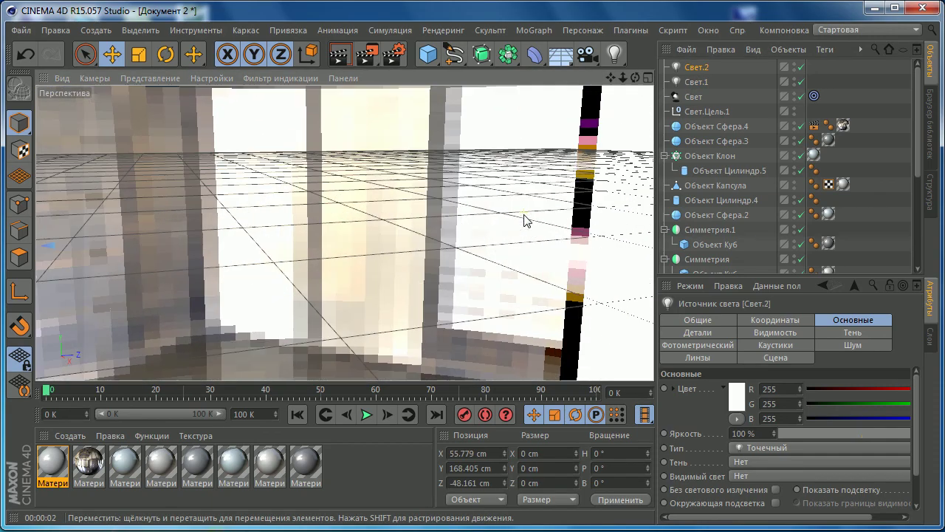
{"action": "mouse_move", "coordinate": [425, 209]}
{"action": "left_mouse_down", "text": "alt"}
{"action": "mouse_move", "coordinate": [579, 216]}
{"action": "mouse_move", "coordinate": [509, 235]}
{"action": "mouse_move", "coordinate": [488, 258]}
{"action": "mouse_move", "coordinate": [498, 266]}
{"action": "mouse_move", "coordinate": [500, 254]}
{"action": "mouse_move", "coordinate": [529, 257]}
{"action": "mouse_move", "coordinate": [548, 229]}
{"action": "left_mouse_up", "text": "alt"}
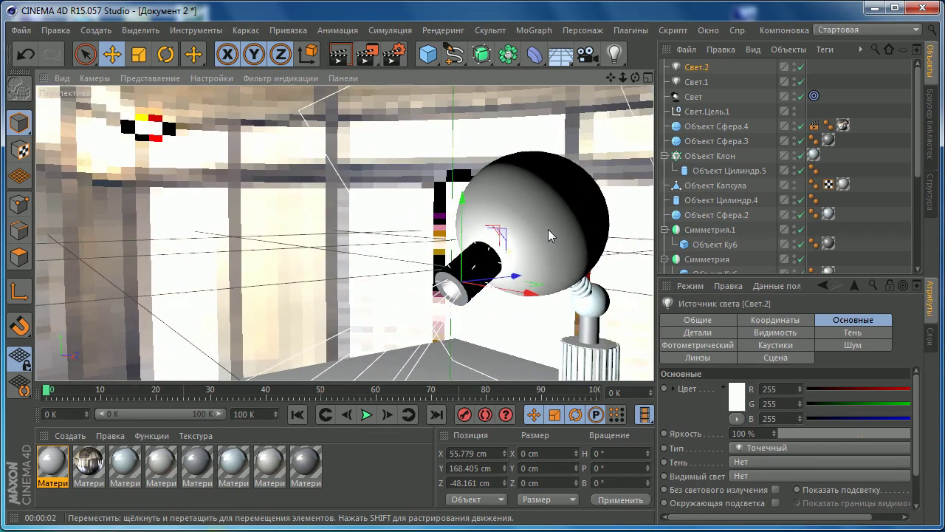
{"action": "left_click", "coordinate": [753, 470]}
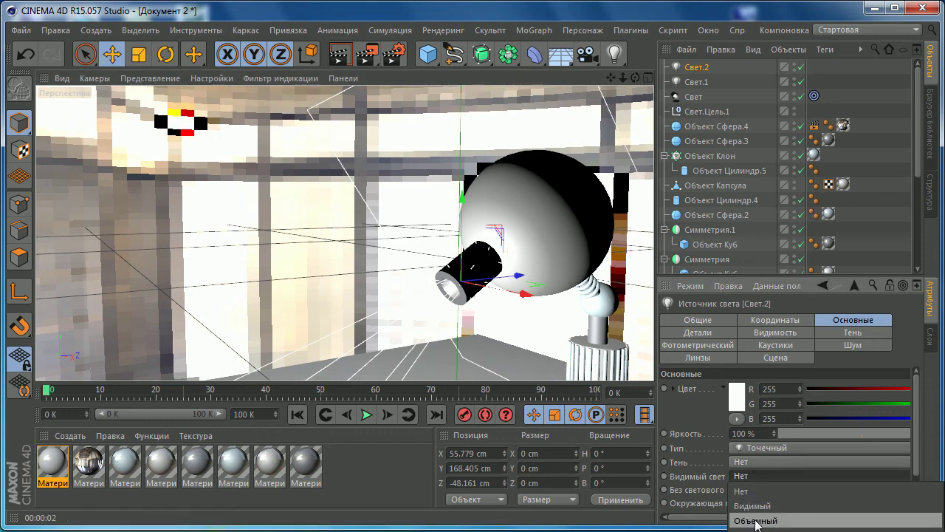
{"action": "left_click", "coordinate": [755, 521]}
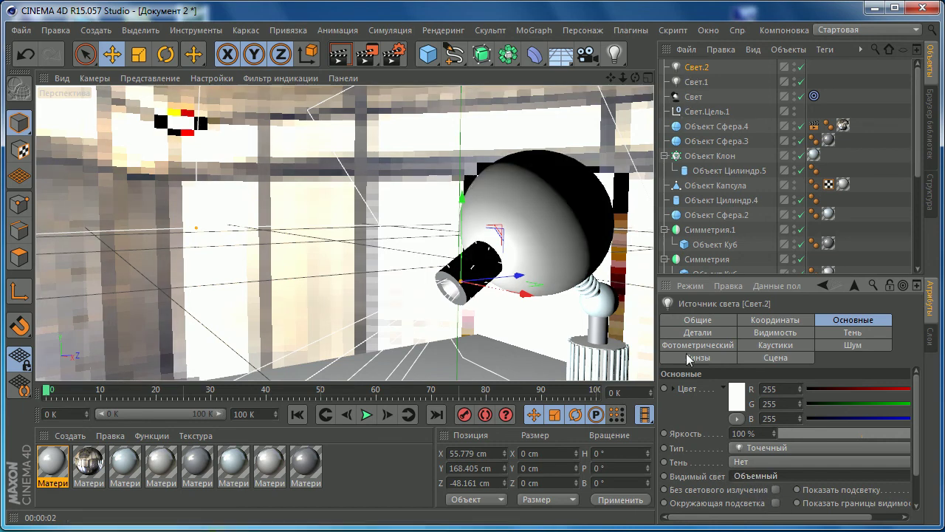
- Set the light's brightness to 150%
{"action": "left_click", "coordinate": [758, 434]}
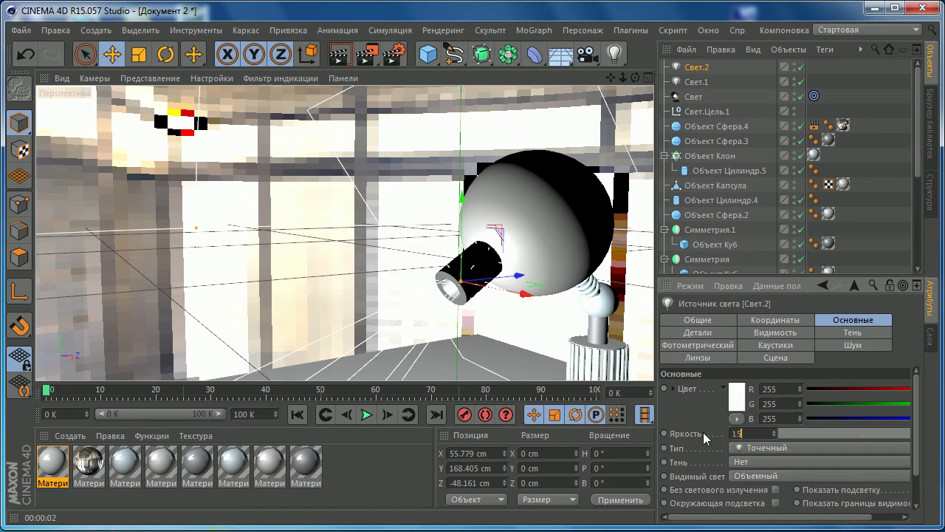
{"action": "type", "text": "150-"}
{"action": "key", "text": "Return"}
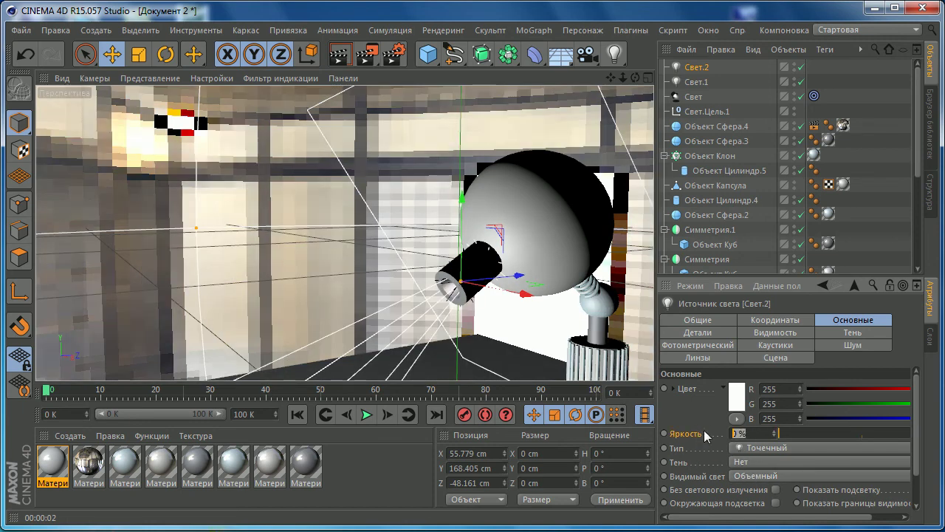
{"action": "type", "text": "0"}
{"action": "key", "text": "Return"}
- Scale down the volumetric light around the lamp head and zoom back out to the floor
{"action": "scroll", "coordinate": [532, 314], "scroll_direction": "down", "scroll_amount": 5}
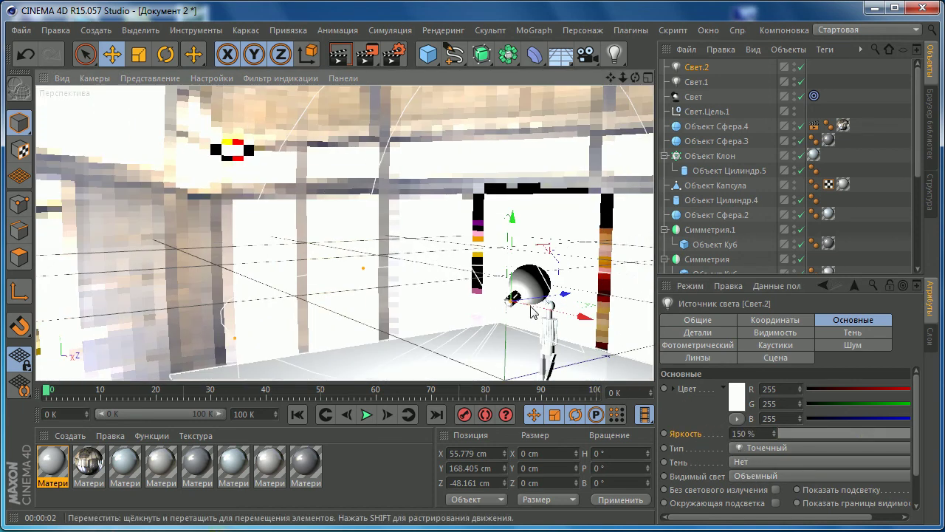
{"action": "left_click_drag", "start_coordinate": [502, 273], "coordinate": [332, 185], "text": "alt"}
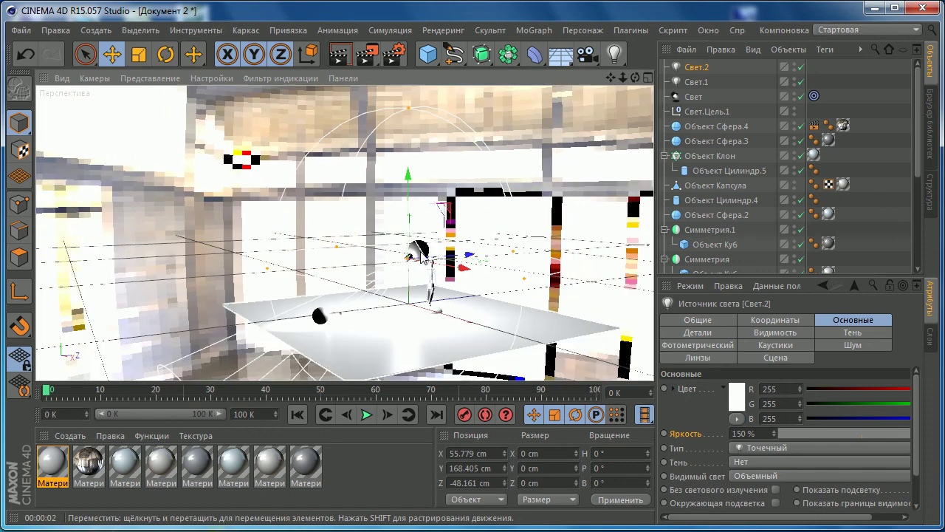
{"action": "left_click", "coordinate": [138, 54]}
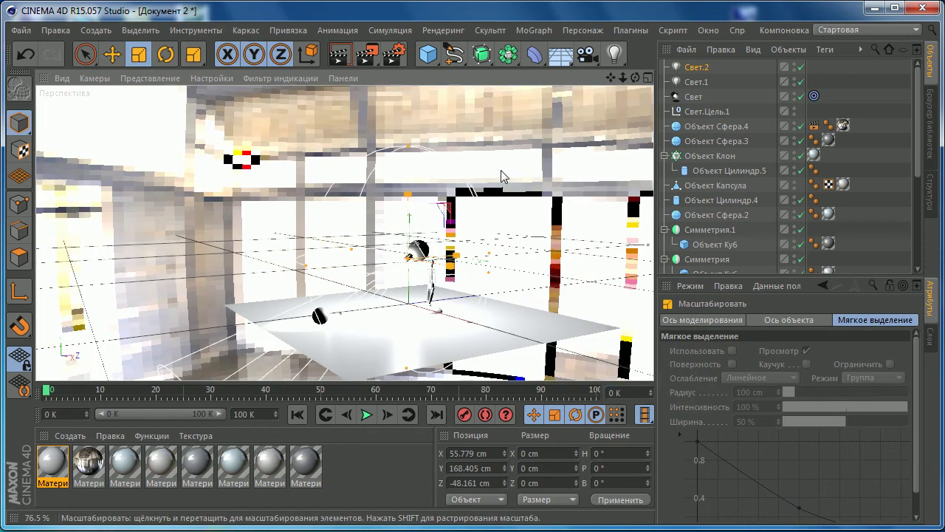
{"action": "scroll", "coordinate": [421, 244], "scroll_direction": "up", "scroll_amount": 6}
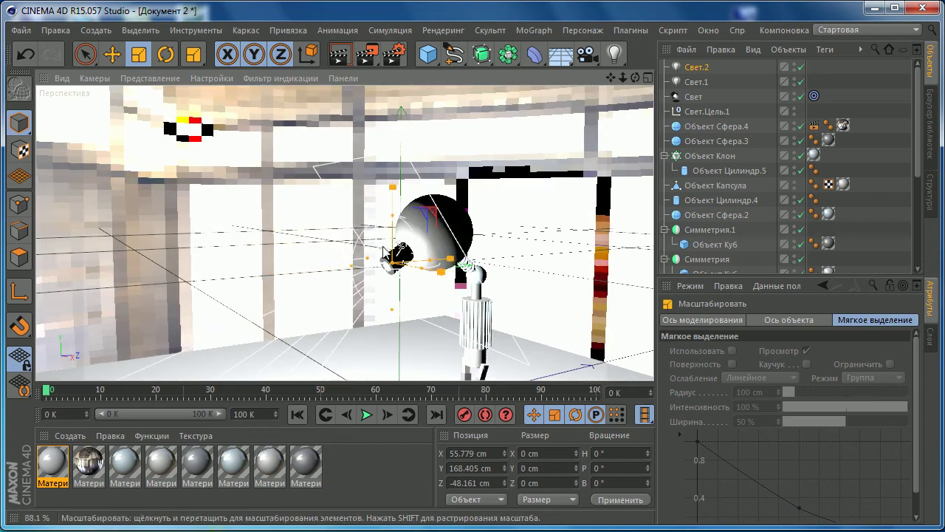
{"action": "mouse_move", "coordinate": [392, 270]}
{"action": "left_mouse_down"}
{"action": "mouse_move", "coordinate": [358, 270]}
{"action": "mouse_move", "coordinate": [373, 268]}
{"action": "left_mouse_up"}
{"action": "scroll", "coordinate": [455, 260], "scroll_direction": "up", "scroll_amount": 5}
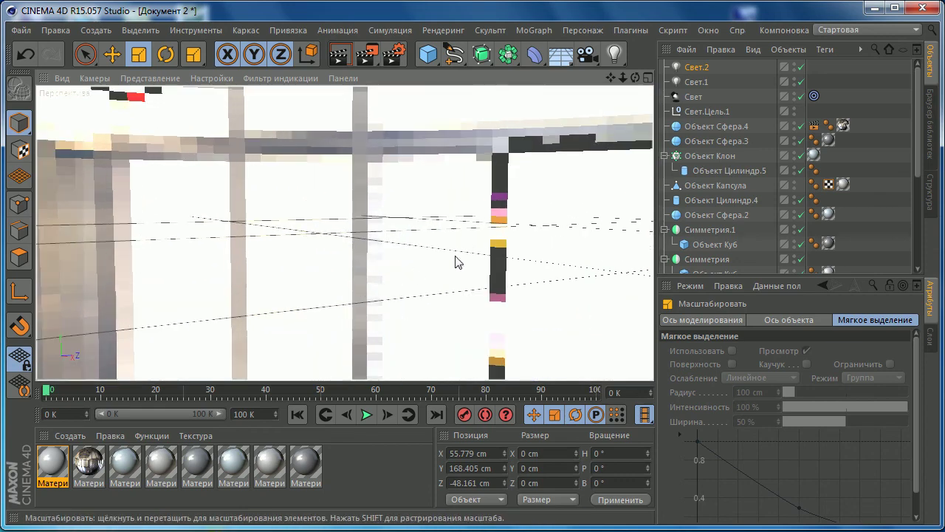
{"action": "scroll", "coordinate": [457, 278], "scroll_direction": "up", "scroll_amount": 2}
{"action": "scroll", "coordinate": [457, 278], "scroll_direction": "down", "scroll_amount": 5}
{"action": "scroll", "coordinate": [462, 289], "scroll_direction": "down", "scroll_amount": 2}
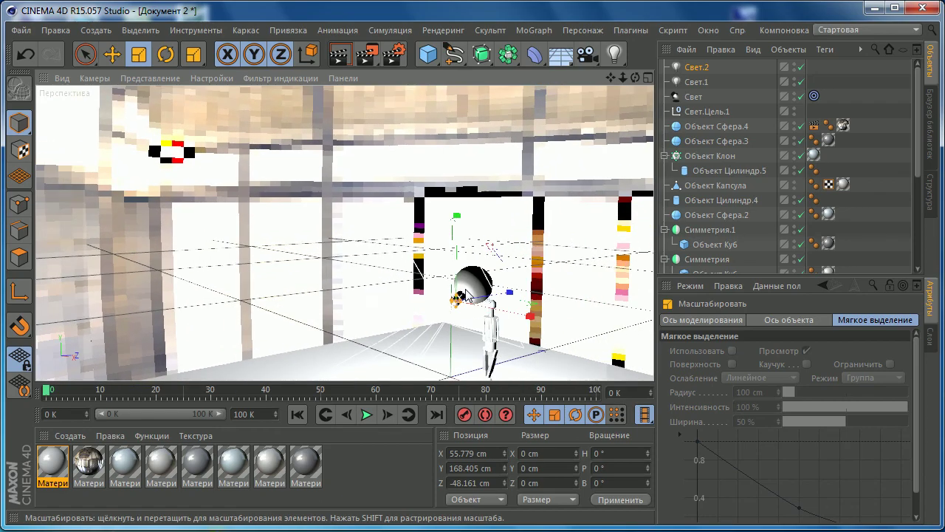
{"action": "scroll", "coordinate": [375, 316], "scroll_direction": "down", "scroll_amount": 3}
{"action": "scroll", "coordinate": [376, 320], "scroll_direction": "down", "scroll_amount": 2}
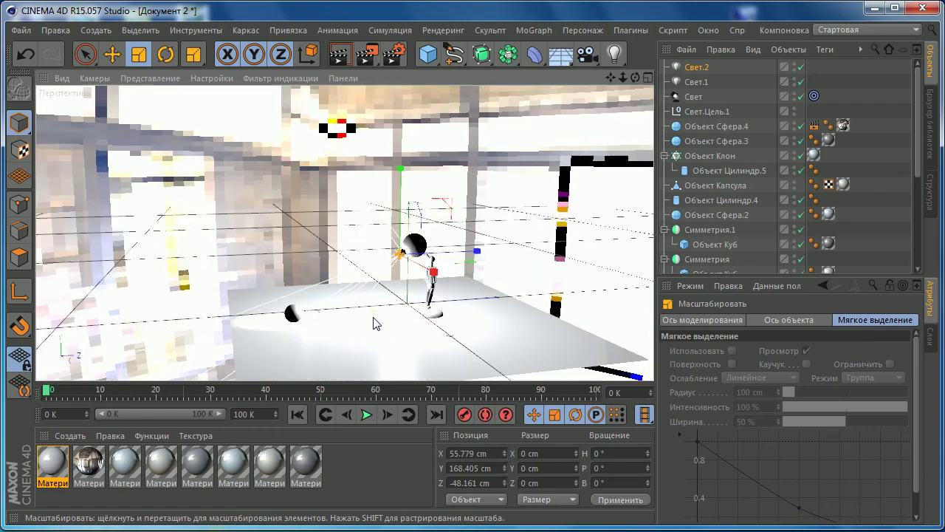
{"action": "scroll", "coordinate": [373, 324], "scroll_direction": "up", "scroll_amount": 2}
- Render the lamp scene to the Picture Viewer, zoom in to review it, then close it
{"action": "left_click", "coordinate": [367, 53]}
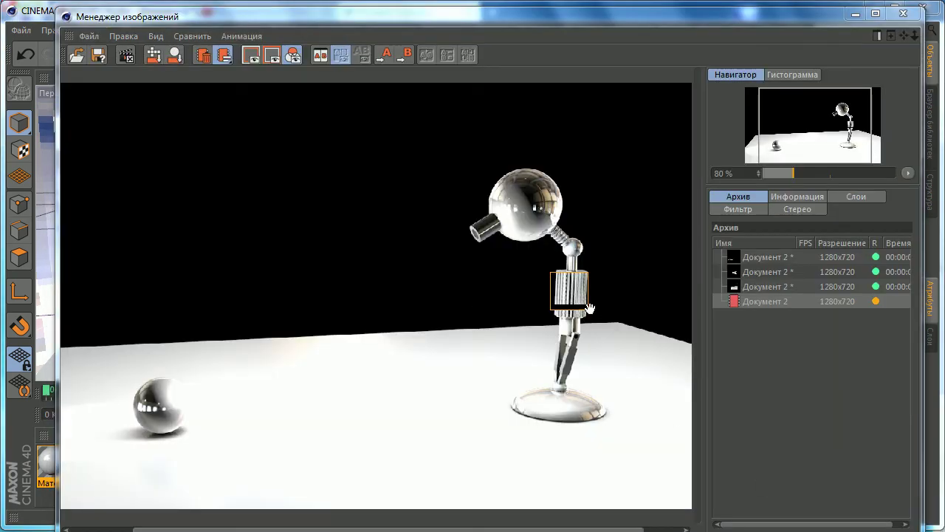
{"action": "left_click", "coordinate": [854, 15]}
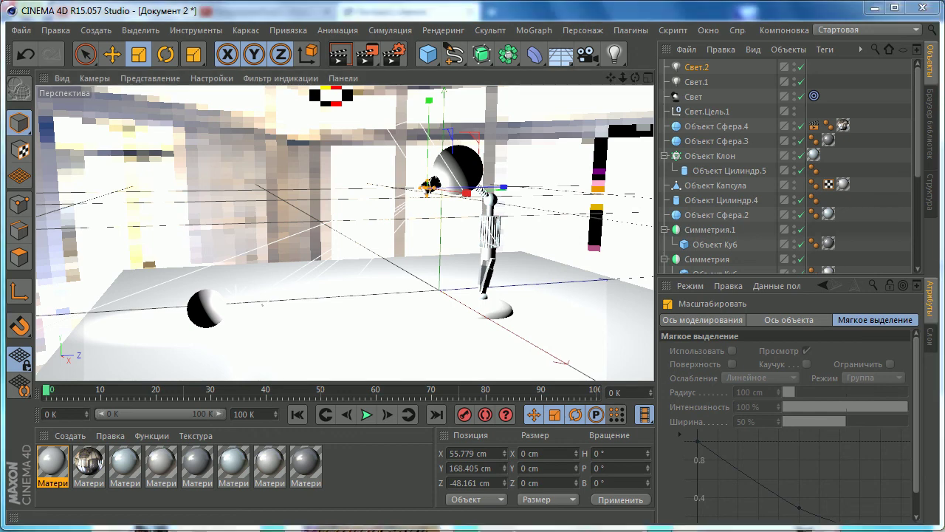
{"action": "key", "text": "shift+r"}
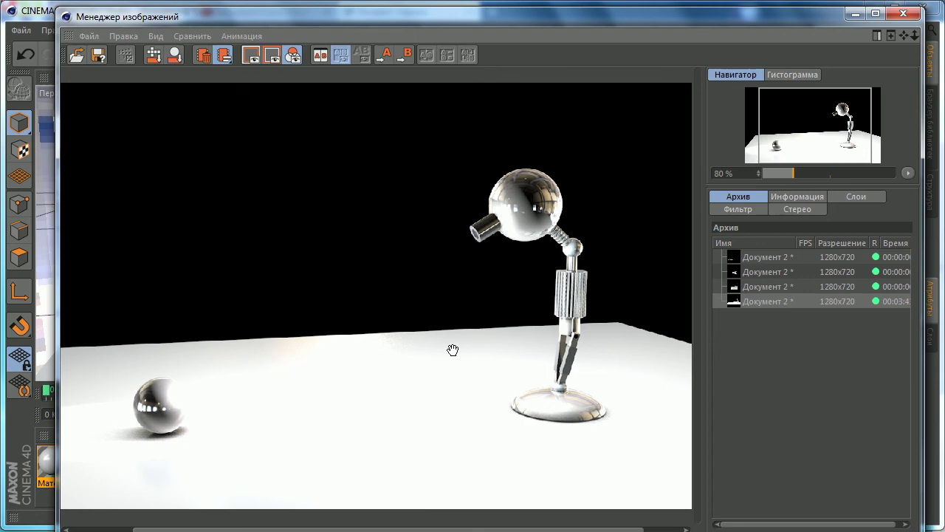
{"action": "scroll", "coordinate": [540, 353], "scroll_direction": "up", "scroll_amount": 2}
{"action": "scroll", "coordinate": [537, 363], "scroll_direction": "down", "scroll_amount": 2}
{"action": "scroll", "coordinate": [537, 363], "scroll_direction": "down", "scroll_amount": 1}
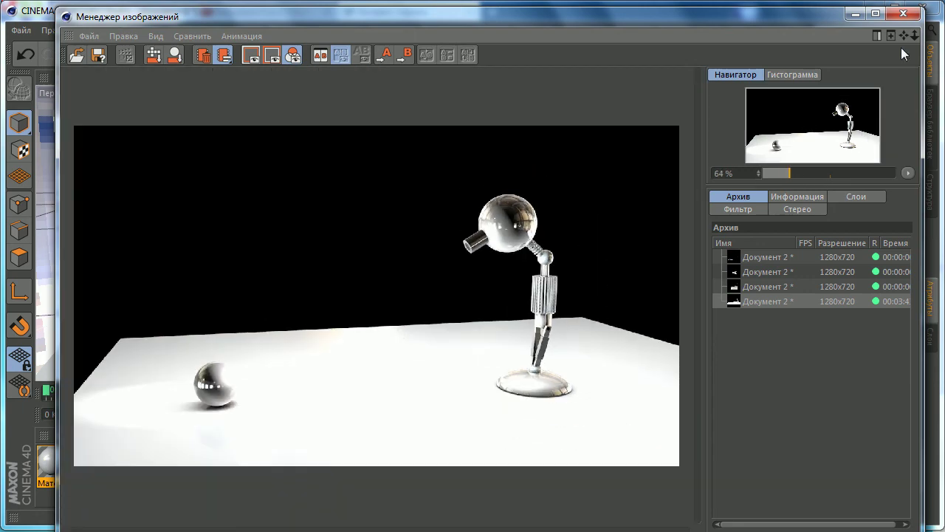
{"action": "left_click", "coordinate": [904, 14]}
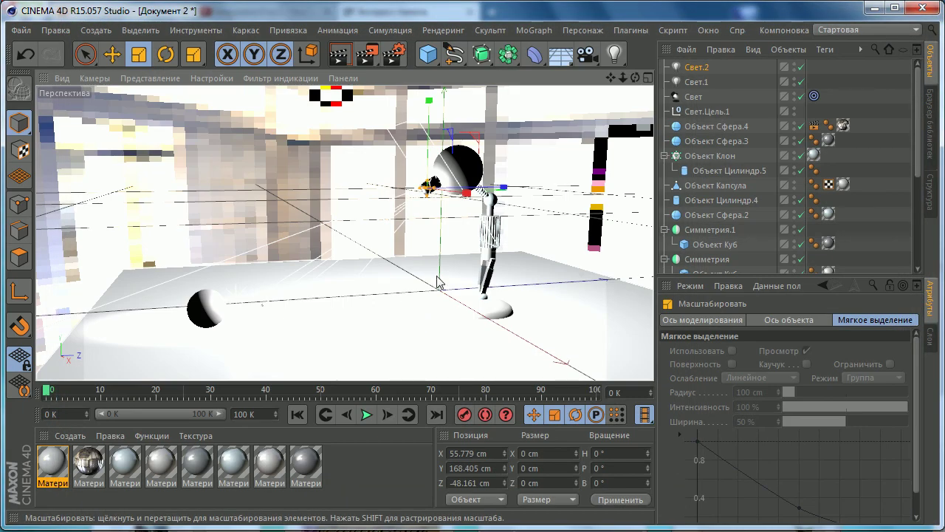
- Move the Свет.1 light further along its depth axis with the Move tool
{"action": "mouse_move", "coordinate": [438, 282]}
{"action": "left_mouse_down", "text": "alt"}
{"action": "mouse_move", "coordinate": [425, 305]}
{"action": "mouse_move", "coordinate": [459, 289]}
{"action": "left_mouse_up", "text": "alt"}
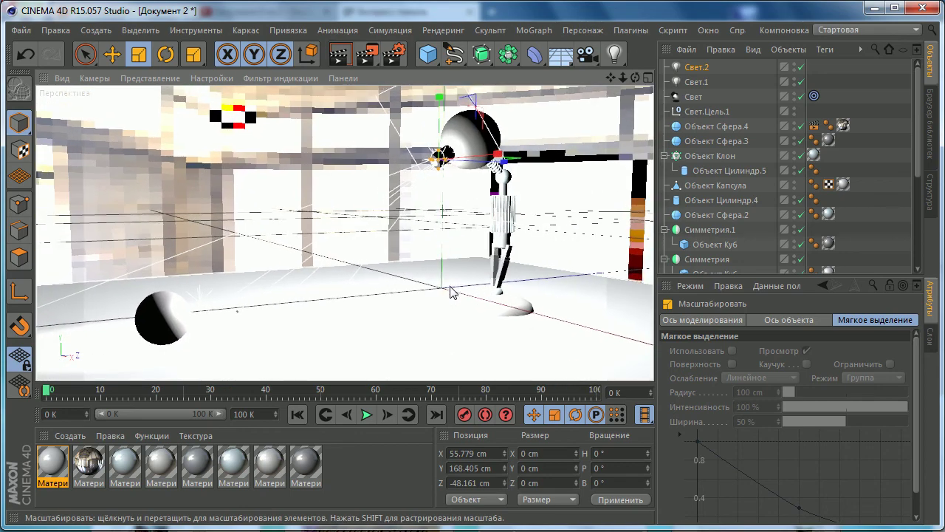
{"action": "left_click", "coordinate": [202, 306]}
{"action": "left_click", "coordinate": [112, 54]}
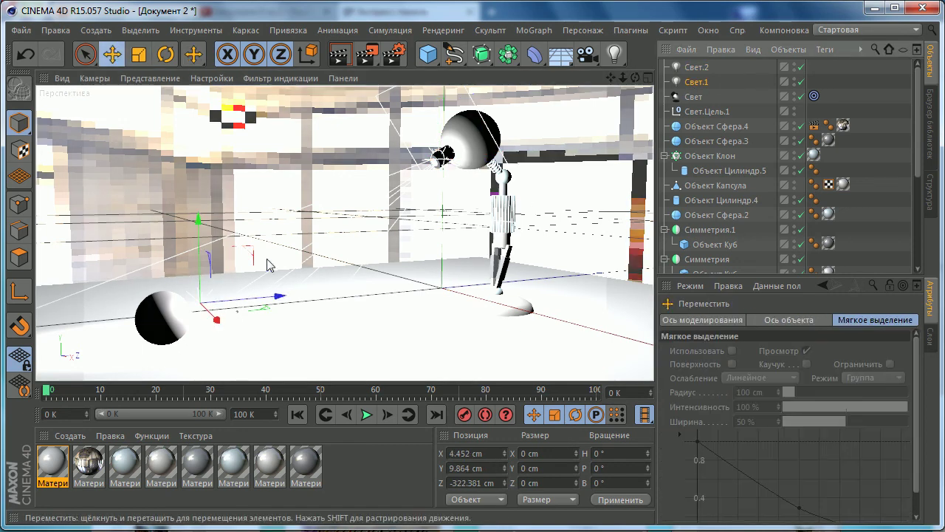
{"action": "mouse_move", "coordinate": [280, 295]}
{"action": "left_mouse_down"}
{"action": "mouse_move", "coordinate": [345, 277]}
{"action": "mouse_move", "coordinate": [265, 209]}
{"action": "left_mouse_up"}
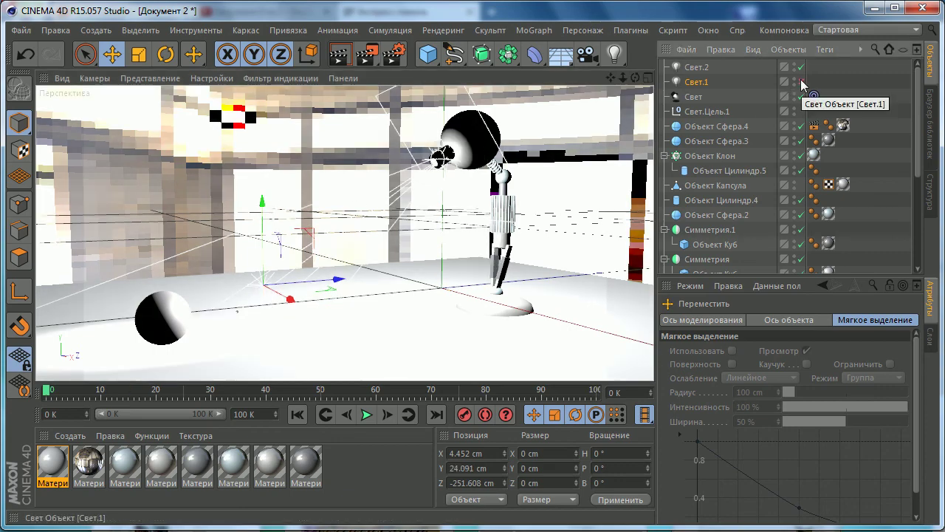
{"action": "mouse_move", "coordinate": [274, 331]}
{"action": "left_mouse_down", "text": "alt"}
{"action": "mouse_move", "coordinate": [311, 299]}
{"action": "mouse_move", "coordinate": [289, 327]}
{"action": "left_mouse_up", "text": "alt"}
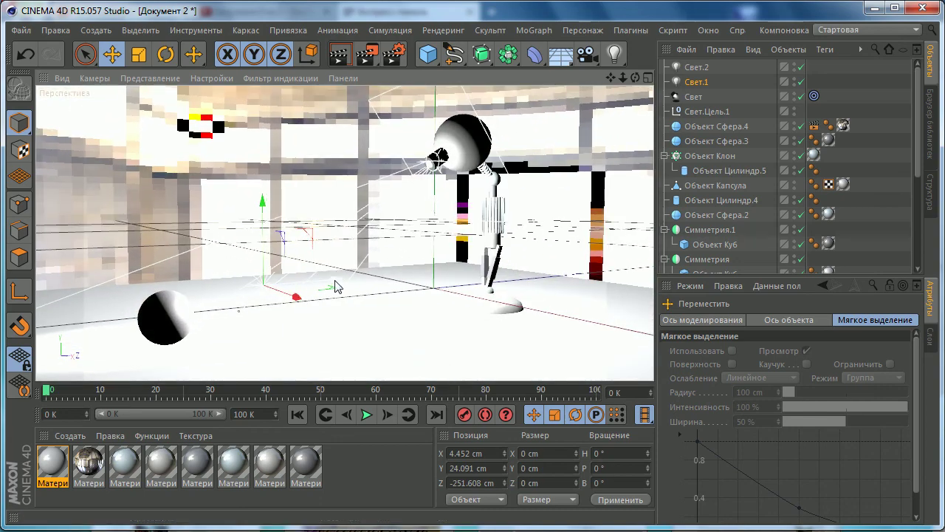
{"action": "mouse_move", "coordinate": [333, 283]}
{"action": "left_mouse_down"}
{"action": "mouse_move", "coordinate": [377, 277]}
{"action": "mouse_move", "coordinate": [308, 112]}
{"action": "left_mouse_up"}
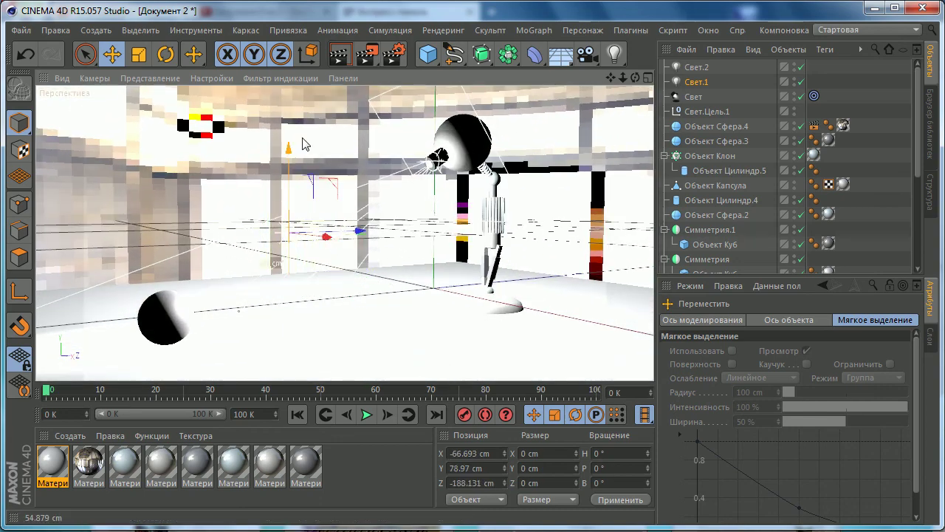
- Place Свет.1 at X -172.964, Y 118.014, Z -109.76 cm, switch it off, and region-render the floor sphere
{"action": "left_click", "coordinate": [799, 82]}
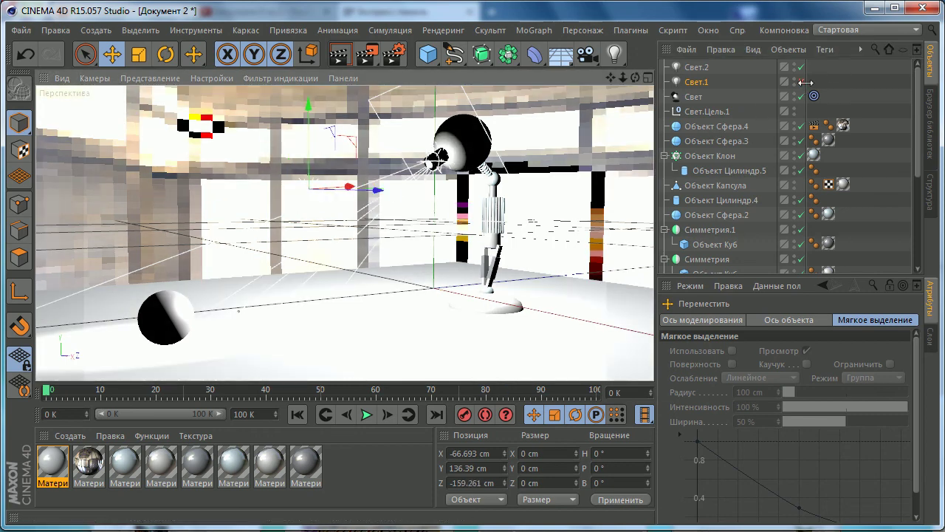
{"action": "left_click_drag", "start_coordinate": [336, 190], "coordinate": [351, 207]}
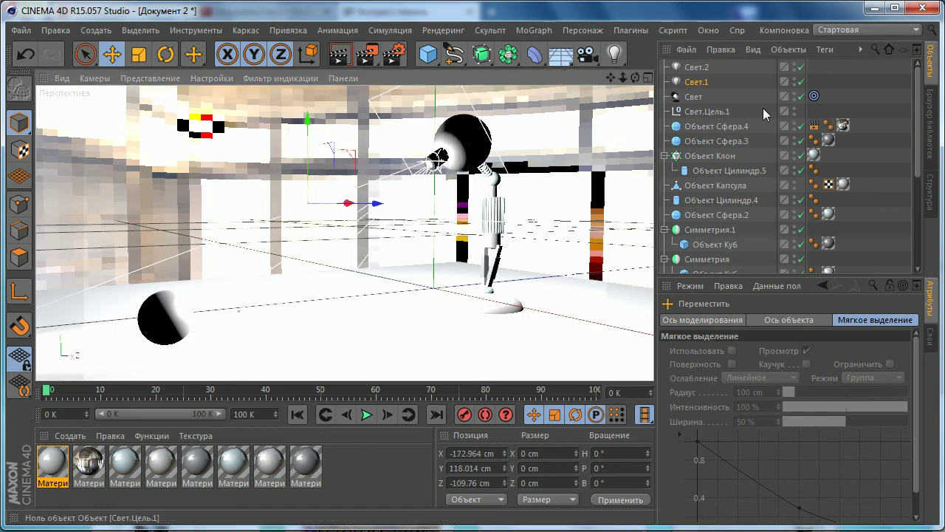
{"action": "left_click", "coordinate": [801, 82]}
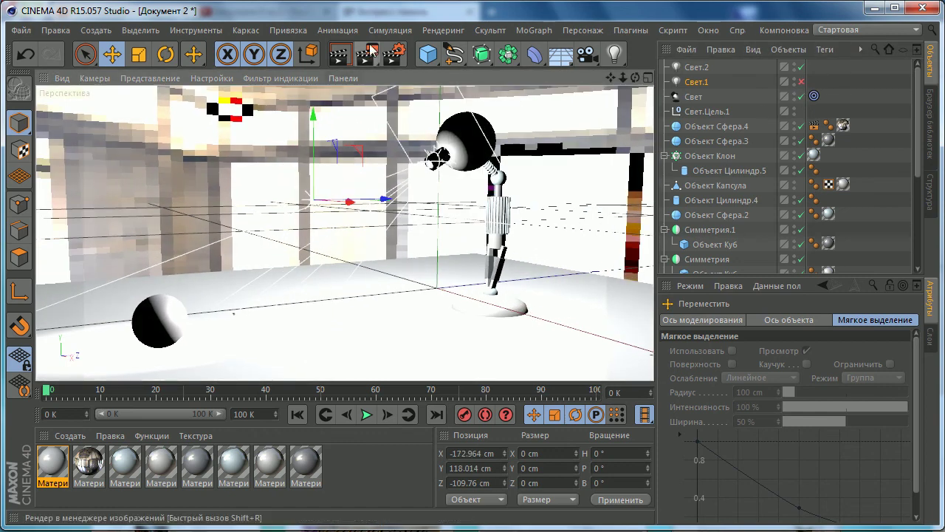
{"action": "left_click_drag", "start_coordinate": [367, 53], "coordinate": [384, 81]}
{"action": "left_click_drag", "start_coordinate": [99, 359], "coordinate": [294, 257]}
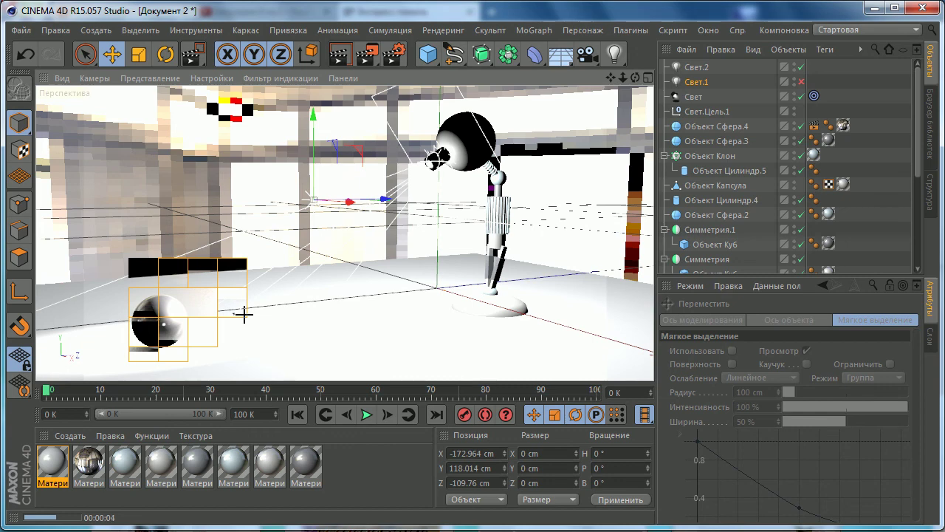
- Fit the reference image Робот с глазом.jpg to the Windows Photo Viewer window with Ctrl+0
{"action": "left_click", "coordinate": [369, 60]}
{"action": "left_click", "coordinate": [417, 76]}
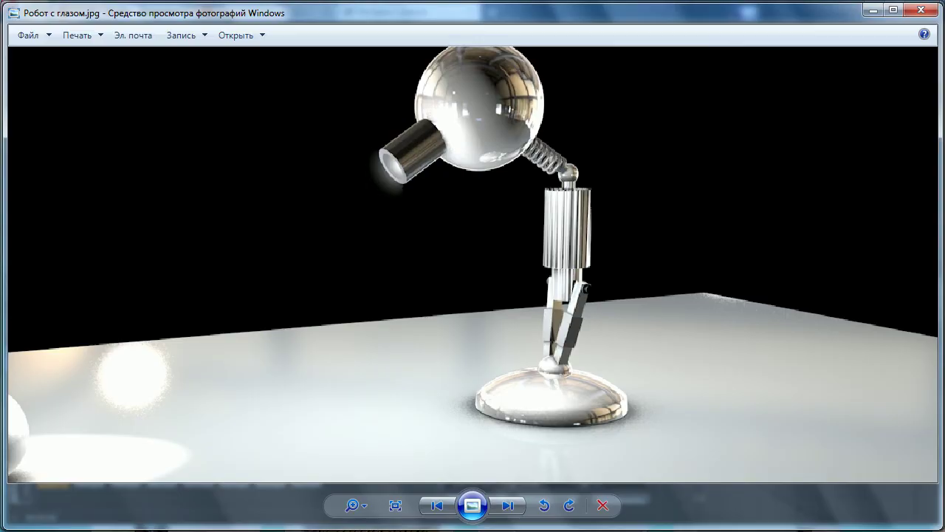
{"action": "key", "text": "ctrl+0"}
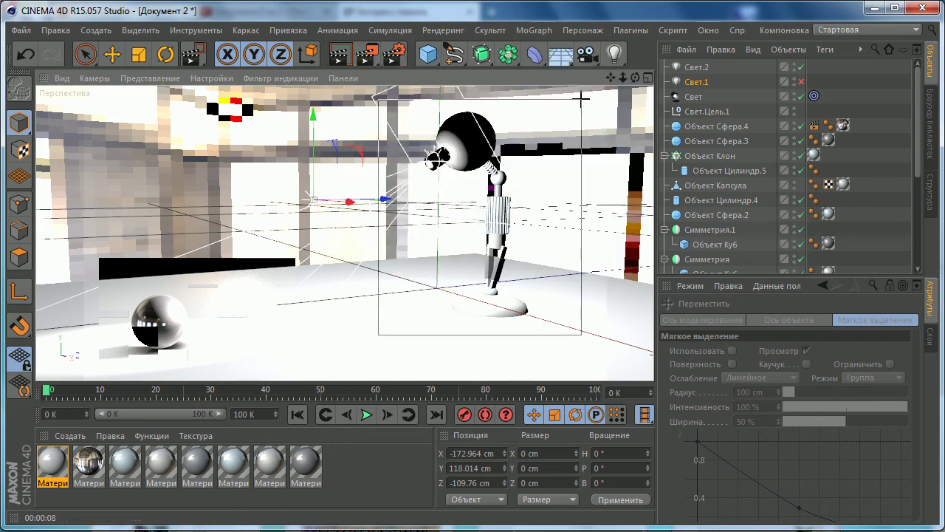
- Region-render the lamp body, then a small region over the reflective lamp head
{"action": "left_click_drag", "start_coordinate": [518, 226], "coordinate": [581, 98]}
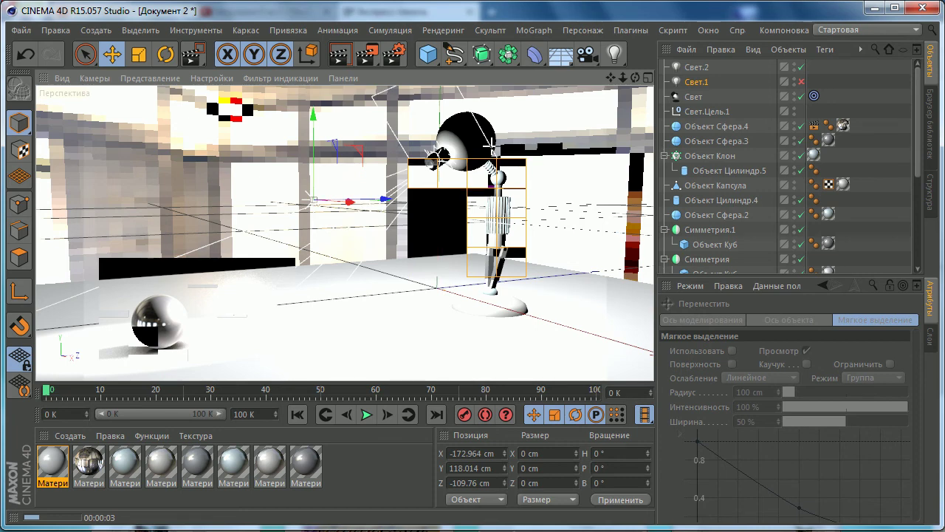
{"action": "left_click", "coordinate": [491, 143]}
{"action": "left_click", "coordinate": [339, 54]}
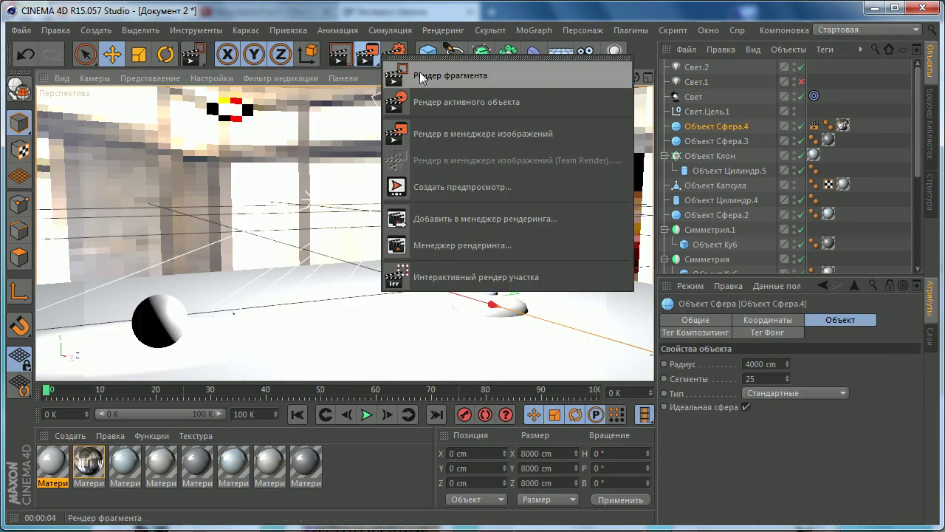
{"action": "left_click", "coordinate": [420, 73]}
{"action": "left_click_drag", "start_coordinate": [562, 107], "coordinate": [567, 103]}
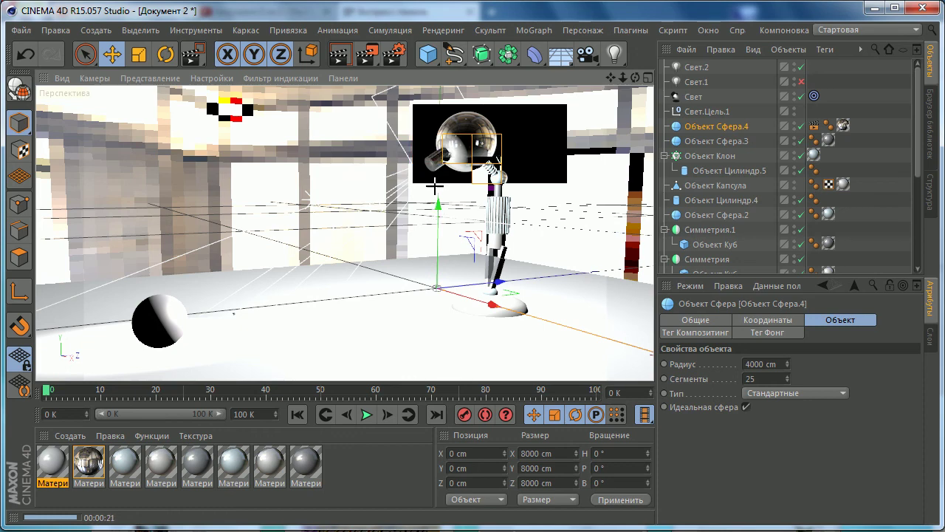
{"action": "left_click", "coordinate": [113, 54]}
{"action": "scroll", "coordinate": [515, 216], "scroll_direction": "up", "scroll_amount": 3}
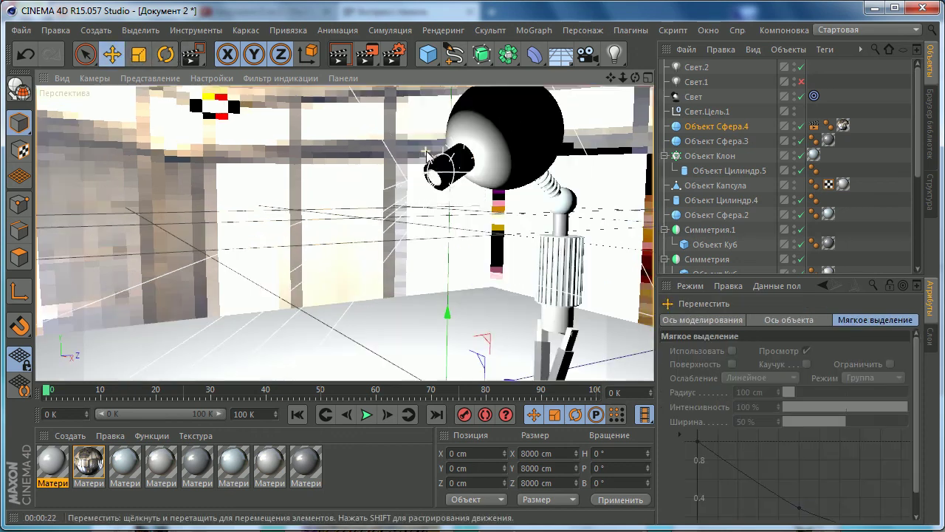
{"action": "scroll", "coordinate": [515, 216], "scroll_direction": "up", "scroll_amount": 3}
{"action": "scroll", "coordinate": [515, 216], "scroll_direction": "down", "scroll_amount": 2}
{"action": "scroll", "coordinate": [515, 218], "scroll_direction": "down", "scroll_amount": 3}
{"action": "scroll", "coordinate": [517, 237], "scroll_direction": "down", "scroll_amount": 1}
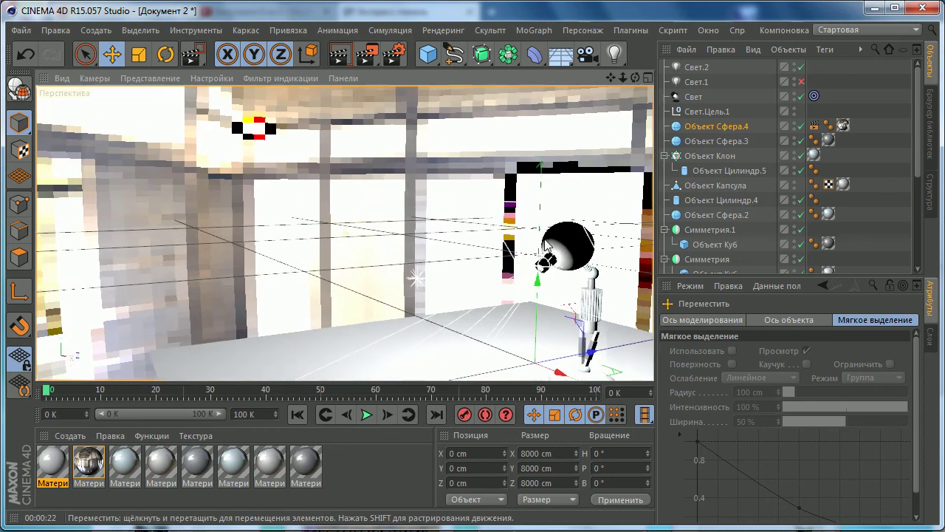
{"action": "scroll", "coordinate": [521, 254], "scroll_direction": "down", "scroll_amount": 2}
{"action": "scroll", "coordinate": [517, 251], "scroll_direction": "up", "scroll_amount": 1}
{"action": "scroll", "coordinate": [513, 249], "scroll_direction": "up", "scroll_amount": 3}
{"action": "scroll", "coordinate": [477, 270], "scroll_direction": "up", "scroll_amount": 2}
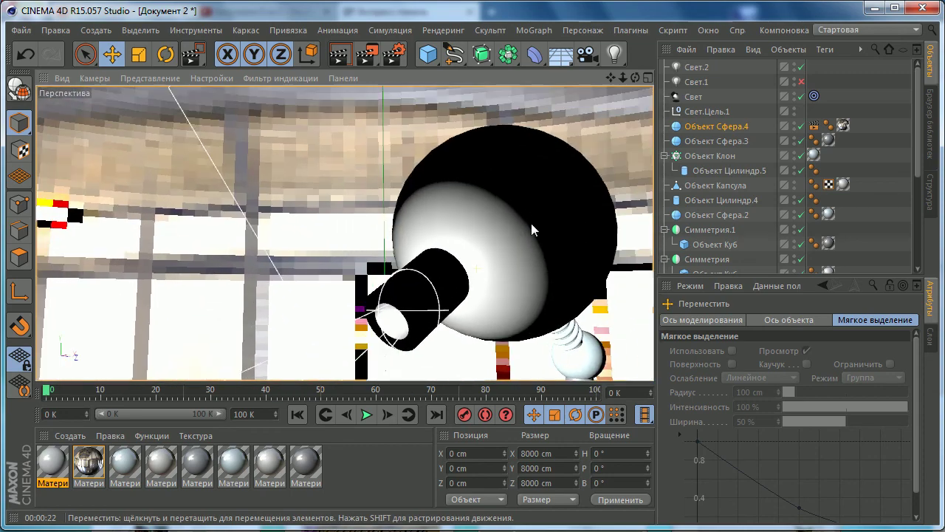
{"action": "scroll", "coordinate": [531, 223], "scroll_direction": "up", "scroll_amount": 2}
{"action": "left_click", "coordinate": [427, 311]}
{"action": "mouse_move", "coordinate": [487, 271]}
{"action": "left_mouse_down", "text": "alt"}
{"action": "mouse_move", "coordinate": [383, 347]}
{"action": "mouse_move", "coordinate": [443, 296]}
{"action": "mouse_move", "coordinate": [406, 218]}
{"action": "mouse_move", "coordinate": [414, 300]}
{"action": "mouse_move", "coordinate": [470, 313]}
{"action": "mouse_move", "coordinate": [411, 307]}
{"action": "mouse_move", "coordinate": [443, 295]}
{"action": "mouse_move", "coordinate": [475, 253]}
{"action": "mouse_move", "coordinate": [443, 251]}
{"action": "left_mouse_up", "text": "alt"}
{"action": "left_click_drag", "start_coordinate": [367, 53], "coordinate": [416, 265]}
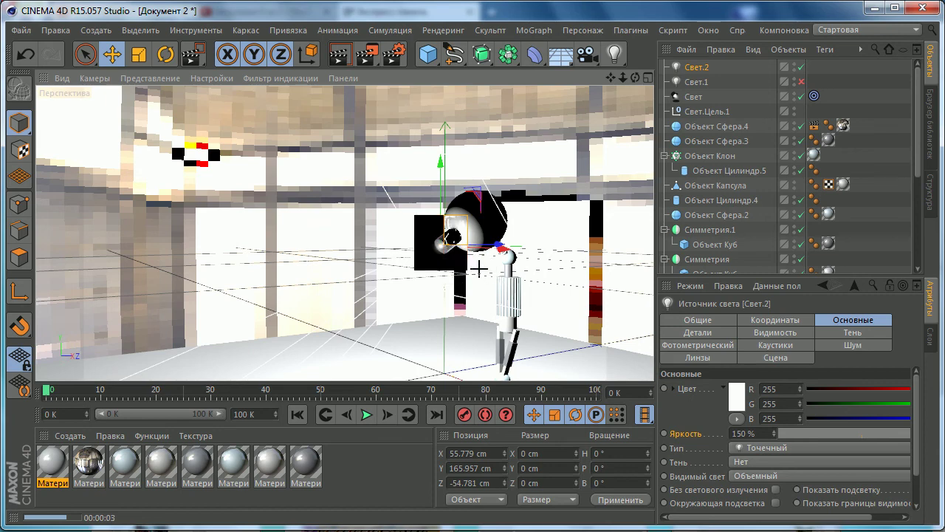
{"action": "scroll", "coordinate": [476, 274], "scroll_direction": "up", "scroll_amount": 5}
{"action": "scroll", "coordinate": [319, 209], "scroll_direction": "down", "scroll_amount": 3}
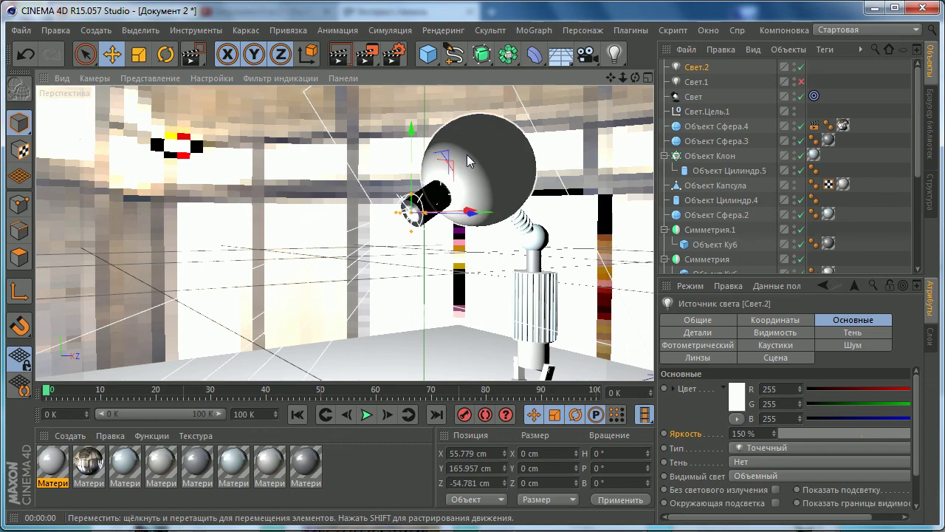
{"action": "scroll", "coordinate": [368, 338], "scroll_direction": "down", "scroll_amount": 2}
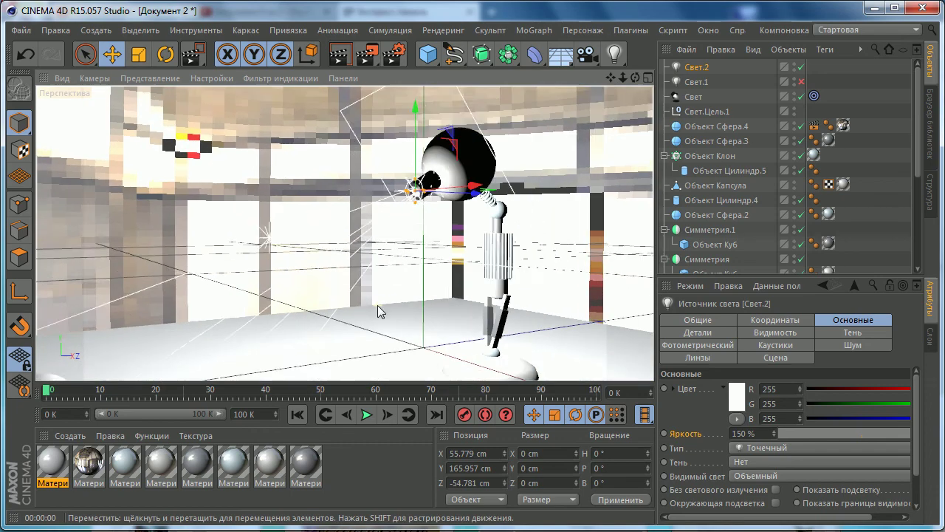
{"action": "scroll", "coordinate": [377, 305], "scroll_direction": "down", "scroll_amount": 2}
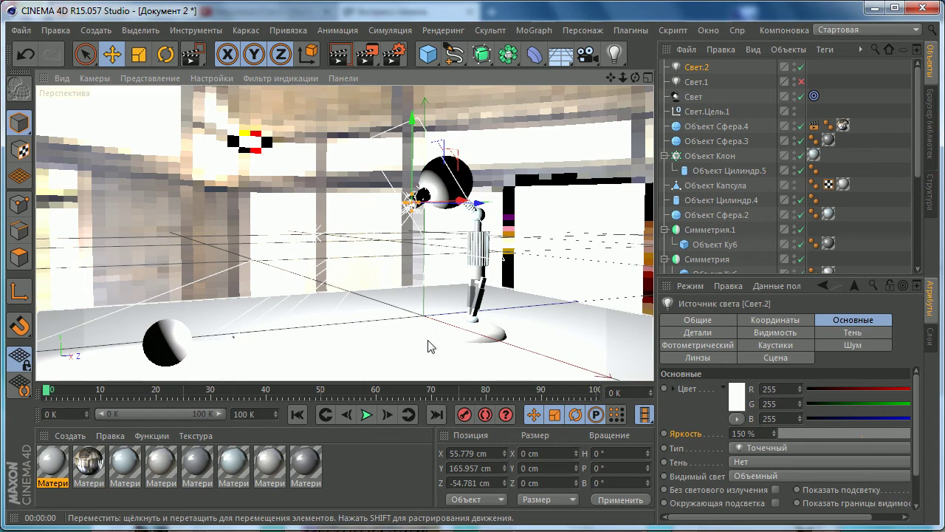
{"action": "left_click_drag", "start_coordinate": [432, 347], "coordinate": [369, 331], "text": "alt"}
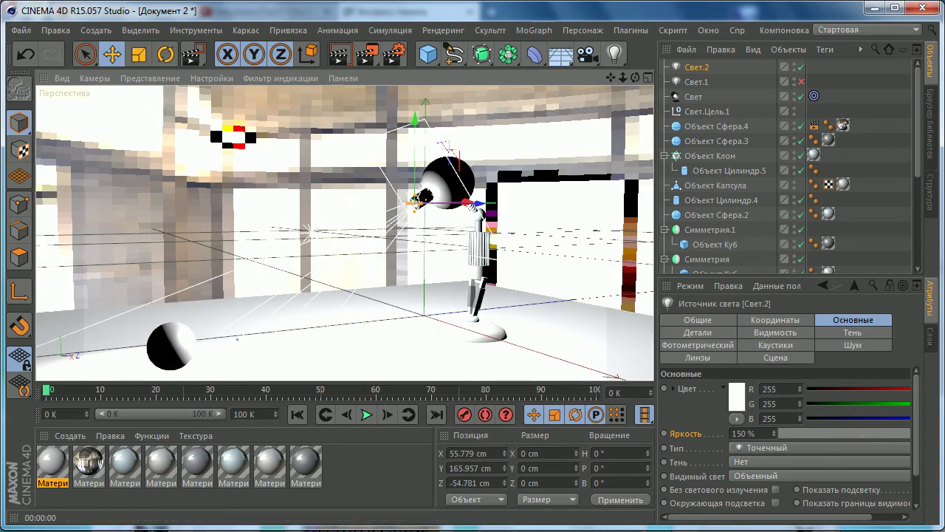
{"action": "mouse_move", "coordinate": [428, 342]}
{"action": "left_mouse_down", "text": "alt"}
{"action": "mouse_move", "coordinate": [365, 354]}
{"action": "mouse_move", "coordinate": [460, 333]}
{"action": "mouse_move", "coordinate": [431, 342]}
{"action": "mouse_move", "coordinate": [419, 327]}
{"action": "mouse_move", "coordinate": [426, 298]}
{"action": "mouse_move", "coordinate": [413, 323]}
{"action": "left_mouse_up", "text": "alt"}
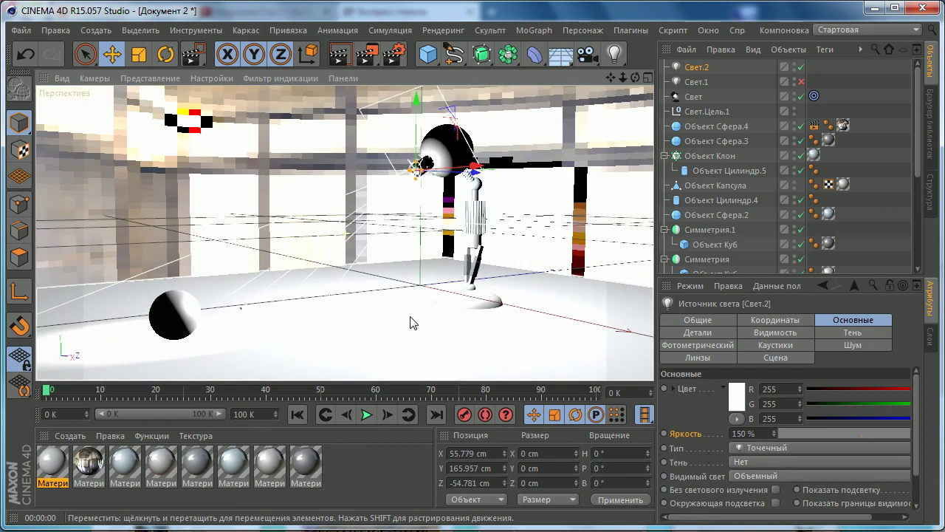